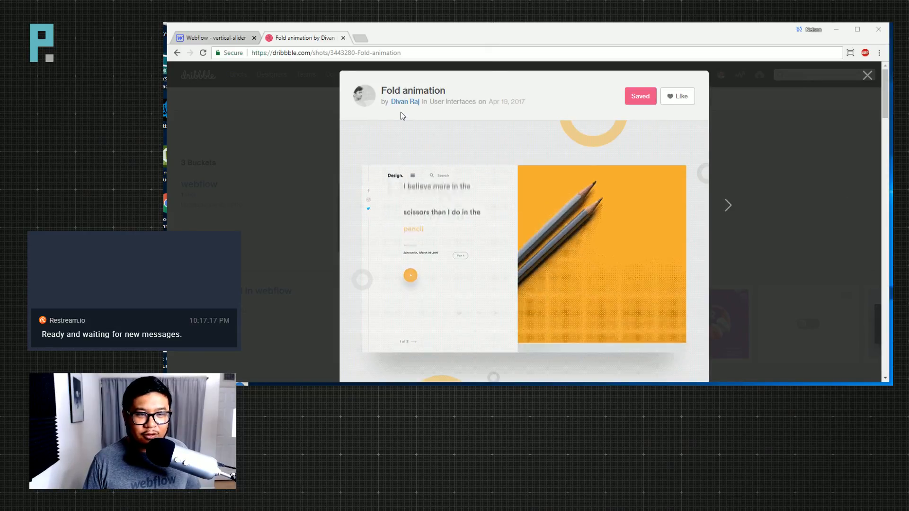
Review the Fold animation shot on Dribbble and move its tab out to the separate smaller browser window.
scroll(400, 112, down, 1)
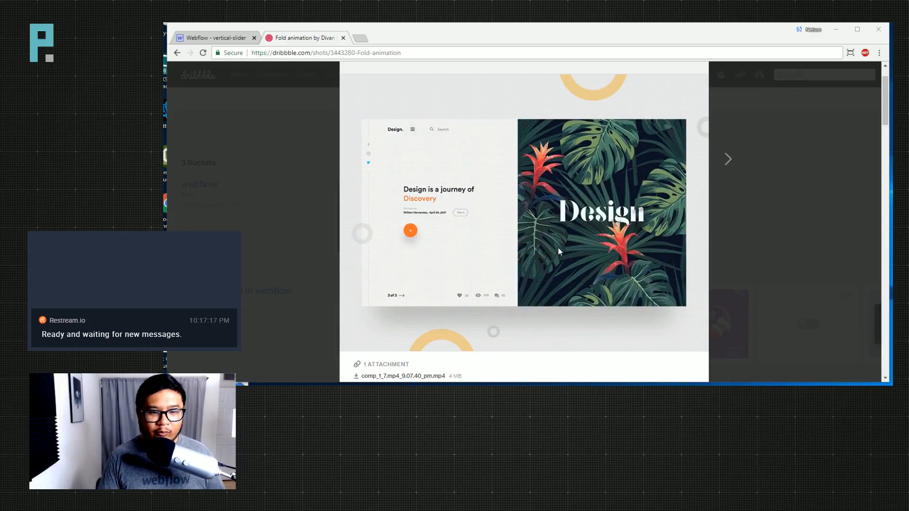
scroll(558, 251, up, 1)
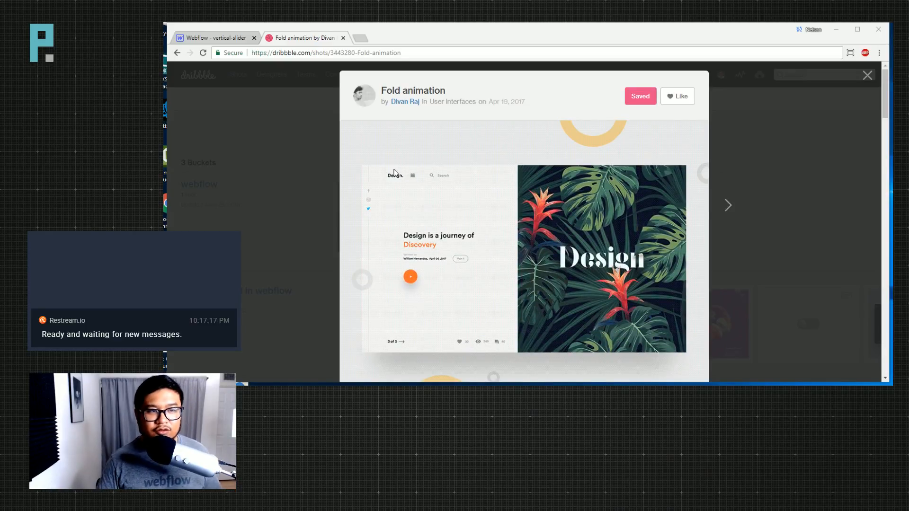
drag(309, 37, 892, 194)
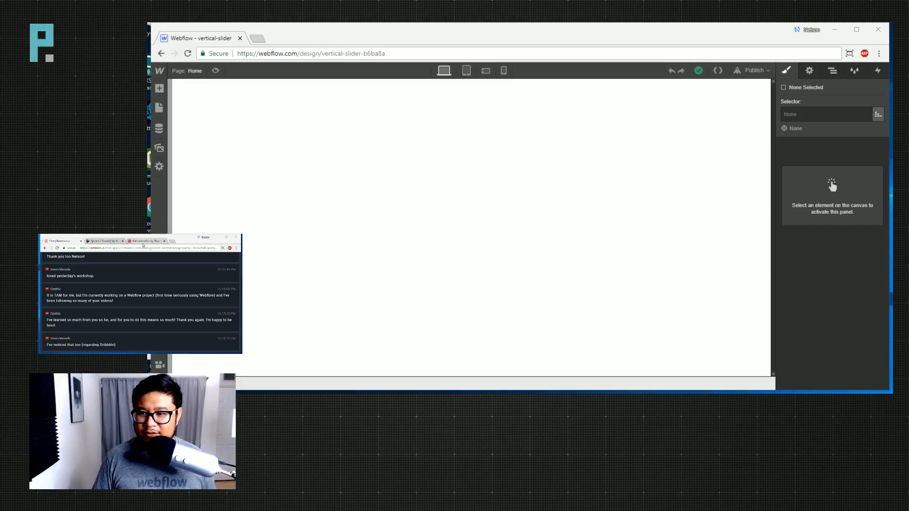
Reopen the Fold animation shot in the smaller browser window and frame its slider preview as a visual reference.
click(144, 242)
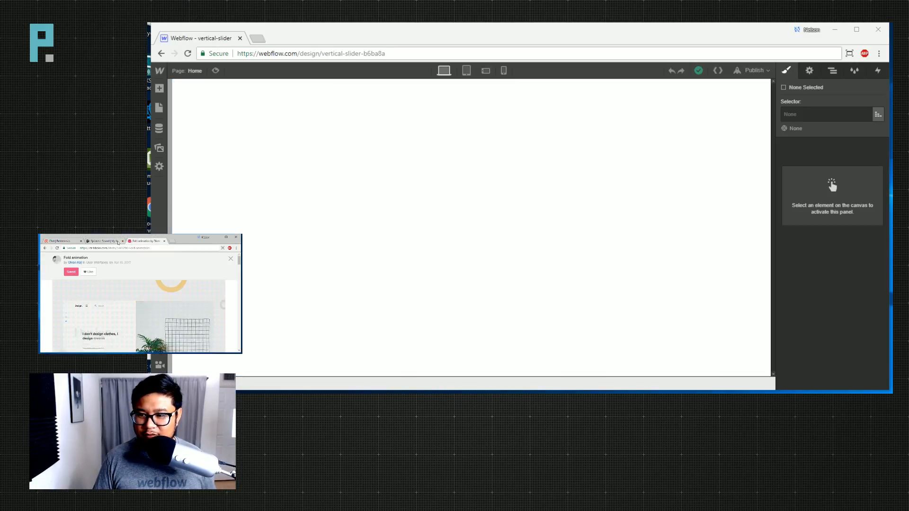
click(68, 241)
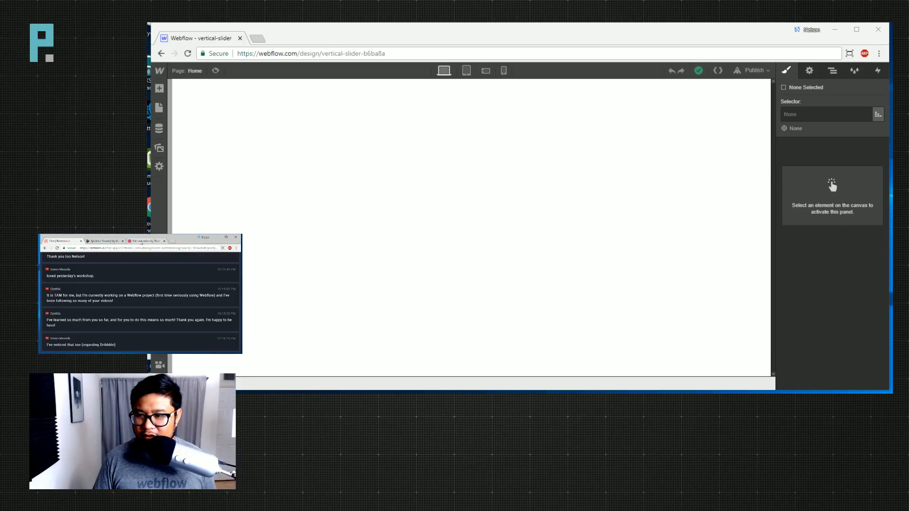
click(141, 242)
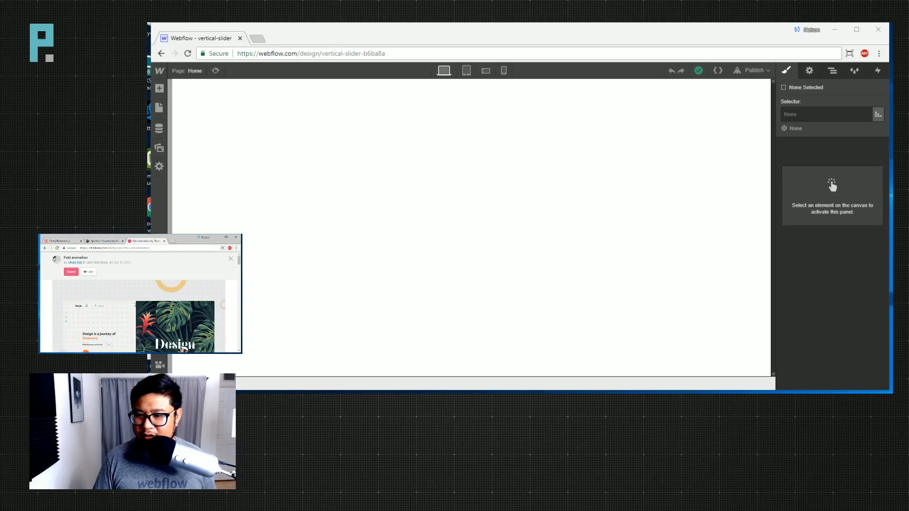
scroll(135, 305, down, 1)
scroll(135, 304, up, 1)
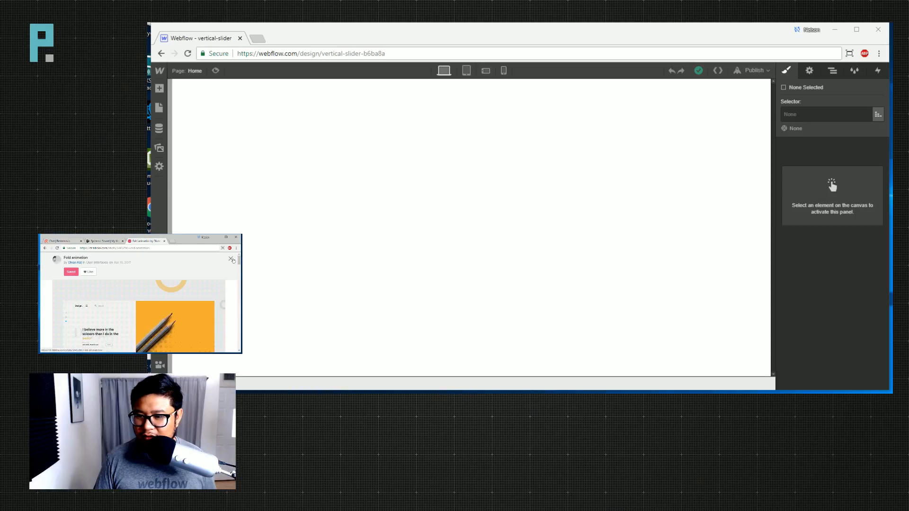
click(232, 258)
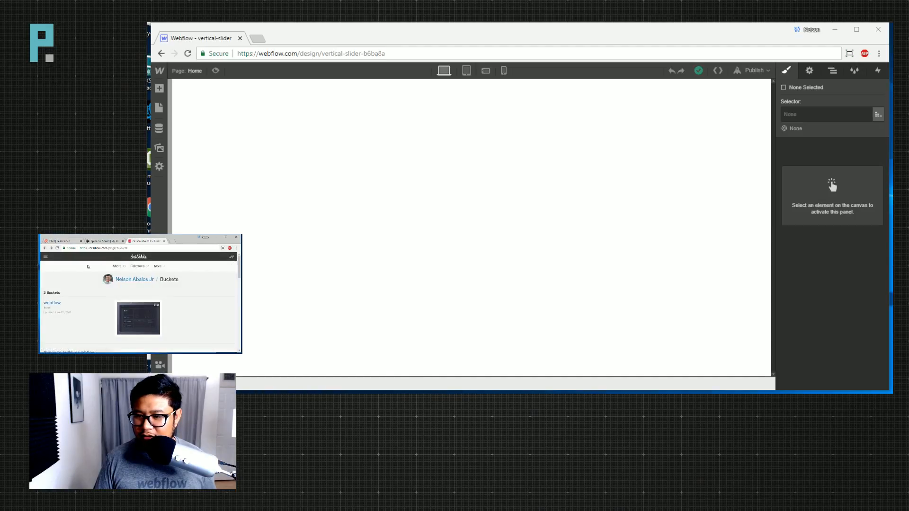
scroll(97, 306, down, 3)
click(128, 307)
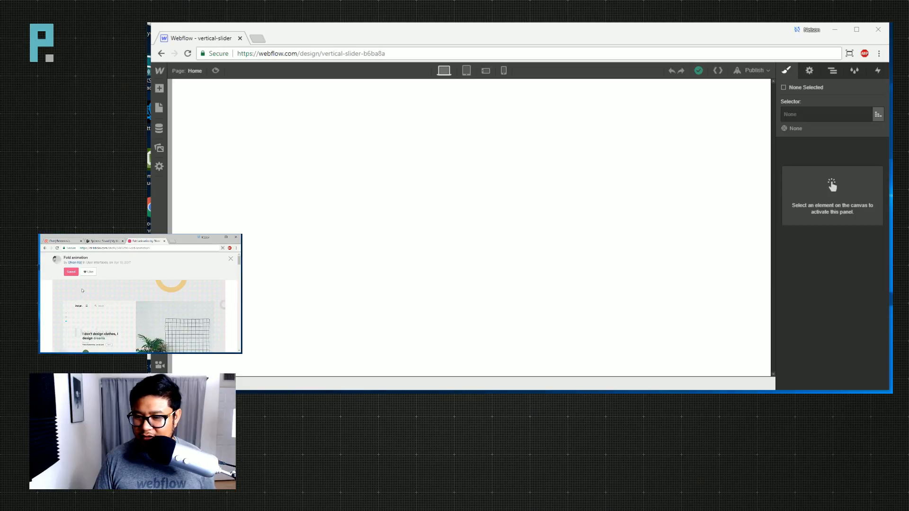
scroll(82, 290, down, 2)
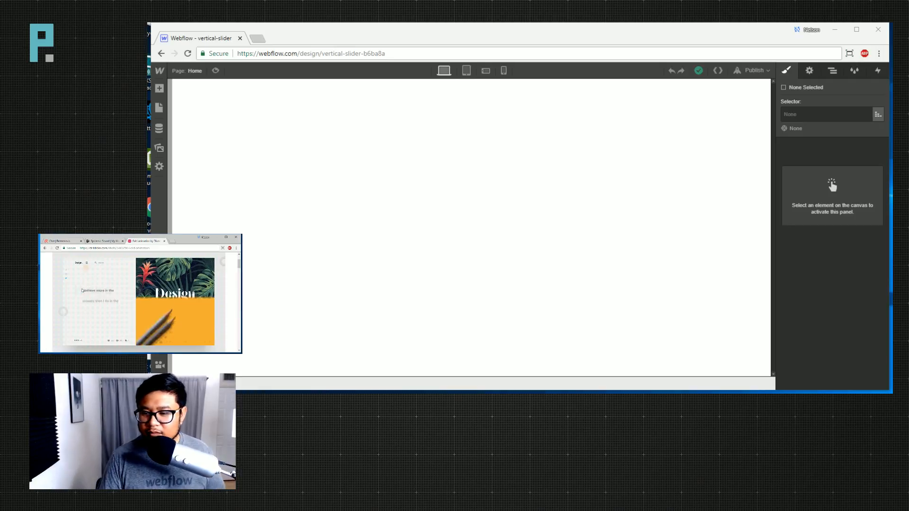
Switch to the Webflow Designer and add a Section element to the empty page body.
click(539, 260)
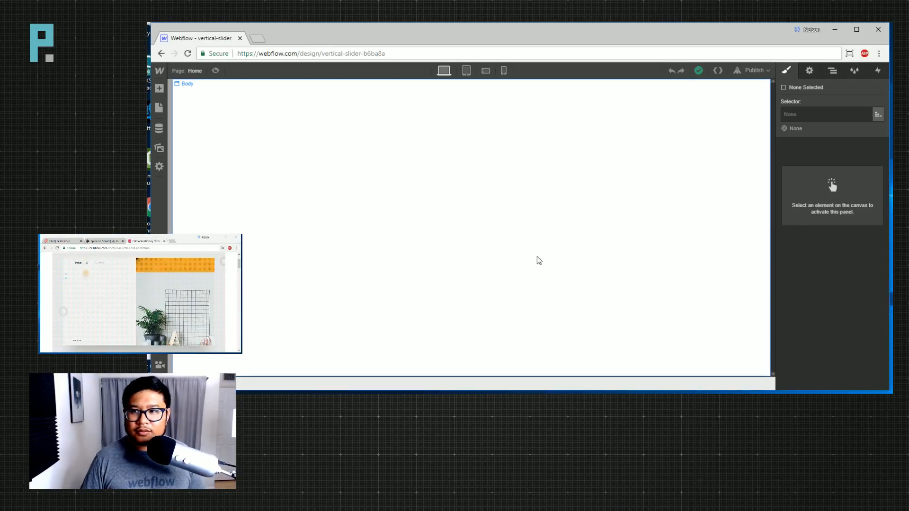
click(294, 217)
key(a)
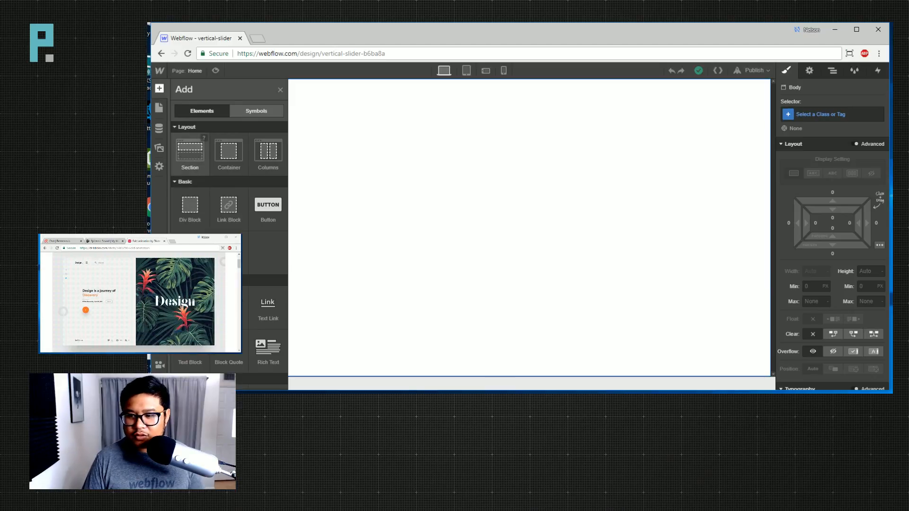
click(189, 152)
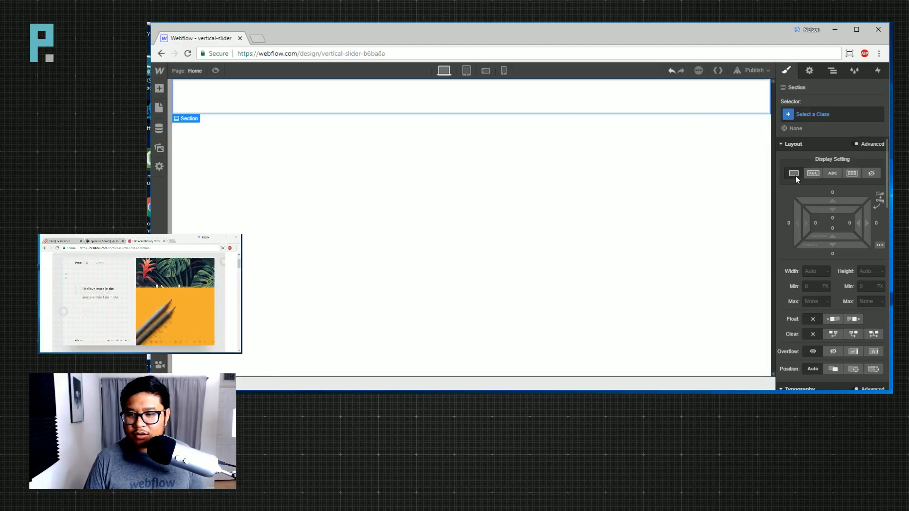
Give the new section the class "main thing" and set its height to 100vh.
click(827, 116)
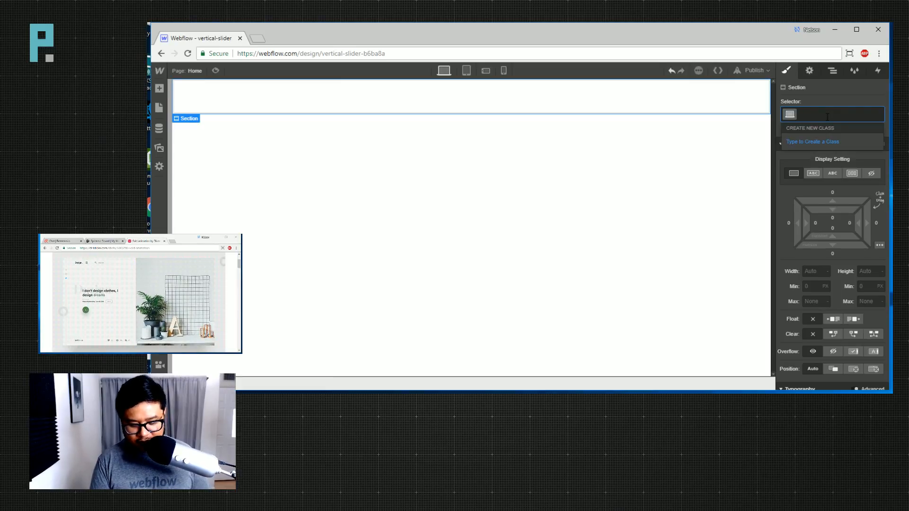
text(main thing)
key(Return)
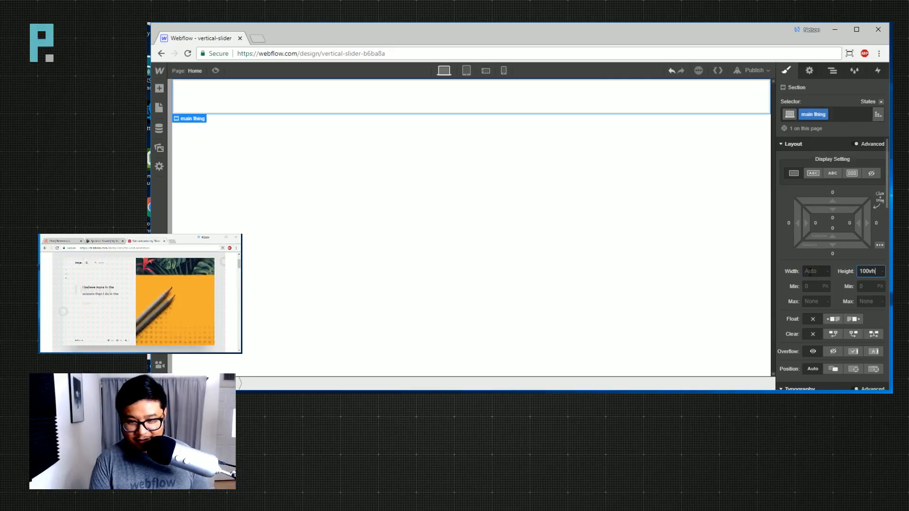
text(100vh)
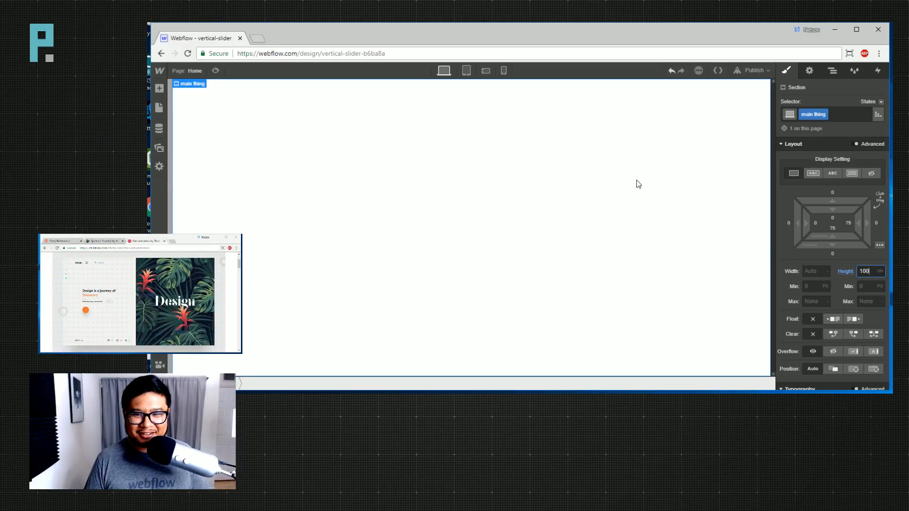
click(582, 222)
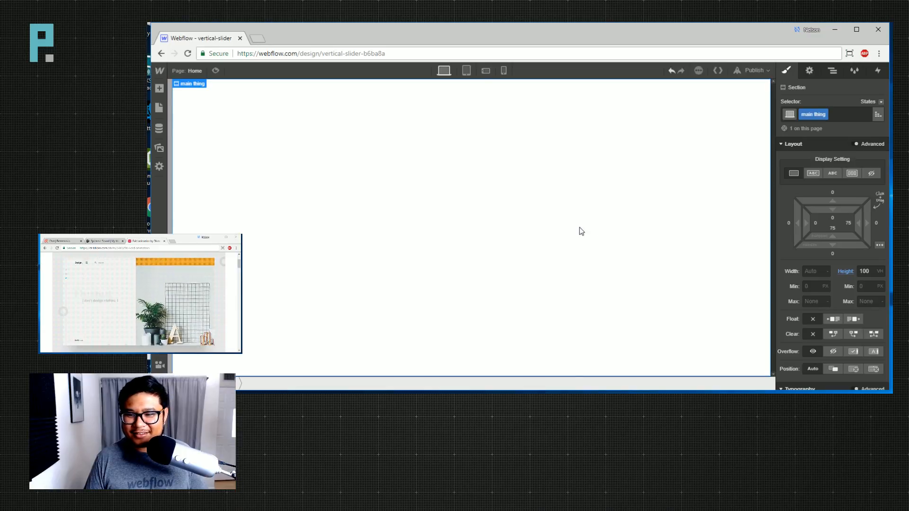
Add a Slider component inside the main thing section.
key(a)
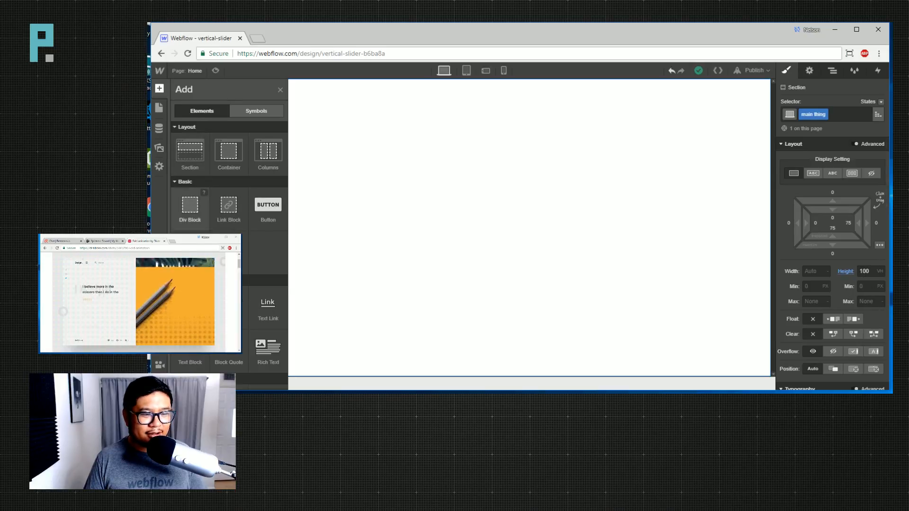
scroll(229, 208, down, 6)
scroll(229, 222, down, 3)
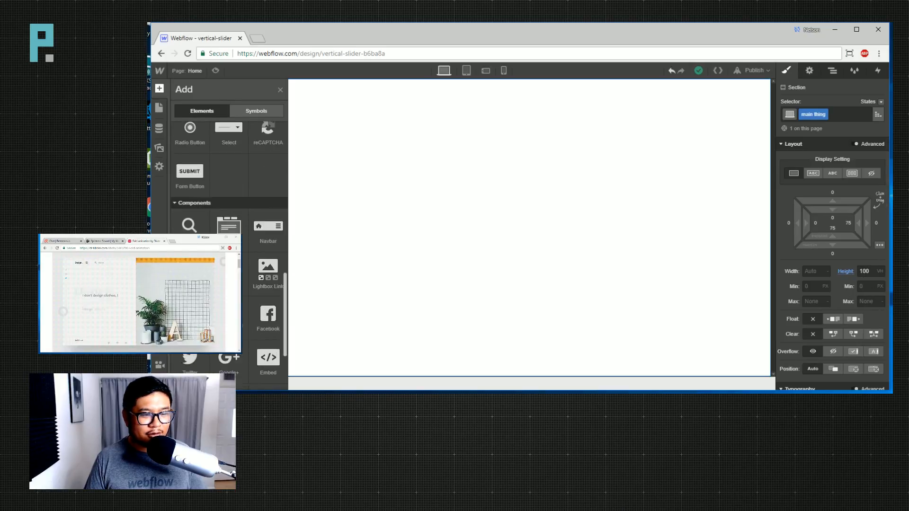
drag(228, 225, 422, 265)
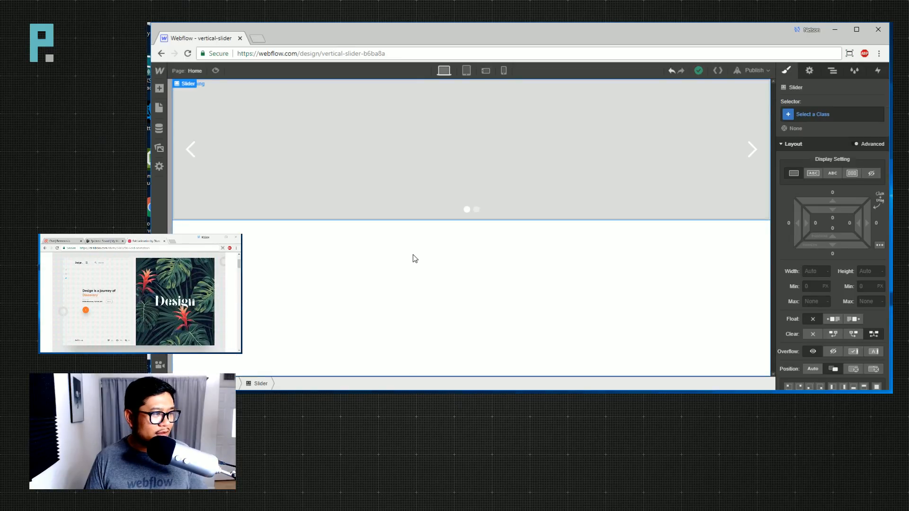
Open Unsplash in a new browser tab and search its photos for "space".
click(257, 40)
text(unsplash)
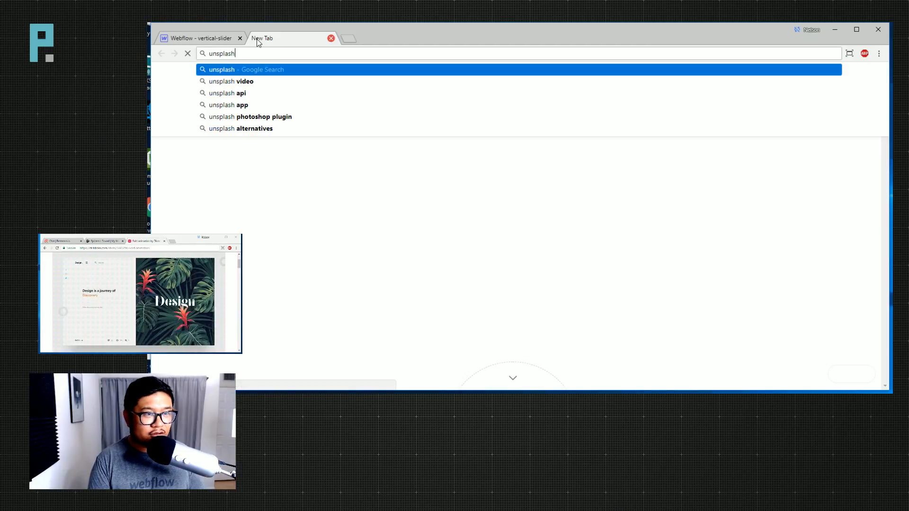
key(Return)
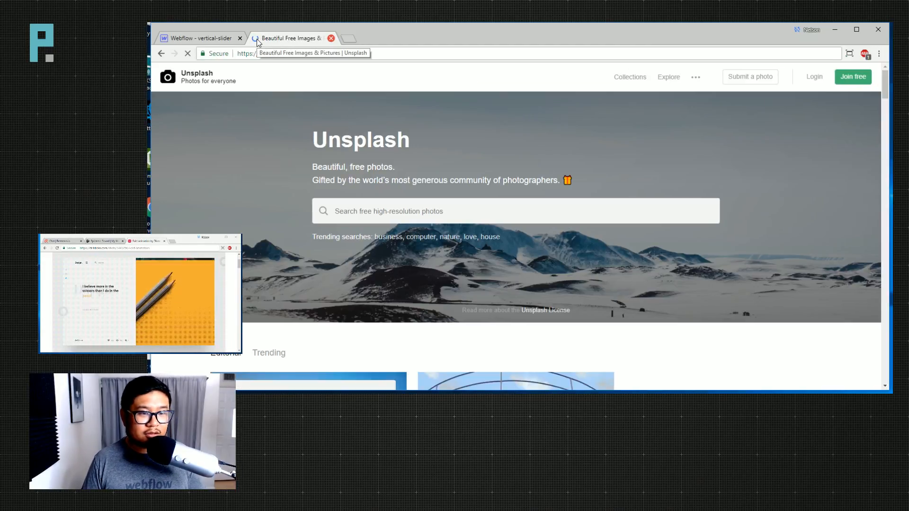
scroll(239, 194, down, 2)
scroll(239, 195, down, 1)
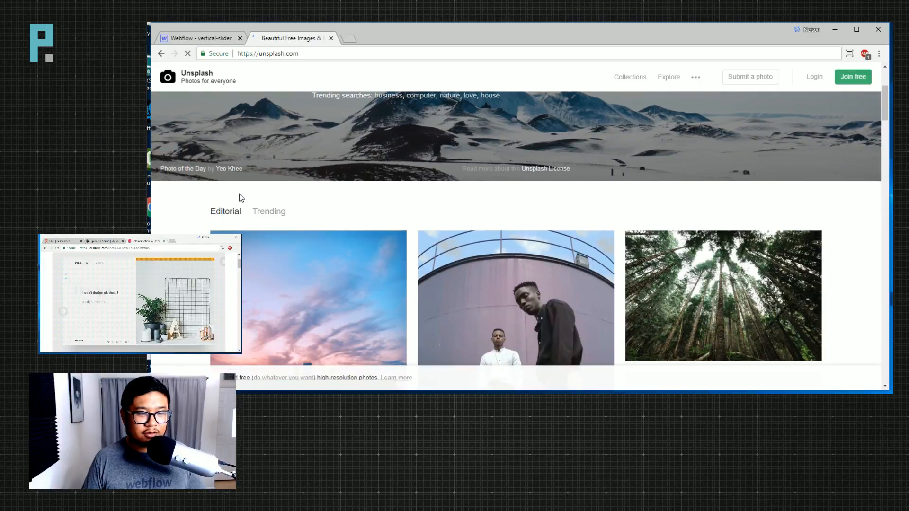
scroll(239, 193, up, 3)
click(374, 213)
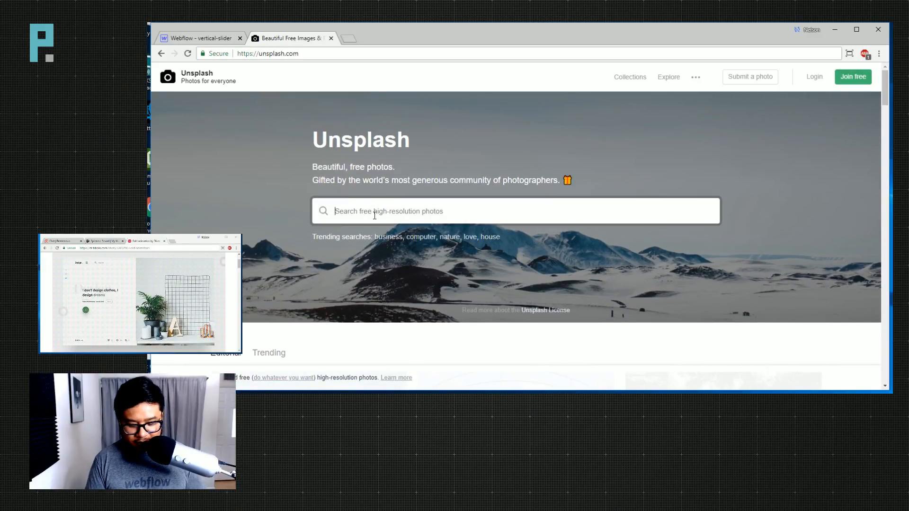
text(space)
key(Return)
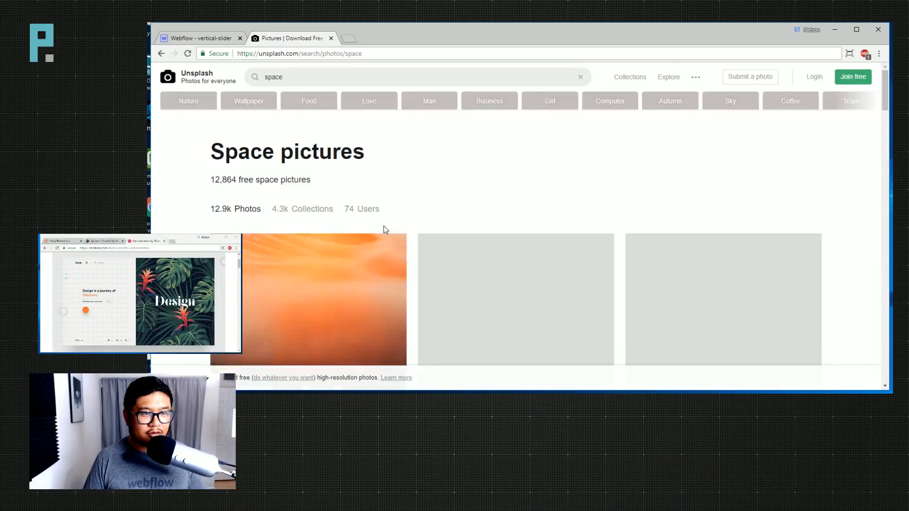
Download the SpaceX photo "gray spacecraft taking off during daytime" from the results and dismiss the photographer credit notice.
scroll(470, 179, down, 15)
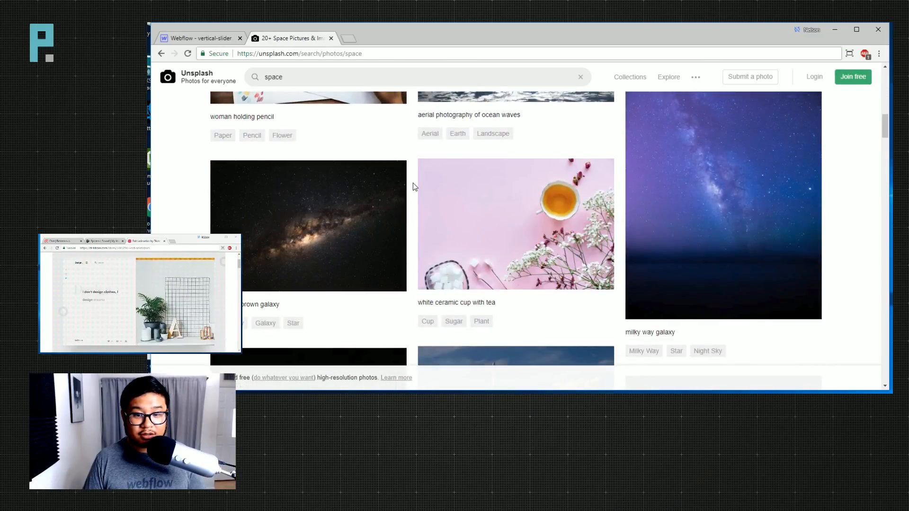
scroll(413, 184, down, 1)
scroll(413, 184, down, 1)
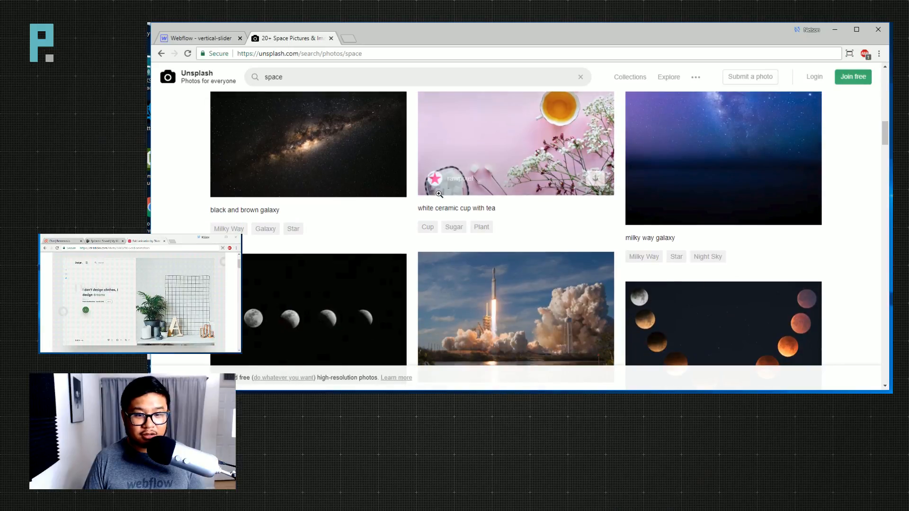
scroll(511, 233, down, 2)
mouse_move(509, 232)
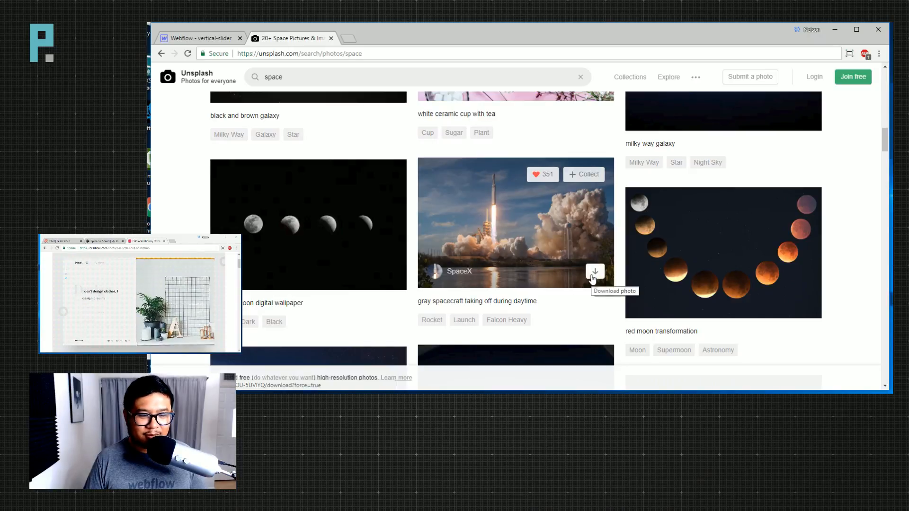
click(593, 272)
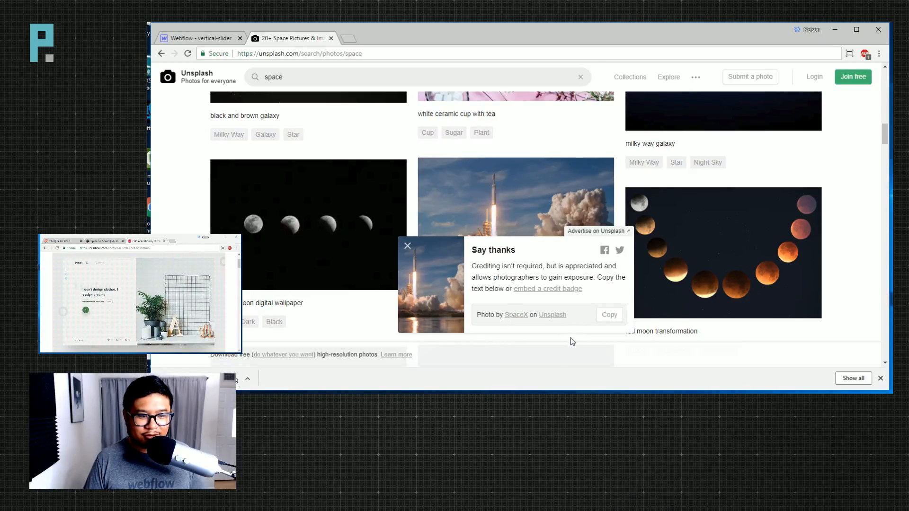
click(407, 246)
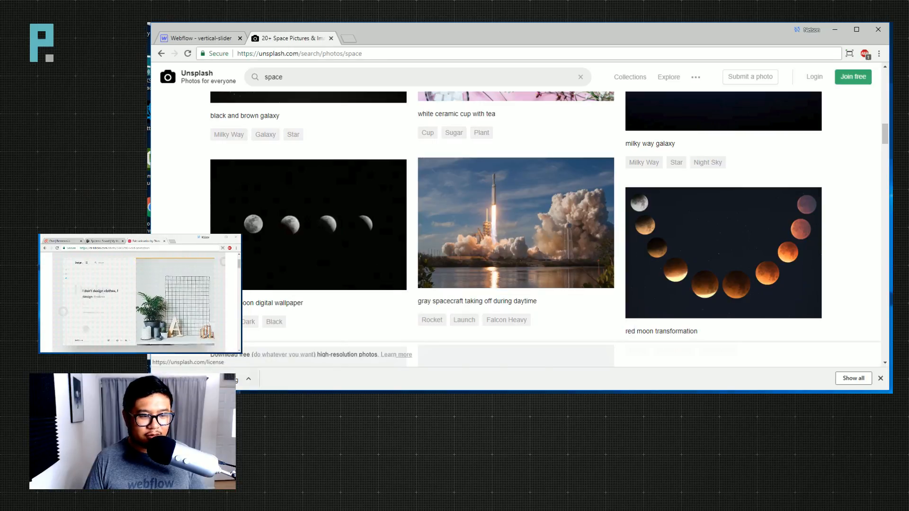
Open the downloaded spacex-549326-unsplash.jpg in Photos, look through its Enhance and Adjust editing options, and close the viewer.
click(243, 386)
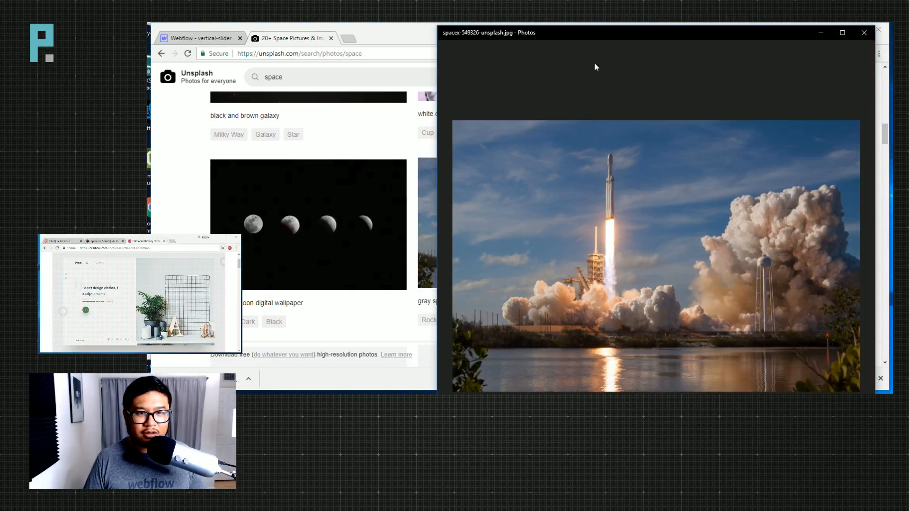
mouse_move(613, 33)
mouse_down()
mouse_move(642, 153)
mouse_move(892, 150)
mouse_move(741, 116)
mouse_move(628, 43)
mouse_move(621, 49)
mouse_up()
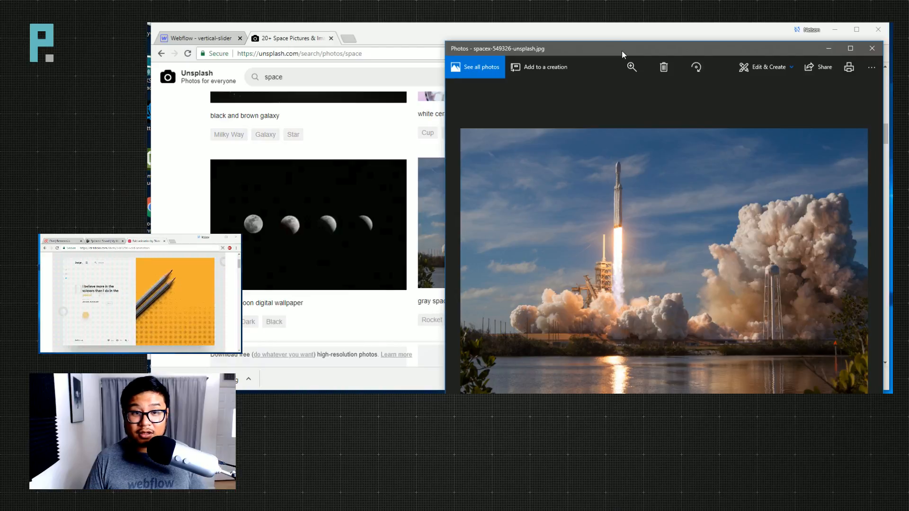
click(780, 67)
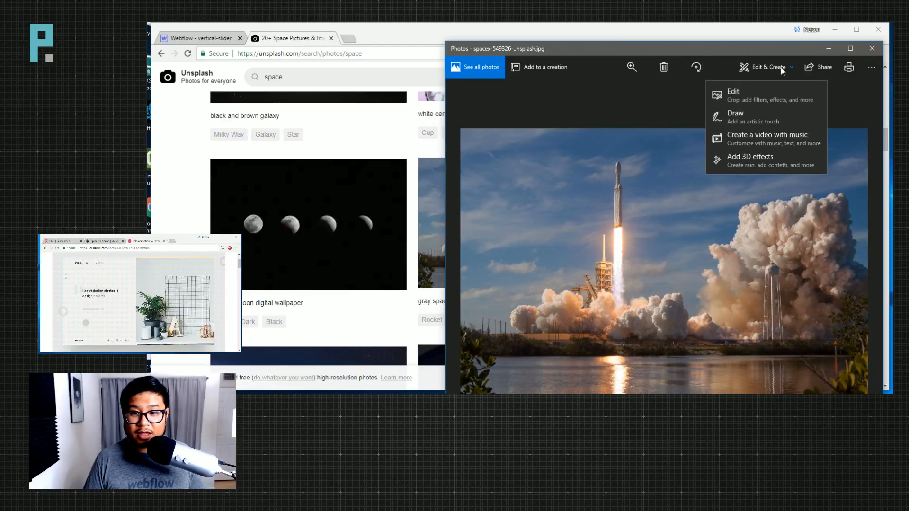
click(745, 93)
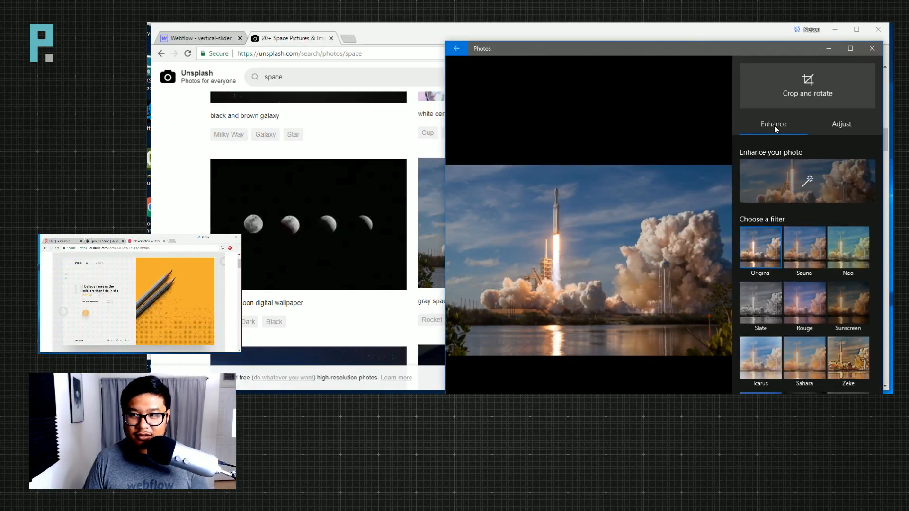
click(845, 125)
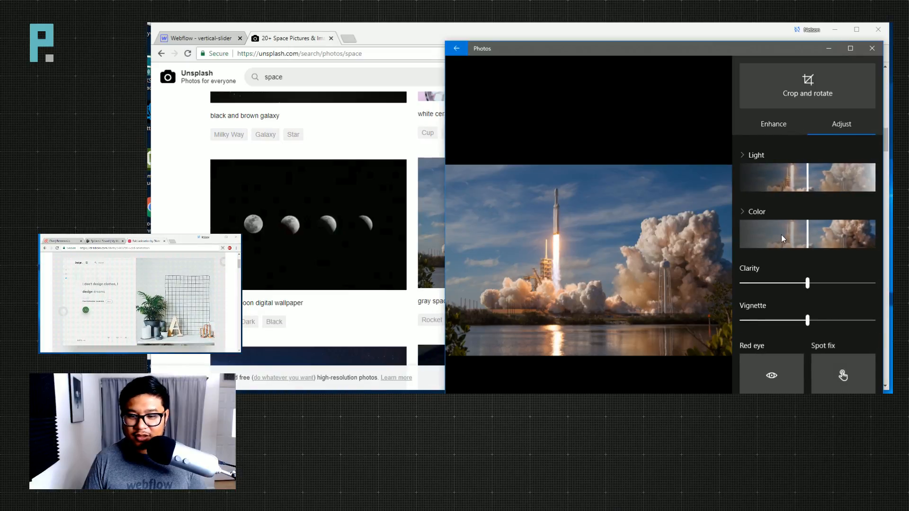
click(775, 123)
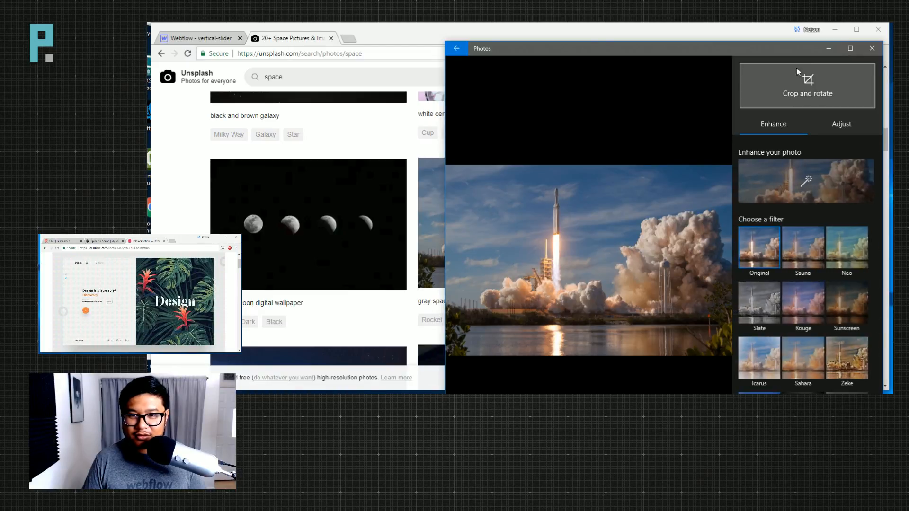
click(872, 49)
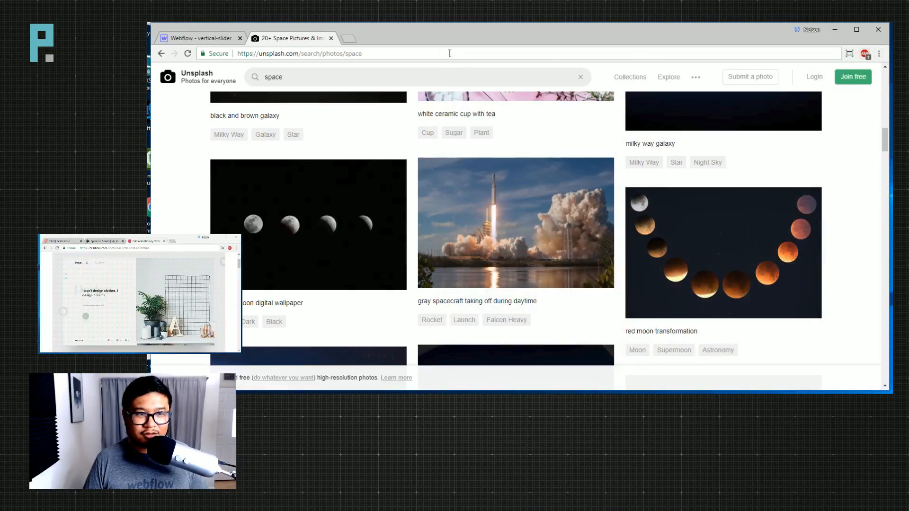
click(351, 42)
text(pixre)
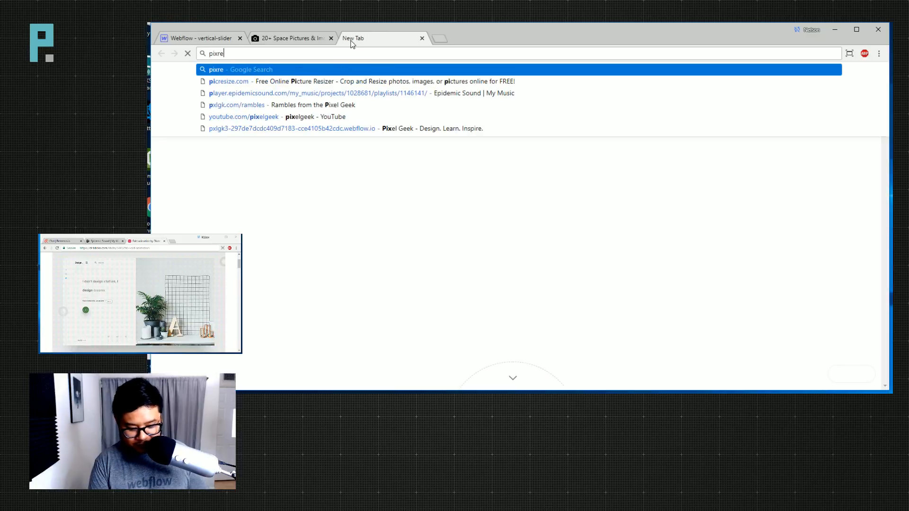
text(size.com)
key(Return)
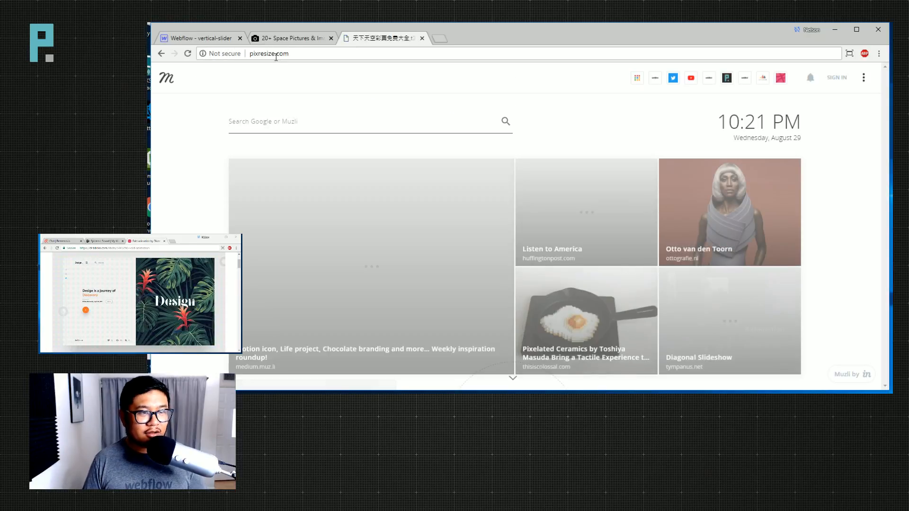
click(278, 56)
click(421, 38)
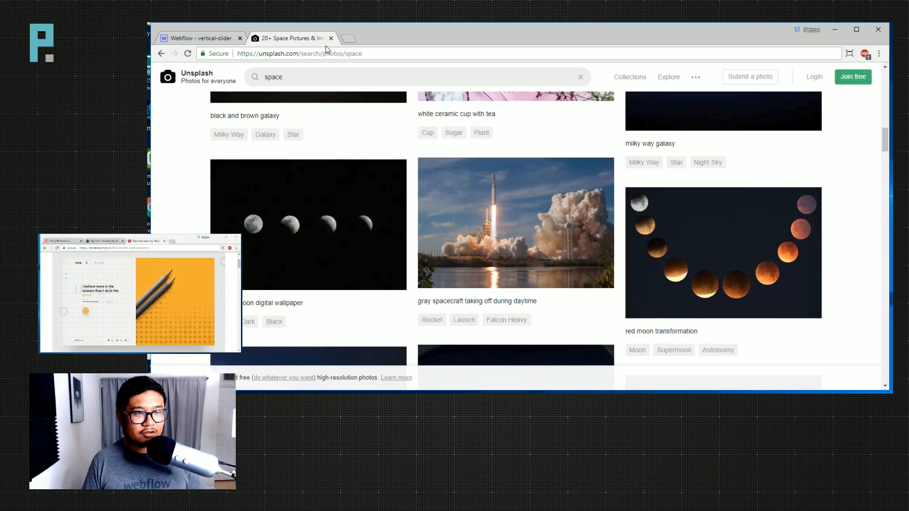
Open picresize.com in a new browser tab.
click(350, 40)
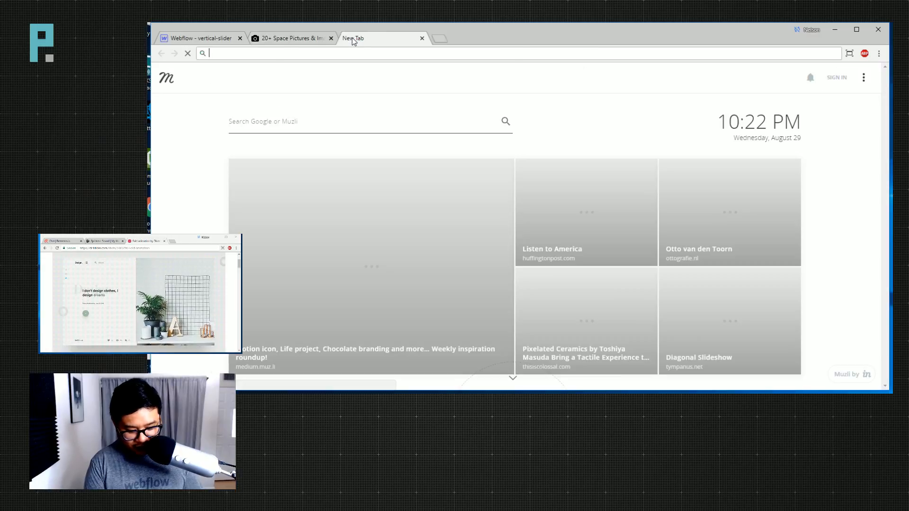
text(pic)
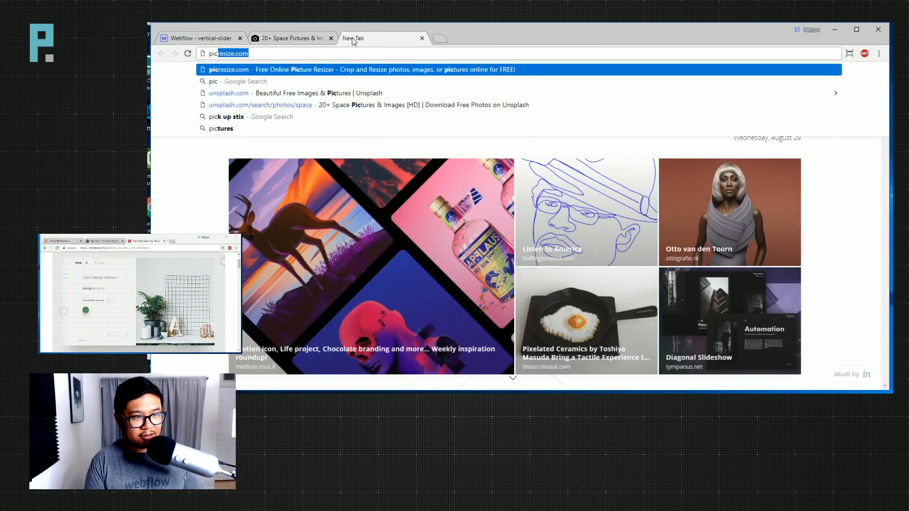
key(Return)
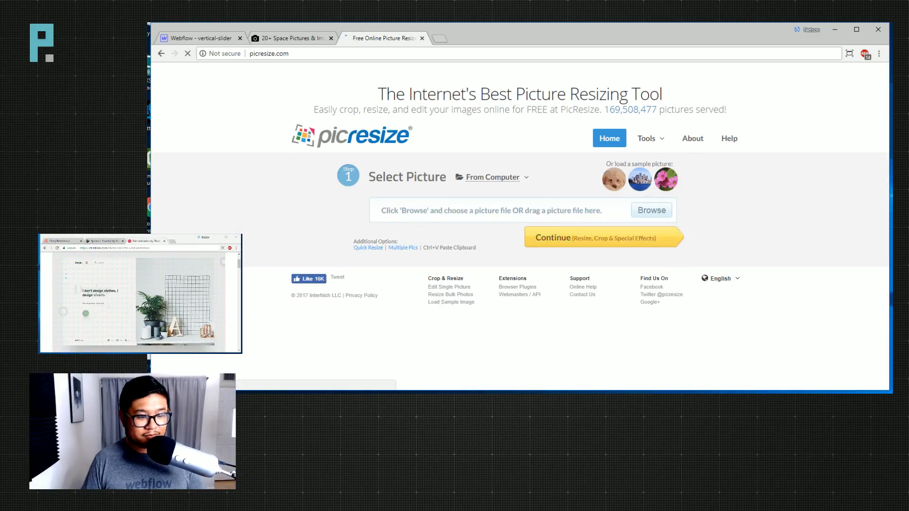
Load spacex-549326-unsplash.jpg from the Downloads folder into PicResize and continue to the resize and crop options.
key(super+e)
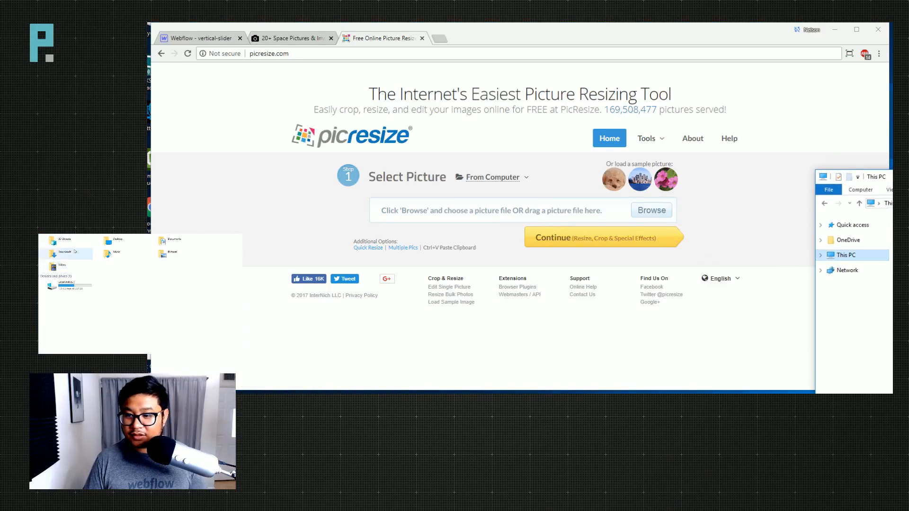
double_click(72, 257)
drag(886, 178, 516, 393)
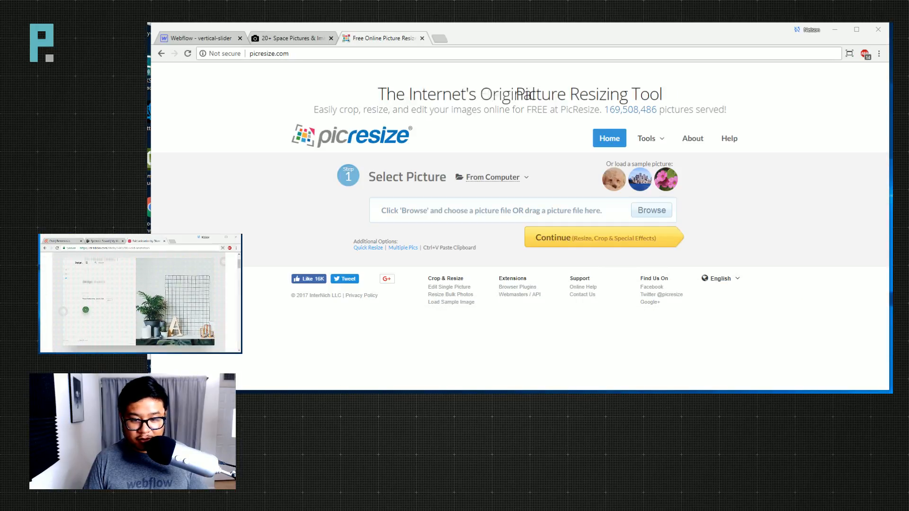
drag(670, 393, 671, 318)
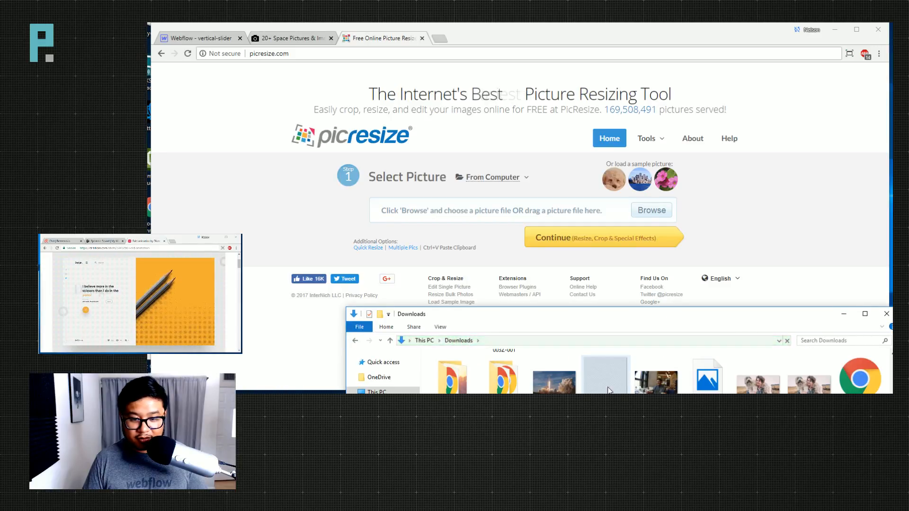
drag(554, 381, 497, 216)
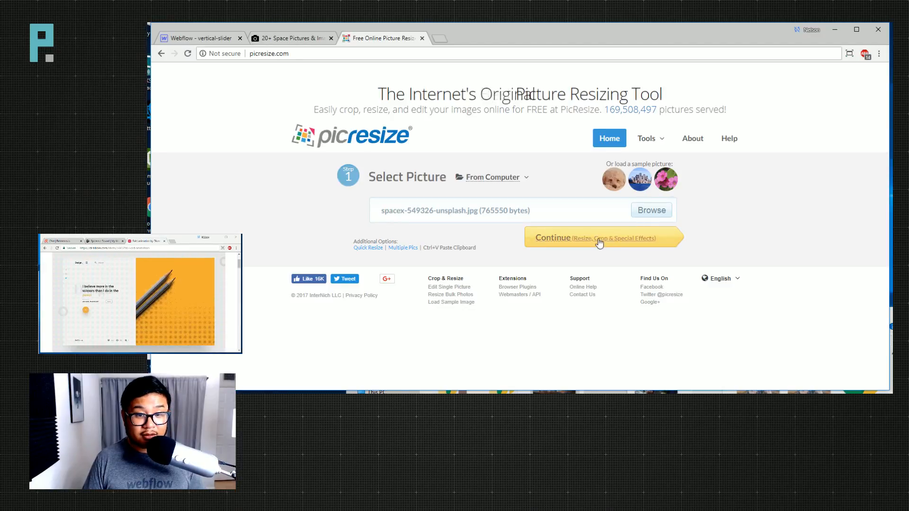
click(587, 238)
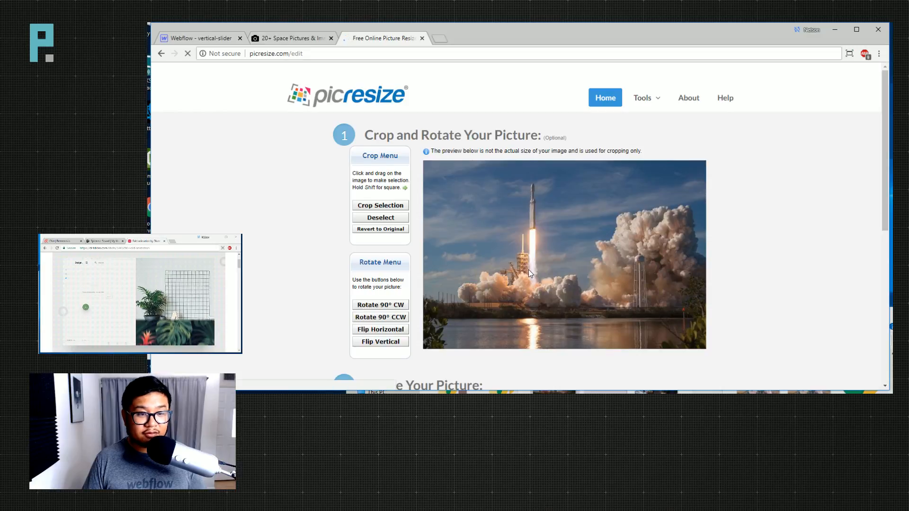
Resize the rocket picture with the 50% smaller option in JPG format, save it to disk and dismiss the download bar.
scroll(528, 269, down, 4)
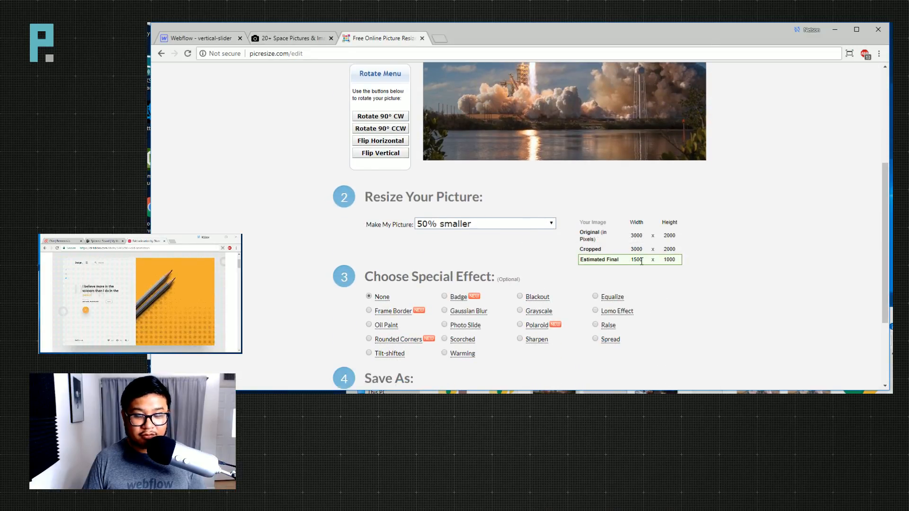
scroll(698, 276, down, 2)
scroll(697, 276, down, 1)
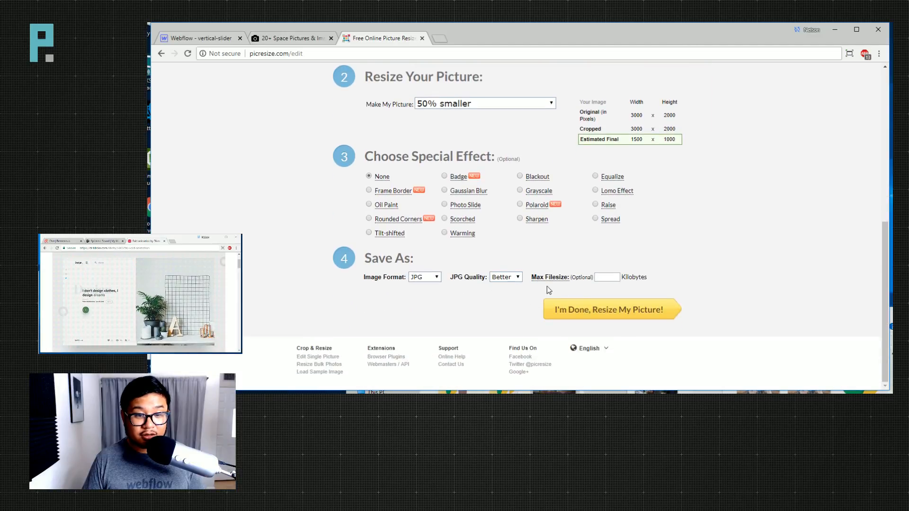
click(503, 278)
click(603, 315)
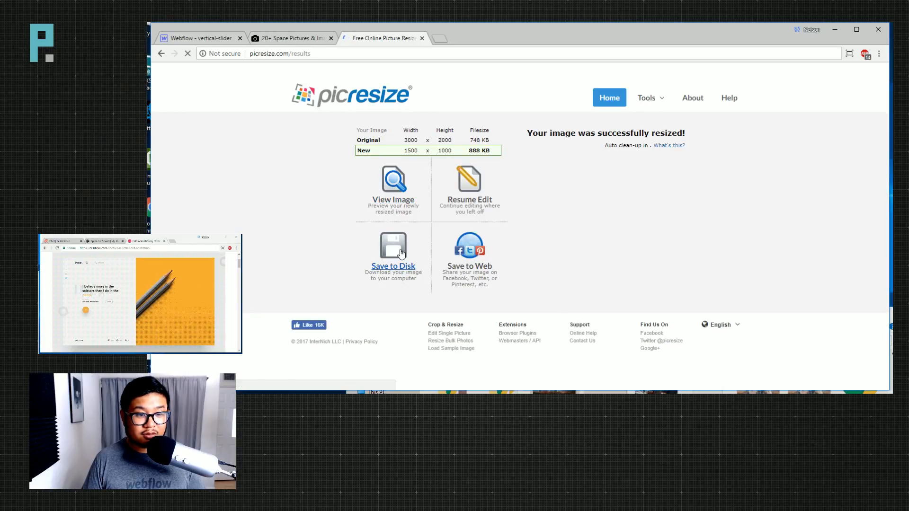
click(394, 190)
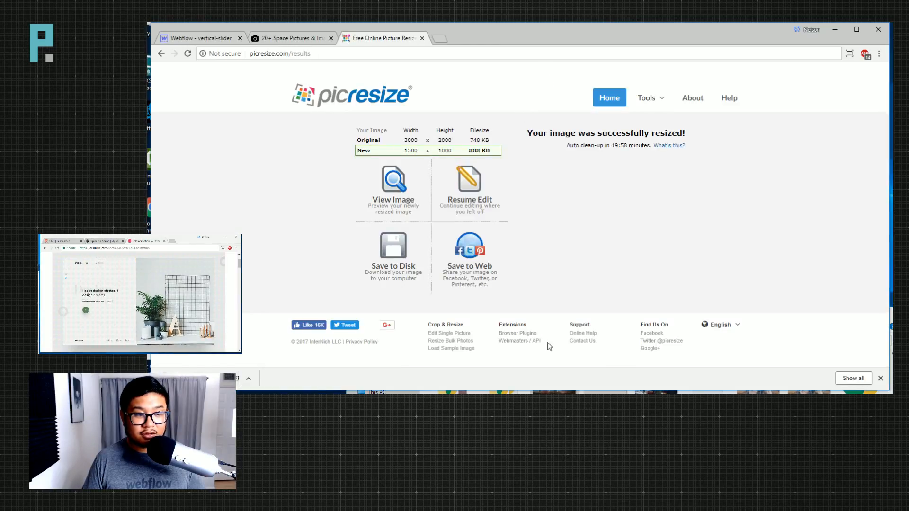
click(881, 379)
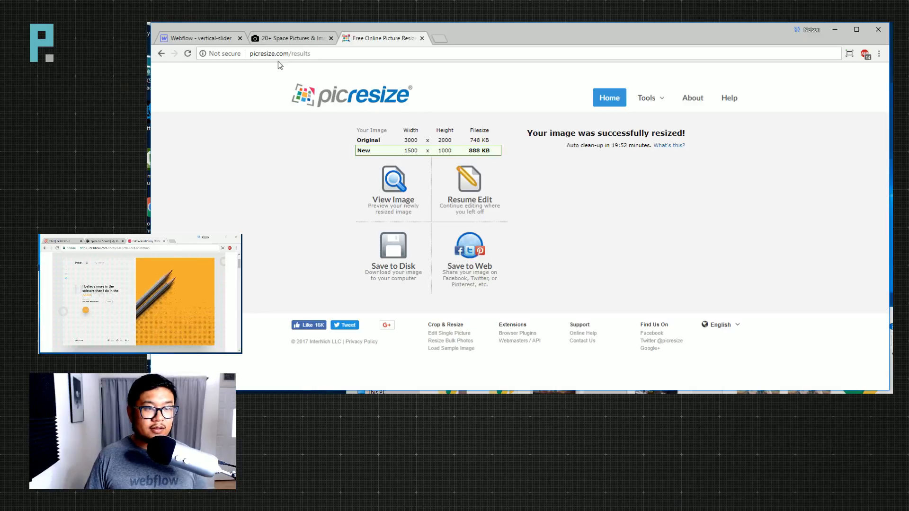
Return to the Unsplash space results, download the "aerial photo of world" photo, and dismiss the credit notice and download bar.
click(287, 40)
scroll(810, 208, down, 3)
scroll(810, 208, down, 1)
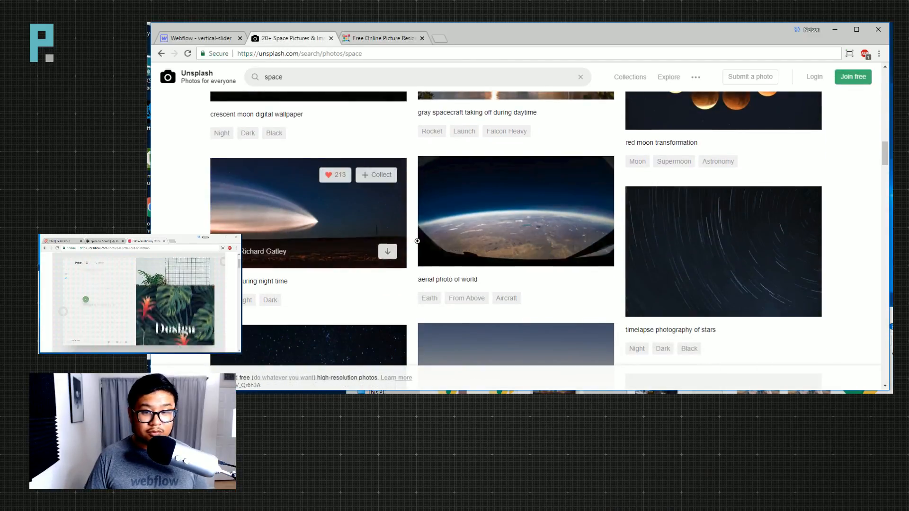
scroll(641, 246, down, 5)
scroll(521, 265, down, 2)
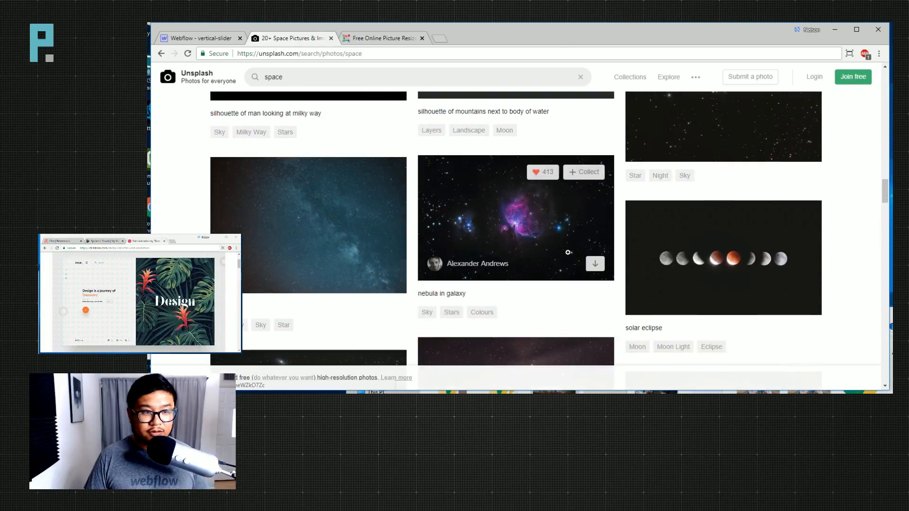
scroll(481, 322, up, 2)
scroll(481, 321, down, 10)
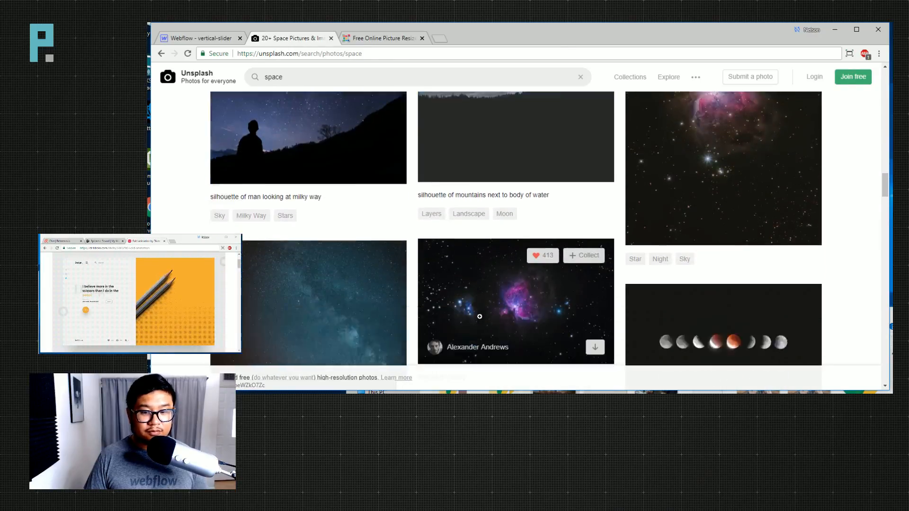
scroll(479, 314, down, 4)
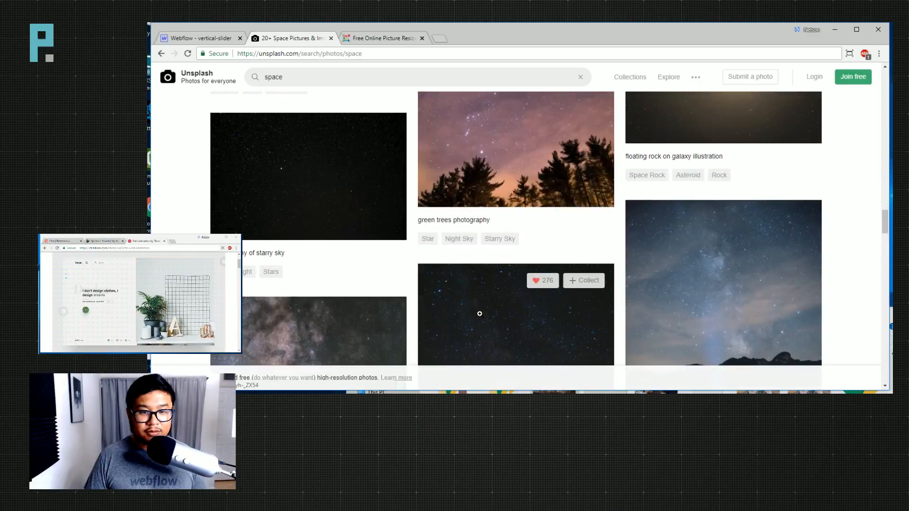
scroll(480, 314, down, 5)
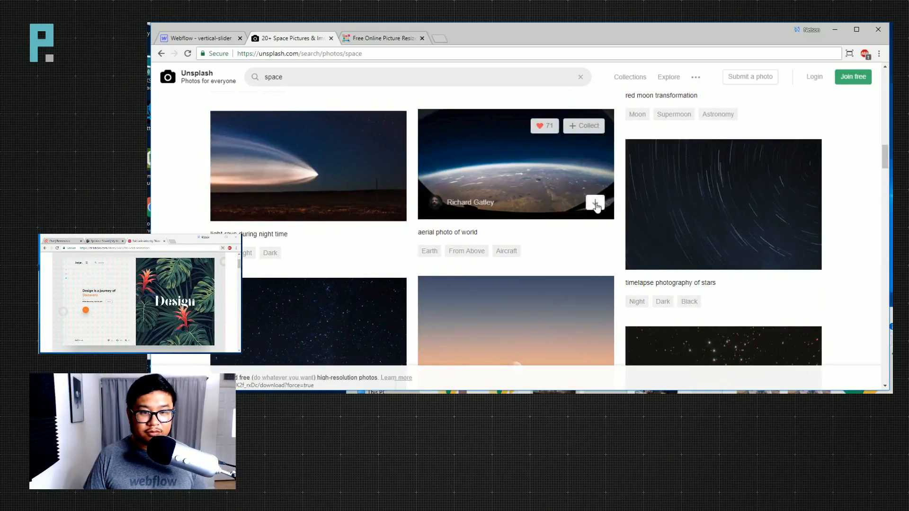
click(595, 204)
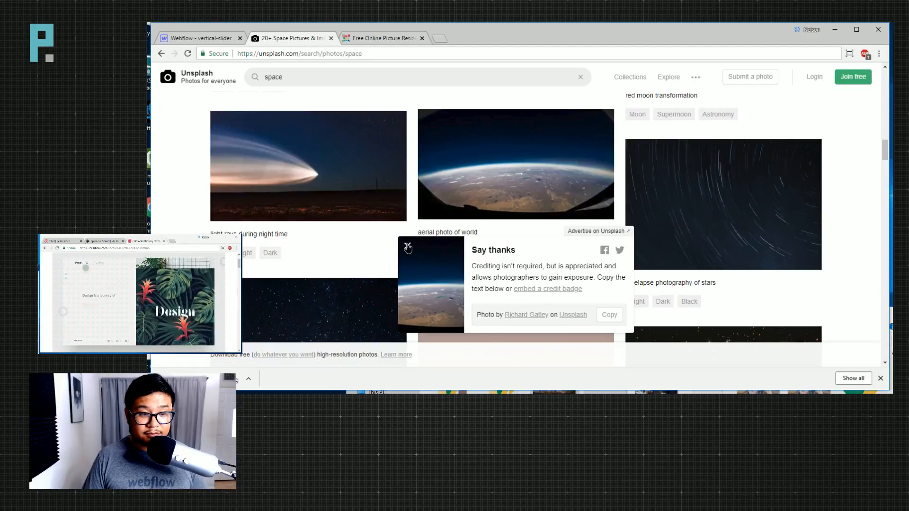
click(880, 379)
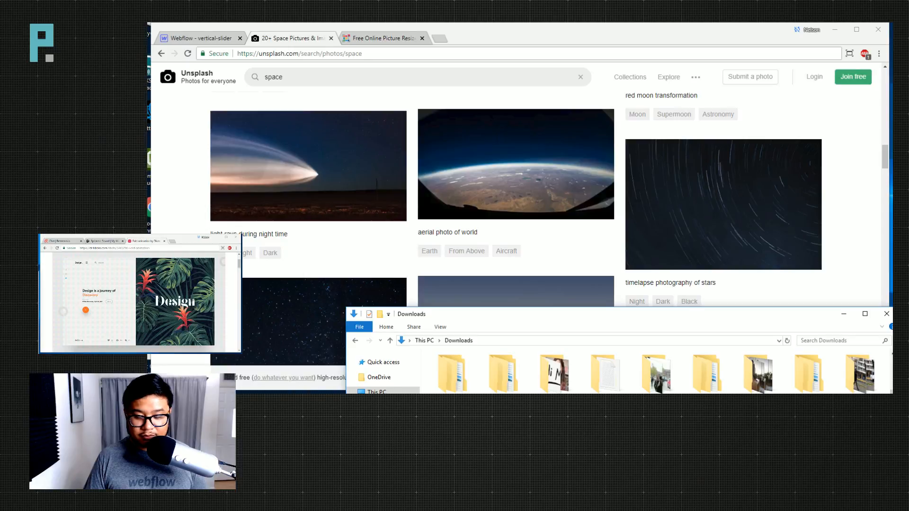
Find the newly downloaded photos in the Downloads folder and move its window clear of the Unsplash results.
scroll(758, 391, down, 2)
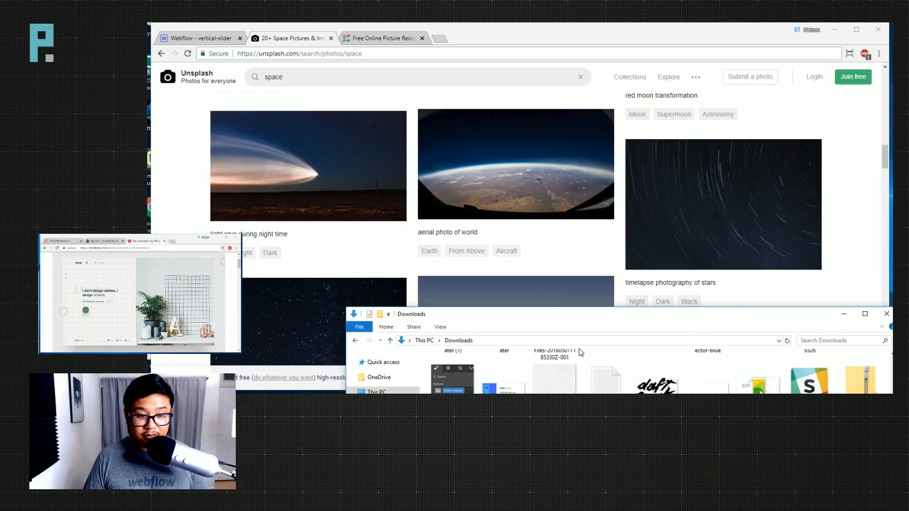
drag(628, 318, 640, 394)
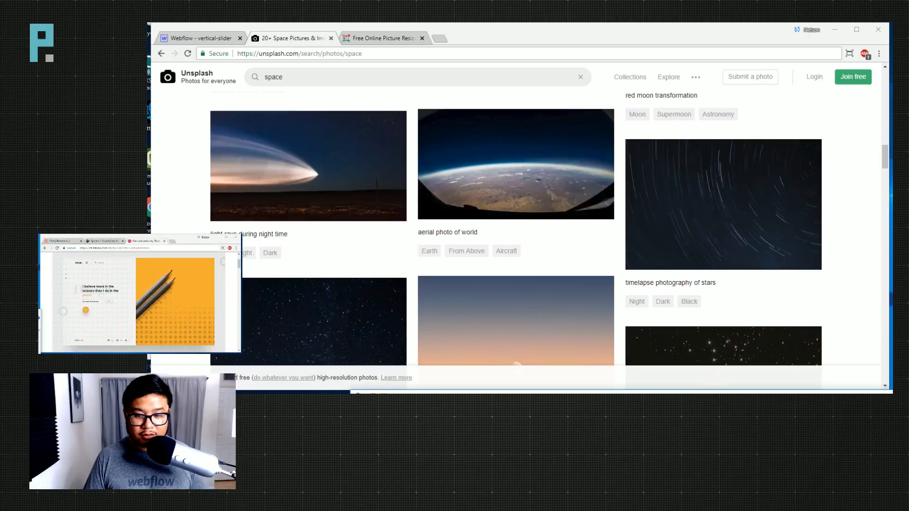
drag(640, 394, 826, 154)
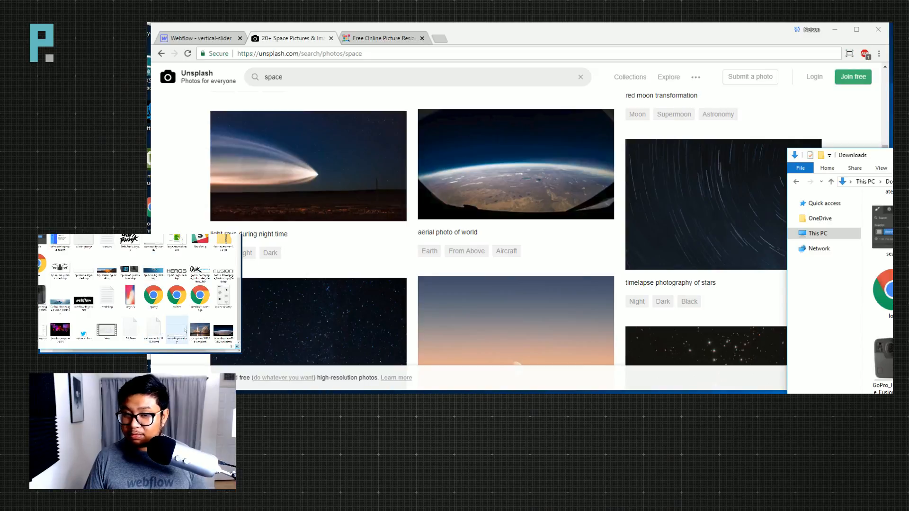
Download the "digital wallpaper of eclipse" photo from the Unsplash space results, dismiss the download bar and close the Unsplash page.
click(716, 211)
scroll(716, 211, down, 15)
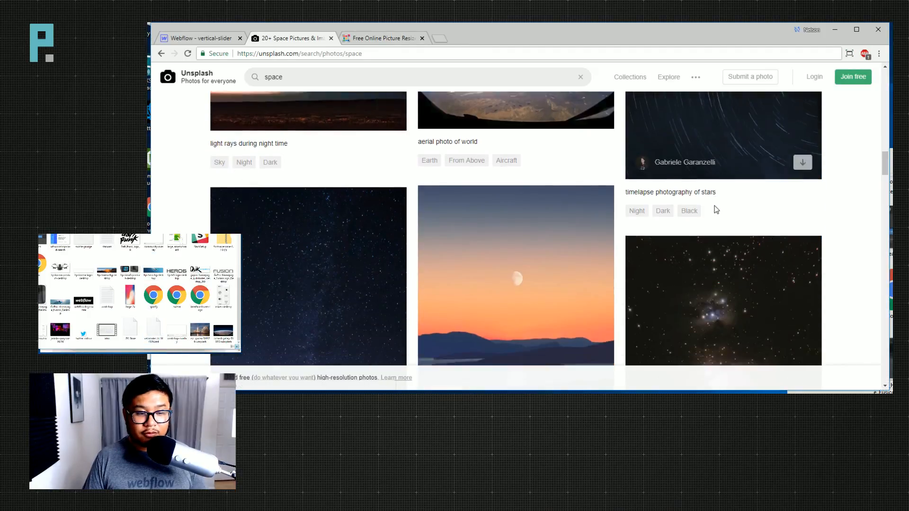
scroll(656, 239, down, 15)
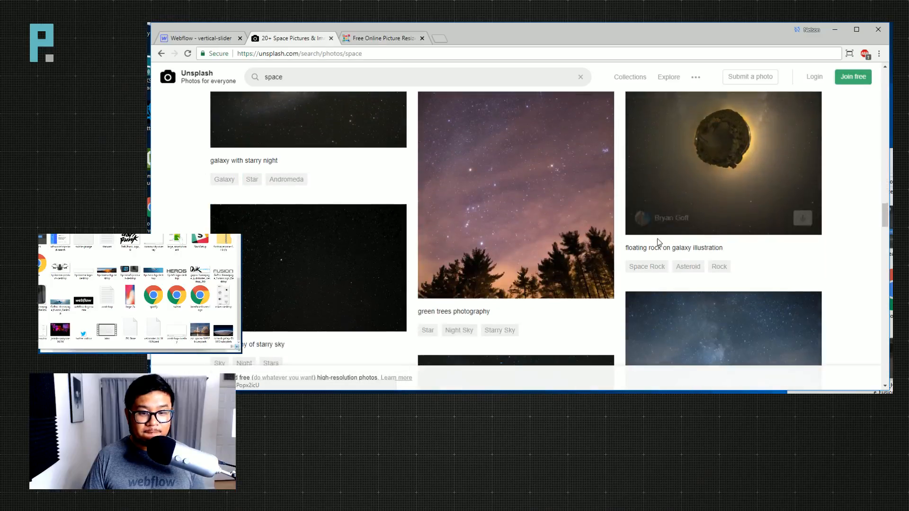
scroll(649, 295, up, 2)
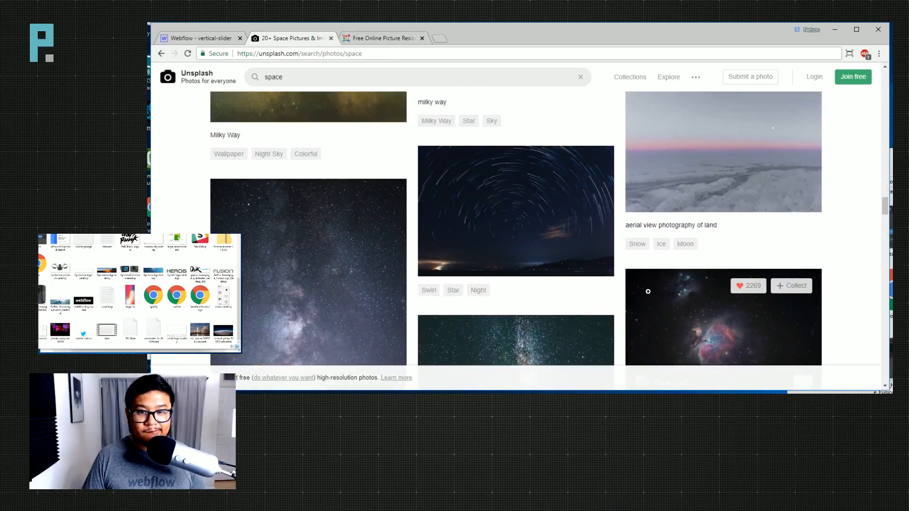
scroll(650, 295, down, 7)
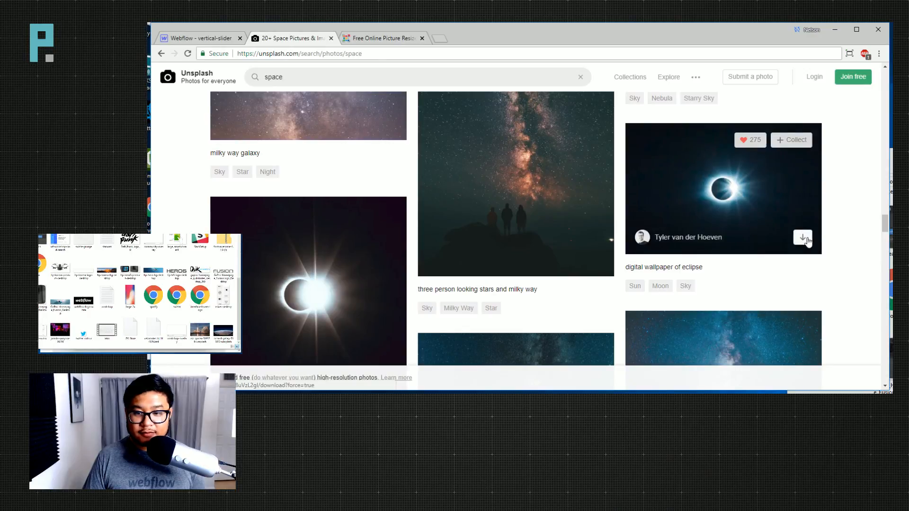
click(802, 237)
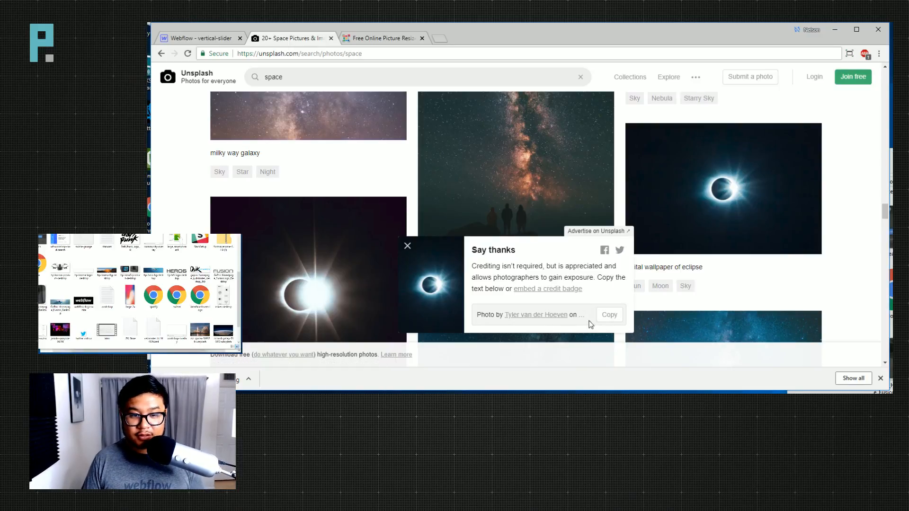
click(881, 379)
click(332, 38)
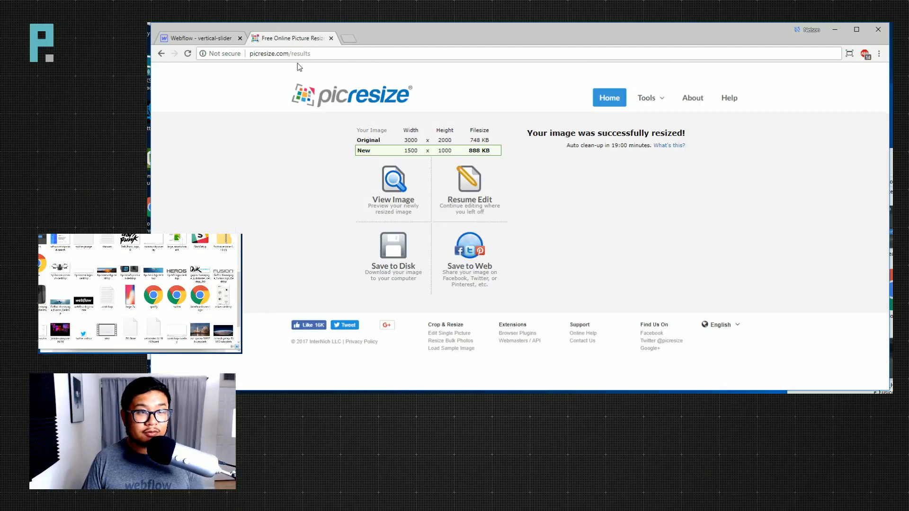
Return to the PicResize start page, load the aerial photo of Earth from the Downloads folder and continue to the resize options.
click(394, 103)
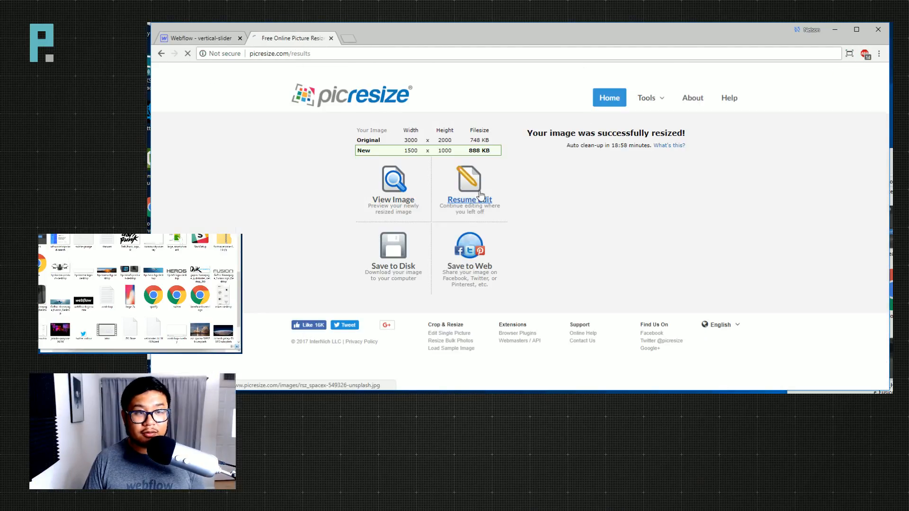
drag(223, 330, 445, 231)
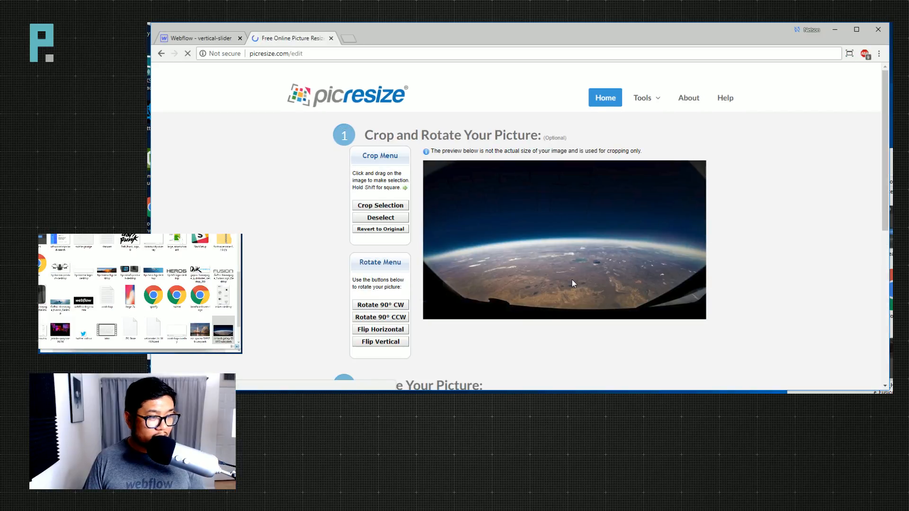
scroll(503, 294, down, 5)
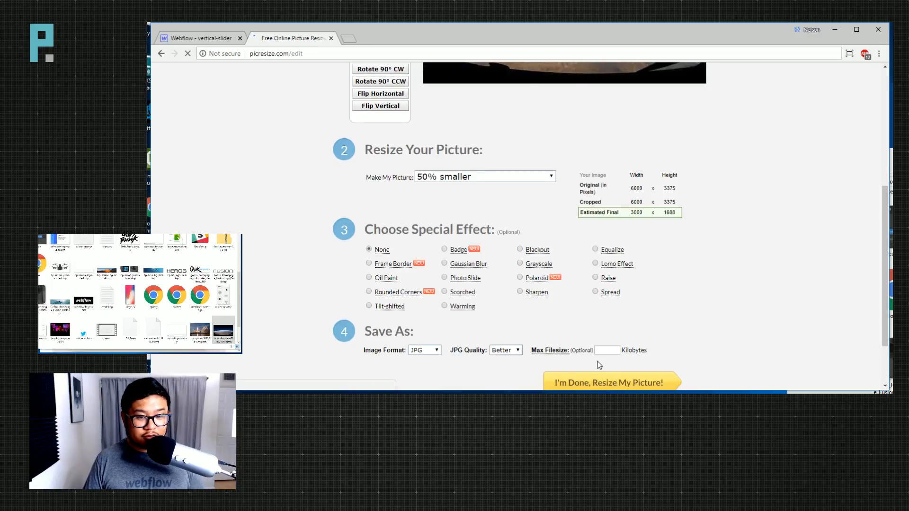
Resize the aerial Earth photo with the 75% smaller option, save it to disk and dismiss the download bar.
click(493, 179)
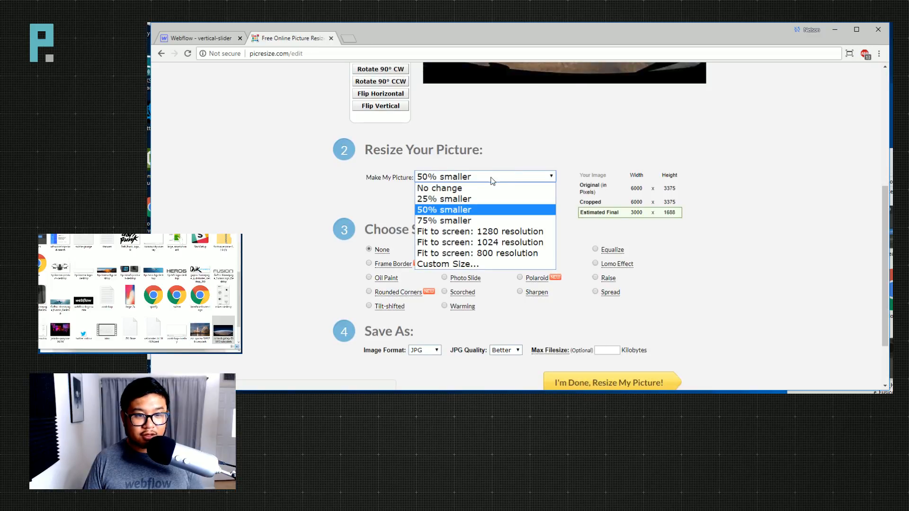
click(487, 199)
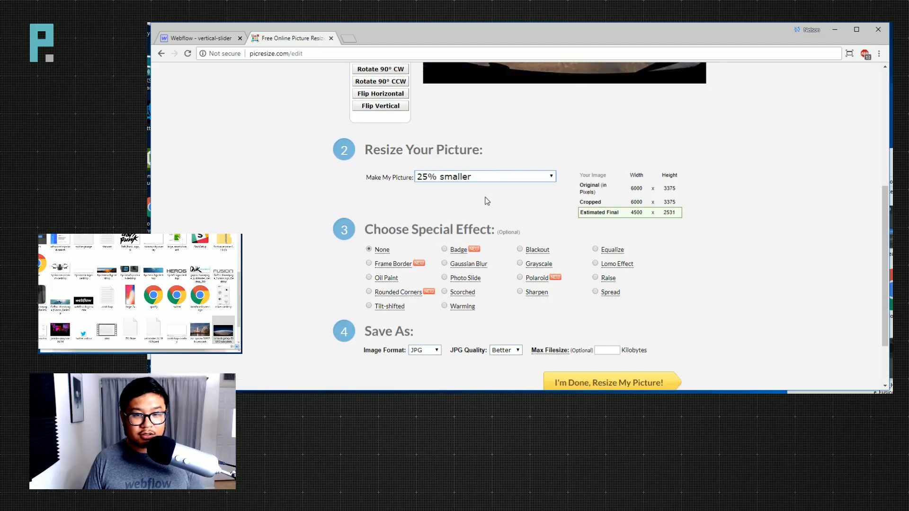
click(462, 179)
click(463, 219)
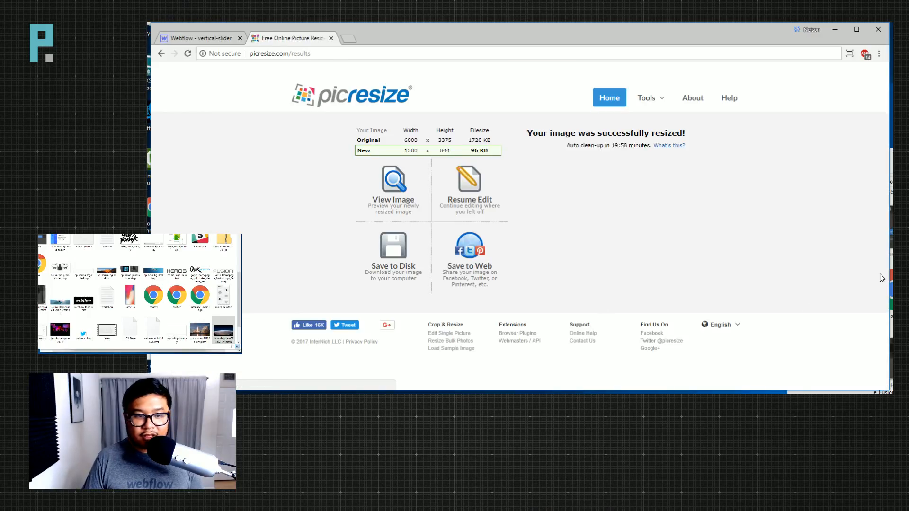
click(397, 248)
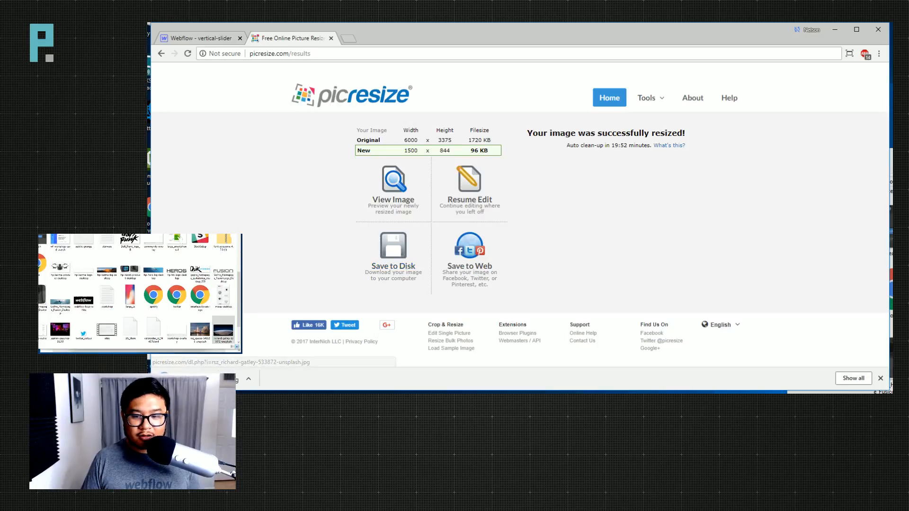
click(880, 379)
Load the downloaded eclipse photo from the Downloads folder into a new PicResize job and continue to the resize and crop options.
click(602, 105)
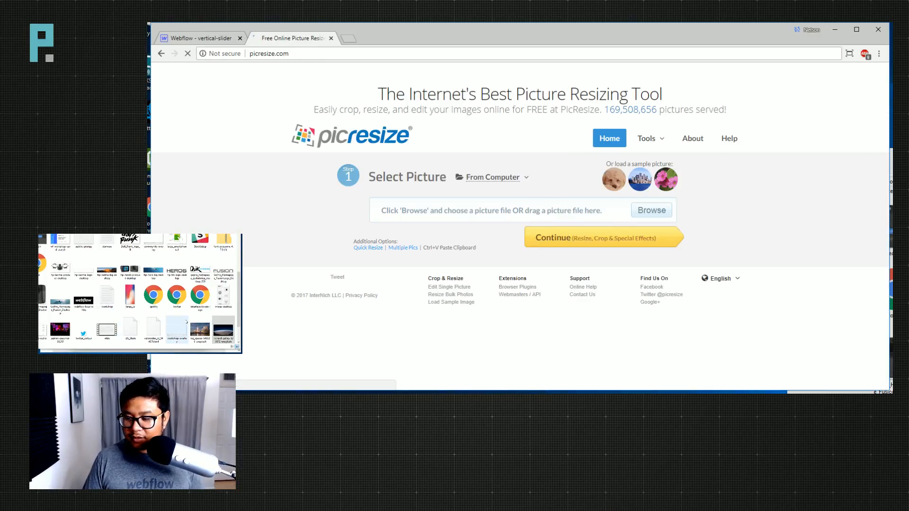
scroll(186, 321, down, 1)
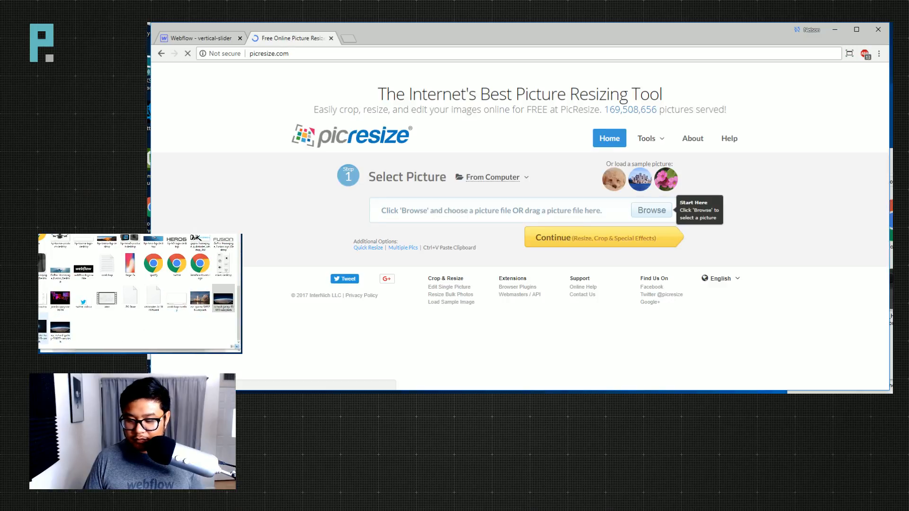
drag(223, 300, 494, 221)
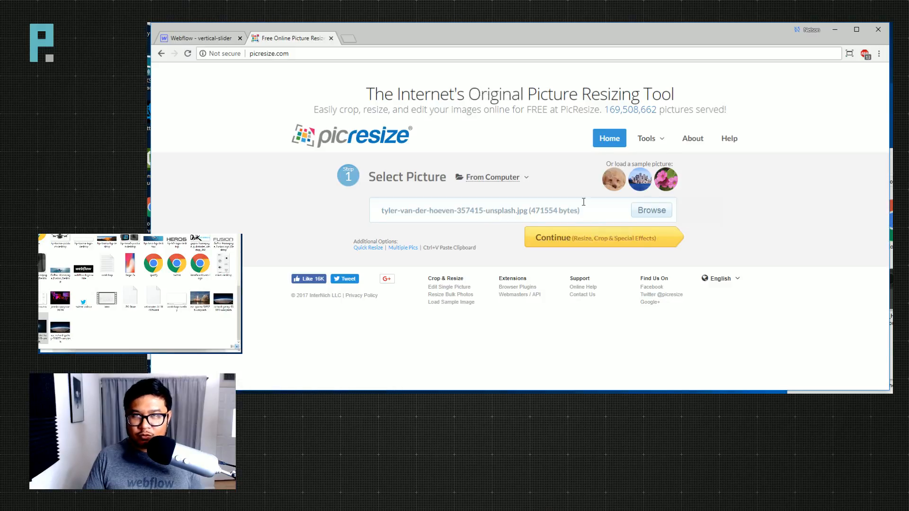
click(579, 237)
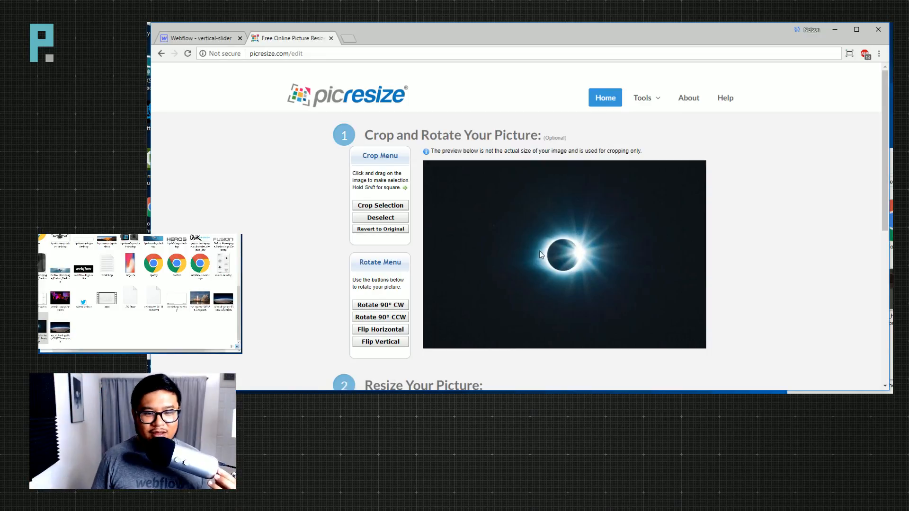
Resize the eclipse photo 50% smaller as a JPG with Best quality, save it to disk and dismiss the download bar.
scroll(559, 300, down, 5)
click(479, 176)
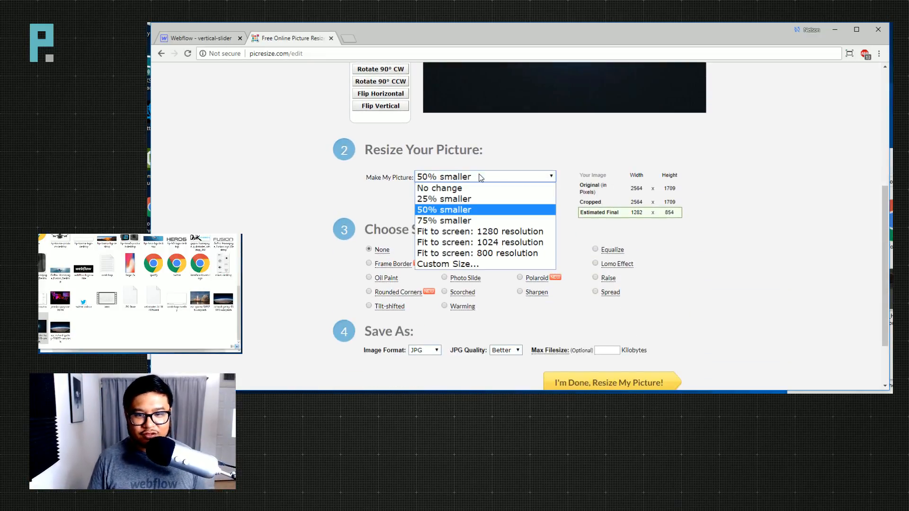
click(697, 272)
click(507, 350)
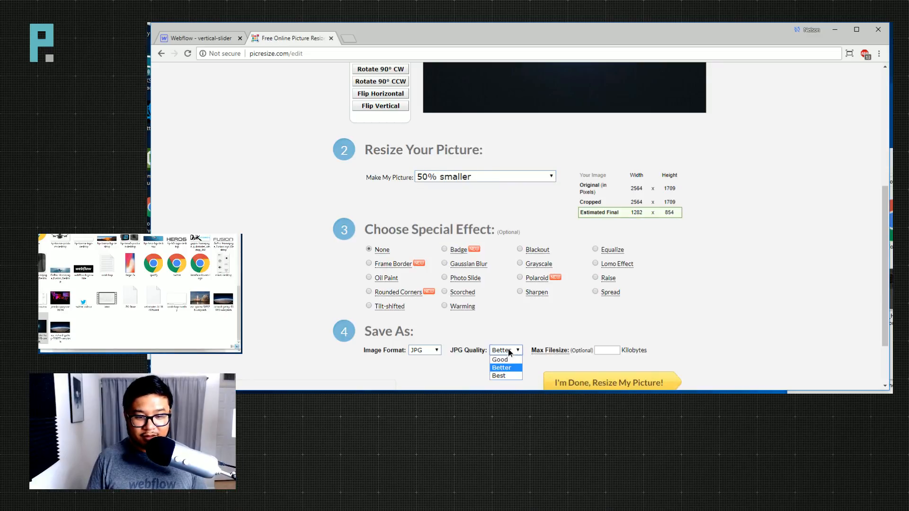
click(507, 376)
click(603, 386)
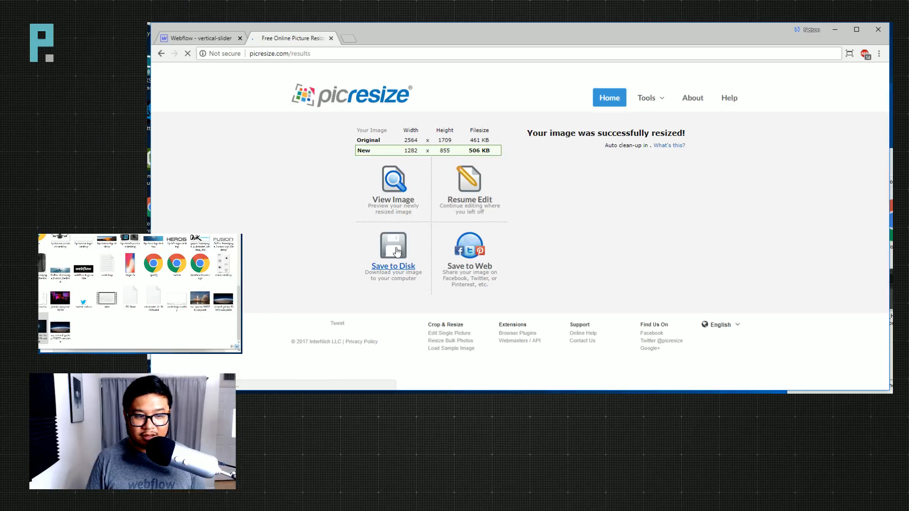
click(397, 251)
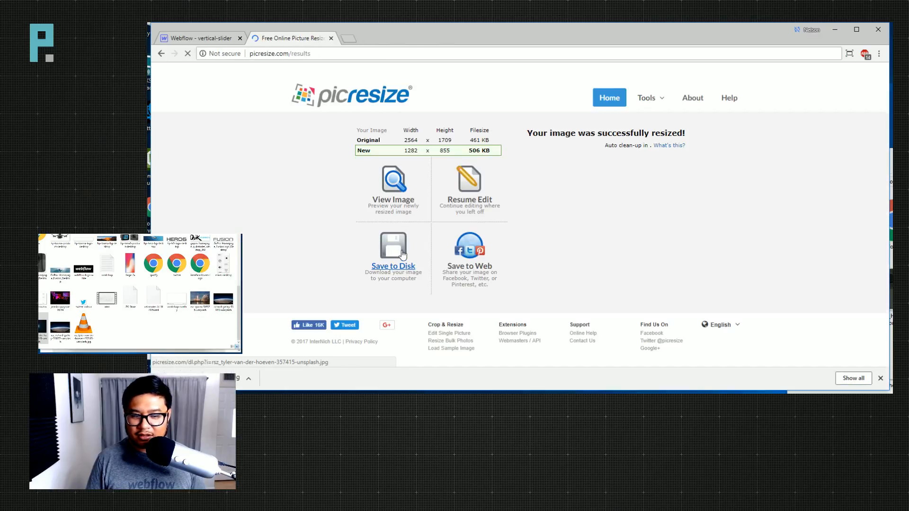
click(881, 378)
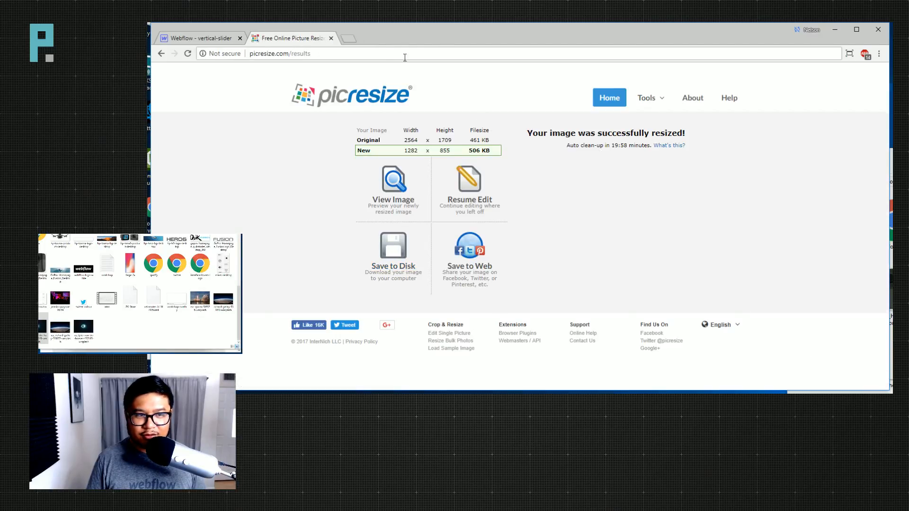
Close PicResize and upload the three resized rocket, Earth and eclipse photos from the Downloads folder to the Webflow project's assets.
click(331, 39)
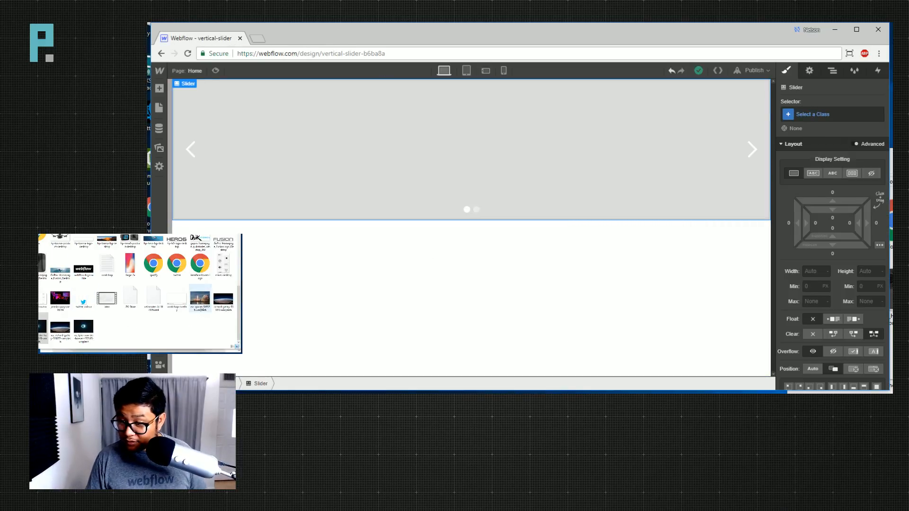
click(202, 301)
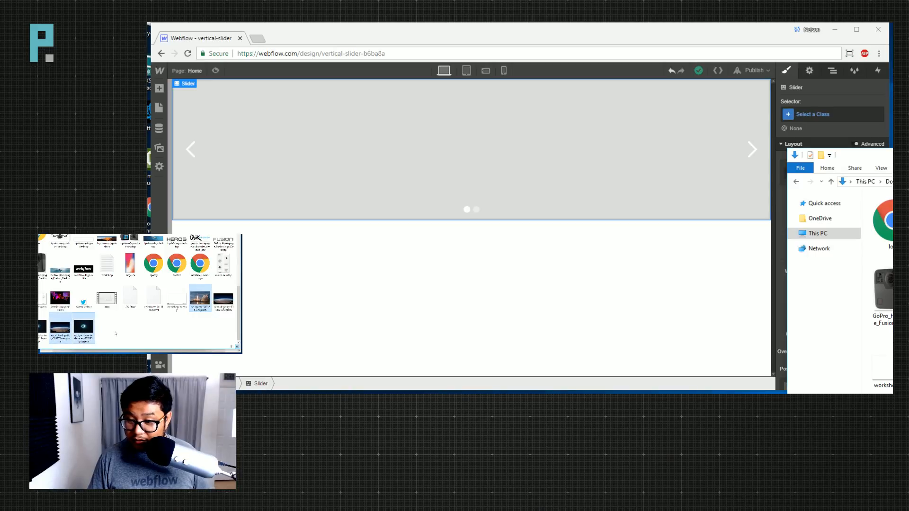
drag(162, 291, 598, 288)
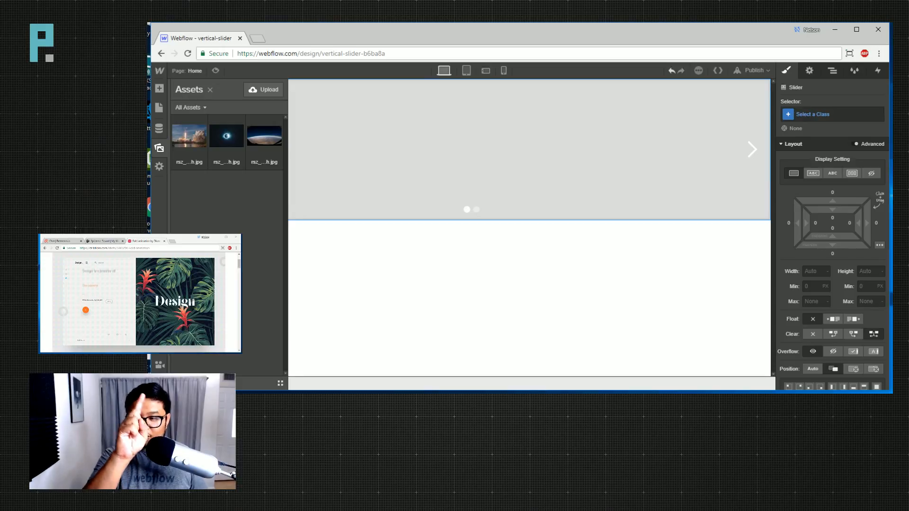
click(574, 271)
Select the whole Slider element inside the main thing section and set its height to 100%.
click(393, 145)
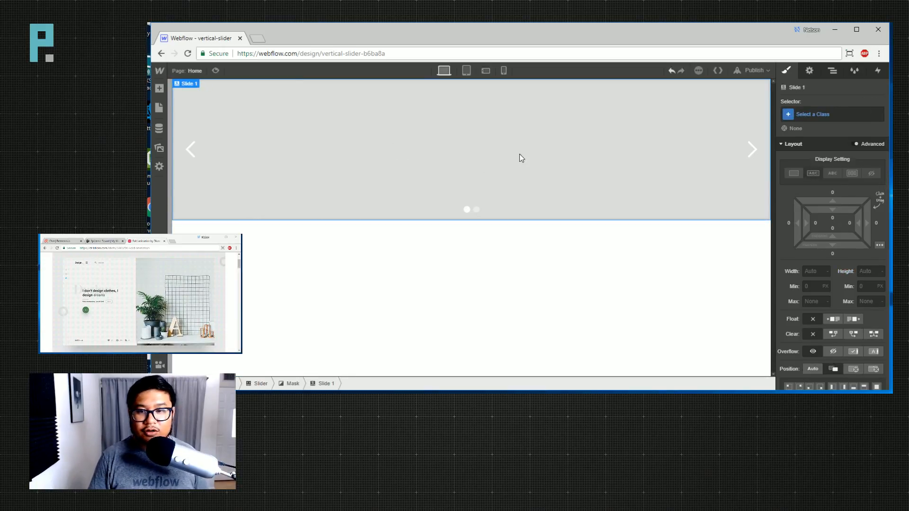
click(832, 70)
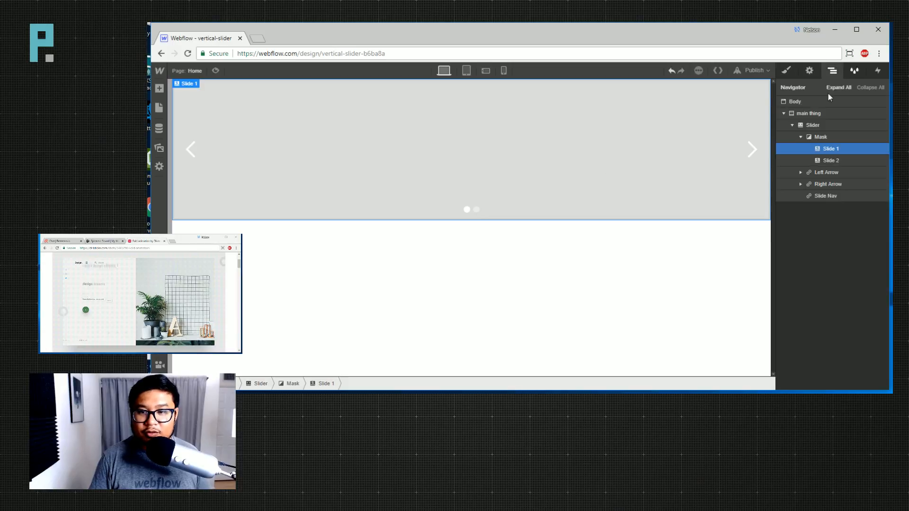
click(817, 126)
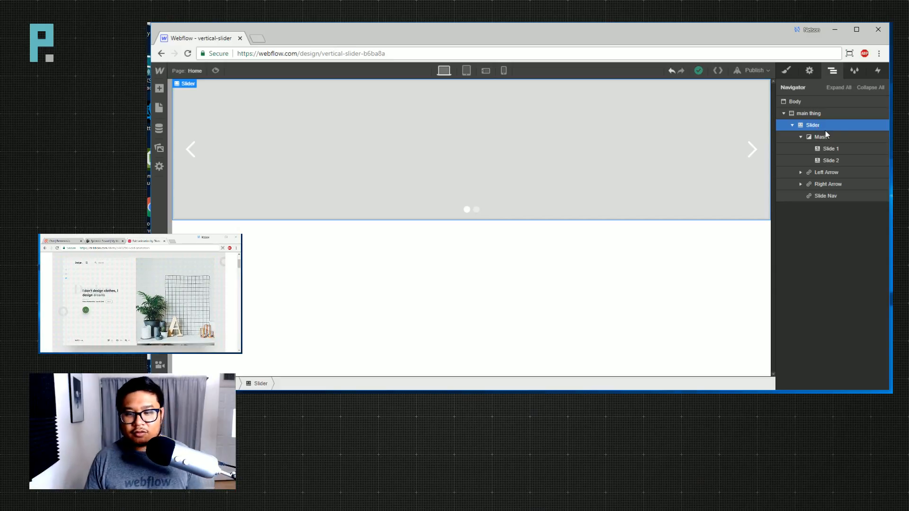
click(785, 70)
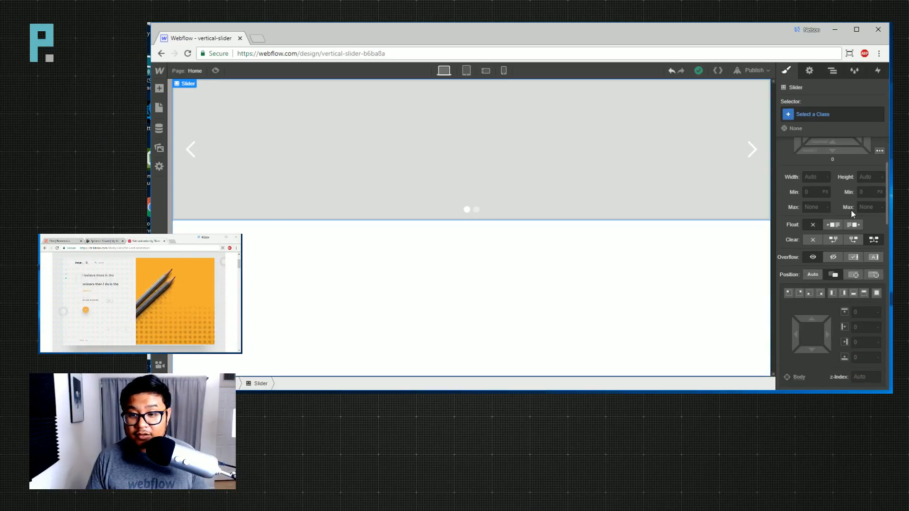
click(860, 224)
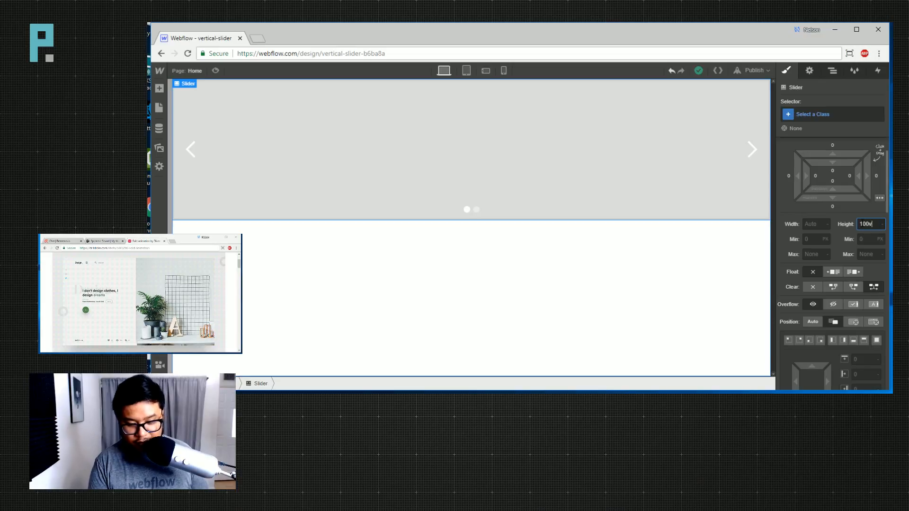
key(BackSpace)
key(BackSpace)
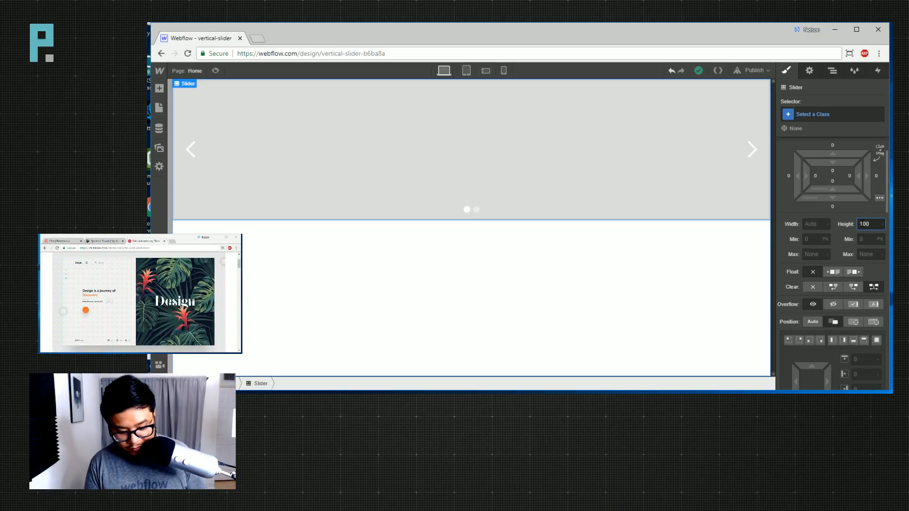
text(%)
key(Return)
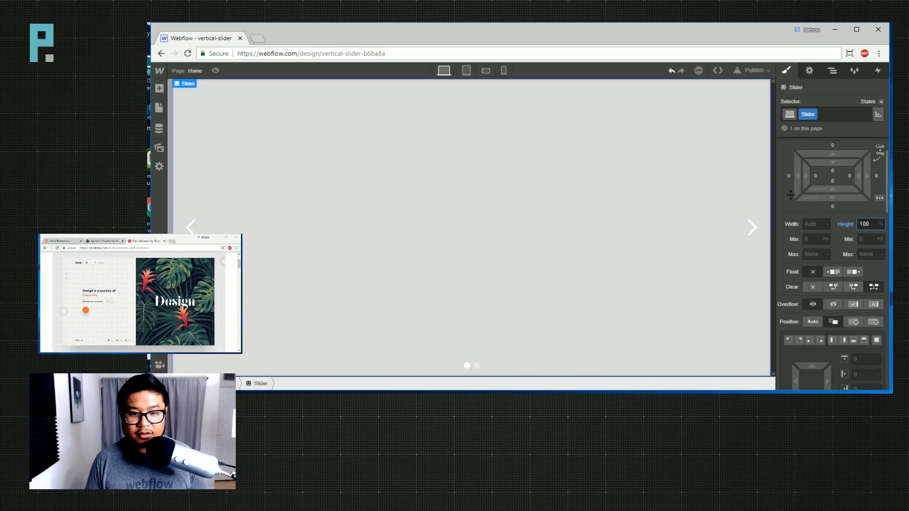
click(832, 71)
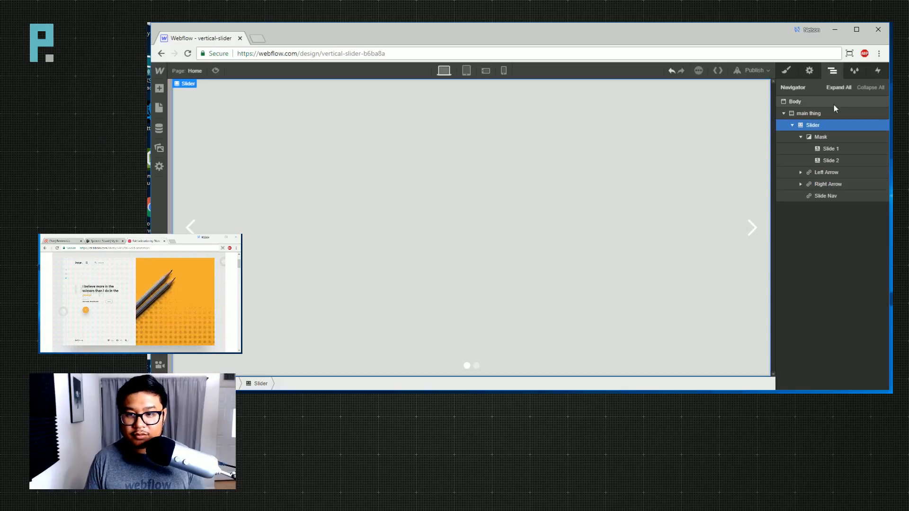
click(819, 139)
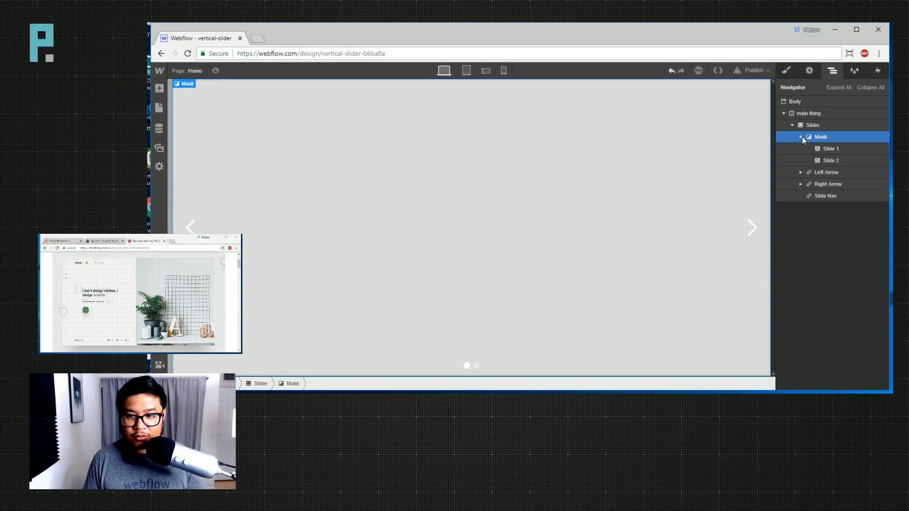
click(801, 137)
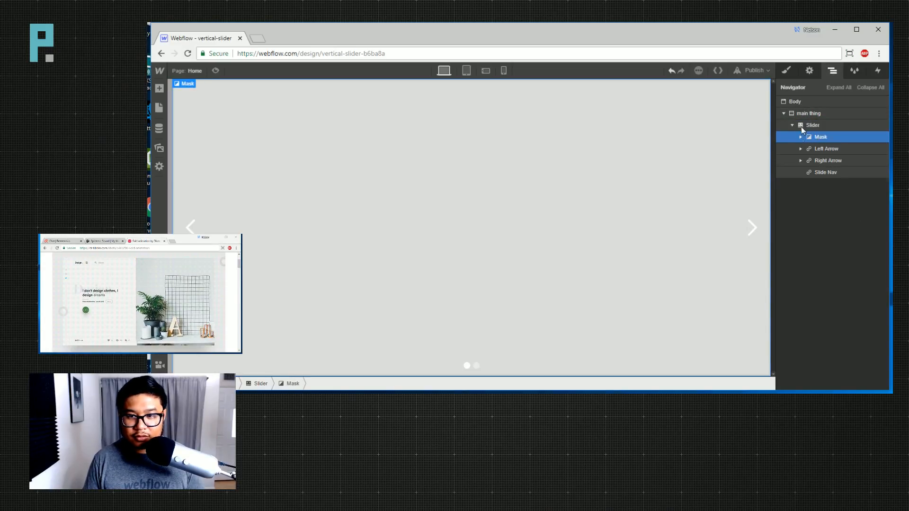
click(784, 70)
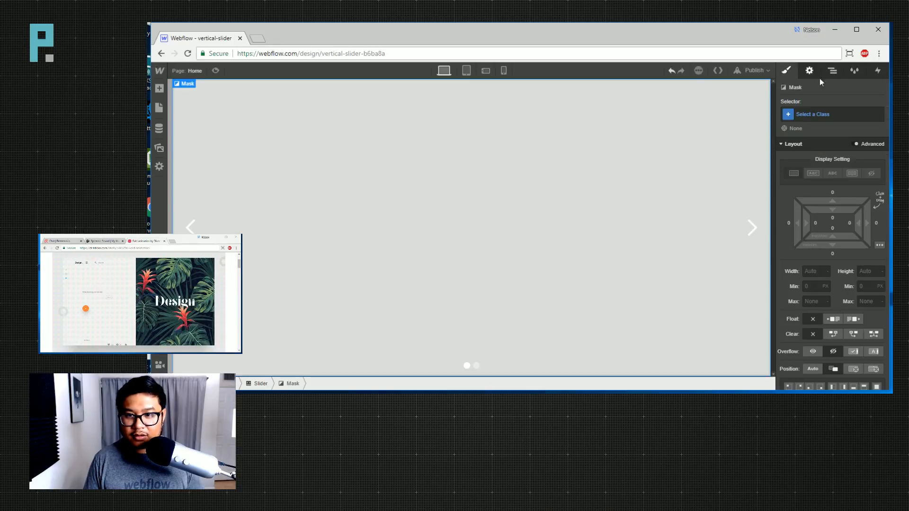
click(833, 76)
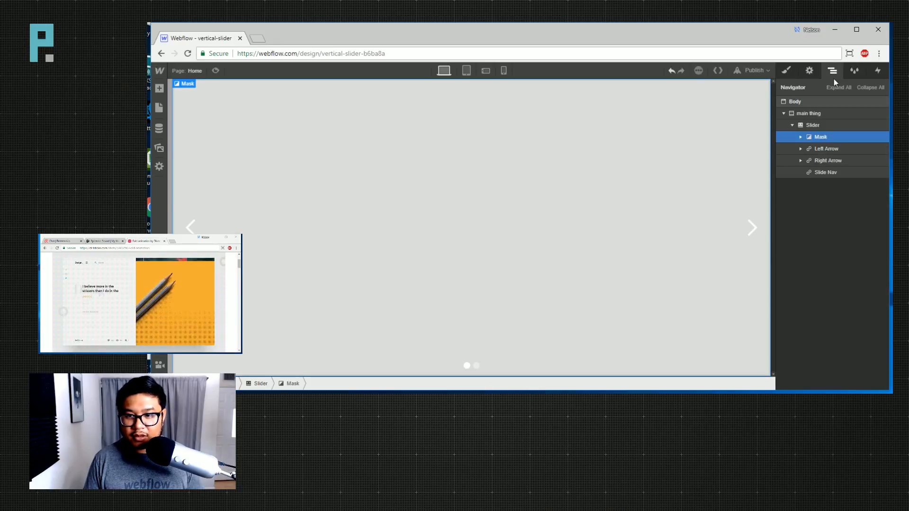
click(801, 137)
click(827, 148)
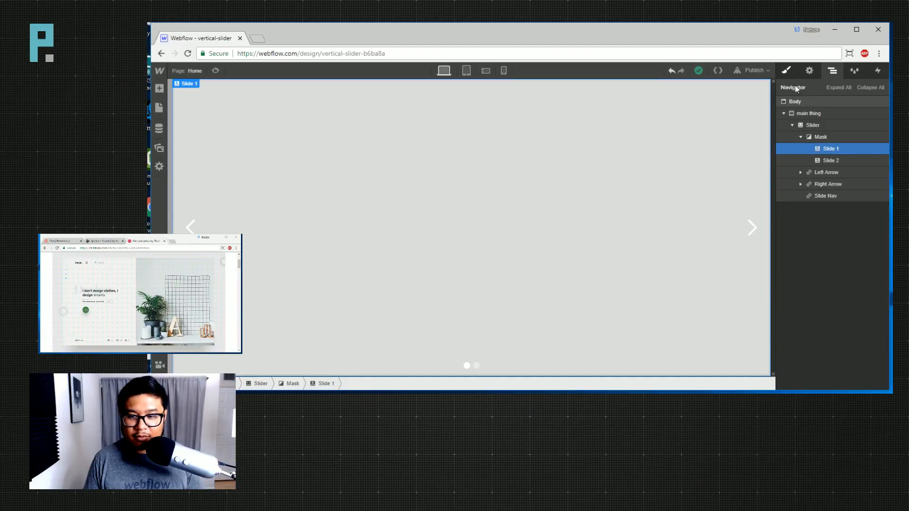
key(s)
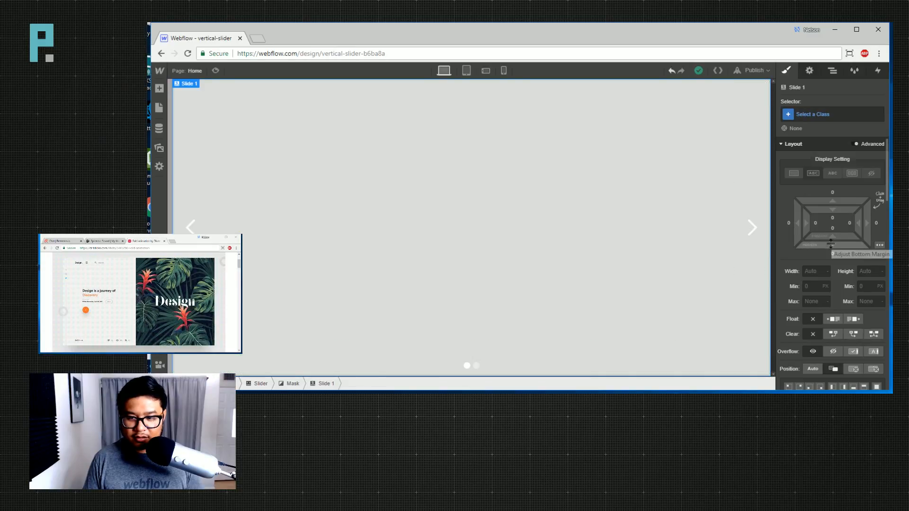
drag(832, 237, 833, 251)
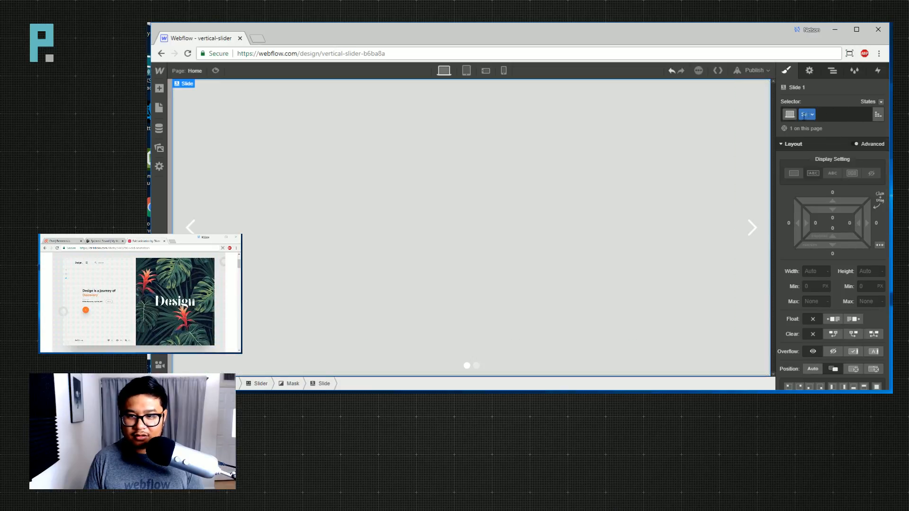
click(812, 115)
click(811, 150)
click(832, 72)
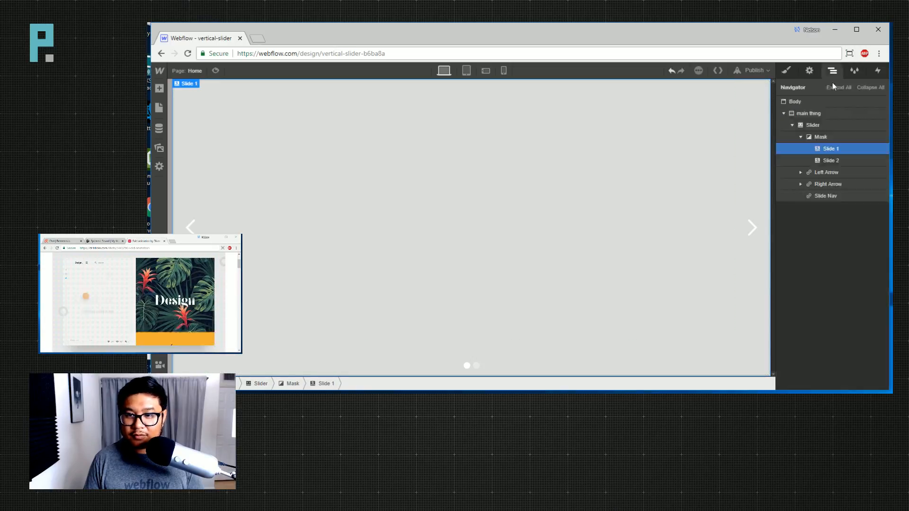
Select the slider's Mask element and set its height to 100%.
click(822, 137)
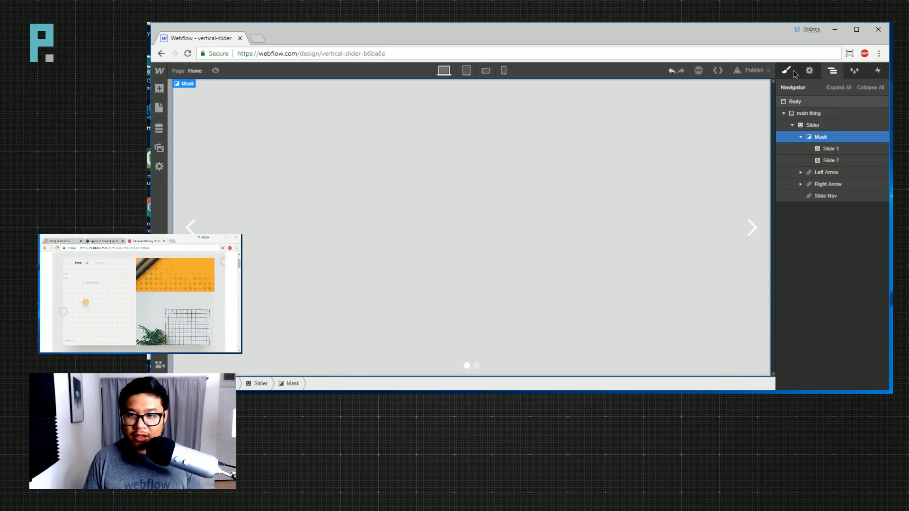
key(s)
click(862, 273)
text(100%)
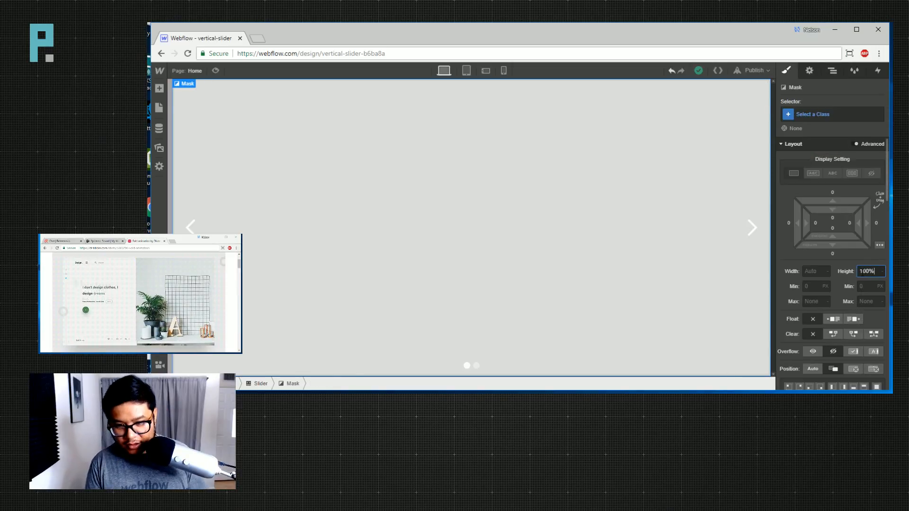
key(Return)
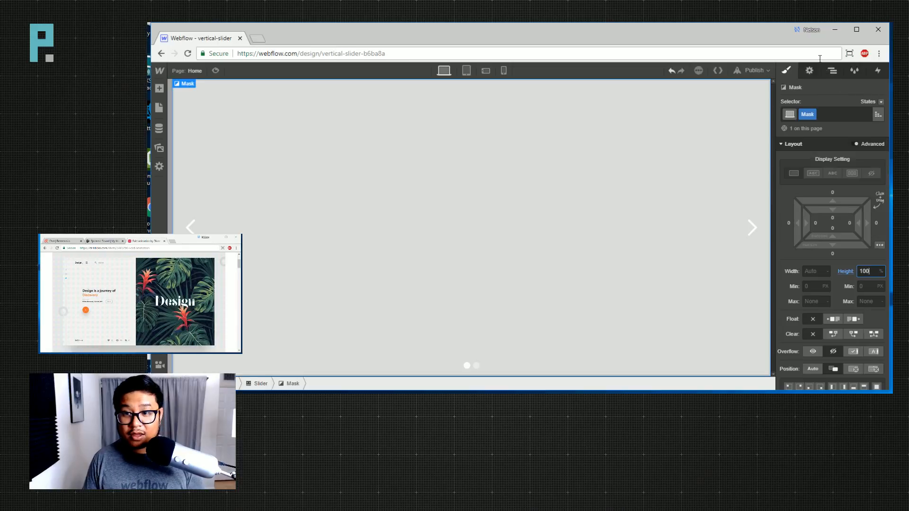
Select the first slide inside the Mask and set its height to 100%.
click(832, 71)
click(828, 150)
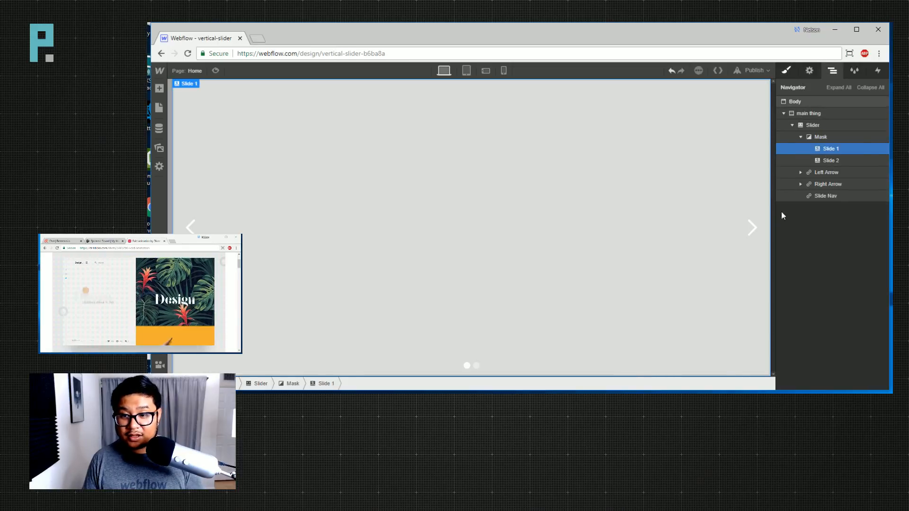
key(s)
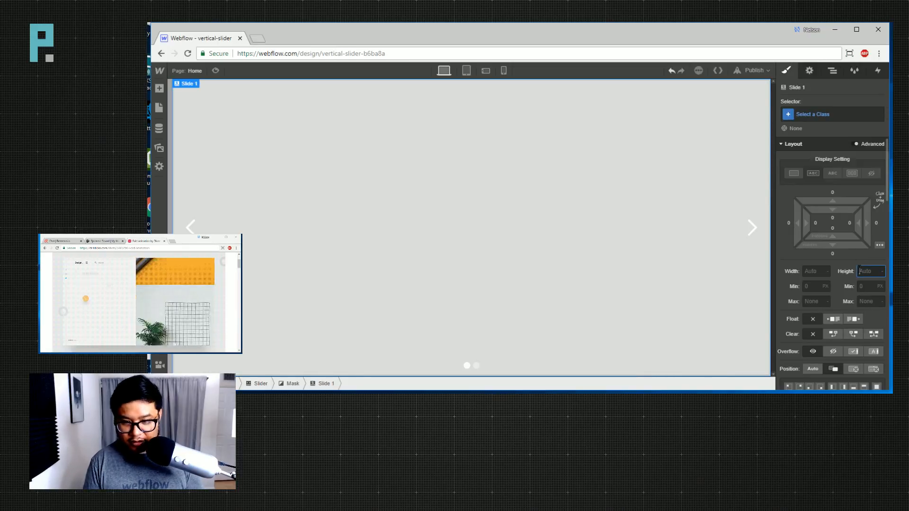
drag(840, 214, 843, 211)
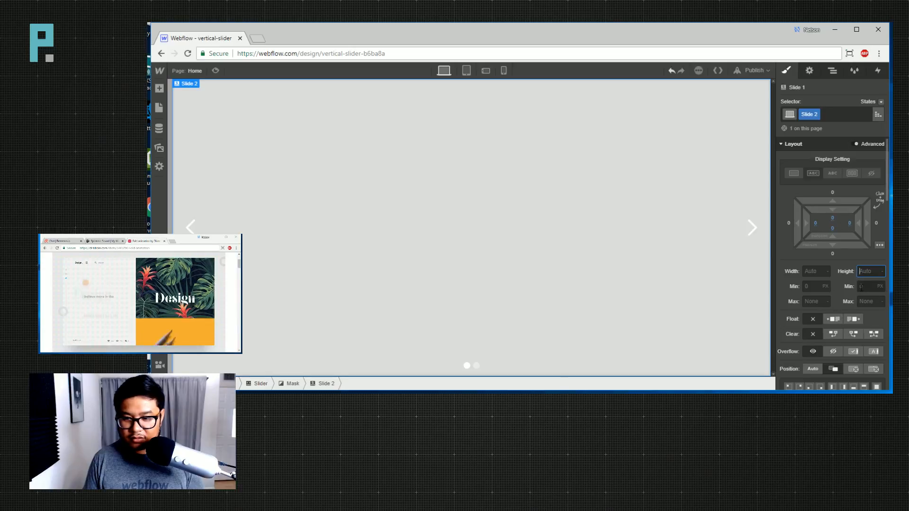
text(100%)
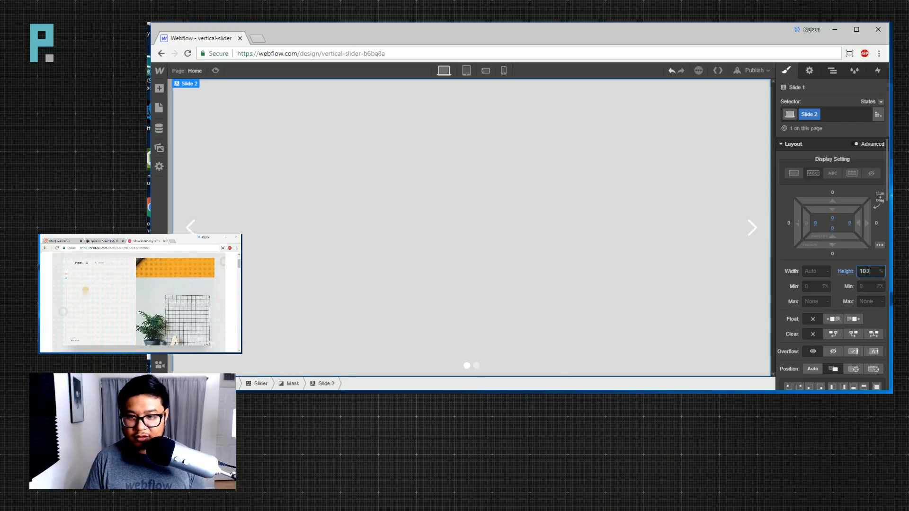
Rename the first slide's class to "the slide".
double_click(806, 114)
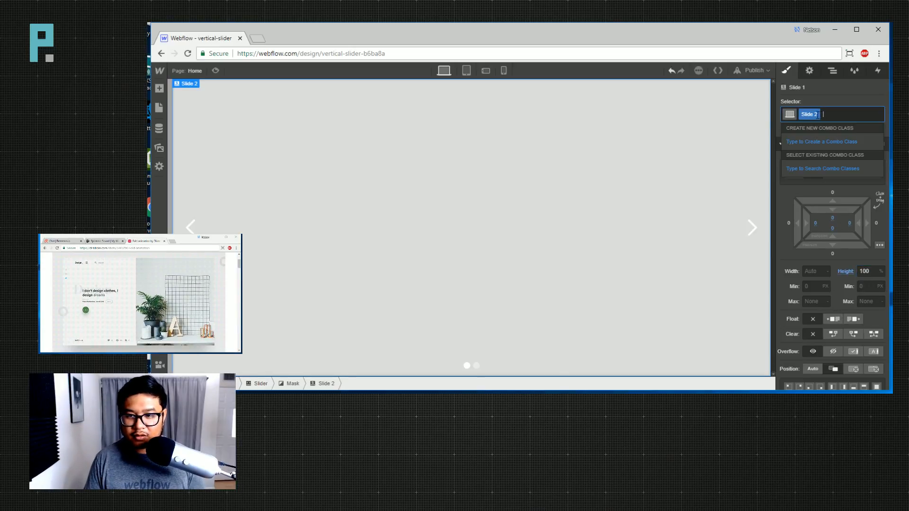
key(Return)
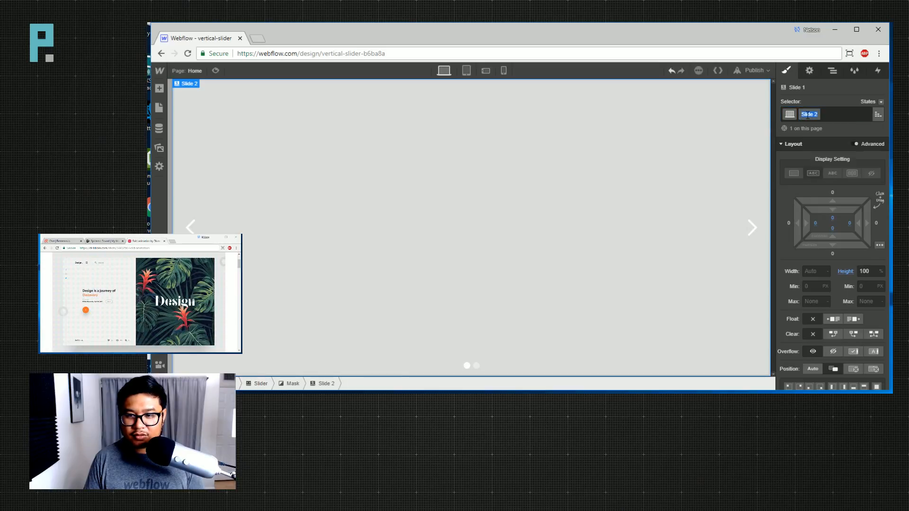
text(the slide)
key(Return)
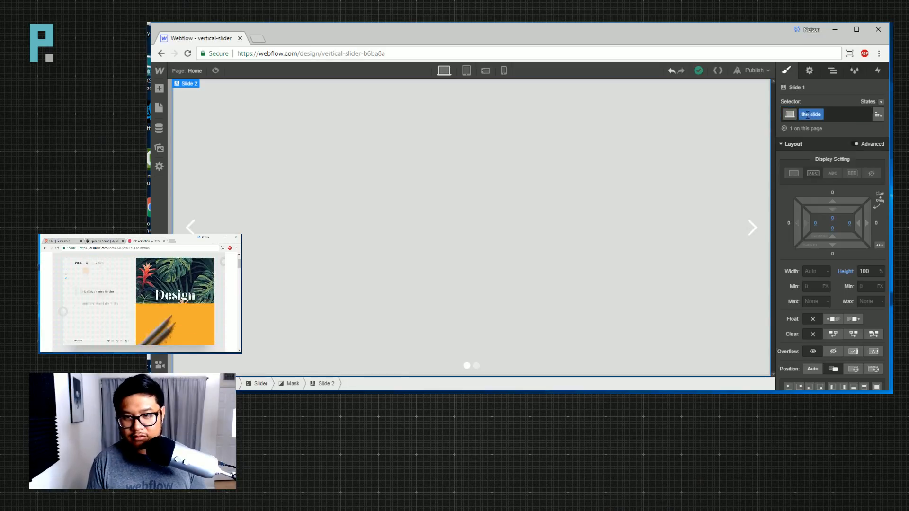
Select the second slide in the Mask and apply the existing "the slide" class to it.
click(833, 71)
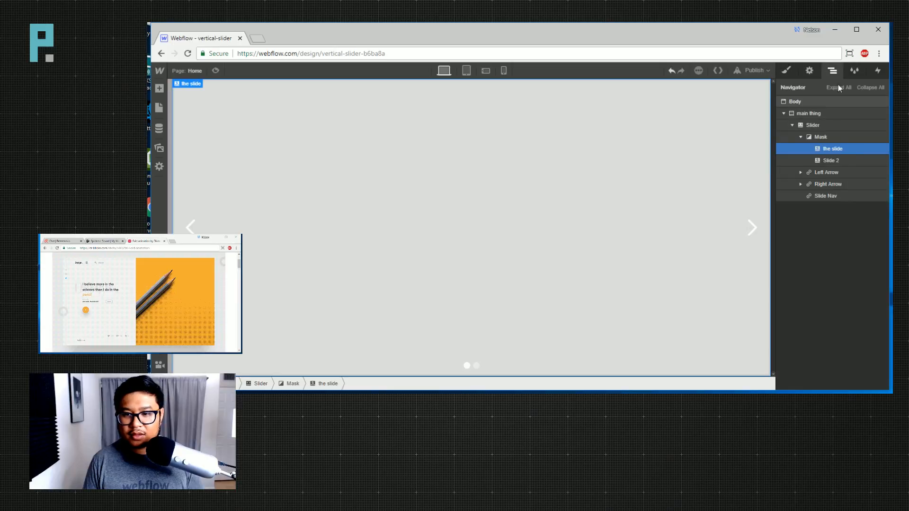
click(833, 160)
key(s)
click(829, 114)
text(the slide)
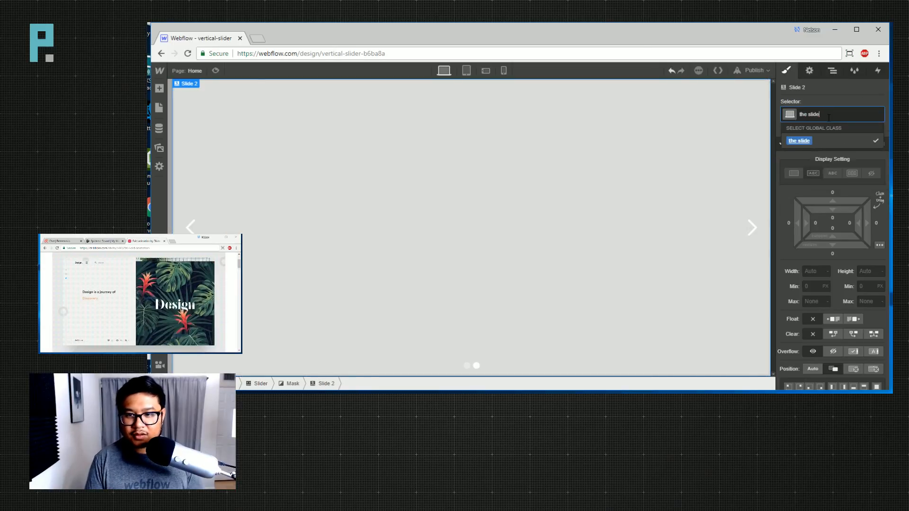
key(Return)
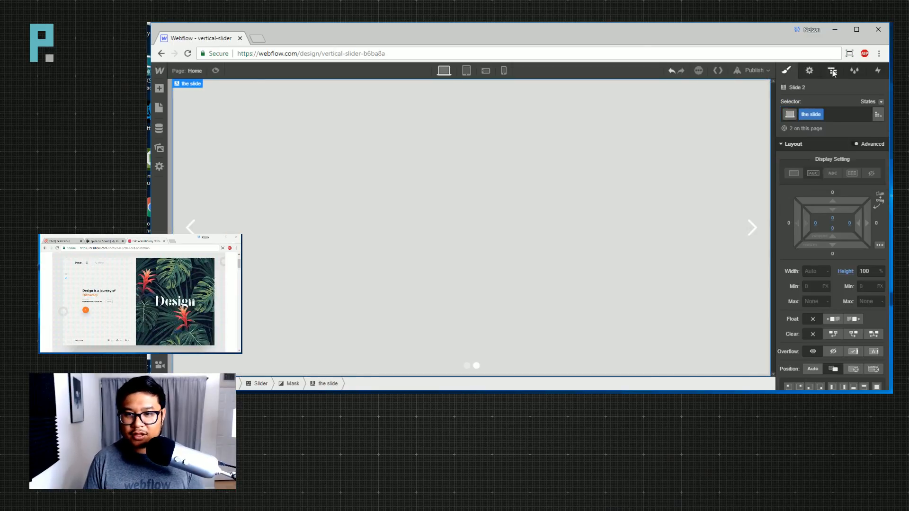
Try to delete the Slide Nav element from the slider and undo the deletion.
click(832, 71)
click(832, 148)
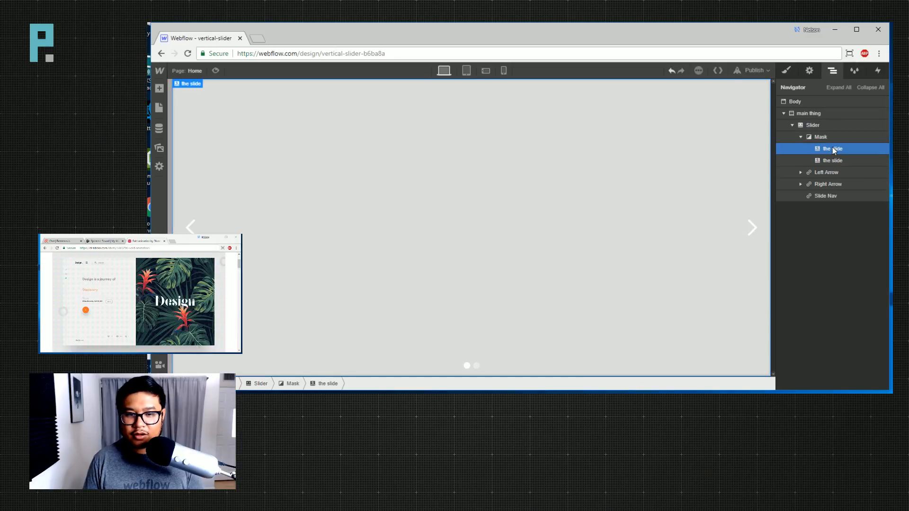
click(833, 196)
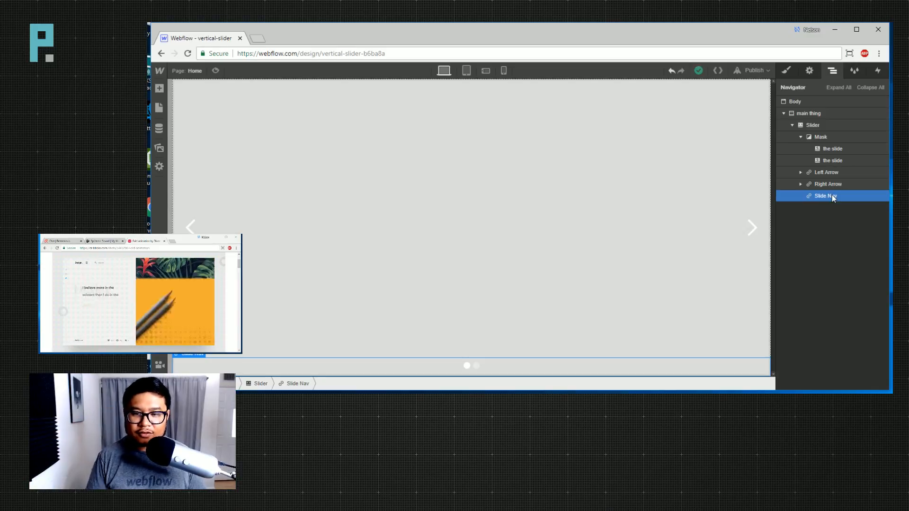
key(Delete)
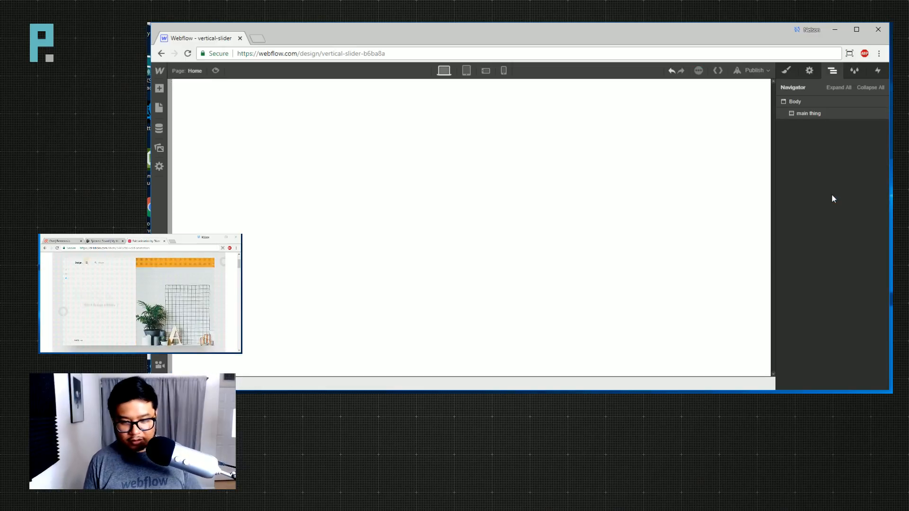
key(ctrl+z)
Select the Slide Nav element and hide it by setting its display to none.
click(831, 195)
click(787, 71)
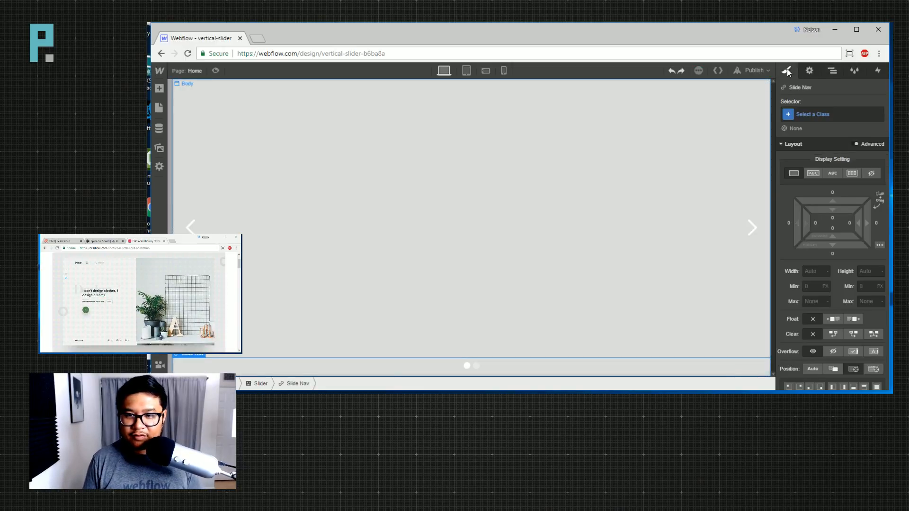
click(871, 174)
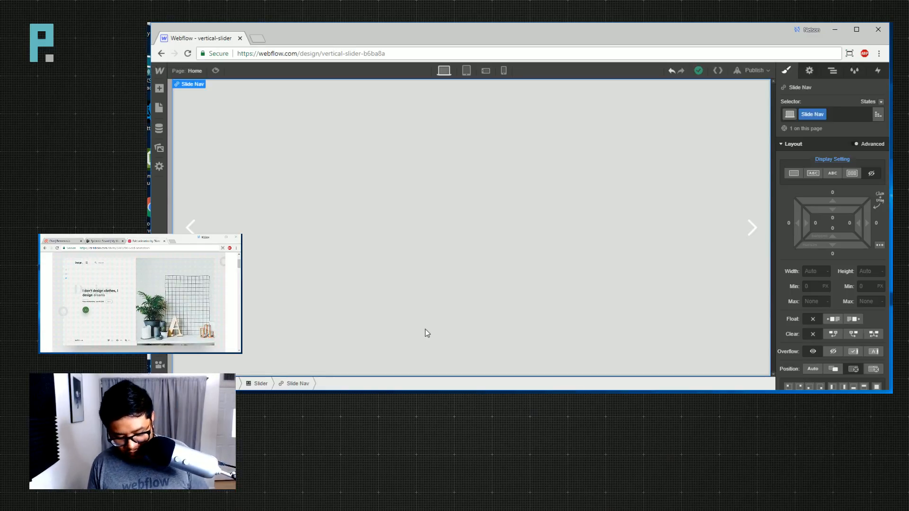
key(ctrl+e)
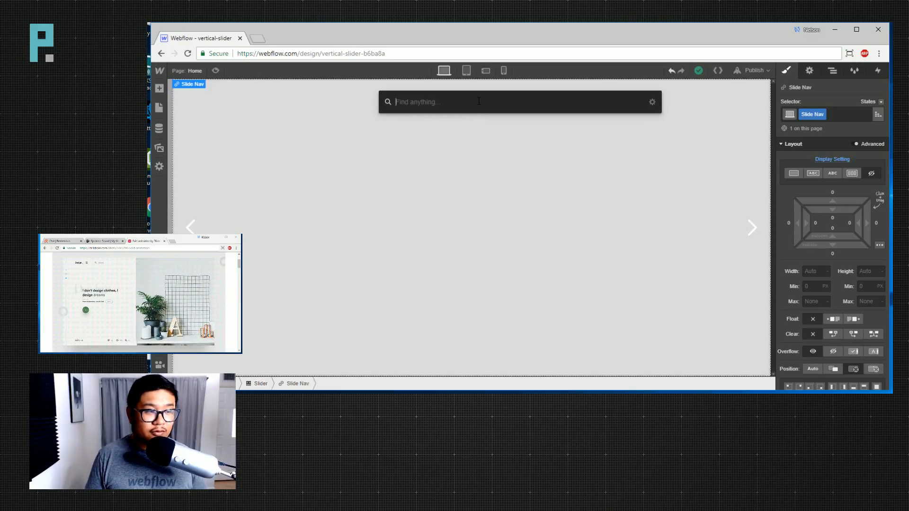
click(651, 104)
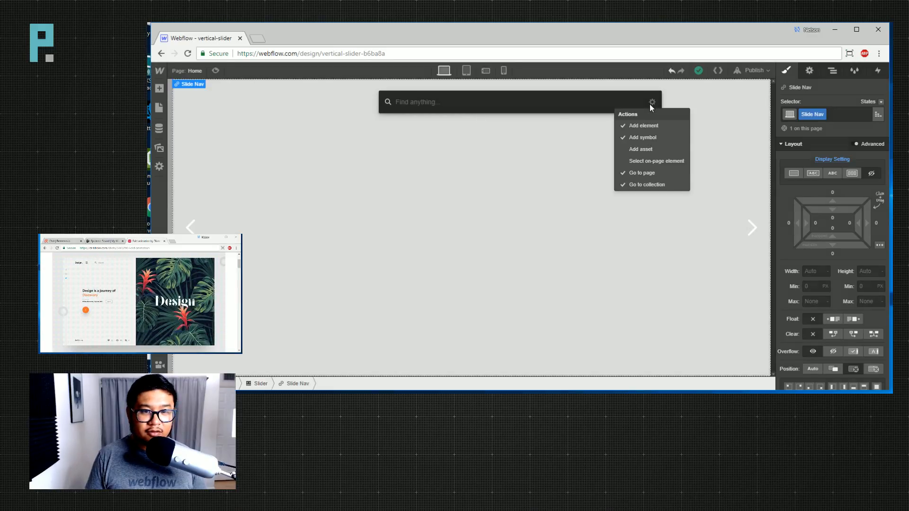
click(535, 109)
click(435, 216)
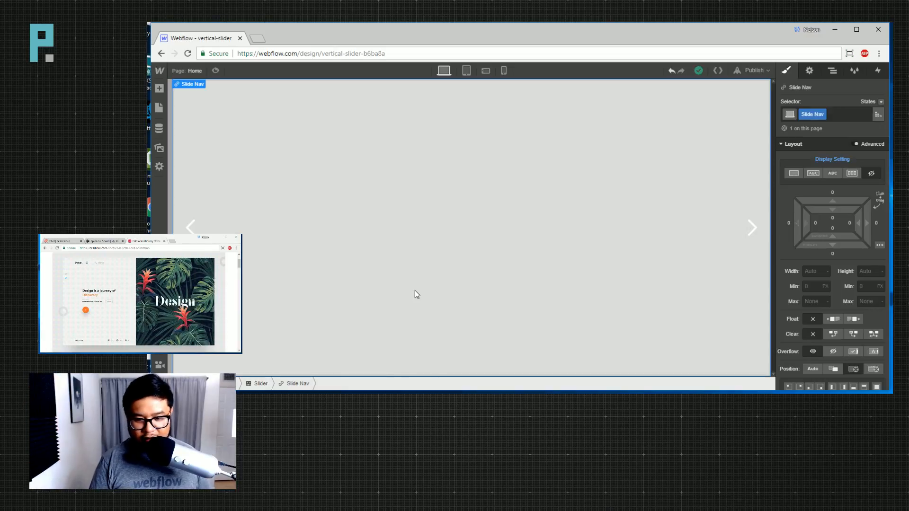
Use quick find to search for "slider", add a second Slider element inside the existing slider and show the page's element tree.
key(ctrl+e)
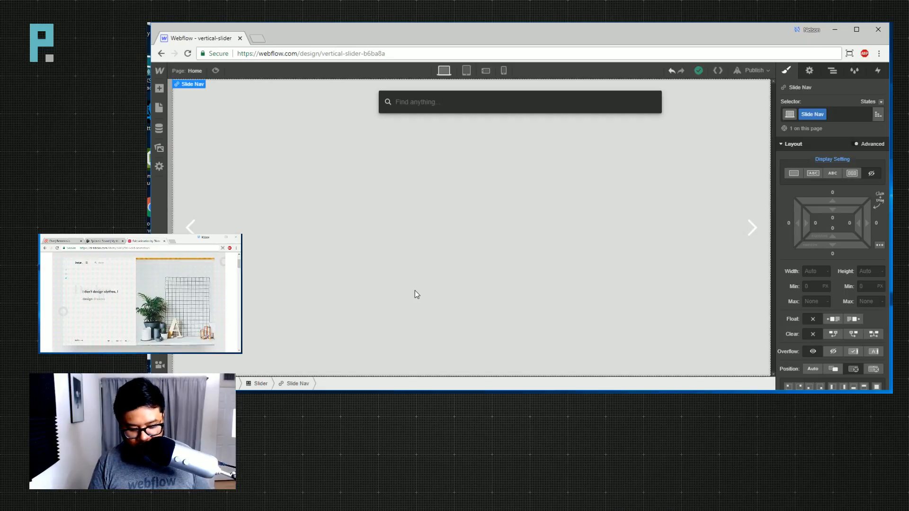
text(slide)
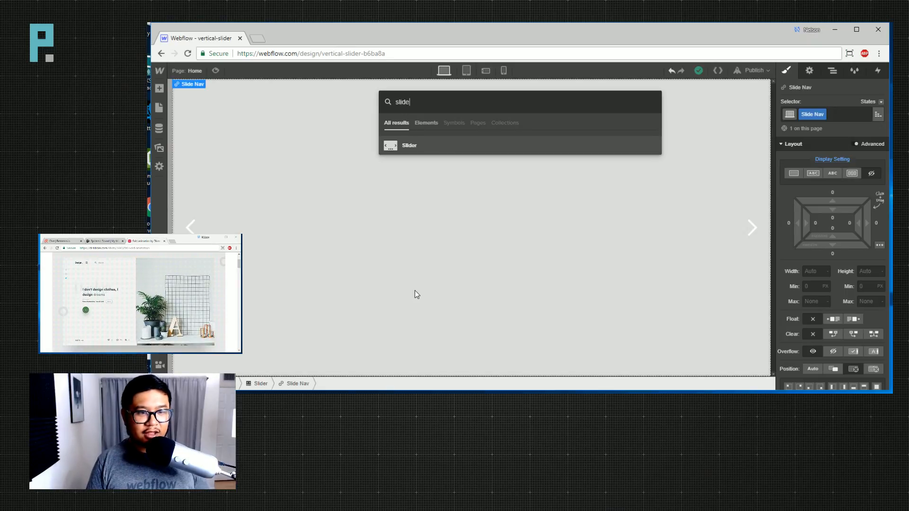
text(r)
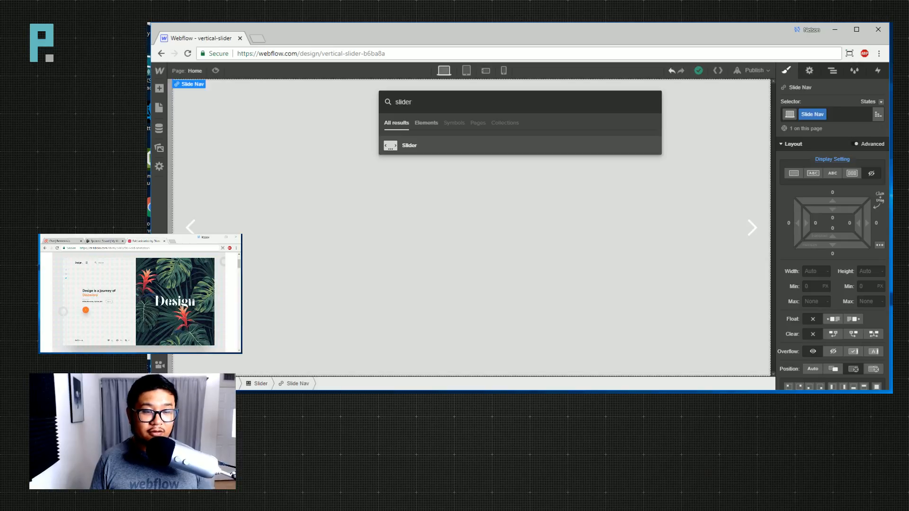
click(388, 149)
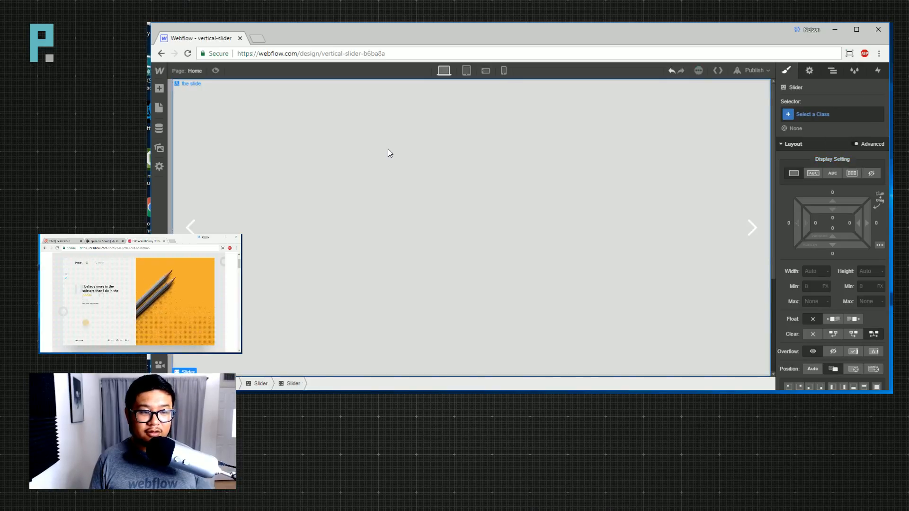
click(836, 75)
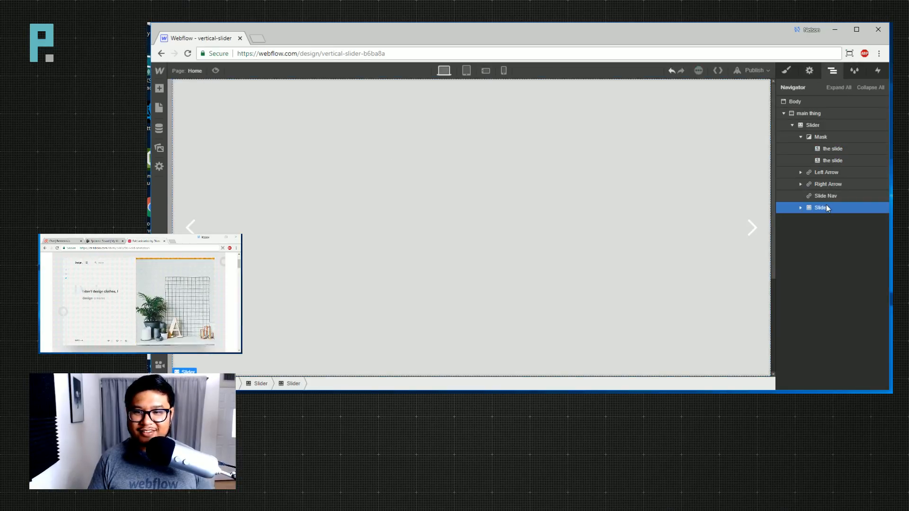
Delete the nested Slider element and show the style settings of the outer Slider.
key(Delete)
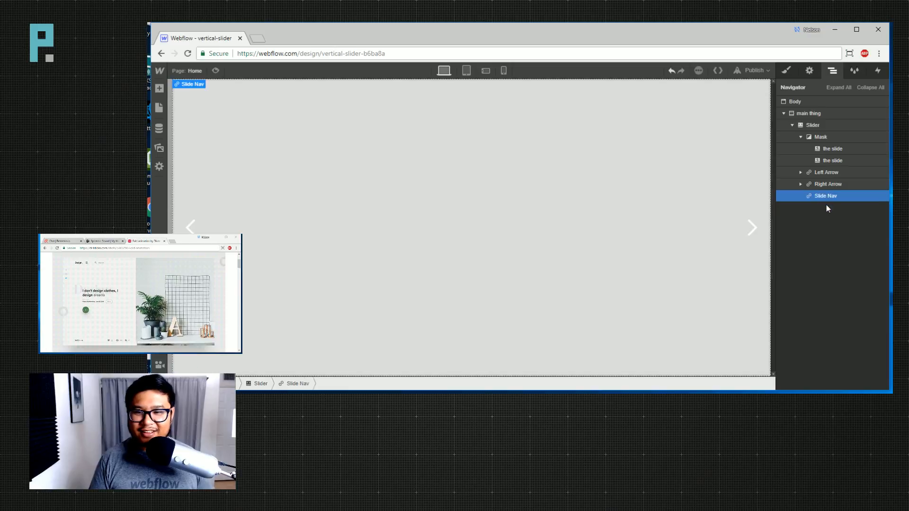
click(813, 126)
click(785, 71)
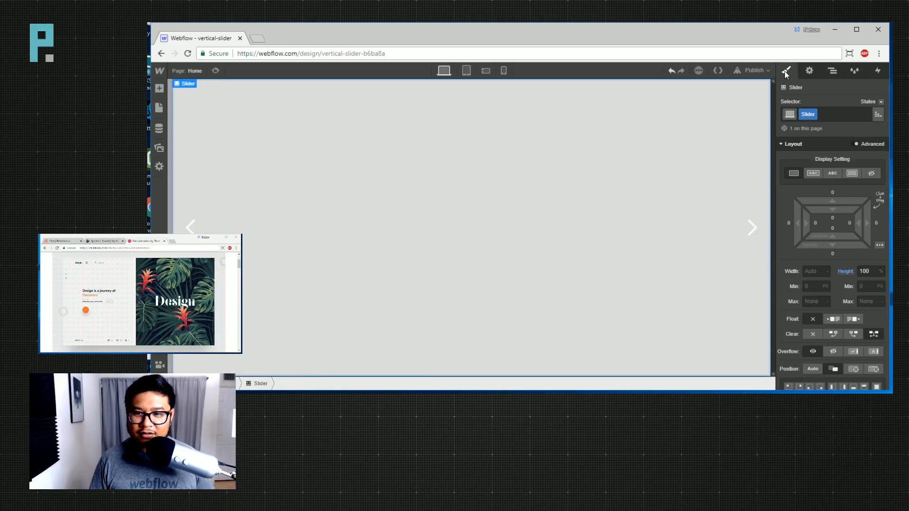
key(ctrl+e)
text(slider)
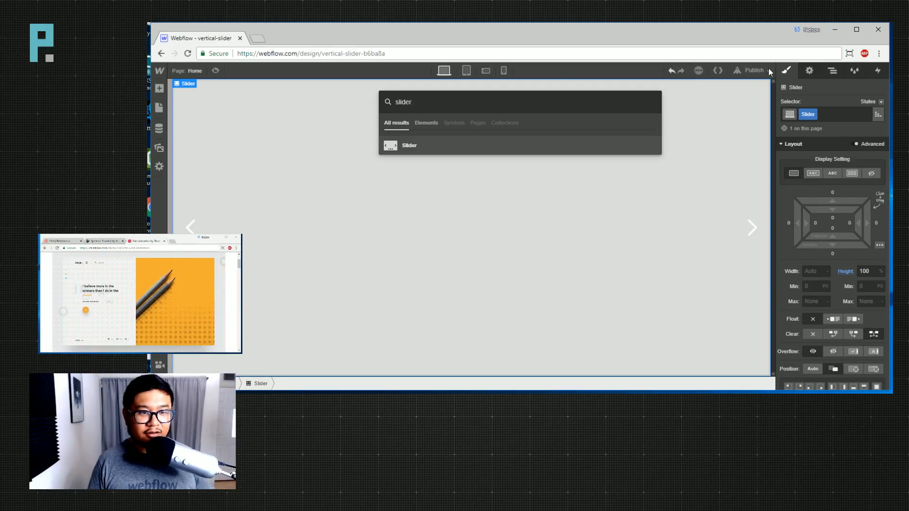
click(426, 122)
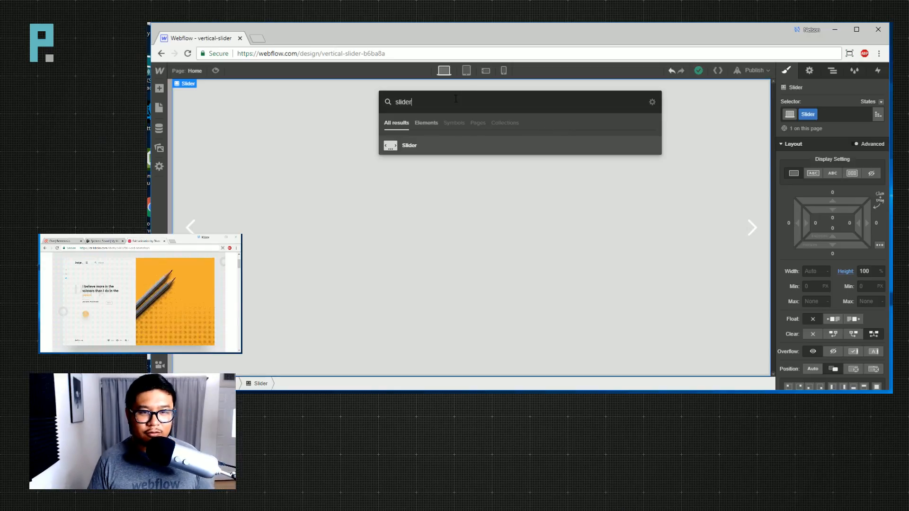
click(462, 195)
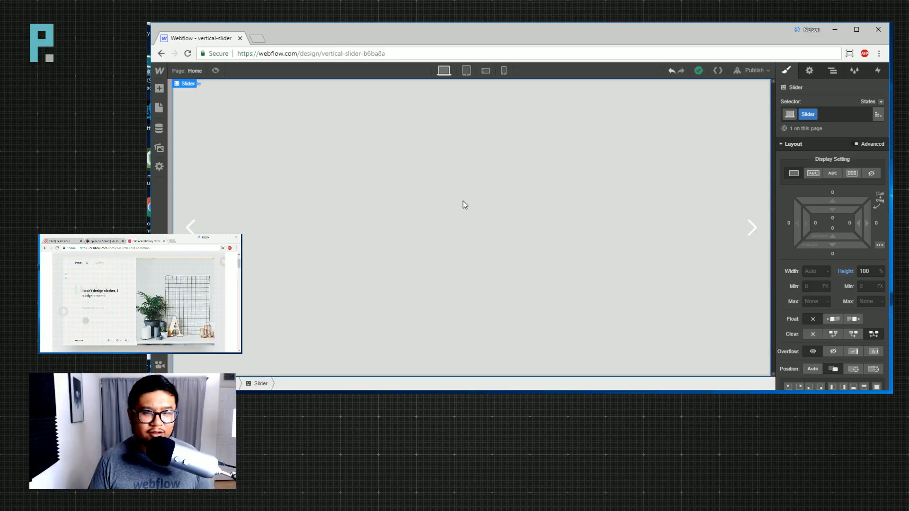
Select the first slide in the Mask and add a Div Block inside it.
click(431, 222)
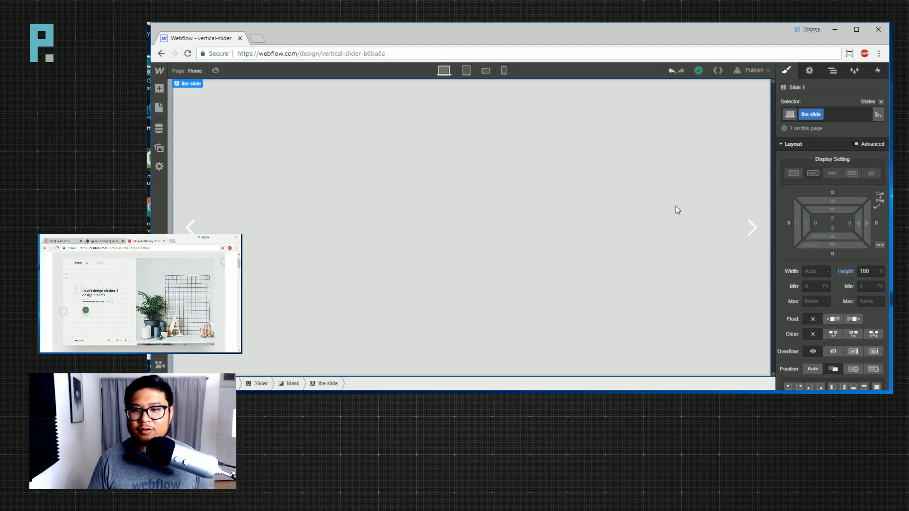
click(831, 71)
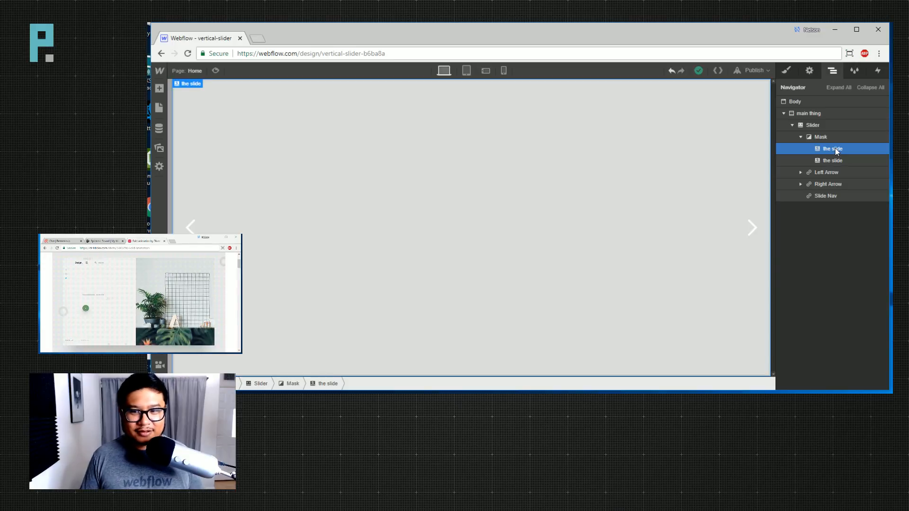
key(a)
click(595, 199)
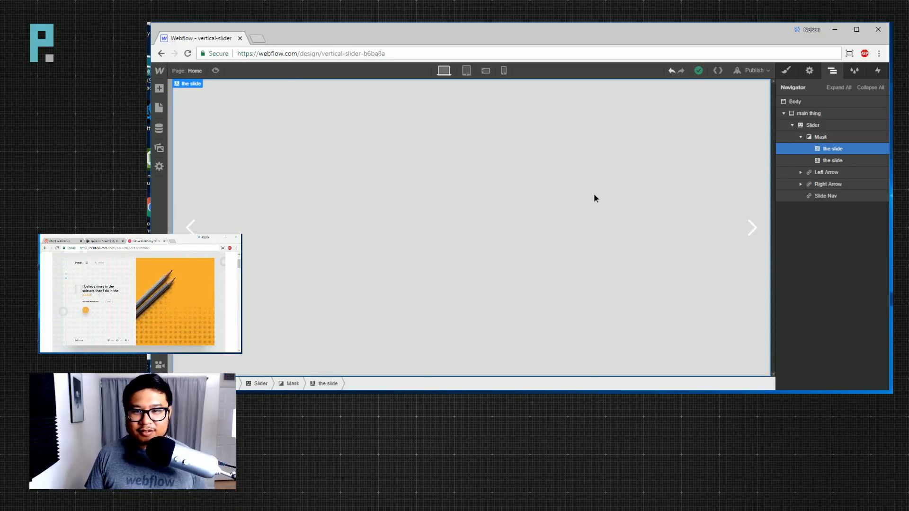
click(786, 72)
mouse_move(806, 172)
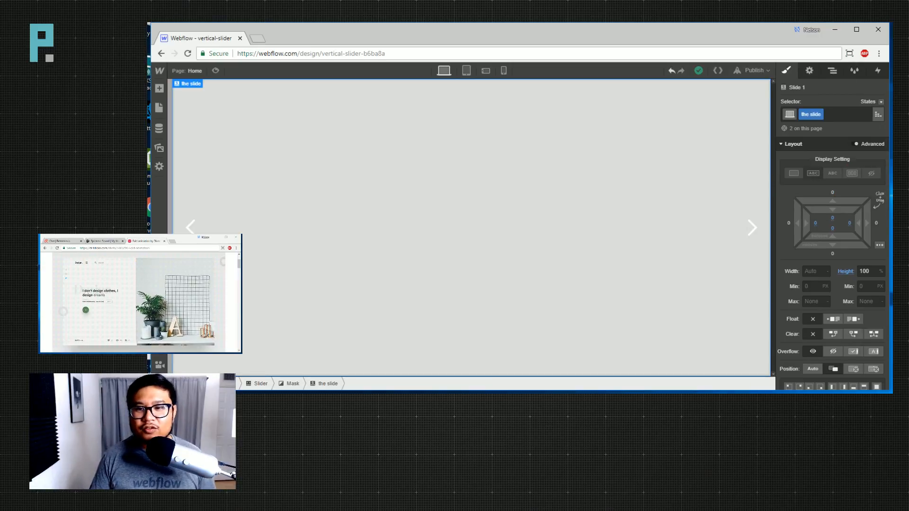
click(832, 71)
key(a)
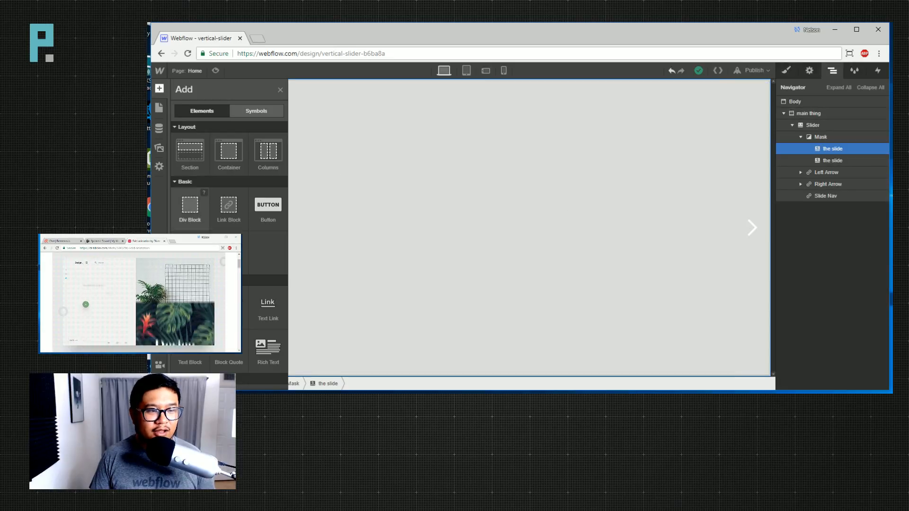
drag(189, 204, 649, 200)
Give the new div block the class "flex", with a flex display setting and a height of 100%.
click(789, 71)
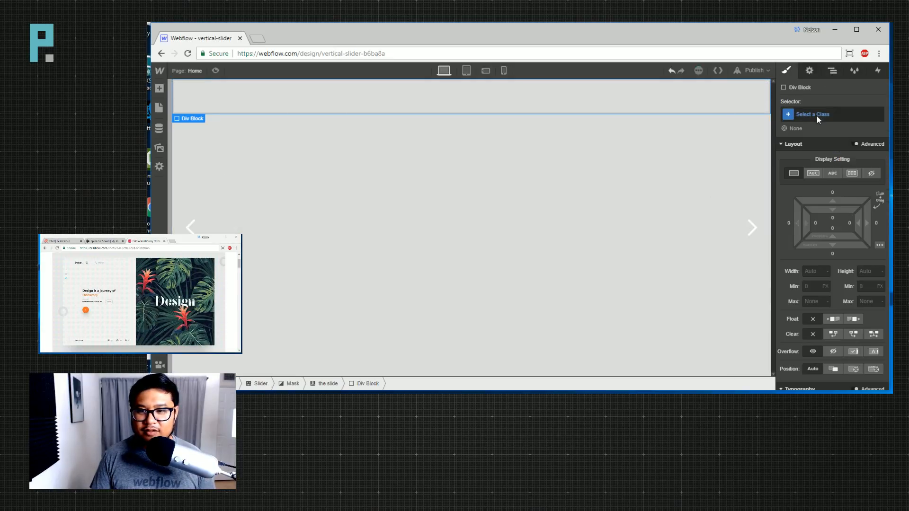
click(814, 115)
text(flex)
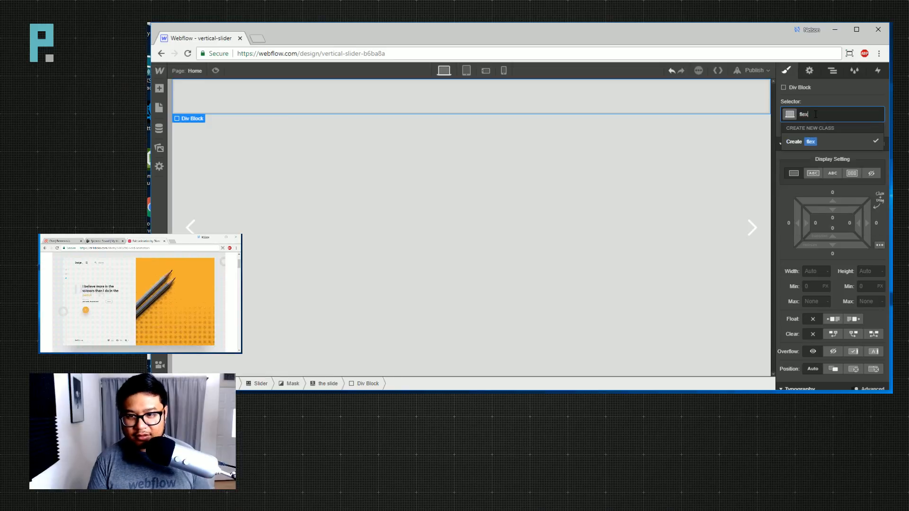
key(Return)
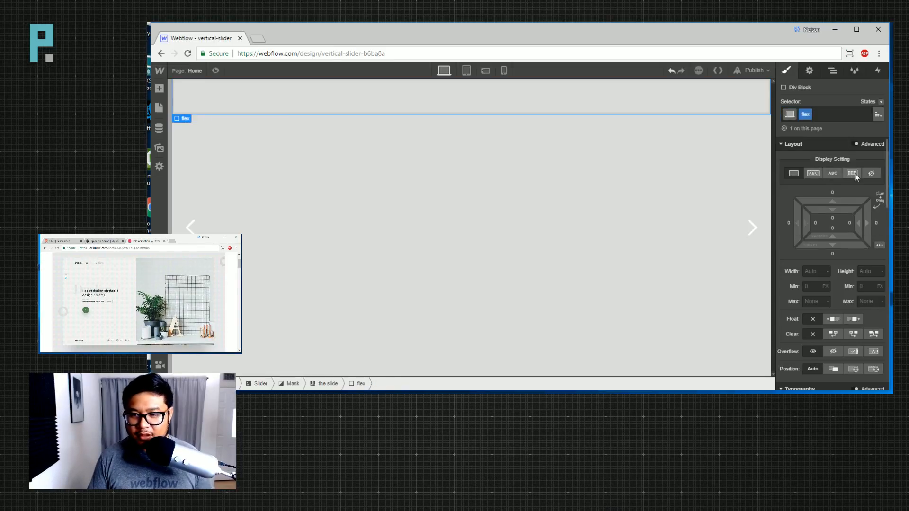
click(852, 174)
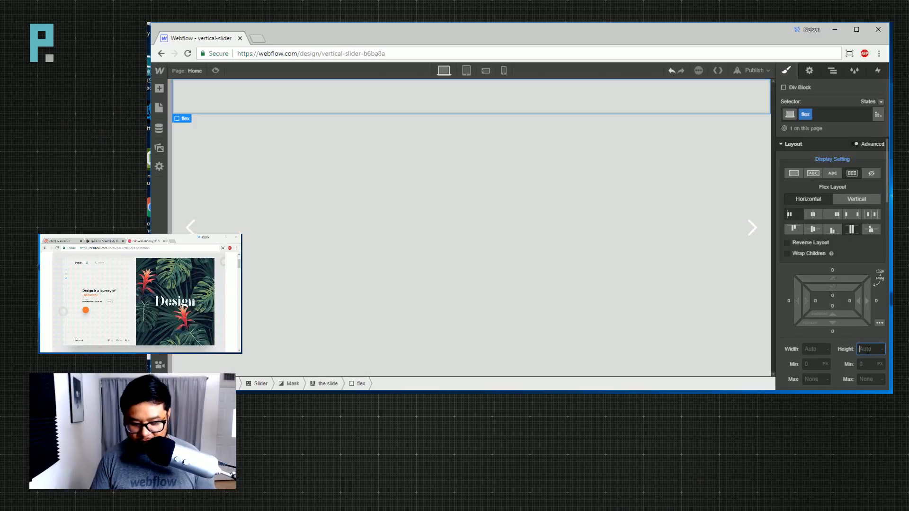
text(100%)
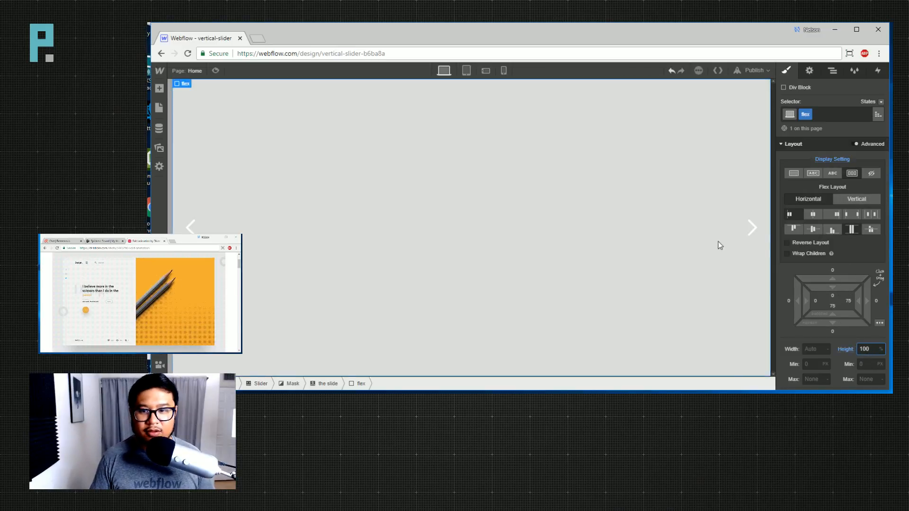
Select the first slide and set the overflow of its "the slide" class to hidden.
click(832, 70)
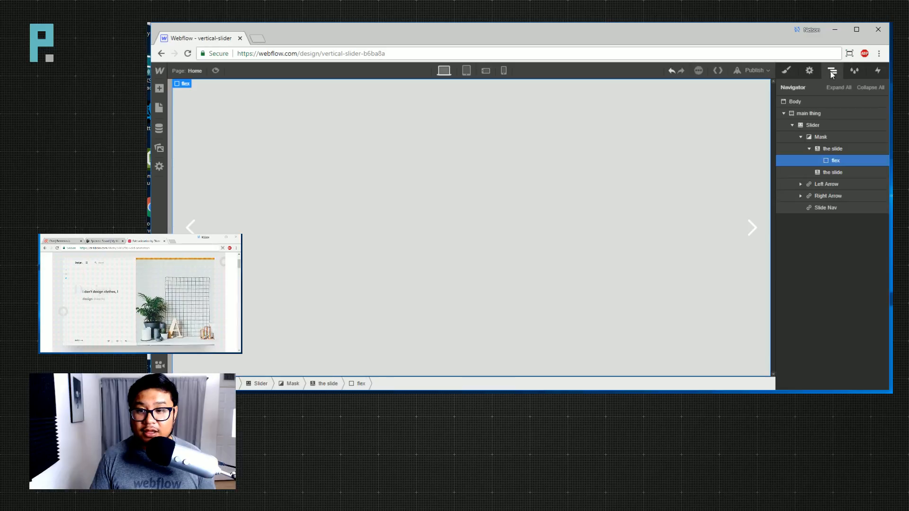
click(842, 150)
key(s)
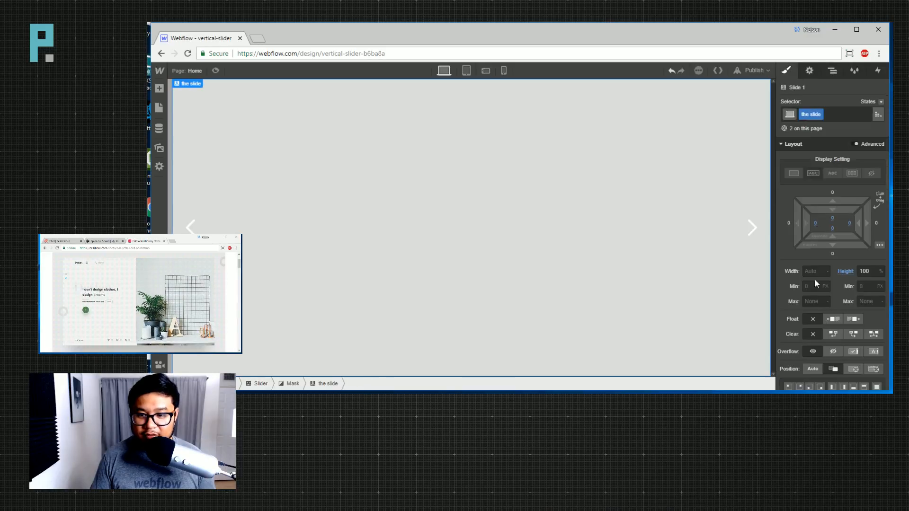
click(834, 351)
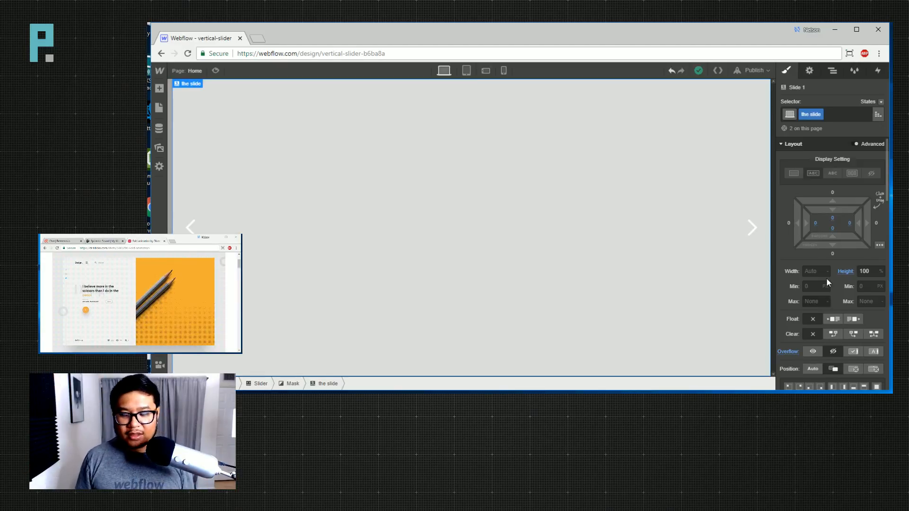
Select the flex div in the first slide and add a Div Block inside it.
key(z)
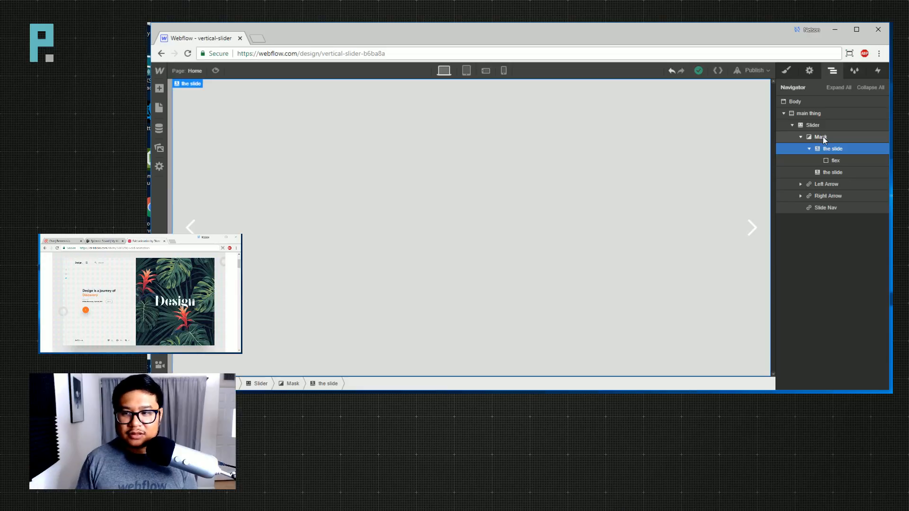
click(835, 161)
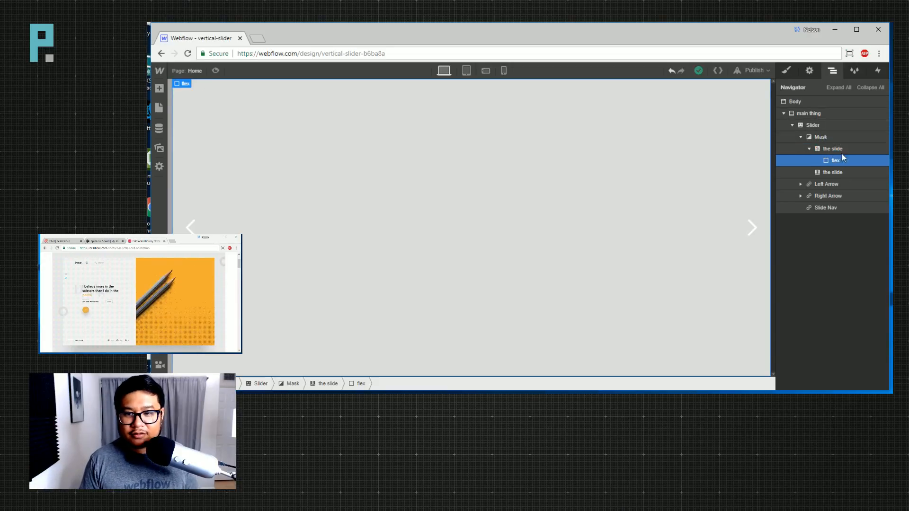
key(a)
click(190, 205)
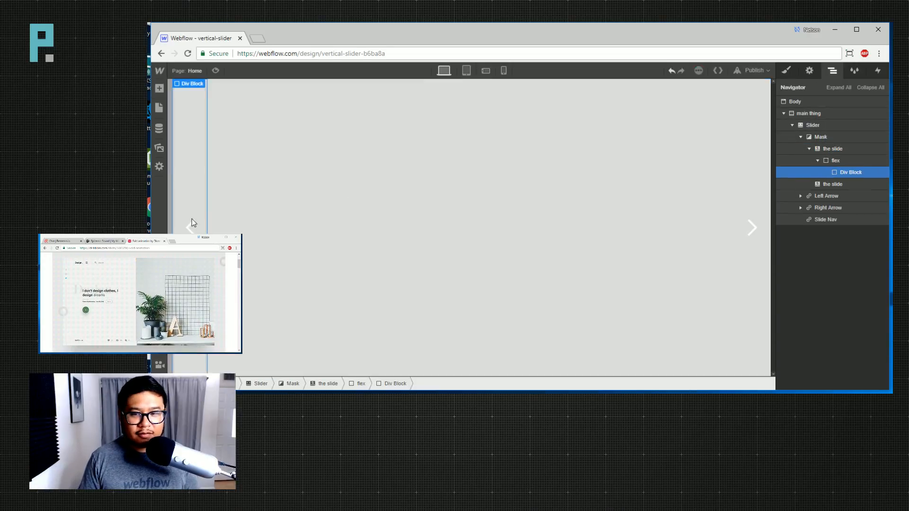
Give the div block inside the flex div the class "flex child" and set its flex item sizing to Expand.
key(s)
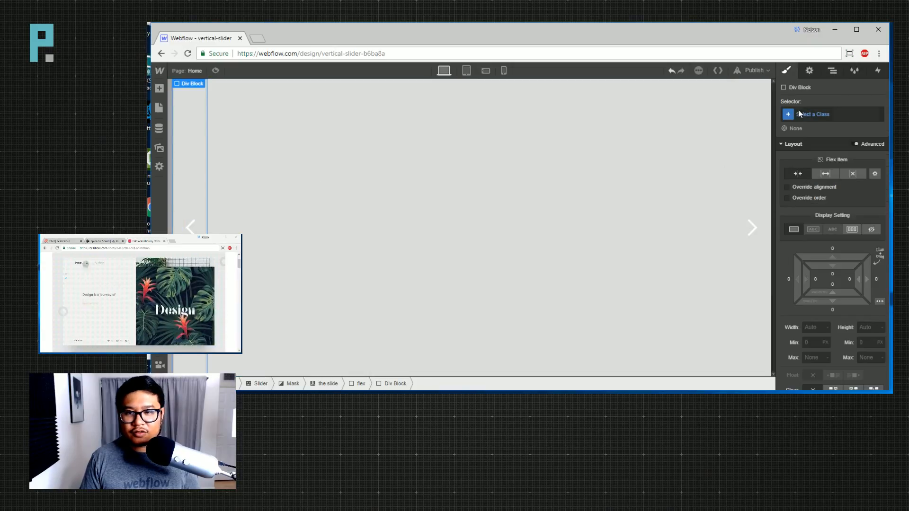
click(814, 115)
text(flex ch)
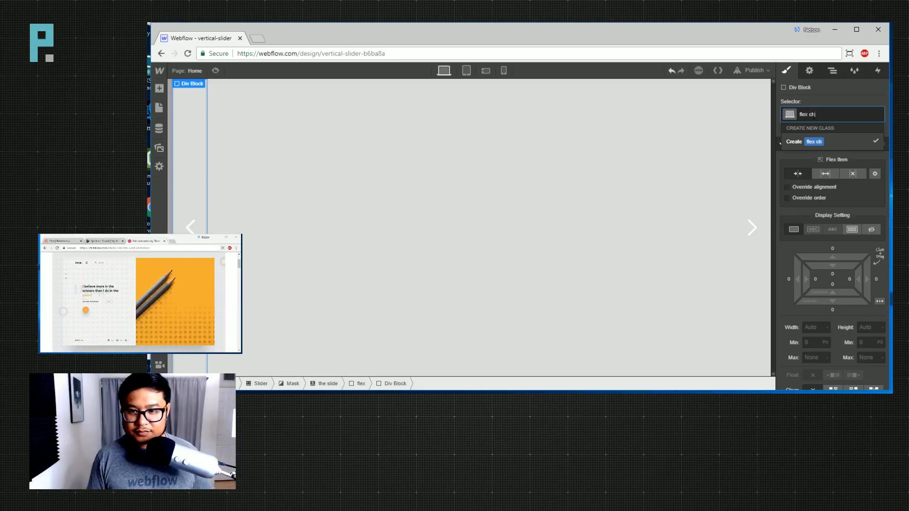
text(jild)
key(Return)
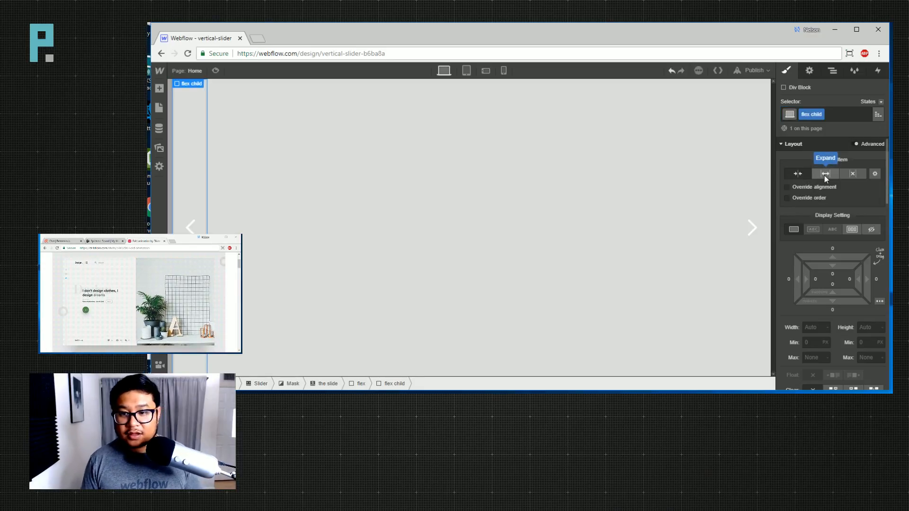
click(826, 175)
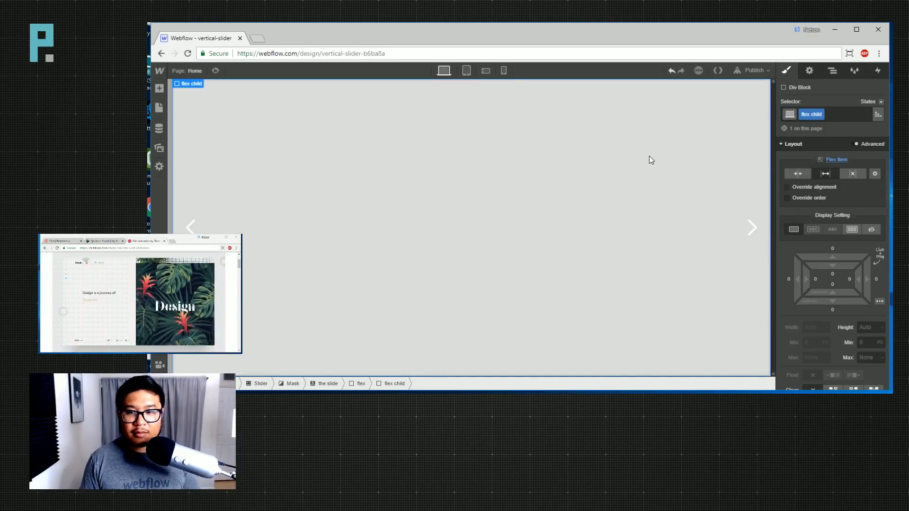
Duplicate the flex child inside the flex div and copy the whole flex div into the second slide.
key(ctrl+c)
key(ctrl+v)
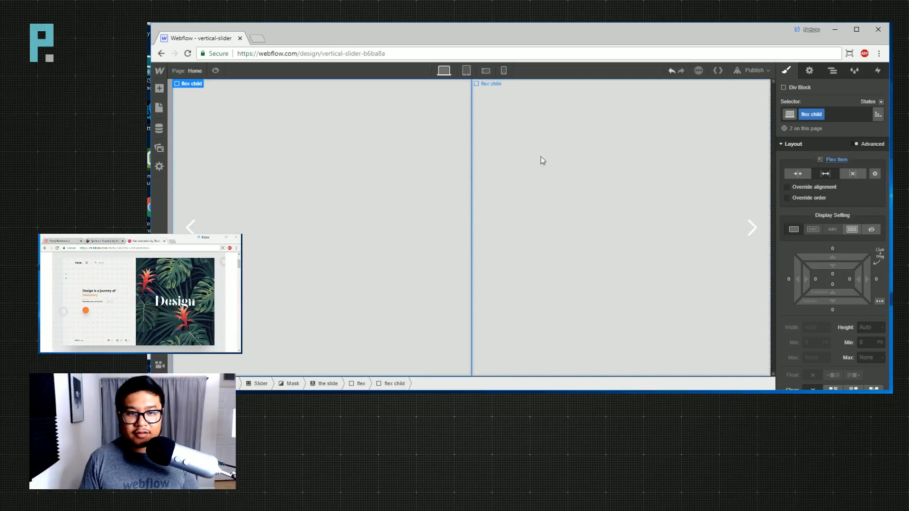
click(829, 72)
click(842, 160)
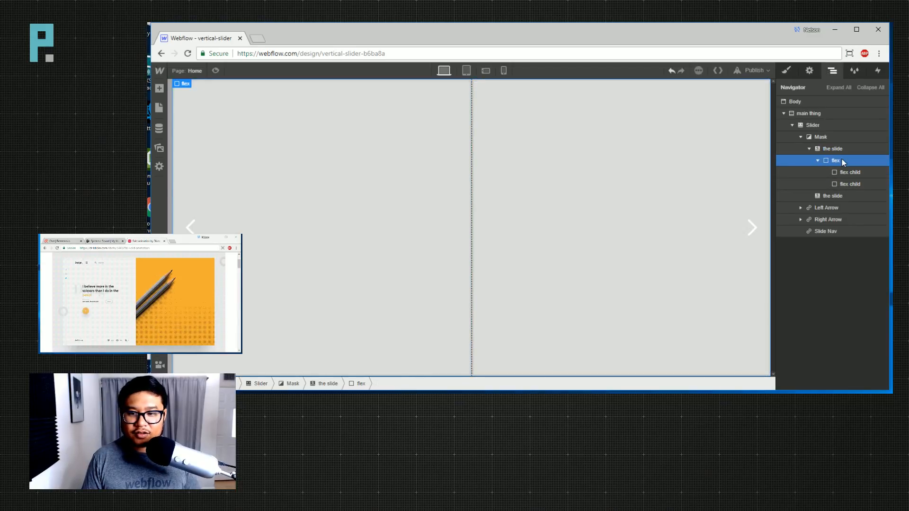
click(841, 197)
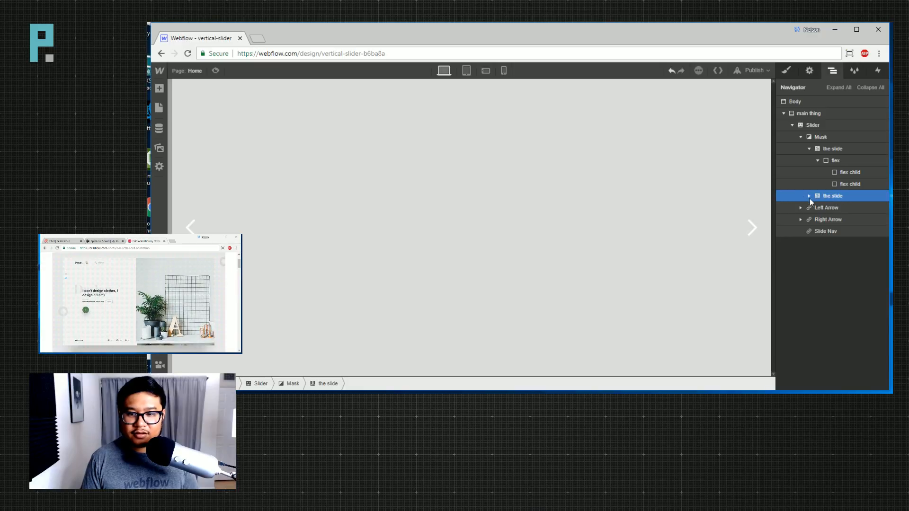
Select the first flex child in the first slide and add the combo class "col 1" to it.
click(836, 149)
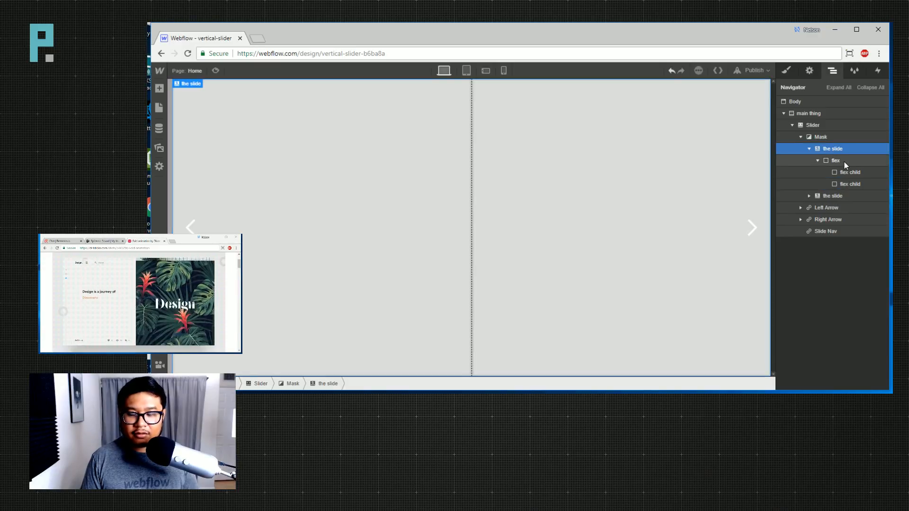
click(848, 185)
click(848, 173)
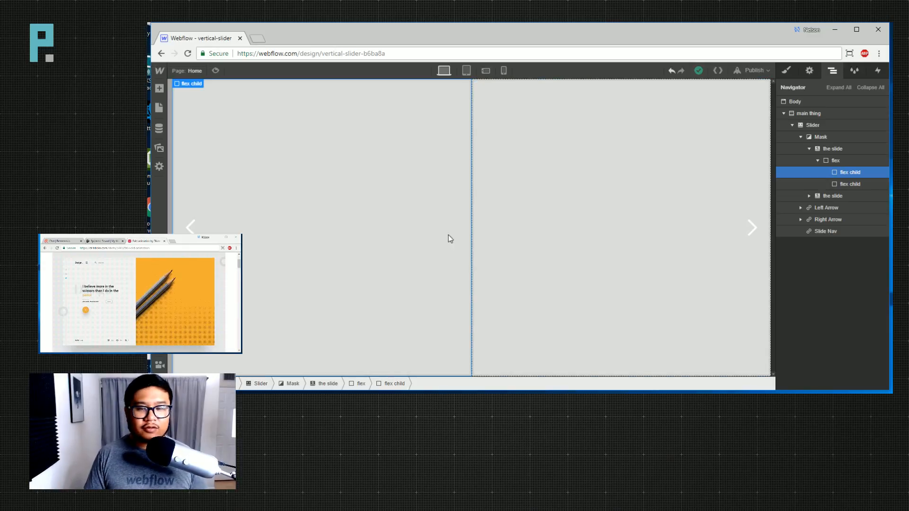
click(786, 72)
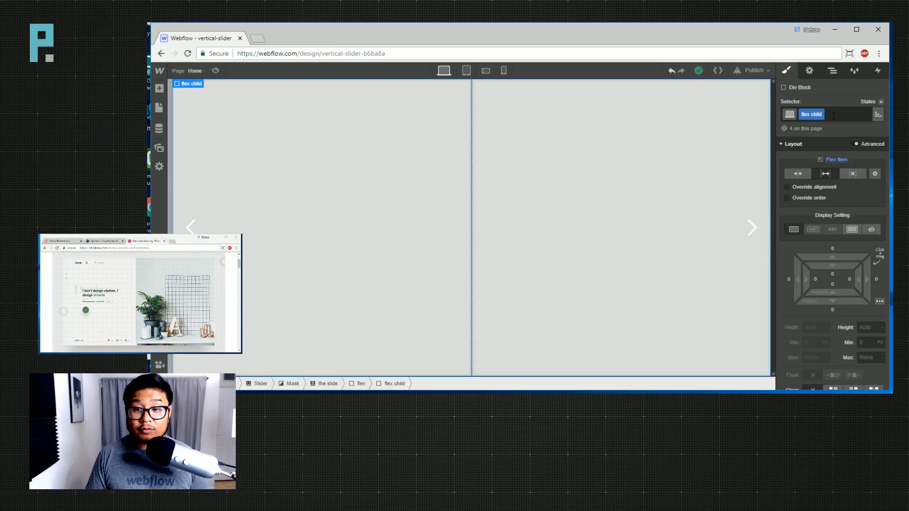
click(833, 71)
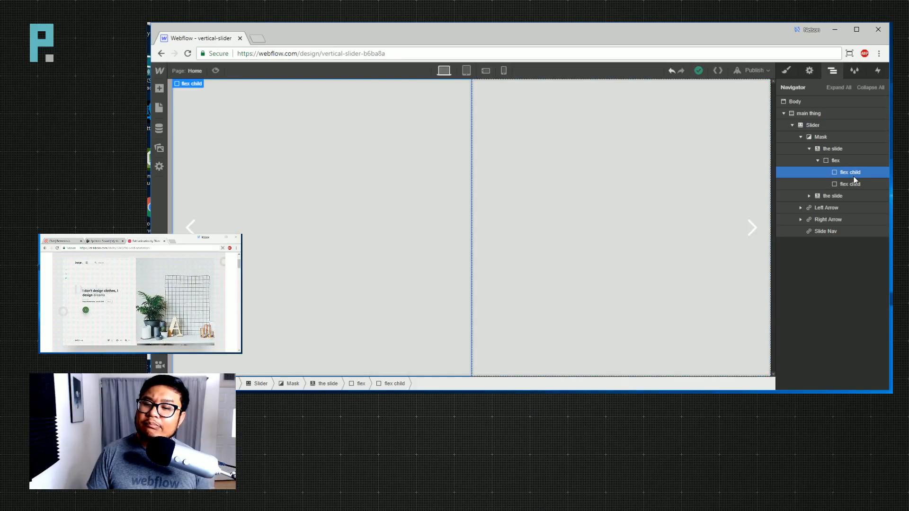
key(s)
click(842, 115)
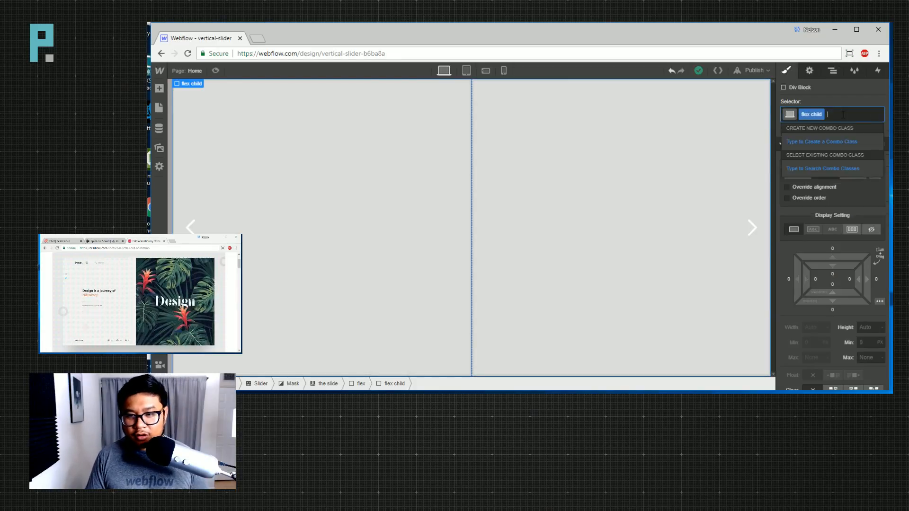
text(col 1)
key(Return)
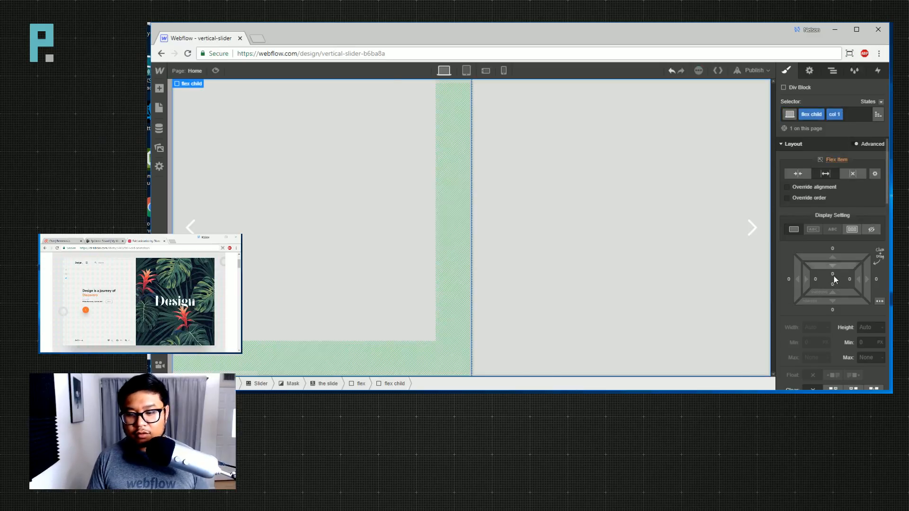
Set the background colour of the first slide's col 1 to #f6f6eb and save it as the global swatch Ivory.
scroll(833, 273, down, 6)
scroll(833, 274, down, 1)
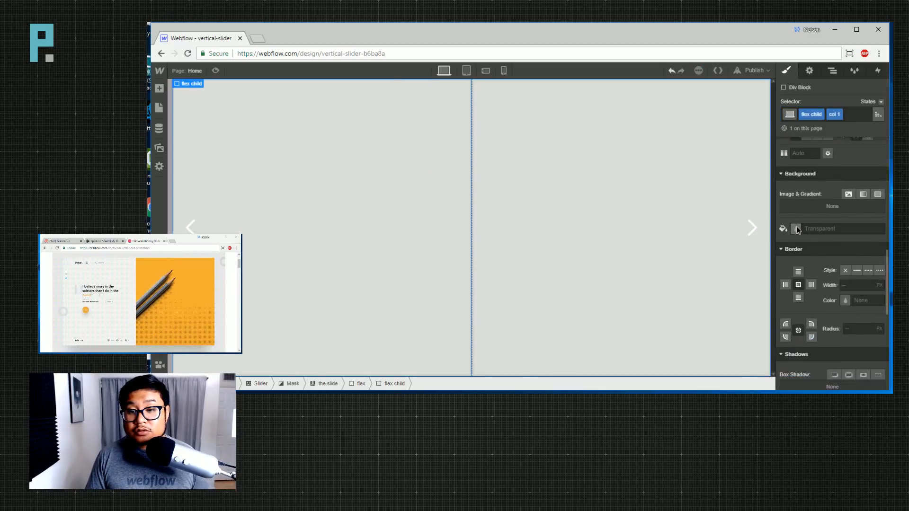
click(797, 229)
drag(789, 307, 791, 301)
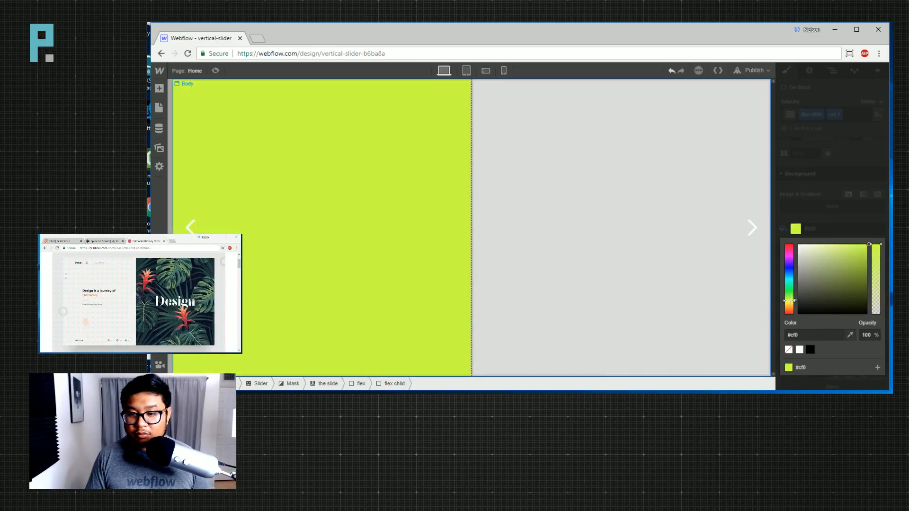
drag(869, 244, 800, 245)
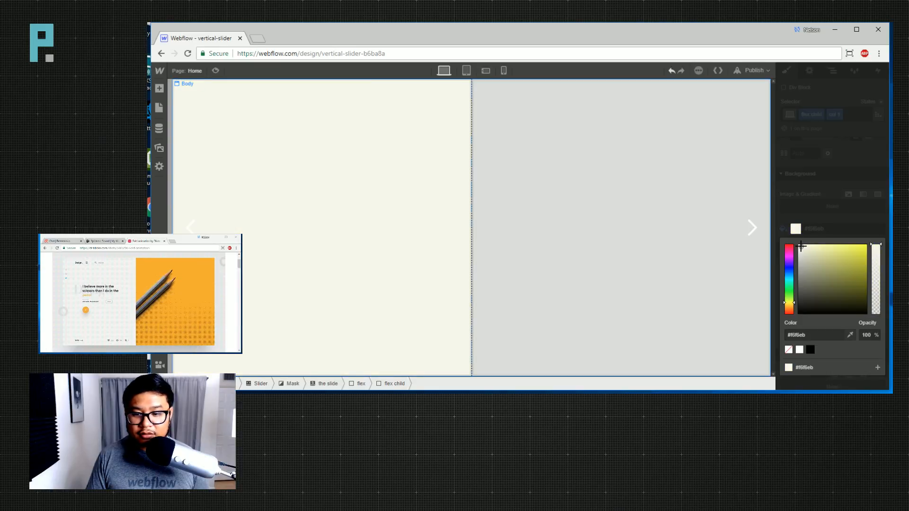
click(876, 367)
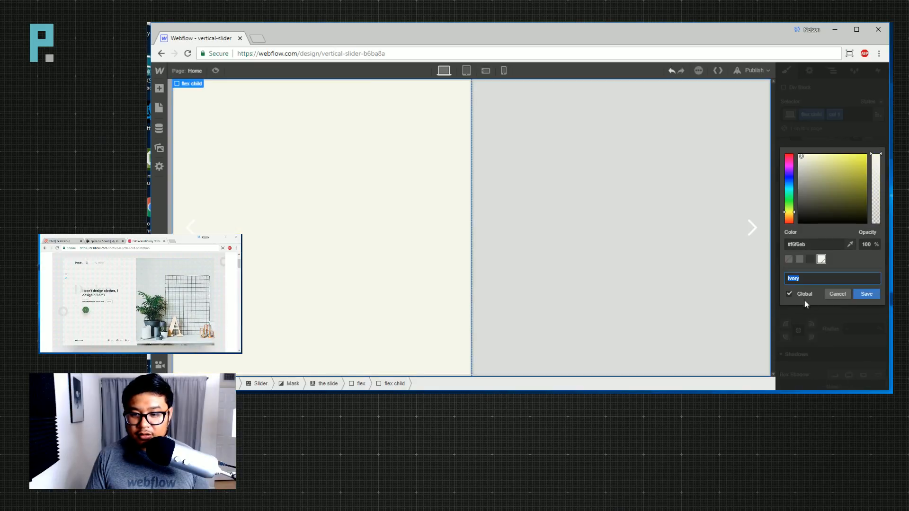
click(866, 294)
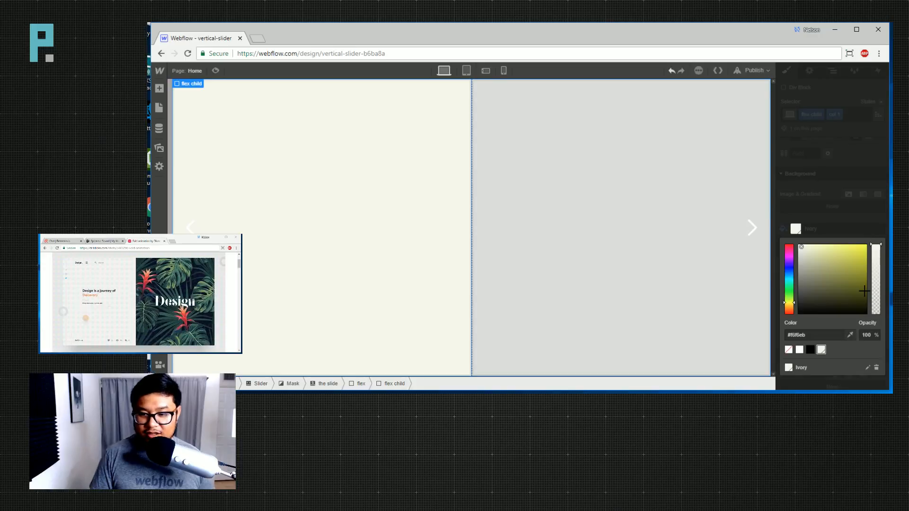
click(843, 181)
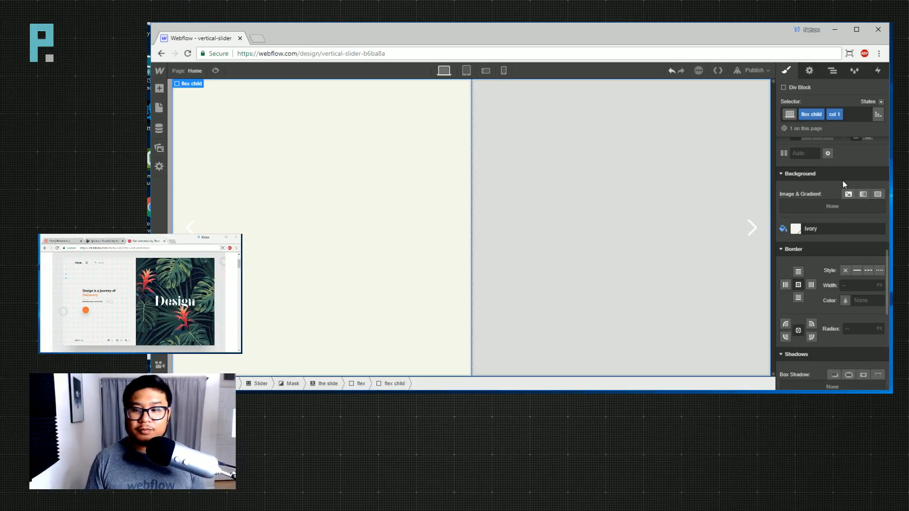
Set col 1's display to horizontal flex with its children centred on both axes.
scroll(841, 209, up, 5)
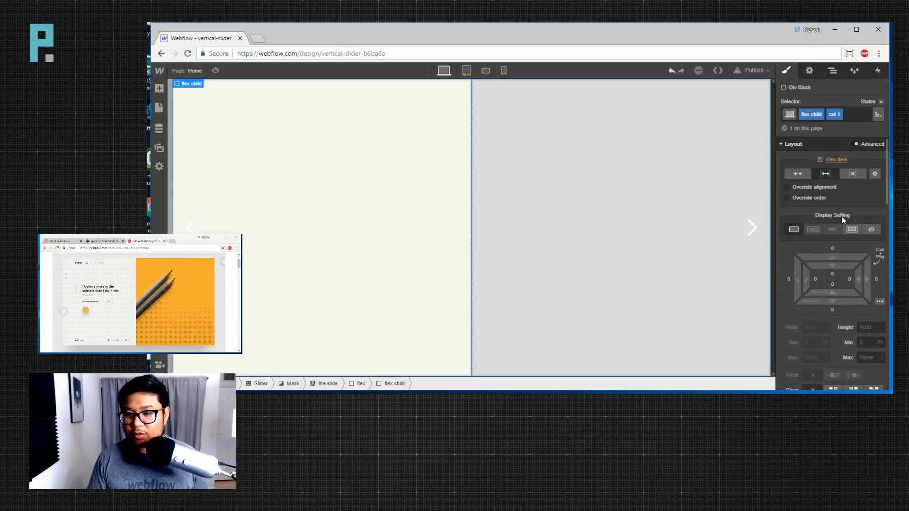
click(852, 229)
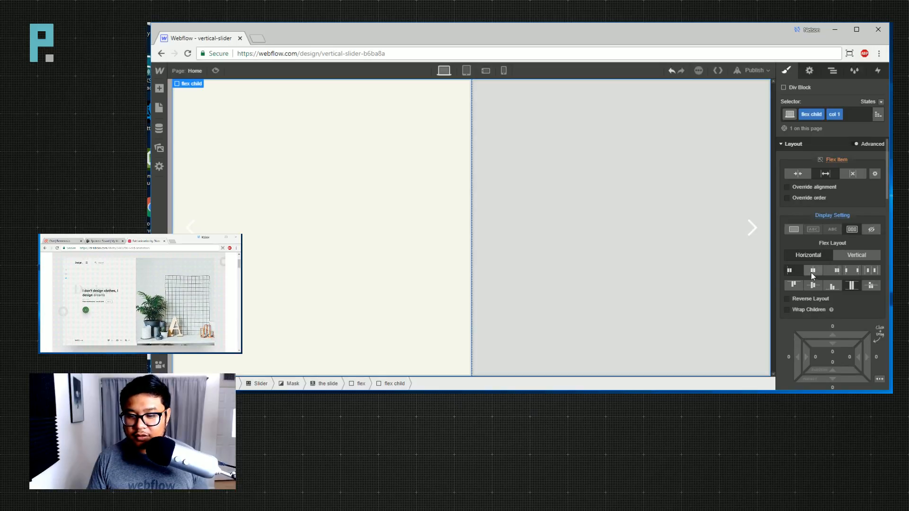
click(811, 272)
click(811, 285)
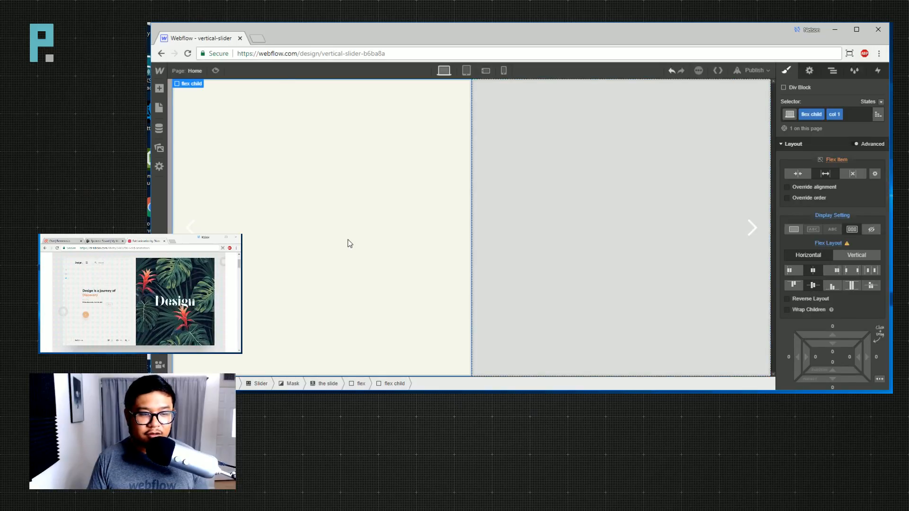
Add a heading inside col 1 and set its type to H2.
key(a)
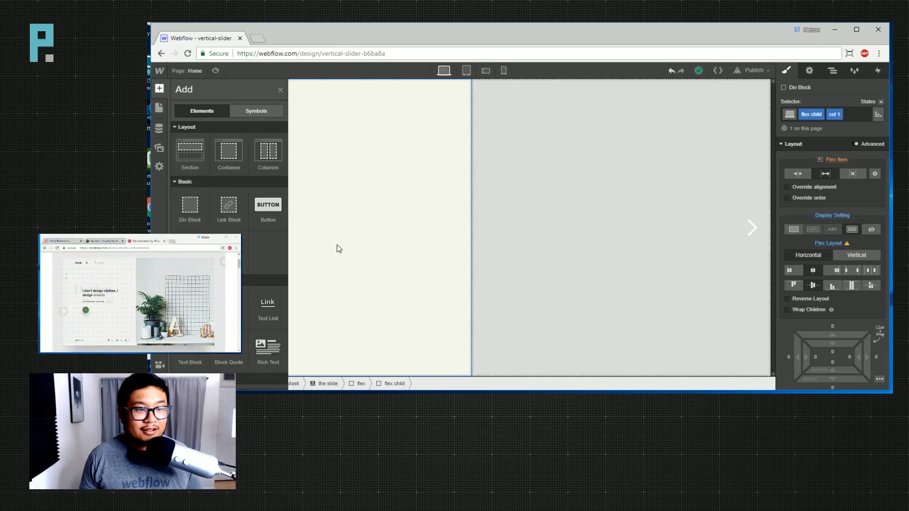
click(347, 246)
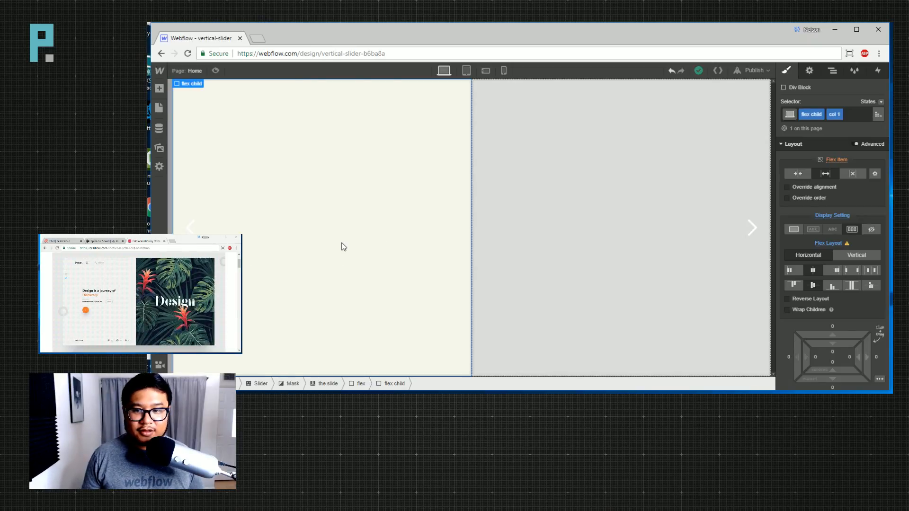
key(a)
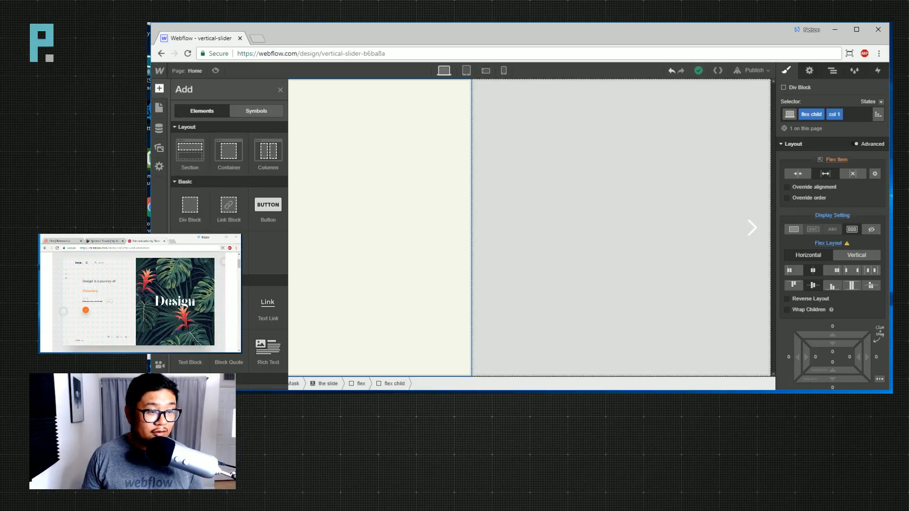
click(190, 307)
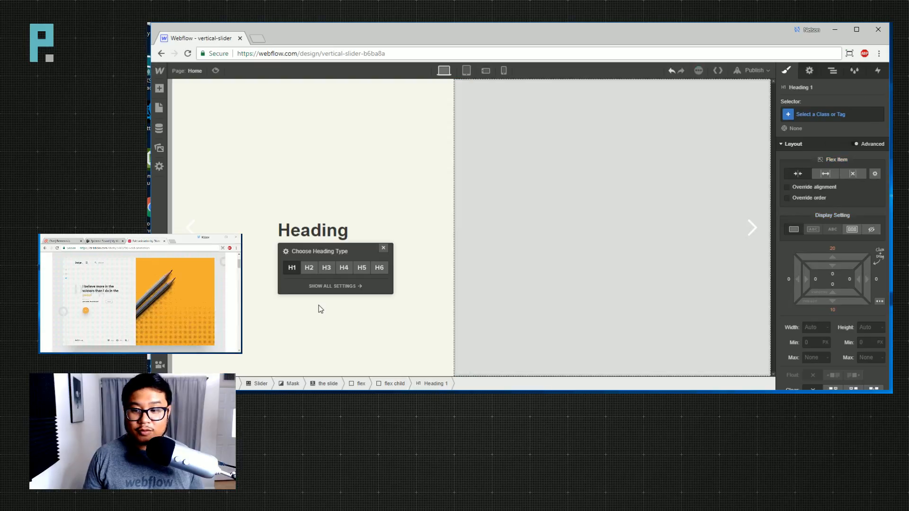
click(314, 268)
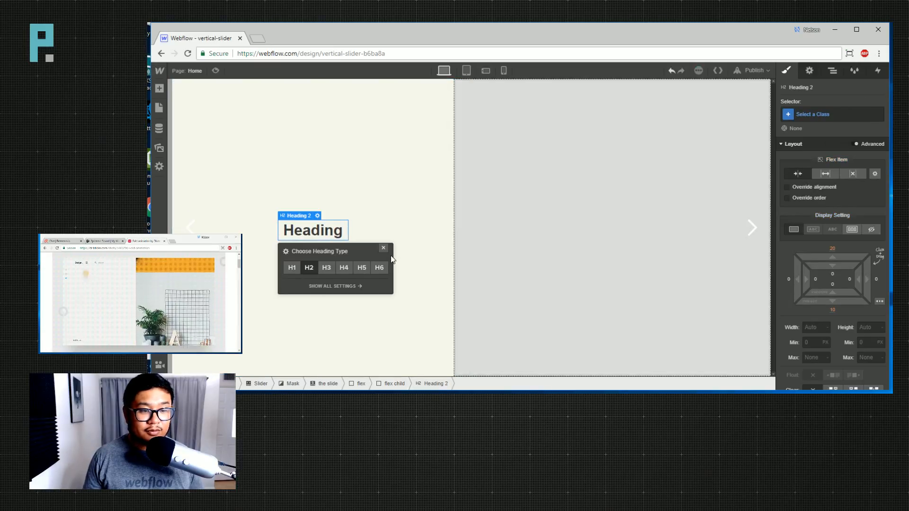
Replace the placeholder heading text with "Falcon Heavy Demo Launch".
double_click(309, 233)
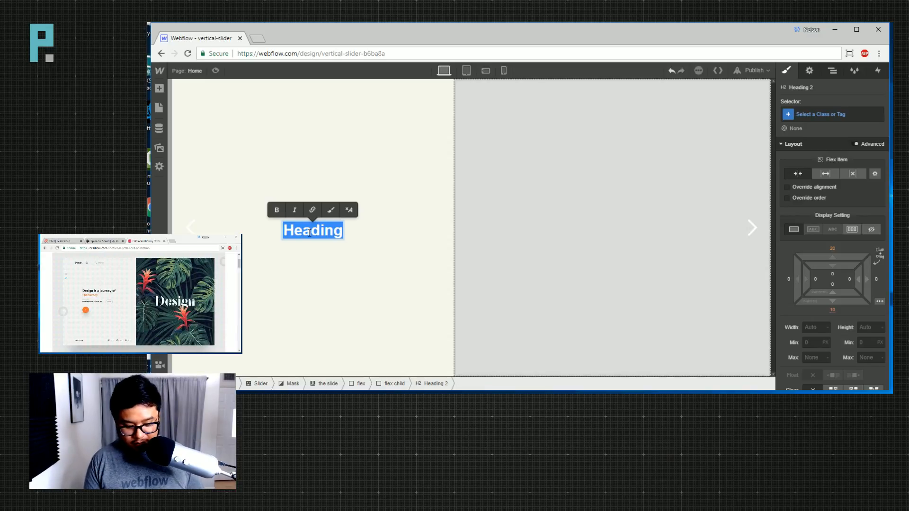
text(F)
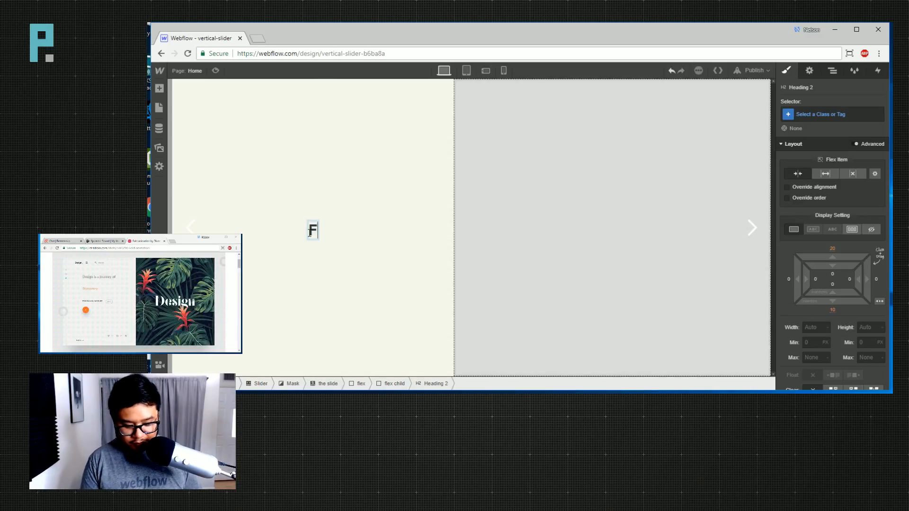
text(alcon Heavy)
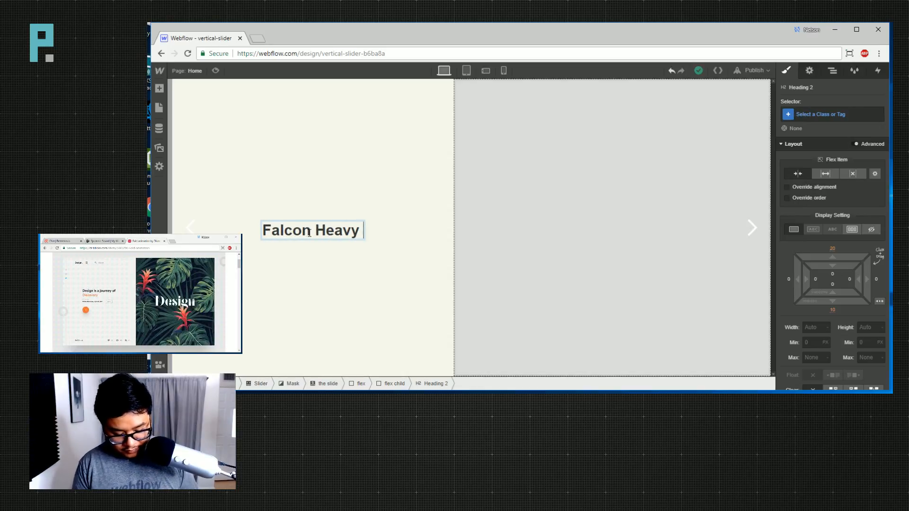
text( Demo Launch)
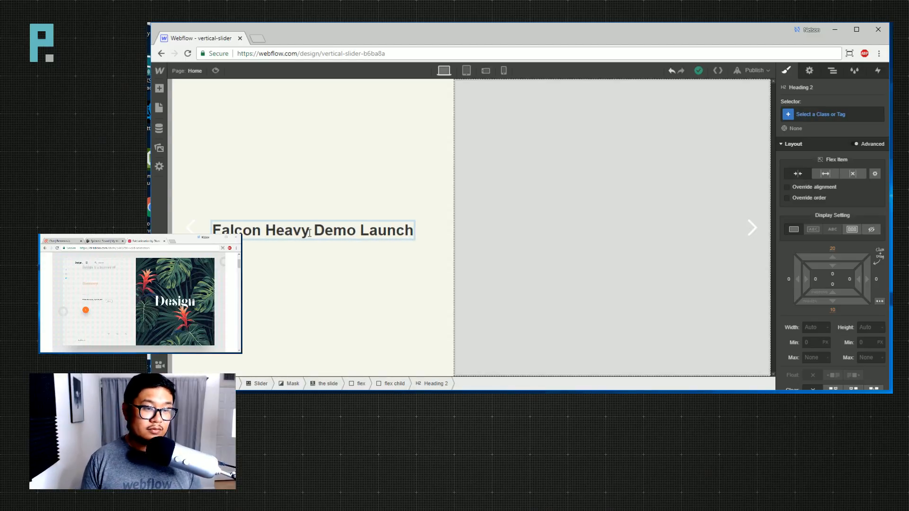
key(Escape)
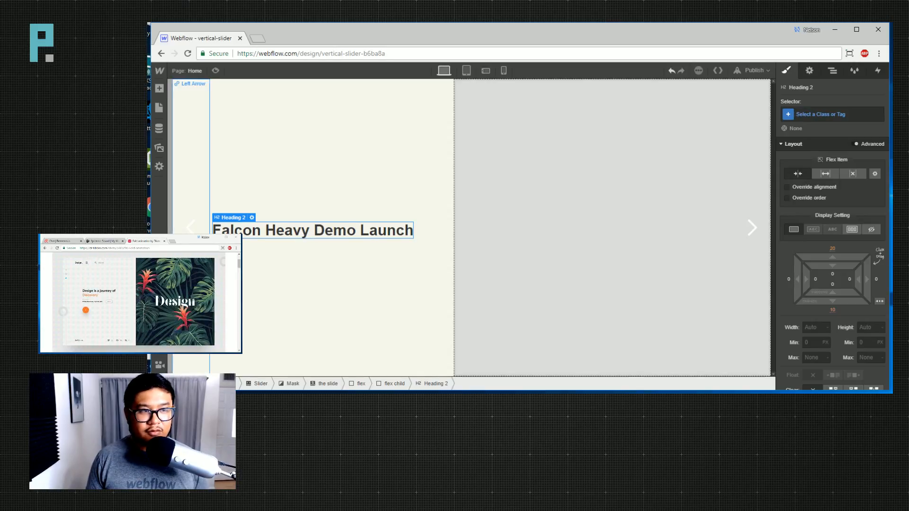
Hide the slider's left arrow by setting its display to none and name its class "arrow".
click(190, 227)
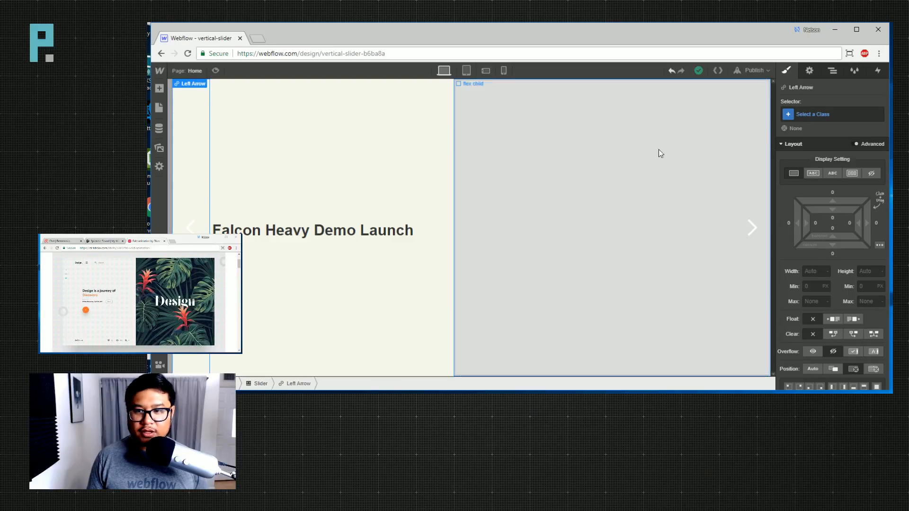
click(871, 174)
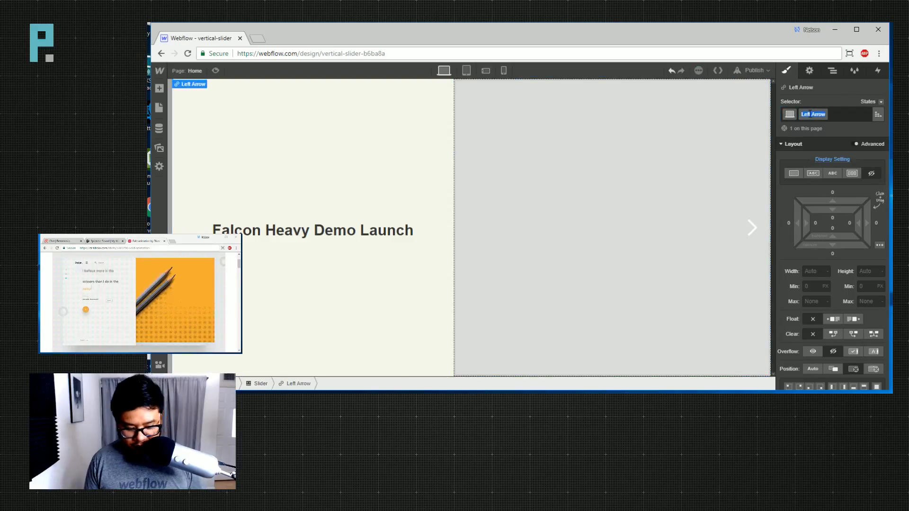
text(arrow)
key(Return)
Apply the existing "arrow" class to the slider's right arrow.
click(767, 152)
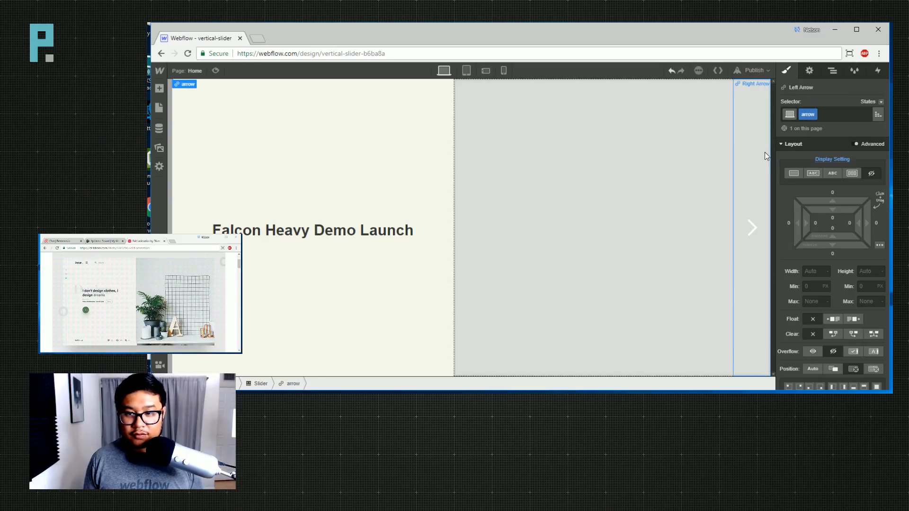
click(844, 109)
key(BackSpace)
text(arrow)
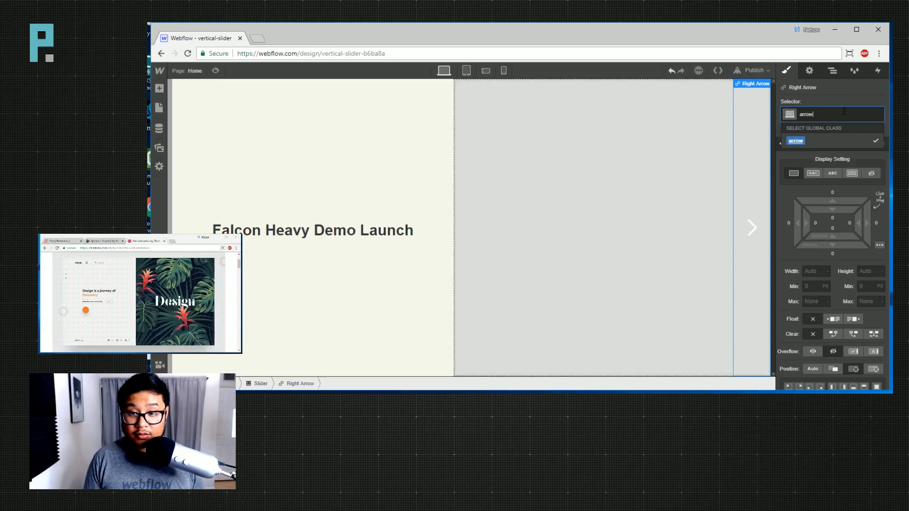
key(Return)
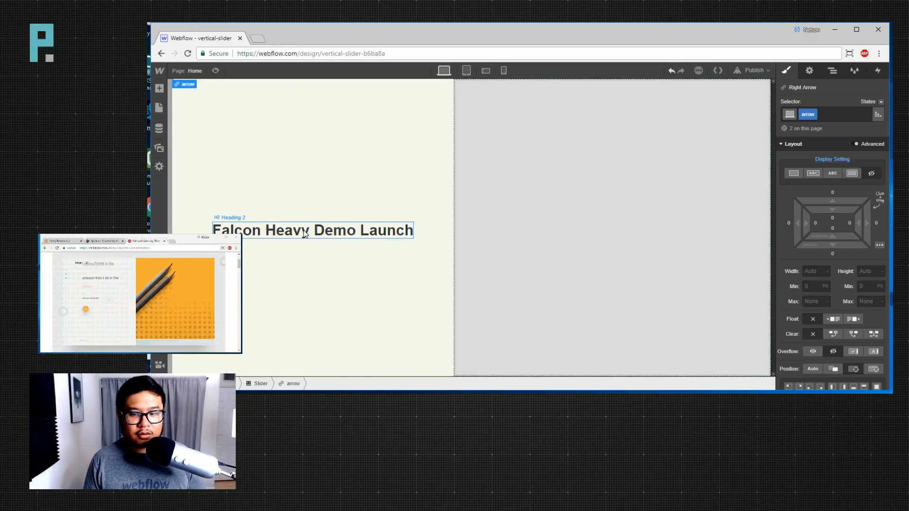
Add a Div Block beside the heading in col 1 and move the heading into it.
click(354, 234)
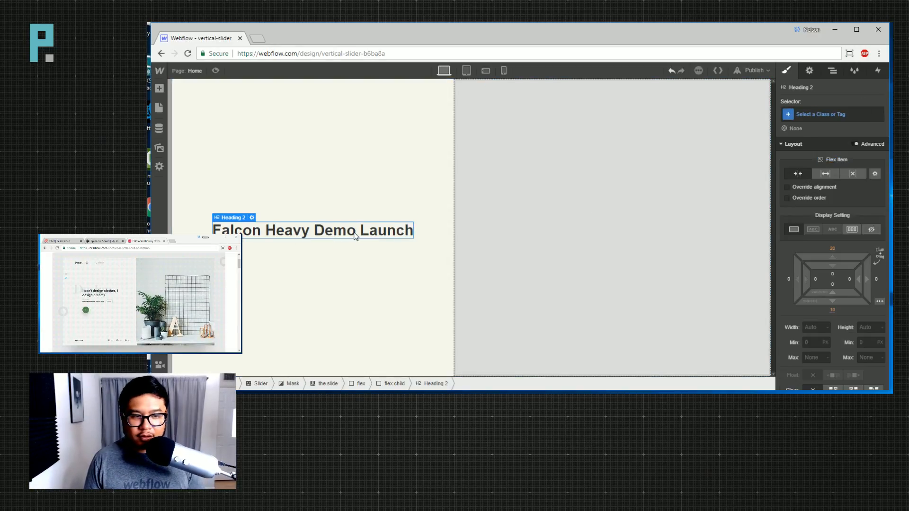
key(a)
key(Return)
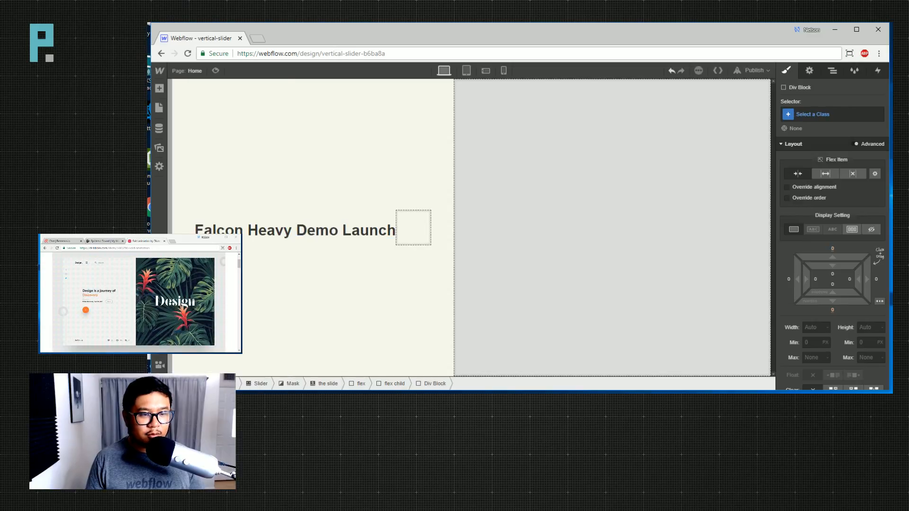
drag(367, 234, 408, 233)
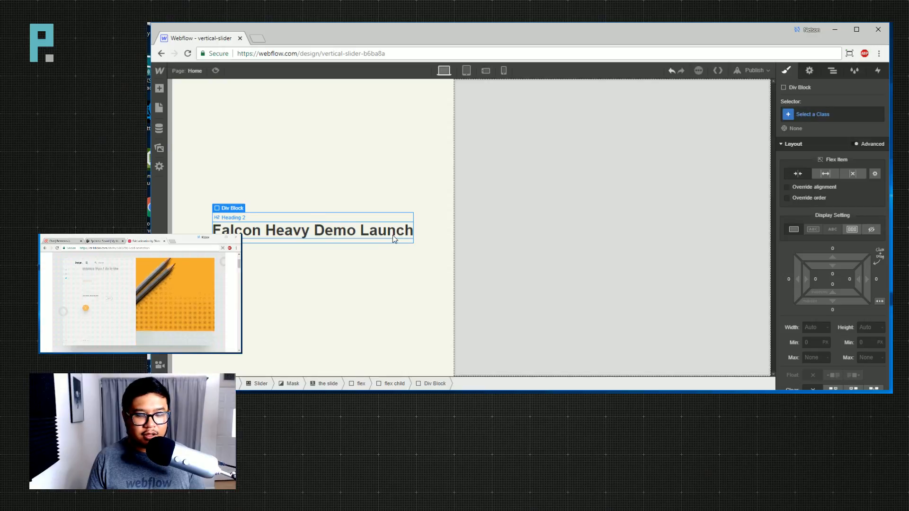
Add a button below the heading inside the div block and select the div block.
click(393, 235)
key(a)
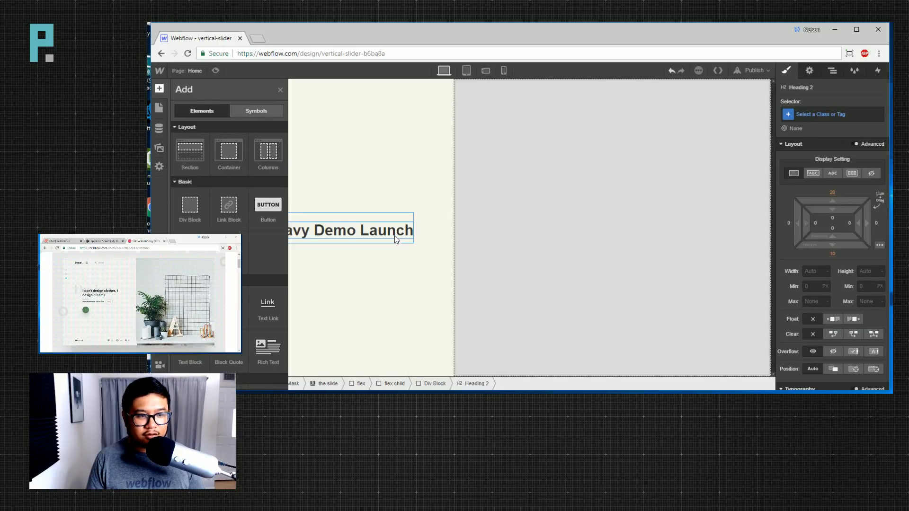
click(266, 203)
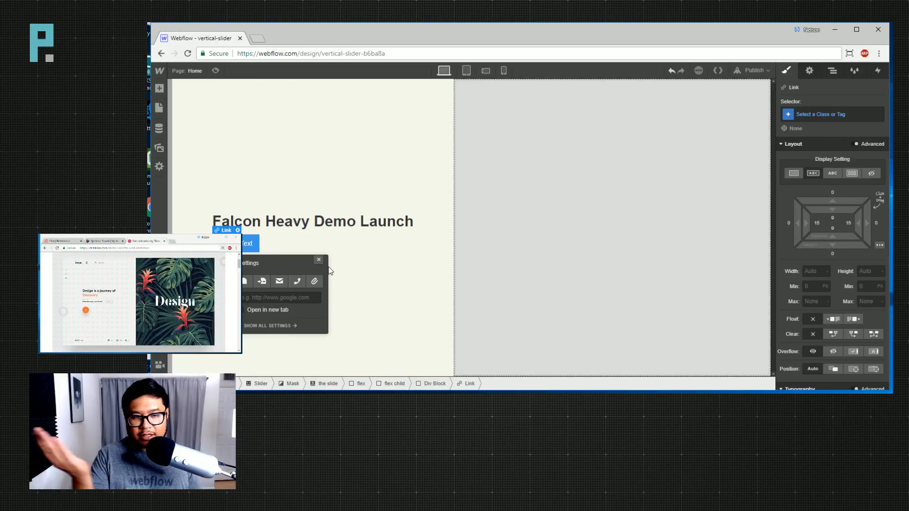
click(336, 247)
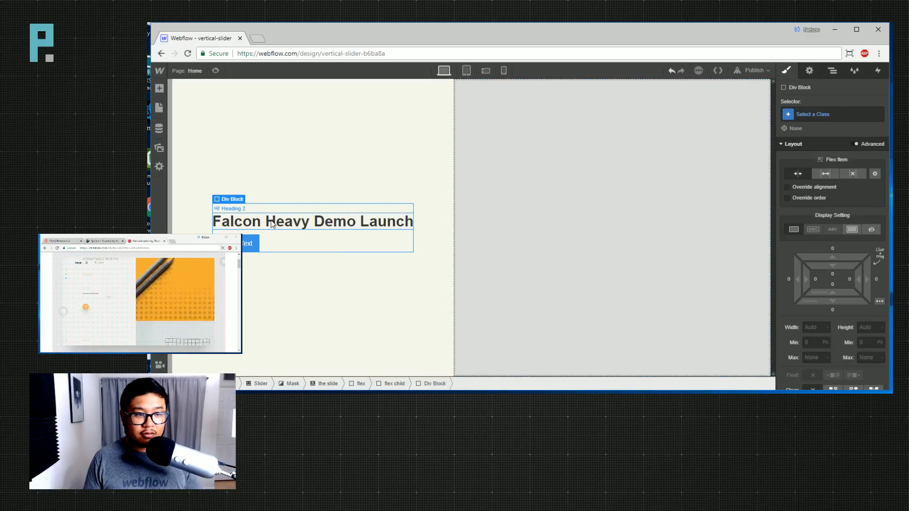
Move the heading and button link out of the div block and back inside it in the element hierarchy.
key(z)
key(s)
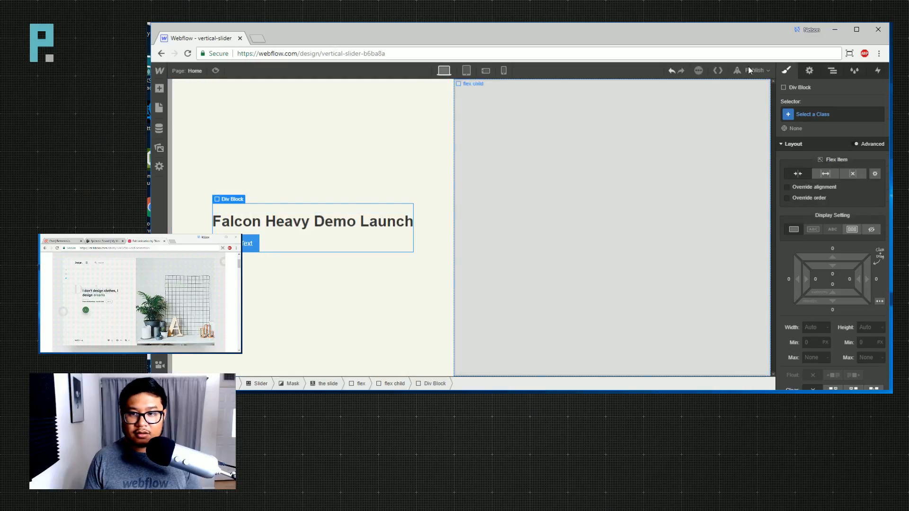
click(833, 72)
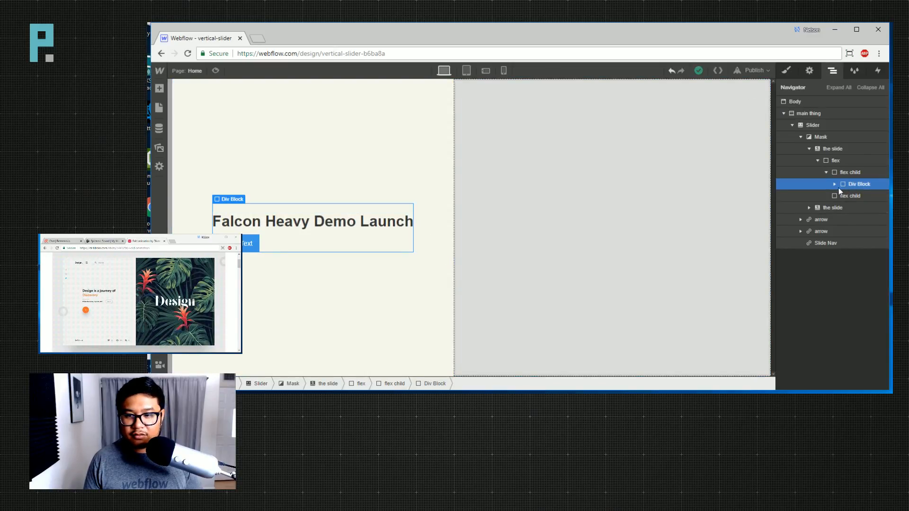
mouse_move(863, 195)
mouse_down()
mouse_move(859, 179)
mouse_move(862, 190)
mouse_up()
click(861, 208)
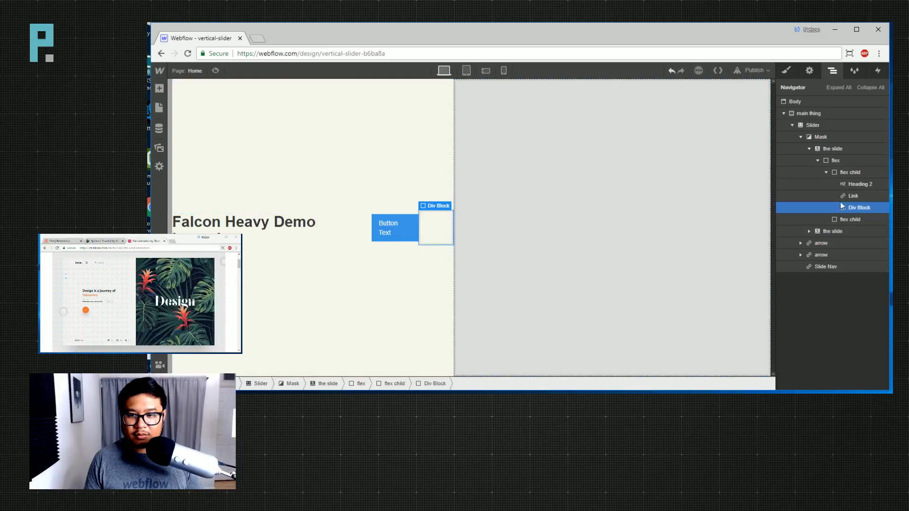
mouse_move(860, 189)
mouse_down()
mouse_move(859, 205)
mouse_move(859, 190)
mouse_up()
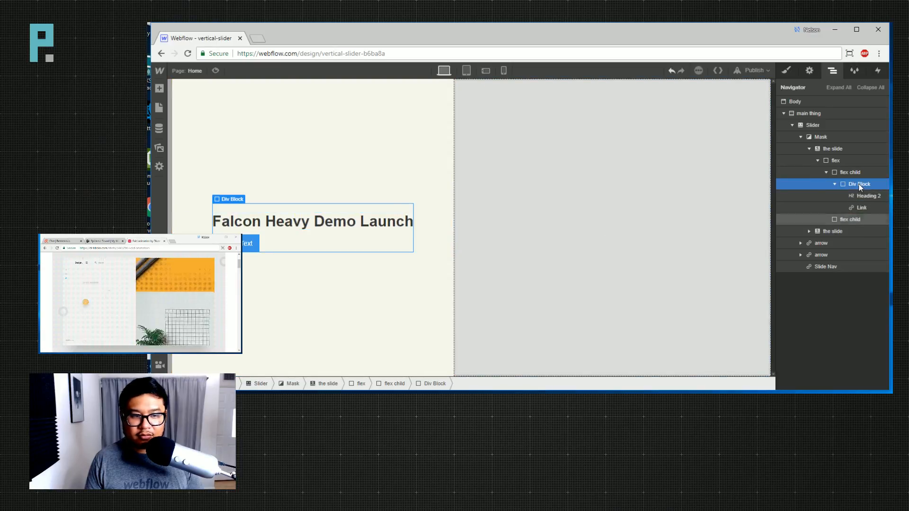
click(247, 248)
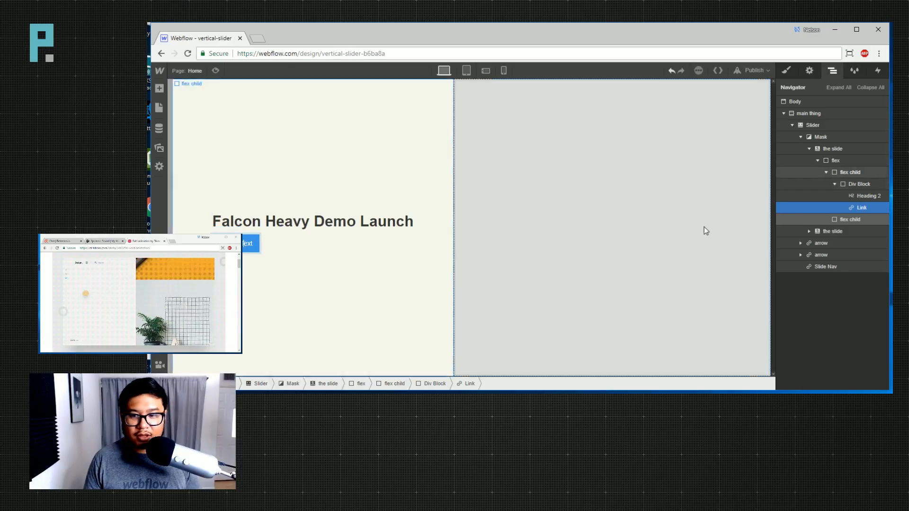
Delete the button link under the heading and add a Link Block in its place inside the div block.
key(Delete)
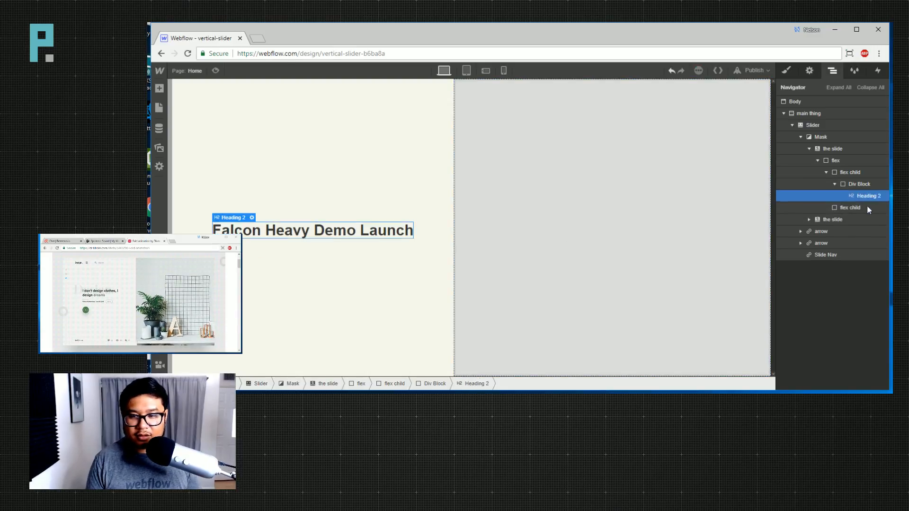
key(a)
click(229, 206)
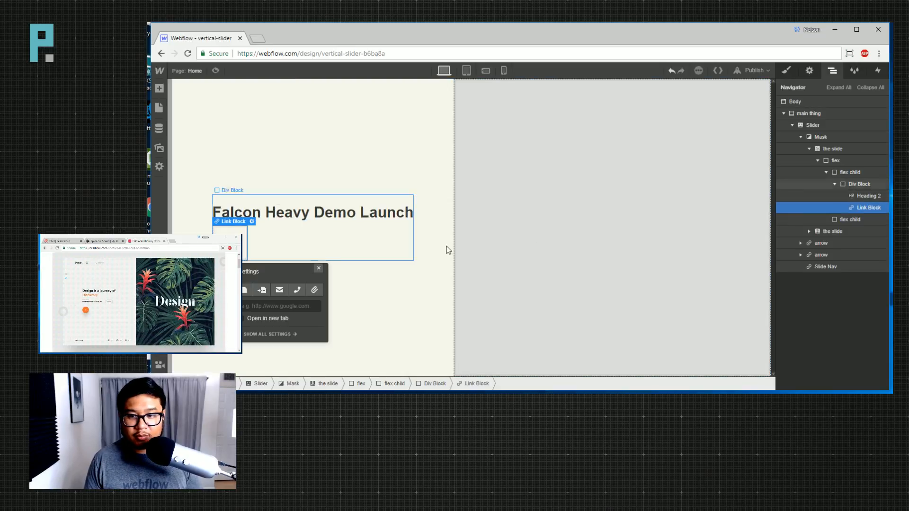
click(317, 274)
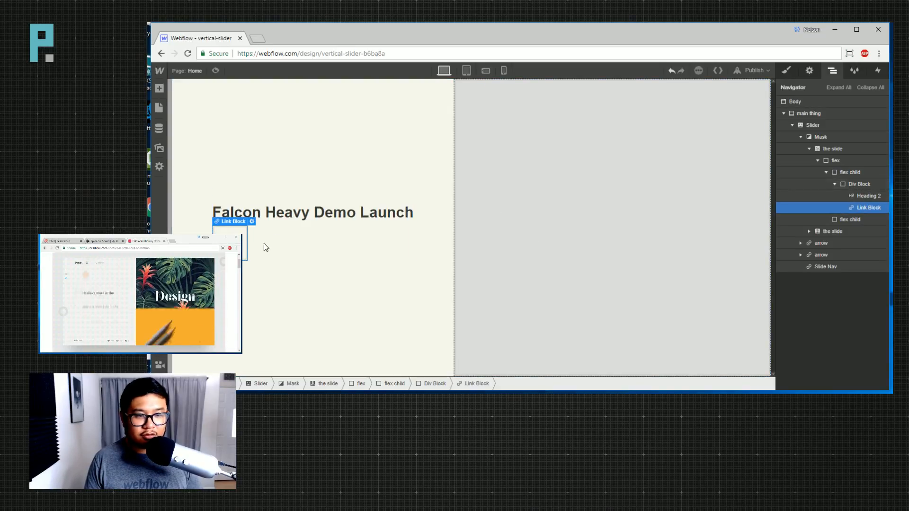
Create and apply a new class "play" to the link block.
click(786, 71)
click(812, 115)
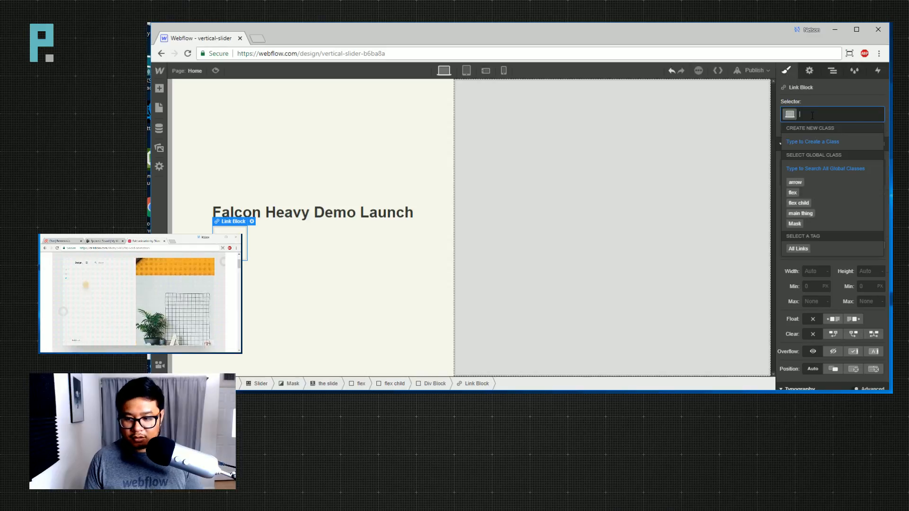
text(pla)
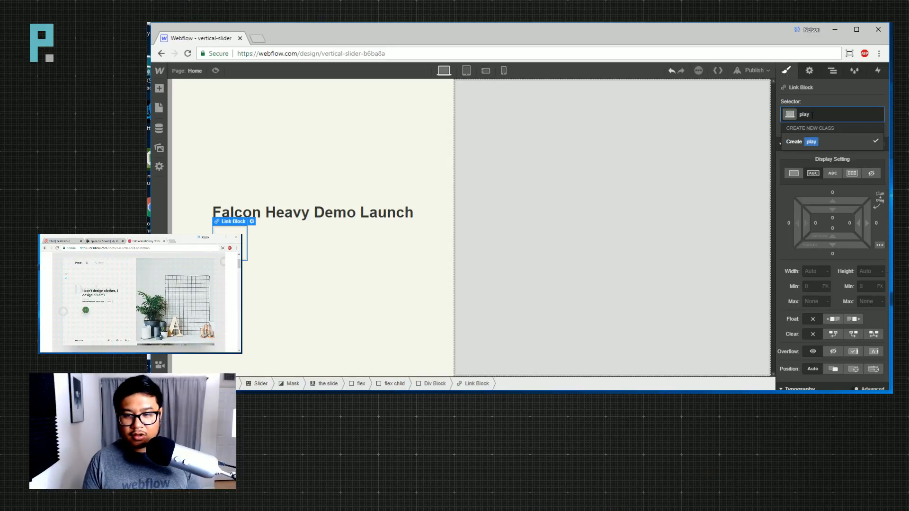
text(y)
key(Return)
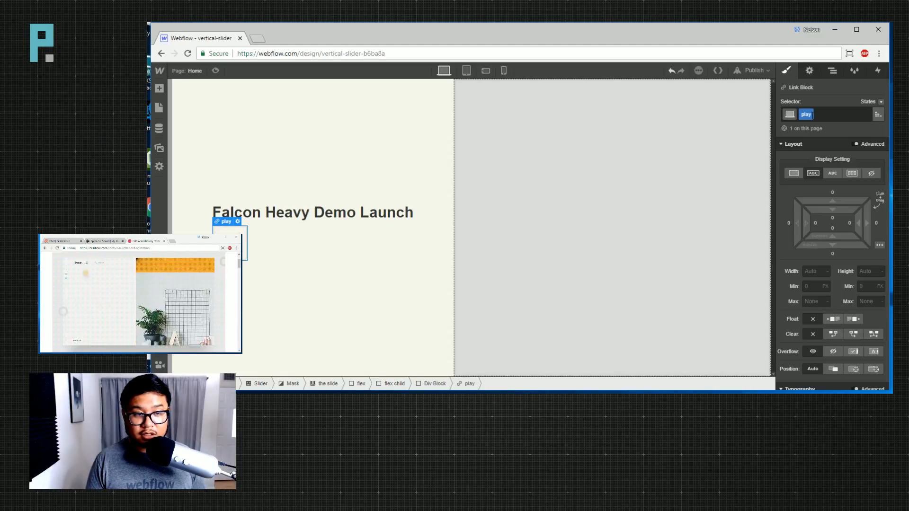
Search Google in a new browser tab for the official "youtube falcon heavy demo launch" video.
click(264, 38)
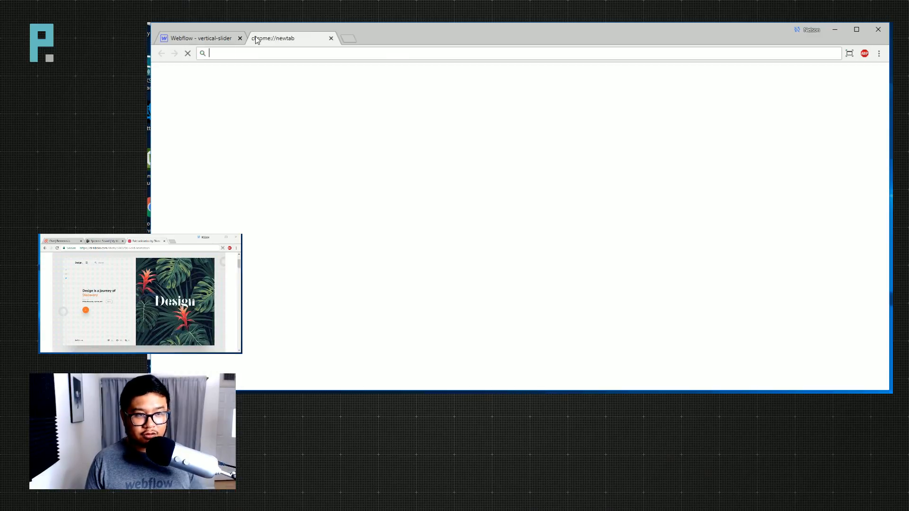
text(youtube falcon heavy)
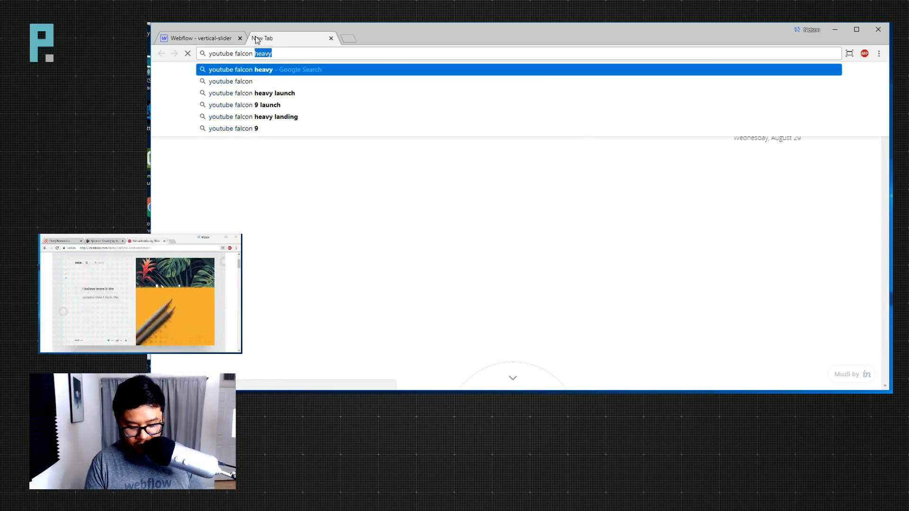
text( demo launch)
key(Return)
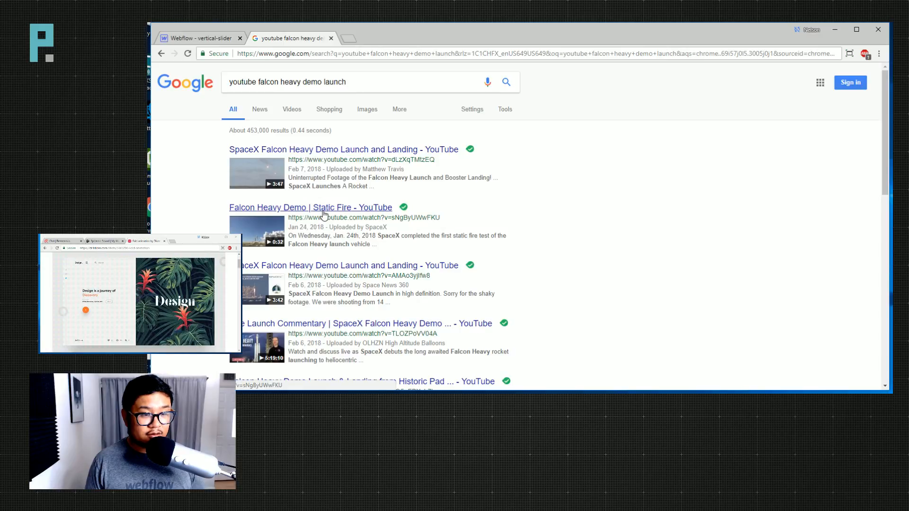
click(355, 85)
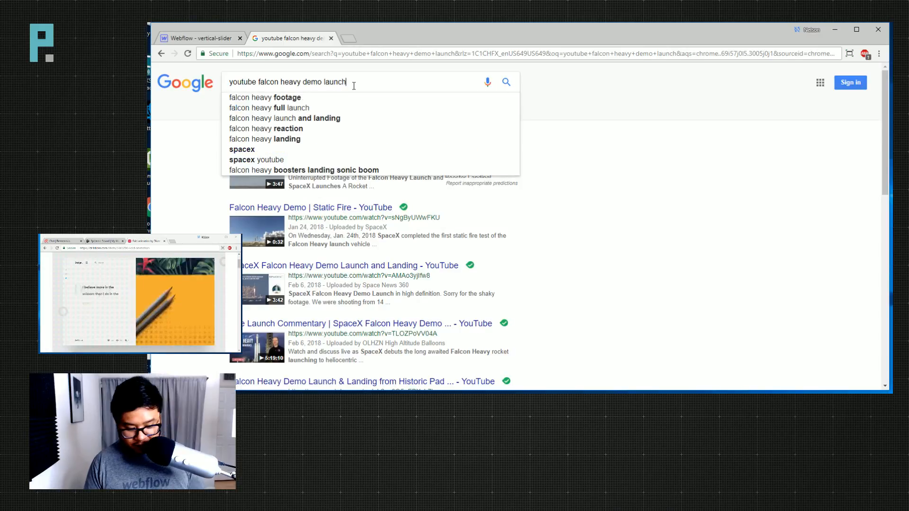
text(officla)
key(Return)
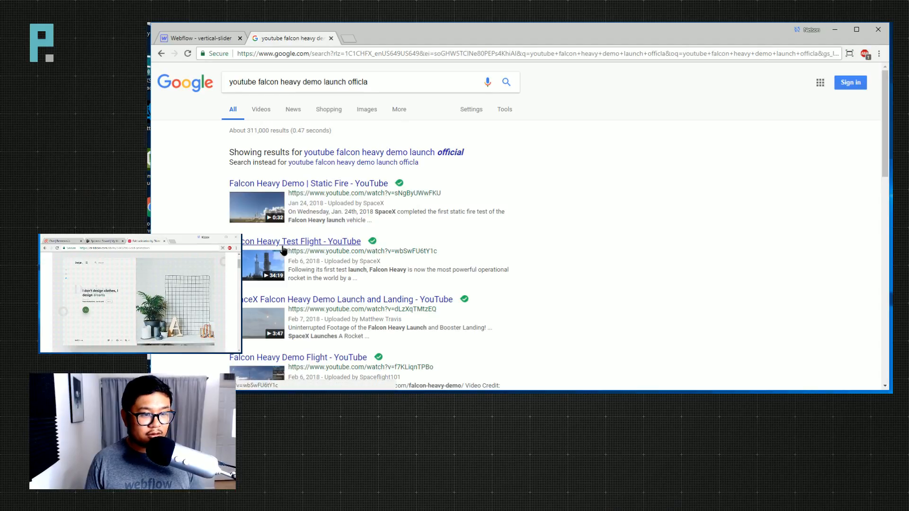
Open SpaceX's "Falcon Heavy Test Flight" YouTube result and select the video's web address.
click(315, 244)
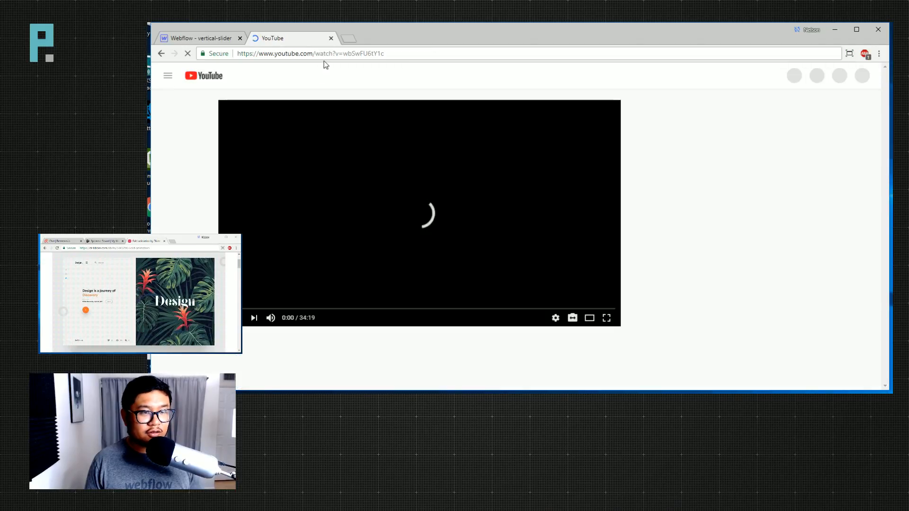
click(299, 185)
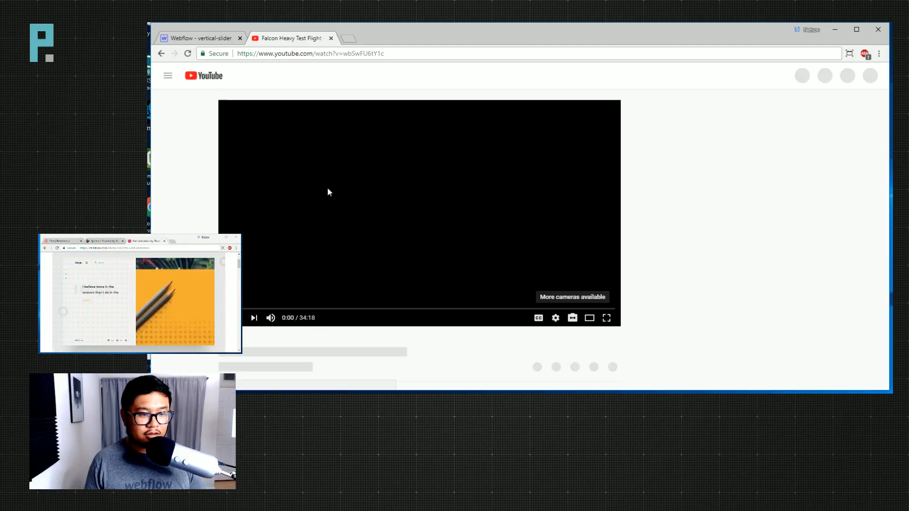
click(314, 55)
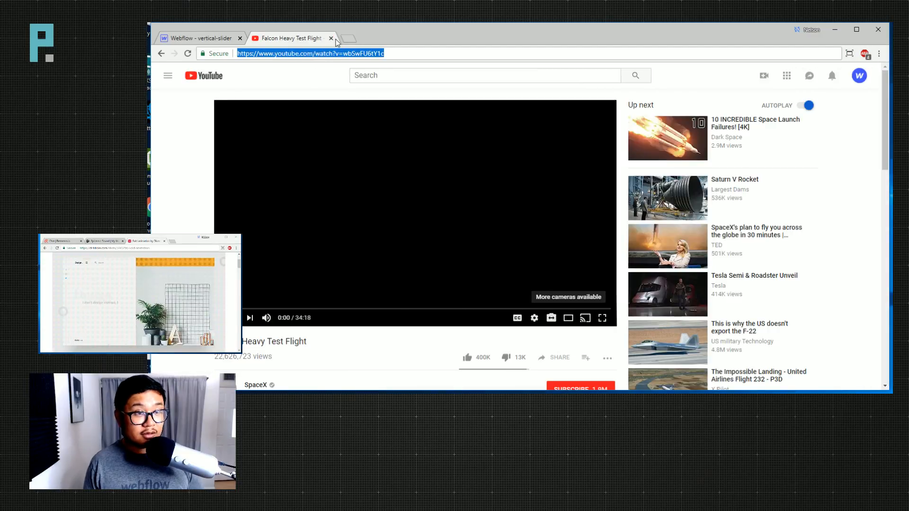
Switch back to the Webflow project and change the slide heading to "Falcon Heavy Test Flight".
click(208, 38)
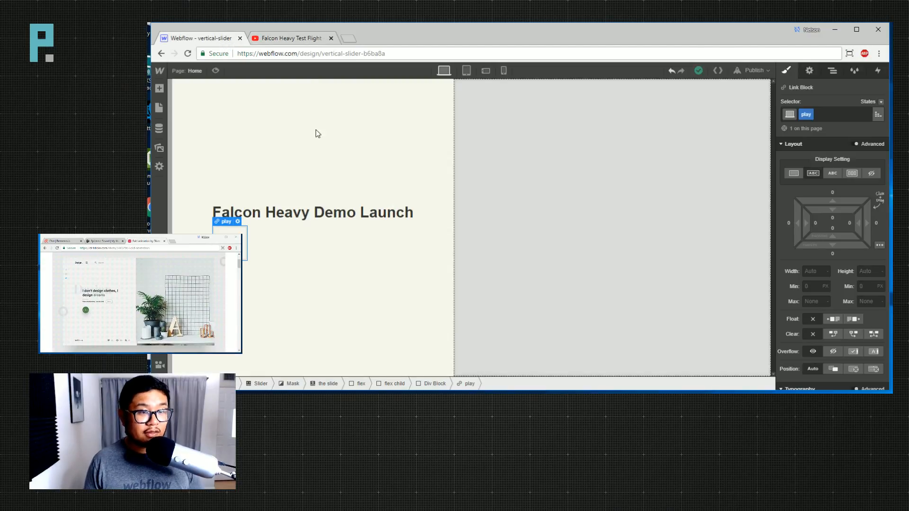
double_click(352, 217)
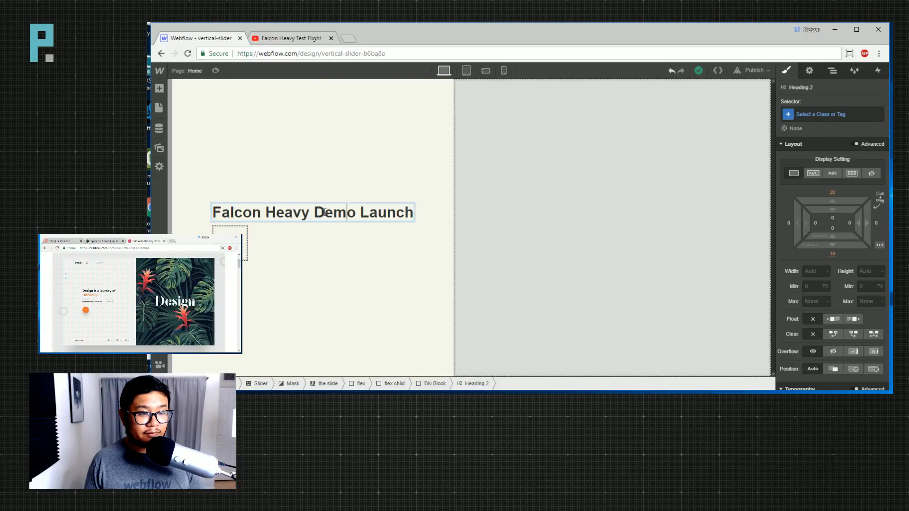
key(shift+Right)
key(shift+Right)
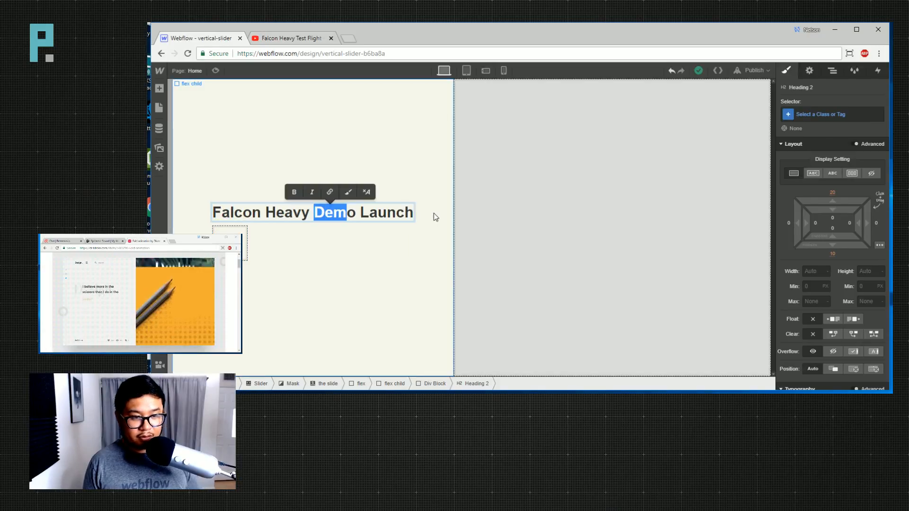
key(shift+Right)
key(shift+Right)
key(shift+End)
text(Test F)
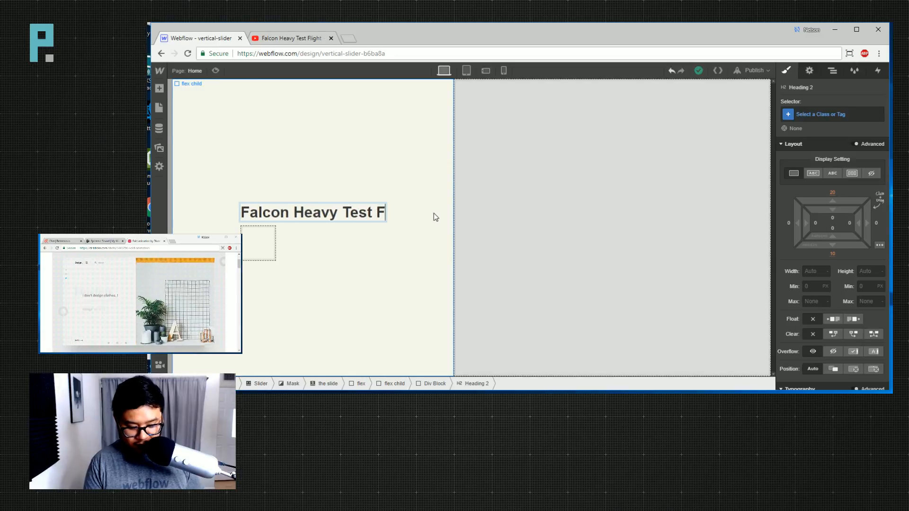
text(light)
key(Escape)
Set the play link block's width and height to 75 px each.
click(247, 245)
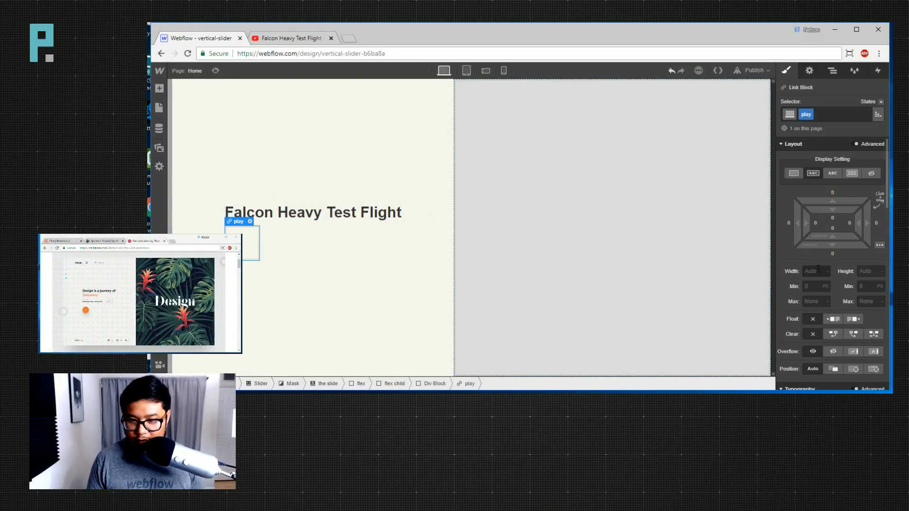
click(818, 269)
text(75)
key(Tab)
text(75)
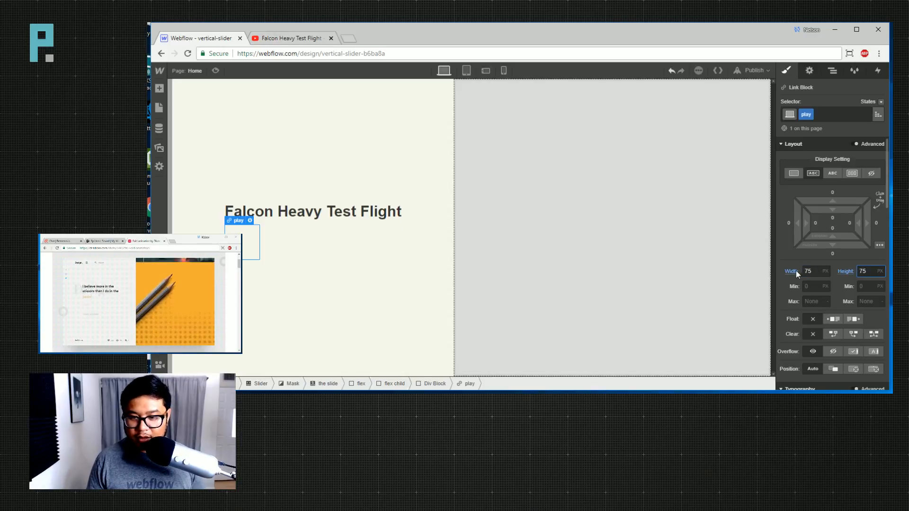
Give the play link block a 50% corner radius and a blue #0098ff background.
scroll(860, 337, down, 10)
click(855, 321)
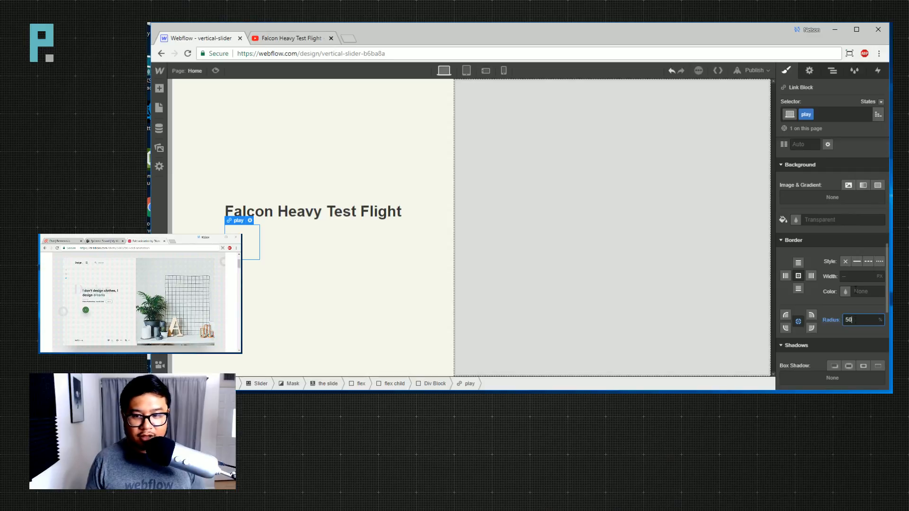
text(50)
click(796, 220)
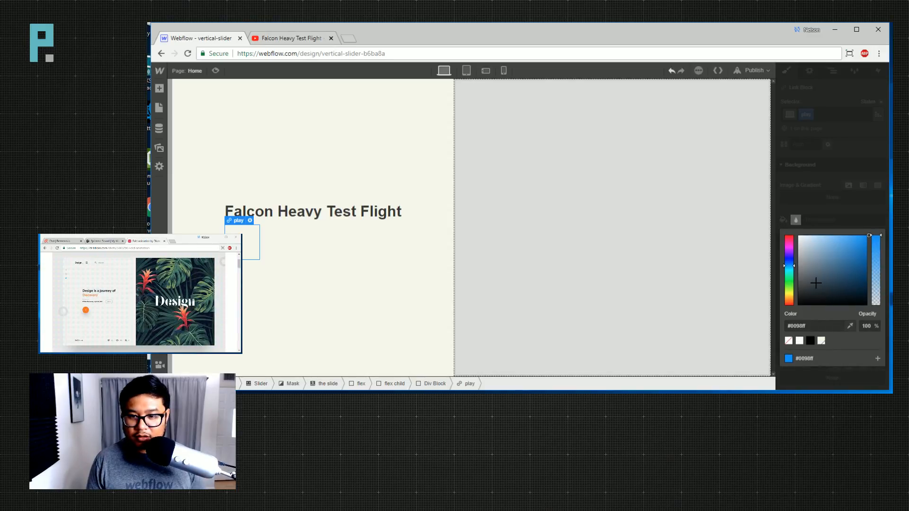
drag(865, 239, 883, 219)
click(838, 167)
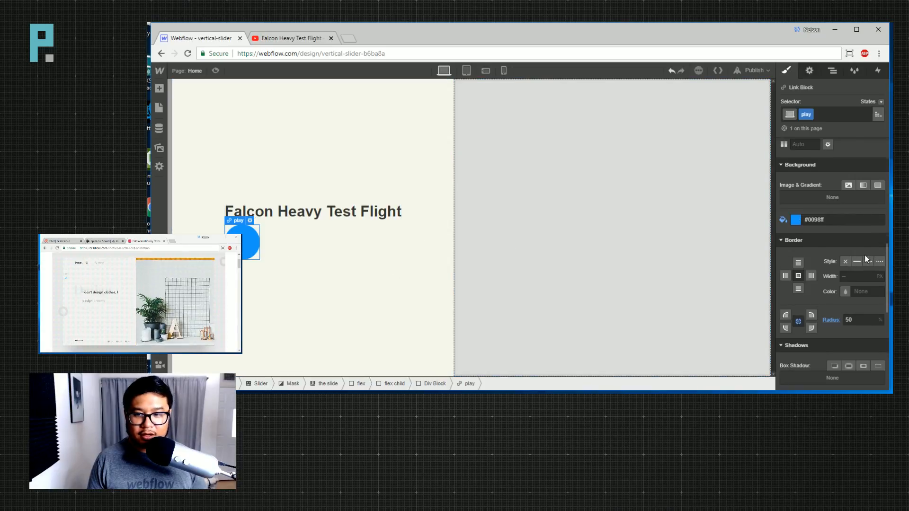
Make the play link block a horizontal flex container with centred children and add a Div Block inside it.
scroll(864, 254, up, 5)
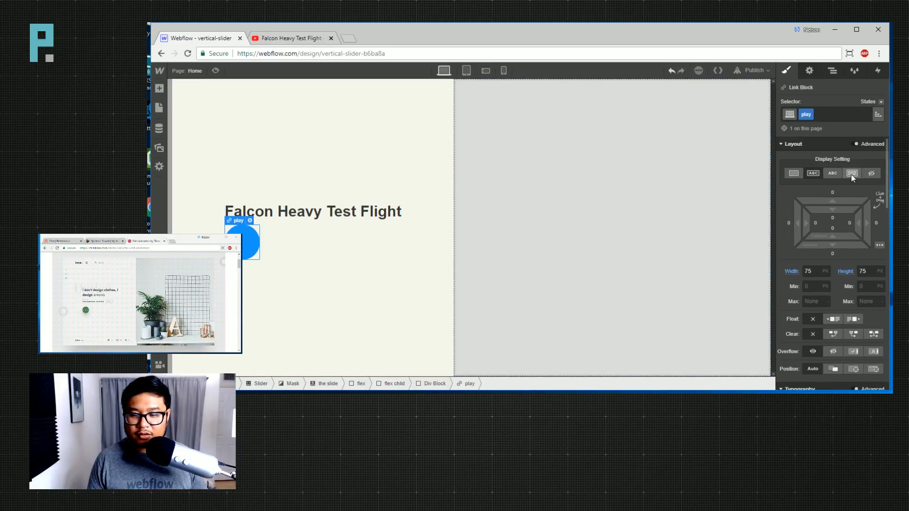
click(853, 173)
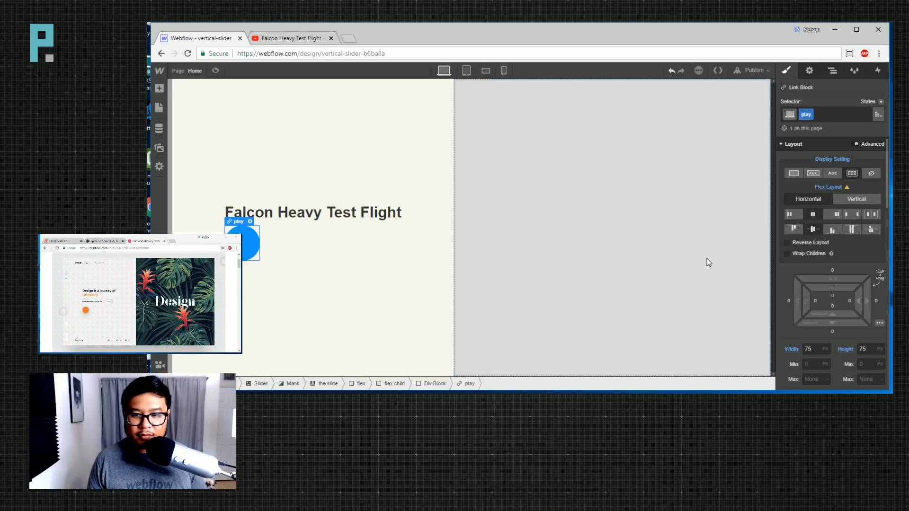
key(a)
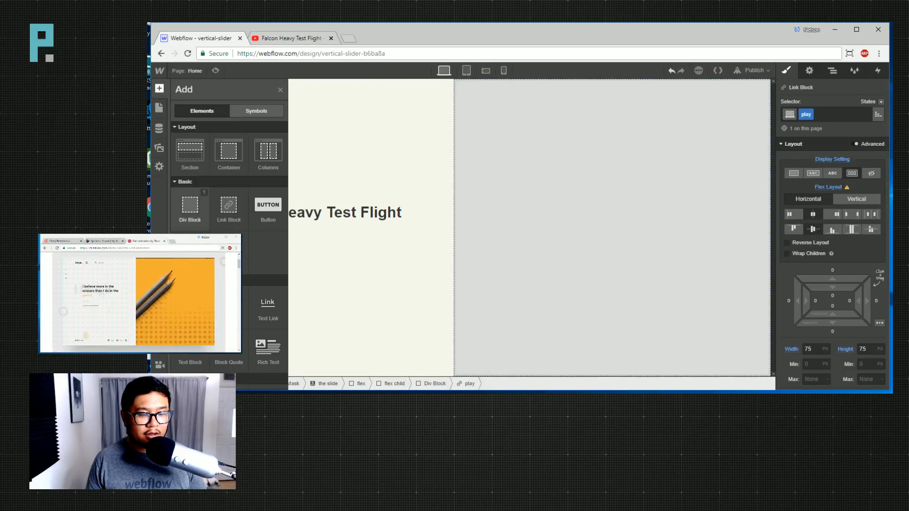
drag(190, 204, 264, 259)
Apply a new class "triangle" to the inner div block and set its width and height to 0 px.
click(828, 117)
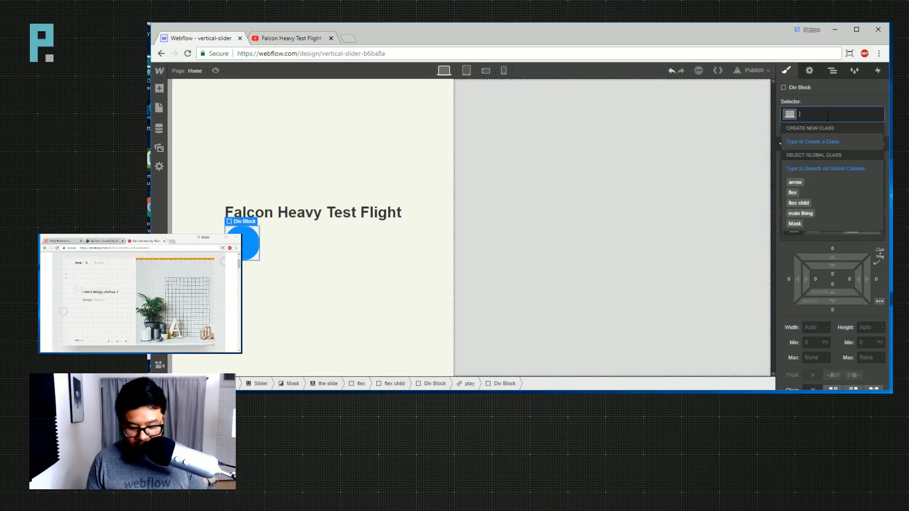
text(triangle)
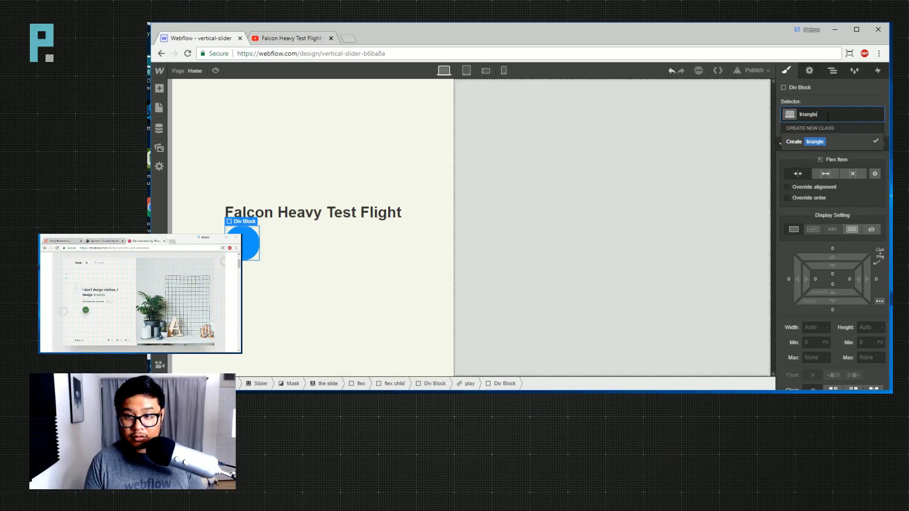
key(Return)
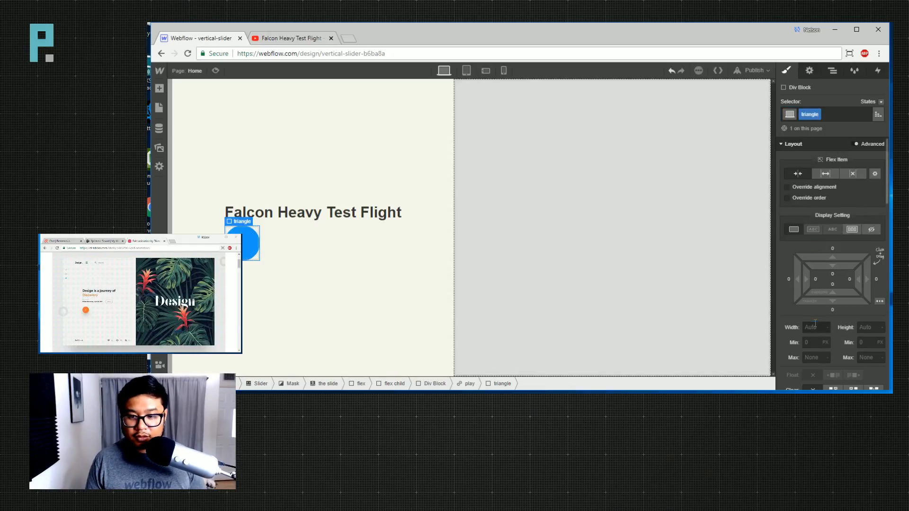
key(Tab)
text(0)
key(Return)
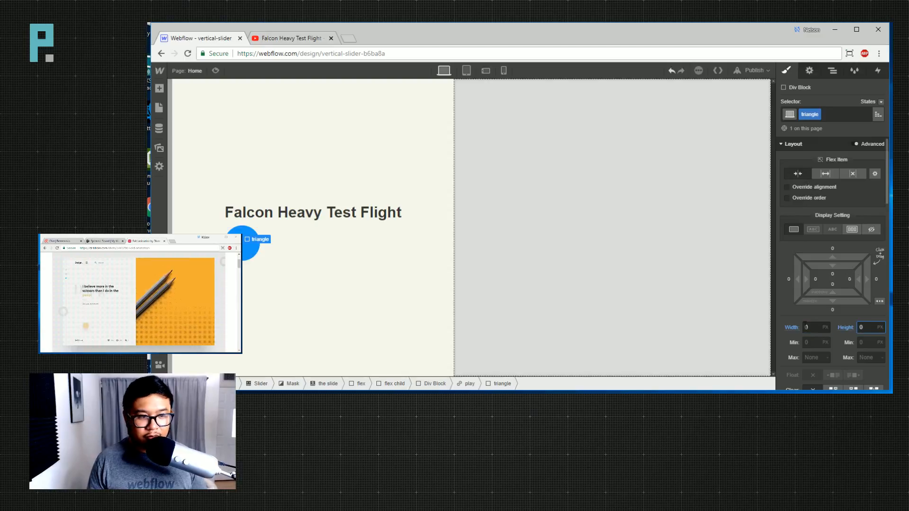
Give the triangle div a white left border 25 px wide.
scroll(835, 323, down, 8)
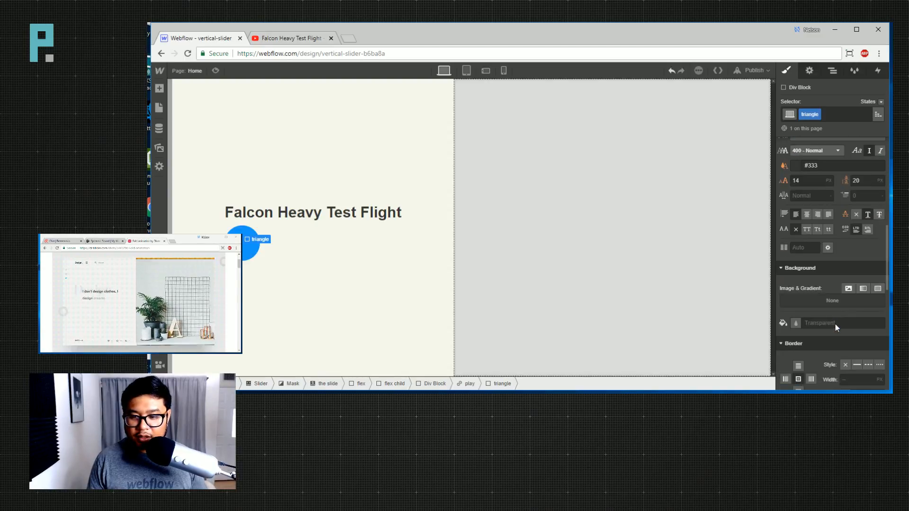
scroll(841, 322, down, 2)
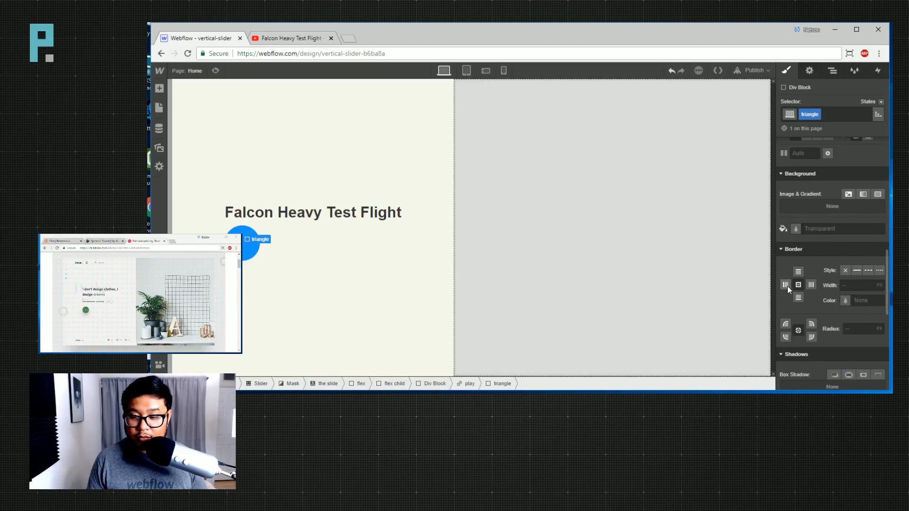
click(868, 300)
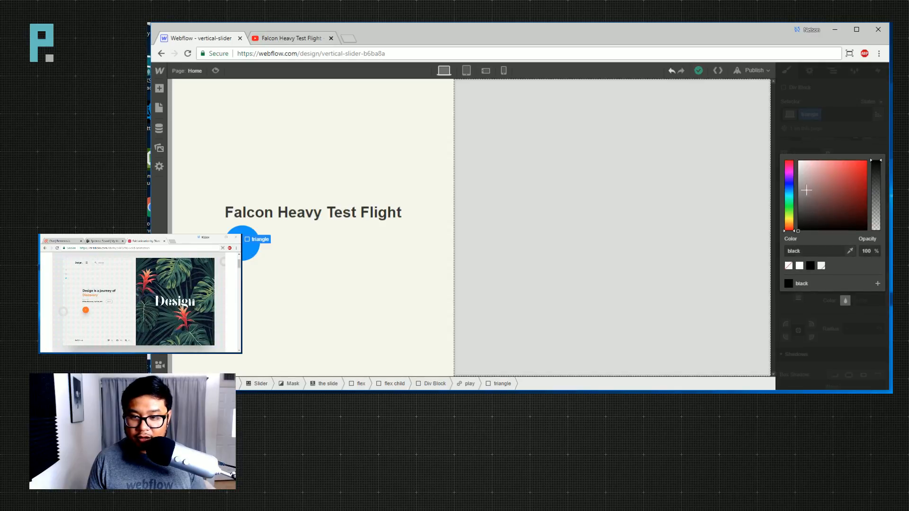
click(799, 163)
click(847, 135)
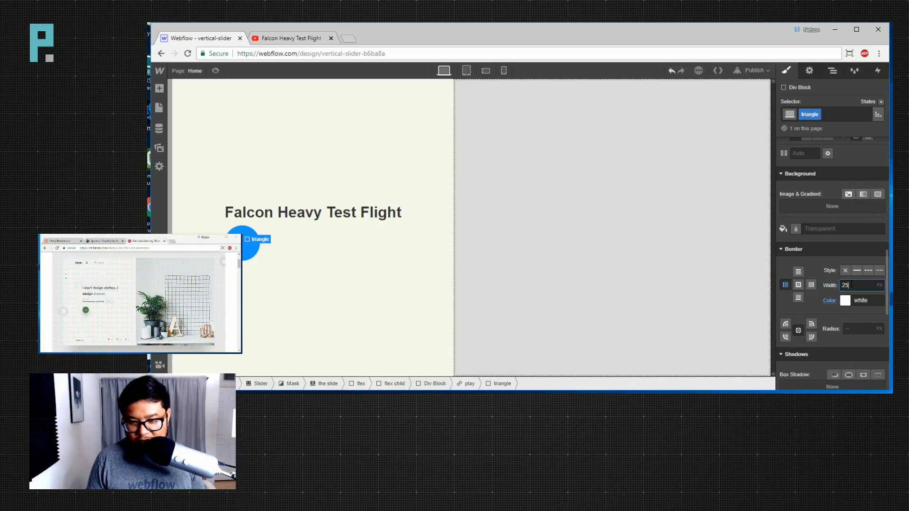
key(Return)
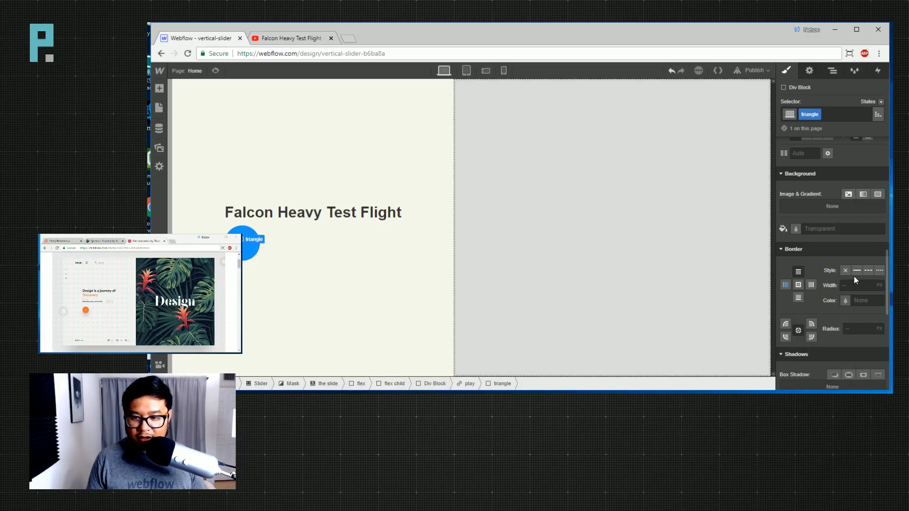
Give the triangle div solid transparent top and bottom borders, each 25 px wide.
click(857, 270)
click(836, 285)
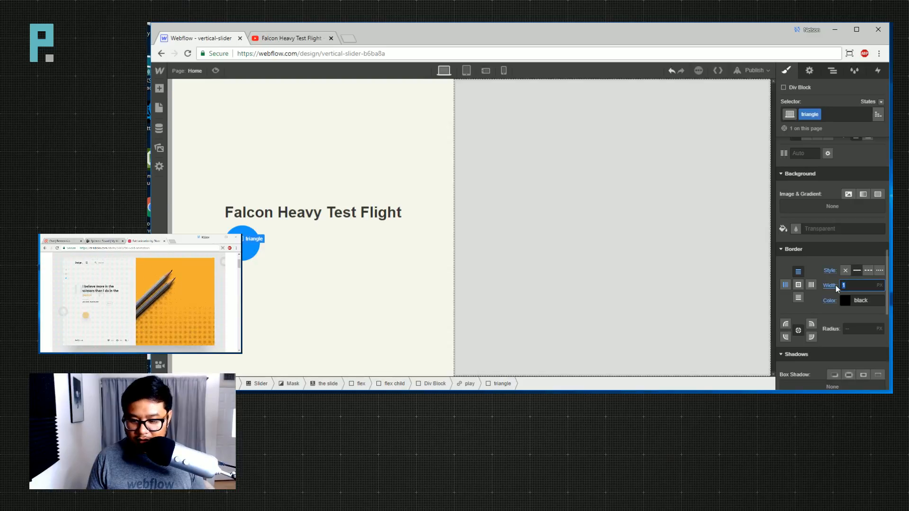
key(Return)
click(844, 300)
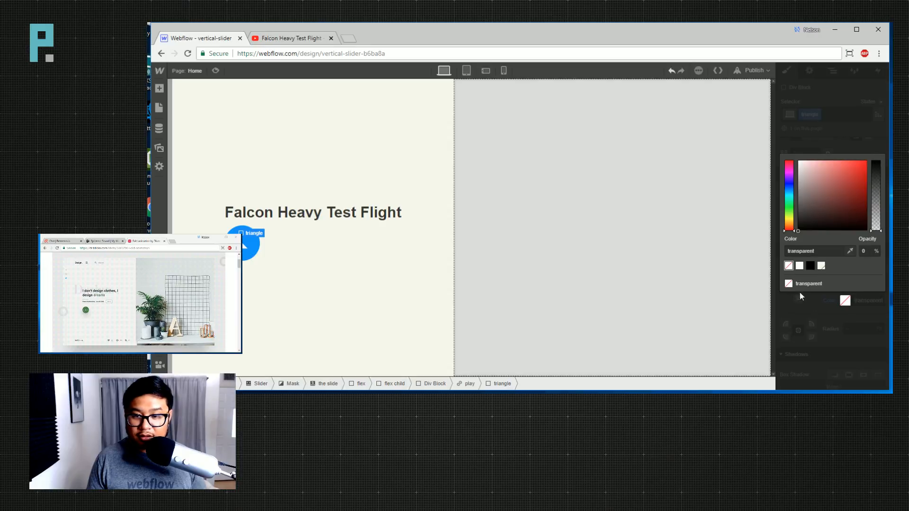
click(829, 312)
click(857, 271)
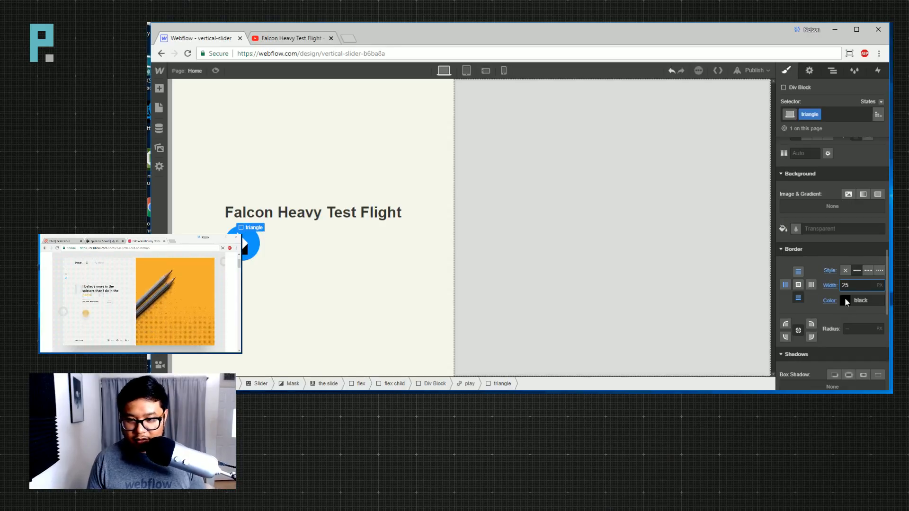
click(844, 299)
click(788, 266)
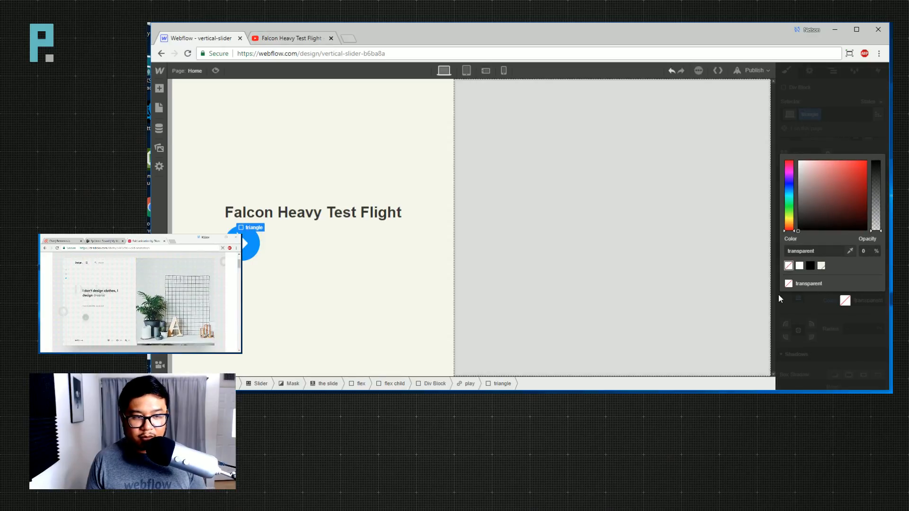
click(856, 312)
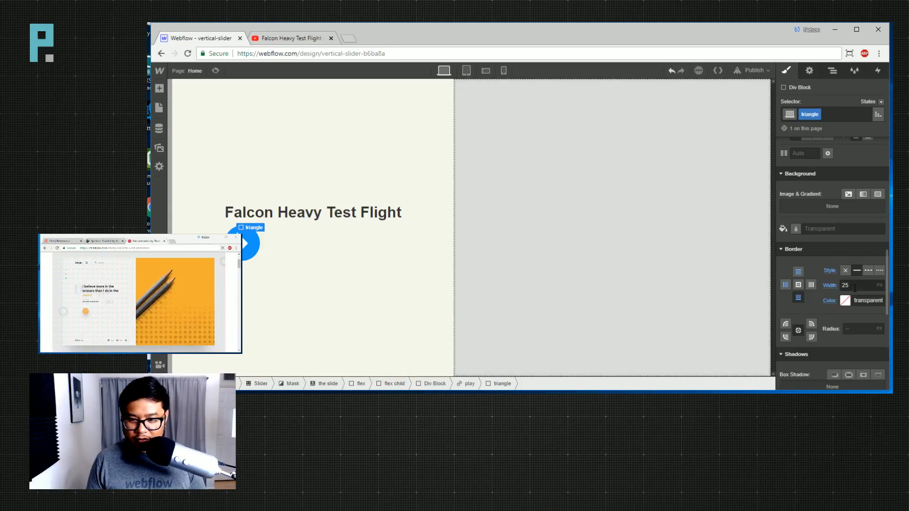
Reduce the width of the triangle div's transparent top and bottom borders to 15 px.
key(Down)
key(Down)
key(Down)
key(Down)
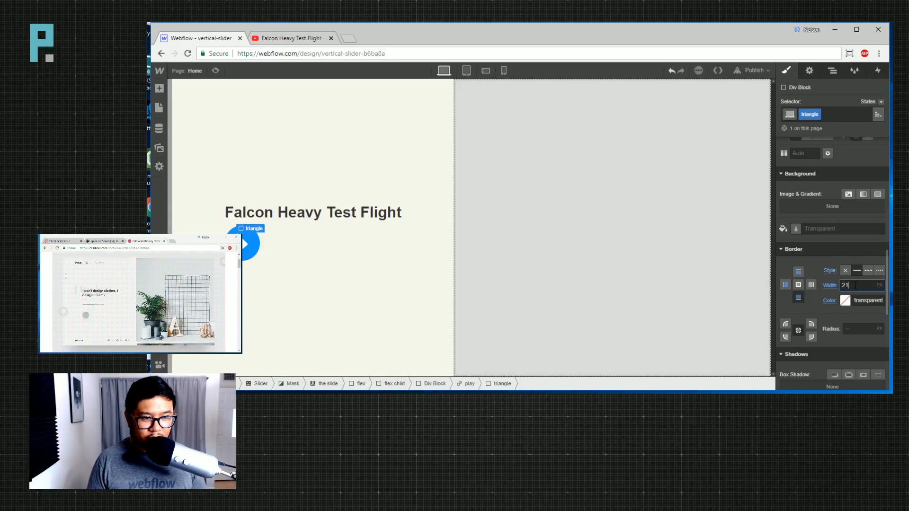
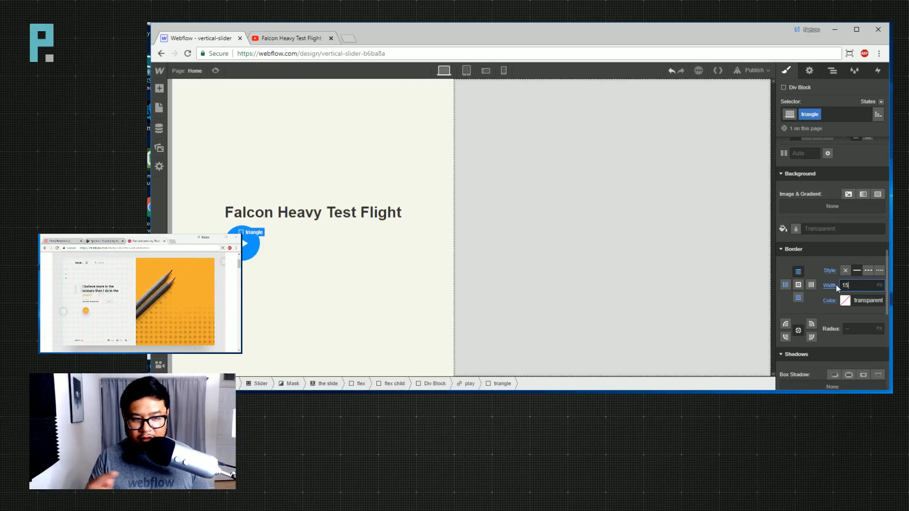
Add a left margin of about 9 px to the triangle div to shift it inside the play circle.
scroll(810, 271, up, 10)
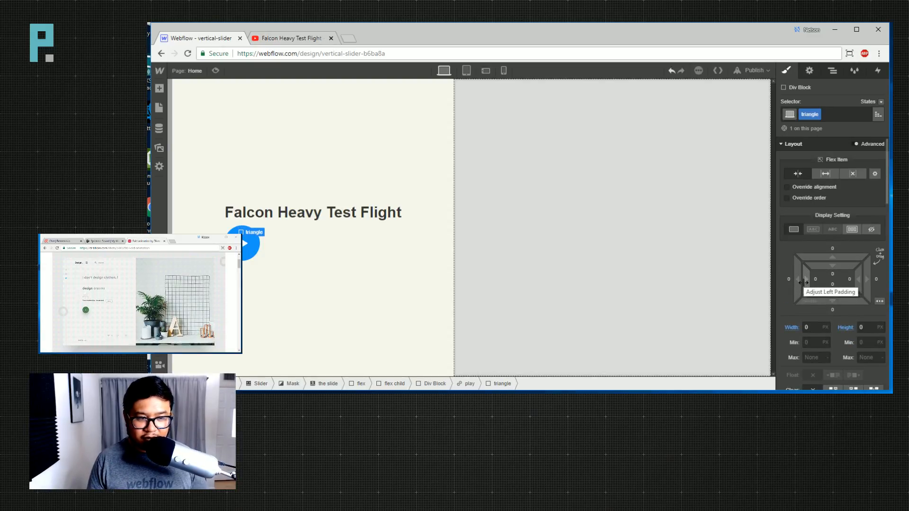
scroll(803, 283, down, 2)
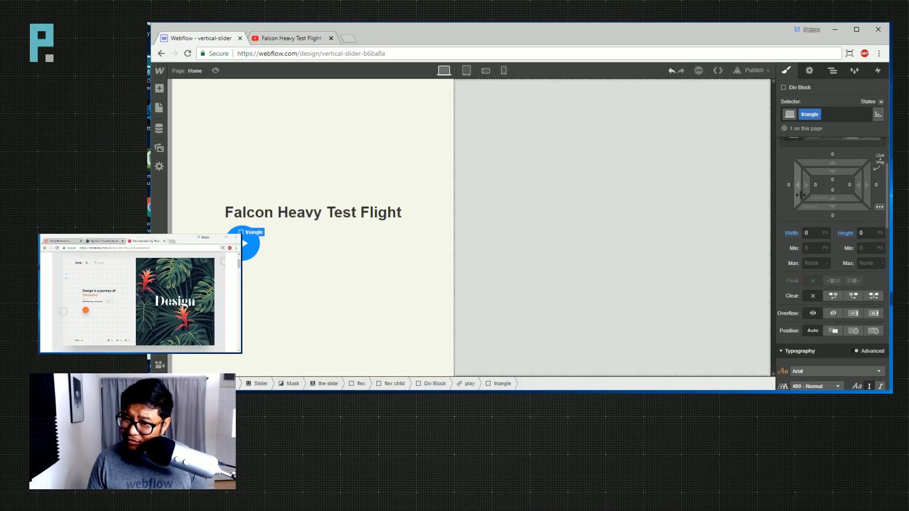
drag(797, 186, 787, 186)
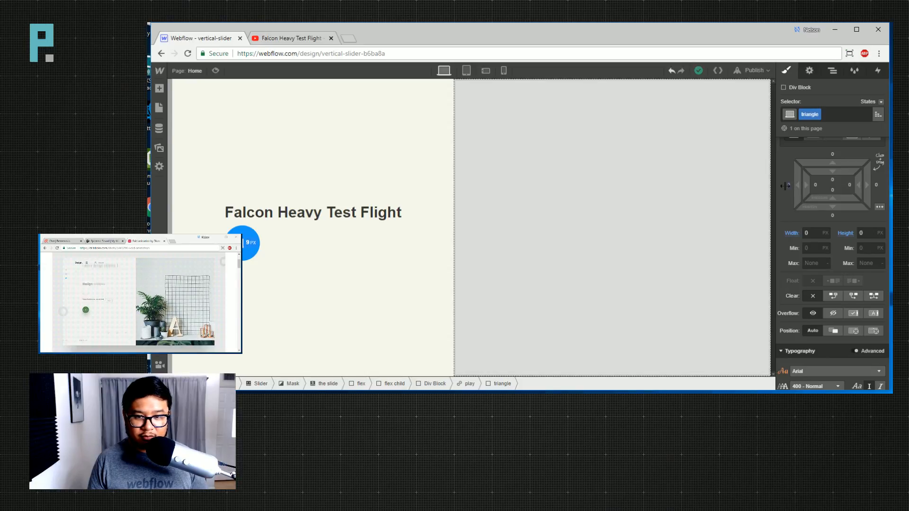
Check the chat messages in the small browser window and return it to the animation reference.
click(341, 301)
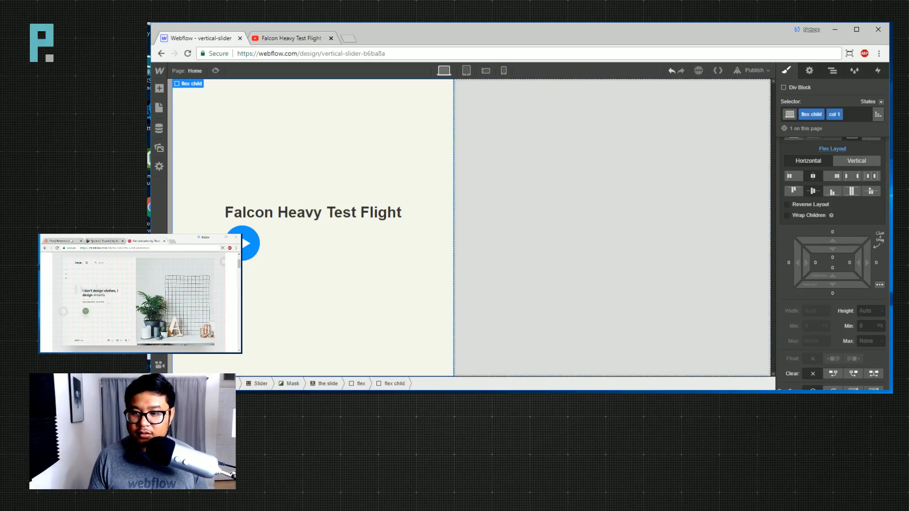
click(71, 241)
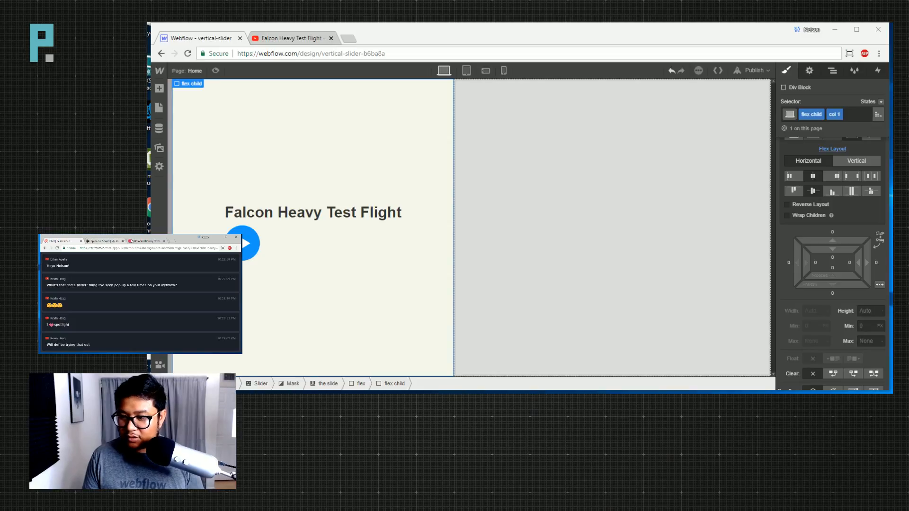
click(140, 241)
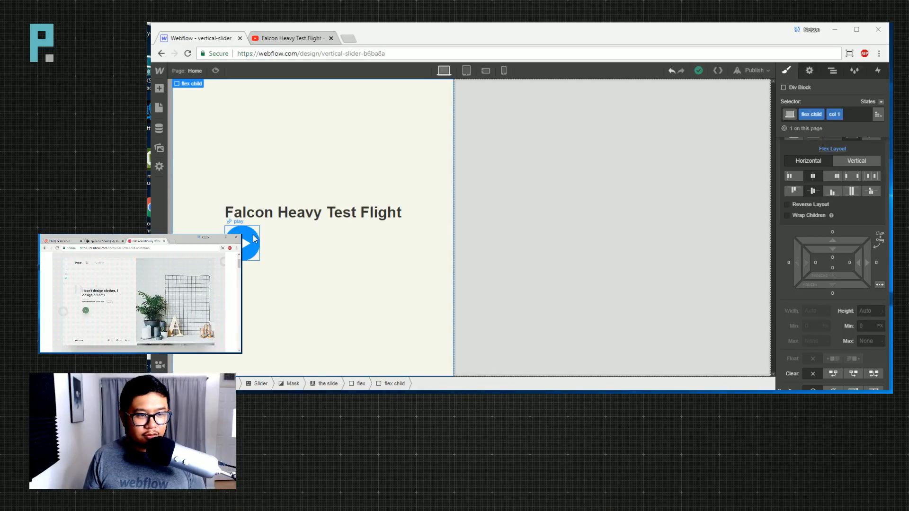
Insert a Lightbox Link between the Falcon Heavy Test Flight heading and the play link block.
click(256, 237)
click(255, 237)
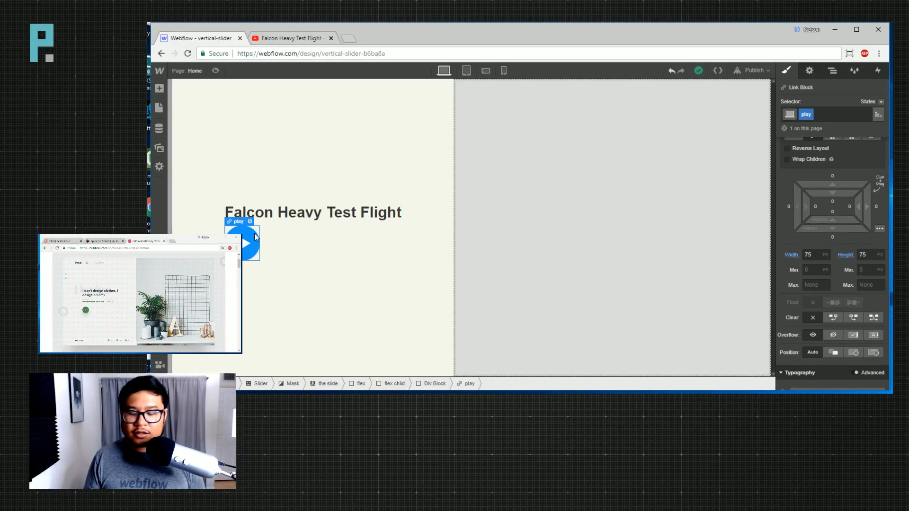
click(336, 226)
key(a)
scroll(229, 199, down, 10)
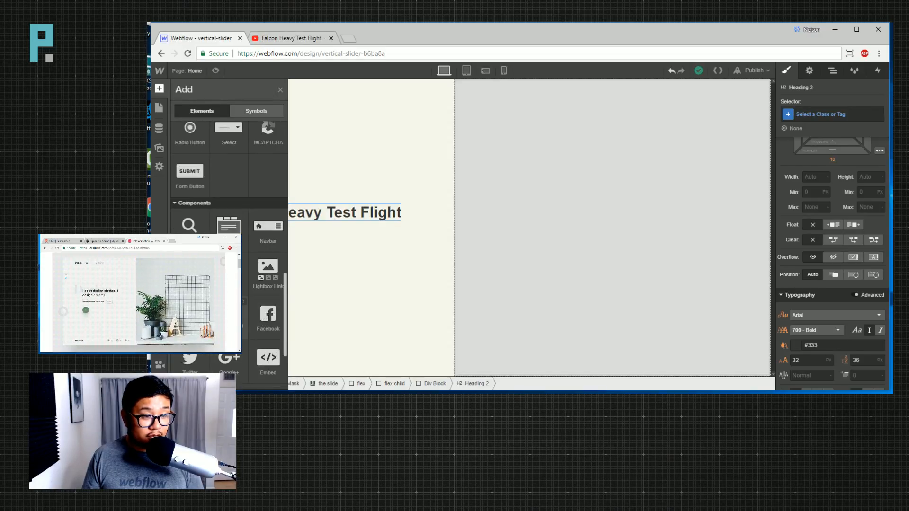
drag(268, 272, 354, 228)
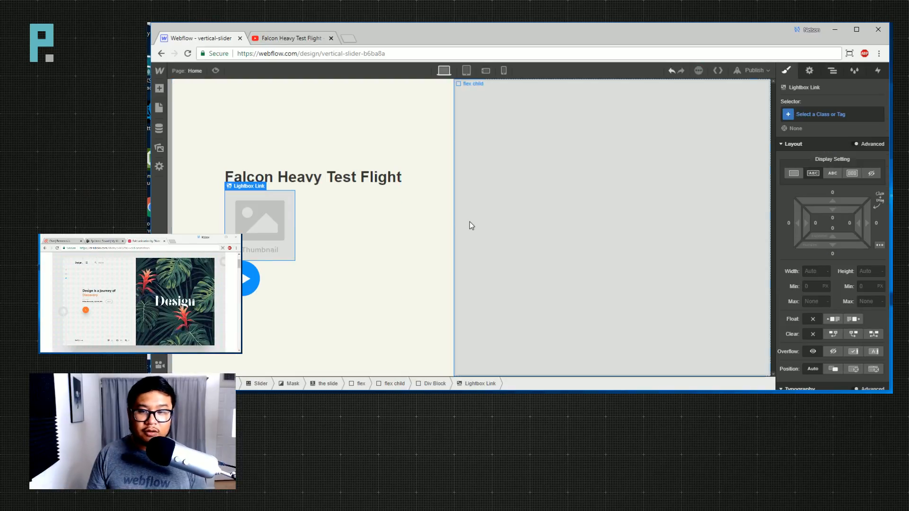
click(250, 238)
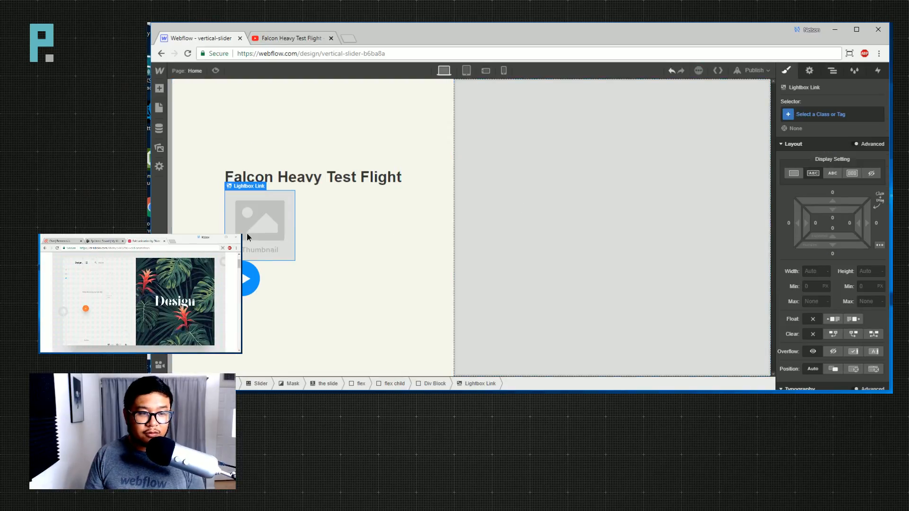
Add a Div Block inside the Lightbox Link and delete its placeholder image.
click(832, 72)
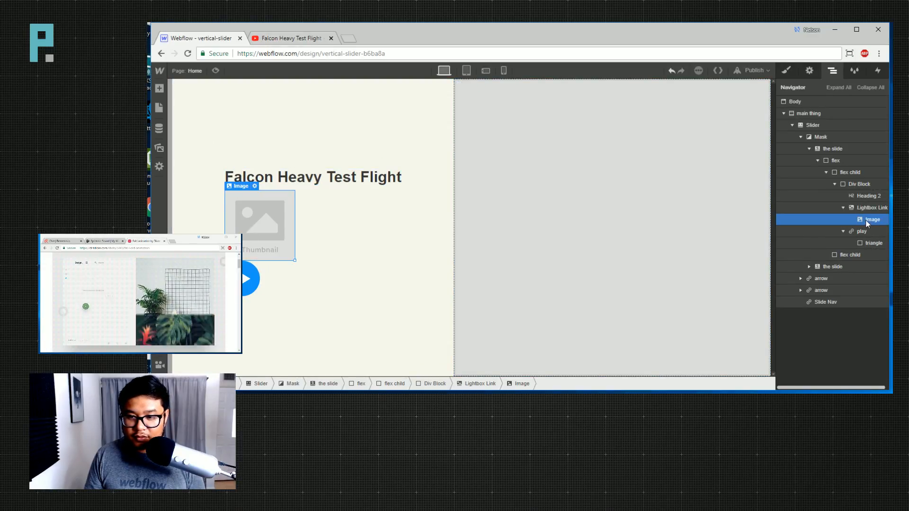
key(a)
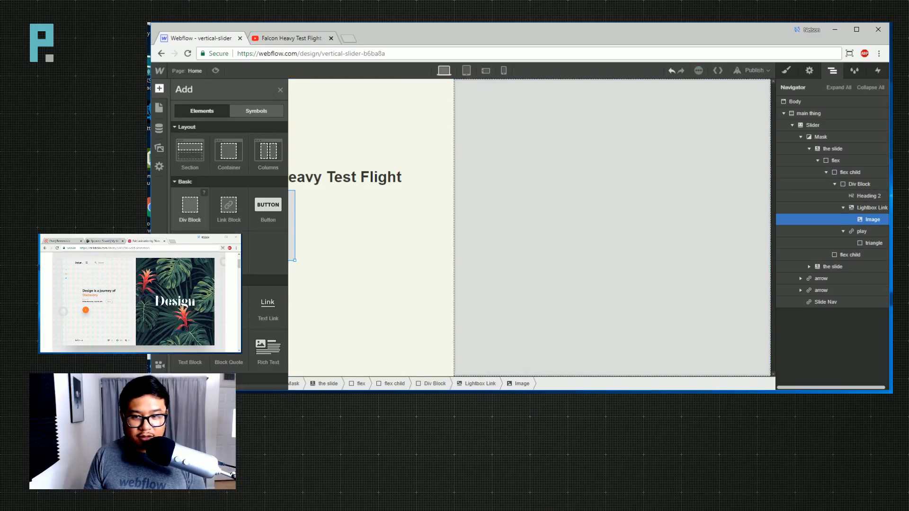
click(190, 204)
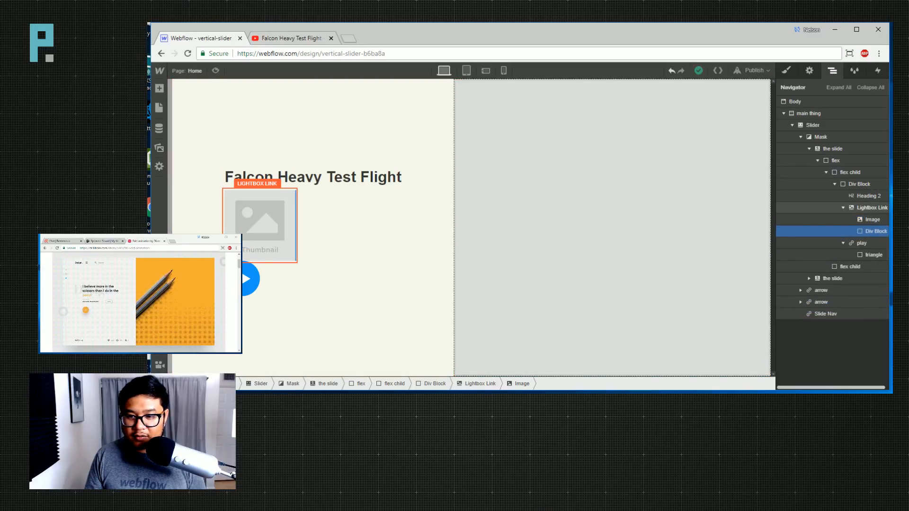
click(866, 220)
key(Delete)
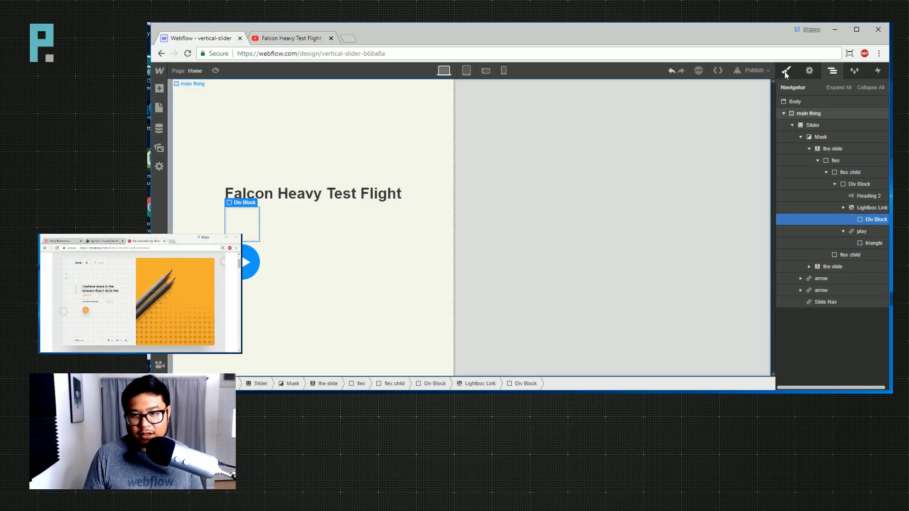
Apply the existing "play" class to the Div Block inside the Lightbox Link.
key(s)
click(823, 115)
text(play)
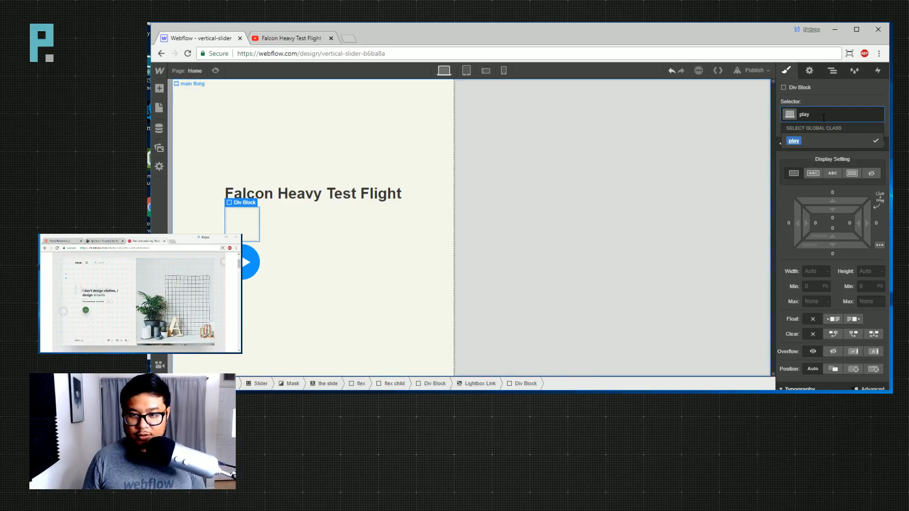
key(Return)
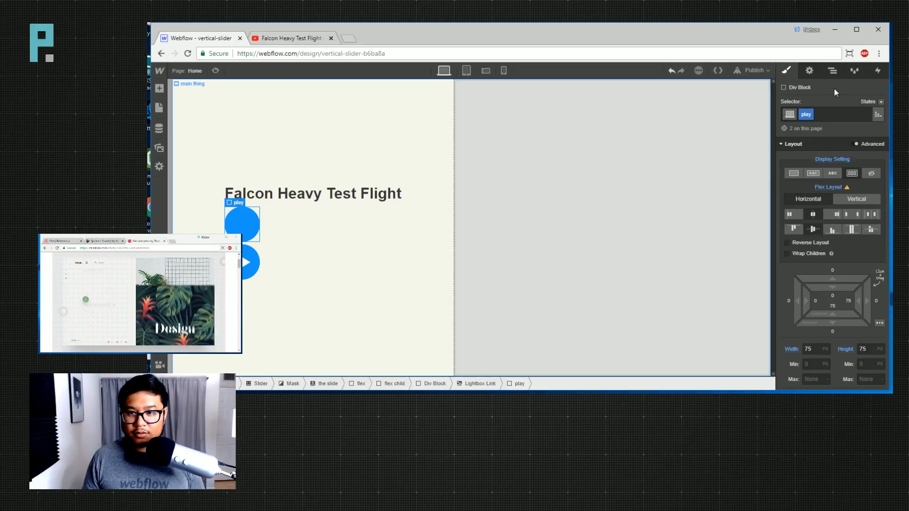
Move the triangle div into the Lightbox Link's play div and delete the old play link block.
click(834, 71)
drag(873, 243, 869, 220)
click(861, 243)
key(Delete)
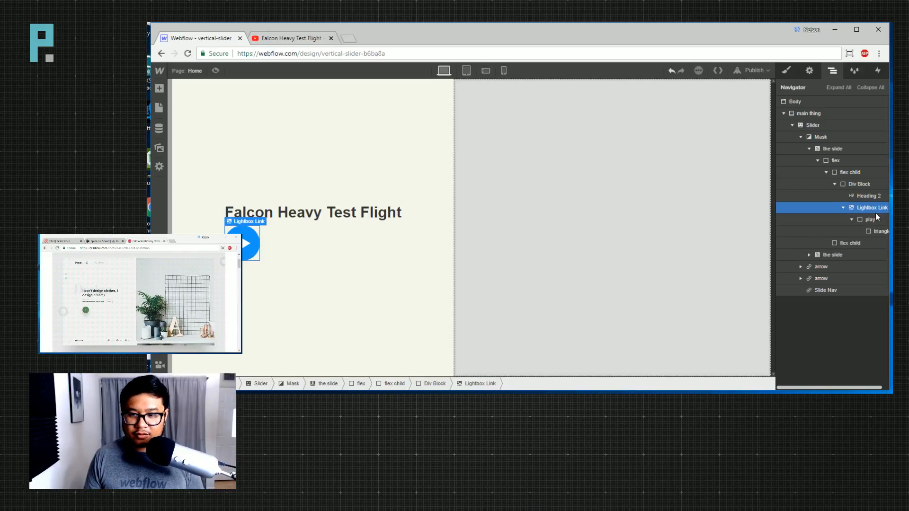
Set the Lightbox Link's media to the Falcon Heavy Test Flight YouTube video using its open tab's URL, and close that tab.
click(809, 72)
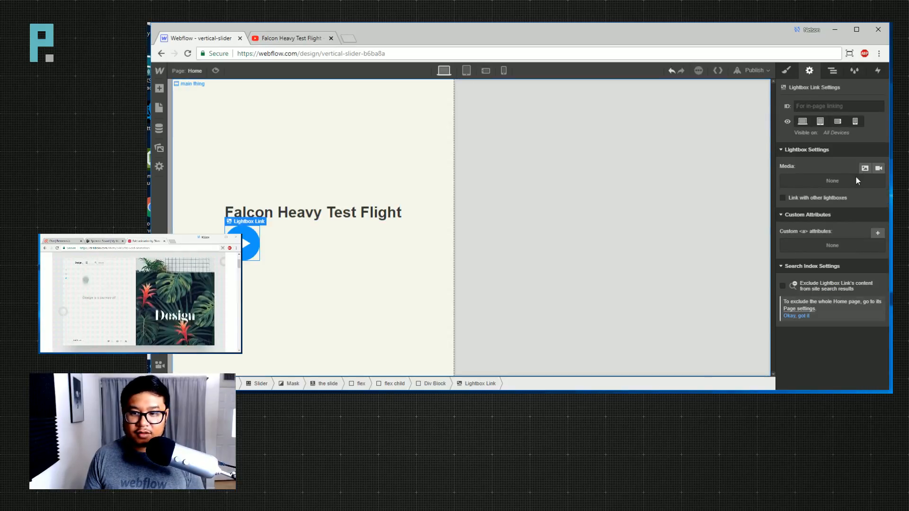
click(878, 168)
click(326, 44)
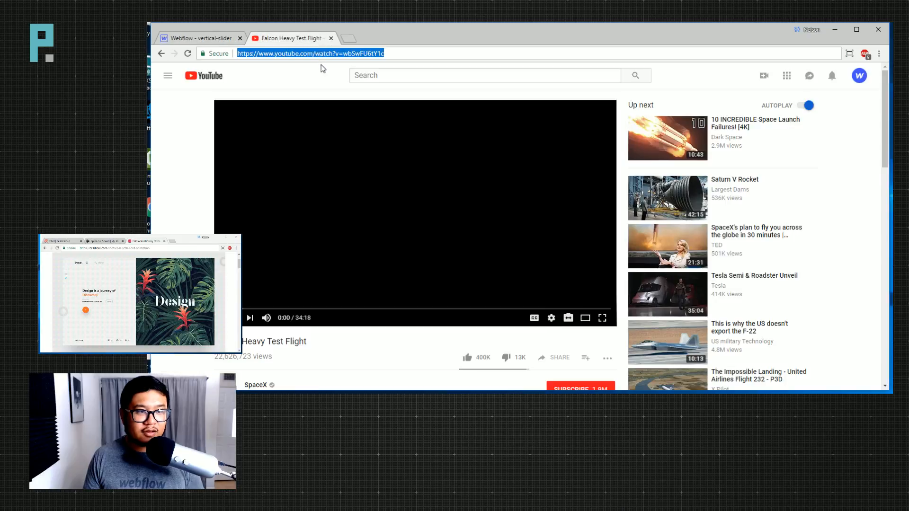
key(ctrl+w)
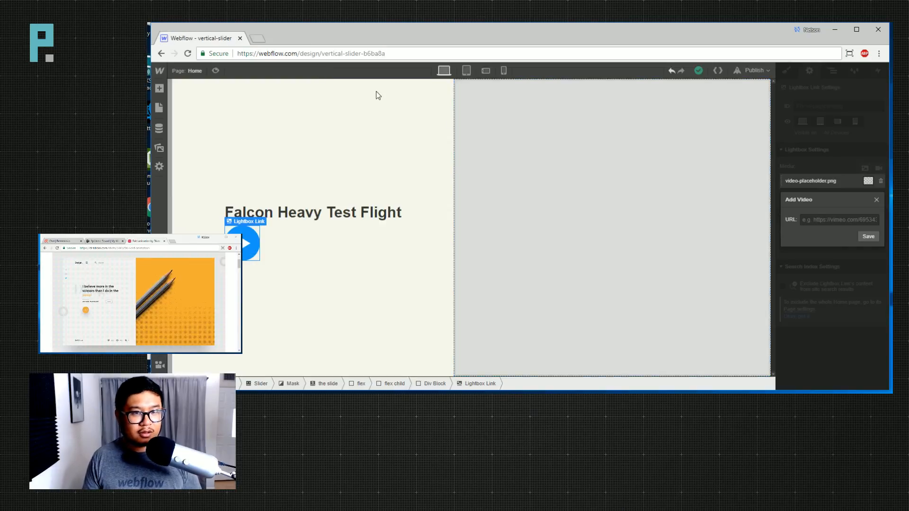
key(ctrl+v)
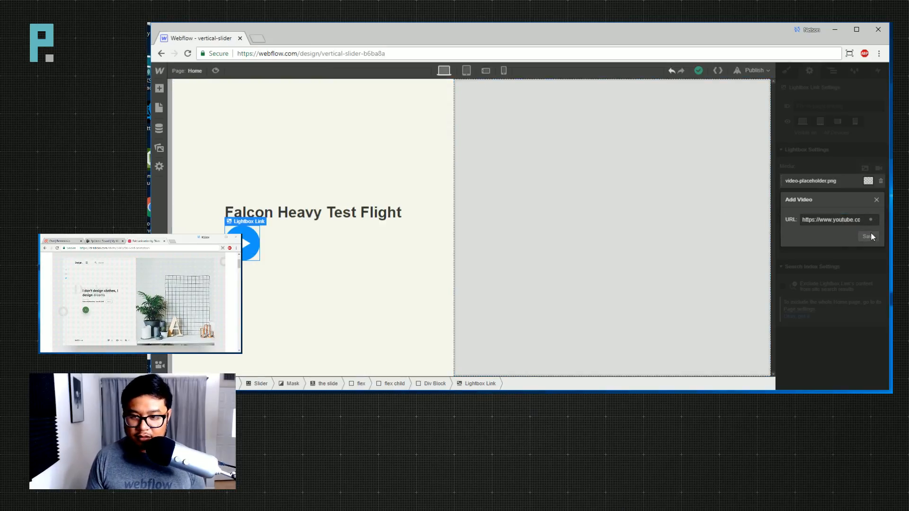
click(869, 236)
Preview the page, open and close the play button's video lightbox, and return to the designer.
click(337, 255)
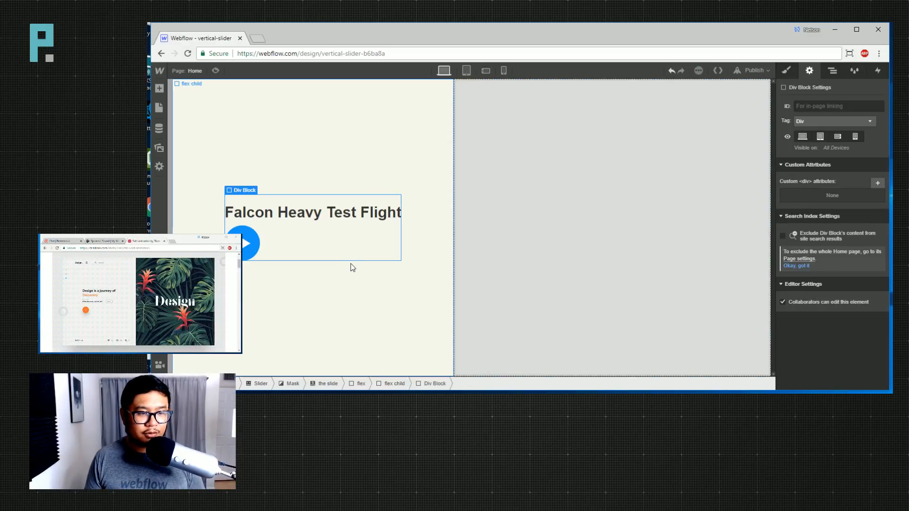
click(216, 71)
click(266, 249)
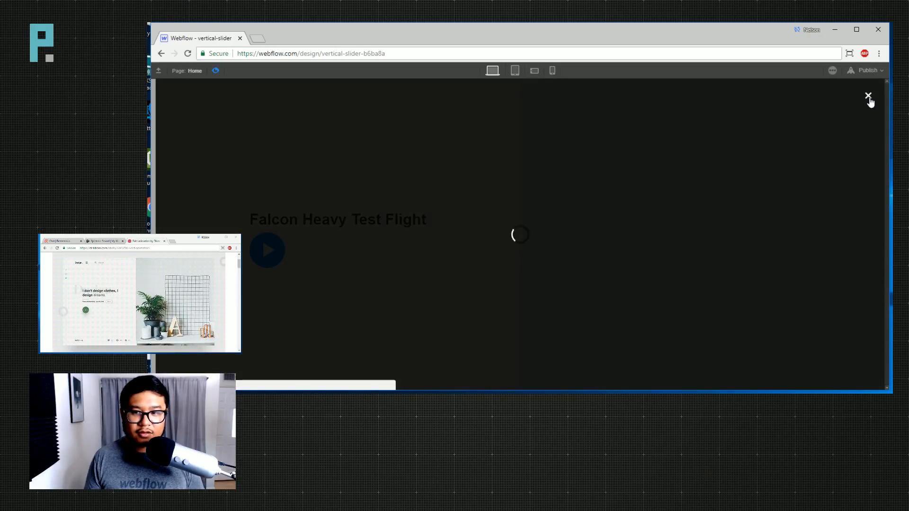
click(868, 97)
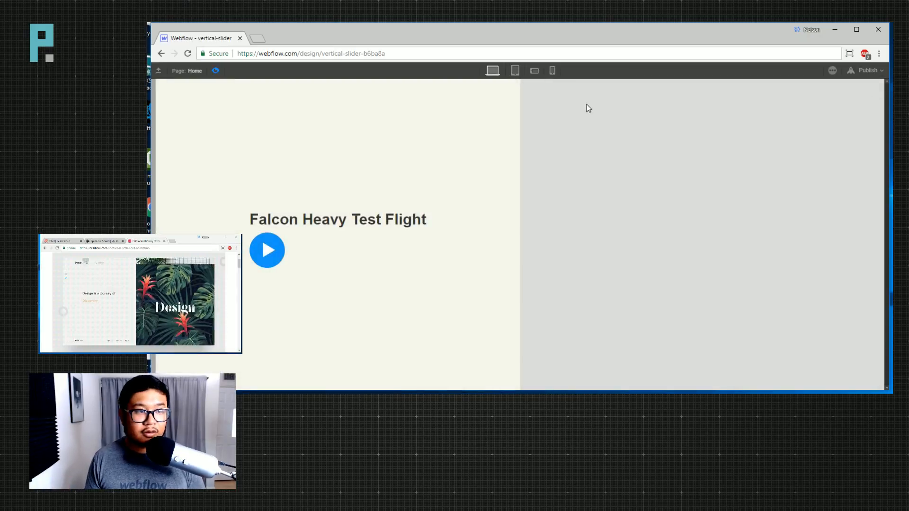
click(215, 71)
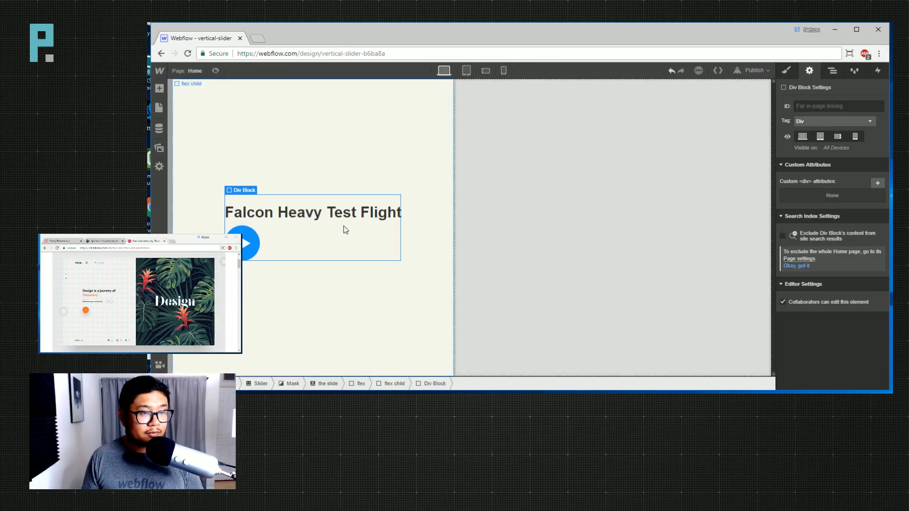
Add the new combo class "col 2 - 1" to the empty gray flex child column of the slide.
click(411, 288)
click(520, 233)
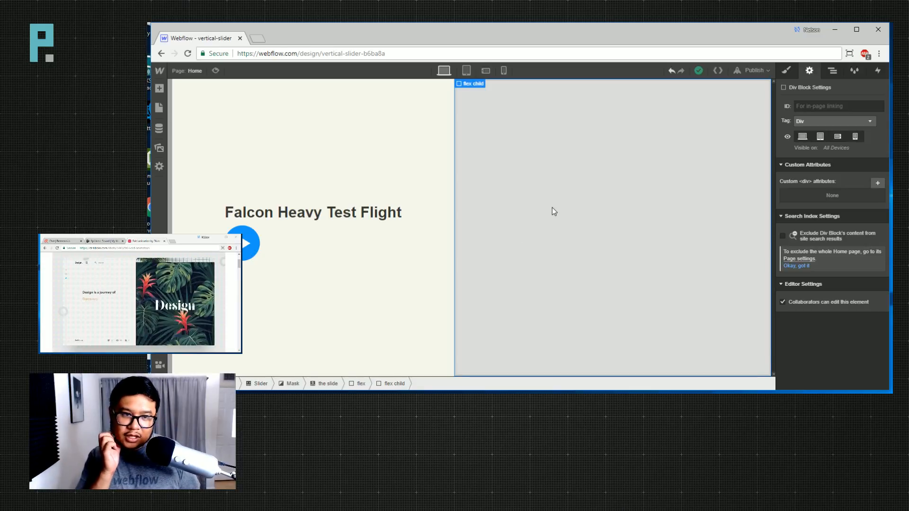
click(786, 71)
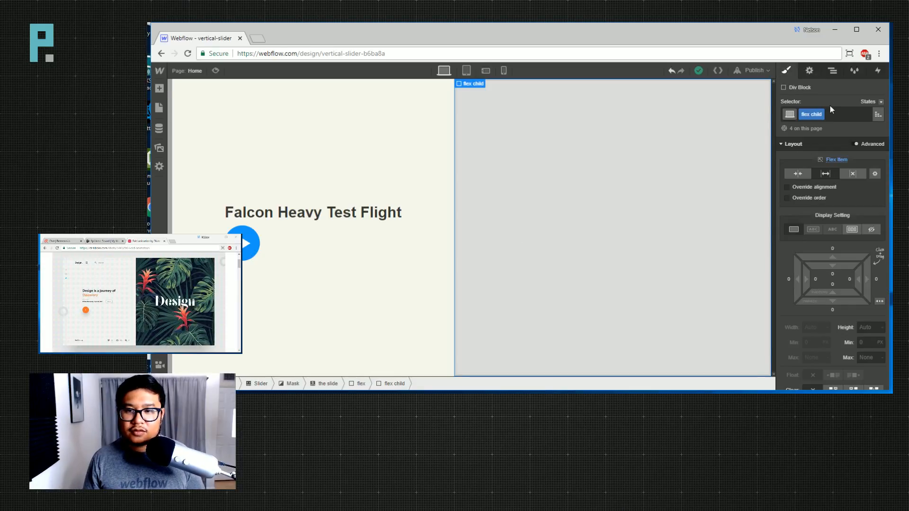
click(831, 116)
text(col 2 - 1)
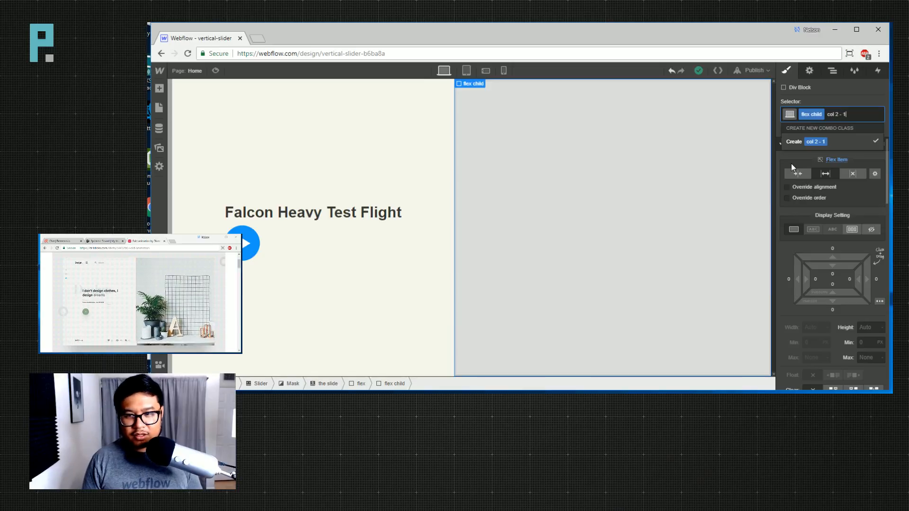
key(Return)
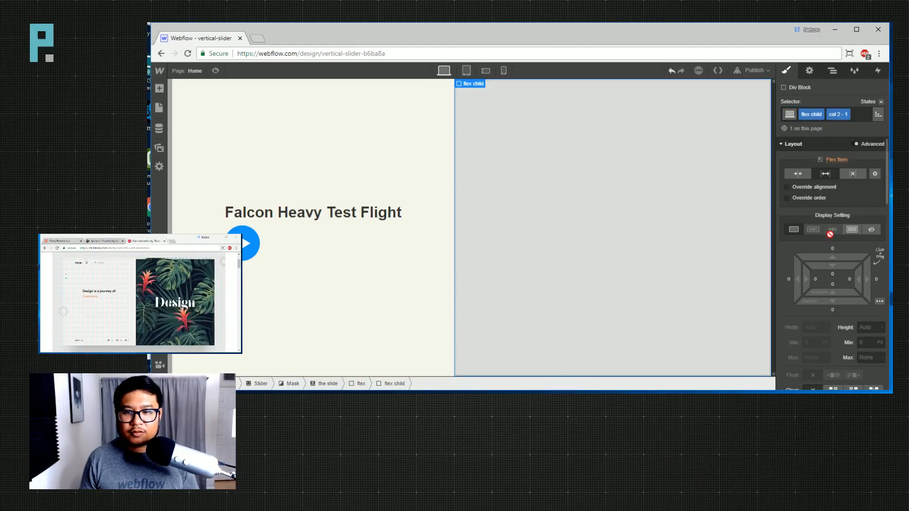
Give the col 2 - 1 column the SpaceX rocket launch photo as a background, using cover size, left-center position and no tiling.
scroll(828, 258, down, 10)
scroll(828, 259, down, 3)
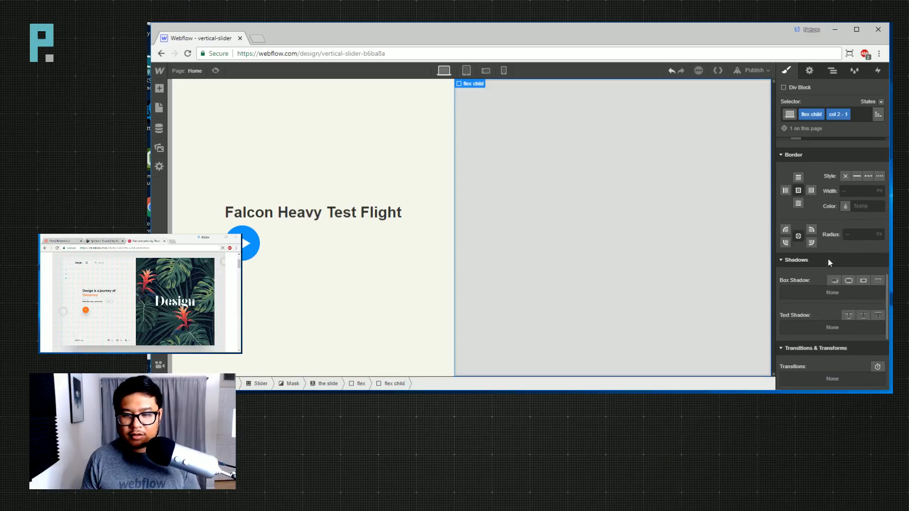
scroll(828, 259, up, 3)
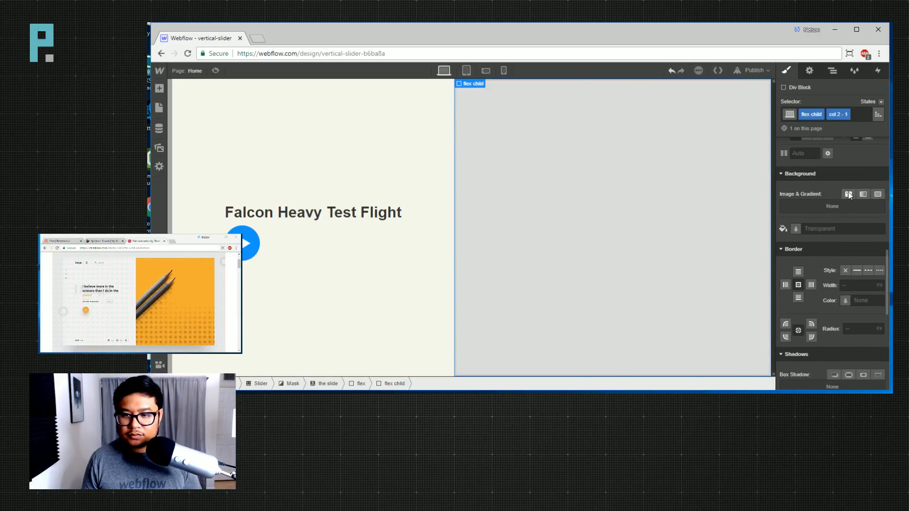
click(849, 195)
click(839, 155)
click(200, 143)
click(871, 235)
click(800, 300)
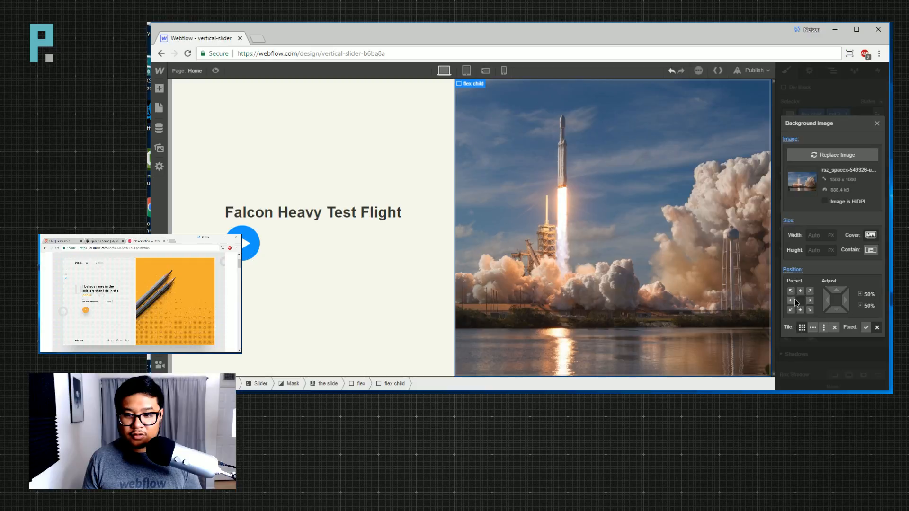
click(792, 301)
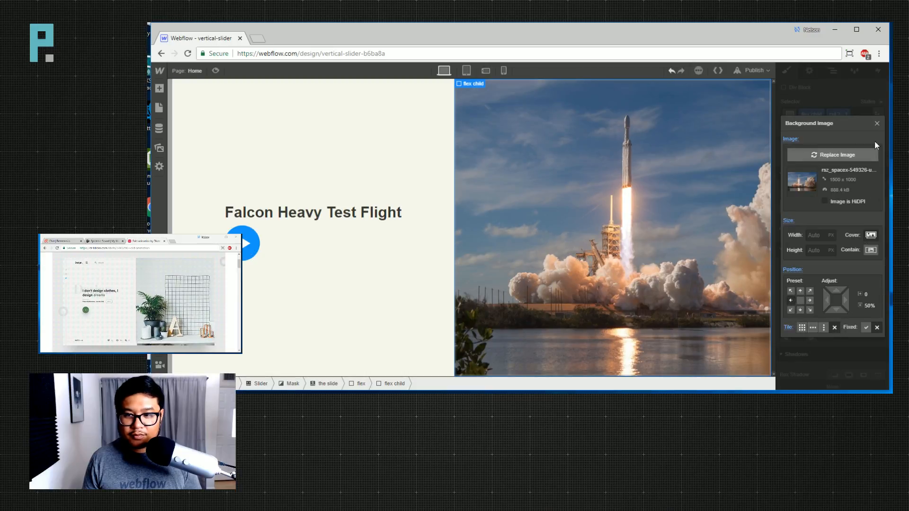
click(877, 124)
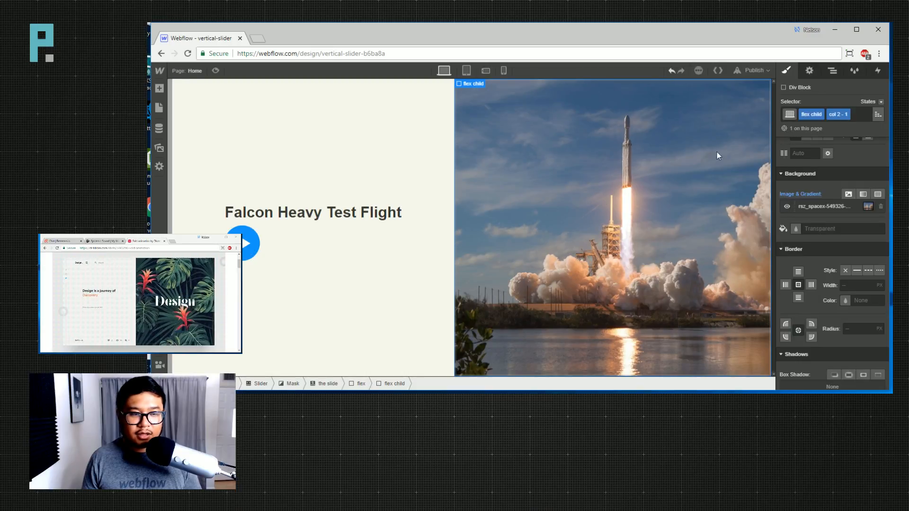
Set the Body (All Pages) font to Montserrat with weight 100 - Thin.
click(336, 219)
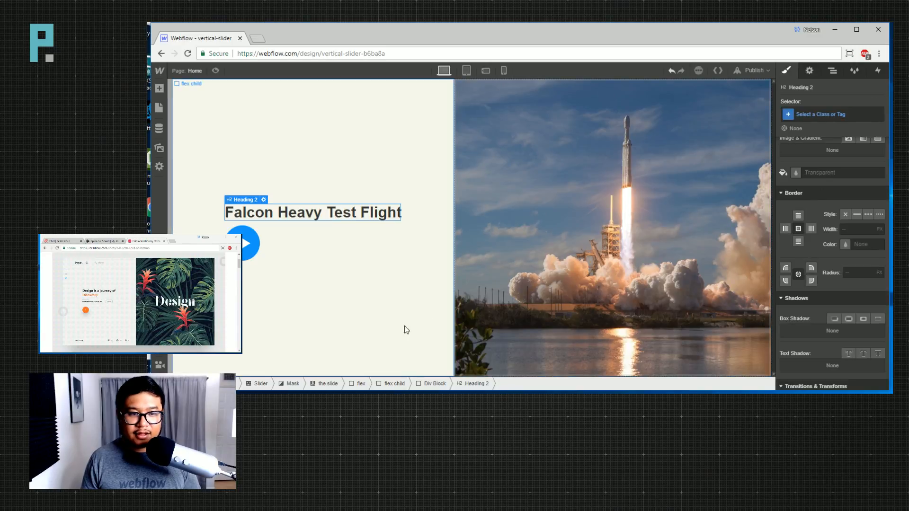
click(396, 308)
click(877, 114)
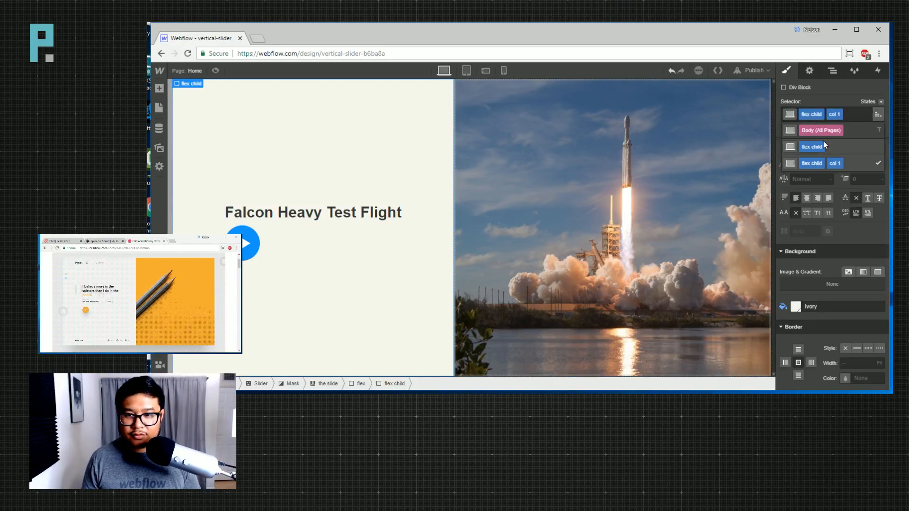
click(825, 134)
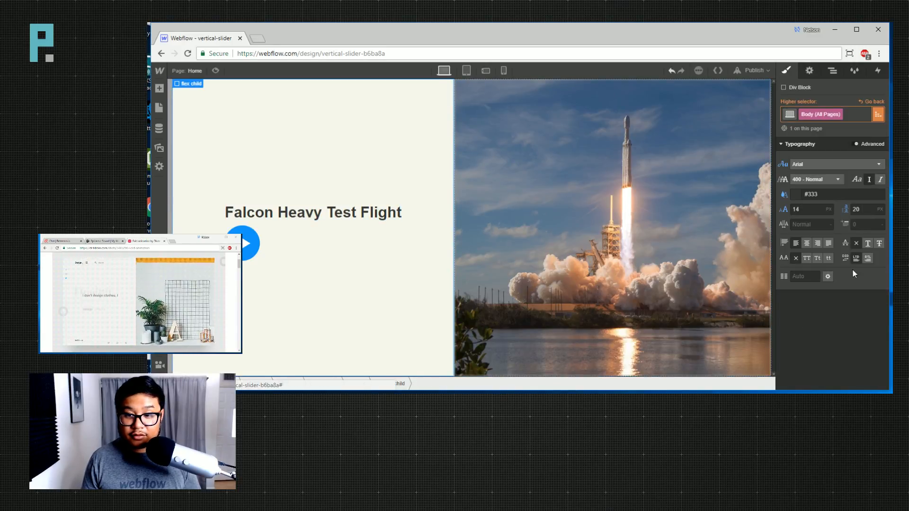
click(810, 165)
scroll(842, 240, down, 3)
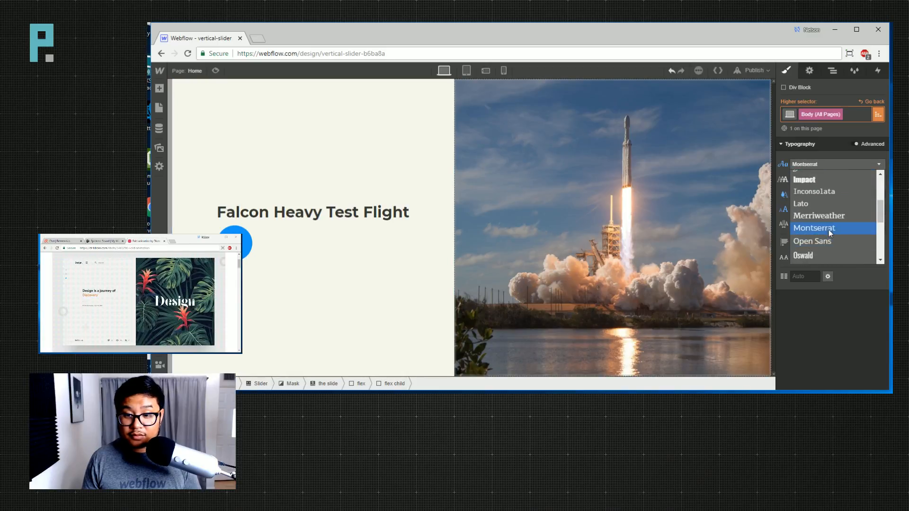
click(827, 227)
click(823, 180)
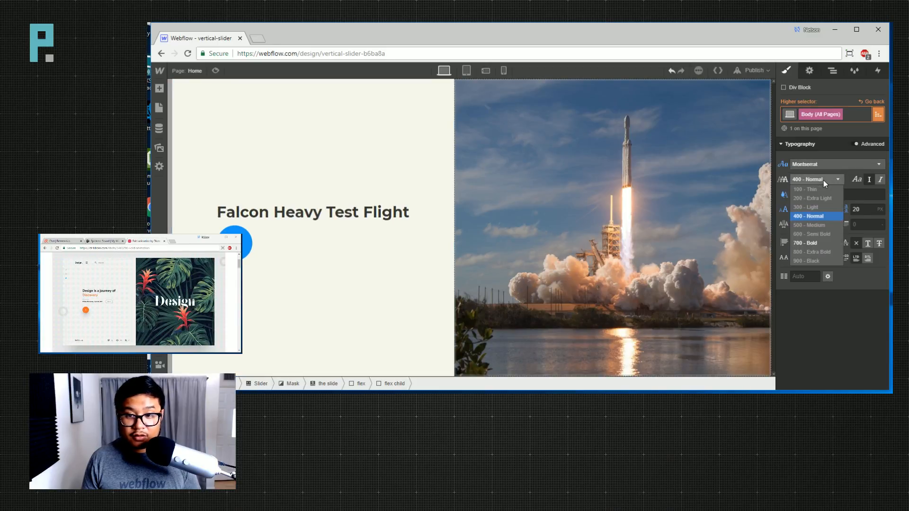
click(814, 189)
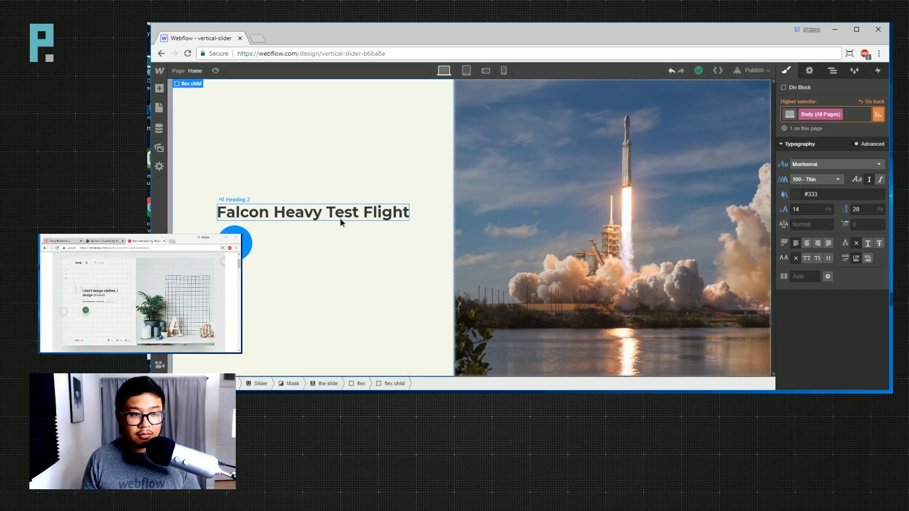
Style the Falcon Heavy Test Flight heading with weight 300 - Light, 38 px font size and 44 px line height.
scroll(826, 287, down, 5)
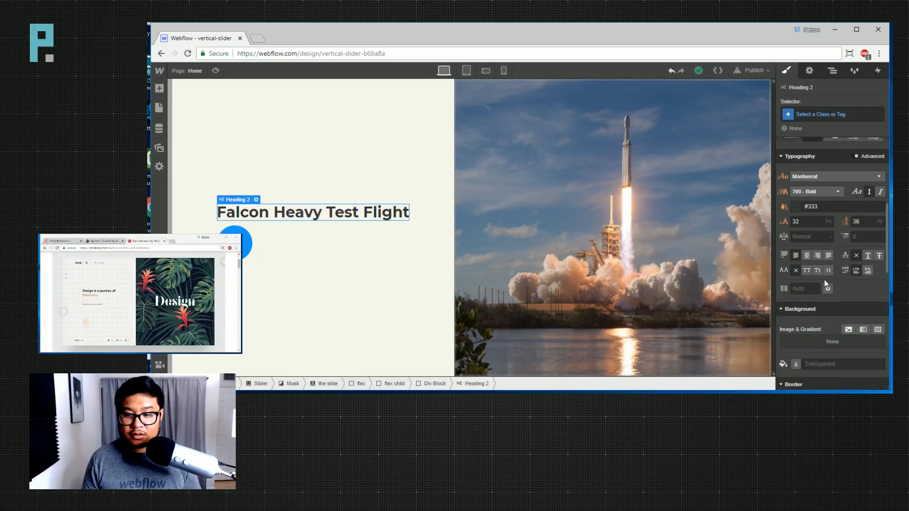
click(817, 190)
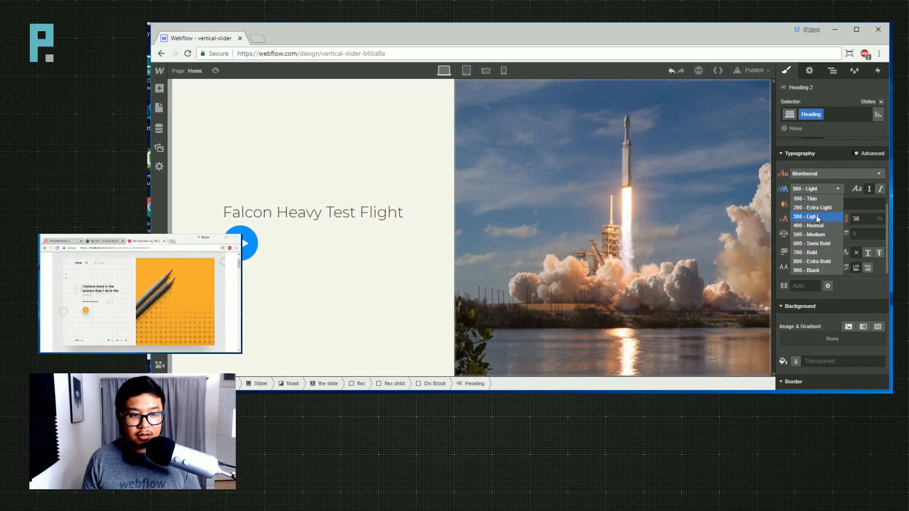
click(818, 217)
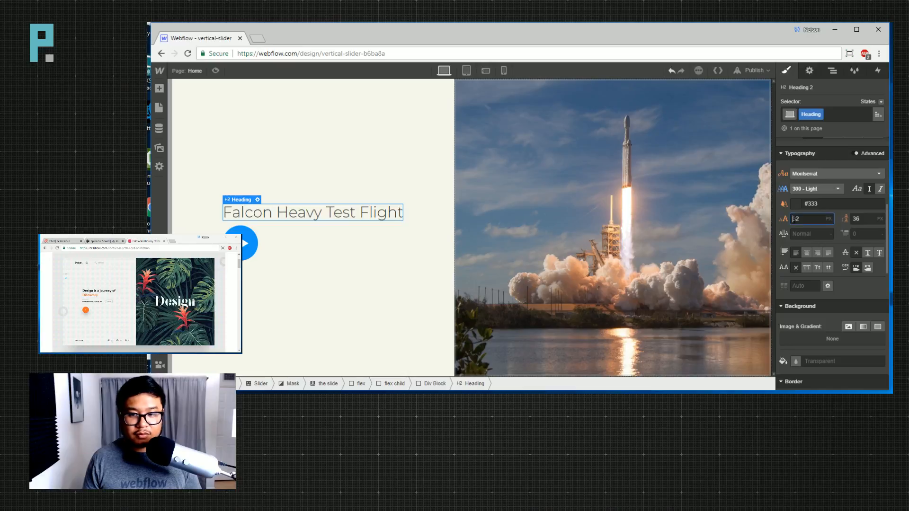
text(4)
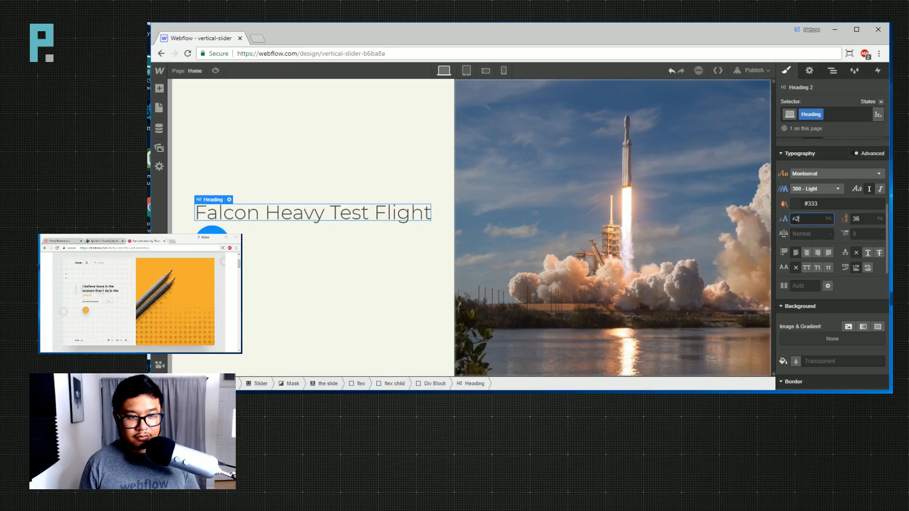
key(Down)
key(Down)
key(Down)
key(Down)
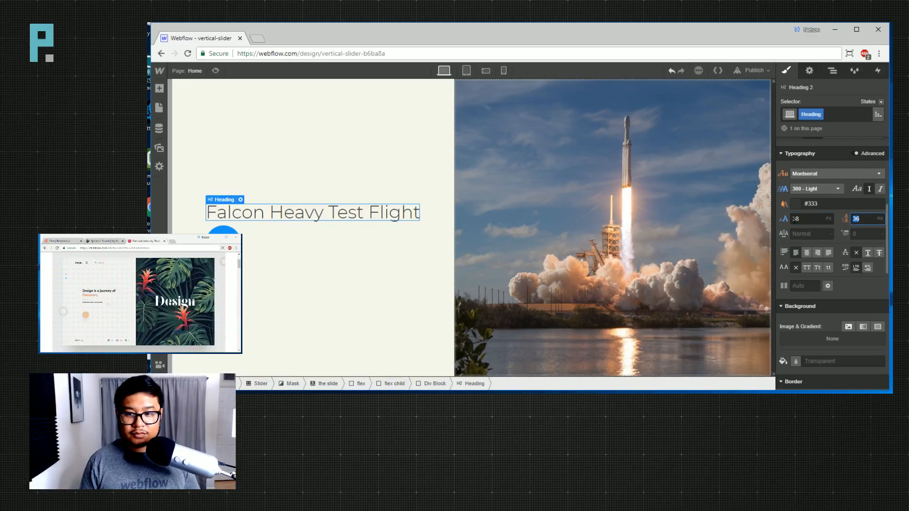
text(46)
key(Down)
key(Down)
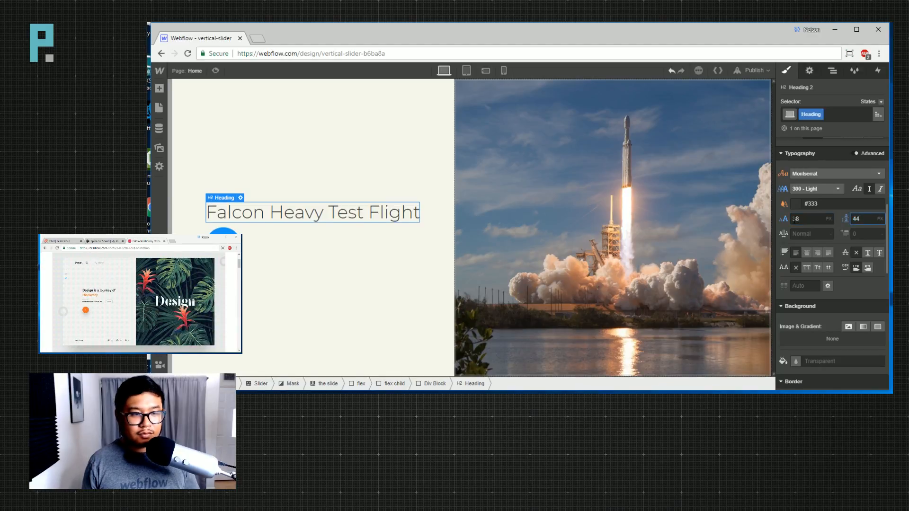
Insert a Text Block directly below the Falcon Heavy Test Flight heading.
click(288, 220)
key(a)
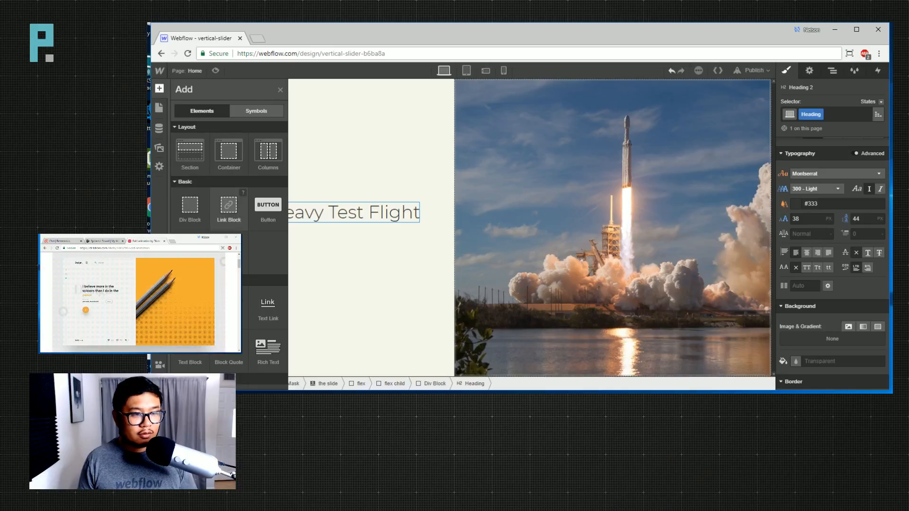
click(189, 351)
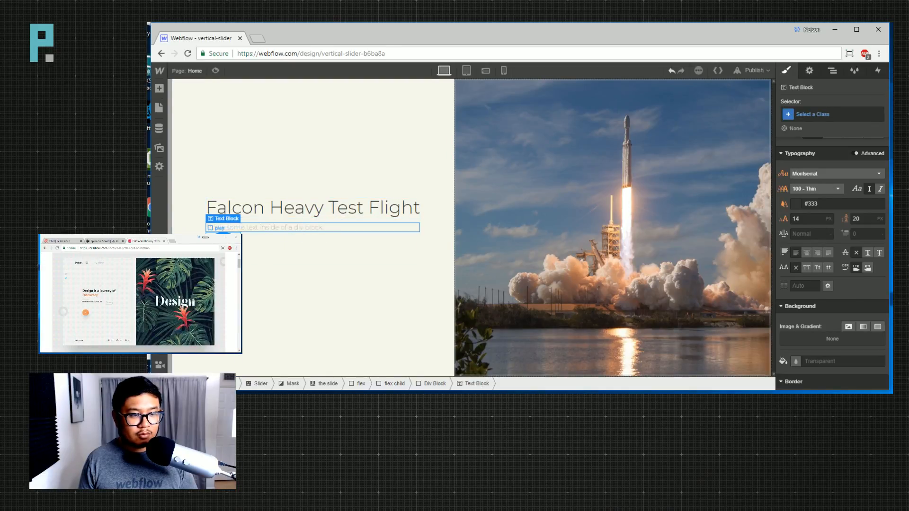
Give the play button's Lightbox Link a 40 px top margin.
click(219, 227)
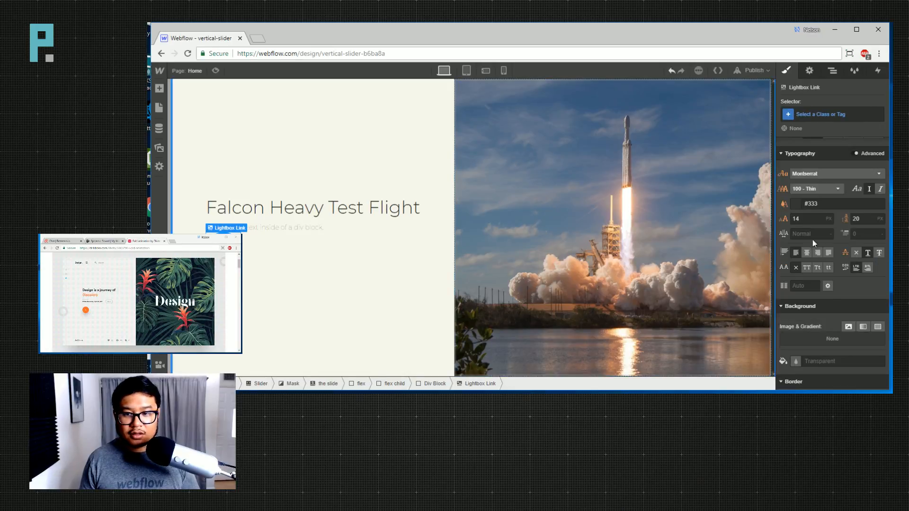
scroll(828, 217, up, 5)
drag(834, 200, 837, 144)
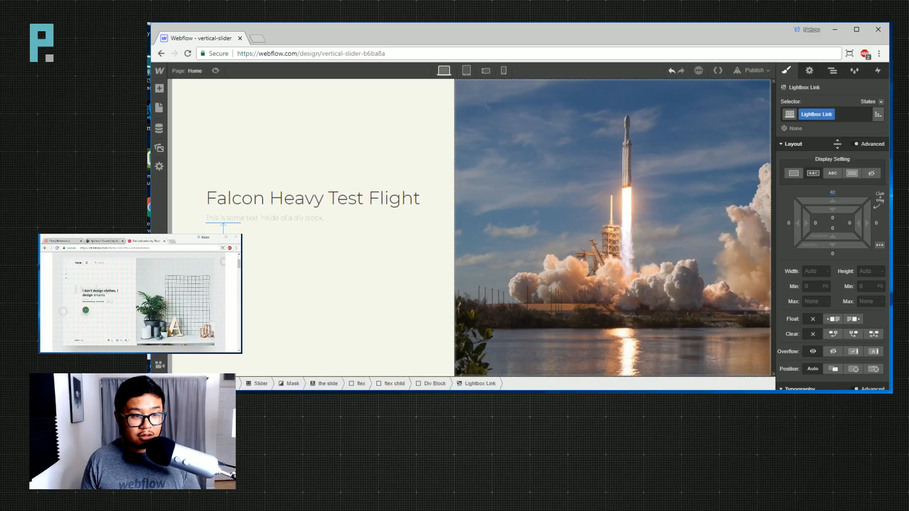
Replace the placeholder text under the heading with "Is there life on Mars?" - David Bowie, keeping the quotation marks around the question.
click(312, 218)
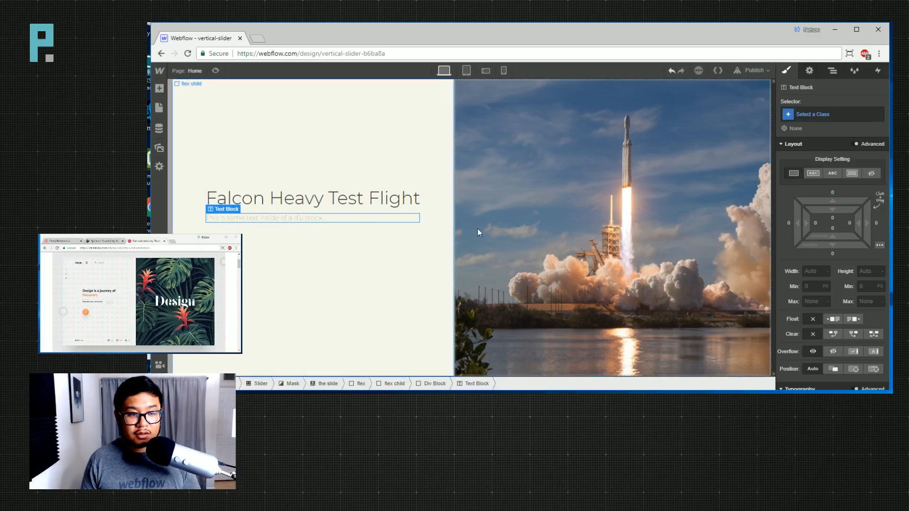
double_click(290, 220)
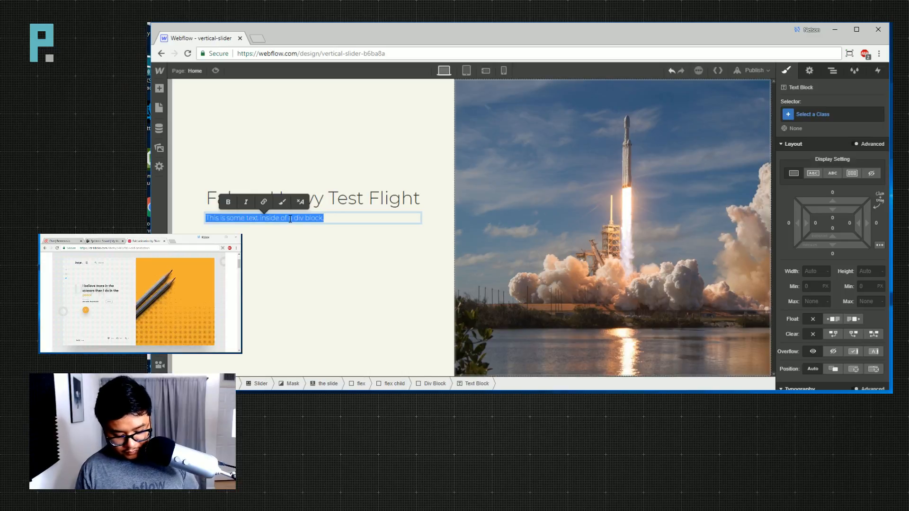
text(Is there life on Mars?)
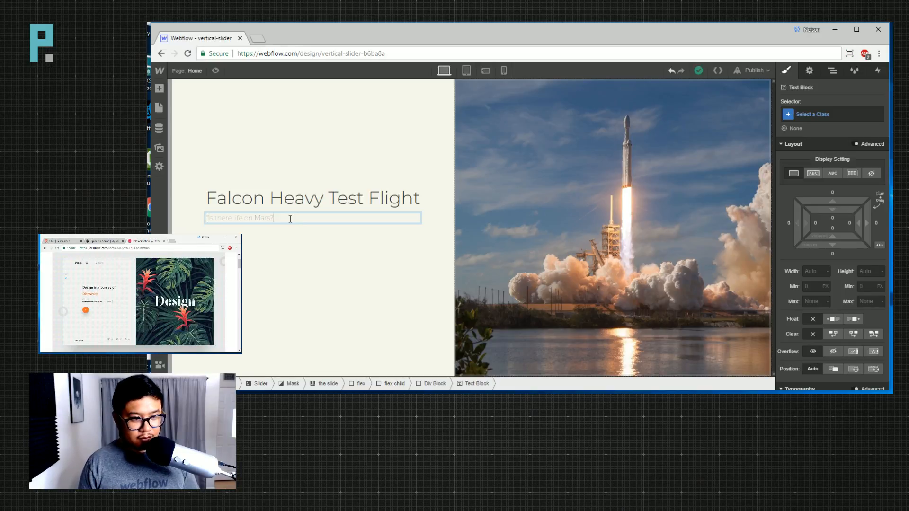
text(" - David B)
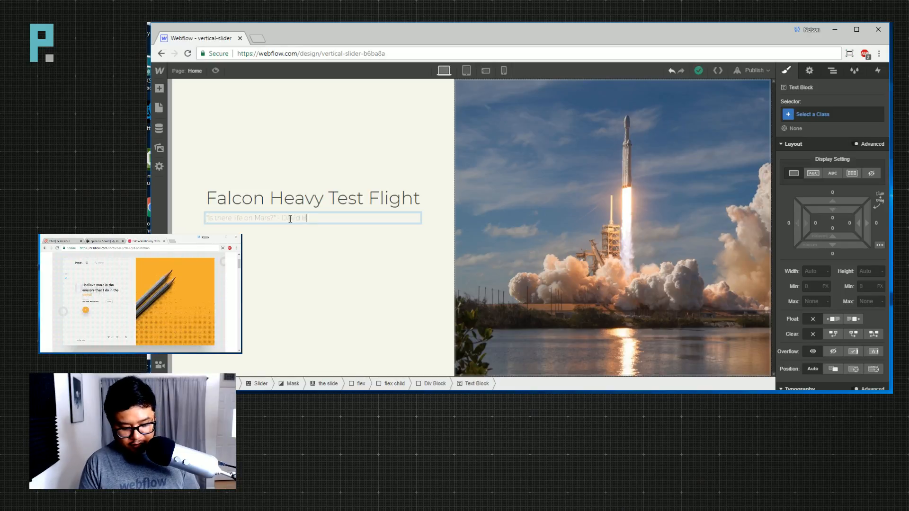
text(owie)
key(Escape)
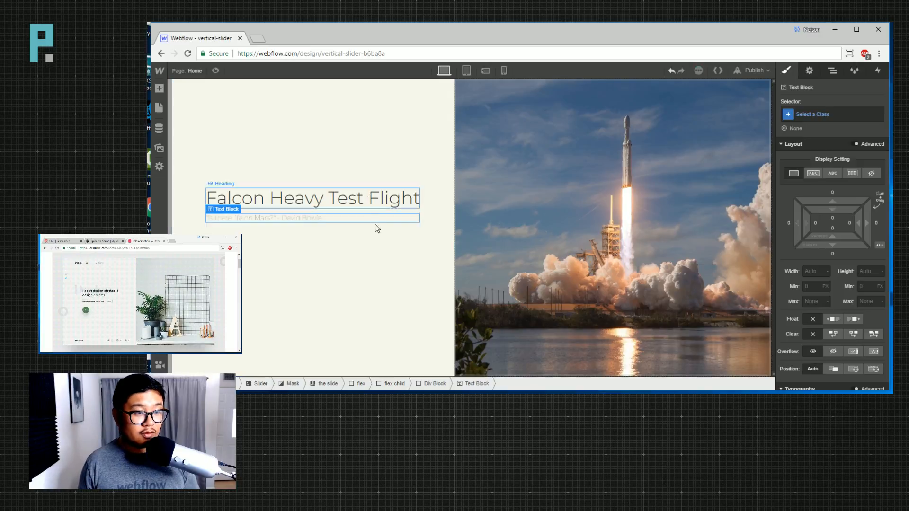
Set the quote Text Block's font weight to 500 - Medium.
scroll(805, 265, down, 4)
click(809, 235)
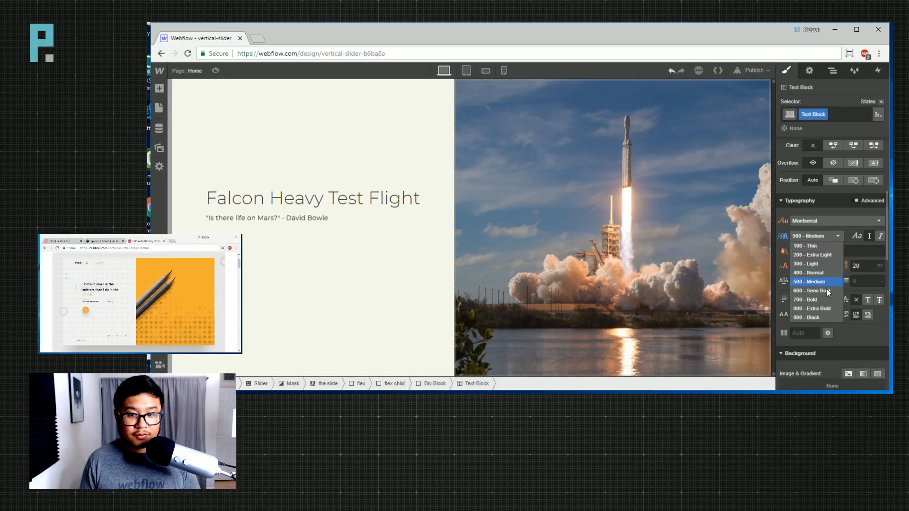
click(819, 282)
Set the Falcon Heavy Test Flight heading's font weight to 400 - Normal.
click(369, 204)
click(803, 234)
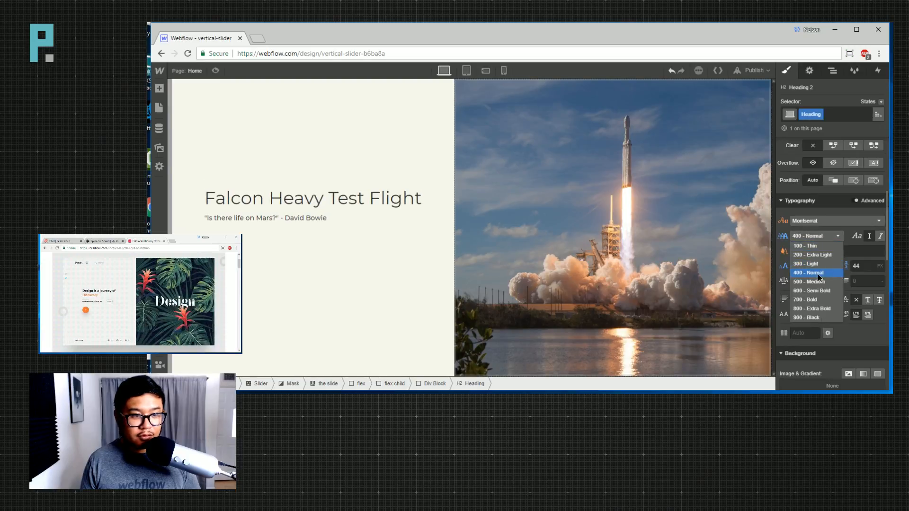
click(818, 273)
Set the quote Text Block's font weight to 300 - Light and reduce its text color opacity to about 41%.
click(311, 220)
click(803, 237)
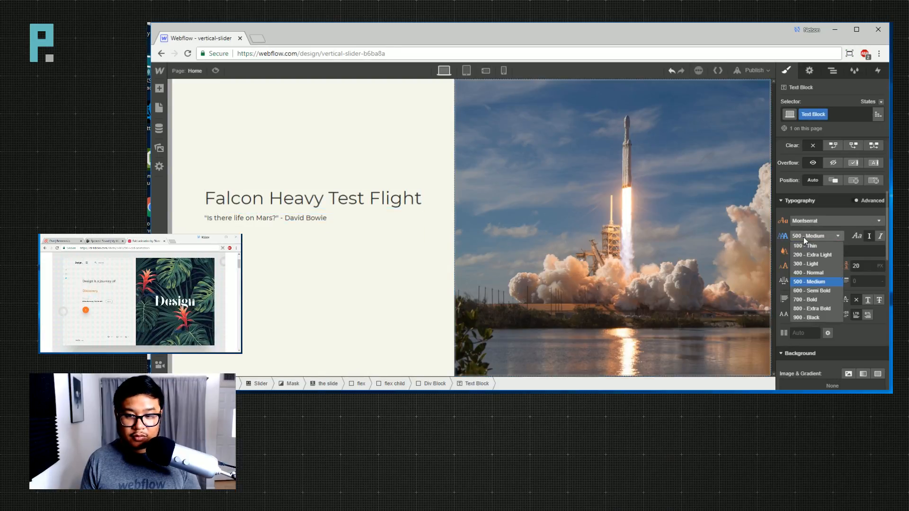
click(819, 265)
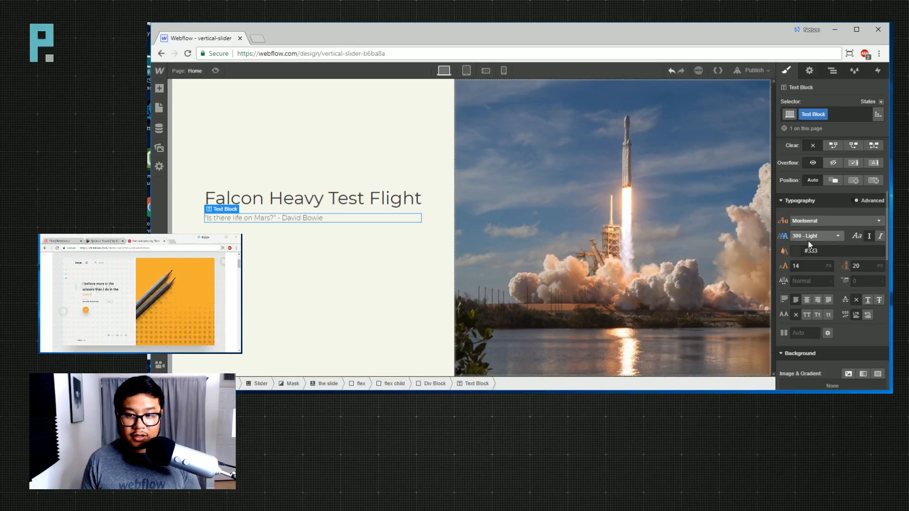
click(828, 249)
drag(877, 117, 871, 151)
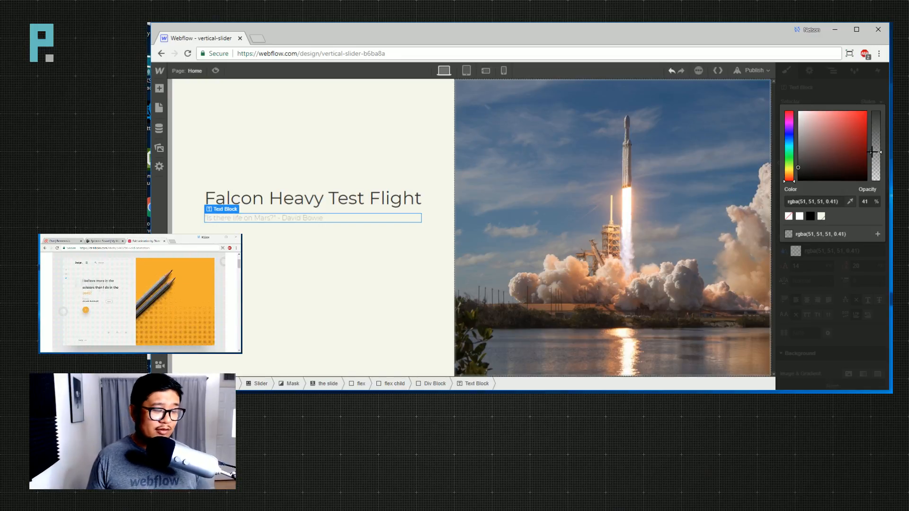
Replace the second slide's flex block with a copy of the first slide's flex block.
click(311, 255)
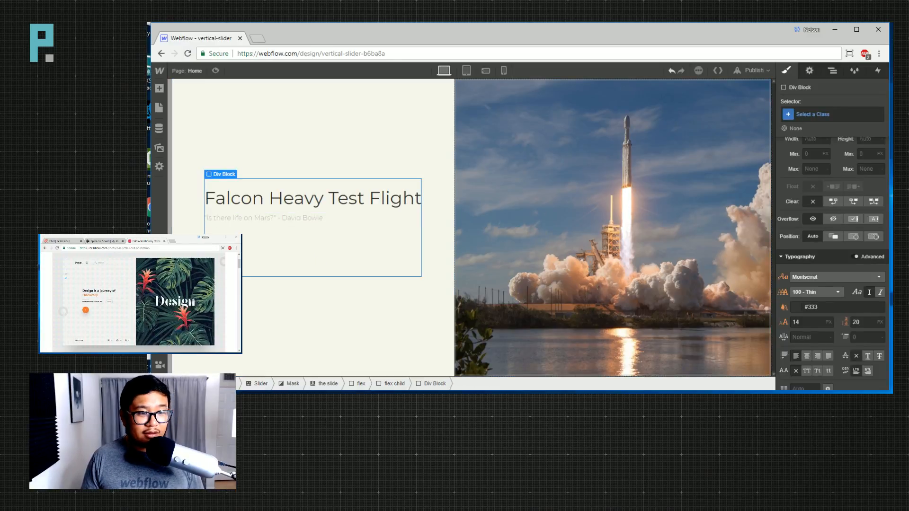
click(585, 242)
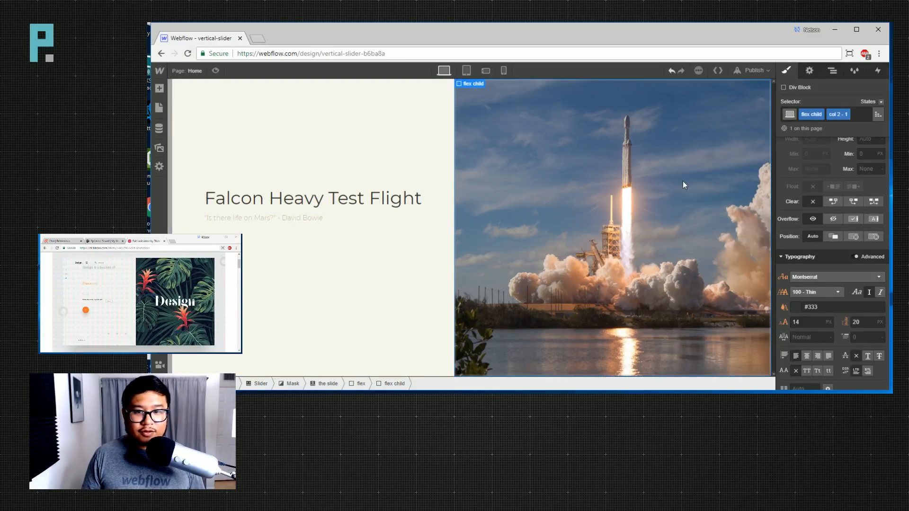
click(832, 70)
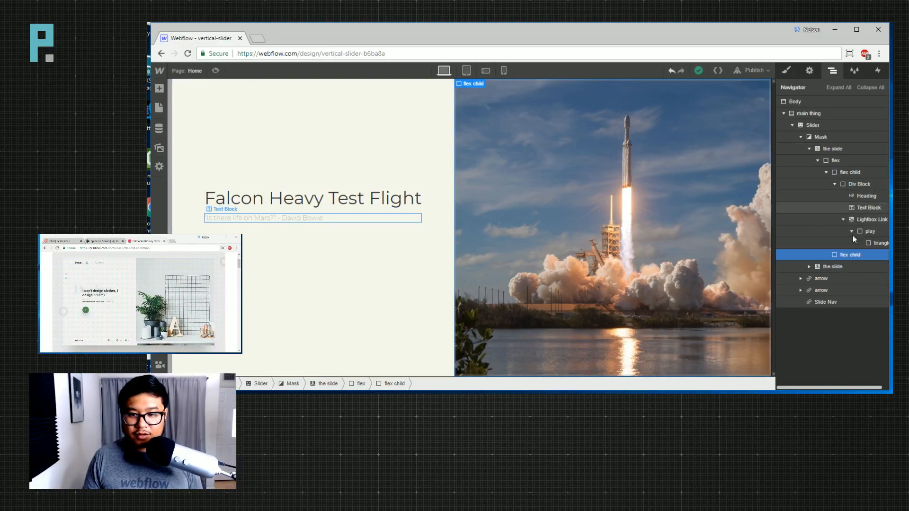
click(809, 266)
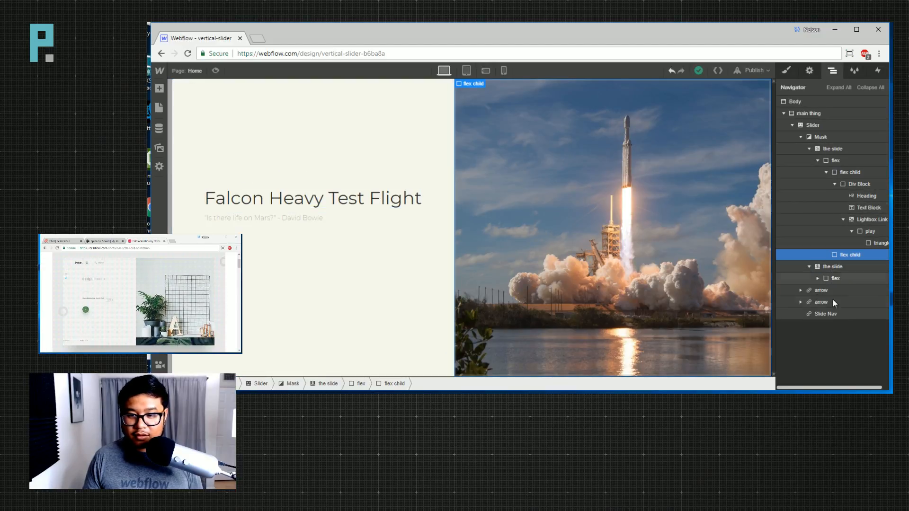
click(836, 162)
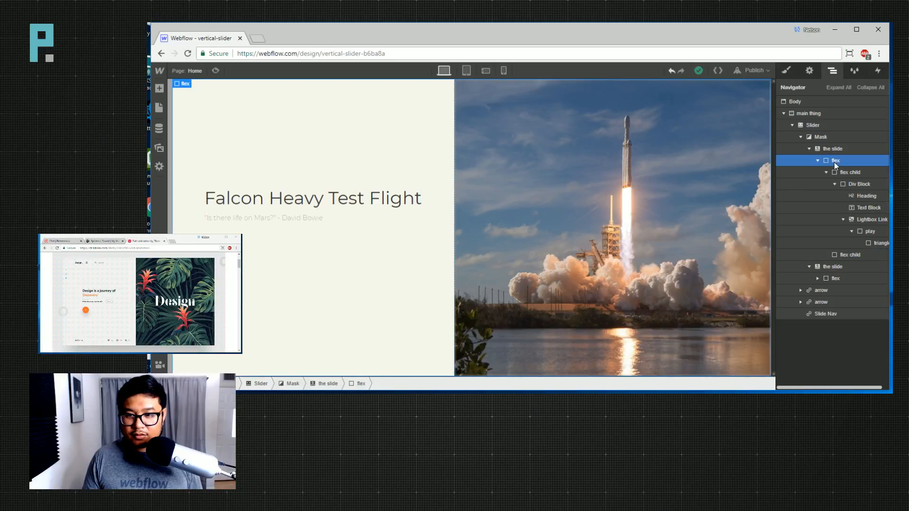
click(839, 278)
key(Delete)
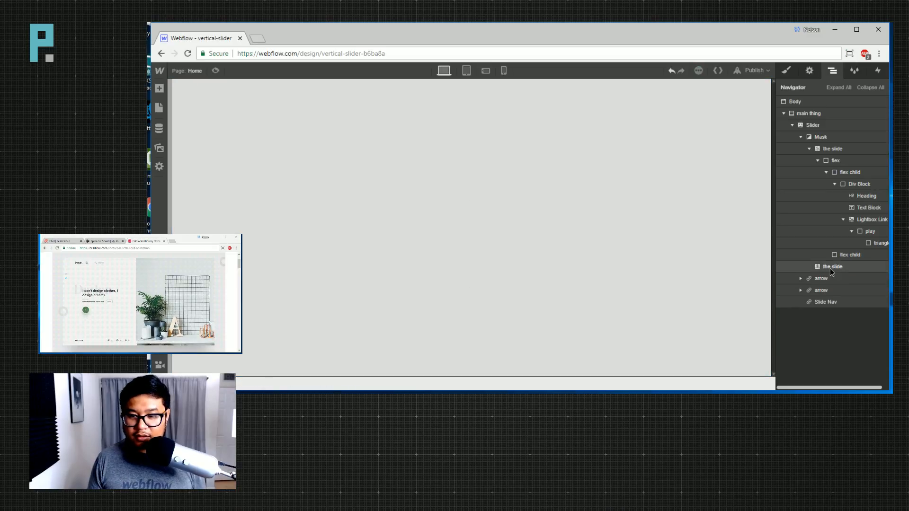
click(831, 268)
key(ctrl+z)
click(835, 279)
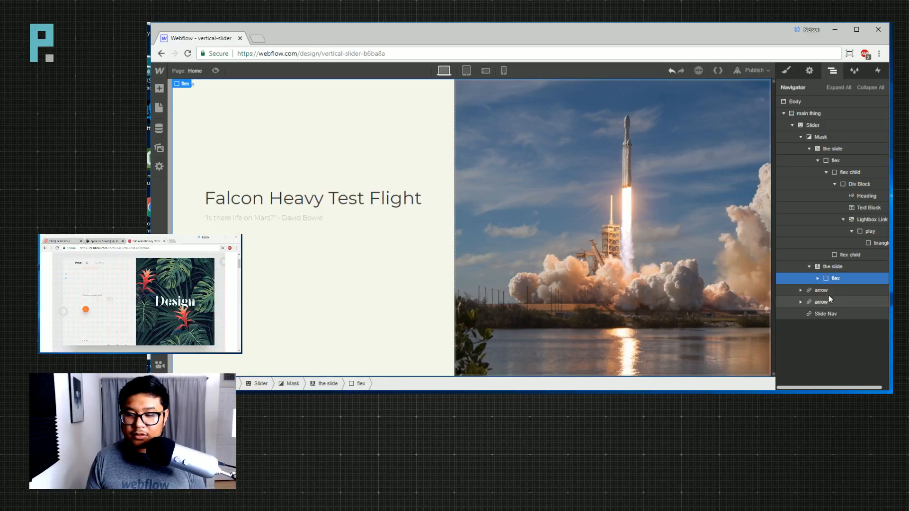
Replace the col 2 - 1 class on the second slide's photo column with a new combo class named col 2 - 2.
click(640, 235)
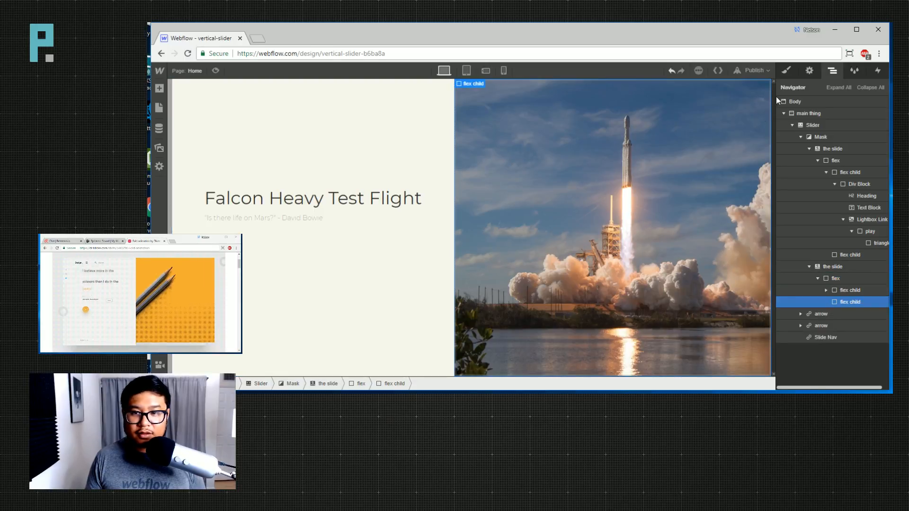
key(s)
click(848, 118)
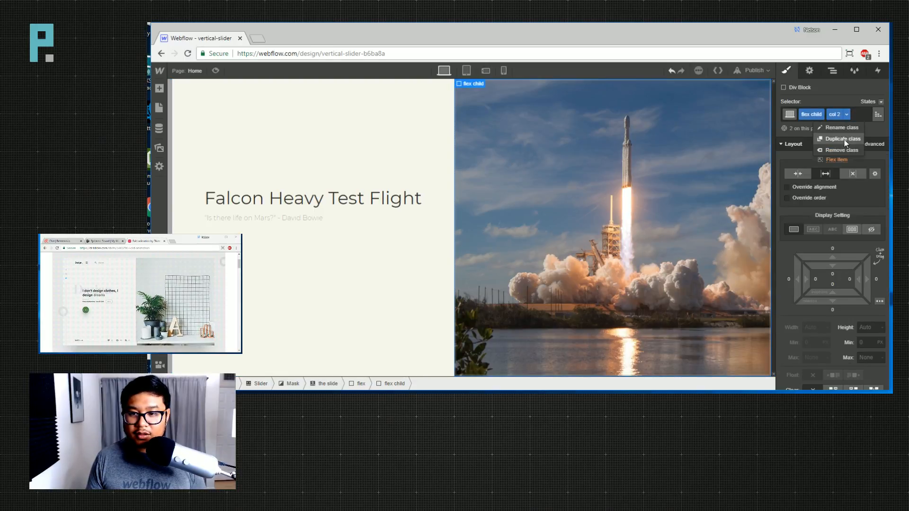
click(844, 140)
click(839, 115)
text(col 2 - 2)
key(Return)
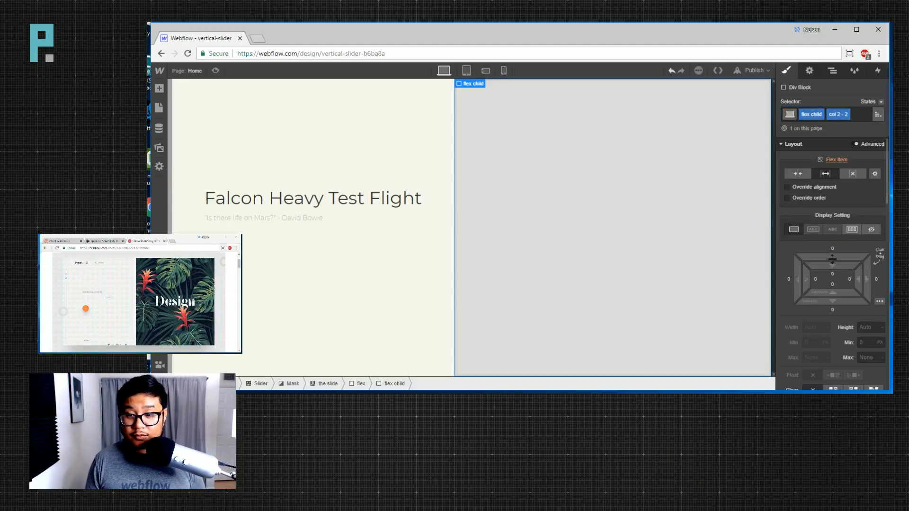
Add a background image to the second slide's photo column, using the photo of the Earth's curved horizon.
scroll(827, 235, down, 5)
scroll(833, 306, down, 4)
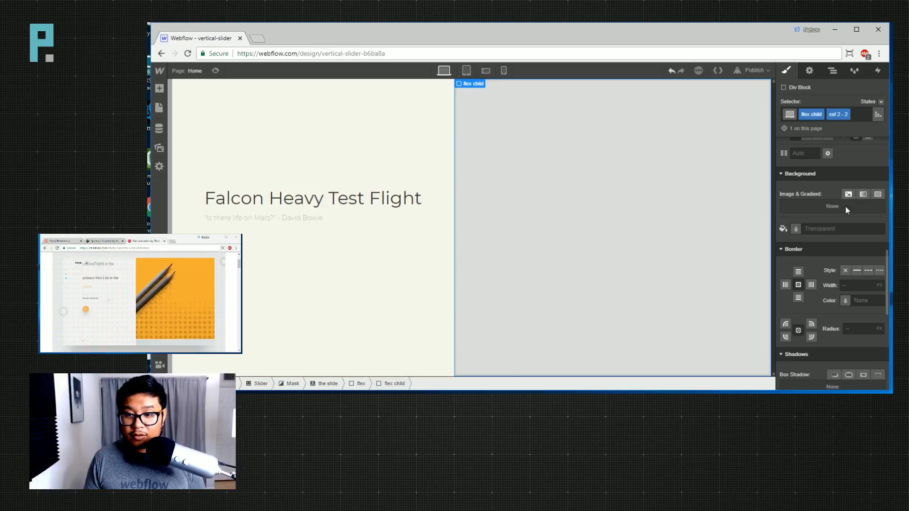
click(845, 204)
click(832, 155)
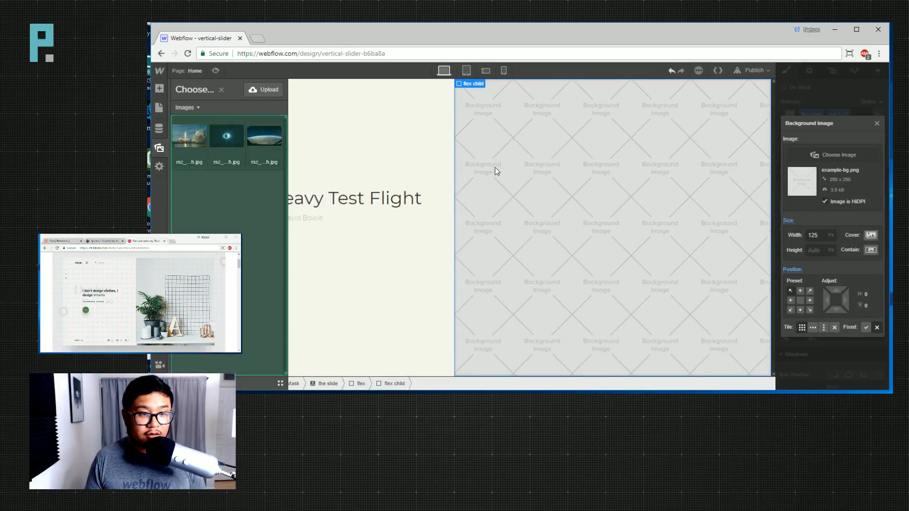
click(230, 138)
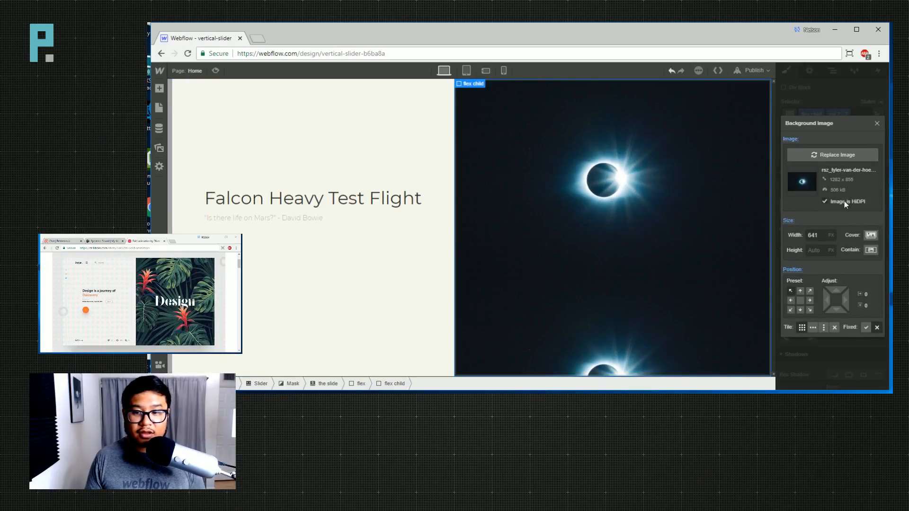
click(855, 155)
click(258, 136)
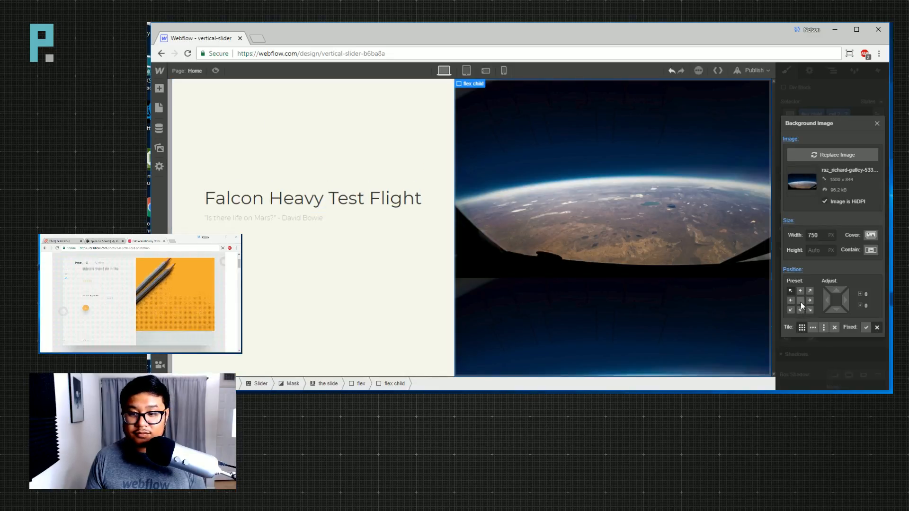
Size the Earth background image to cover the column and position it at the center.
click(872, 236)
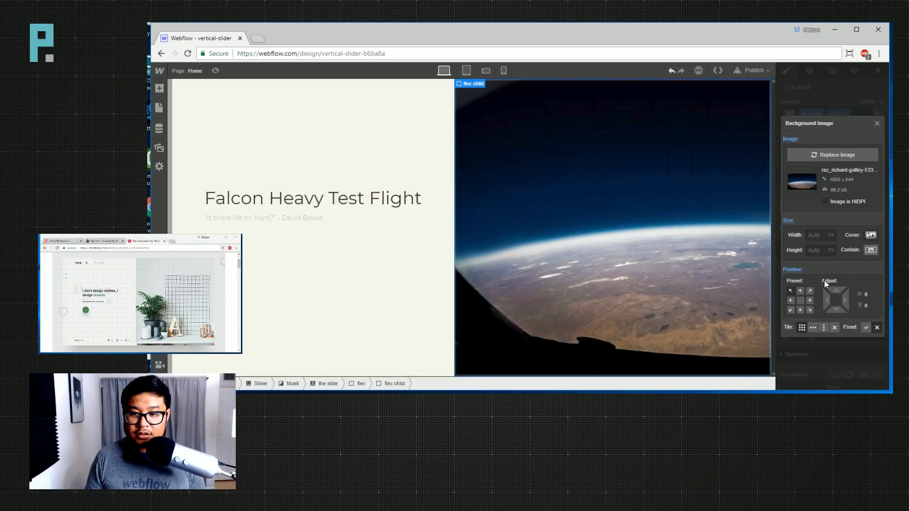
click(801, 301)
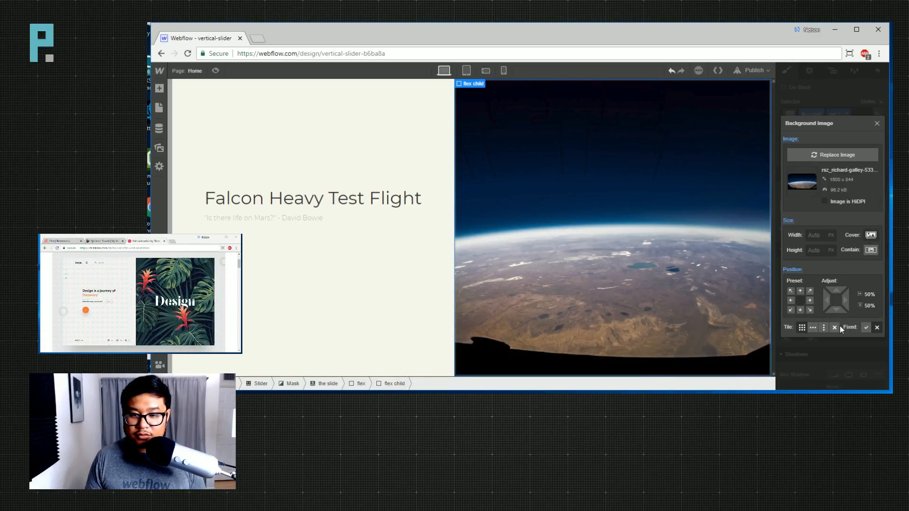
click(877, 124)
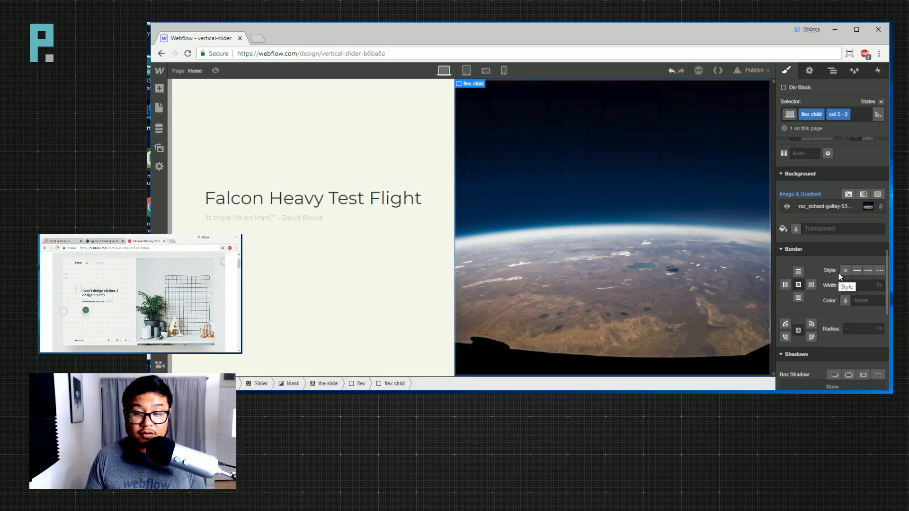
Change the second slide's heading text to "Pale blue dot".
scroll(838, 274, up, 5)
scroll(839, 274, up, 5)
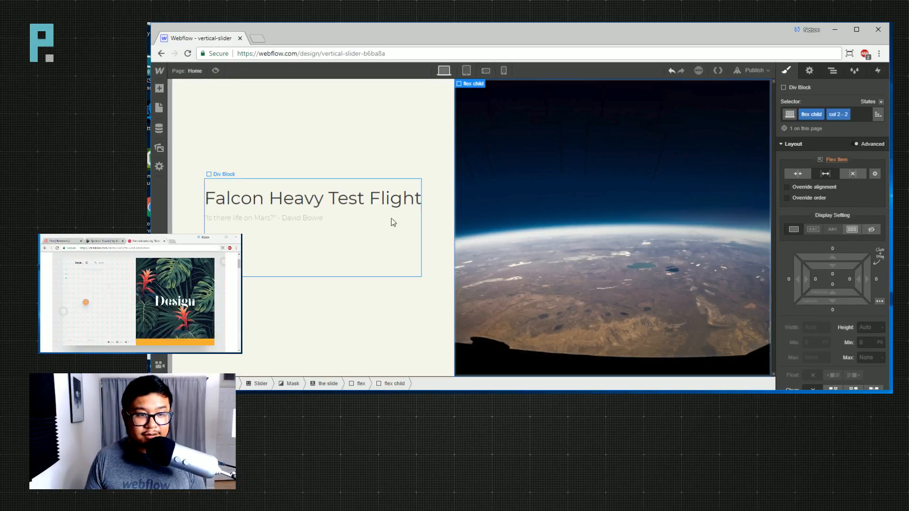
double_click(381, 199)
key(ctrl+a)
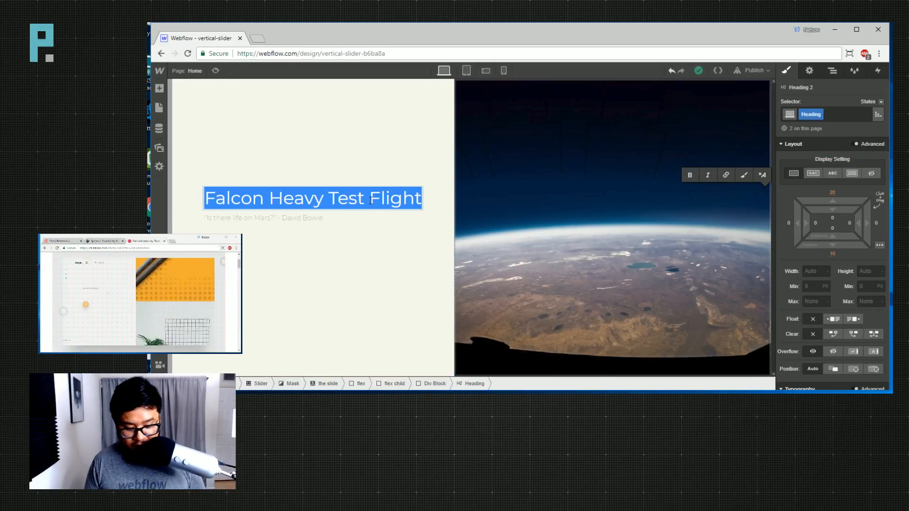
text(aale blue dot)
click(347, 218)
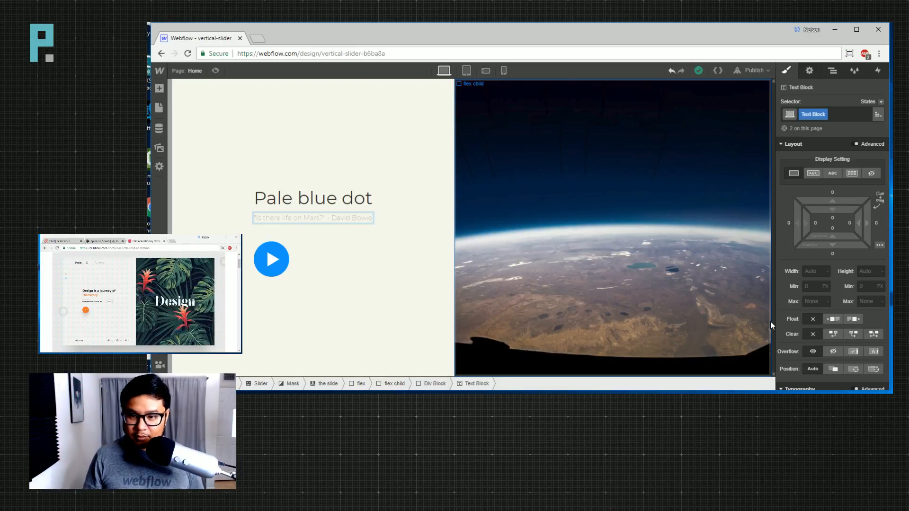
Compare the text alignment of both slides and justify the contents of the col 1 text column to the start.
click(831, 71)
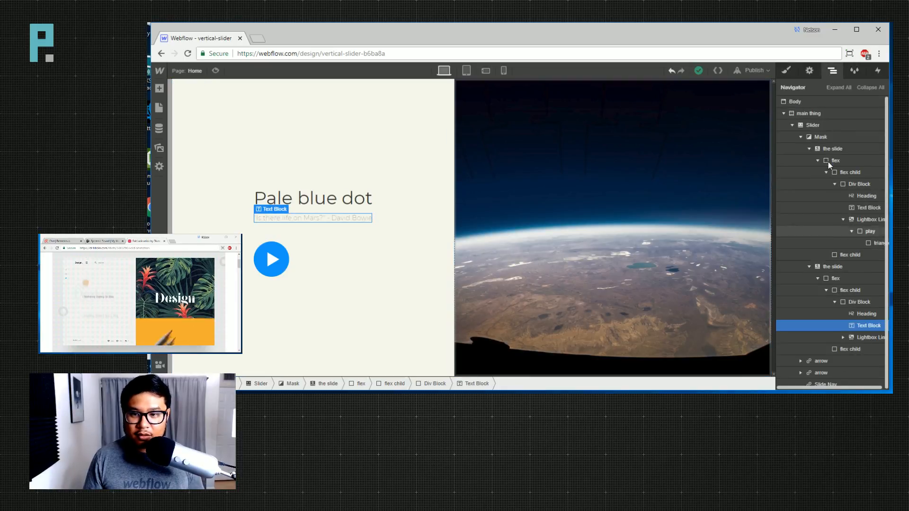
click(836, 148)
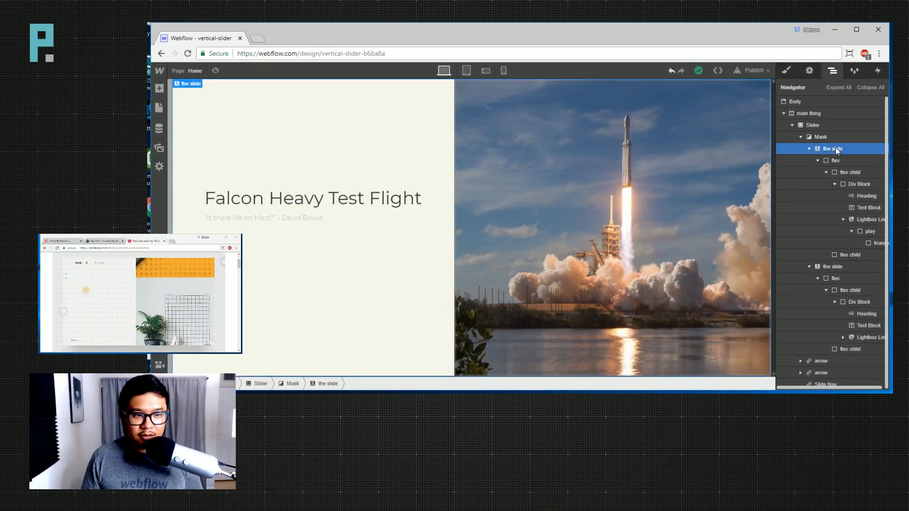
click(838, 267)
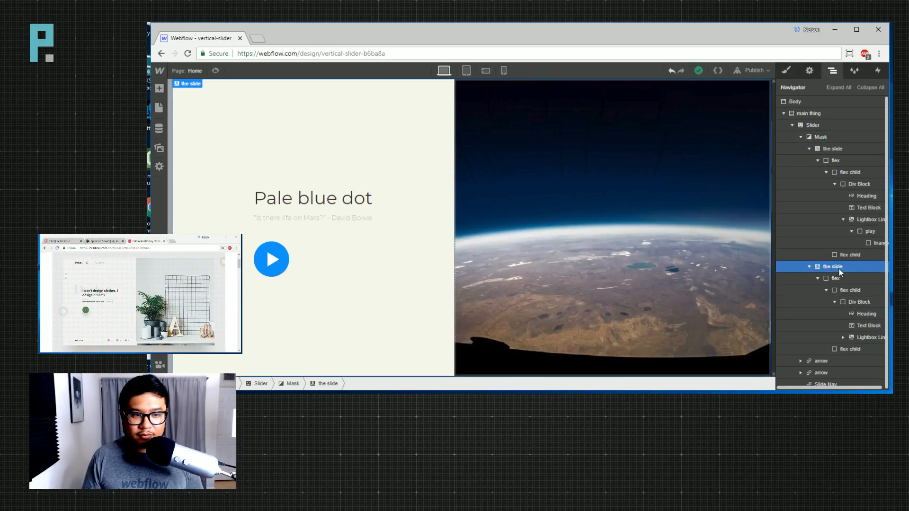
click(837, 161)
key(s)
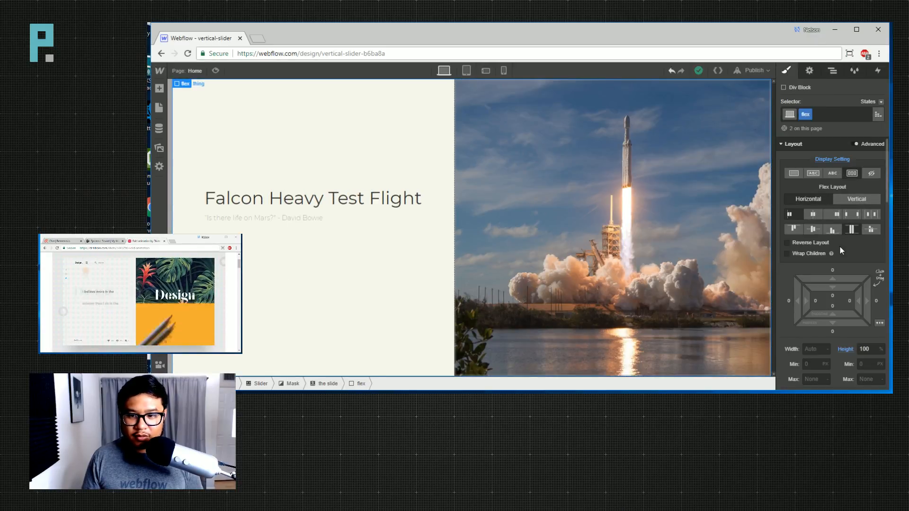
click(392, 306)
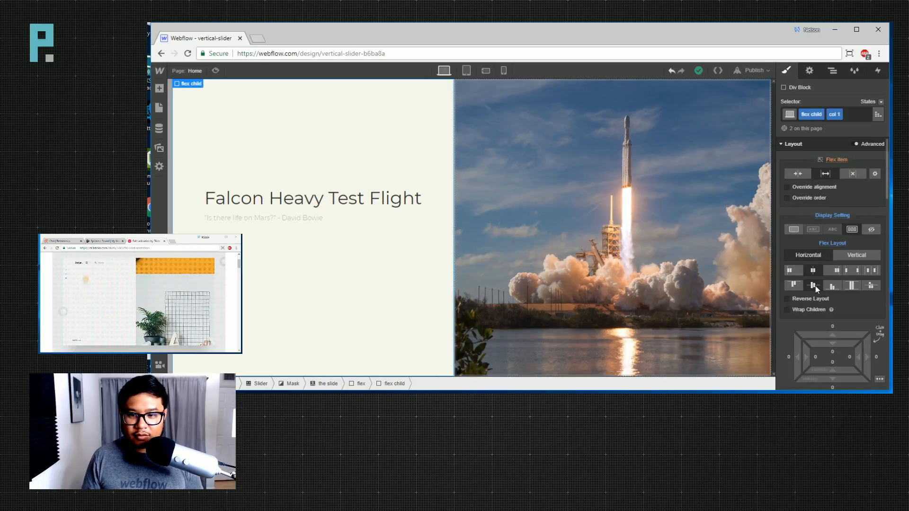
click(790, 270)
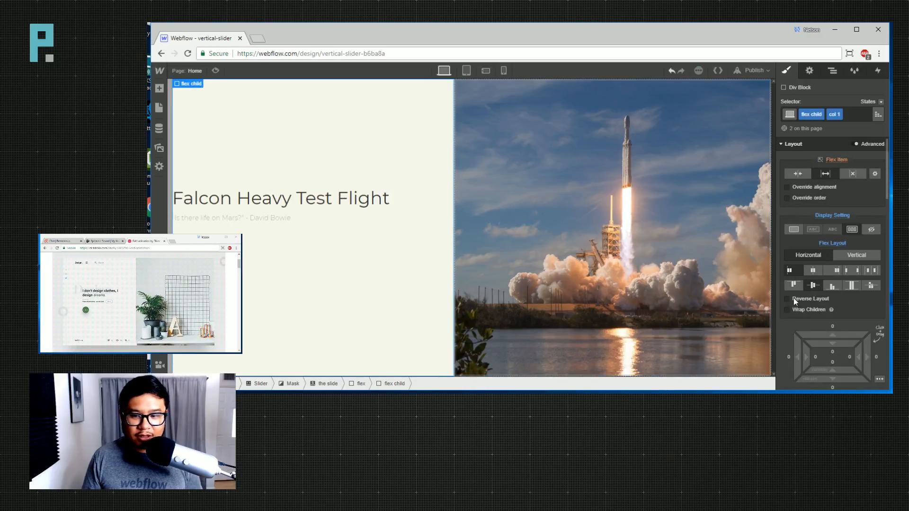
Give the col 1 text column about 75 px of left padding.
scroll(832, 329, down, 2)
drag(806, 262, 879, 262)
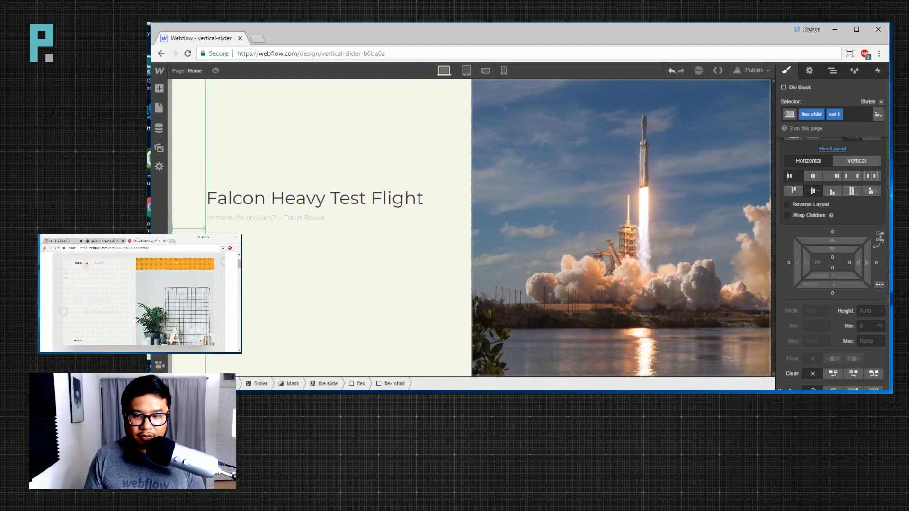
drag(880, 263, 881, 262)
drag(45, 250, 45, 250)
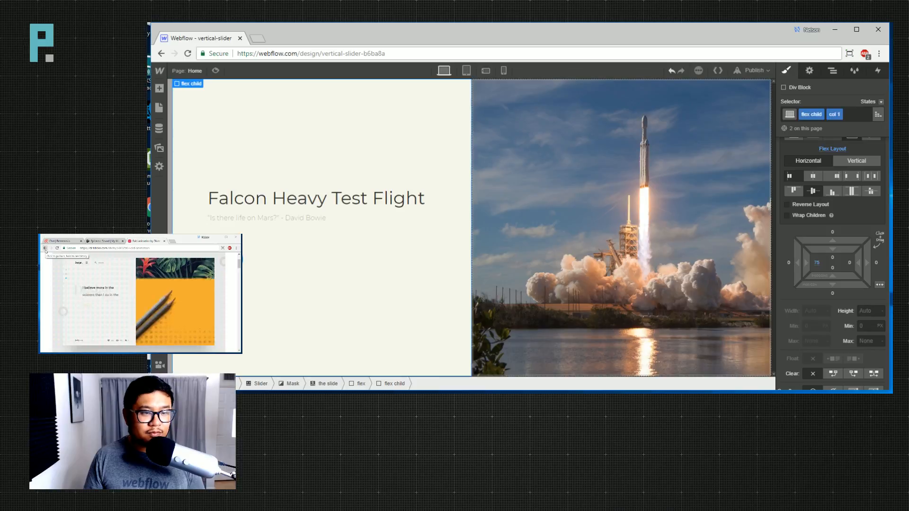
Add a combo class named play 2 to the play button on the Pale blue dot slide.
click(833, 71)
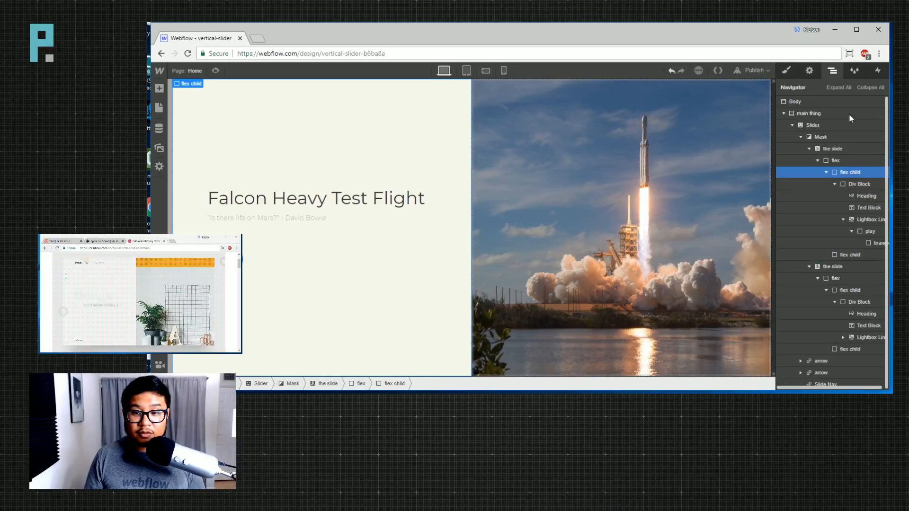
click(836, 268)
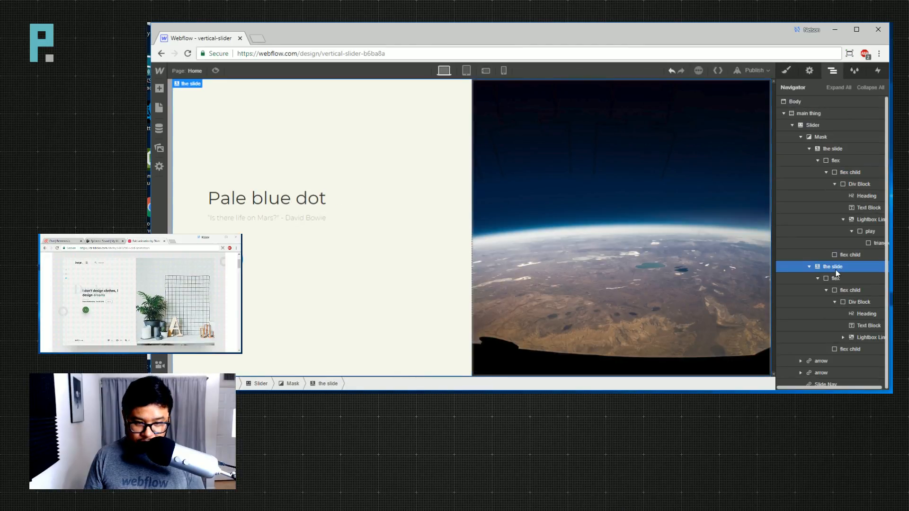
click(228, 259)
click(786, 71)
click(831, 112)
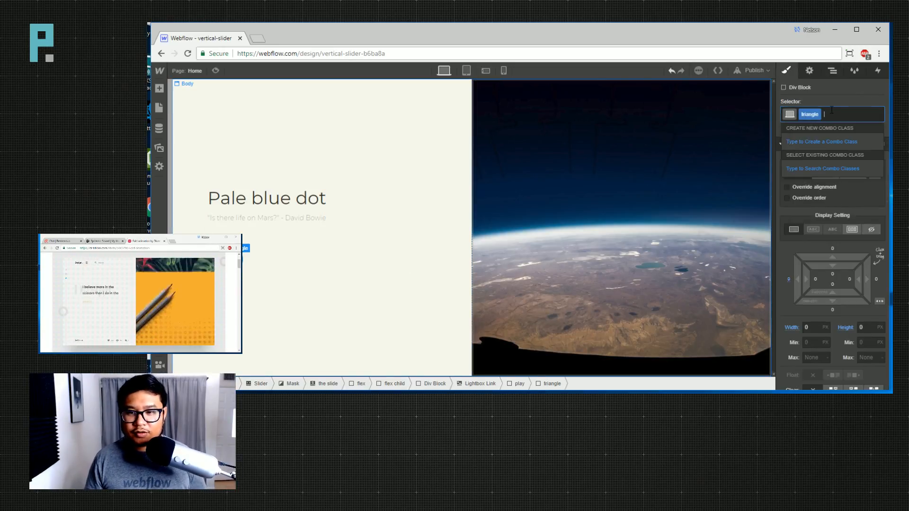
click(235, 257)
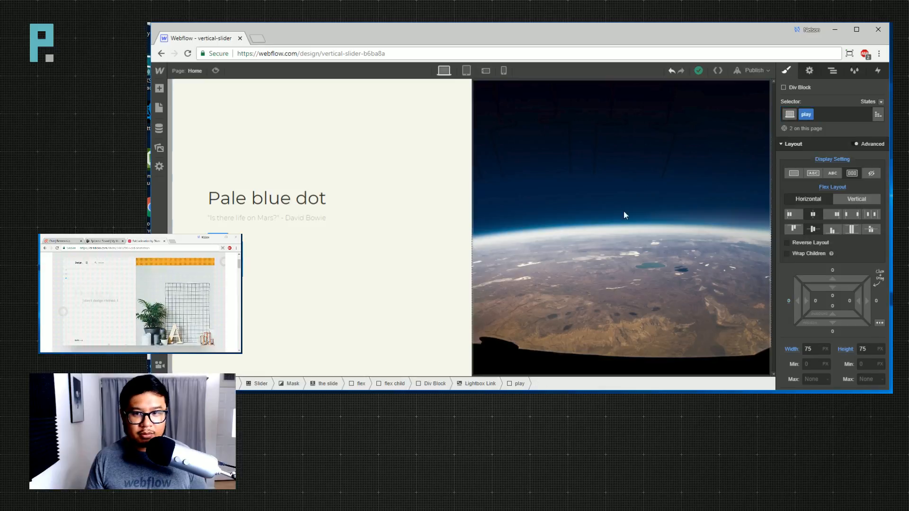
click(832, 114)
text(play 2)
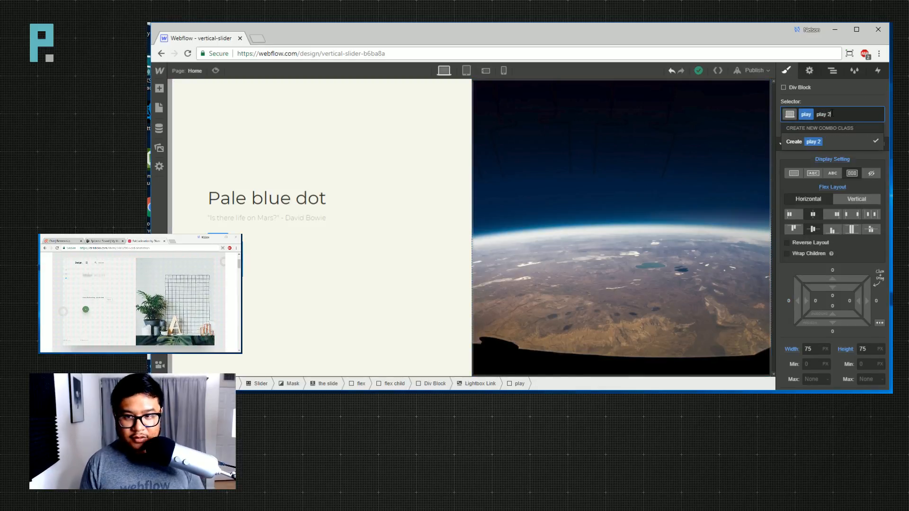
key(Return)
Set the play 2 button's background color to yellow, #ffeb00.
scroll(824, 282, down, 8)
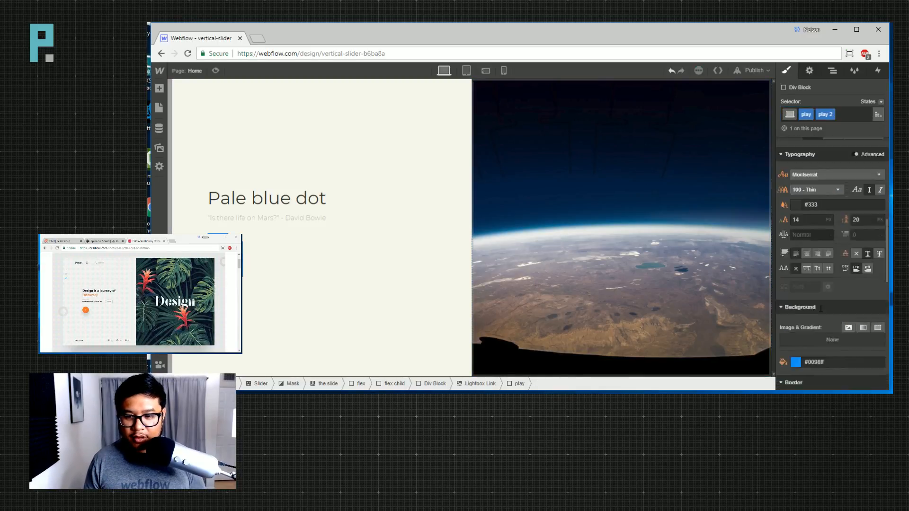
click(796, 299)
click(789, 218)
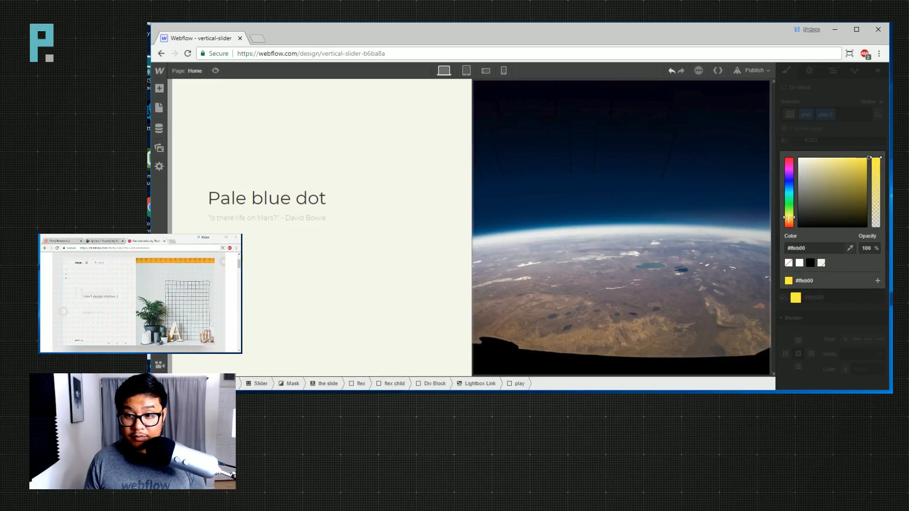
Change the play 2 button's background color to dark green, #489c05.
drag(789, 214, 790, 221)
click(859, 167)
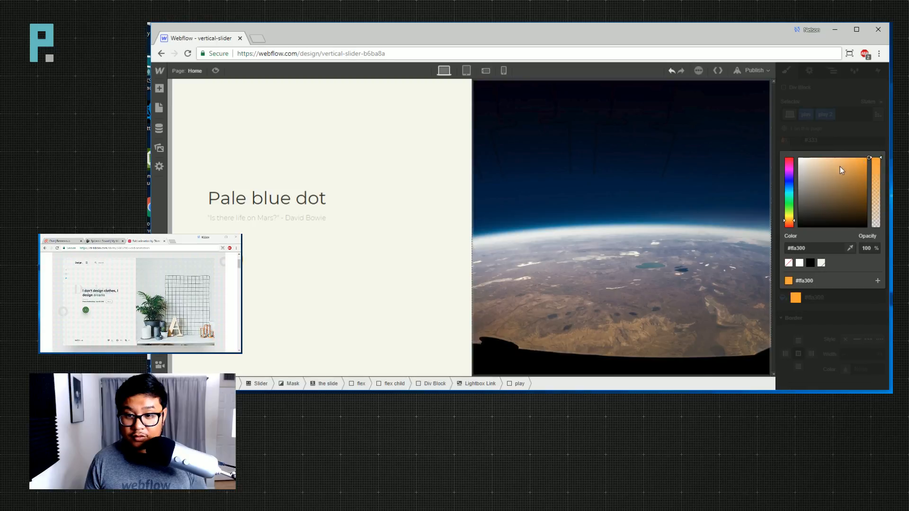
click(789, 198)
drag(789, 194, 786, 209)
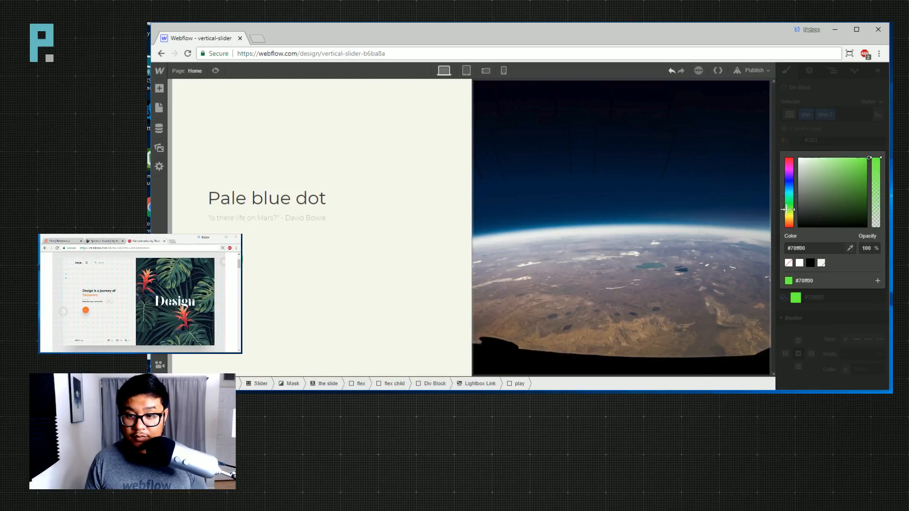
drag(837, 192, 866, 185)
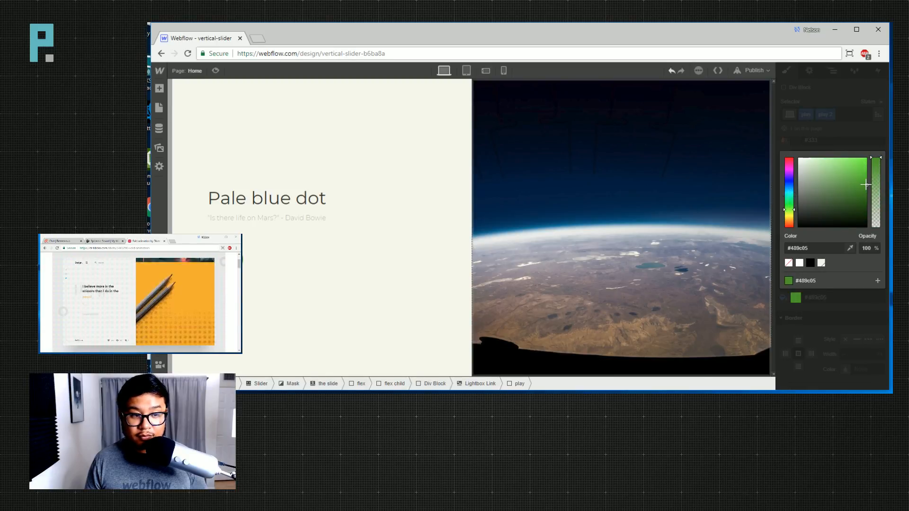
Replace the quote on the Pale blue dot slide with "That's us..." - Carl Sagan.
click(302, 200)
double_click(271, 219)
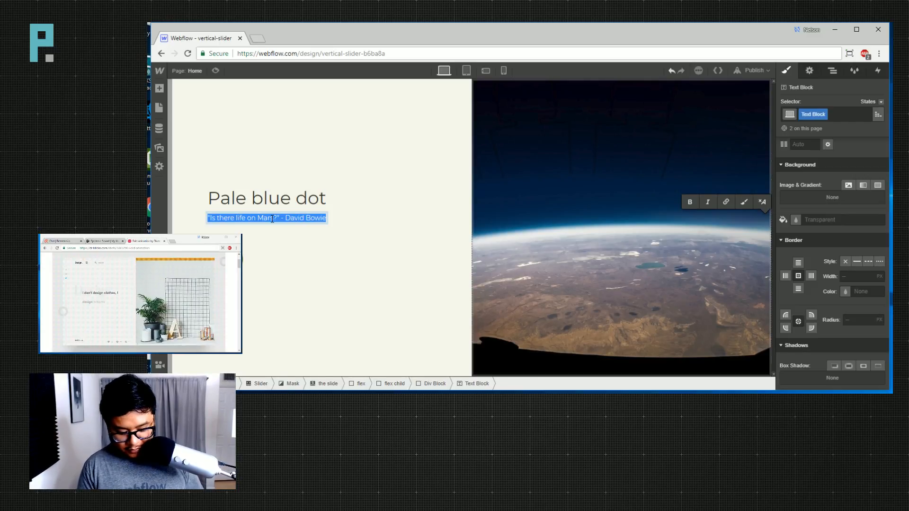
text(That's u)
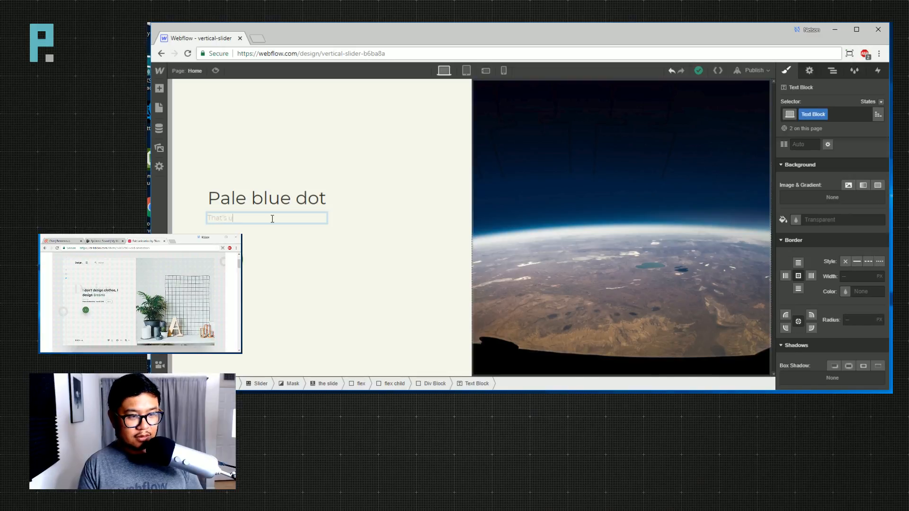
text(s)
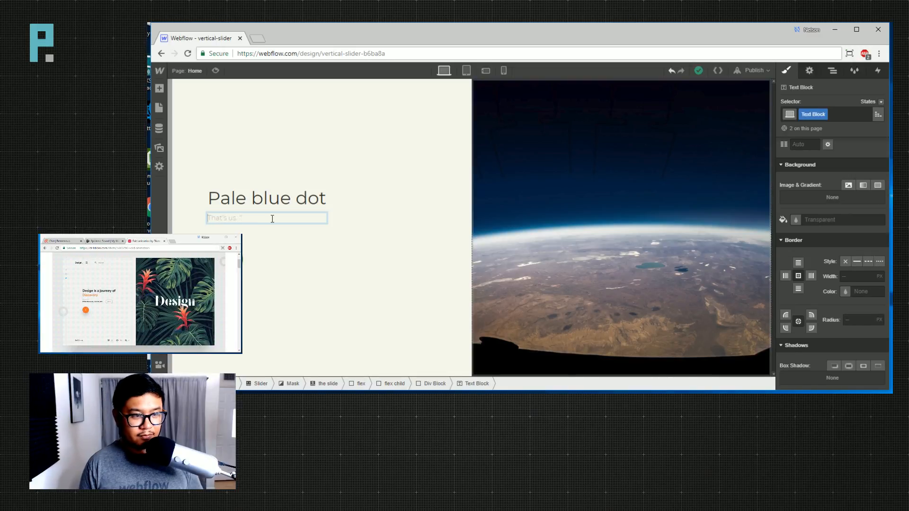
text(..." - )
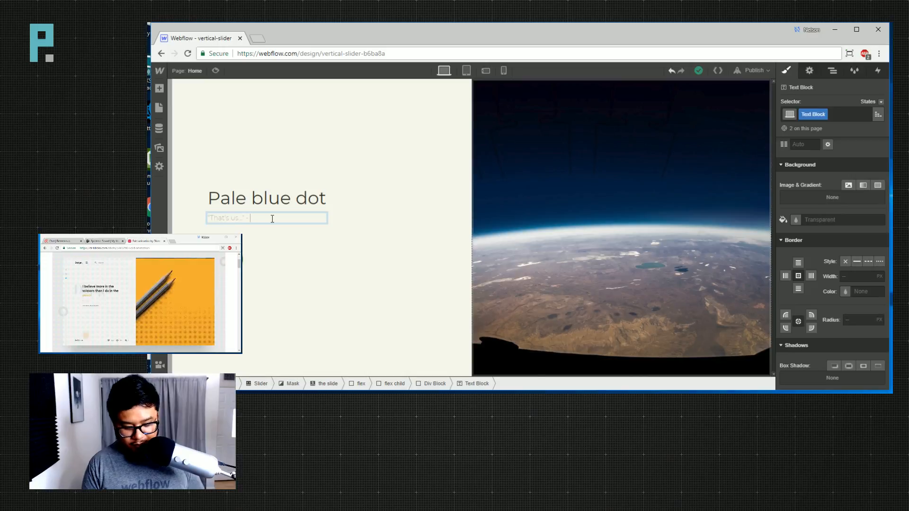
text(Carl Sagan)
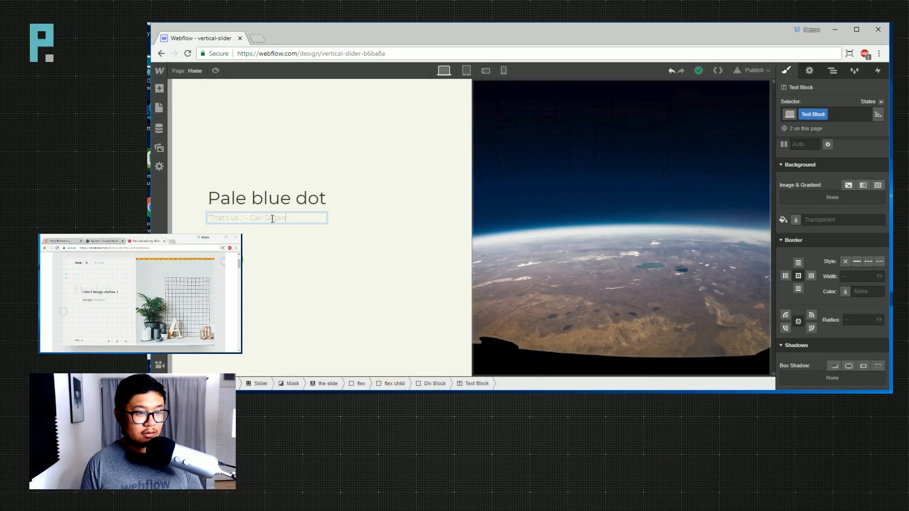
key(Escape)
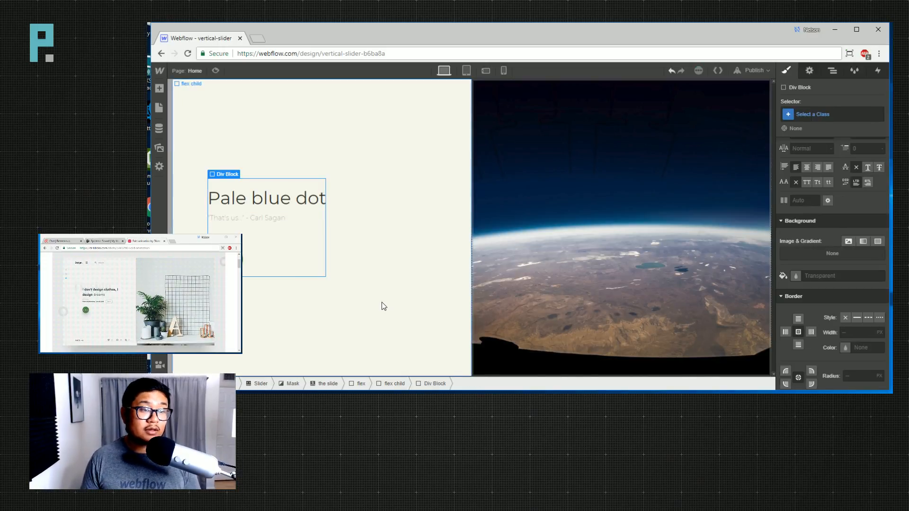
click(382, 303)
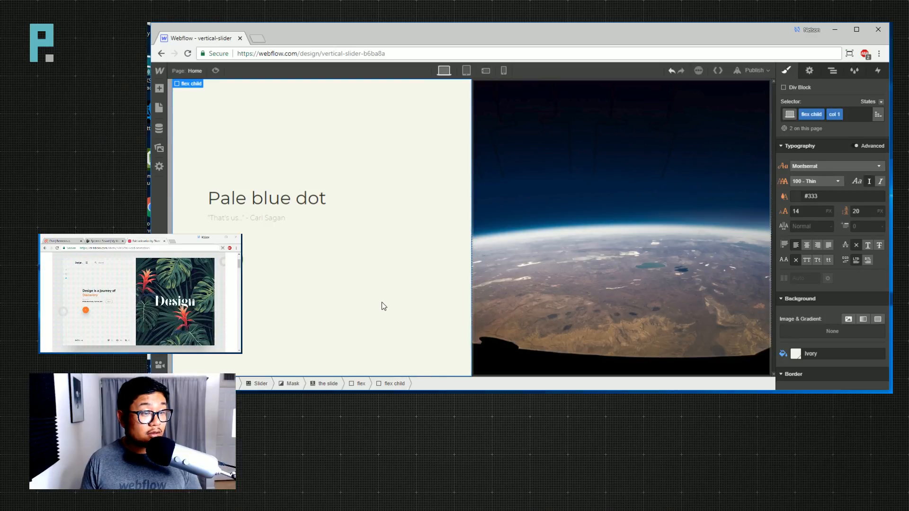
Search the web for youtube pale blue dot, open the official Carl Sagan video and copy its URL.
click(258, 38)
text(youtube pale pl)
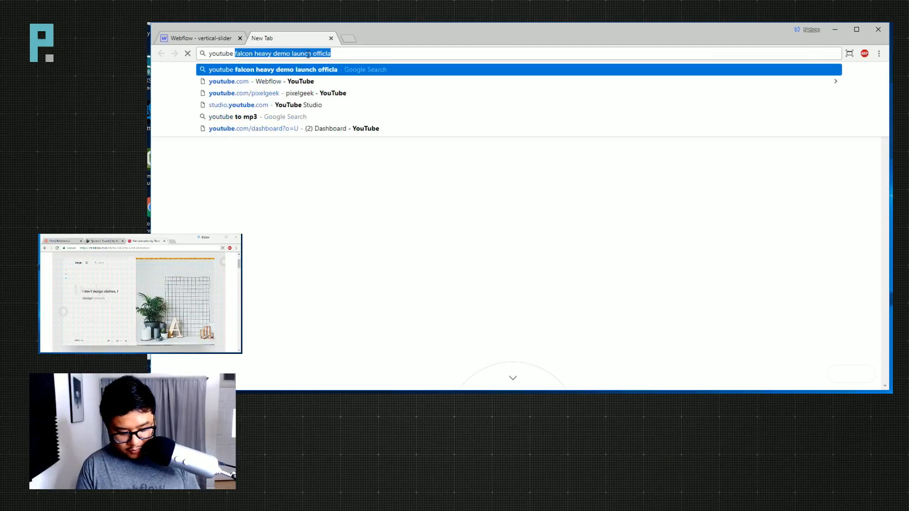
key(BackSpace)
key(BackSpace)
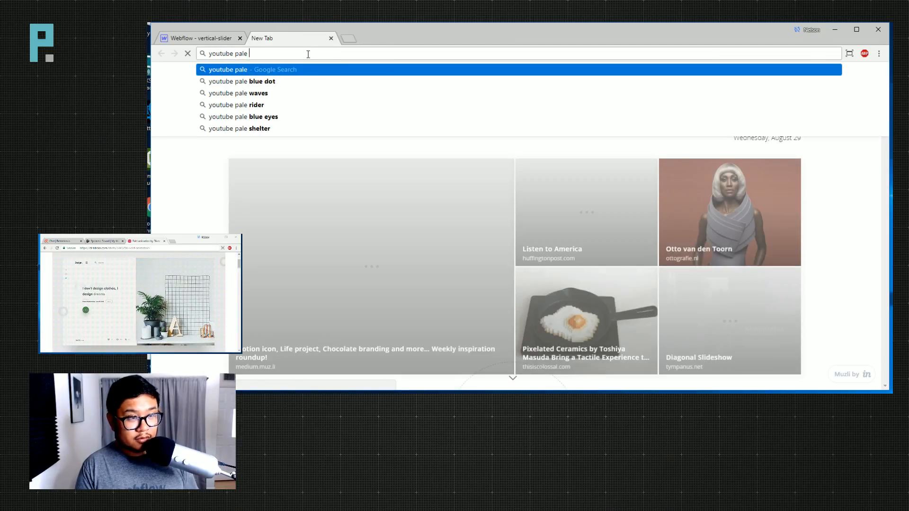
key(Return)
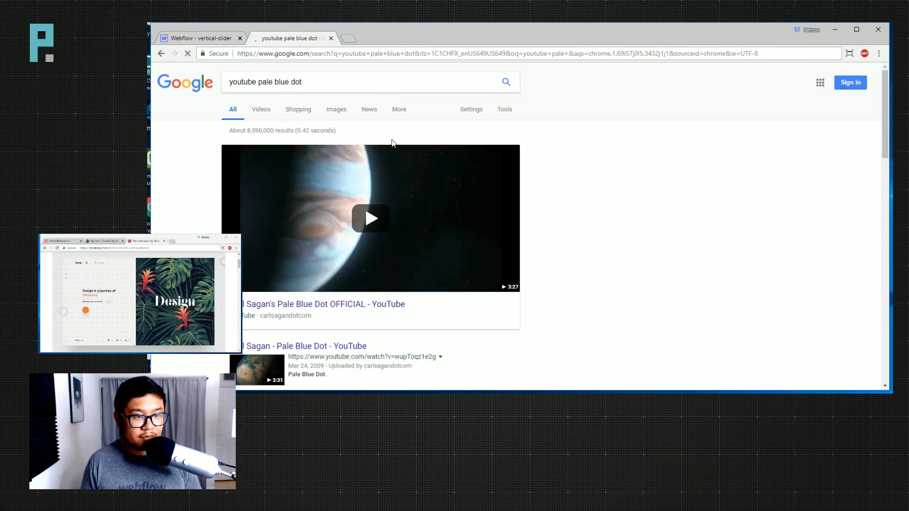
click(382, 308)
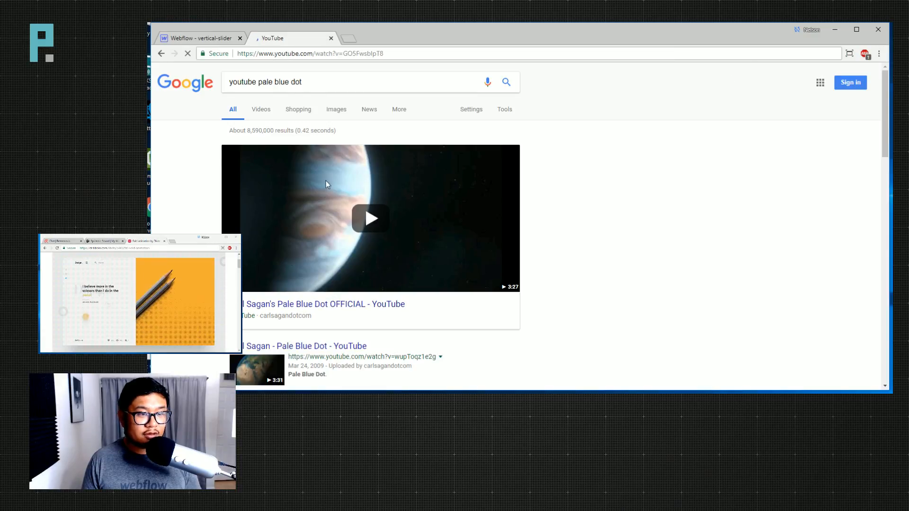
click(330, 54)
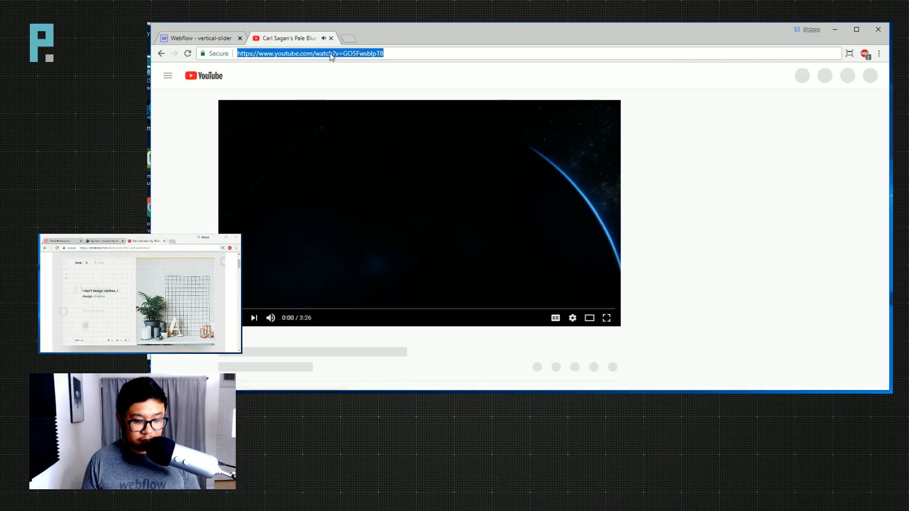
click(333, 40)
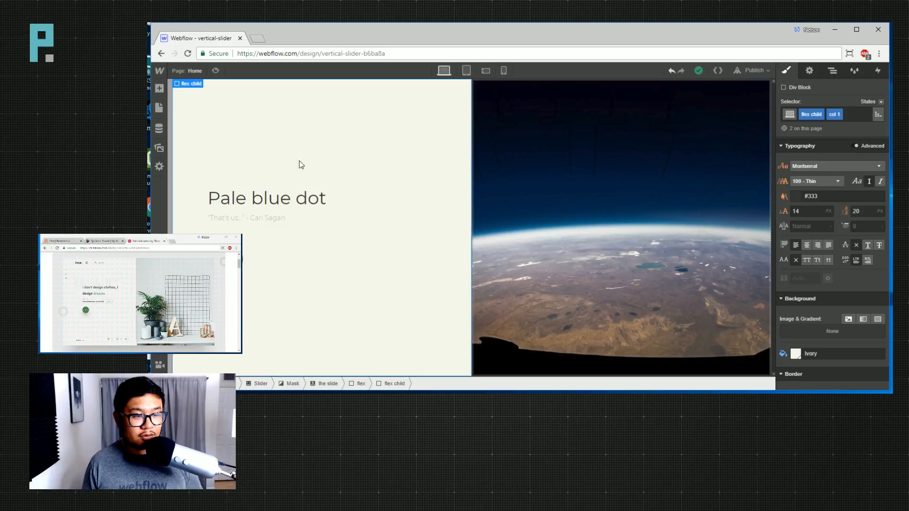
Replace the video URL of the Pale blue dot slide's lightbox link with the copied YouTube address.
click(227, 259)
click(833, 71)
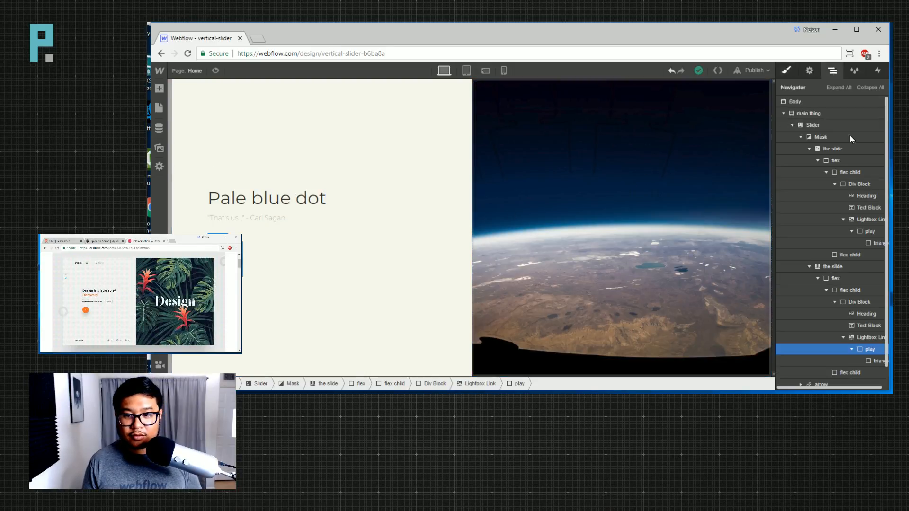
click(869, 337)
click(809, 71)
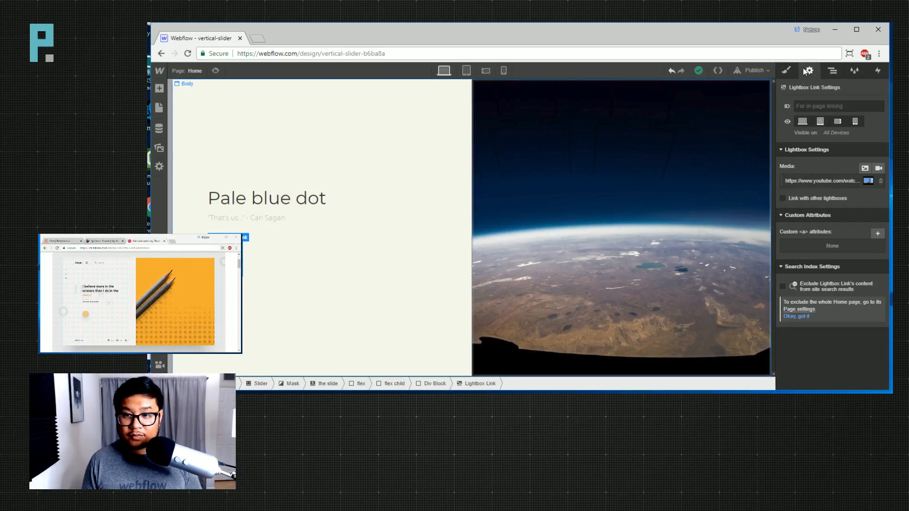
click(842, 184)
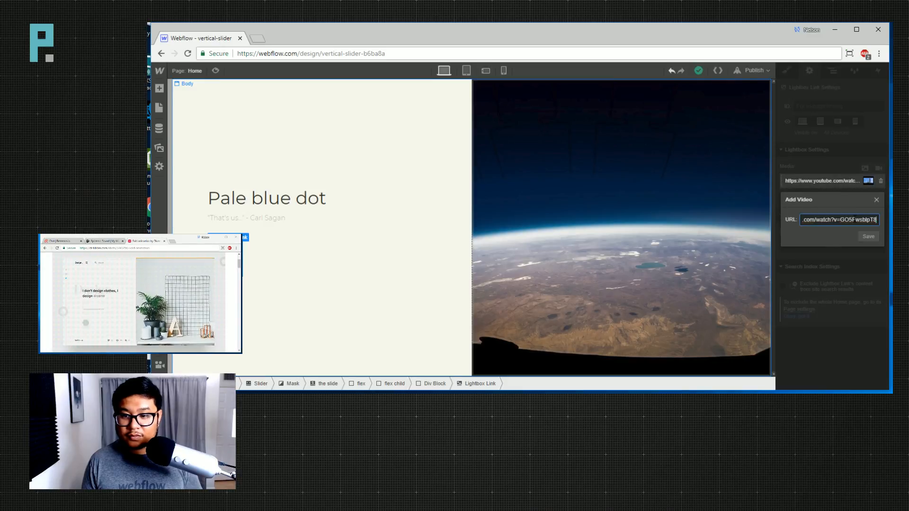
click(871, 239)
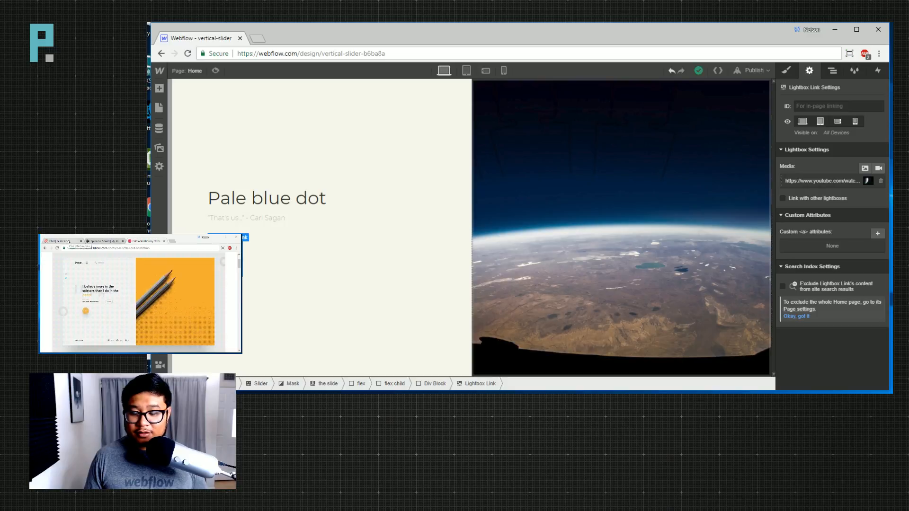
click(350, 270)
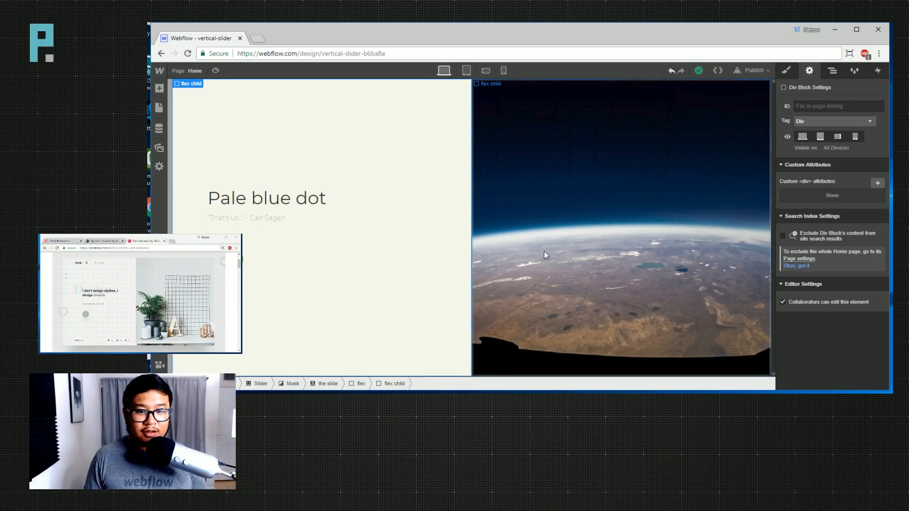
Collapse both slides in the element tree and make the slider's arrow class visible with a block display setting.
click(569, 246)
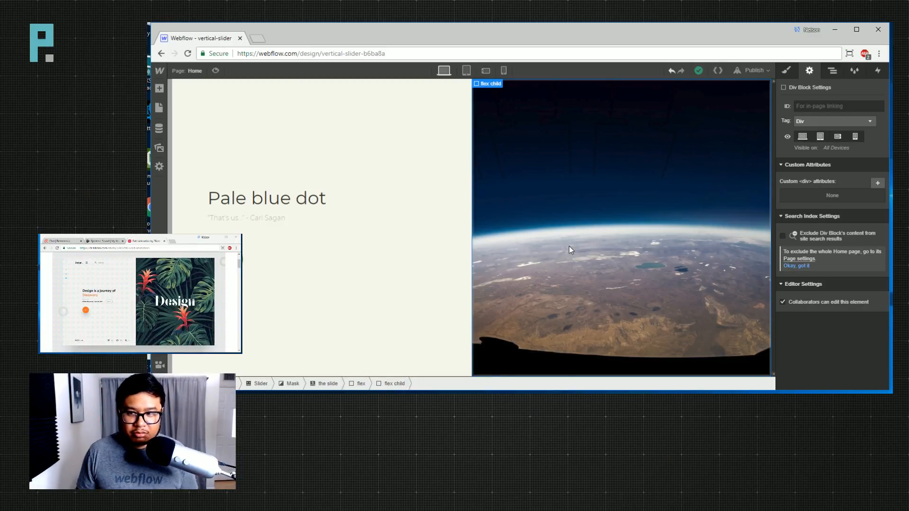
click(828, 74)
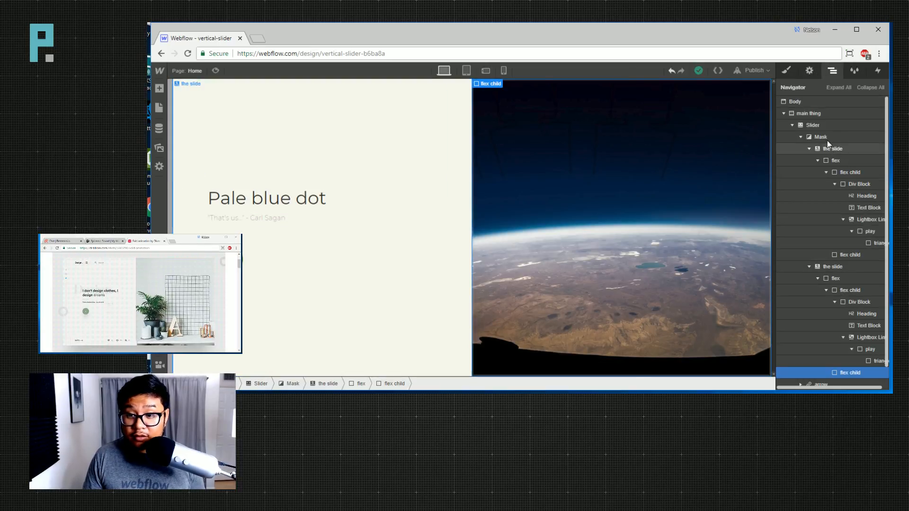
click(809, 148)
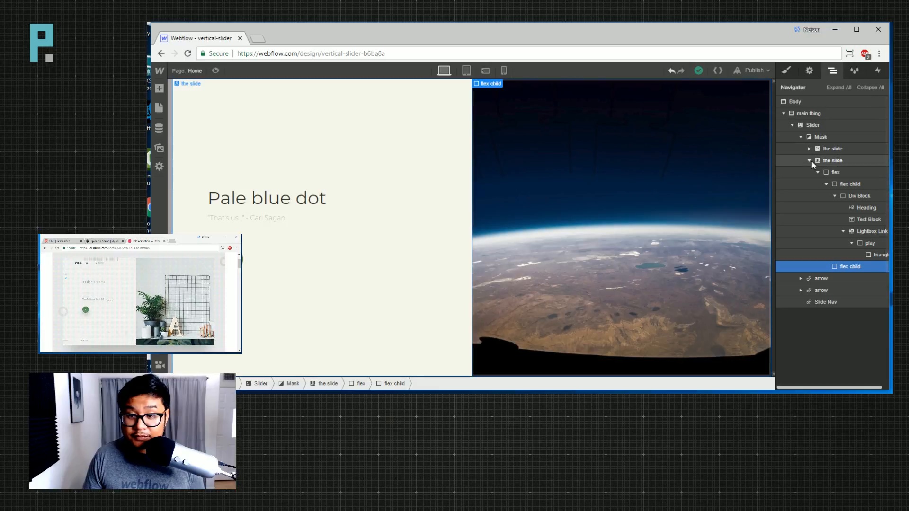
click(809, 160)
click(815, 173)
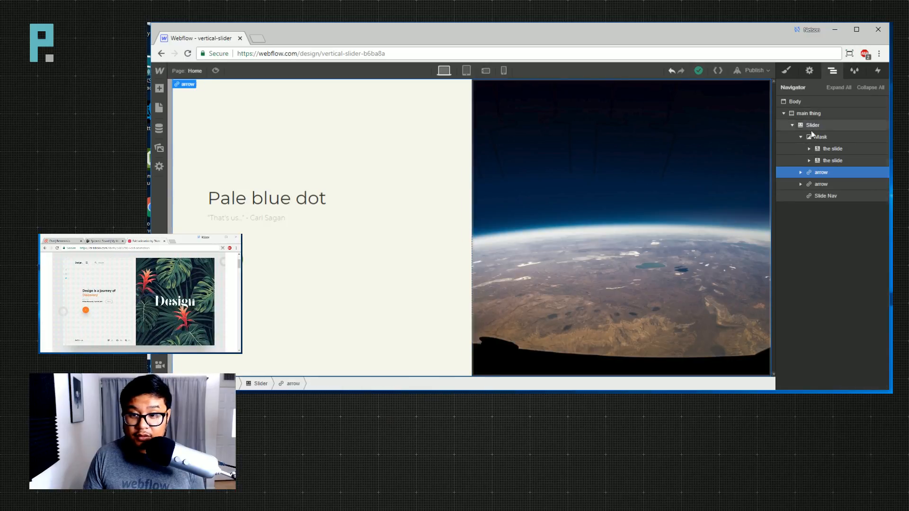
click(787, 72)
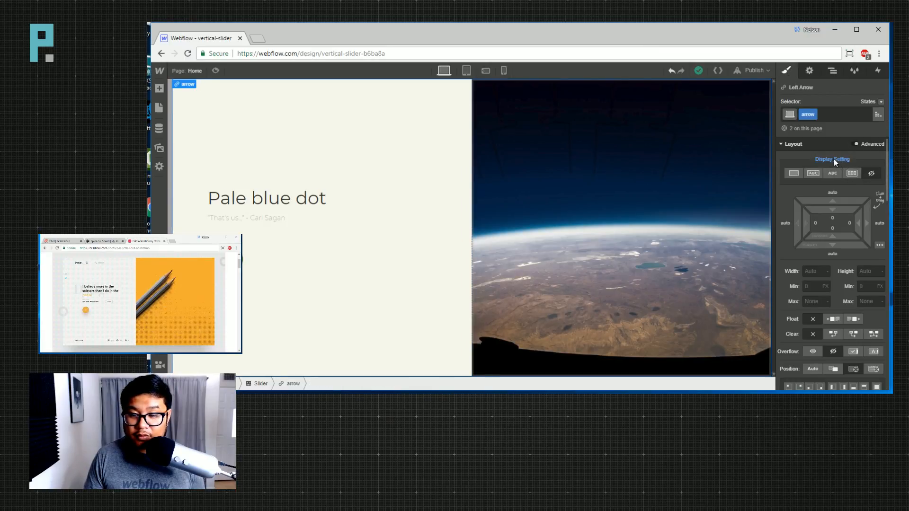
click(794, 174)
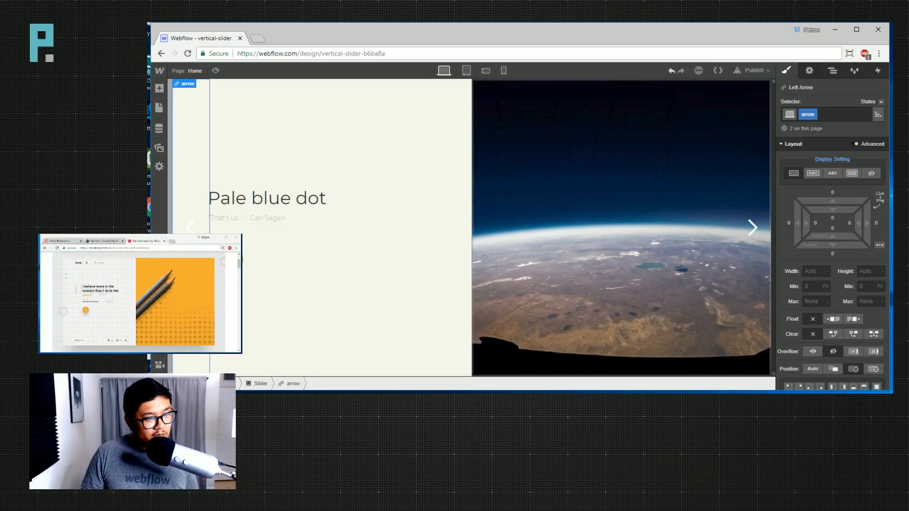
Add a combo class named left to the slider's left arrow.
click(831, 112)
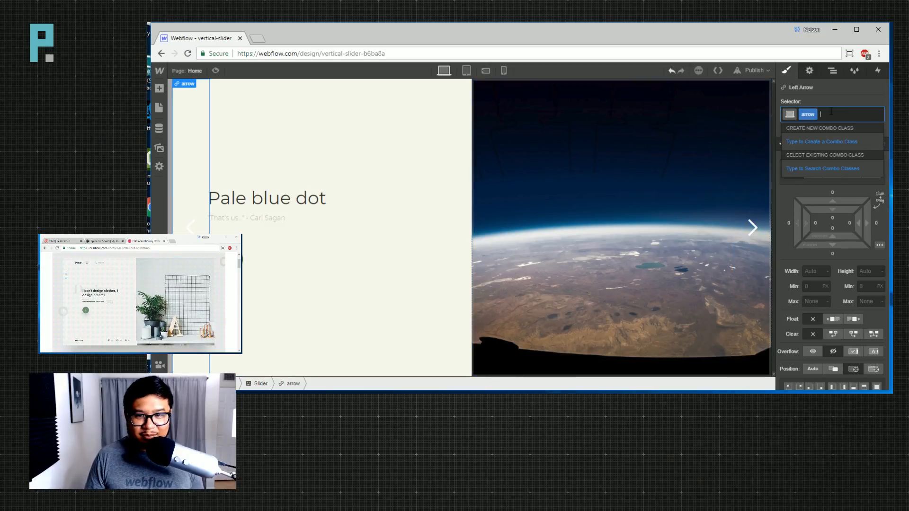
text(left)
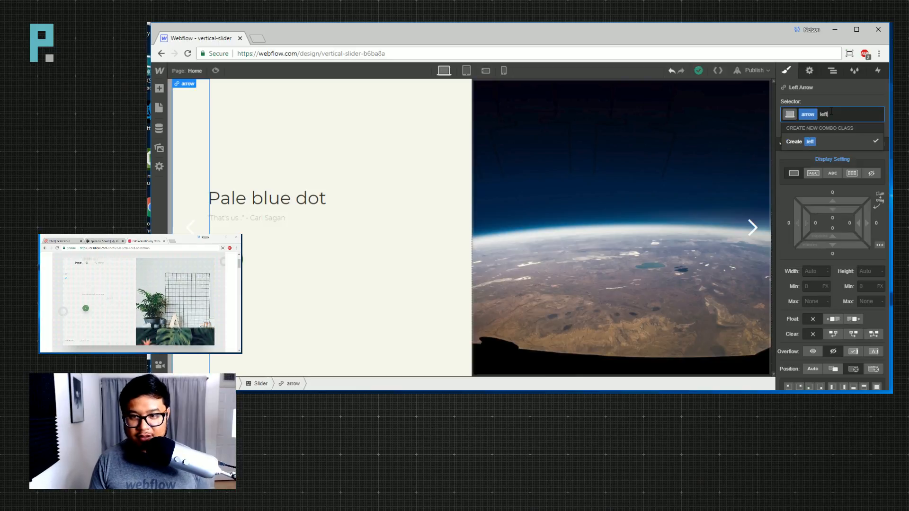
key(Return)
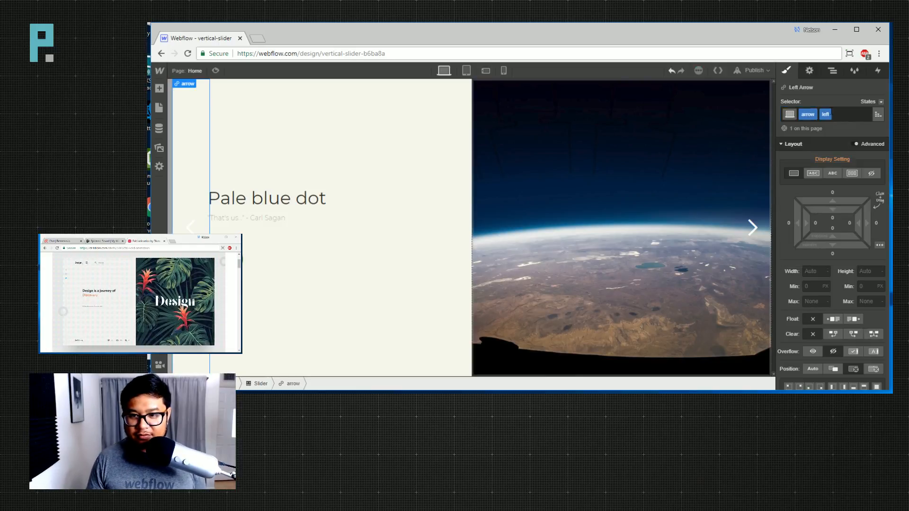
Give the left arrow a fixed position anchored to the top left and set its height to auto.
click(874, 369)
scroll(815, 307, down, 2)
click(788, 292)
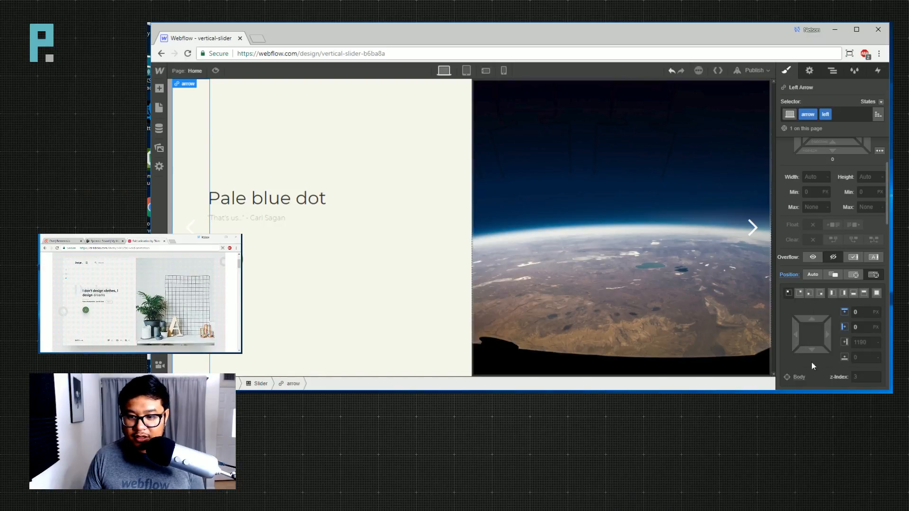
scroll(820, 363, up, 2)
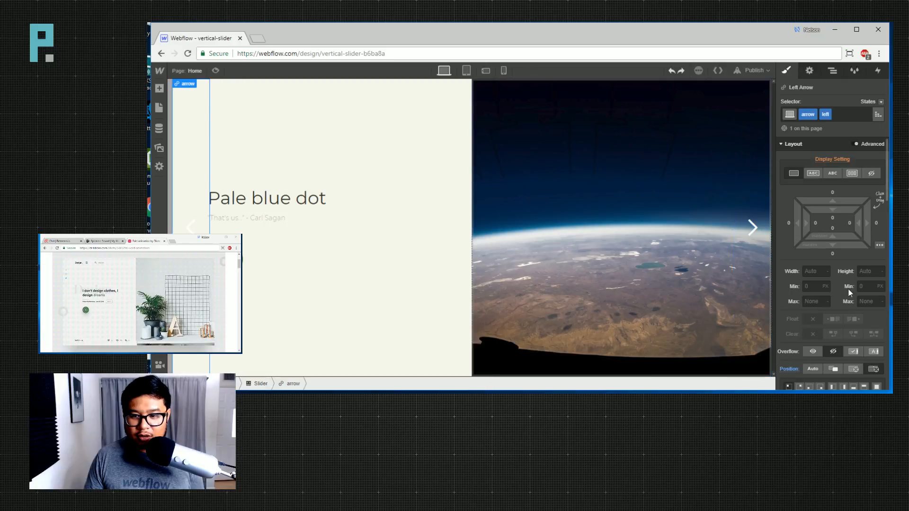
text(auto)
key(Return)
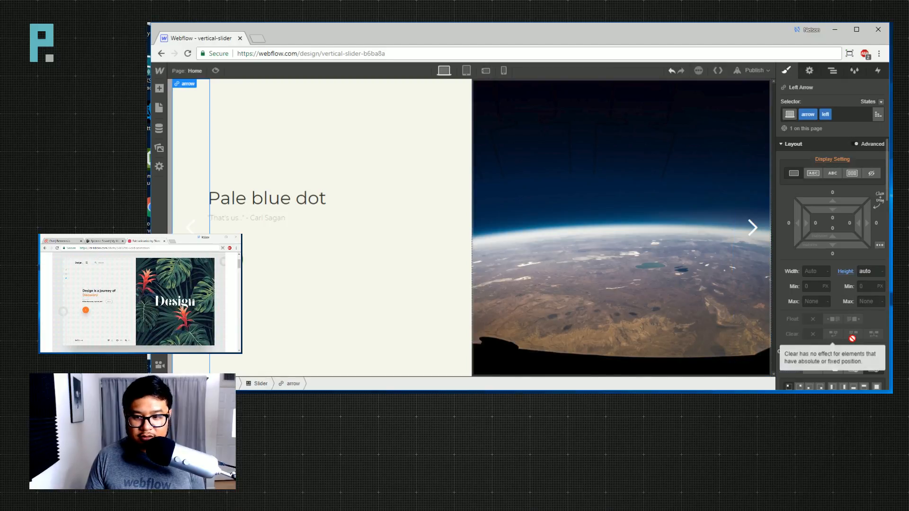
Set the bottom and right position offsets of the fixed left arrow to auto.
scroll(853, 339, down, 2)
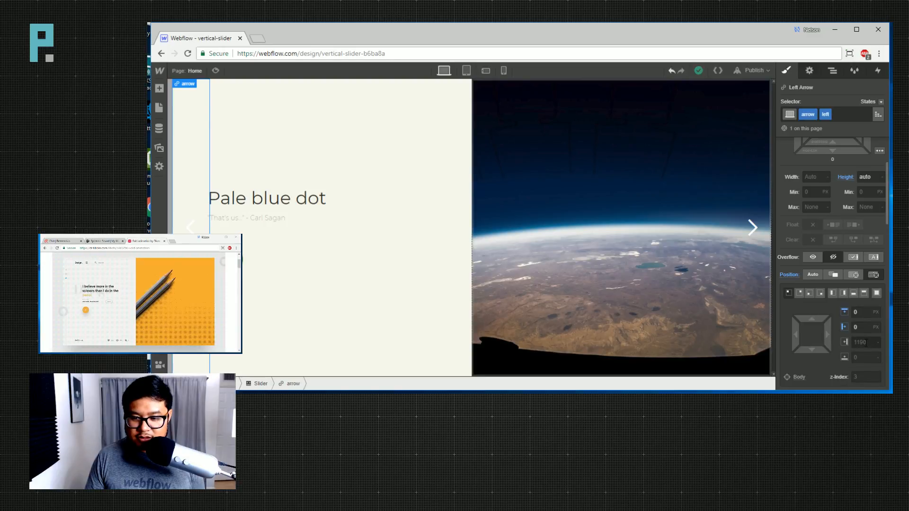
click(879, 359)
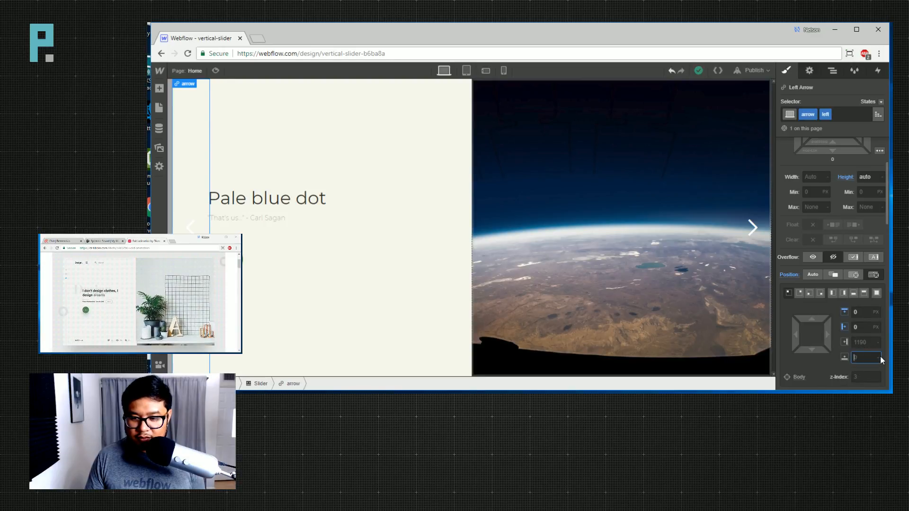
click(870, 385)
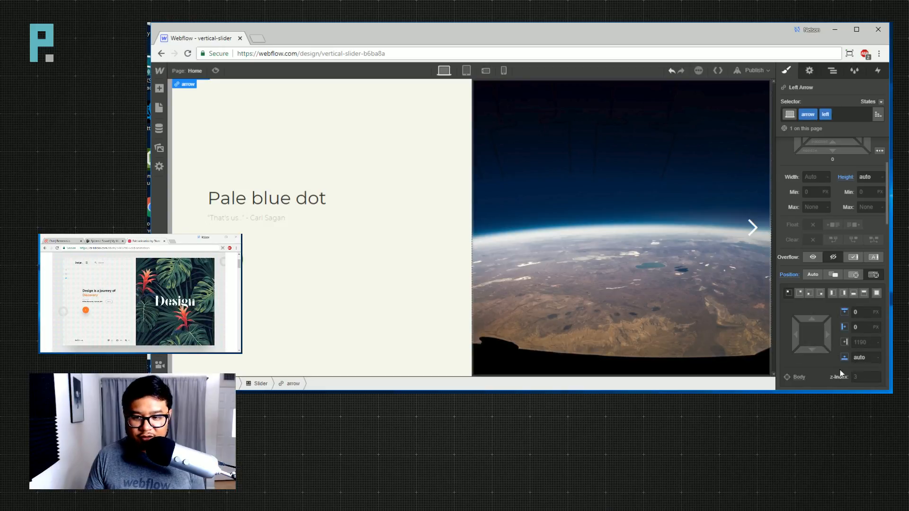
click(879, 342)
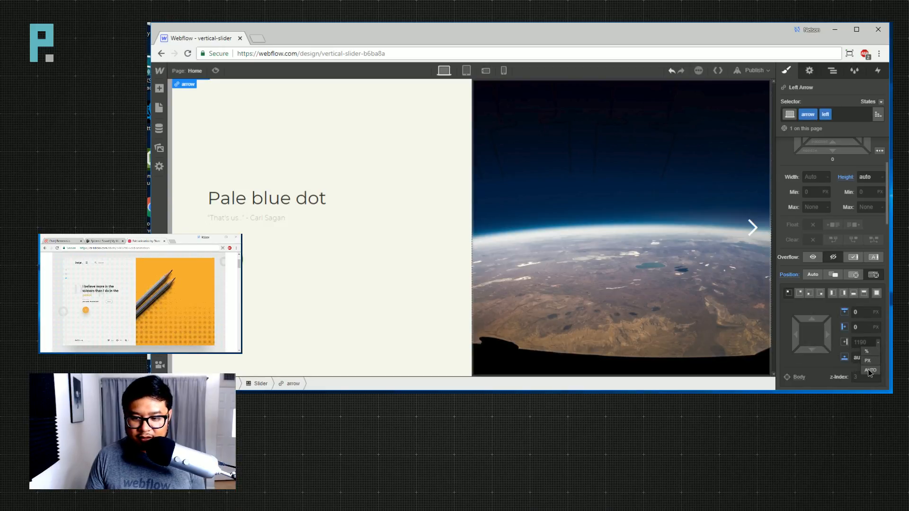
Reset the left arrow's height setting and give it 40 px of top and bottom padding.
scroll(853, 302, up, 3)
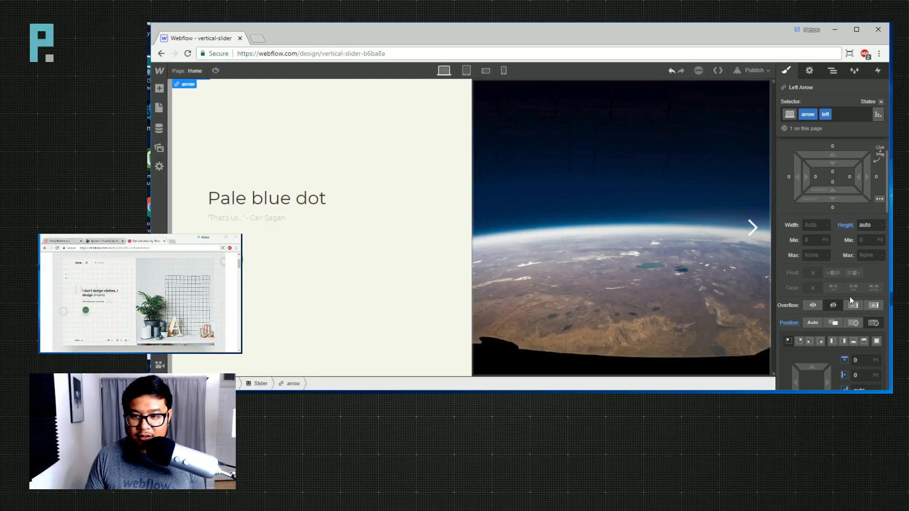
click(845, 272)
click(848, 293)
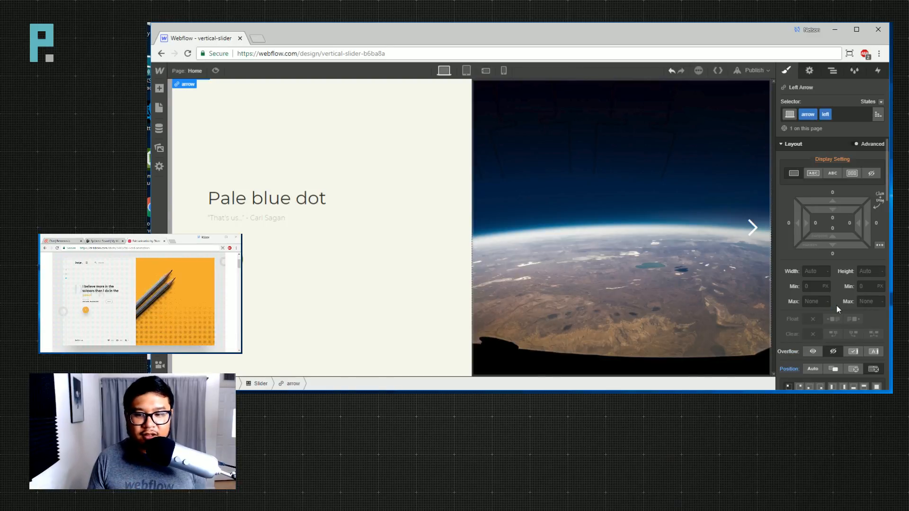
drag(833, 217, 842, 265)
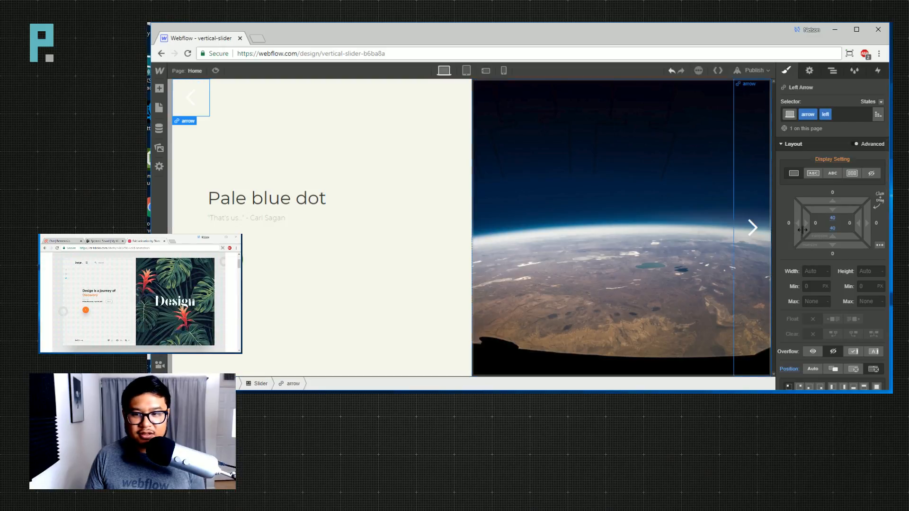
Add a Rotate transform of -90 degrees on the Z axis to the left arrow.
scroll(848, 299, down, 10)
scroll(847, 303, down, 2)
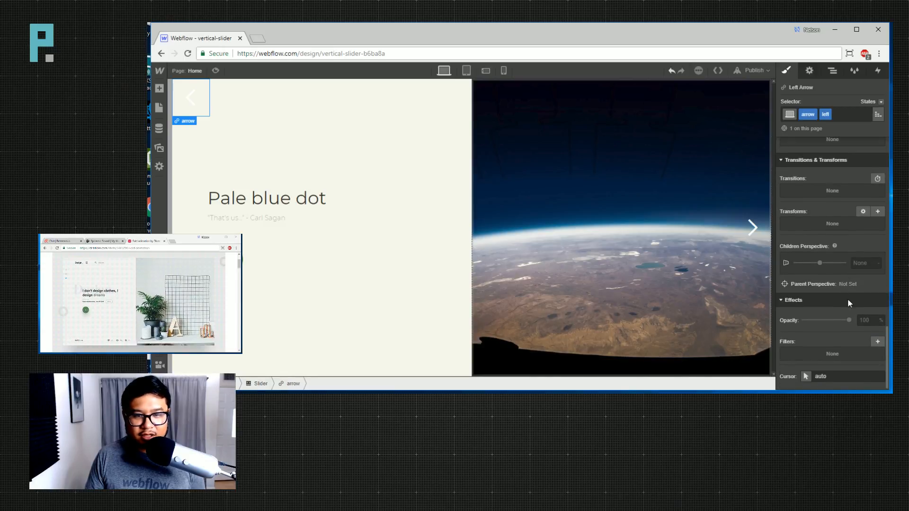
click(877, 213)
click(844, 259)
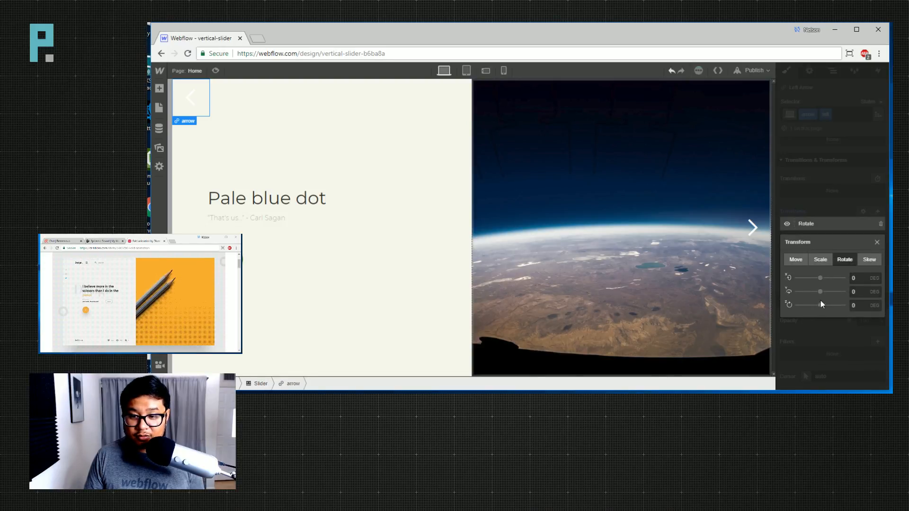
drag(821, 305, 807, 305)
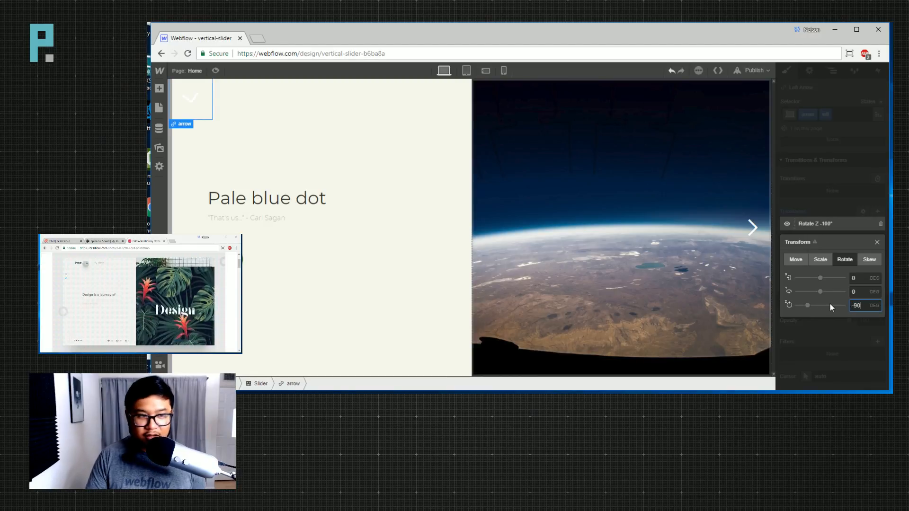
text(-90)
click(861, 207)
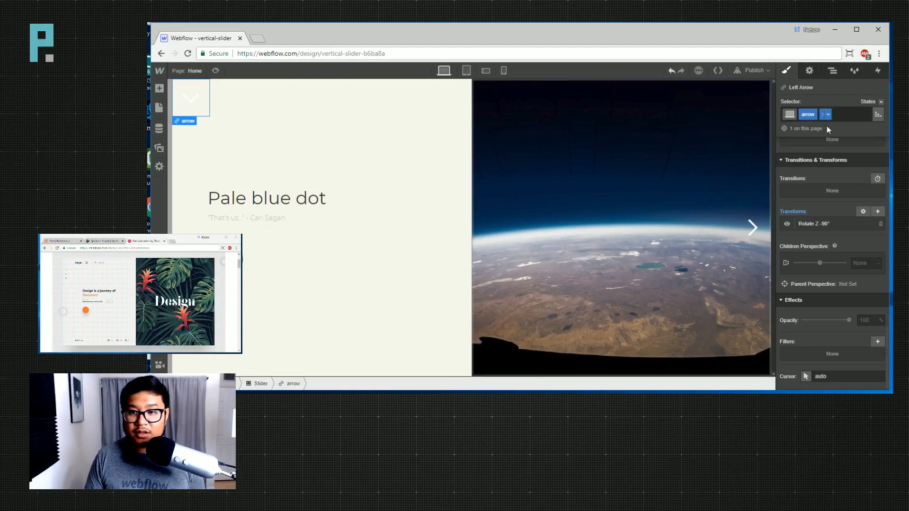
Change the left arrow's fixed position preset to anchor it at the bottom left.
scroll(833, 190, up, 10)
scroll(841, 215, up, 5)
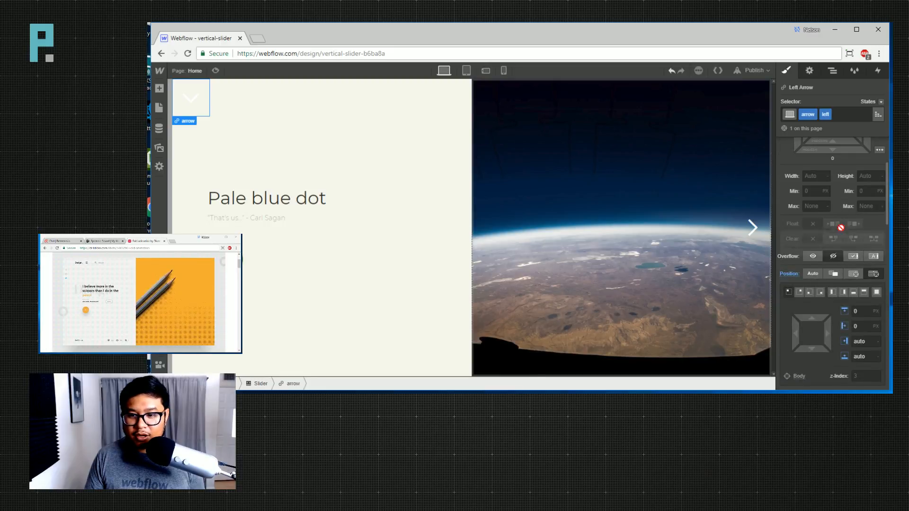
click(809, 292)
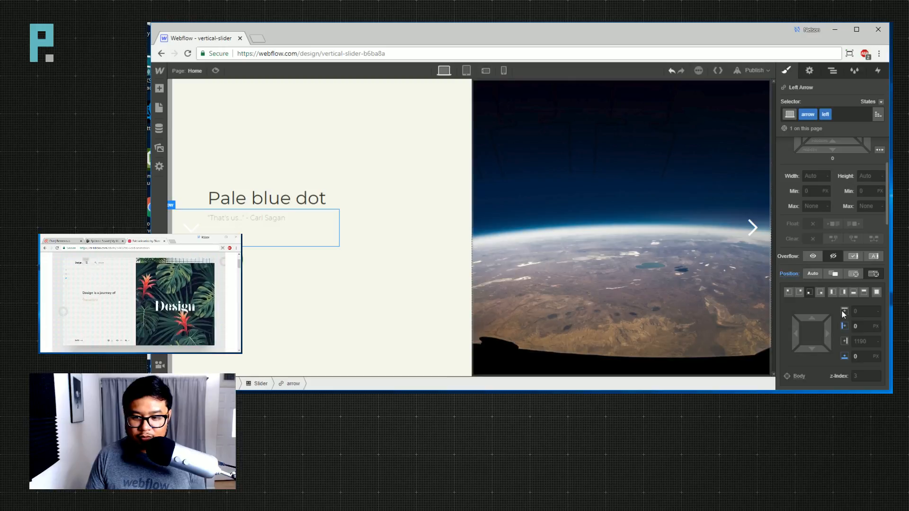
Set the left arrow's top and right position offsets to auto.
click(878, 313)
click(877, 341)
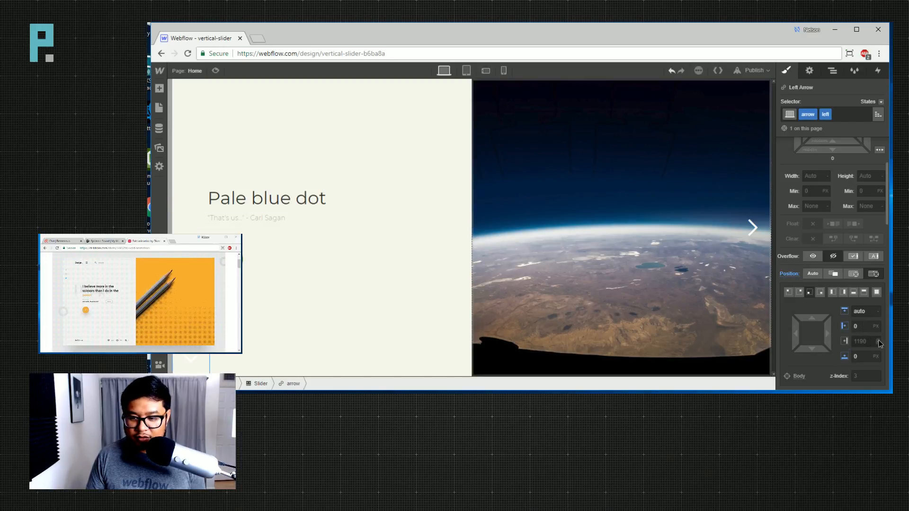
click(871, 369)
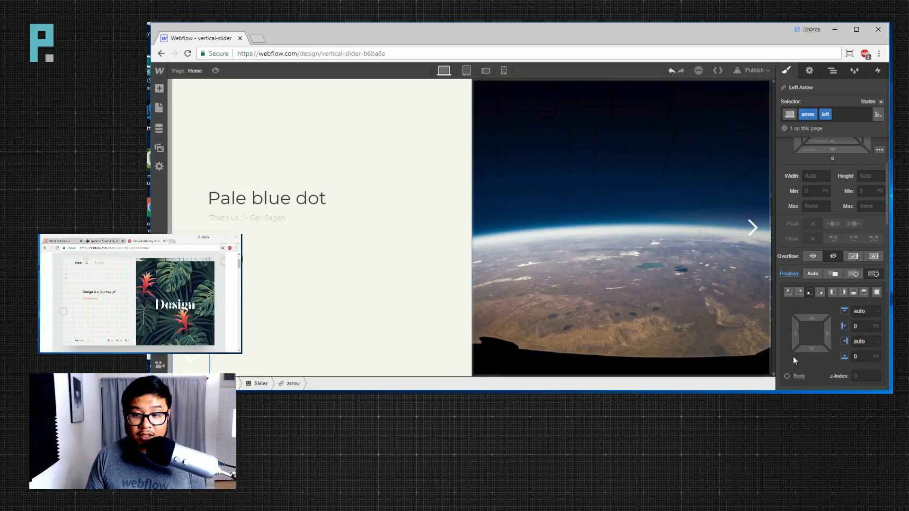
Switch to the shared parent class "arrow" and set its text color to dark gray #585858.
scroll(801, 354, down, 8)
scroll(809, 350, up, 5)
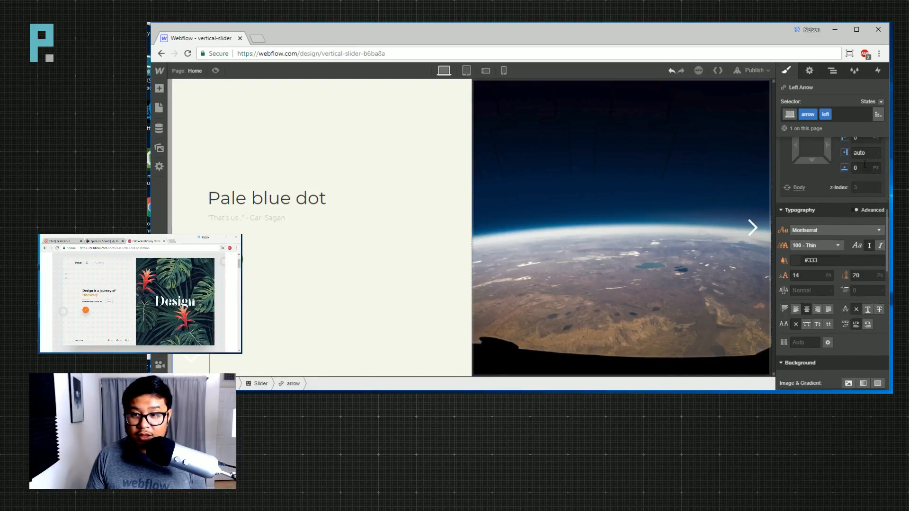
click(878, 115)
click(838, 147)
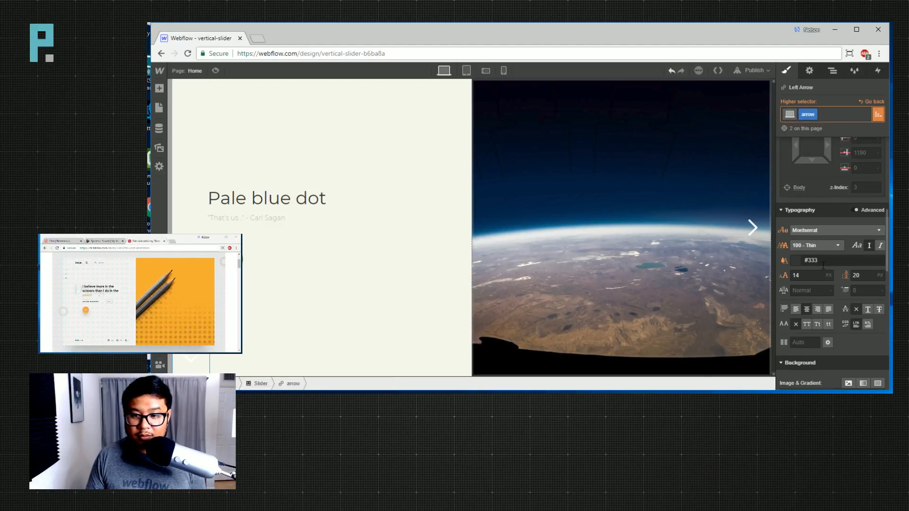
click(806, 267)
click(811, 160)
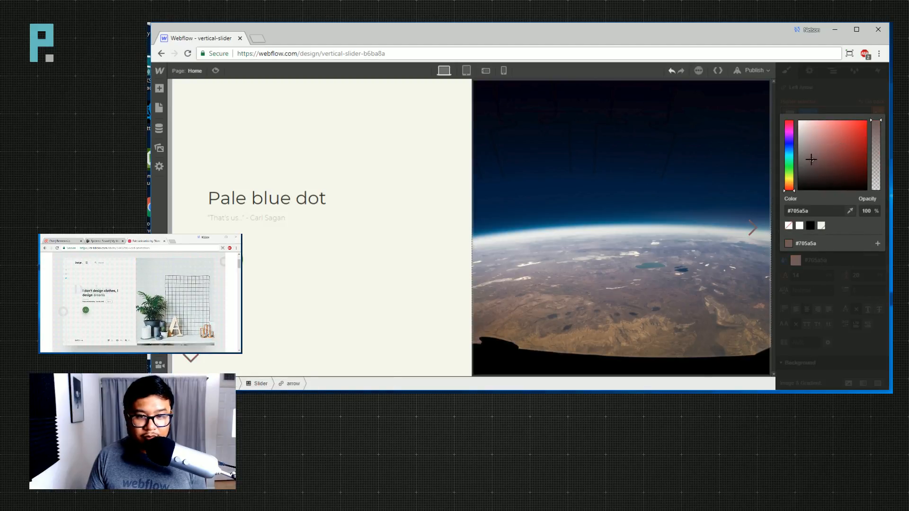
click(798, 167)
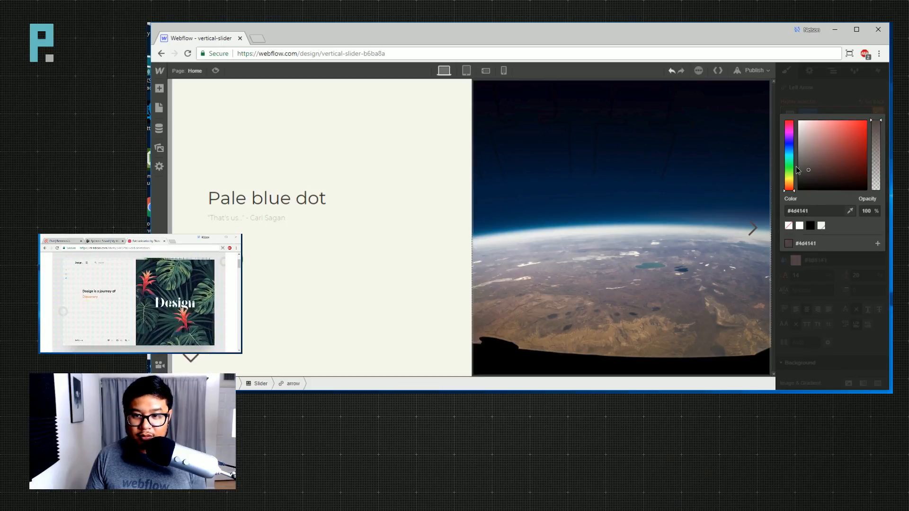
click(839, 84)
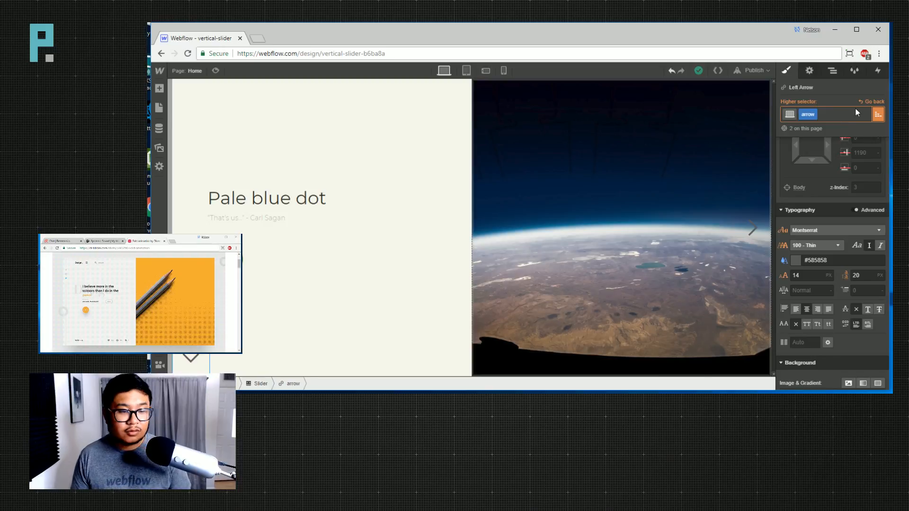
Add the combo class "right" to the slider's right arrow.
click(755, 231)
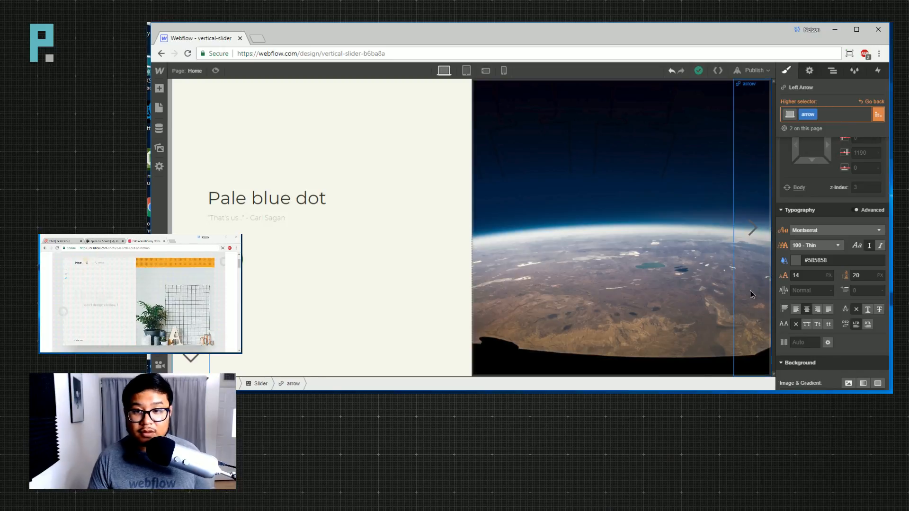
click(843, 117)
text(right)
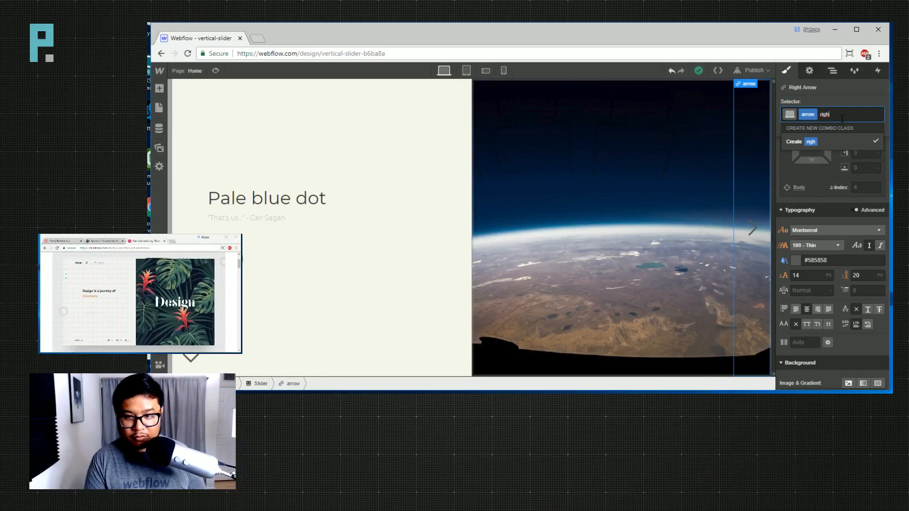
key(Return)
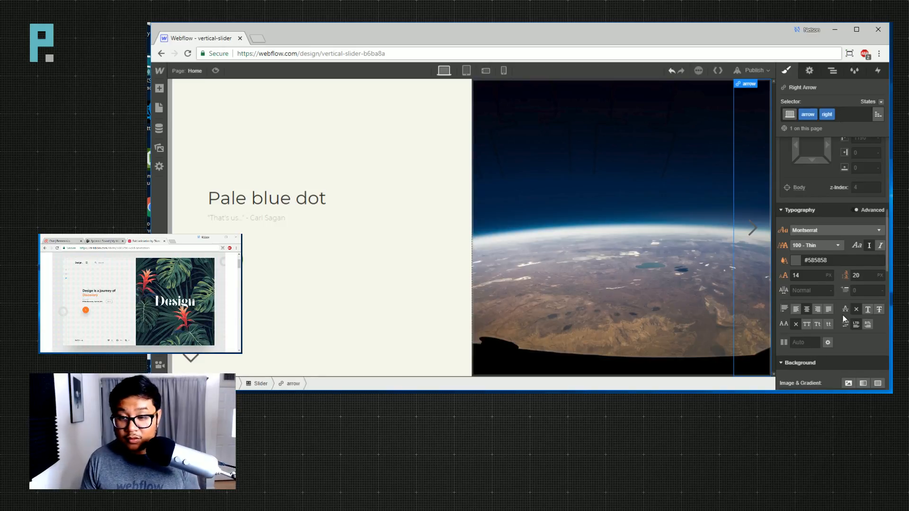
Position the right arrow absolutely at the bottom left, with its top and right offsets set to auto.
scroll(843, 319, up, 5)
scroll(845, 294, up, 1)
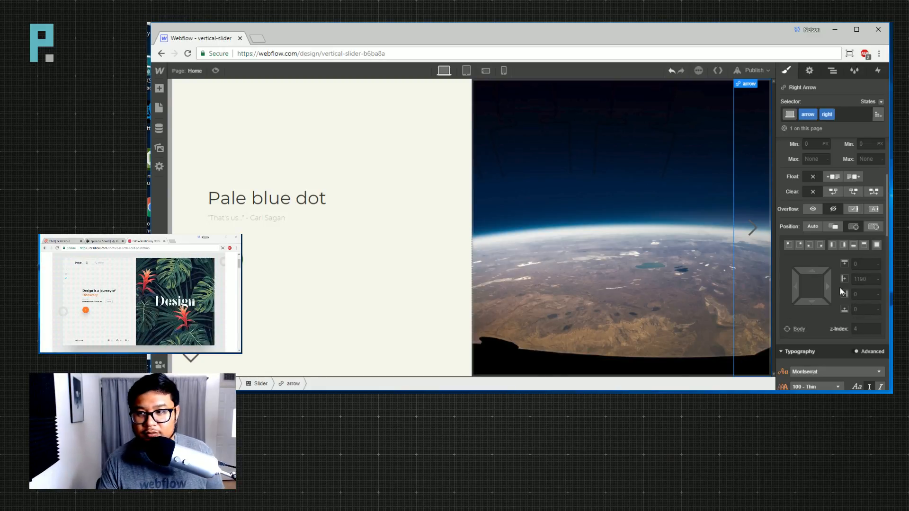
click(874, 226)
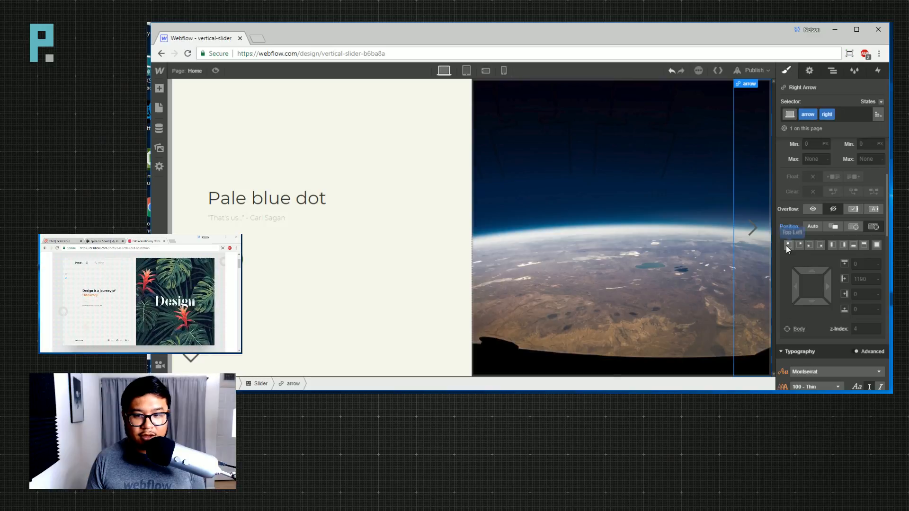
click(809, 245)
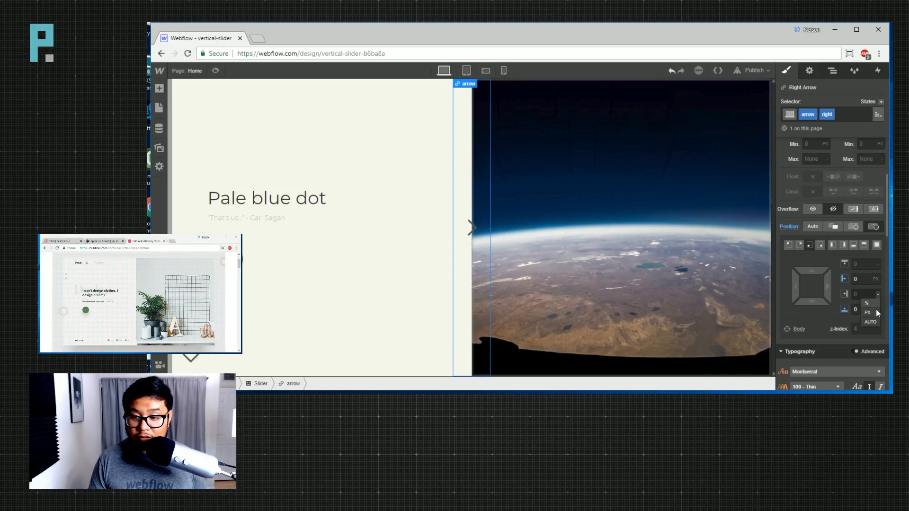
click(874, 322)
click(878, 264)
click(869, 292)
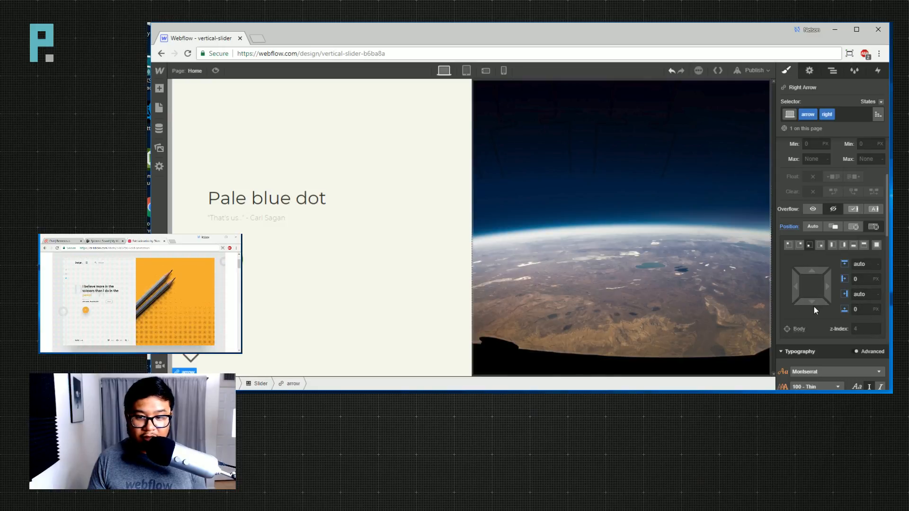
Set the right arrow's bottom offset to 43 px and its top and bottom padding to 40 px.
drag(812, 303, 832, 247)
scroll(830, 277, up, 1)
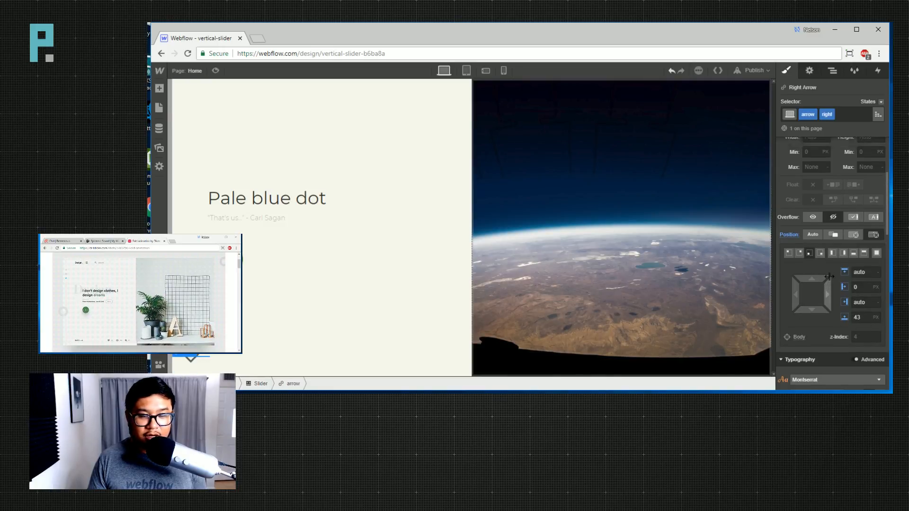
scroll(829, 277, up, 3)
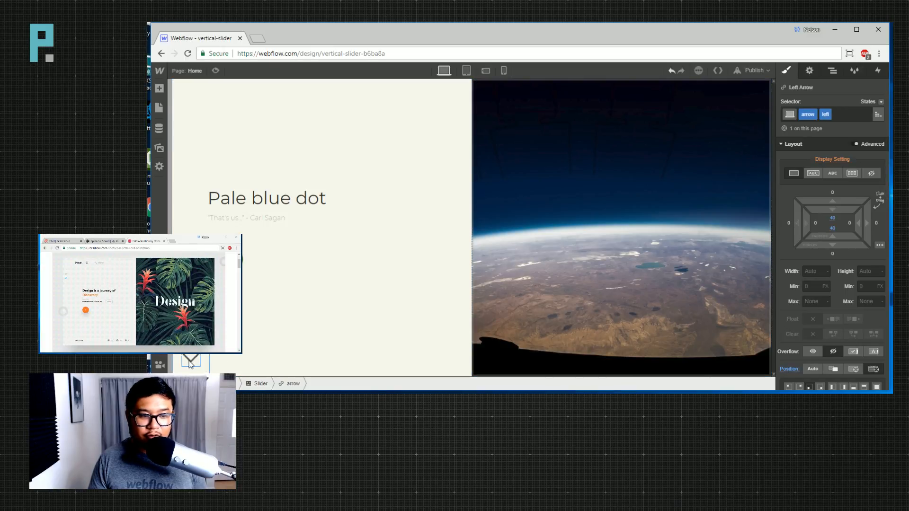
click(832, 71)
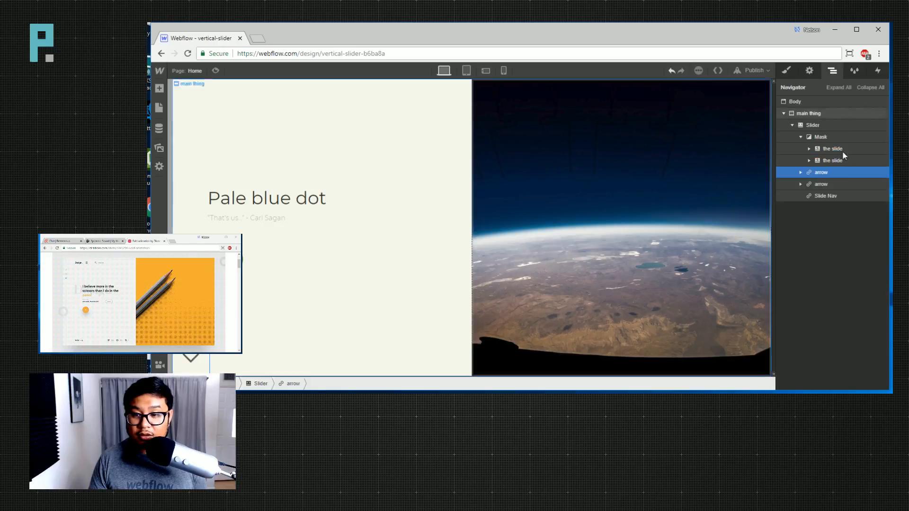
key(s)
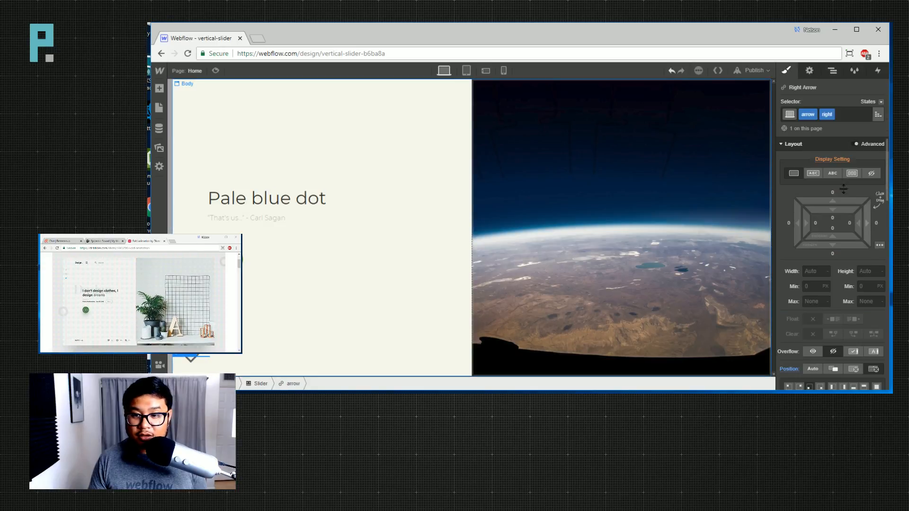
drag(837, 207, 836, 253)
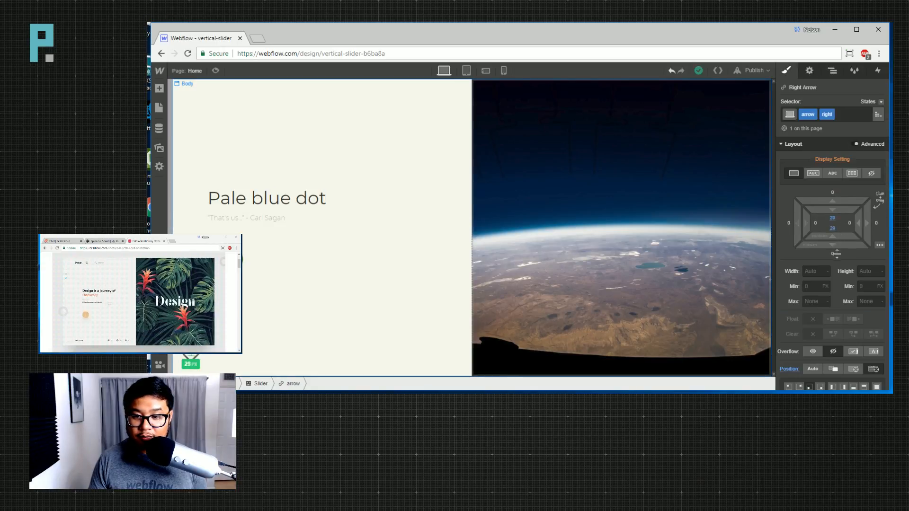
drag(834, 265, 834, 264)
Add a rotate transform of -90 degrees around the Z axis to the right arrow.
scroll(849, 284, down, 5)
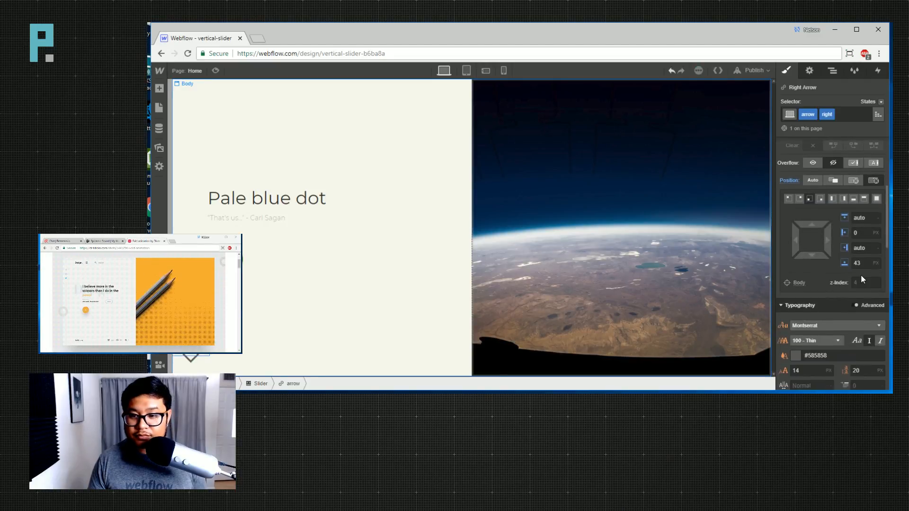
scroll(849, 330, down, 5)
scroll(849, 330, down, 1)
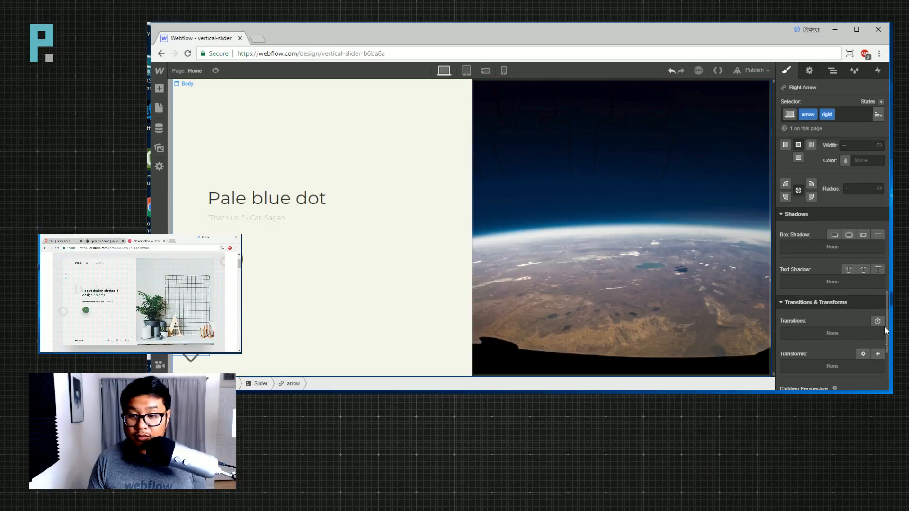
click(878, 356)
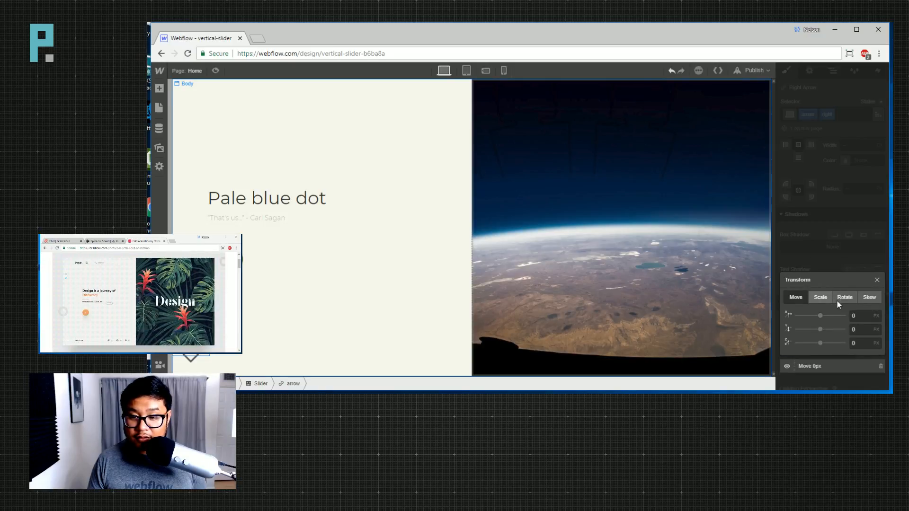
click(845, 296)
drag(813, 341, 810, 341)
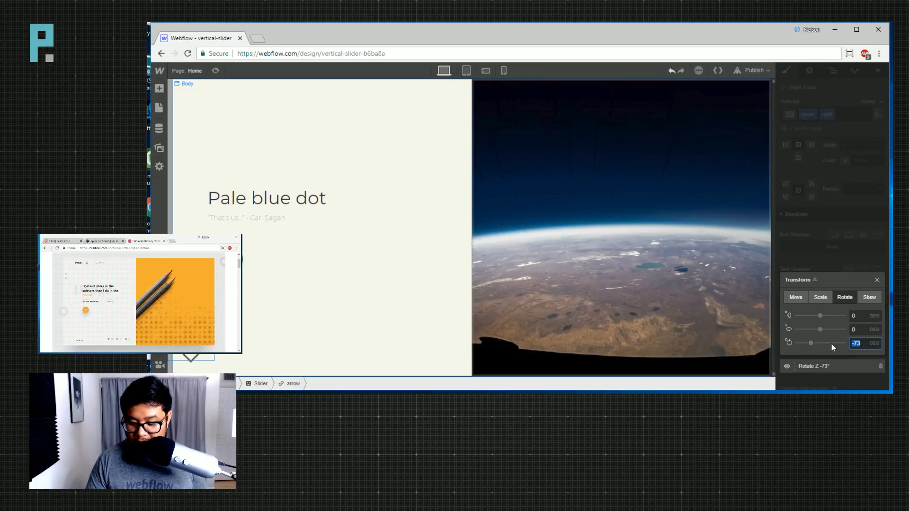
text(-90)
click(846, 223)
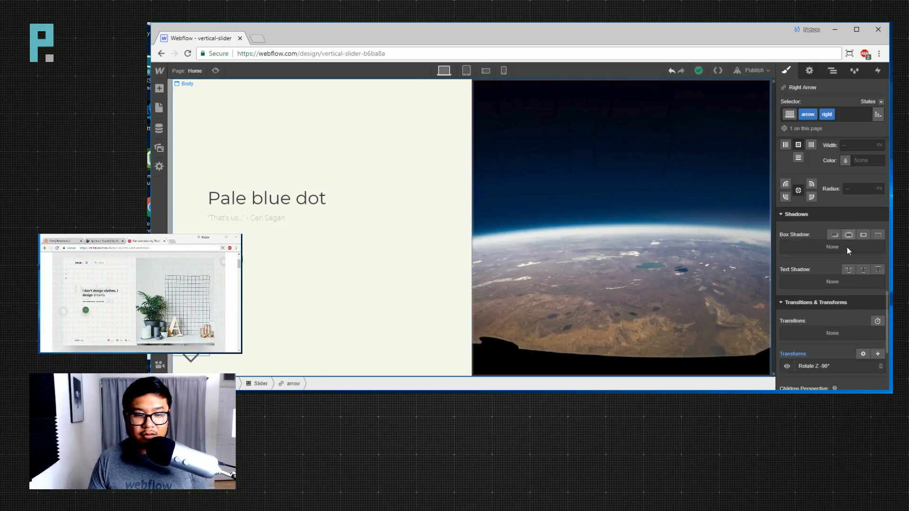
Raise the right arrow's bottom offset to 86 px.
scroll(845, 316, up, 10)
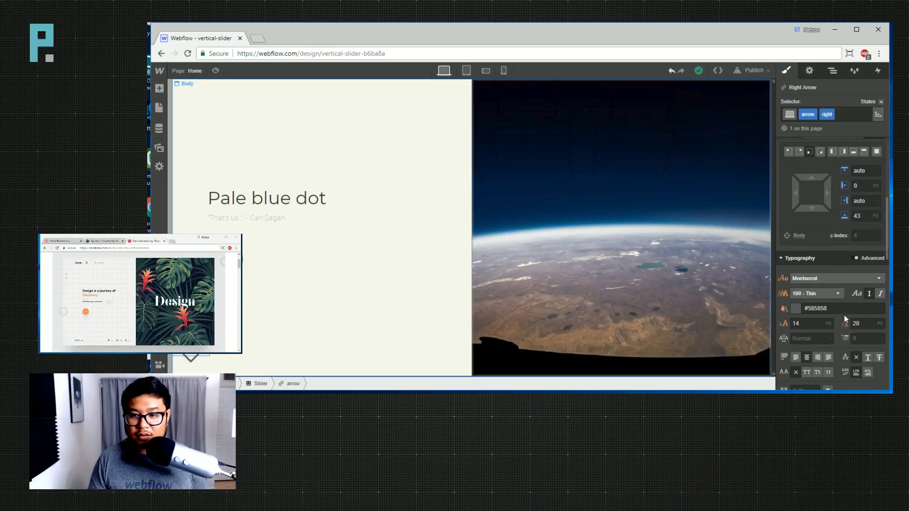
drag(809, 211, 811, 179)
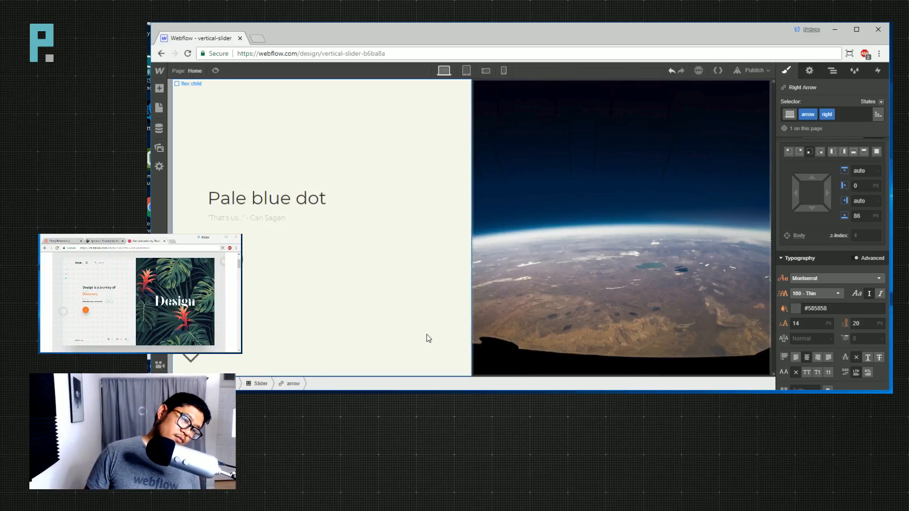
drag(809, 194, 806, 189)
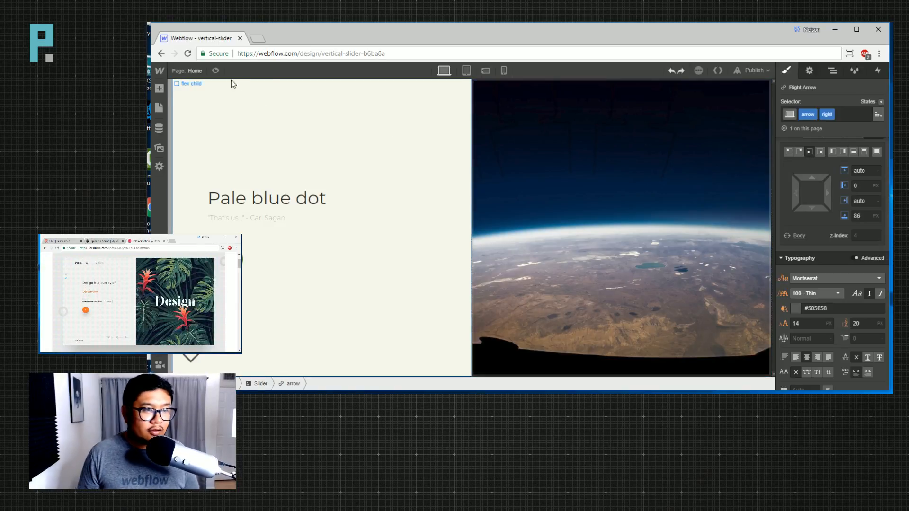
Preview the page, test the slider by advancing it repeatedly with the down arrow, and return to the design view.
click(214, 71)
click(176, 370)
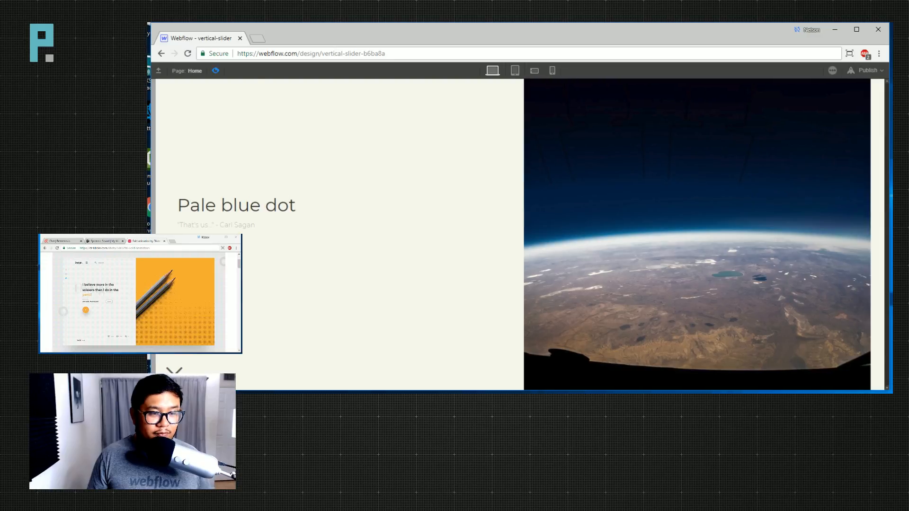
click(176, 370)
click(176, 370)
click(177, 370)
click(176, 371)
click(176, 370)
click(176, 371)
click(176, 370)
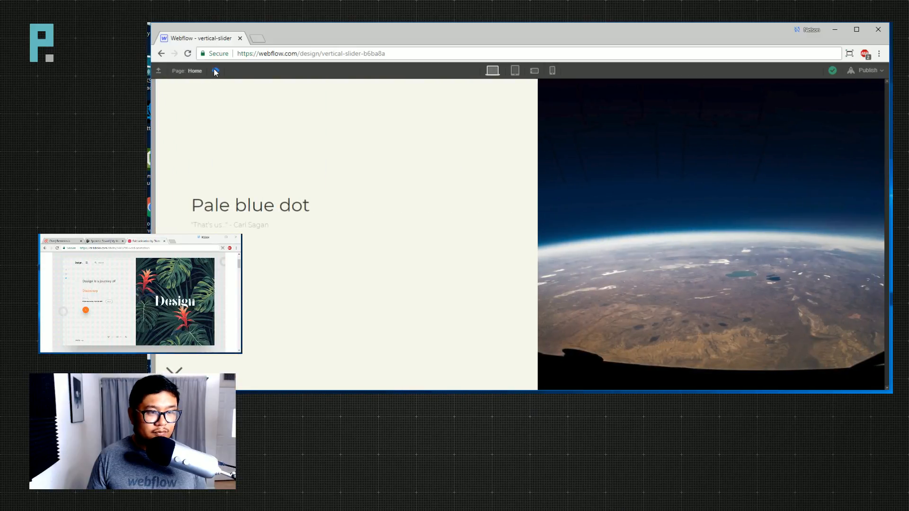
click(215, 71)
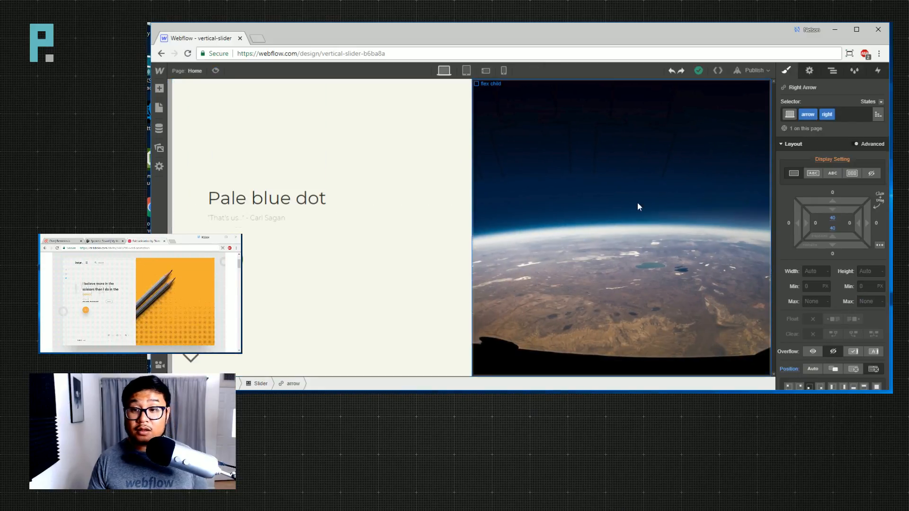
Change the slider's animation type to Cross Fade and its duration to 0 ms.
click(808, 71)
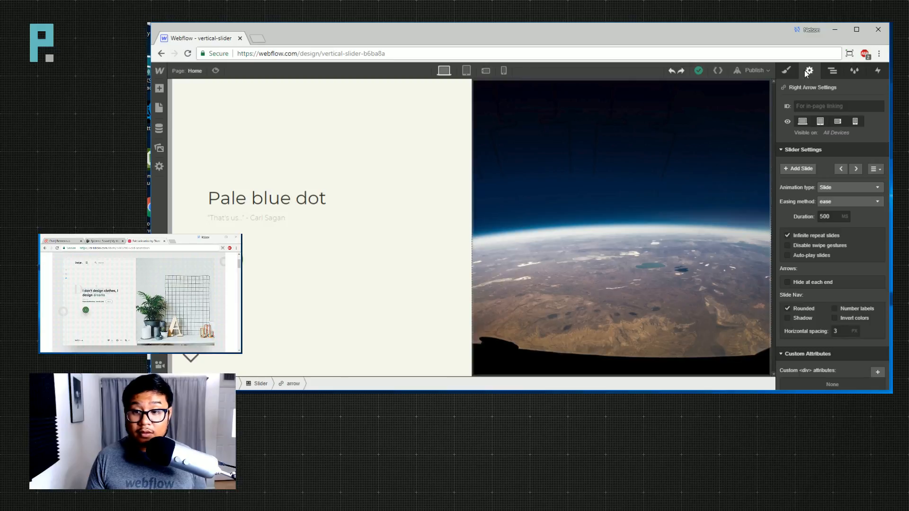
click(835, 187)
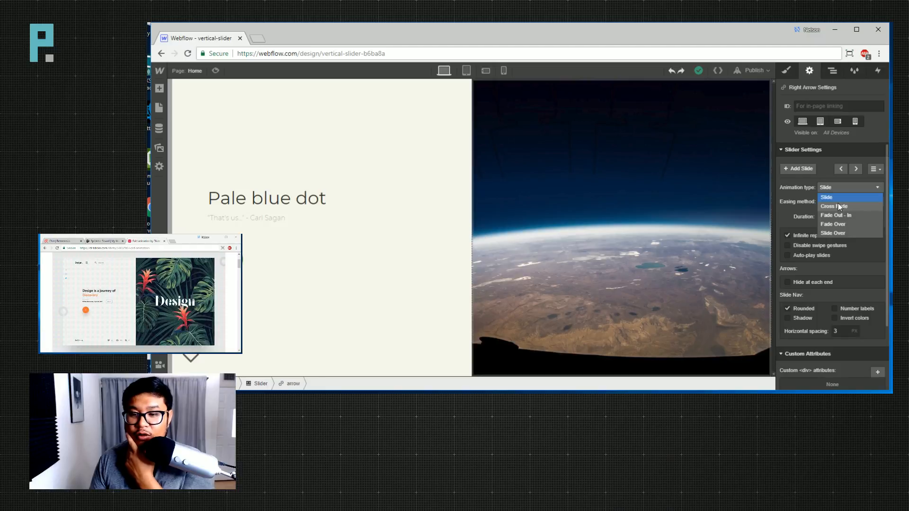
click(838, 203)
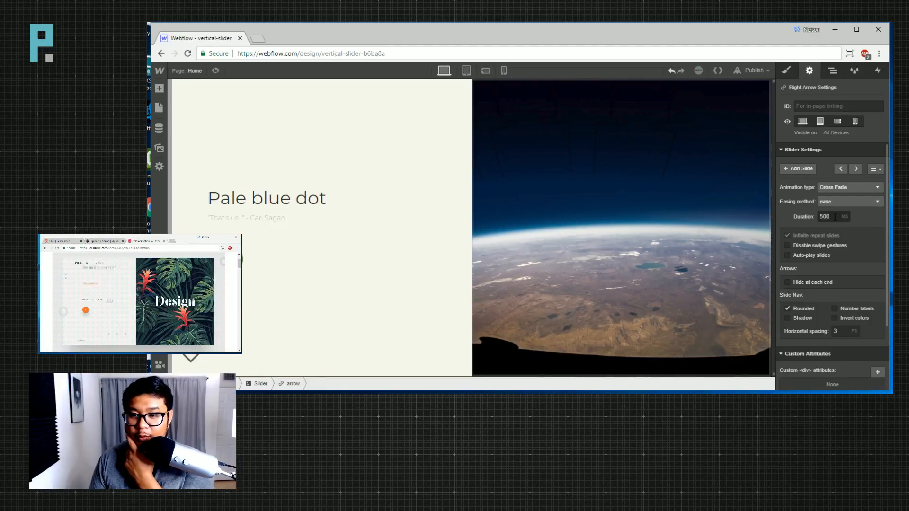
click(817, 217)
text(0)
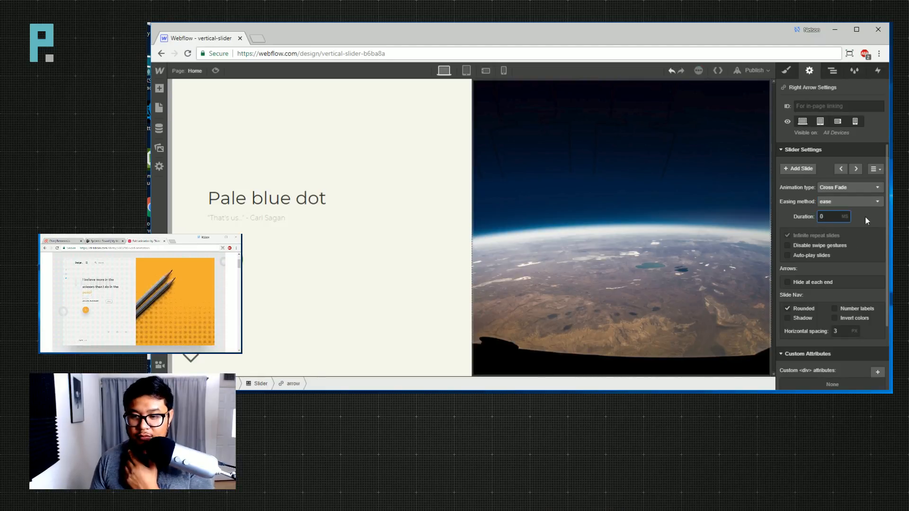
click(865, 216)
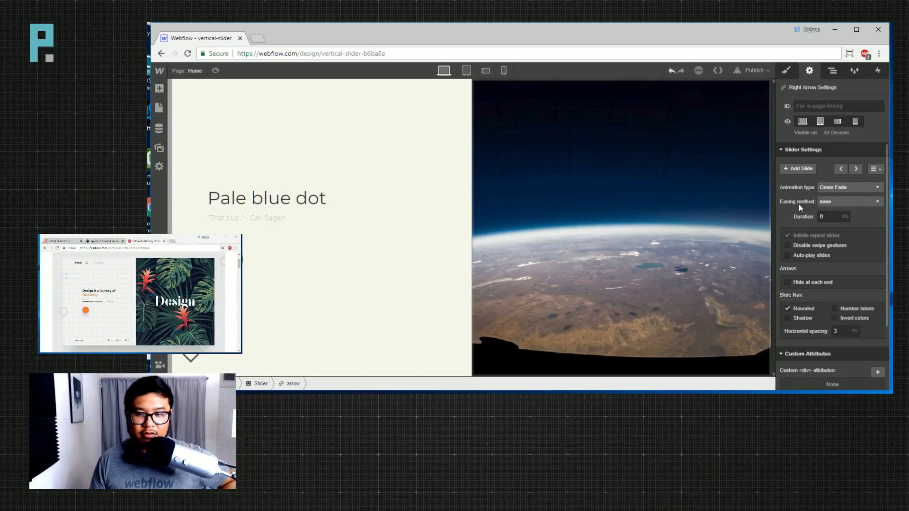
Preview the page, advance the slider several times with the down arrow to test the instant transition, and return to the design view.
click(215, 71)
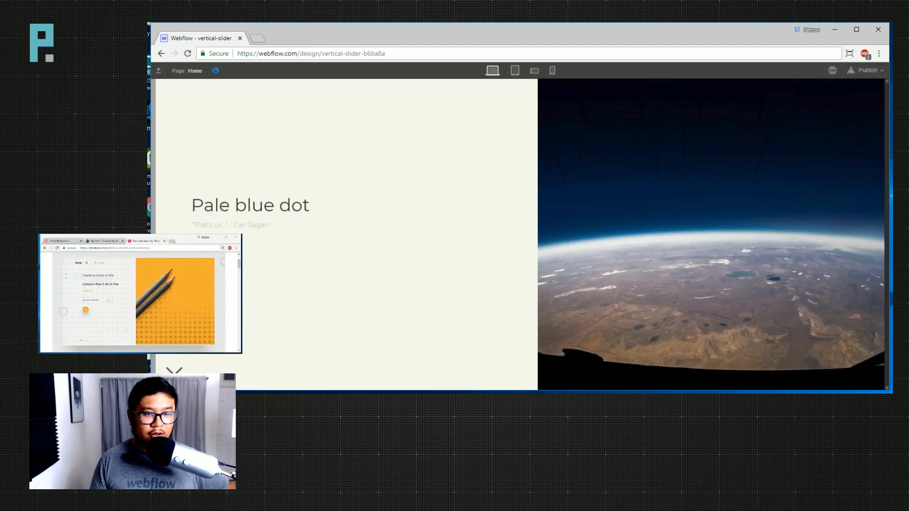
click(174, 370)
click(175, 369)
click(175, 368)
click(174, 370)
click(173, 368)
click(216, 71)
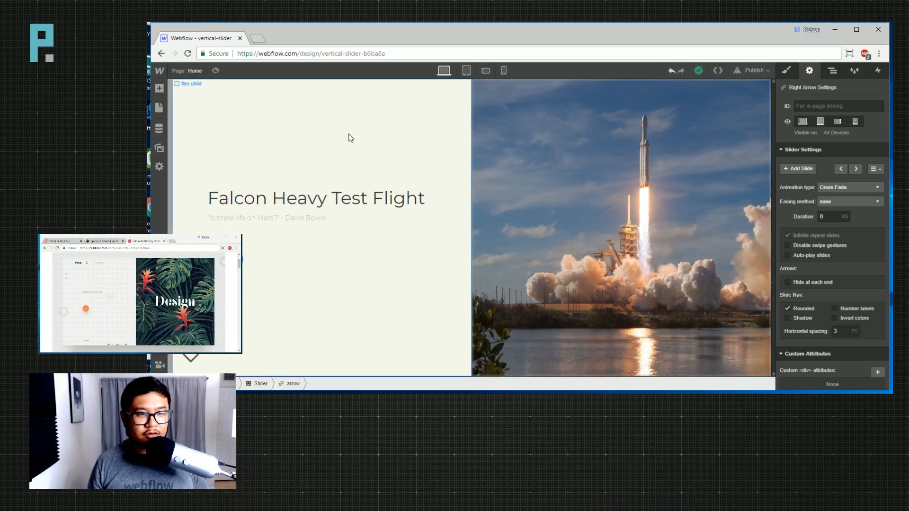
Compare the element triggers offered for the first slide with those offered for its nested flex block.
click(834, 77)
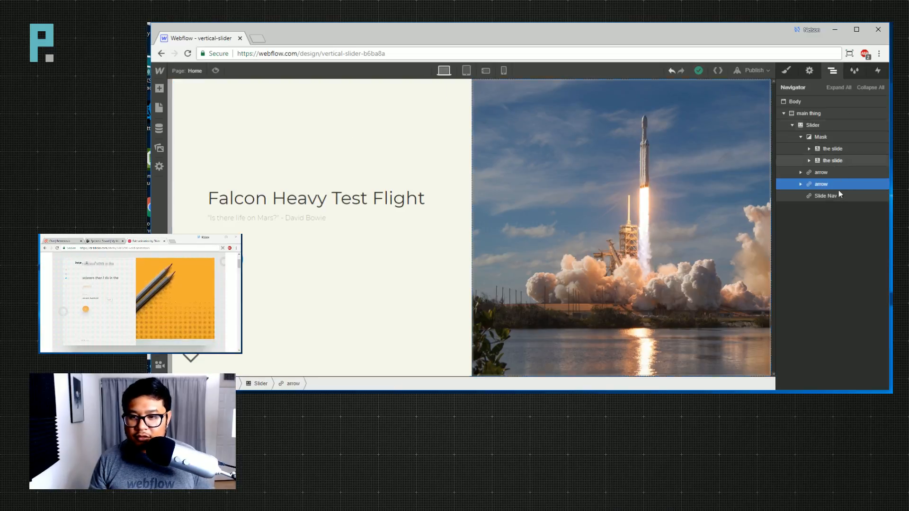
click(809, 148)
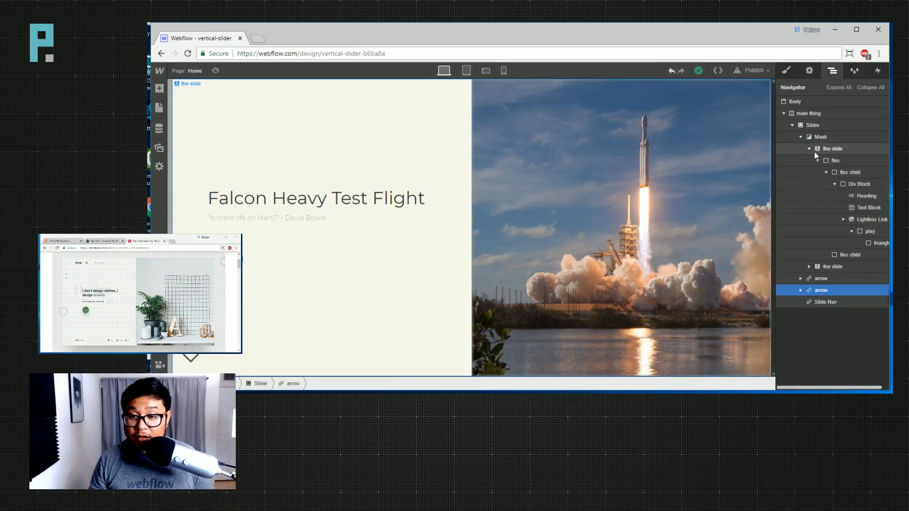
click(857, 149)
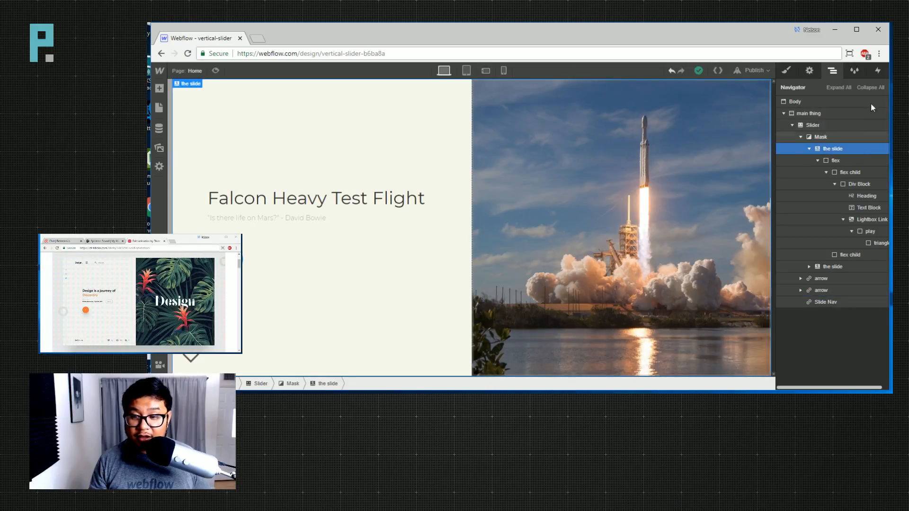
click(878, 70)
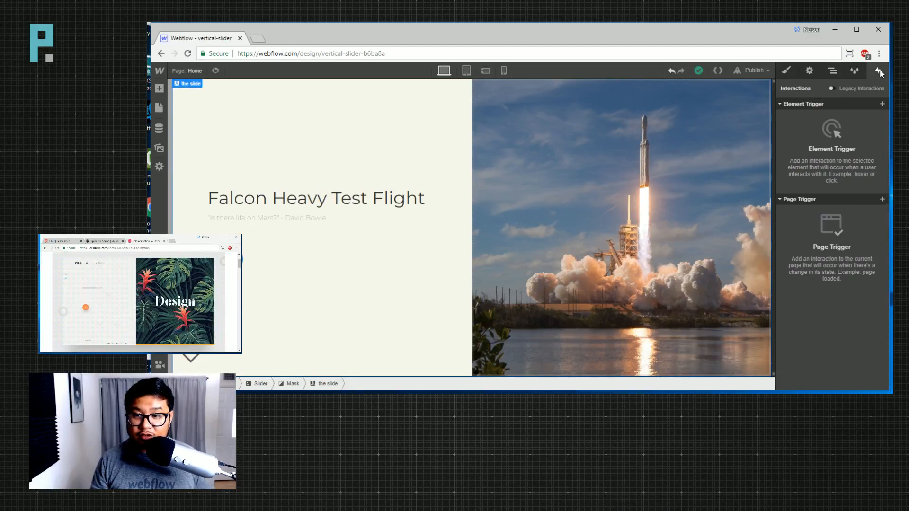
click(883, 104)
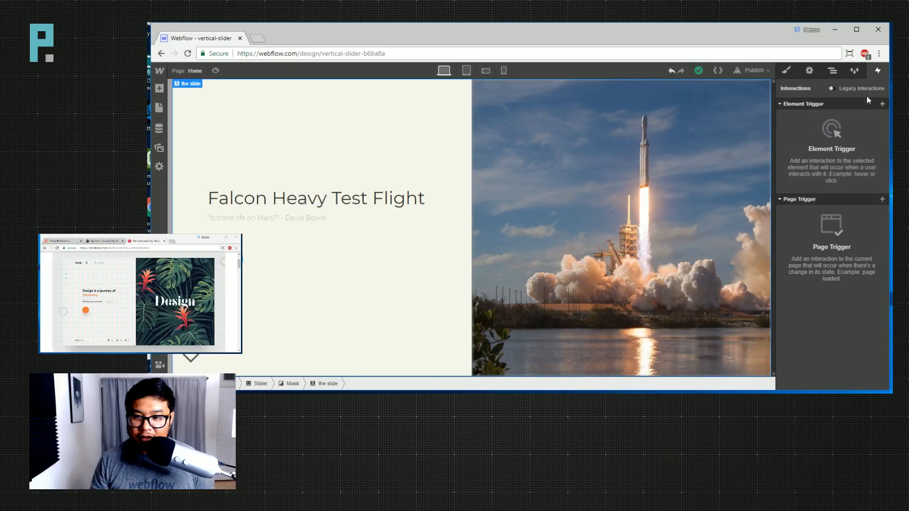
click(832, 71)
click(843, 161)
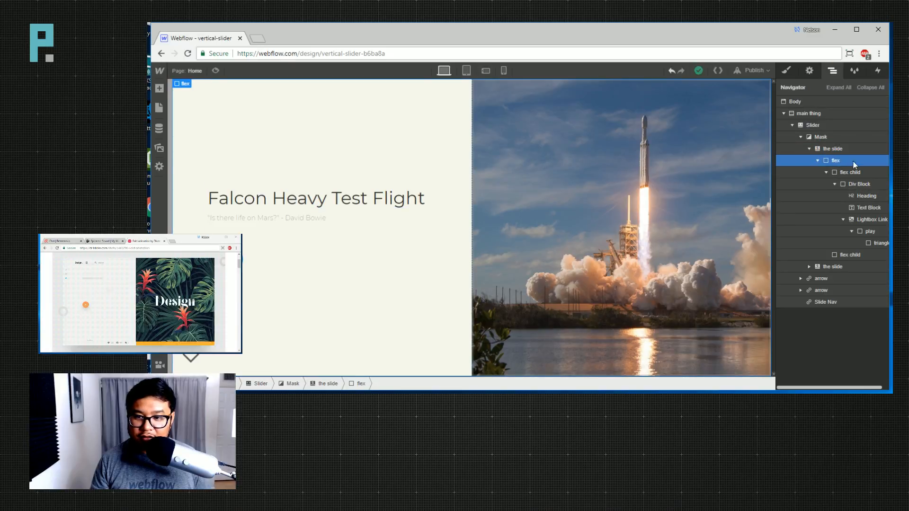
click(877, 71)
click(881, 104)
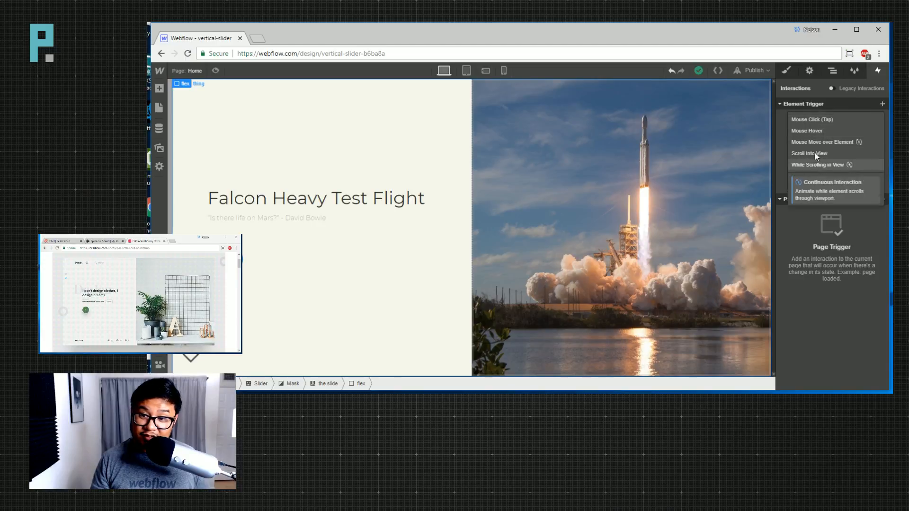
Select the first slide, "the slide", inside the slider mask and add a Slider element trigger to it.
click(833, 73)
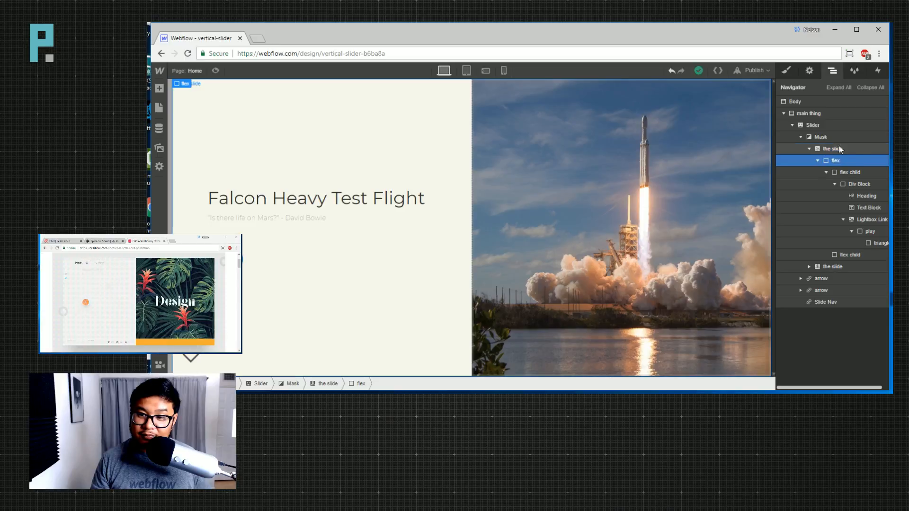
click(829, 148)
click(877, 71)
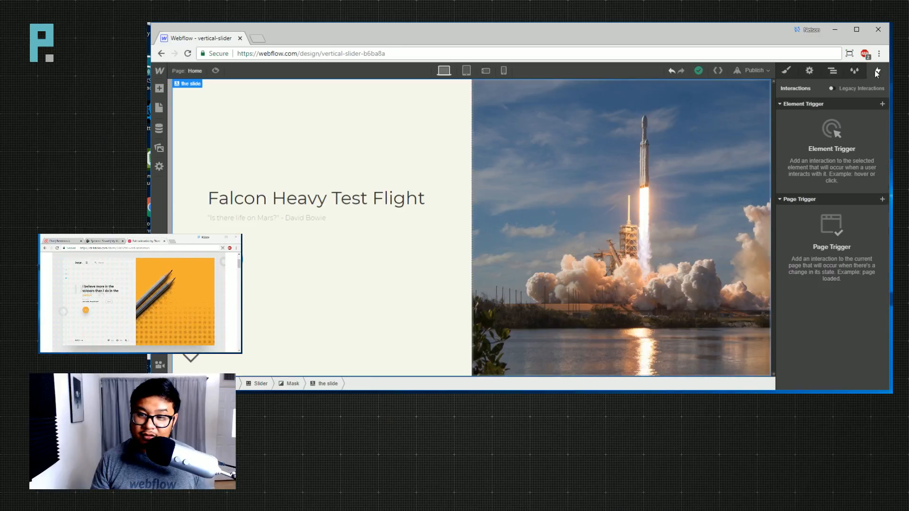
click(881, 105)
click(803, 122)
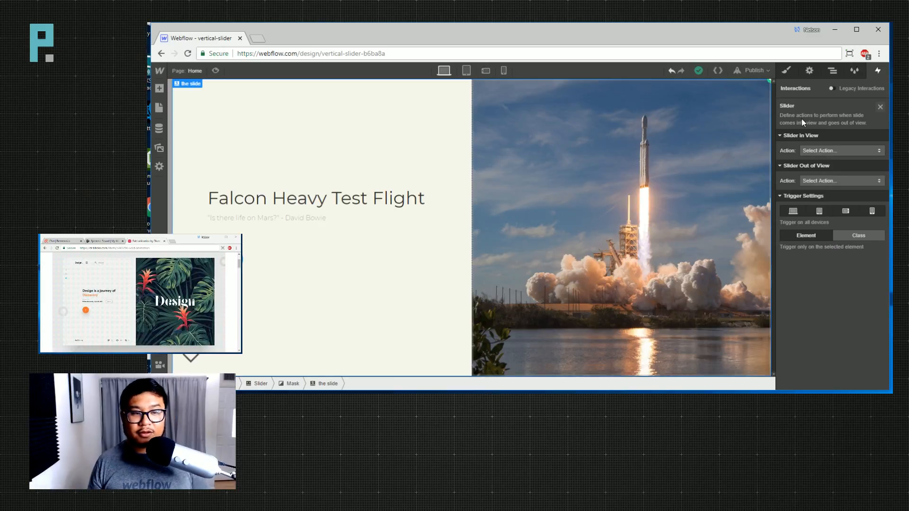
Set the Slider In View action to Start an Animation and create a timed animation named "slide in".
click(837, 151)
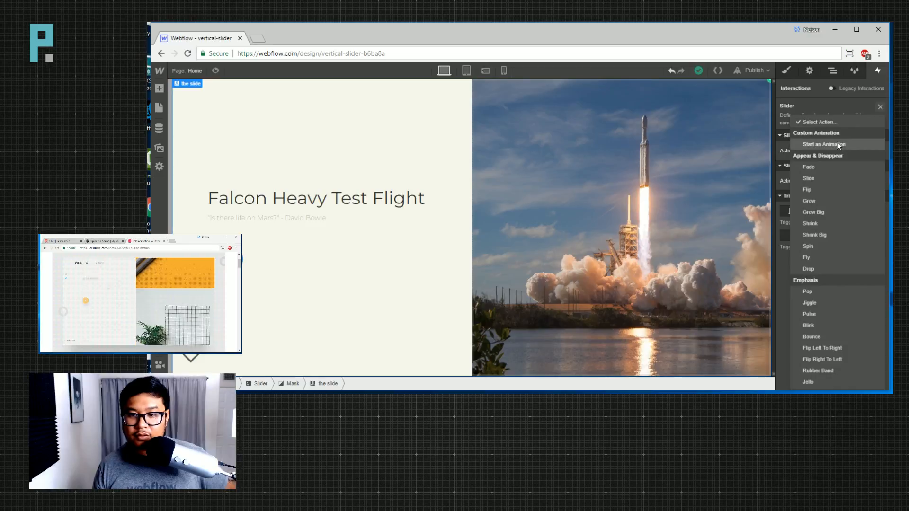
click(828, 100)
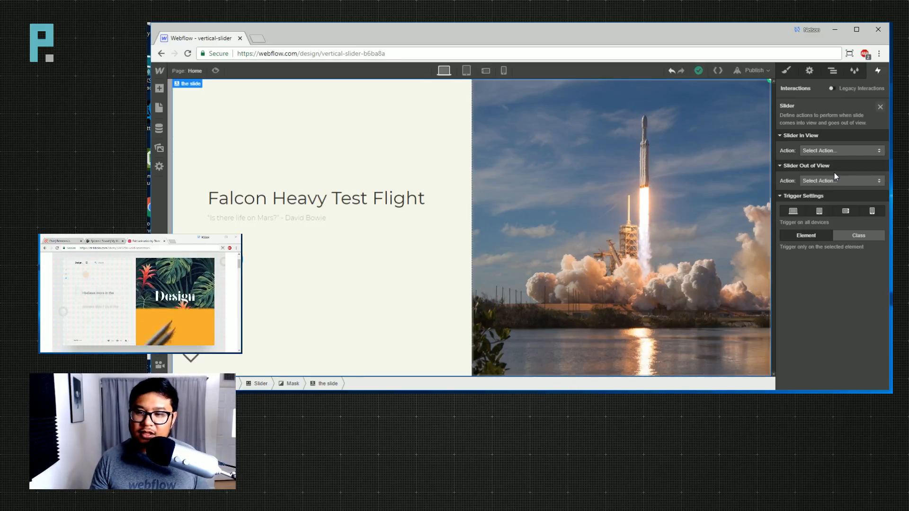
click(824, 151)
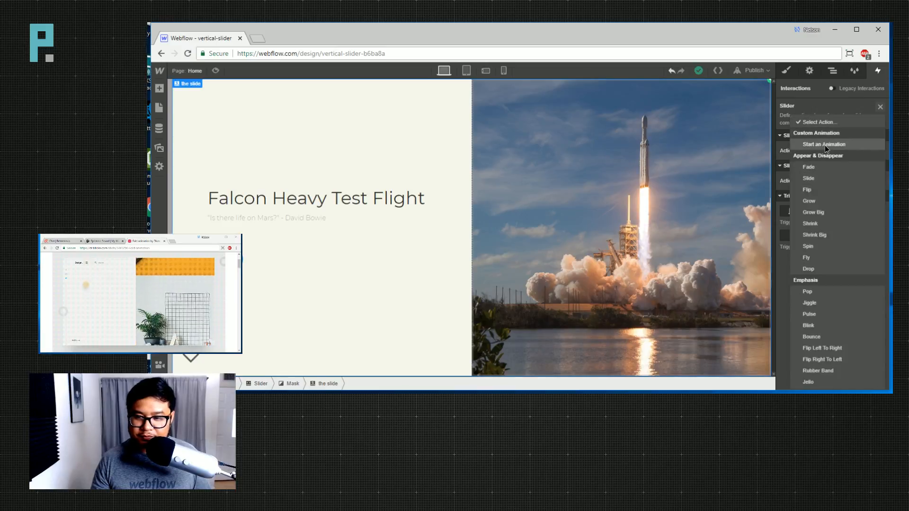
click(824, 145)
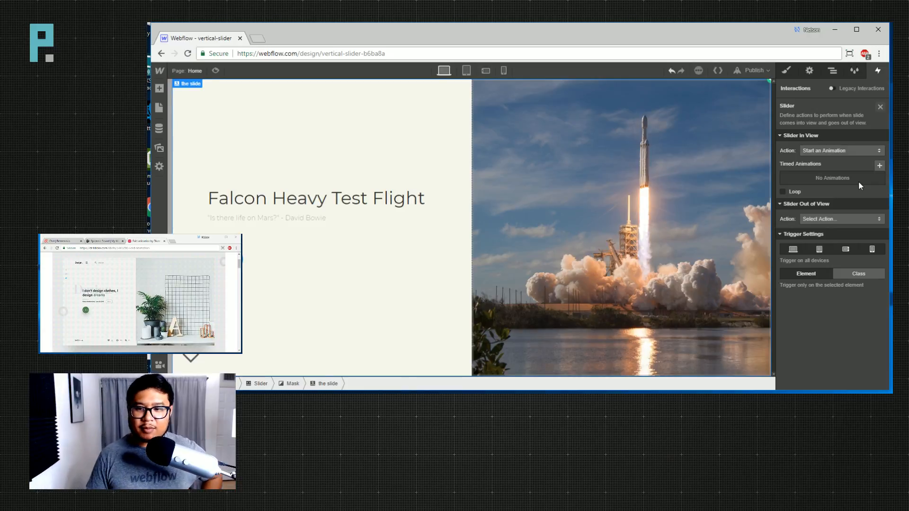
click(879, 165)
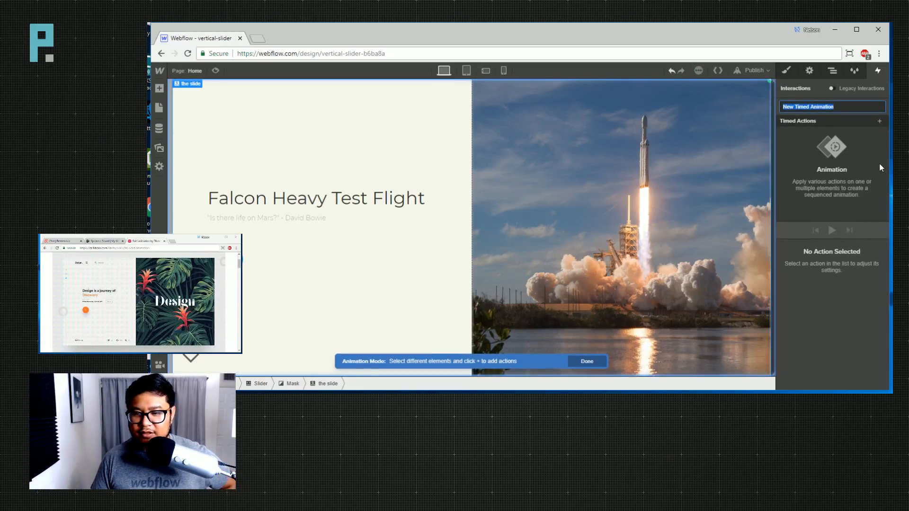
text(slide in)
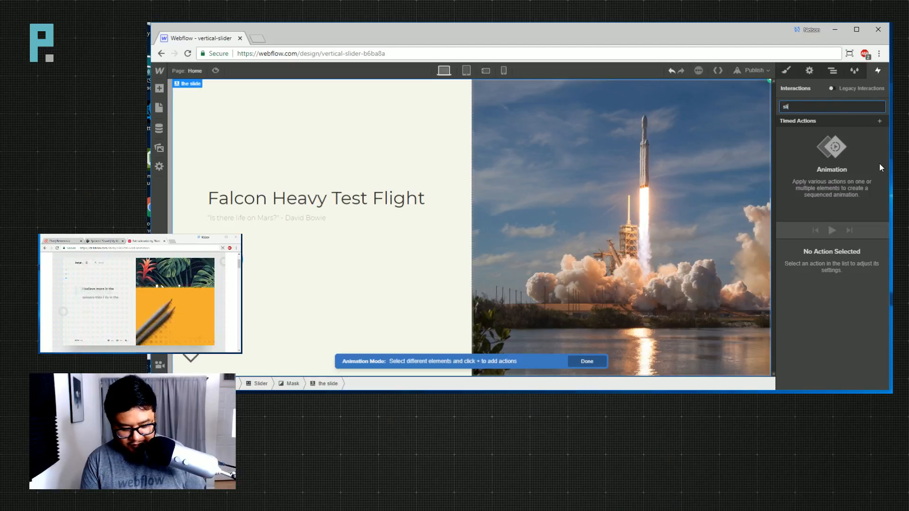
key(Return)
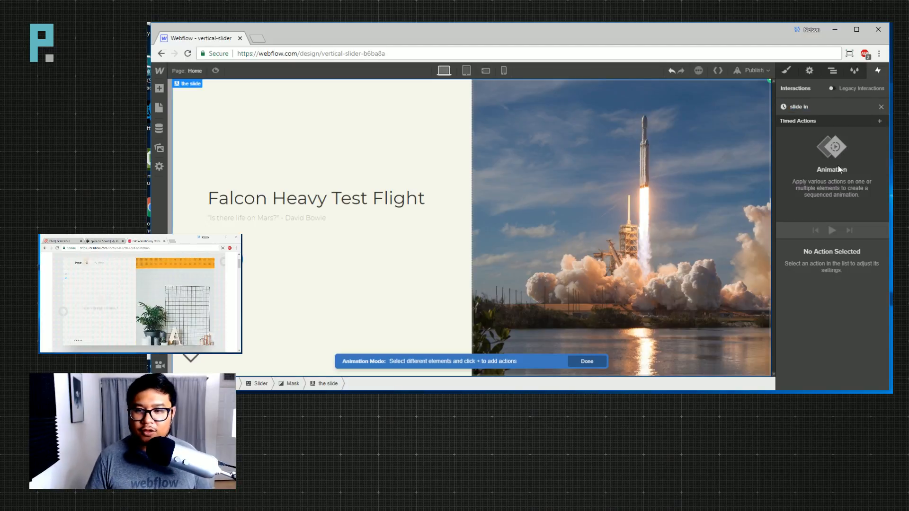
Add a Move action for the flex child holding the rocket image, set as initial state with a Y offset of 100%.
click(537, 145)
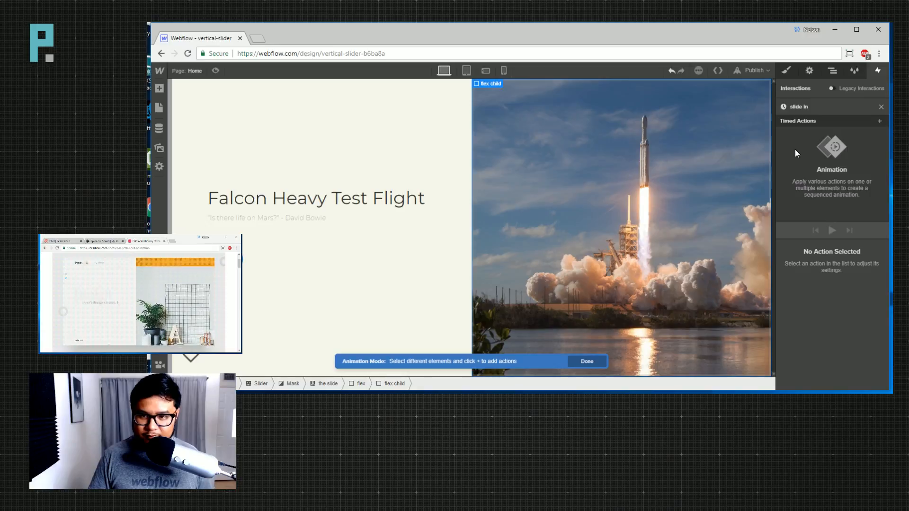
click(879, 121)
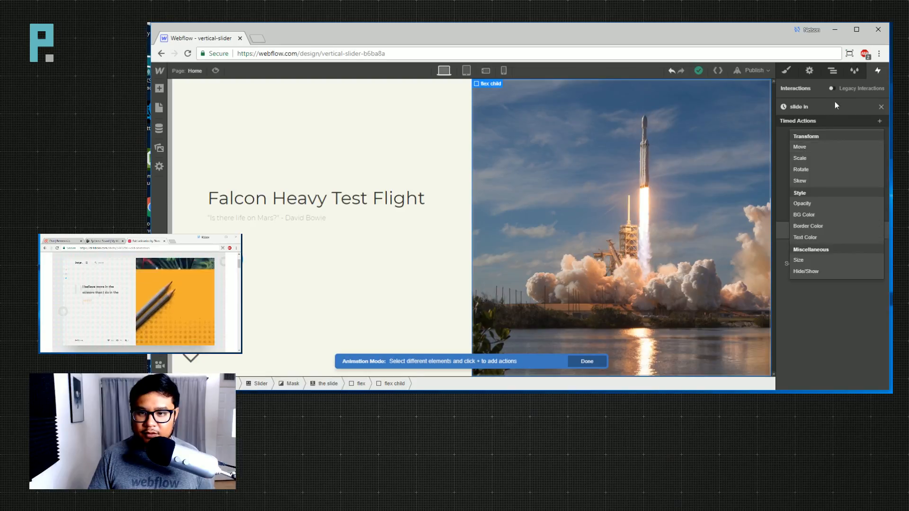
click(800, 147)
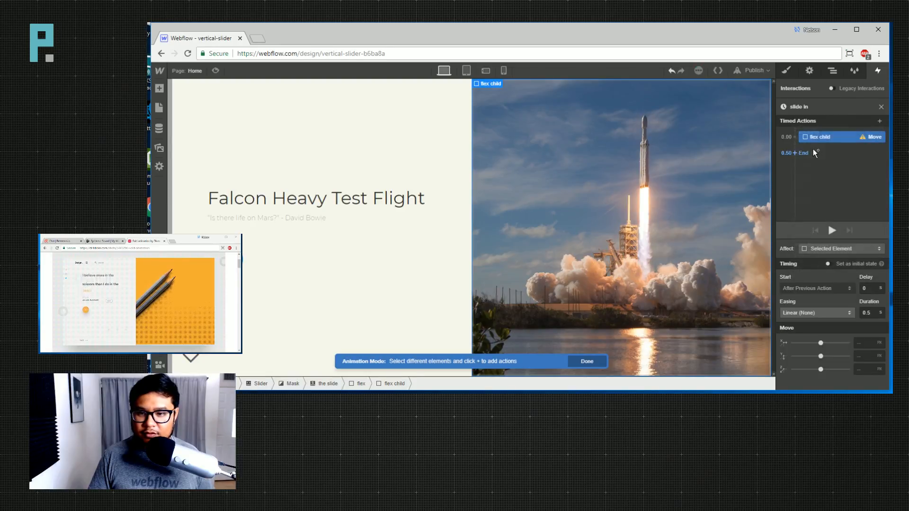
click(828, 264)
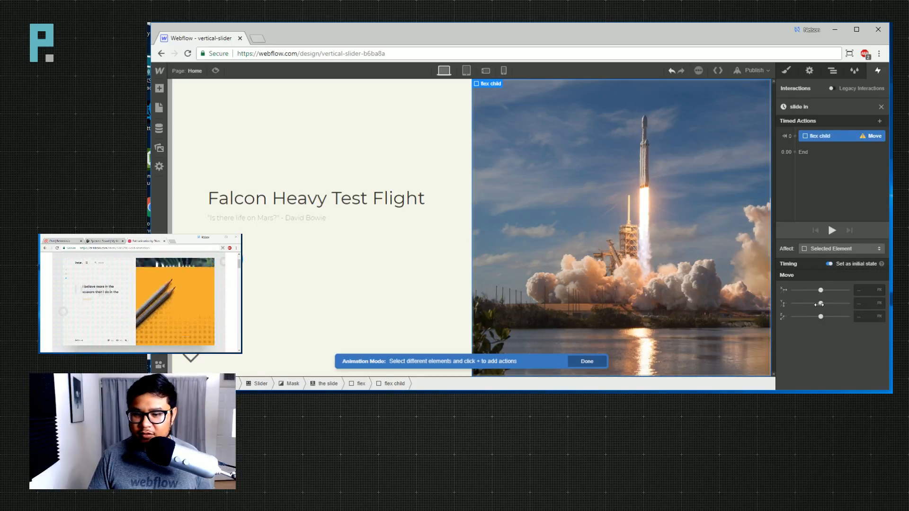
click(867, 303)
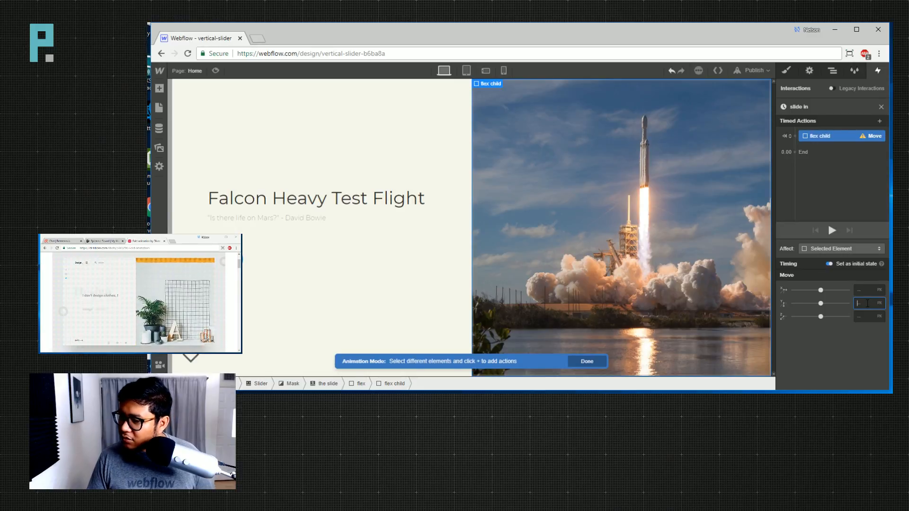
text(100%)
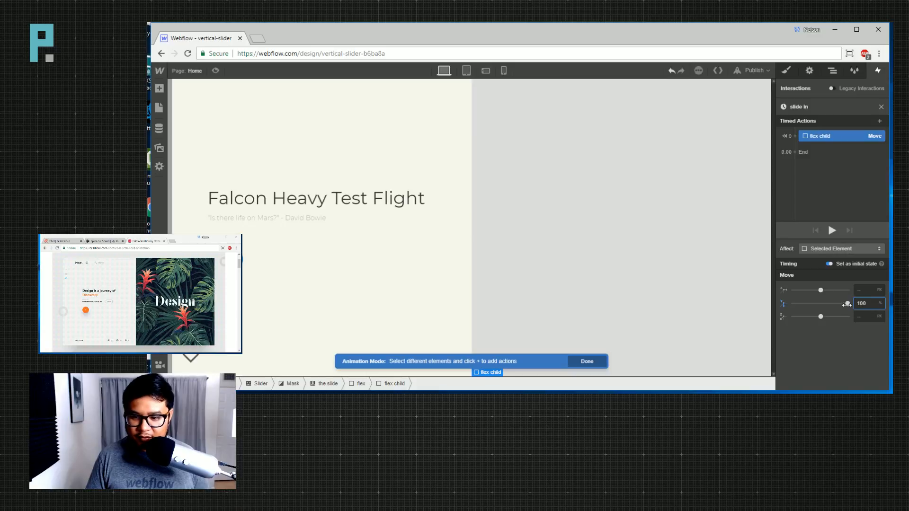
drag(847, 304, 847, 303)
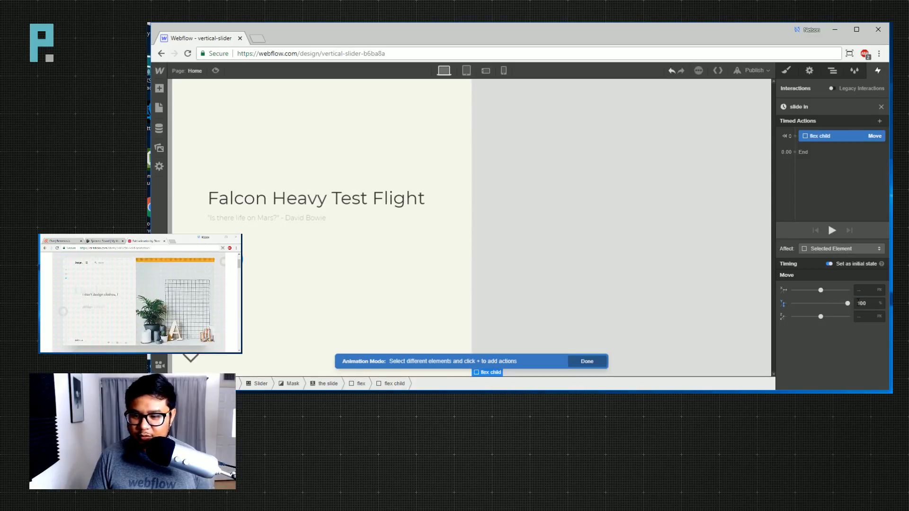
Add a second Move action for the image flex child that brings its Y offset to 0%.
click(799, 156)
click(807, 181)
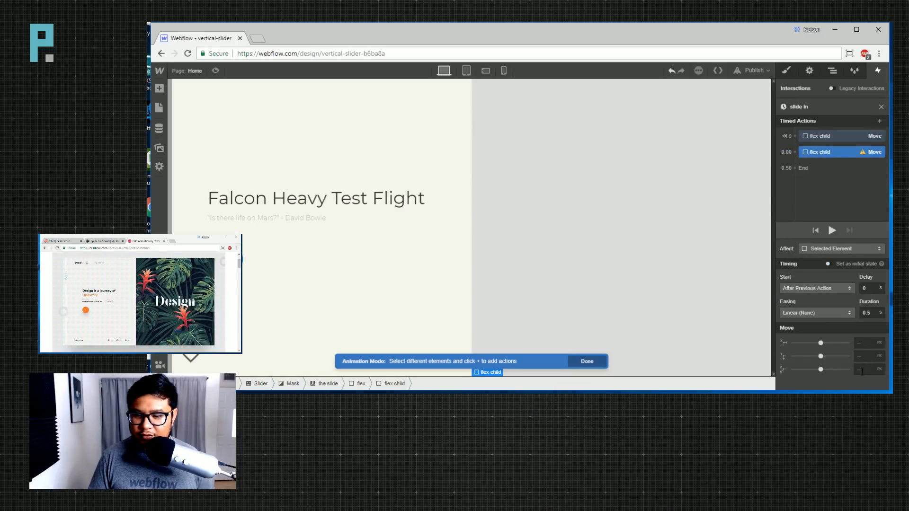
click(863, 355)
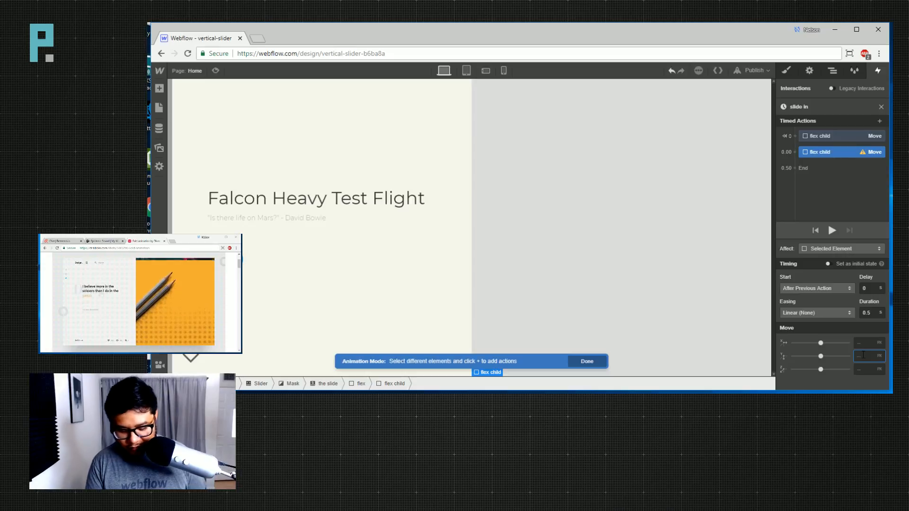
text(0%)
key(Return)
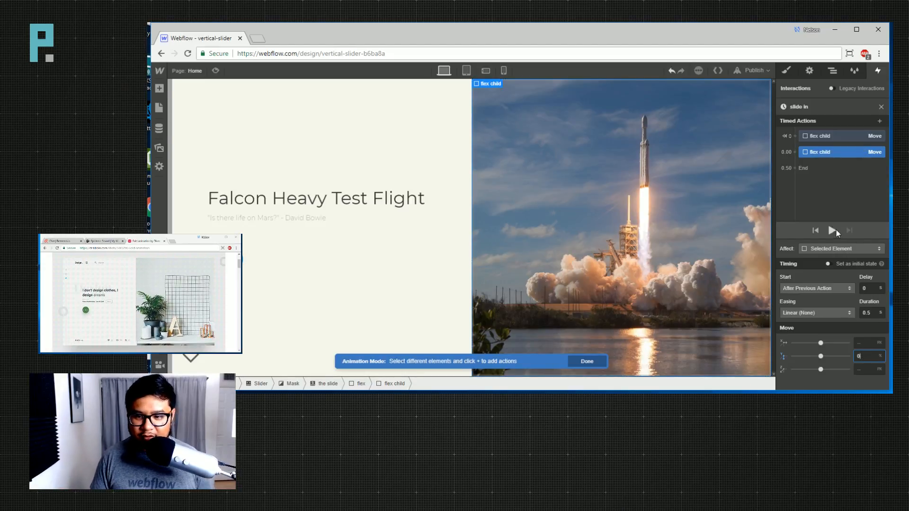
Play the "slide in" animation repeatedly on the canvas to check the image's movement.
click(831, 230)
click(833, 230)
click(833, 230)
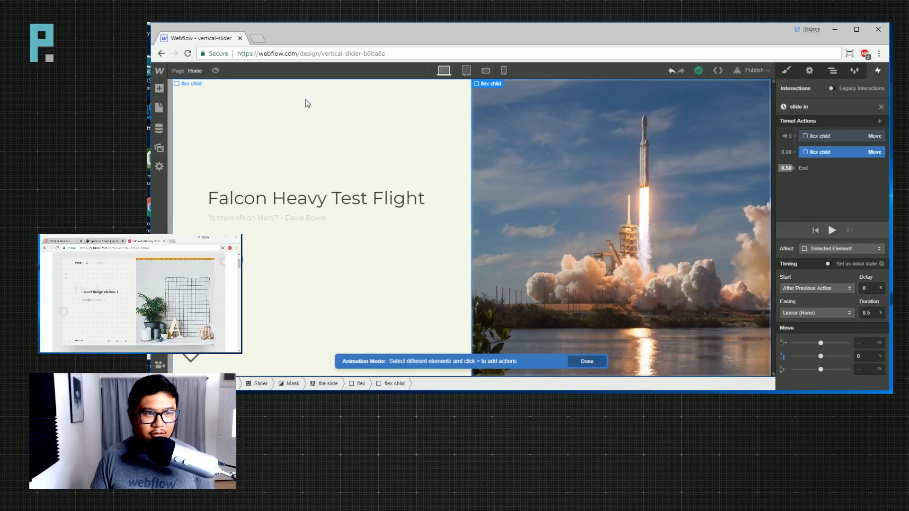
Preview the page, test the slide-in by advancing the slider with the down arrow, then return to the design view and close the animation editor.
click(216, 71)
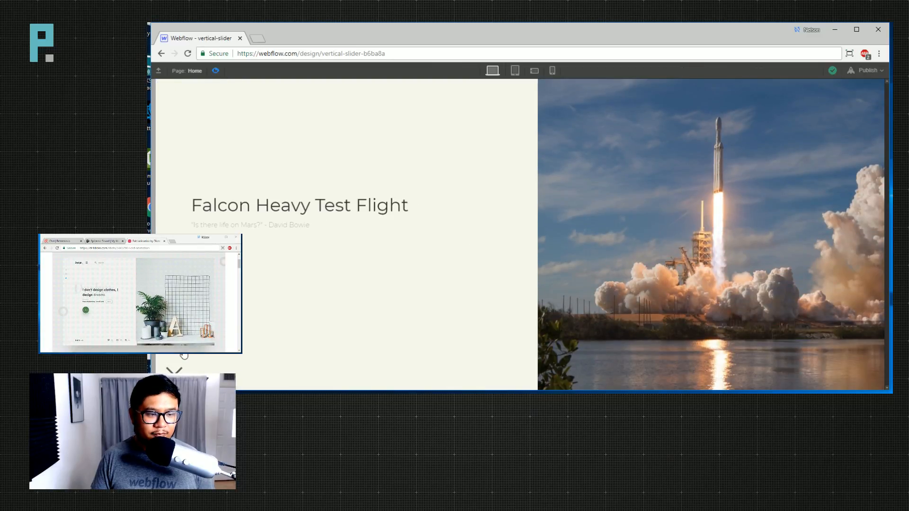
click(176, 369)
click(177, 369)
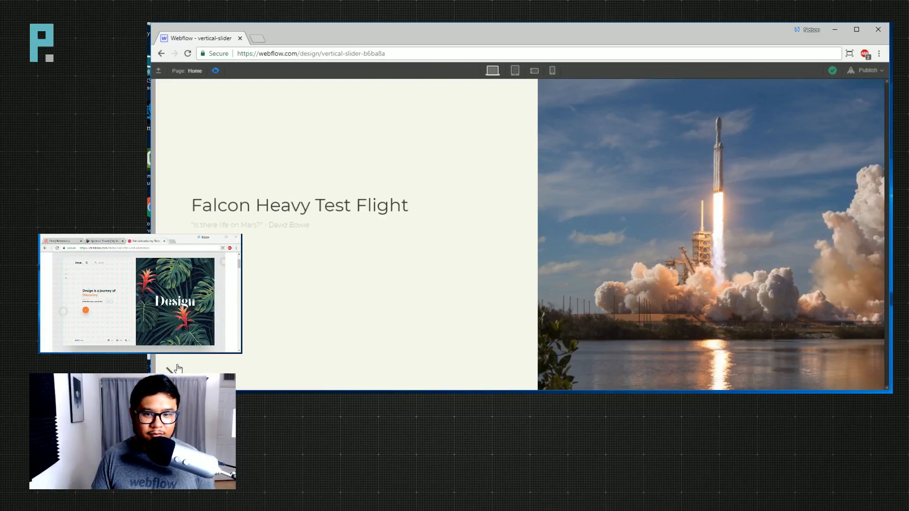
click(177, 369)
click(171, 369)
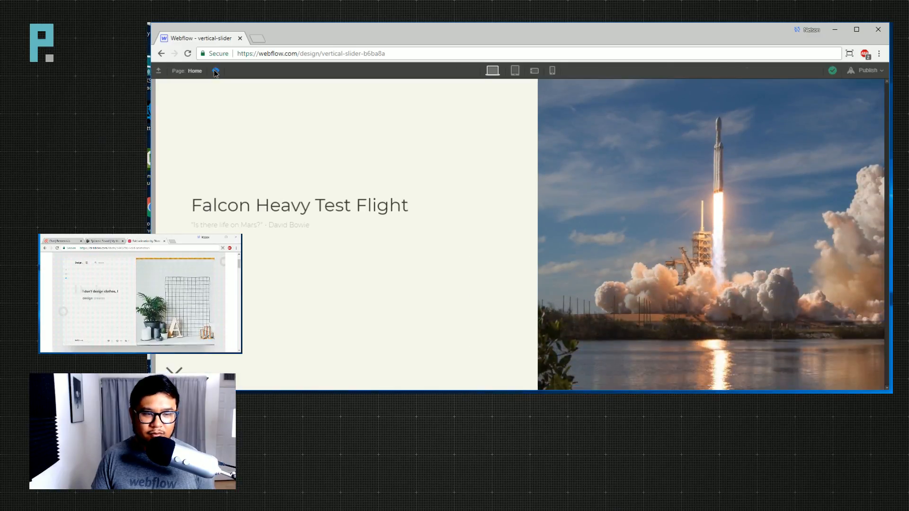
click(215, 71)
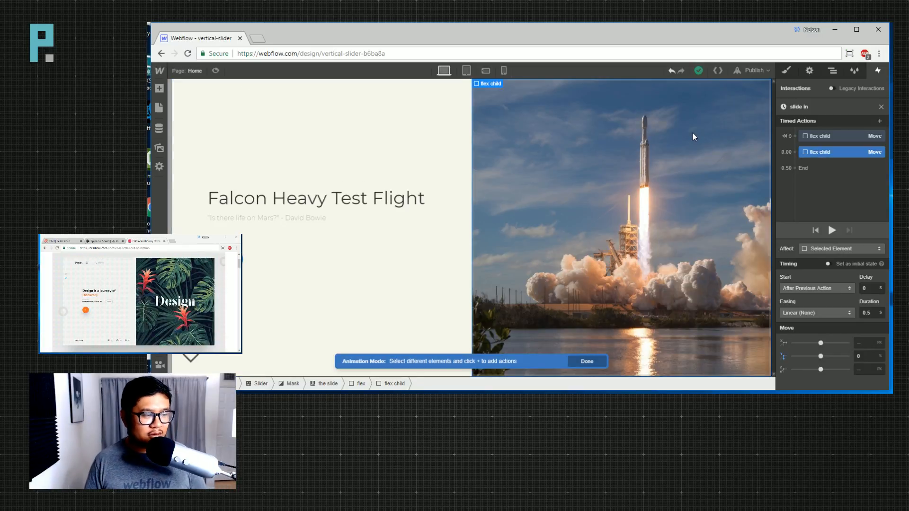
click(881, 108)
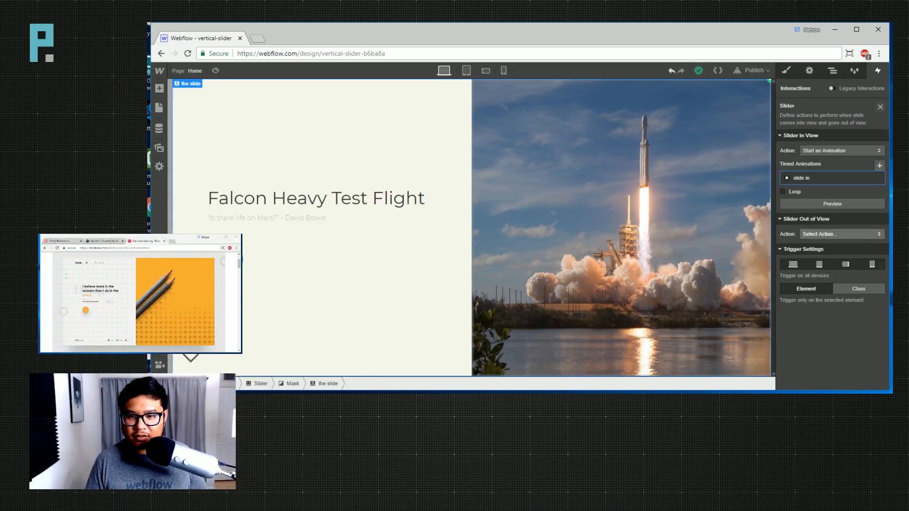
Set the Slider Out of View action to Start an Animation and create a timed animation called "slide out".
click(819, 234)
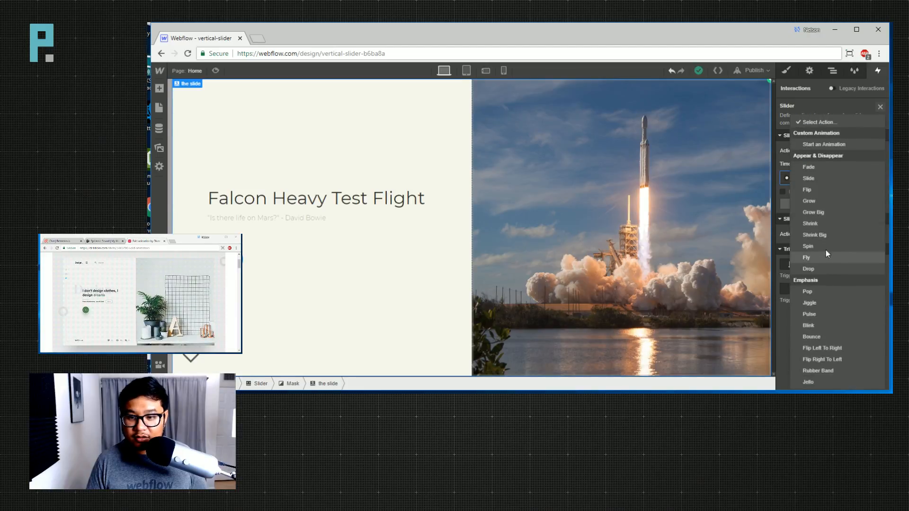
click(825, 146)
click(880, 248)
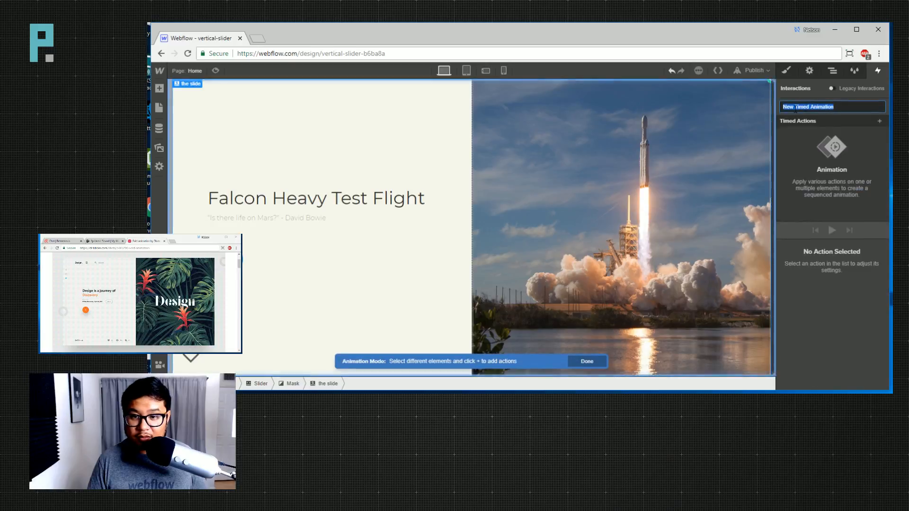
text(slide out)
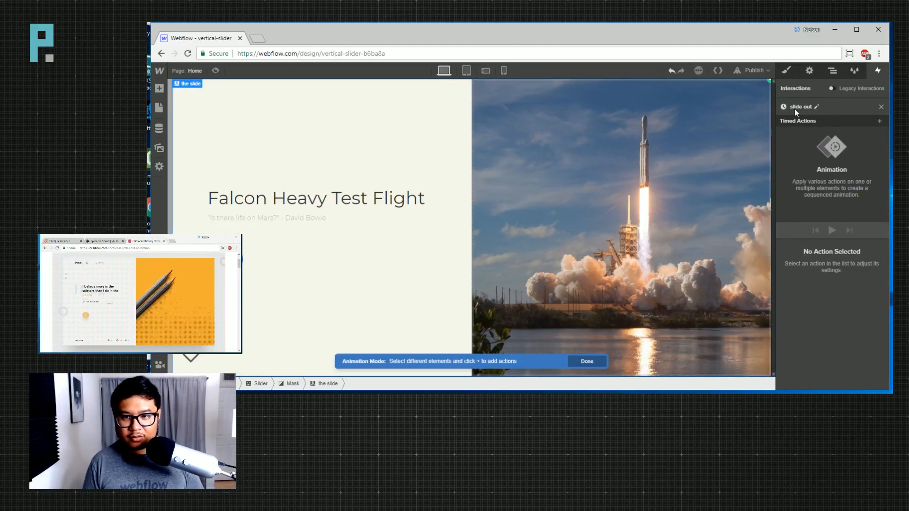
Add a Move action to "slide out" for the flex child holding the rocket image.
click(832, 70)
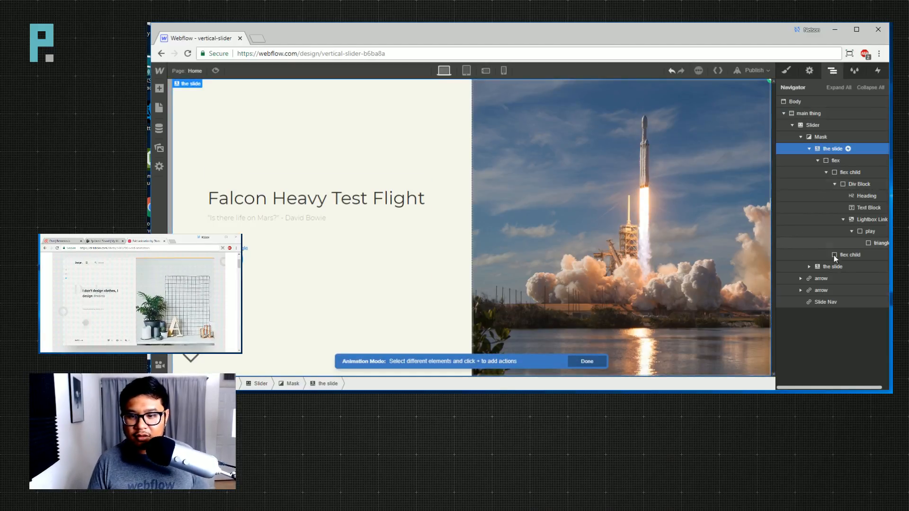
click(878, 70)
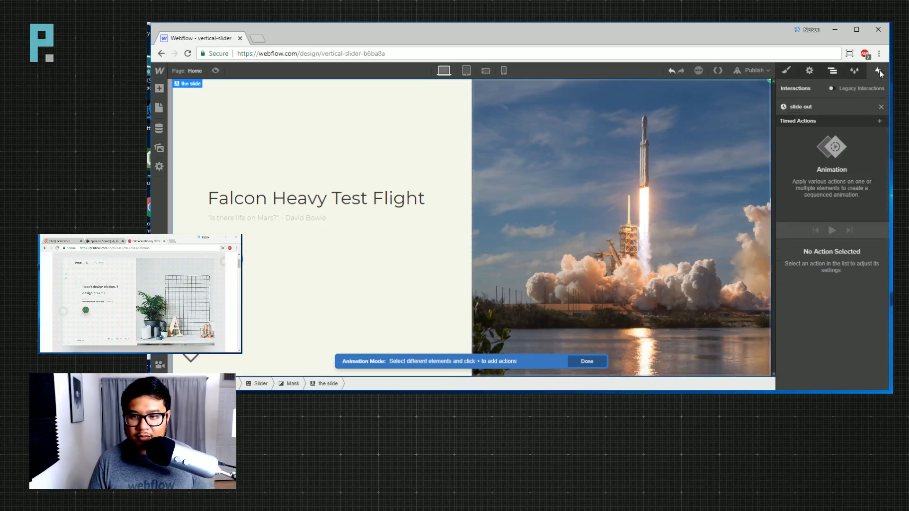
click(767, 155)
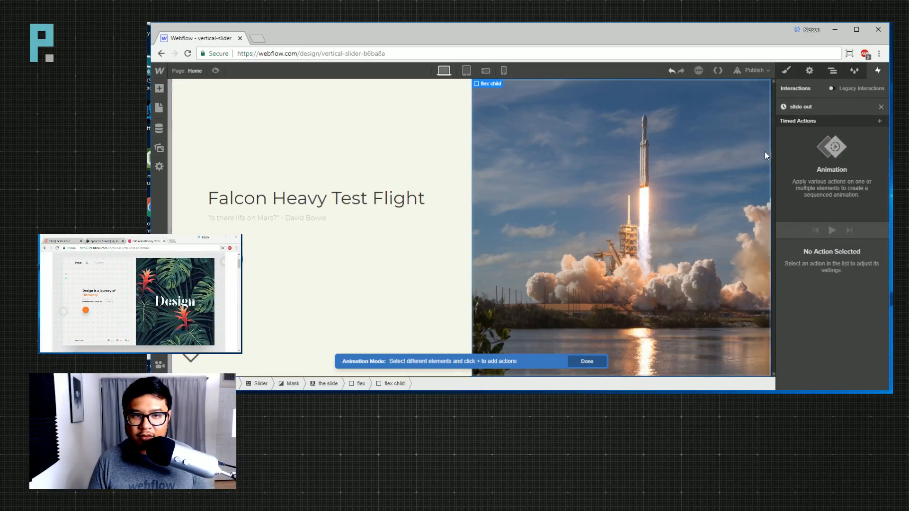
click(880, 122)
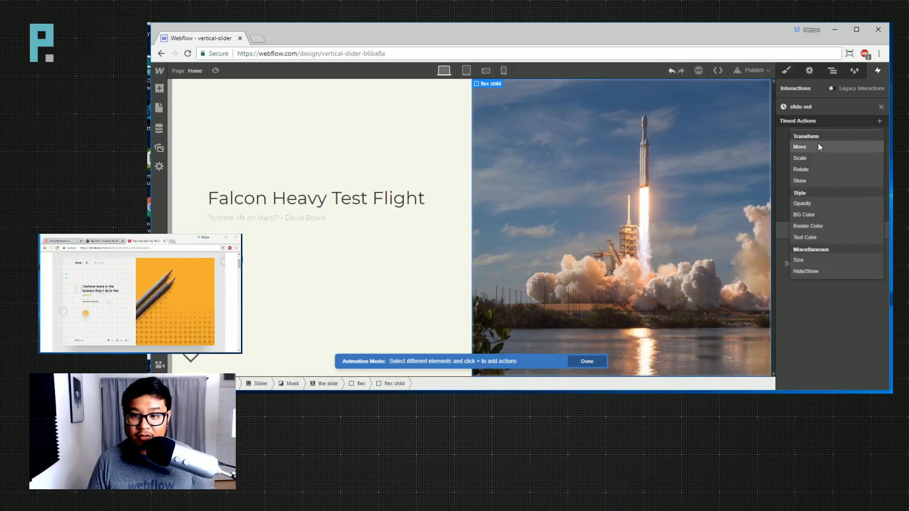
click(818, 147)
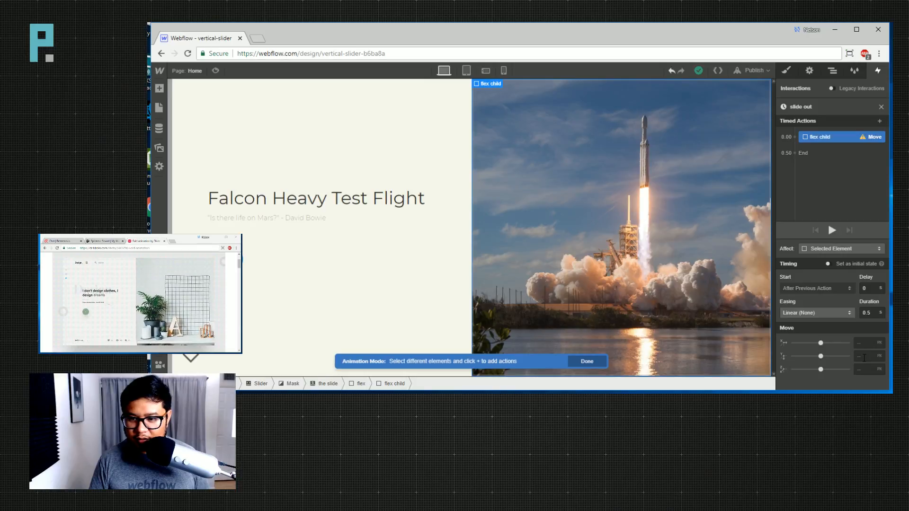
Set the Move action's delay to 0.5 s and its Y offset to -100%.
click(864, 358)
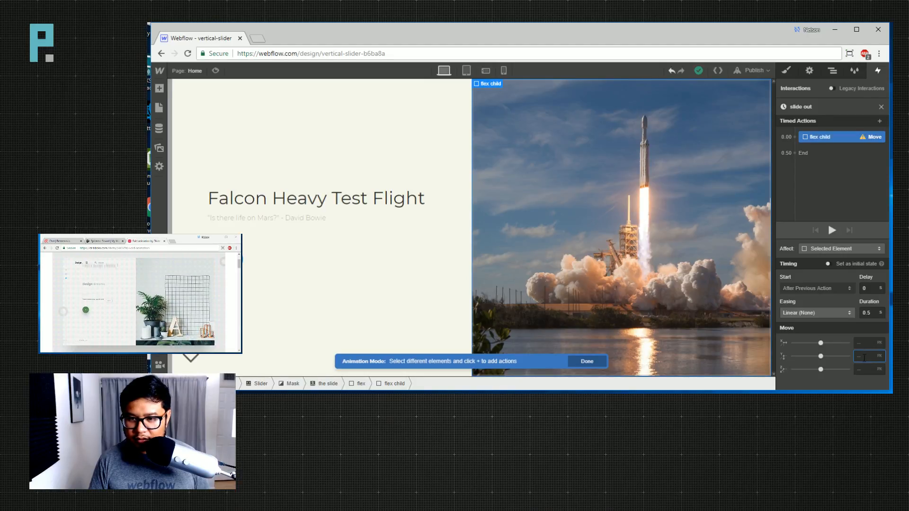
click(868, 290)
text(.5)
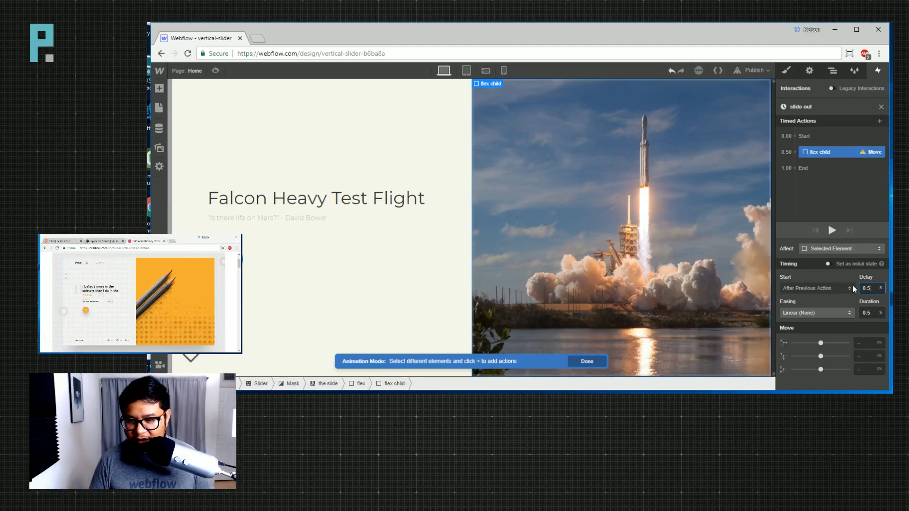
click(868, 357)
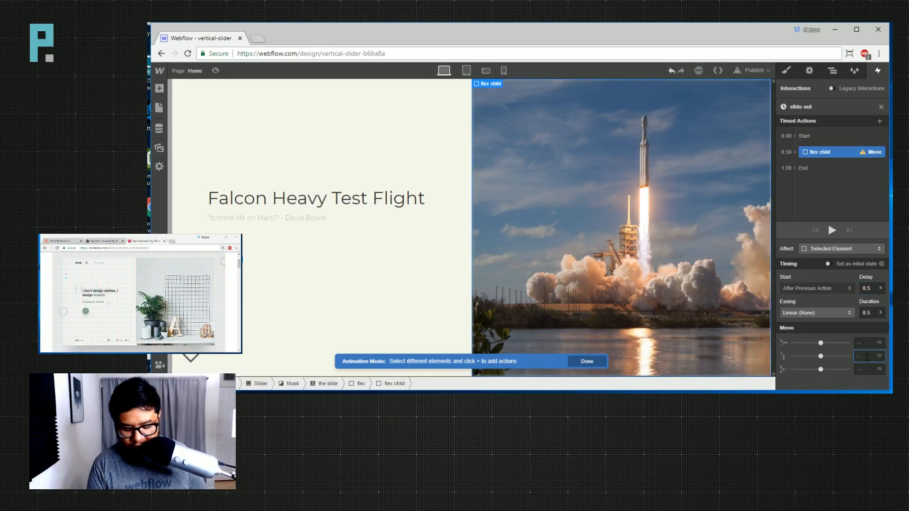
text(-100%)
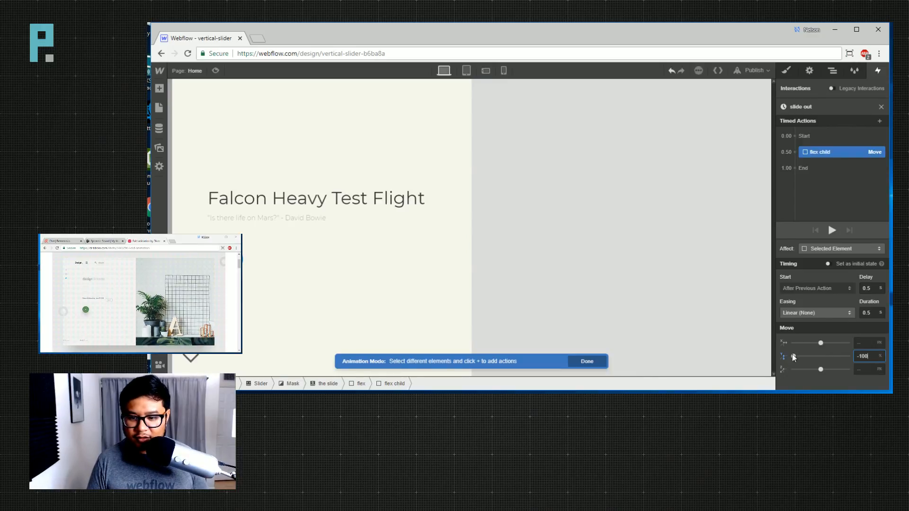
key(Return)
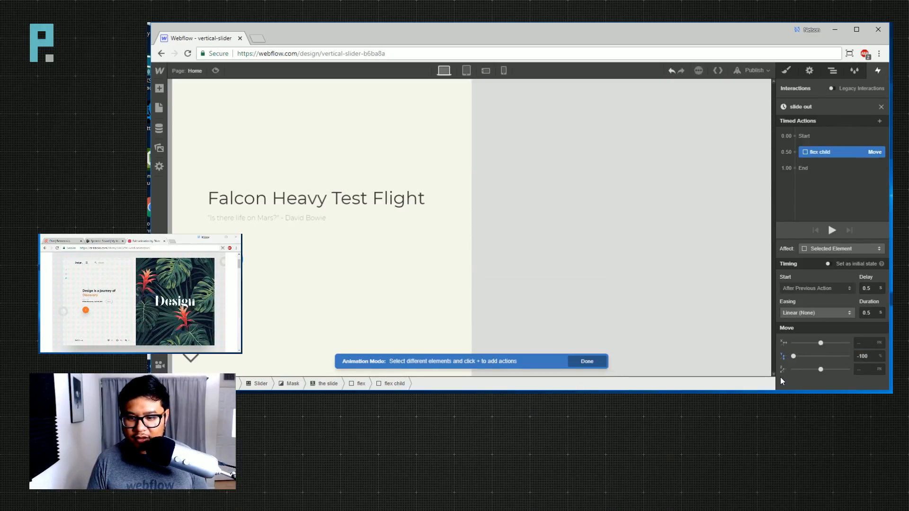
Play the "slide out" animation, preview the page and test it with the slider's down arrow, then return to the design view.
click(832, 230)
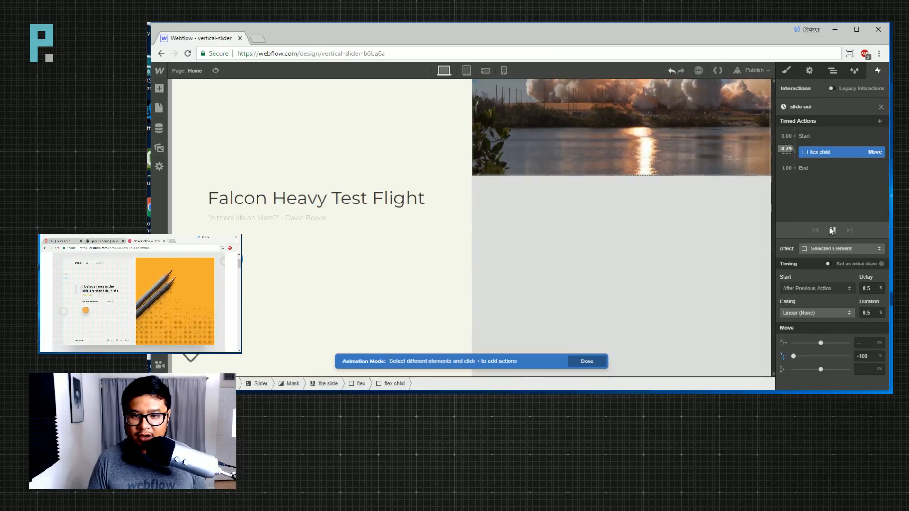
click(217, 70)
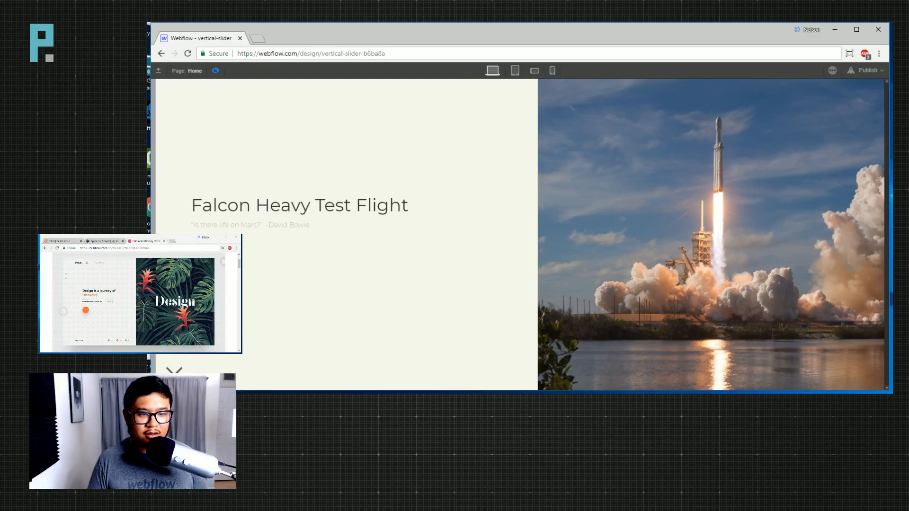
click(171, 373)
click(171, 373)
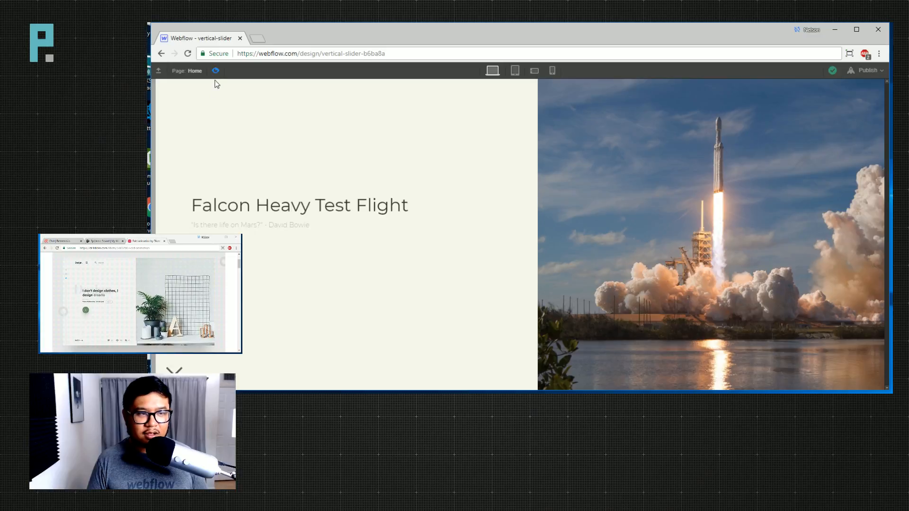
click(216, 71)
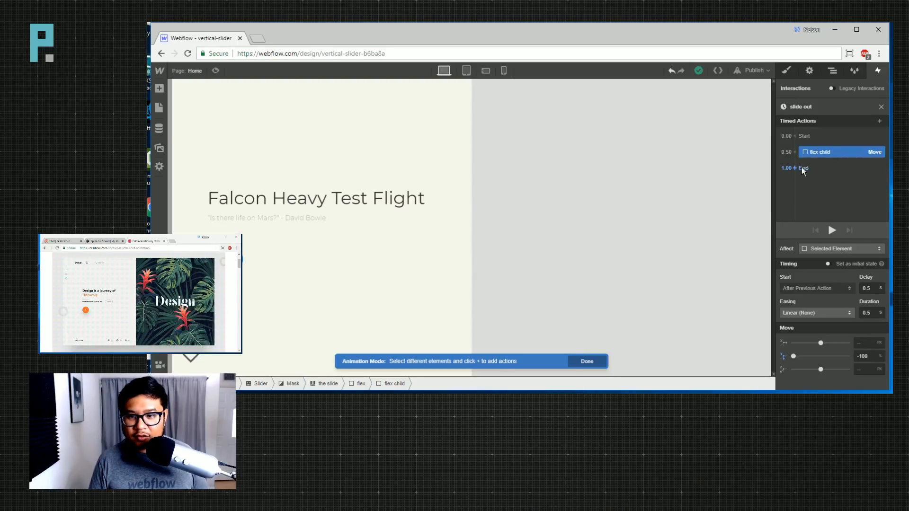
Add a second Move action for the image flex child after the first, with a Y offset of 100%.
click(795, 160)
click(811, 195)
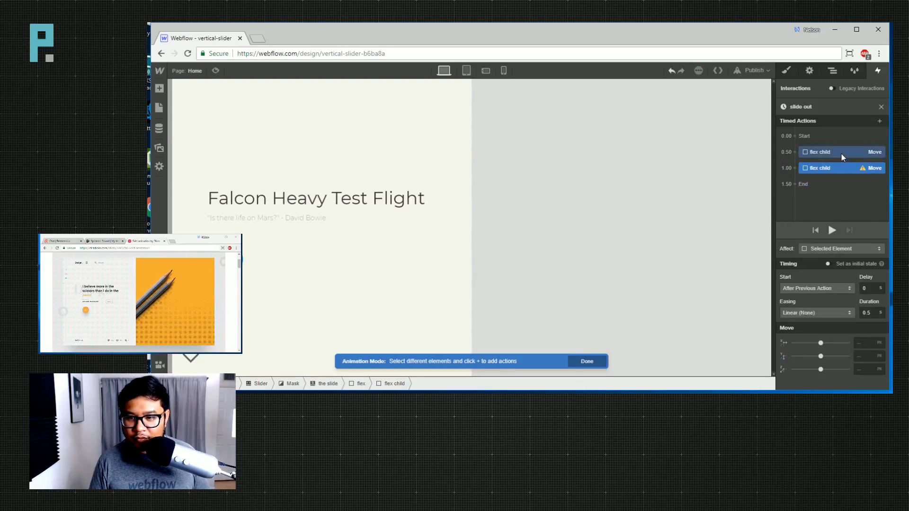
click(868, 355)
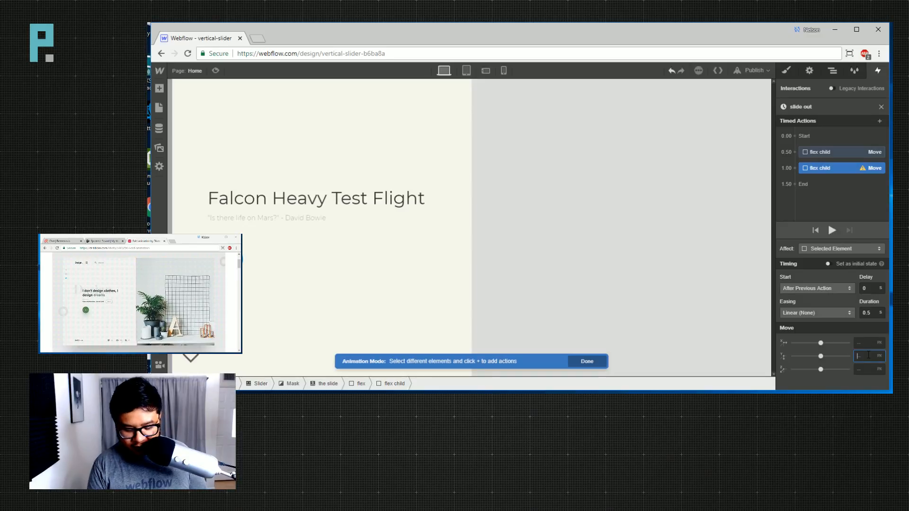
text(100%)
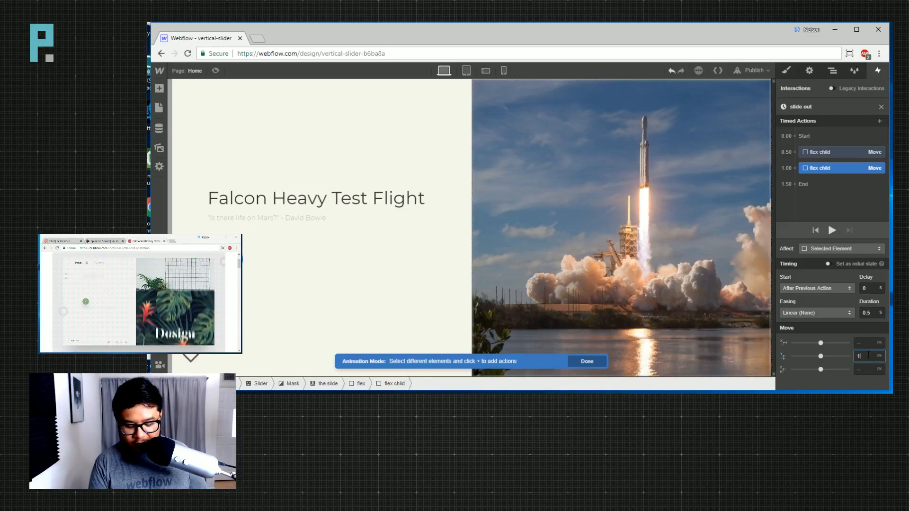
key(Return)
Set the second Move action's duration to 0 s and replay the "slide out" animation on the canvas.
click(834, 230)
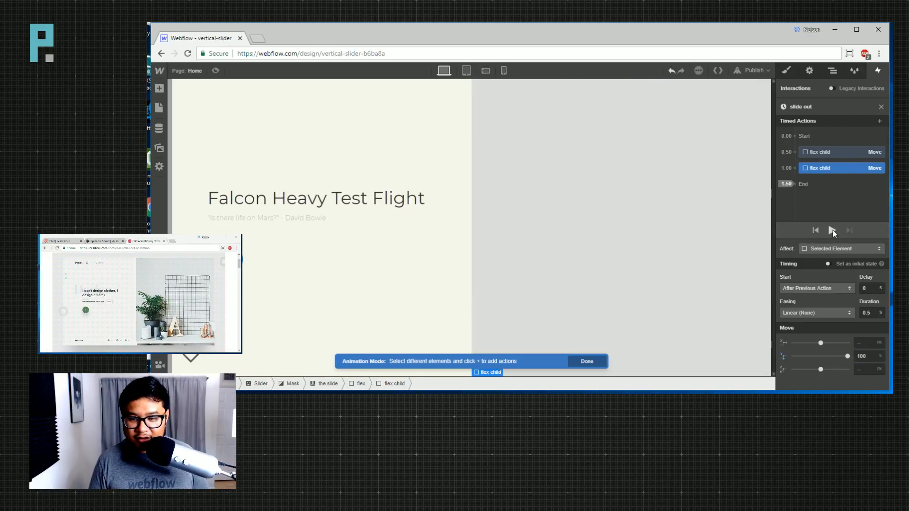
drag(870, 312, 862, 312)
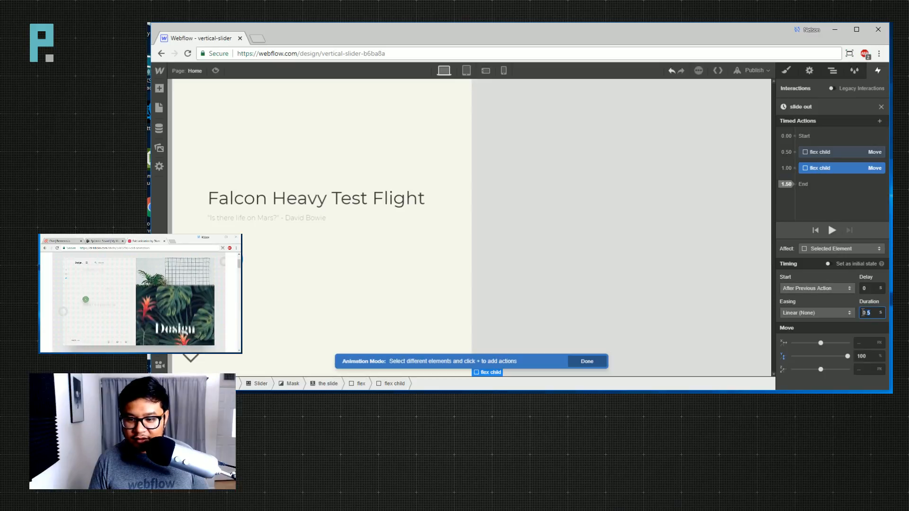
text(0)
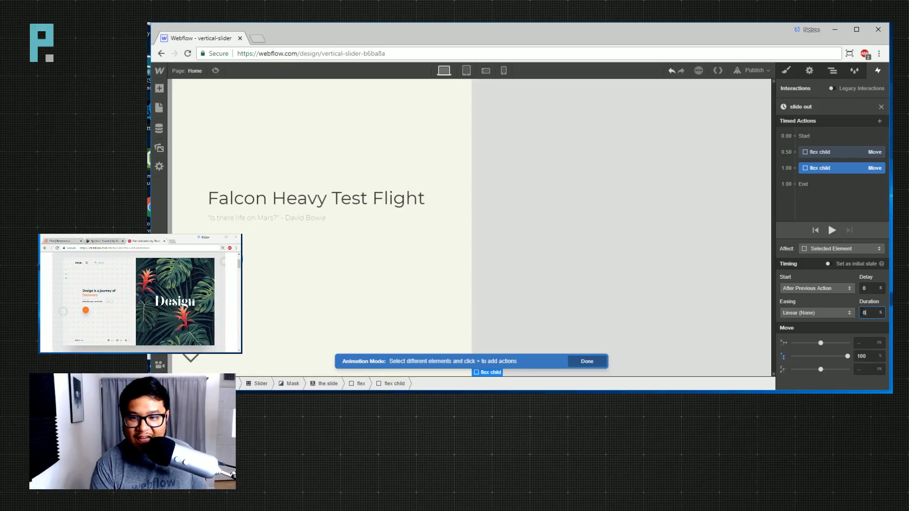
click(833, 152)
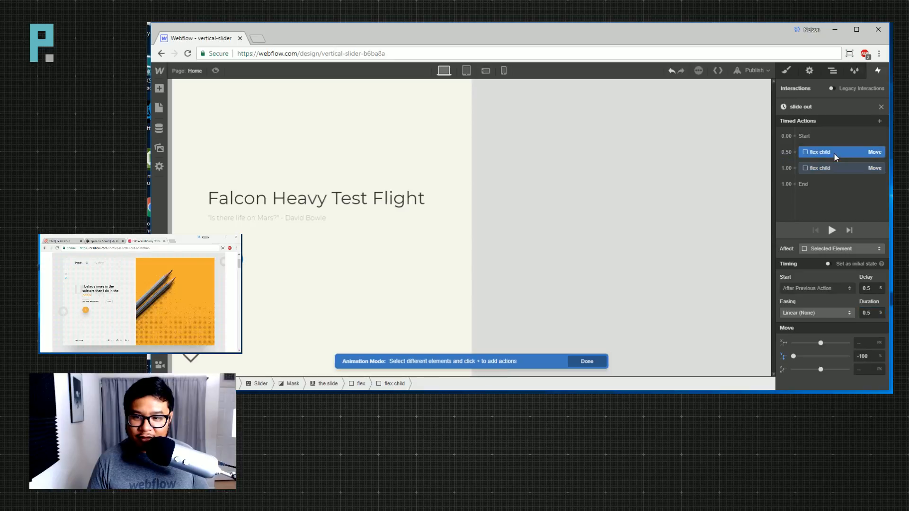
click(831, 230)
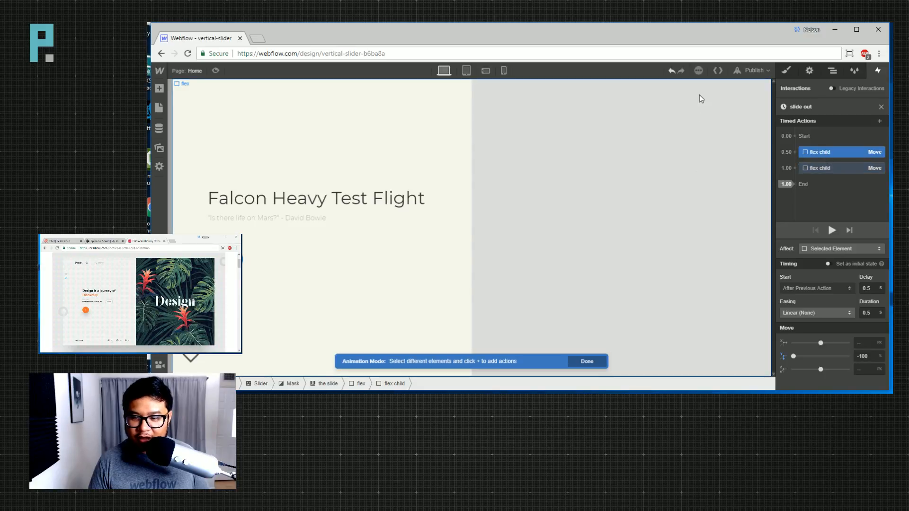
click(827, 169)
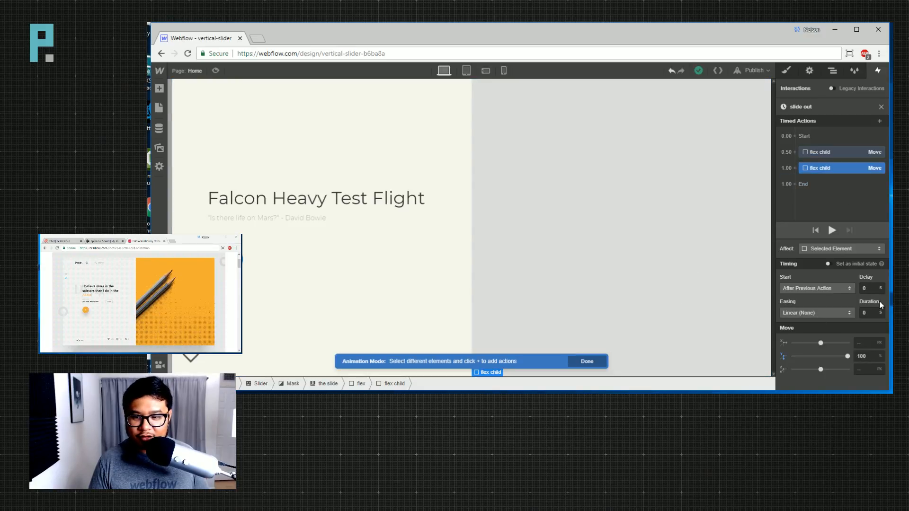
Preview the page, advance through the slides with the down arrow to test the reset, and return to the design view.
click(215, 71)
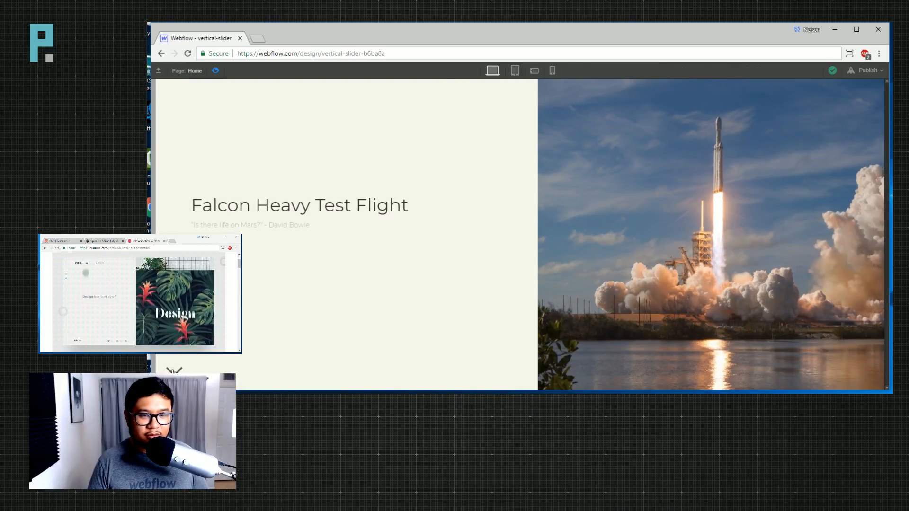
click(174, 370)
click(174, 371)
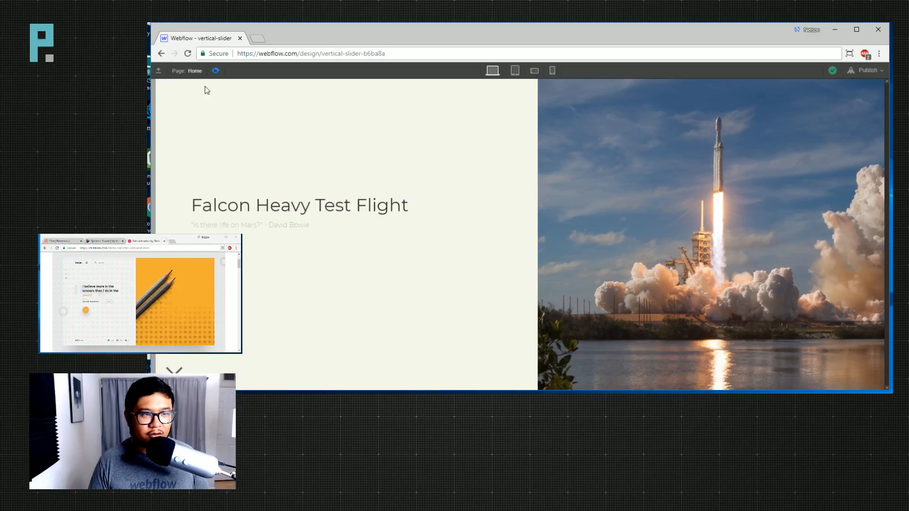
click(215, 71)
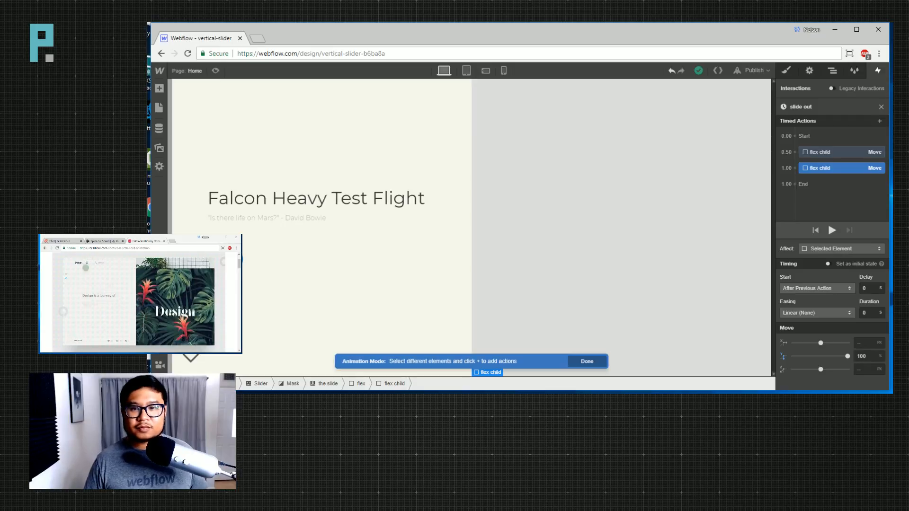
Close the "slide out" animation editor and select the second slide, "Pale blue dot".
click(833, 72)
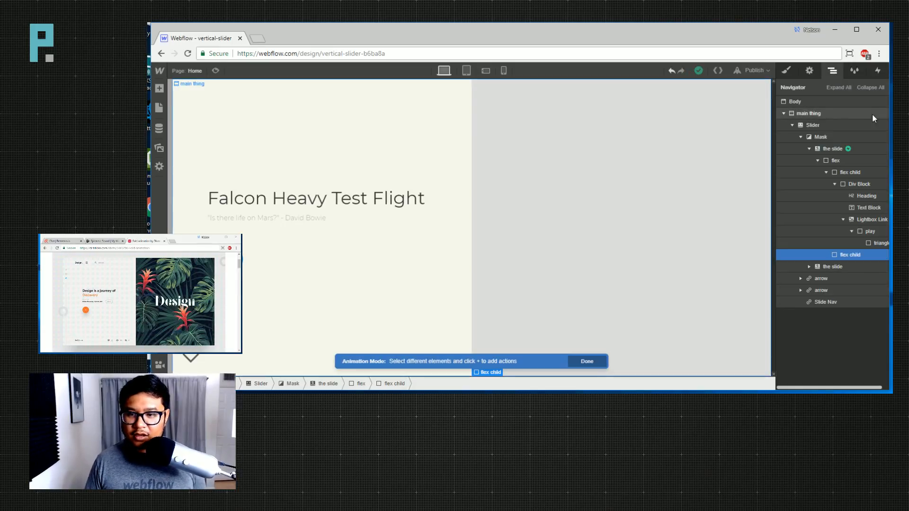
click(809, 149)
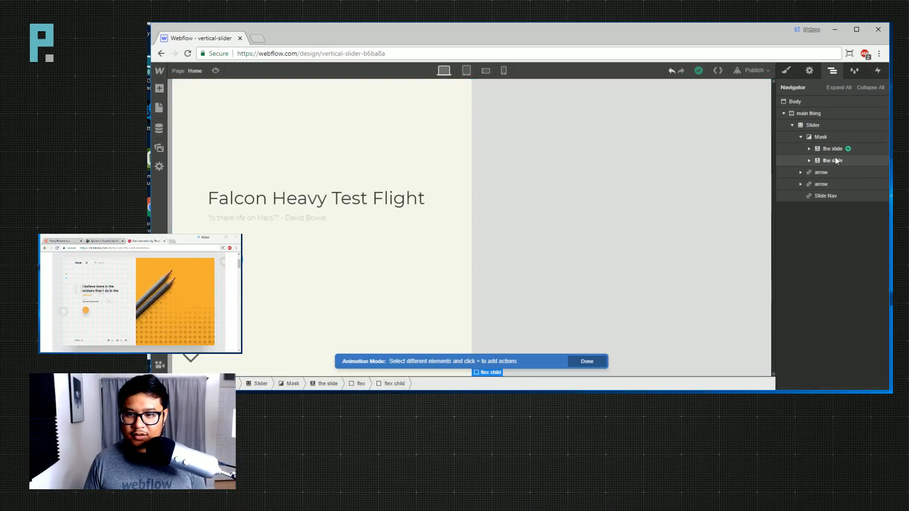
click(831, 160)
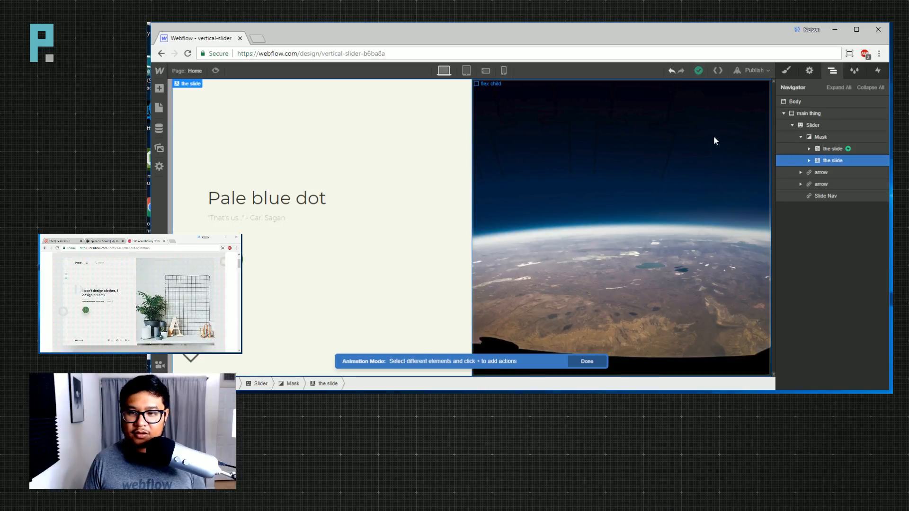
click(878, 71)
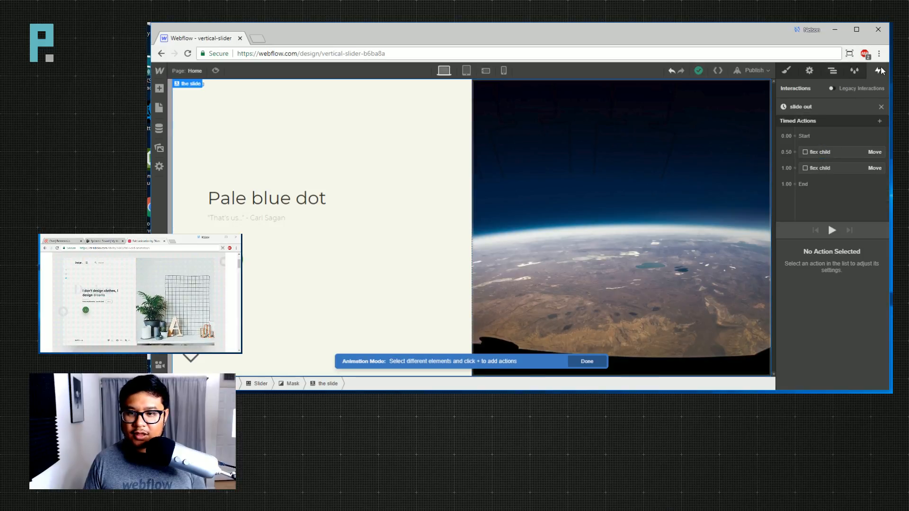
click(881, 107)
click(880, 107)
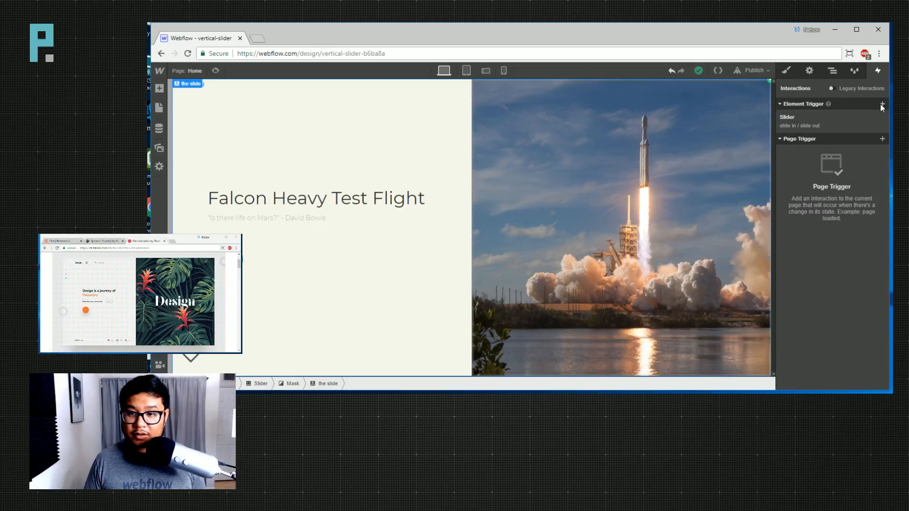
click(832, 70)
click(835, 159)
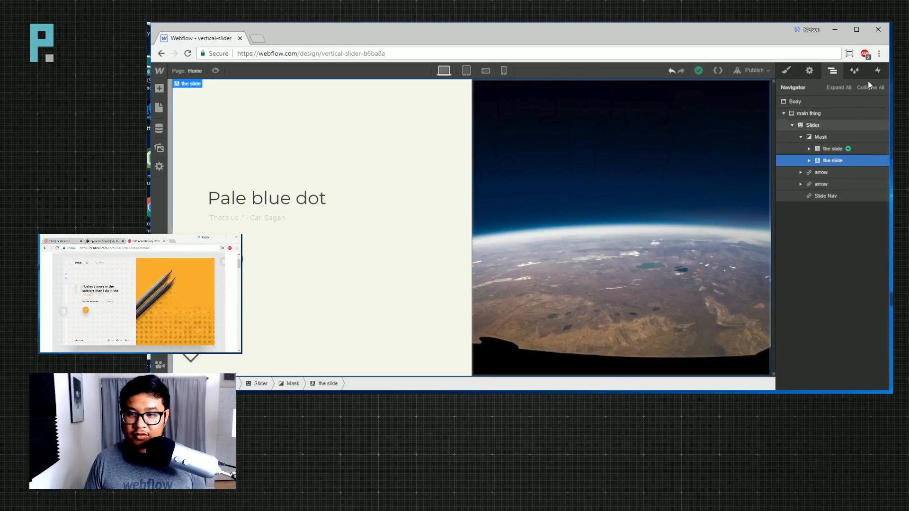
Add a Slider interaction to the "Pale blue dot" slide and set its in-view action to Start an Animation.
click(878, 71)
click(882, 104)
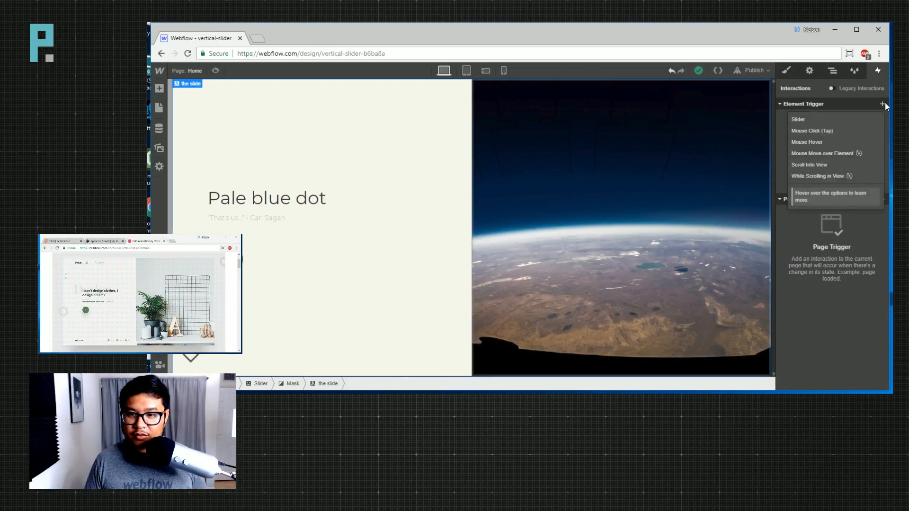
click(851, 119)
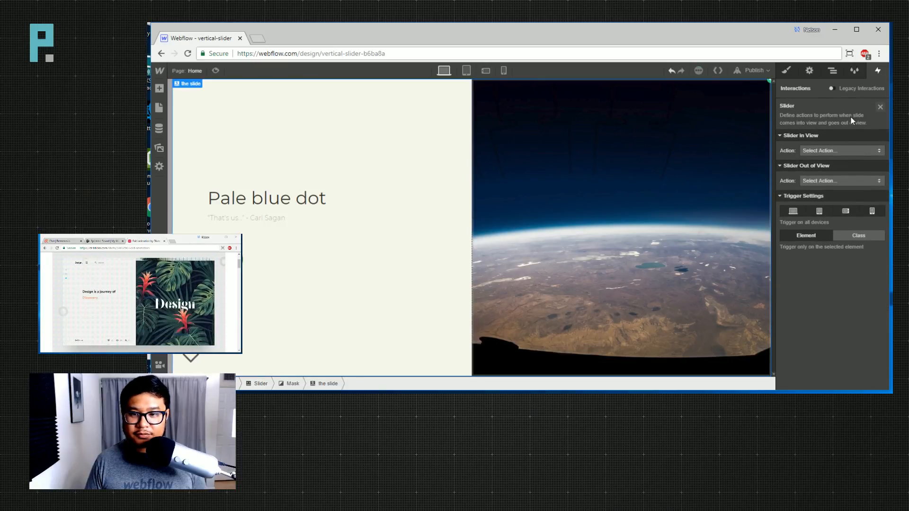
click(832, 152)
click(827, 143)
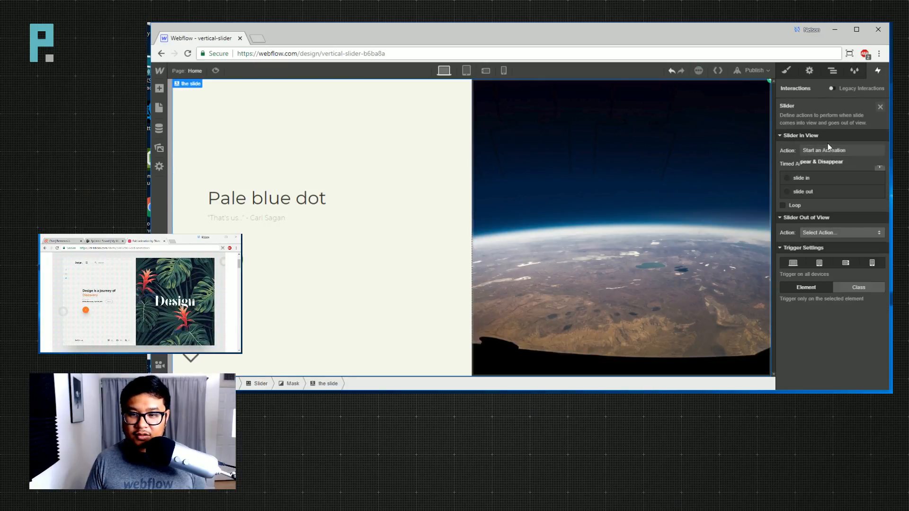
click(879, 165)
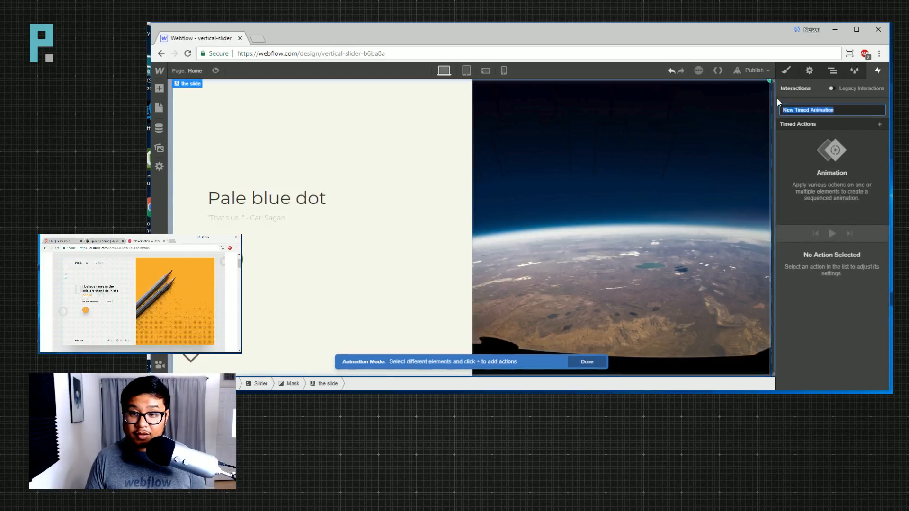
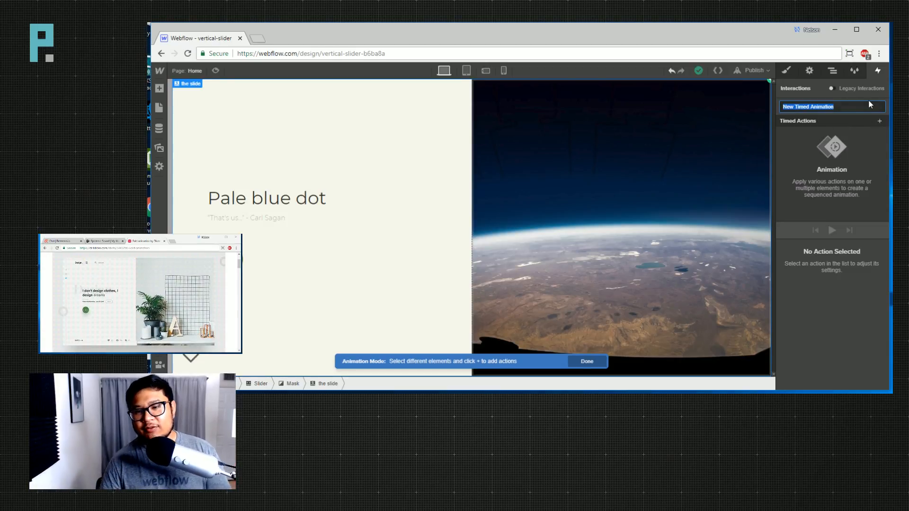
click(880, 106)
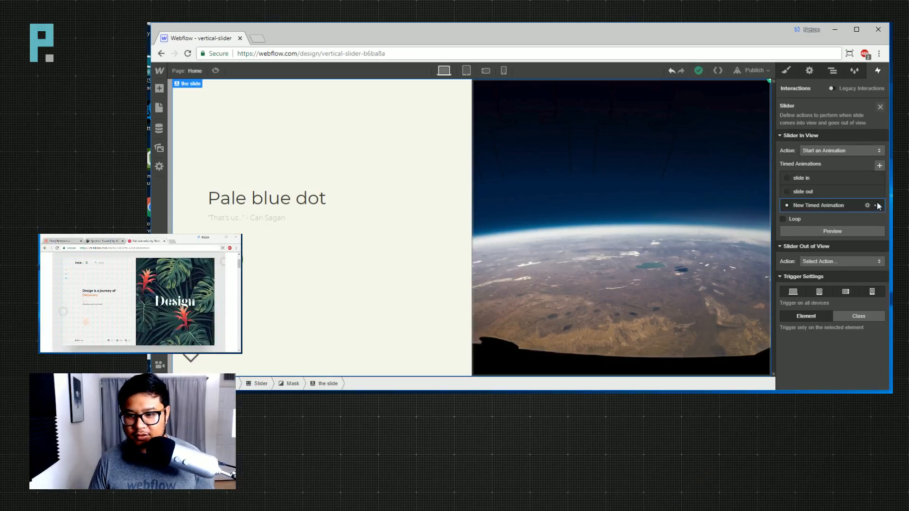
click(877, 206)
click(855, 254)
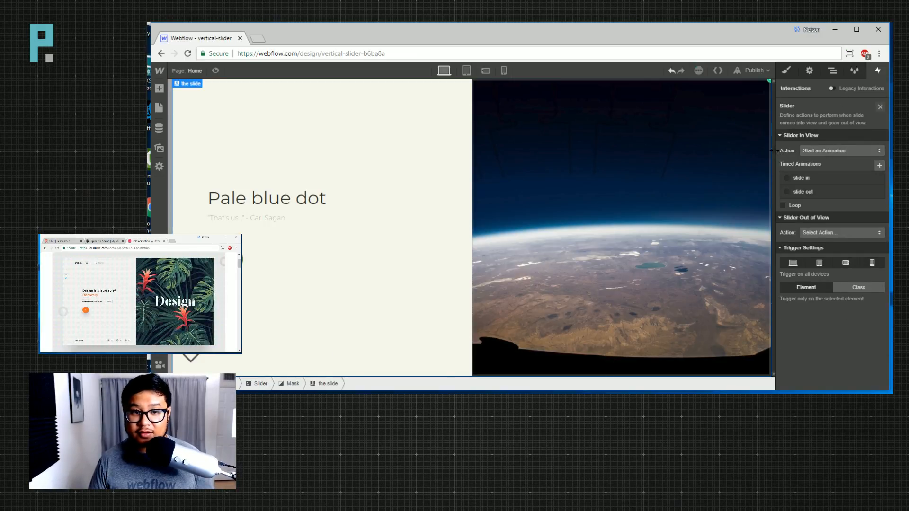
Remove the "col 2 - 1" class from the image flex child of the first slide, "Falcon Heavy Test Flight".
click(832, 74)
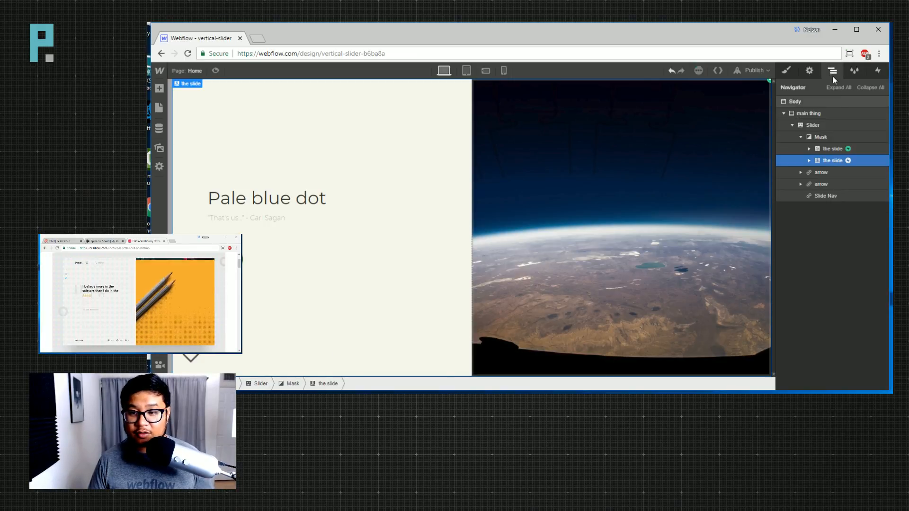
click(834, 150)
click(786, 72)
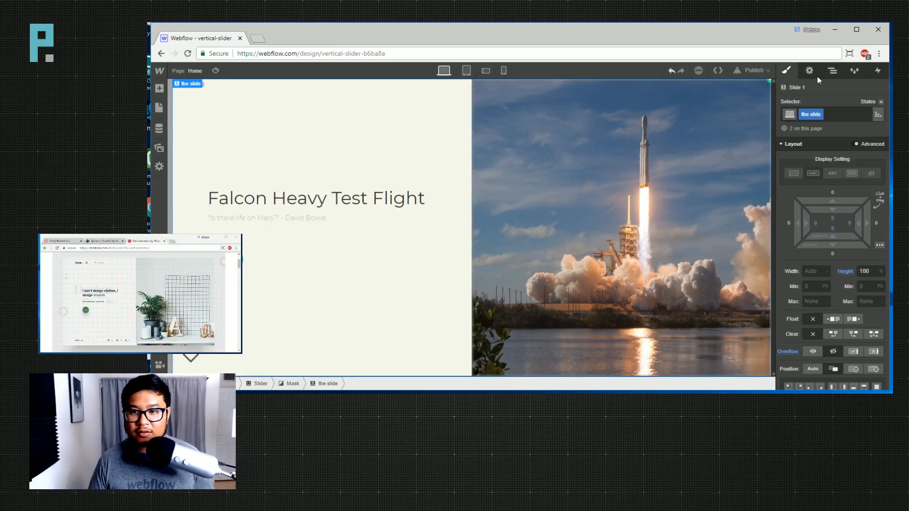
click(832, 71)
click(809, 149)
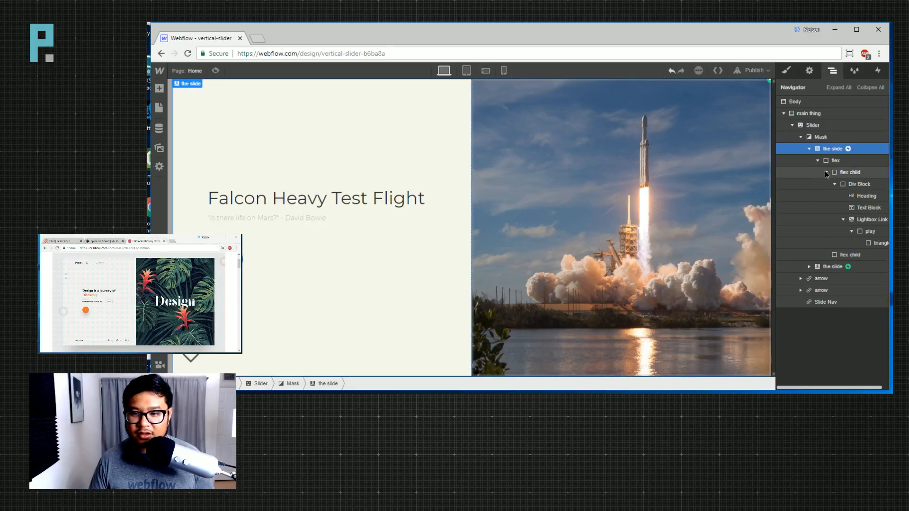
click(826, 172)
click(836, 186)
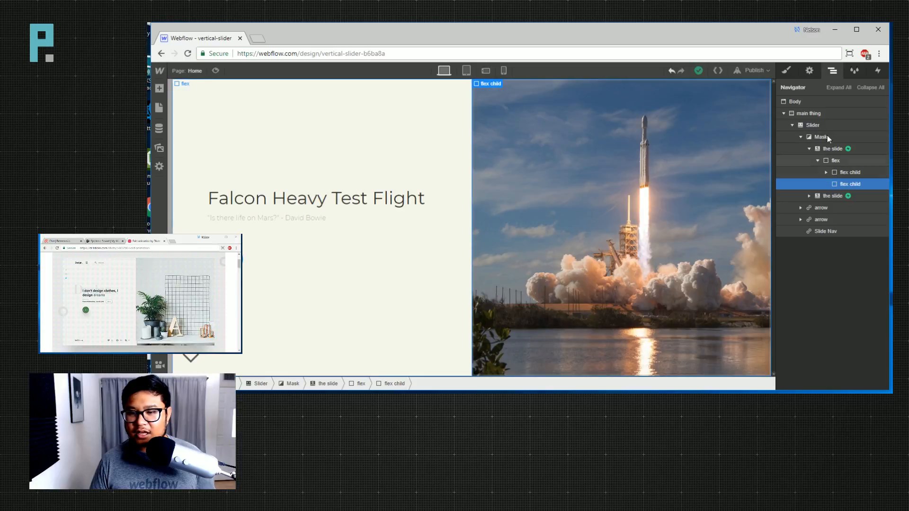
click(786, 71)
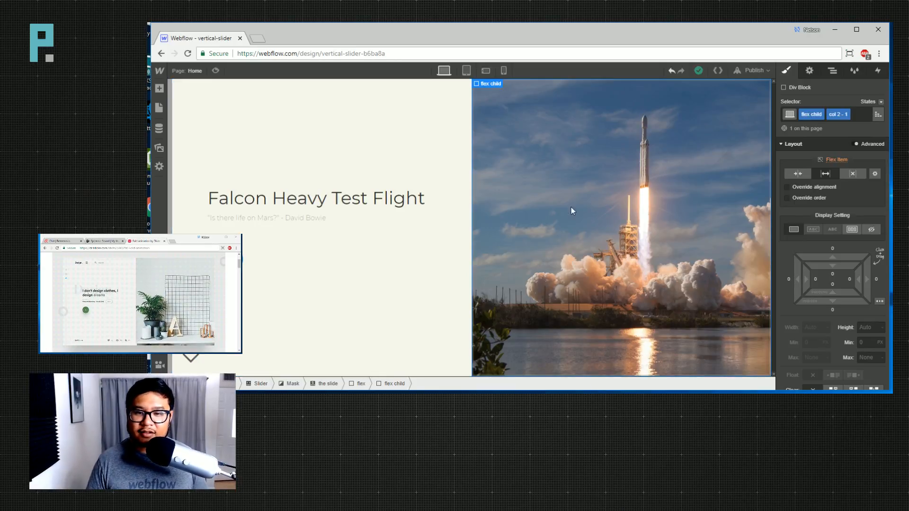
click(847, 115)
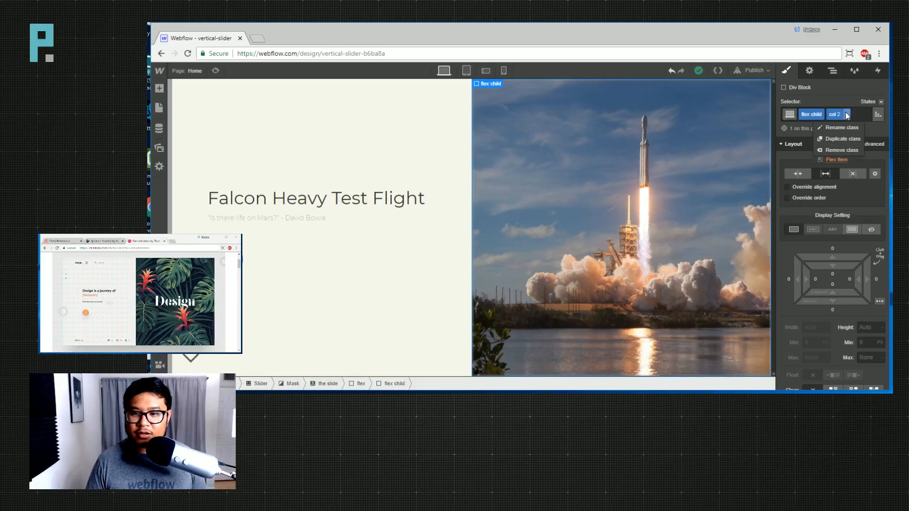
click(837, 152)
Remove the "col 2 - 2" class from the image flex child of the second slide, "Pale blue dot".
click(835, 72)
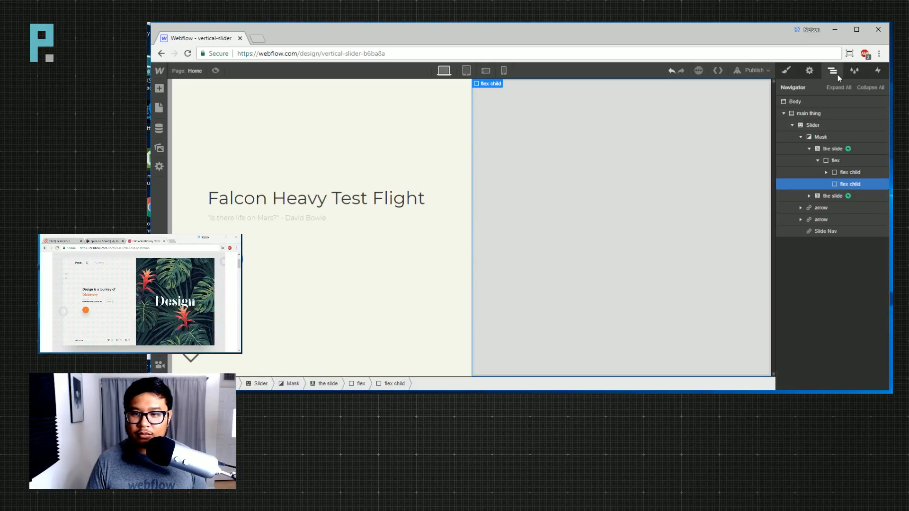
click(787, 71)
click(832, 70)
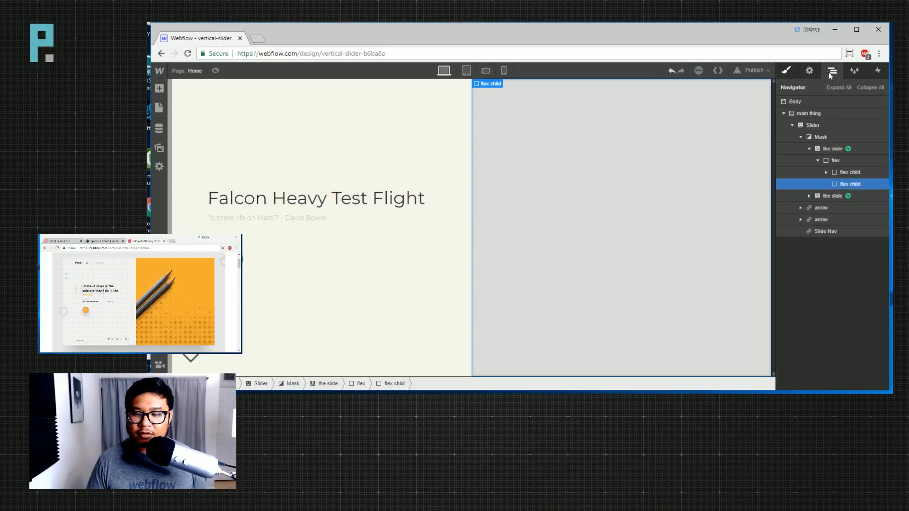
click(809, 196)
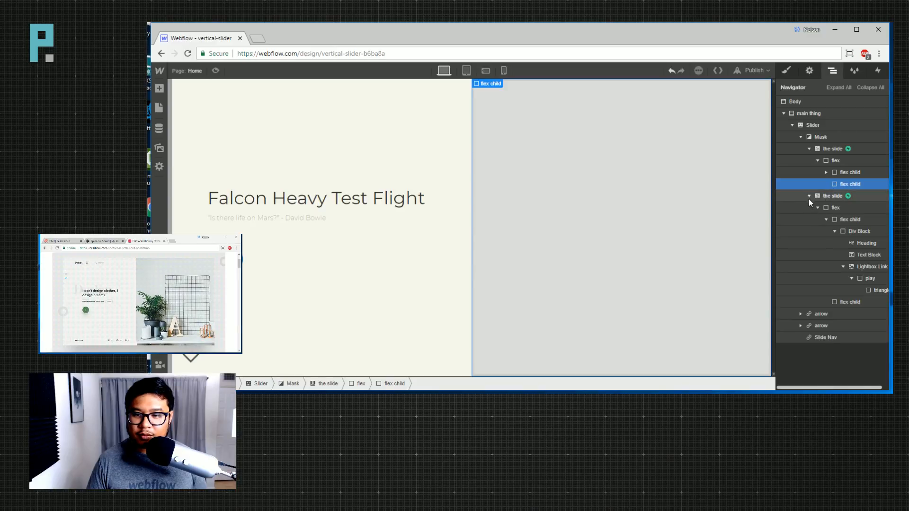
click(827, 220)
click(837, 232)
click(786, 72)
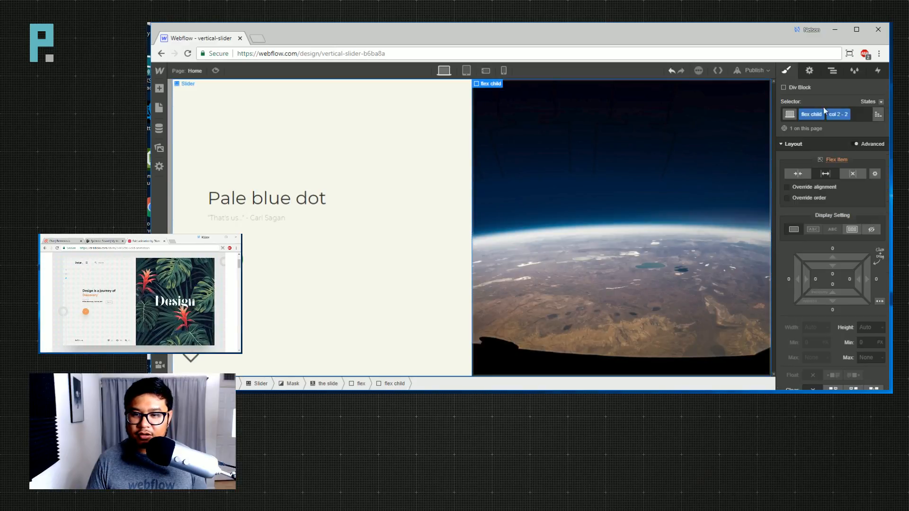
click(837, 149)
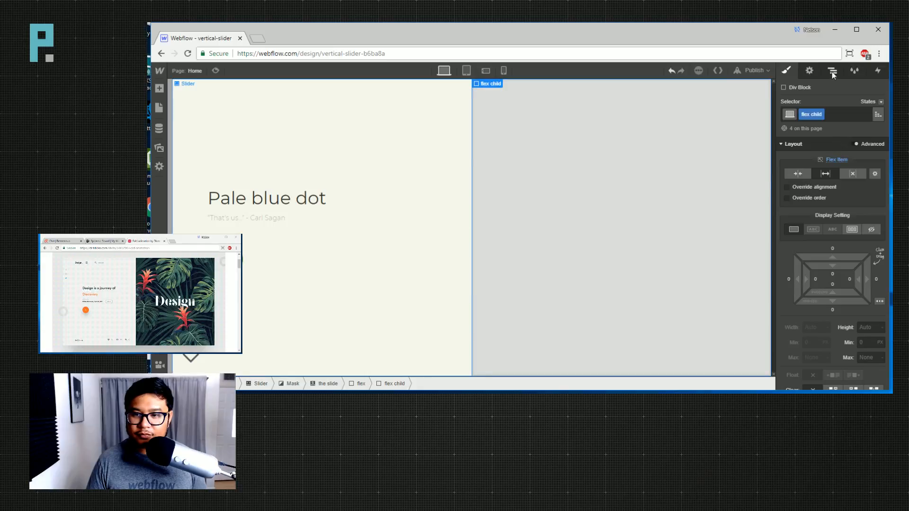
Insert a div block inside the first slide's now empty image flex child.
click(832, 71)
click(854, 185)
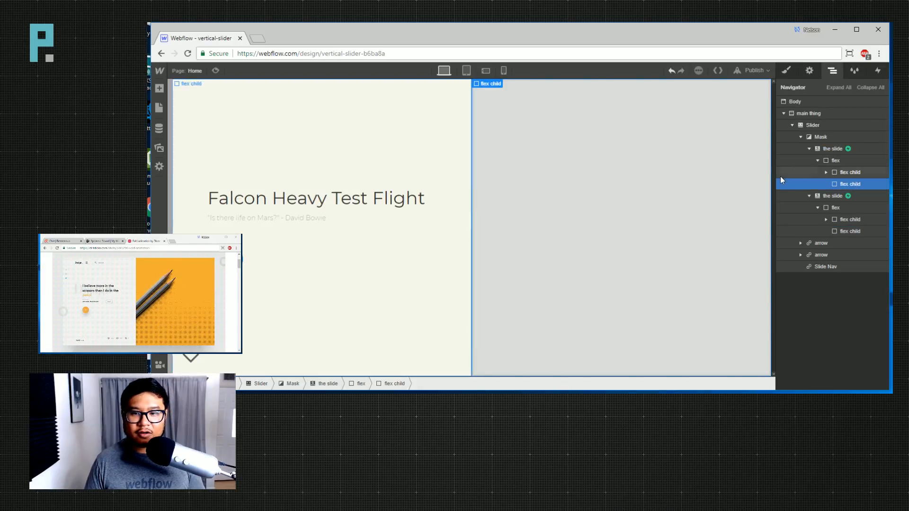
key(a)
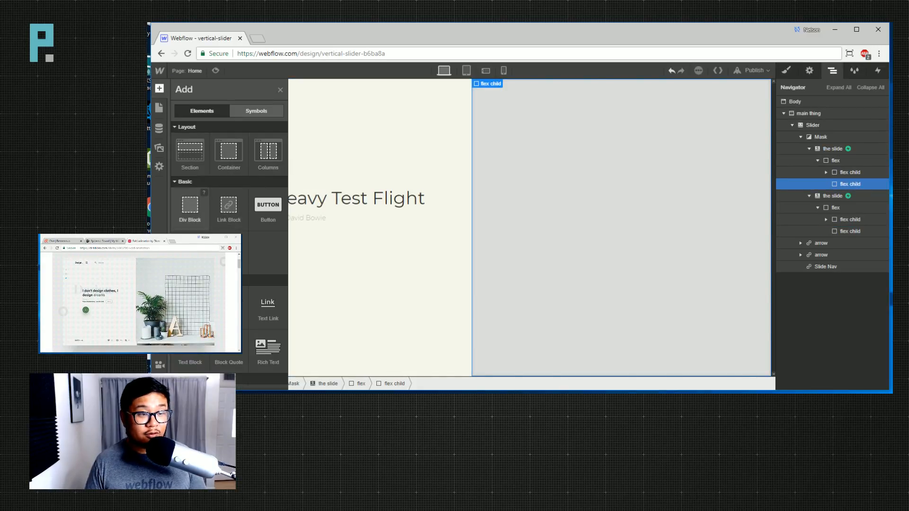
drag(190, 204, 662, 253)
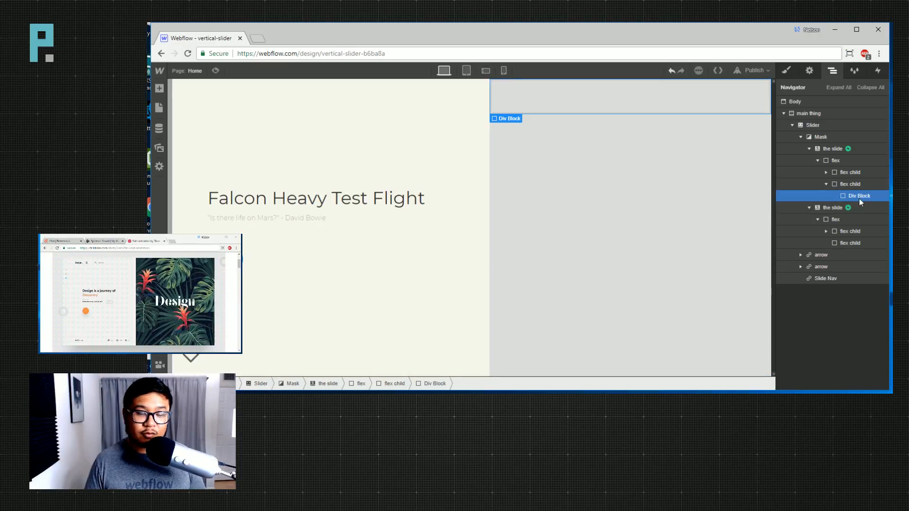
Give the new div block the class "bg 1" and set its height to 100%.
click(791, 71)
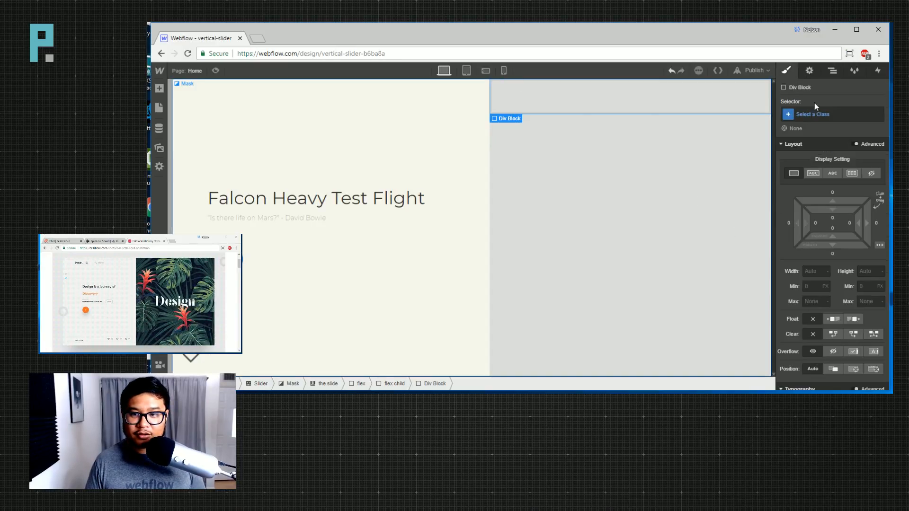
click(817, 113)
text(bg)
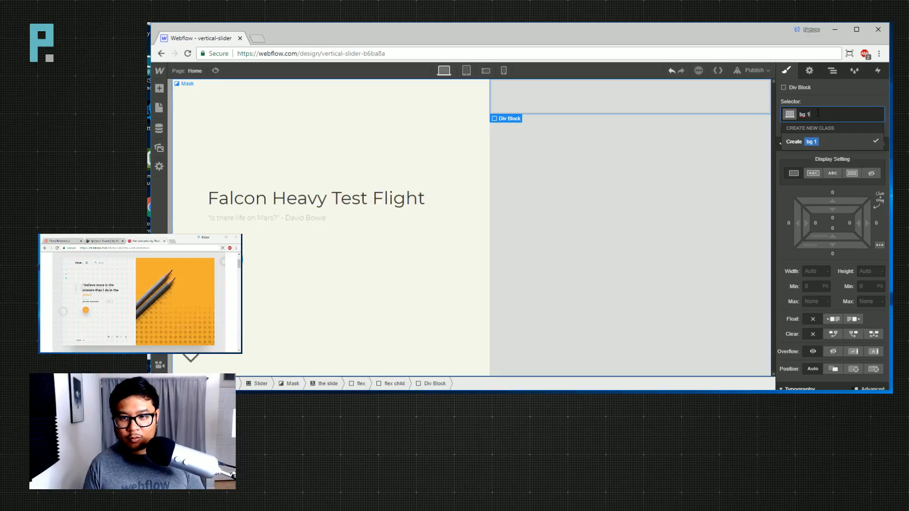
text( 1)
key(Return)
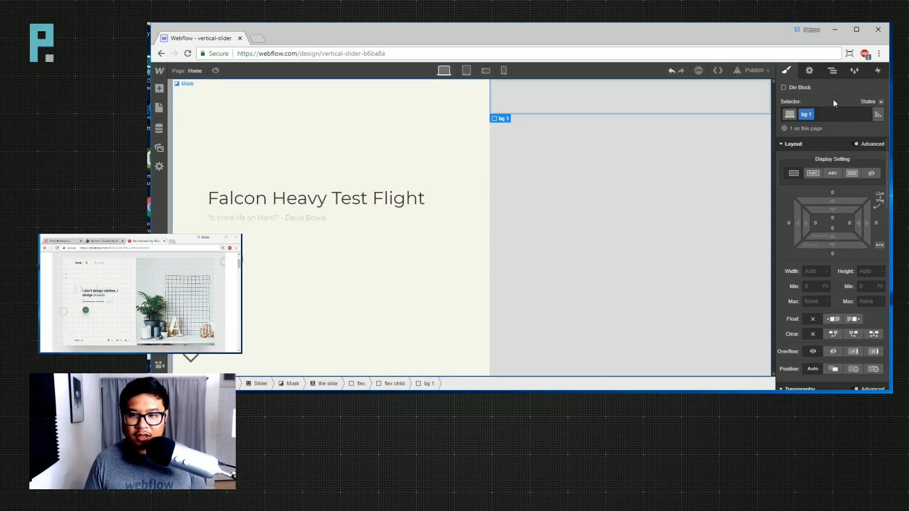
click(865, 272)
text(100%)
Add a background image to the "bg 1" div, using the SpaceX rocket launch picture from the assets.
scroll(832, 281, down, 8)
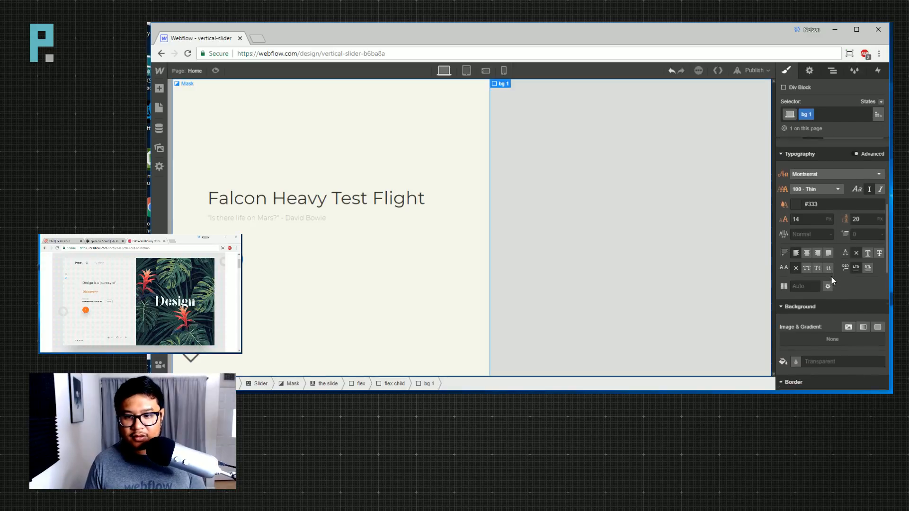
click(882, 179)
click(835, 155)
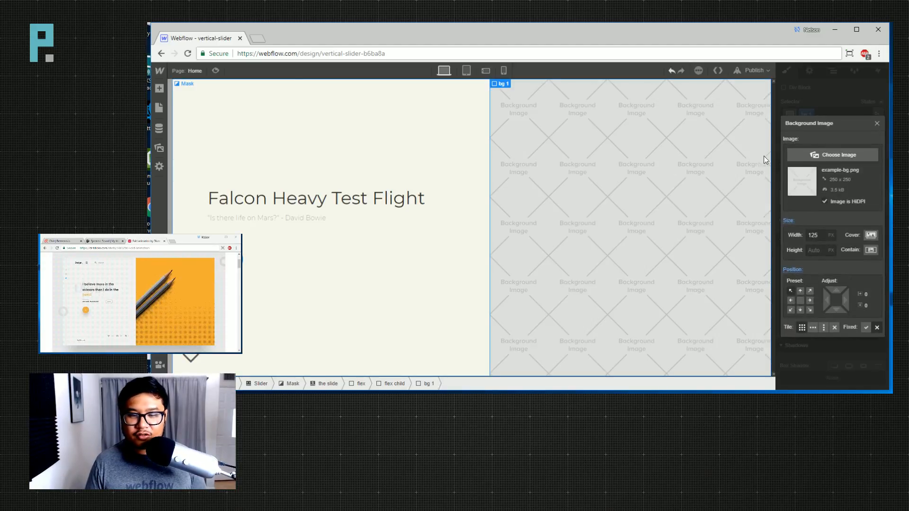
click(264, 137)
click(193, 150)
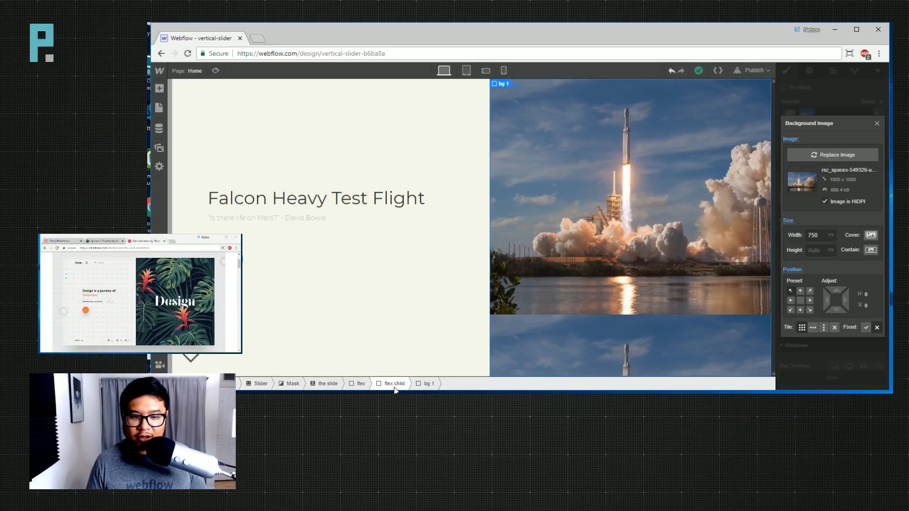
Set the rocket background to Cover without tiling, position it at 0 horizontally and 50% vertically, and close its settings.
click(870, 235)
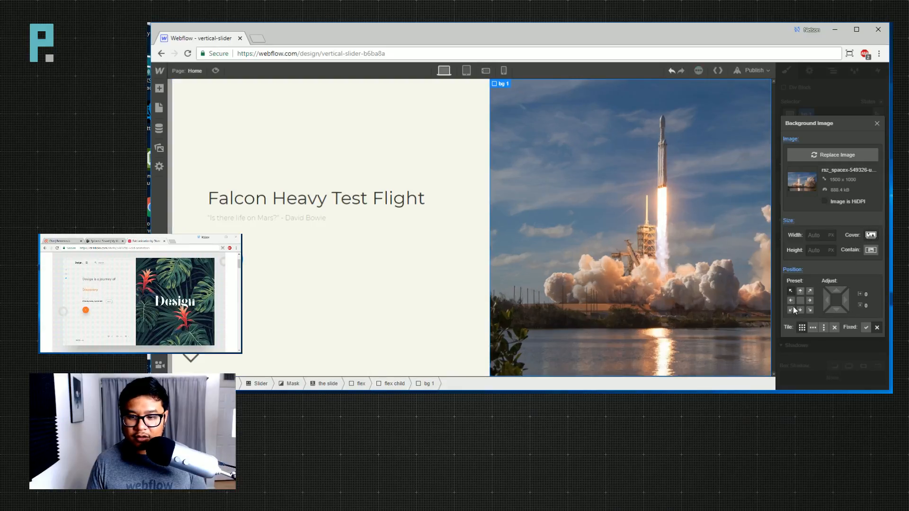
click(800, 300)
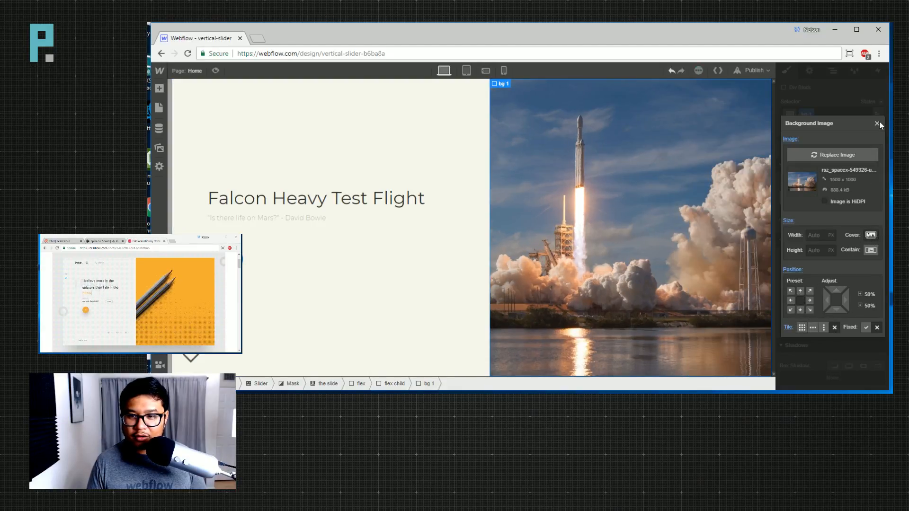
click(791, 300)
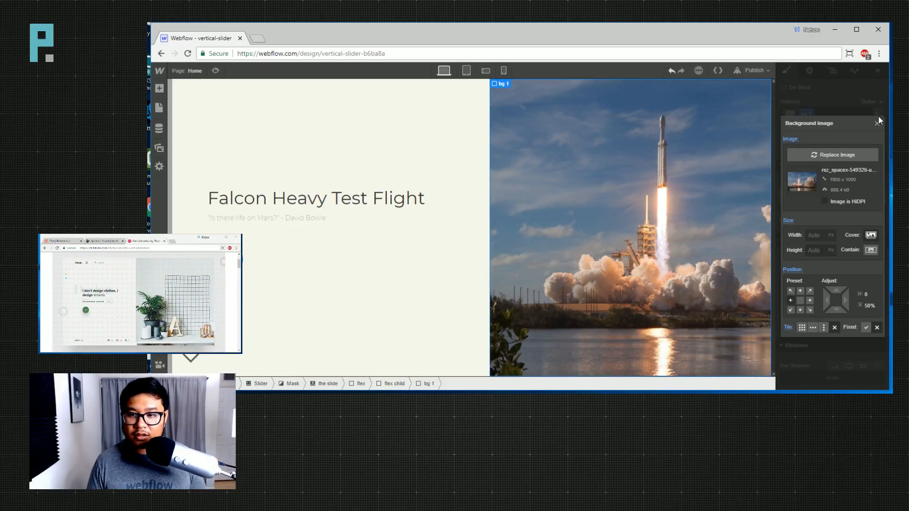
click(877, 124)
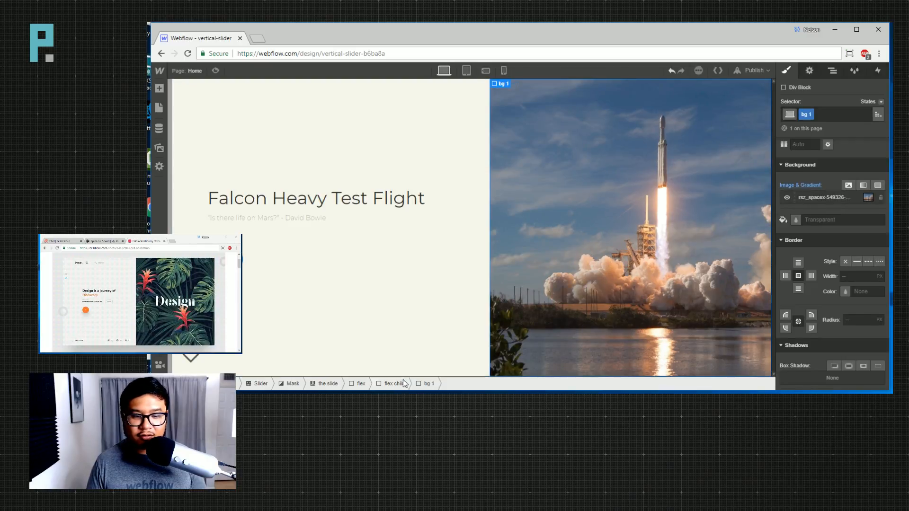
Add the combo class "col 2" to the flex child containing the "bg 1" div.
click(379, 385)
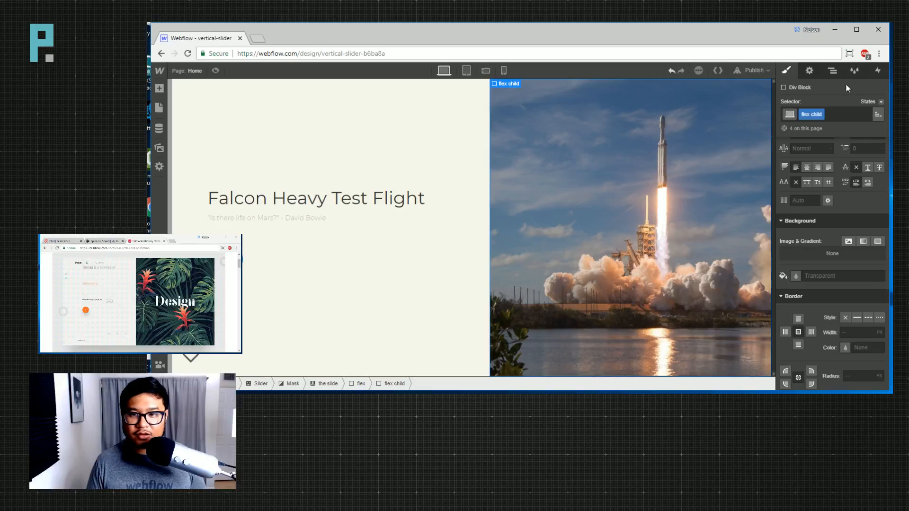
click(833, 71)
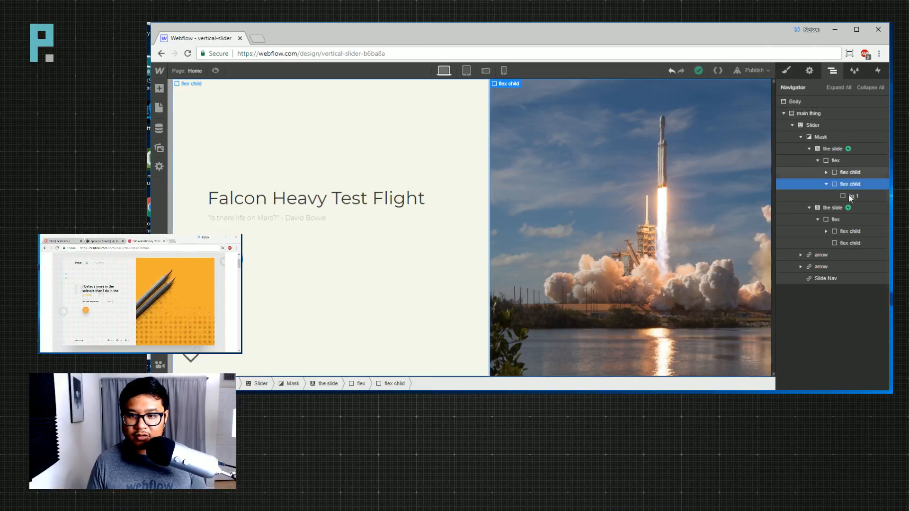
click(787, 70)
click(841, 114)
text(col 2)
key(Return)
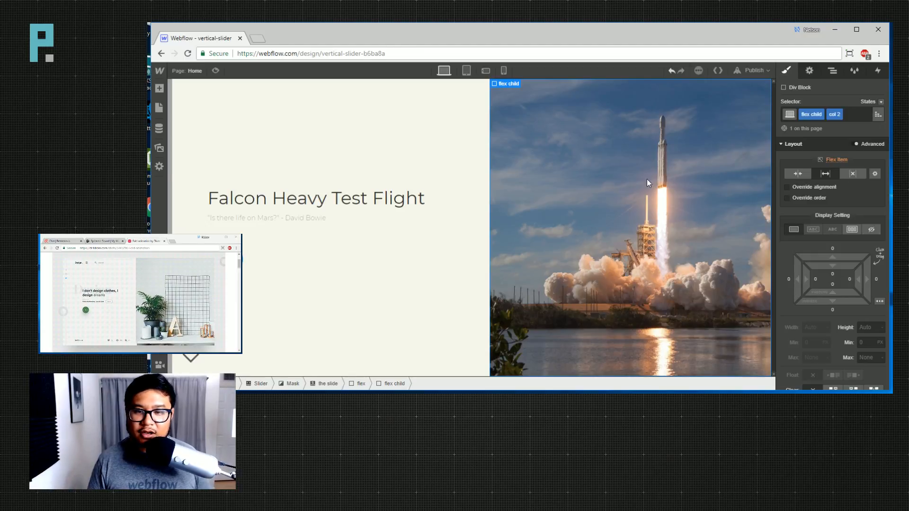
click(828, 74)
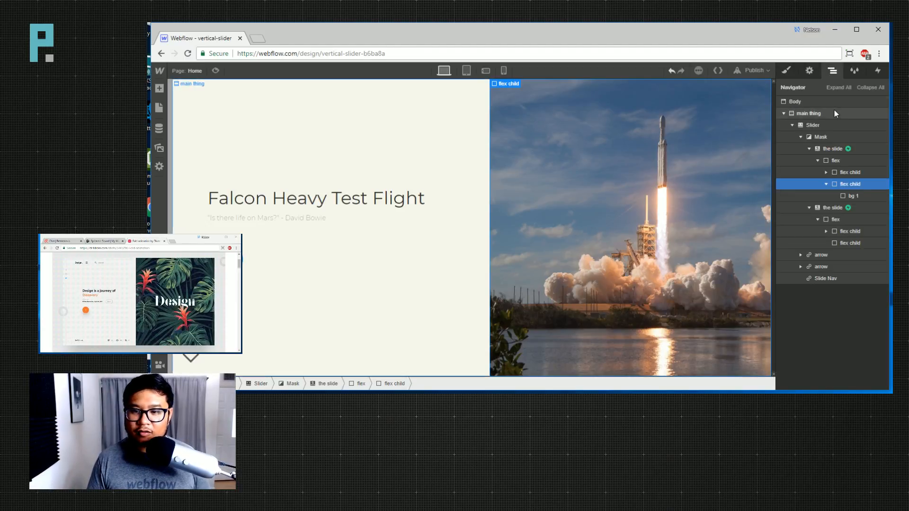
Copy the "bg 1" div from the first slide into the second slide's empty flex child.
click(827, 184)
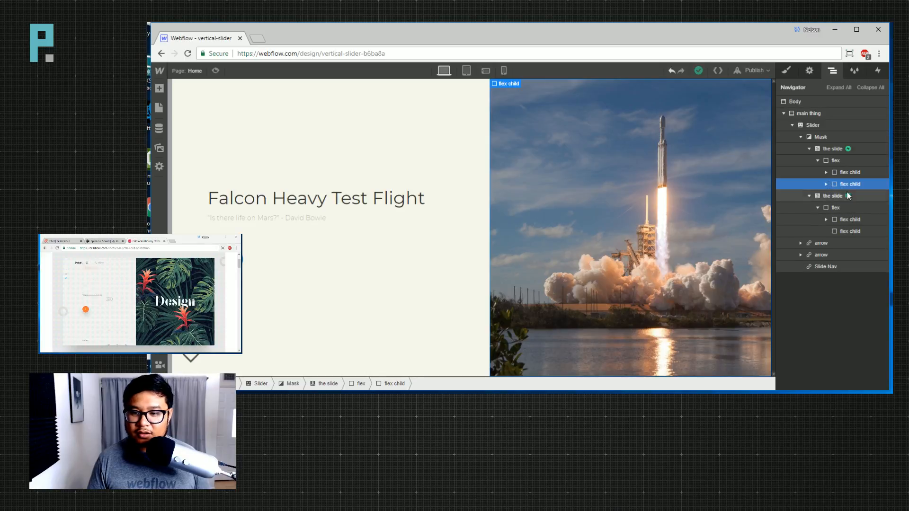
click(864, 231)
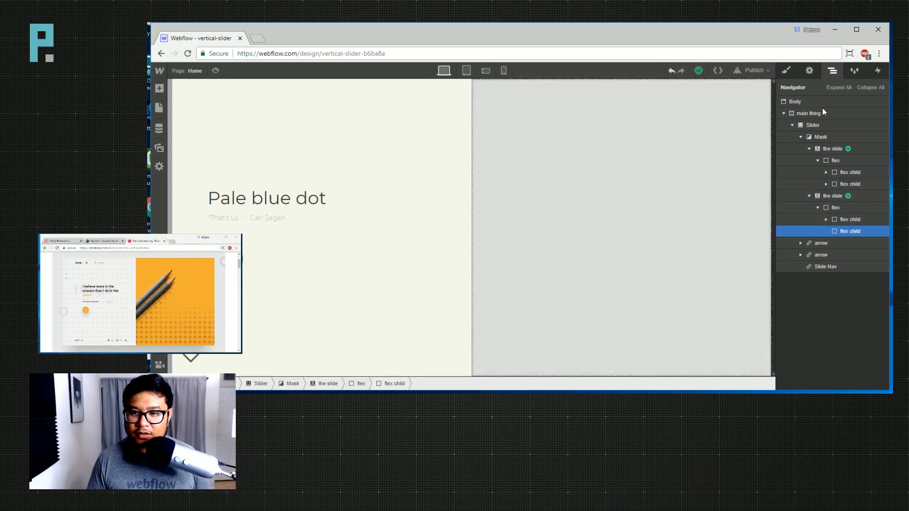
click(826, 183)
click(855, 196)
key(ctrl+c)
click(847, 244)
key(ctrl+v)
click(827, 243)
click(852, 255)
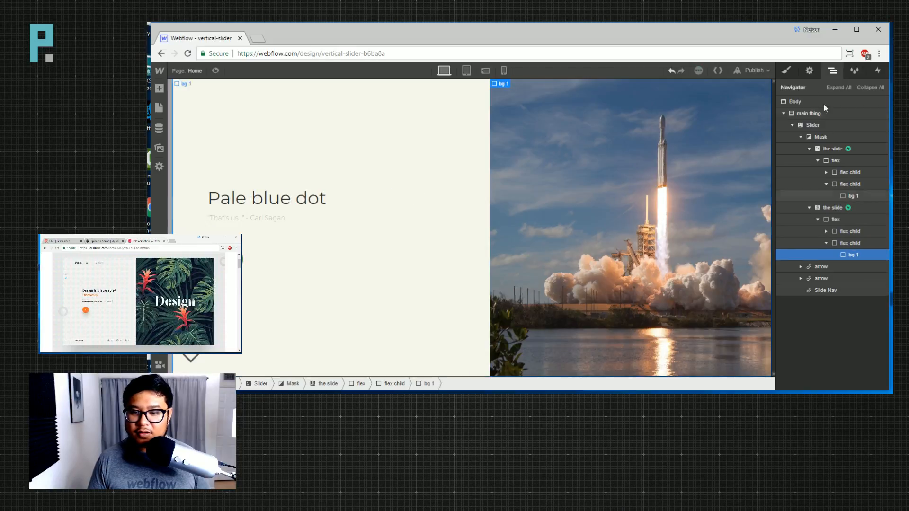
Duplicate the class of the second slide's background div under the name "bg 2".
click(786, 71)
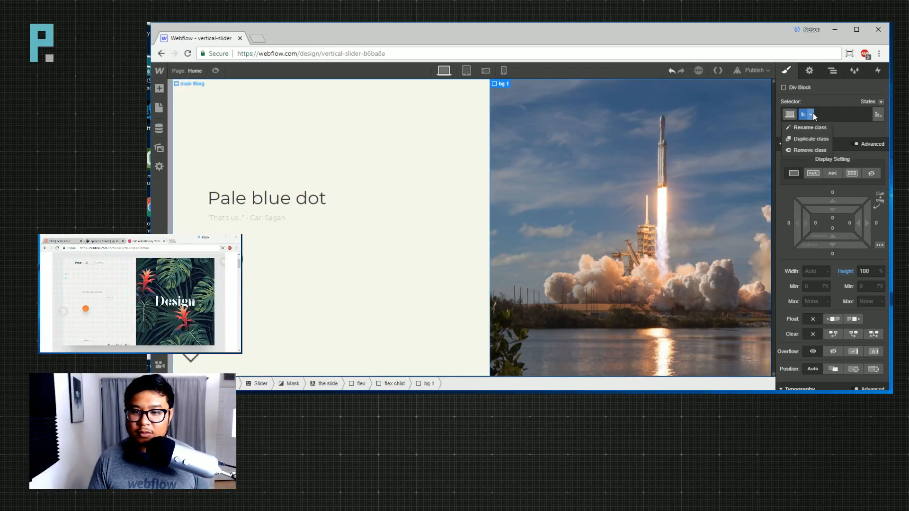
click(809, 138)
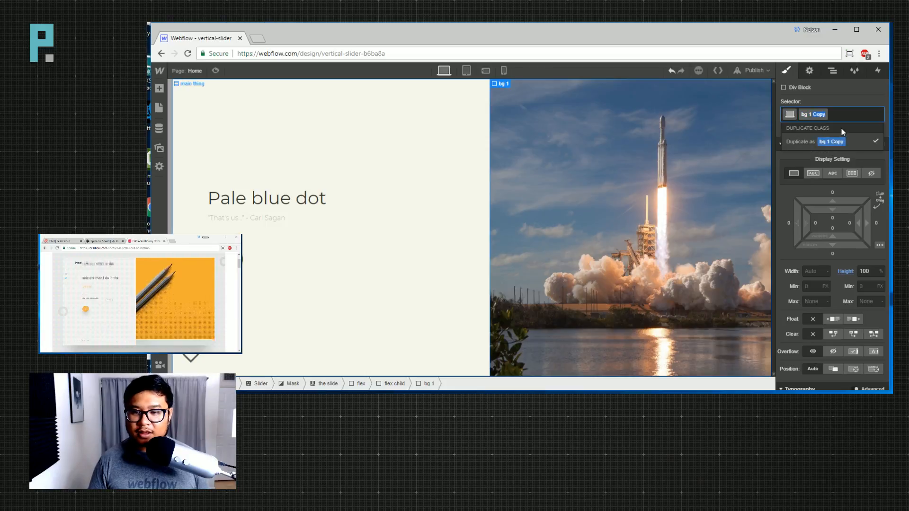
text(bg 12)
key(Return)
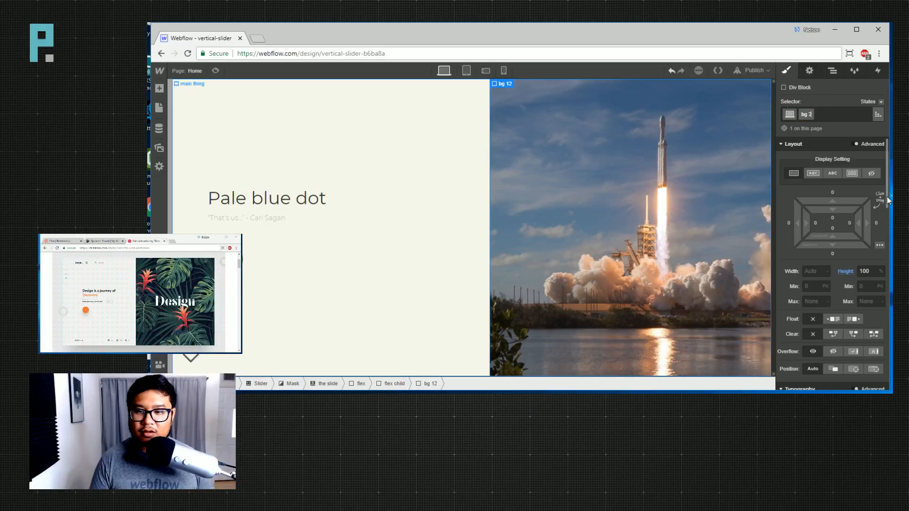
Replace the "bg 2" background image with the Earth horizon picture and center it at 50% horizontally and 50% vertically.
scroll(837, 333, down, 6)
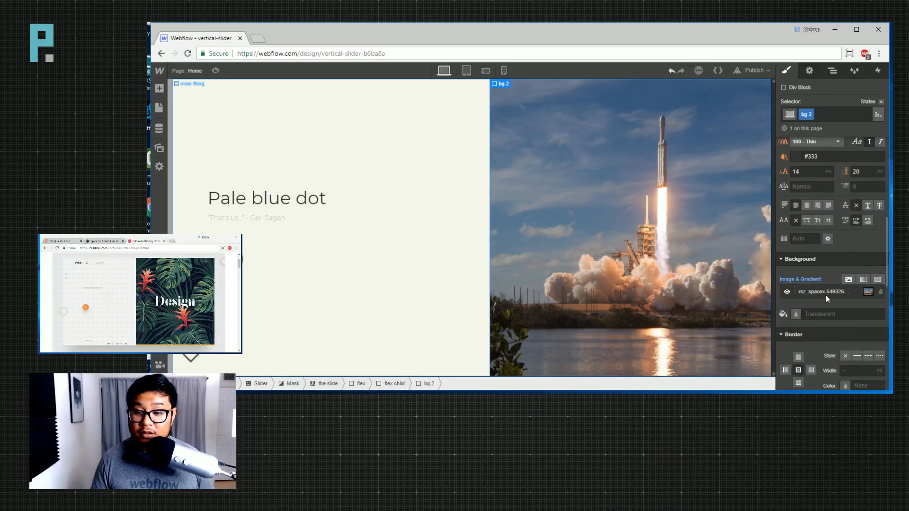
click(835, 293)
click(837, 155)
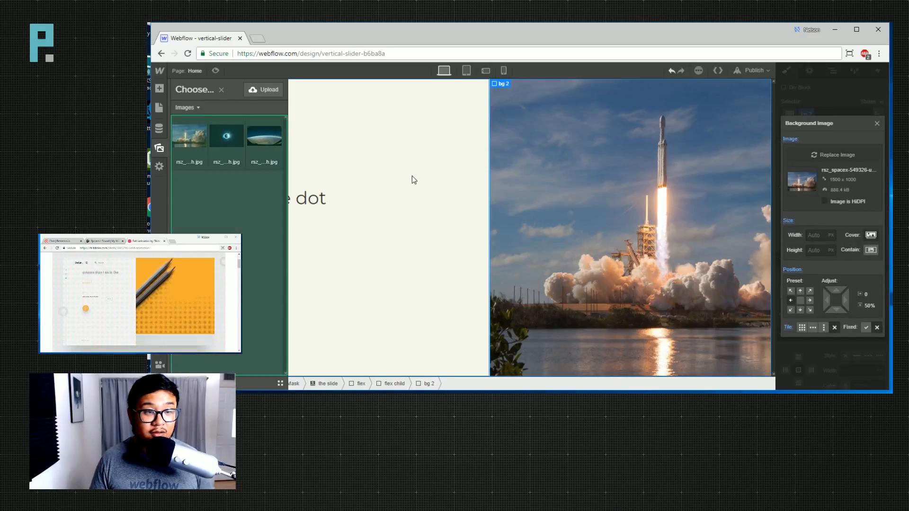
click(264, 137)
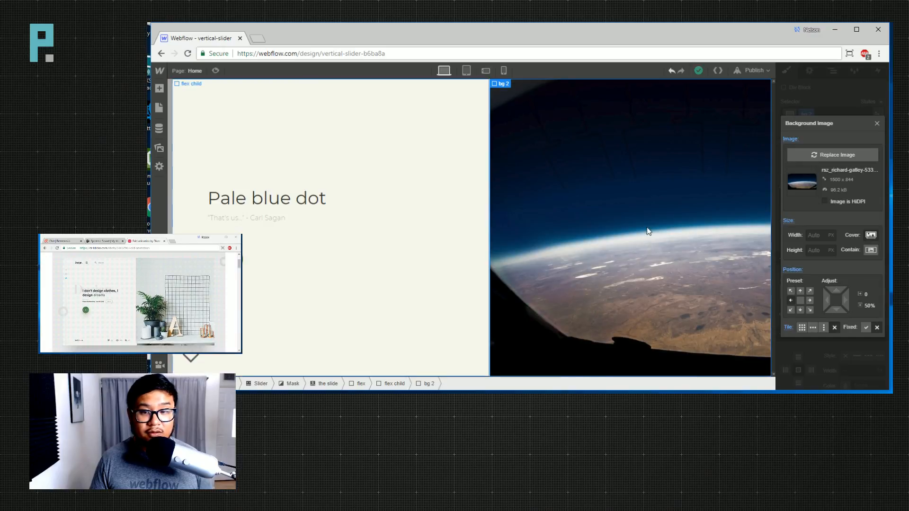
click(800, 300)
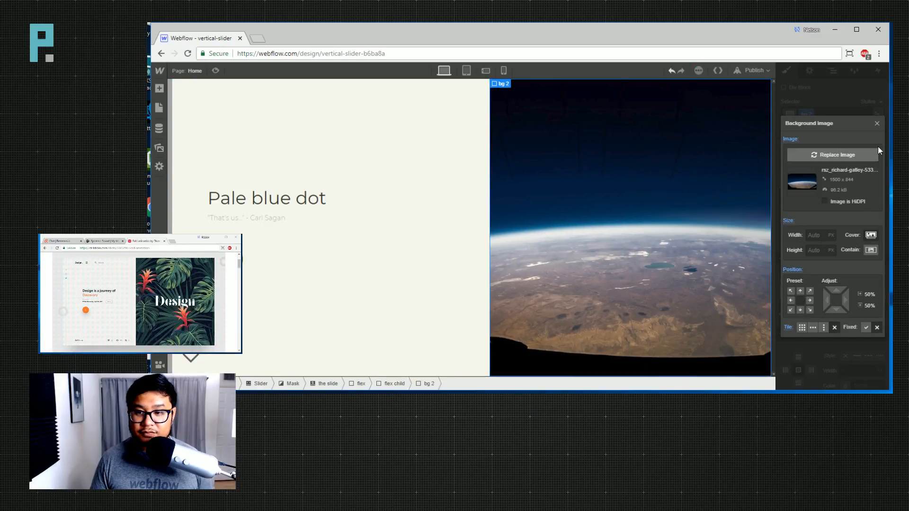
click(876, 123)
Make the flex child Move actions in the first slide's "slide in" animation affect the Class, and close the animation and trigger settings.
click(832, 70)
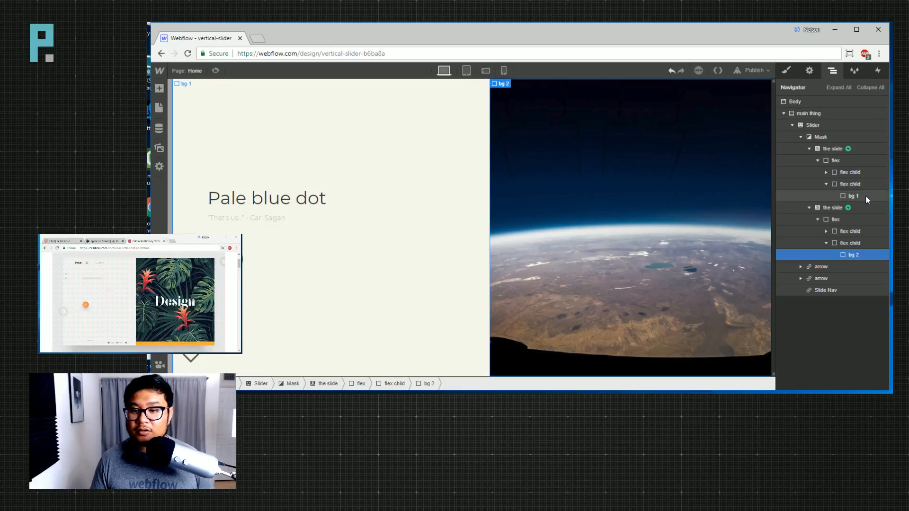
click(842, 152)
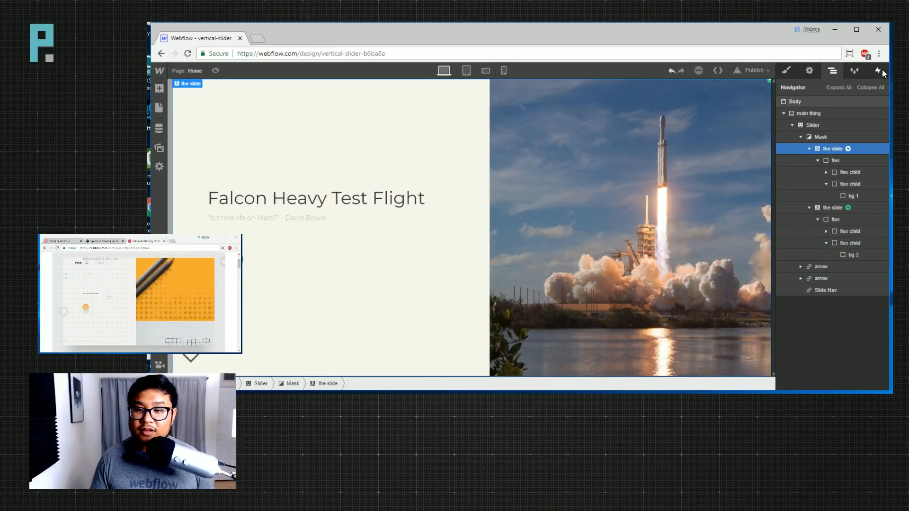
click(880, 70)
click(800, 121)
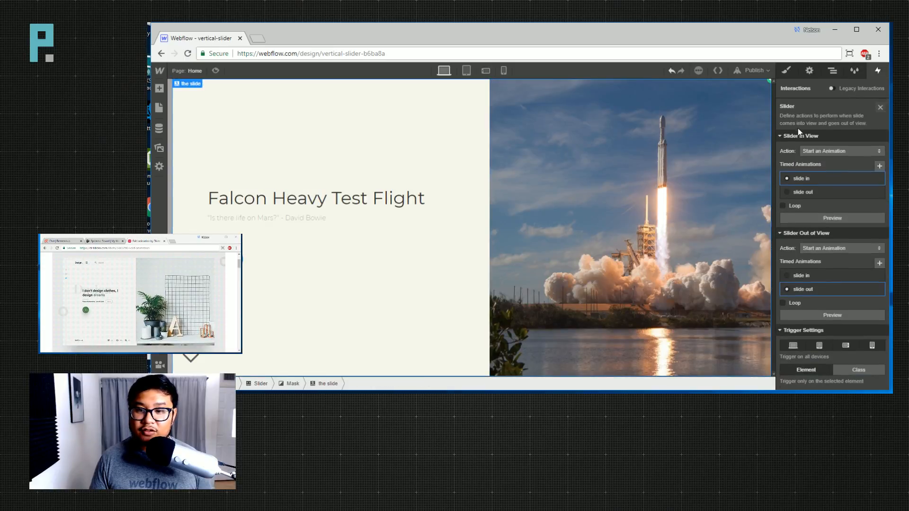
click(795, 178)
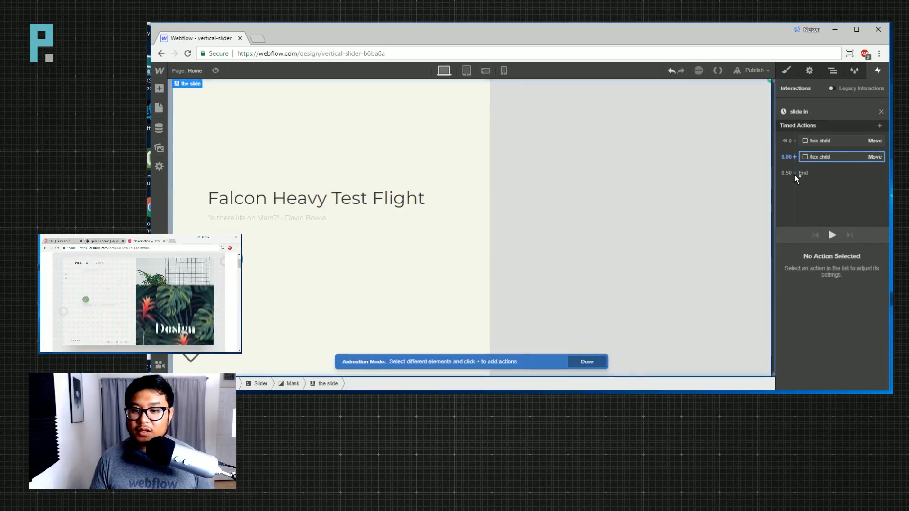
click(827, 140)
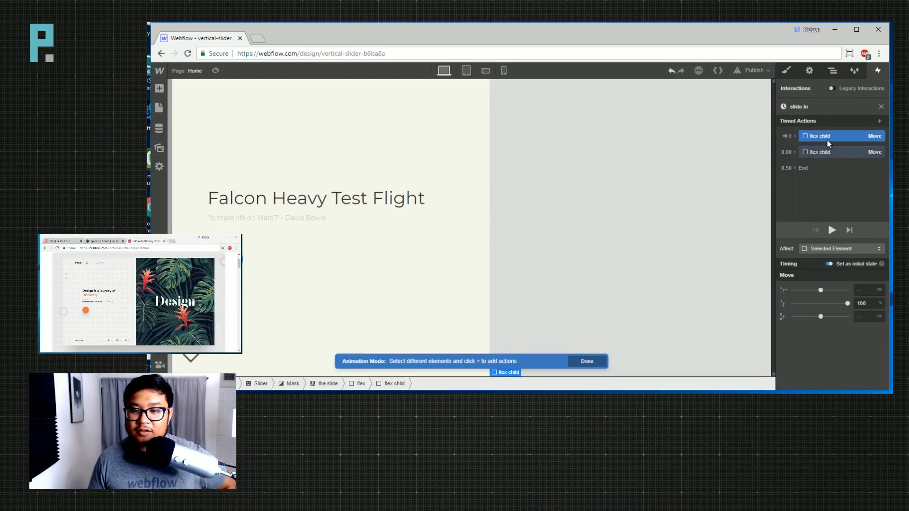
click(816, 246)
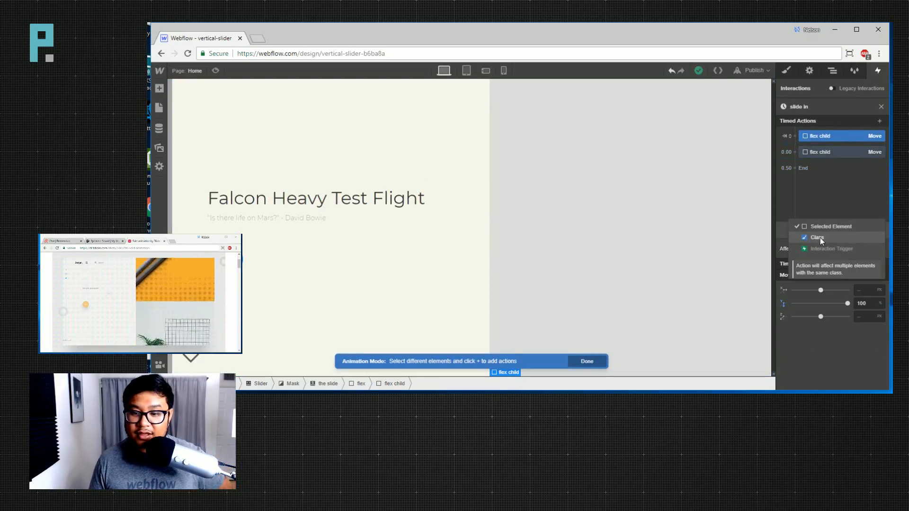
click(818, 237)
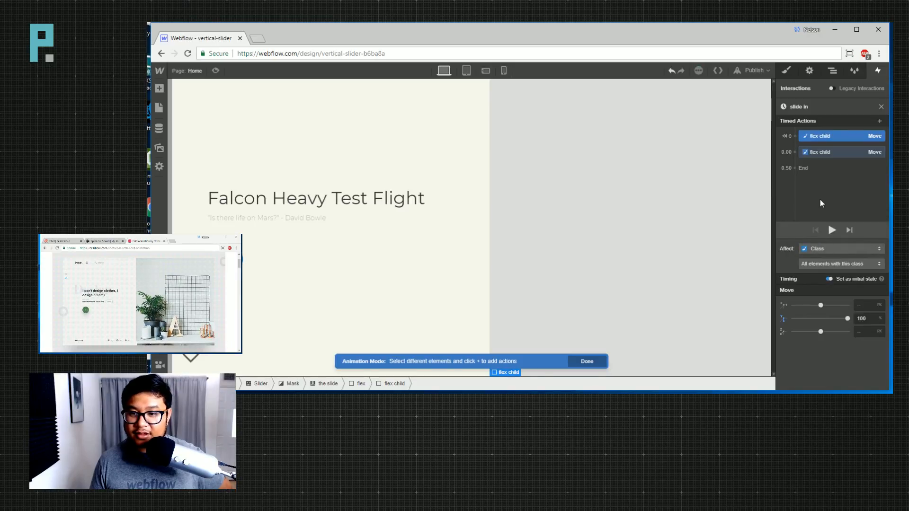
click(833, 70)
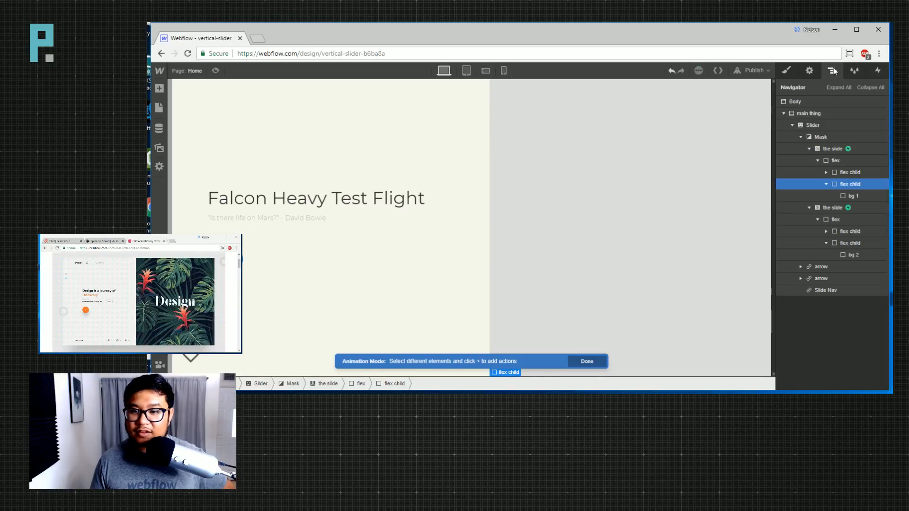
click(838, 208)
click(878, 72)
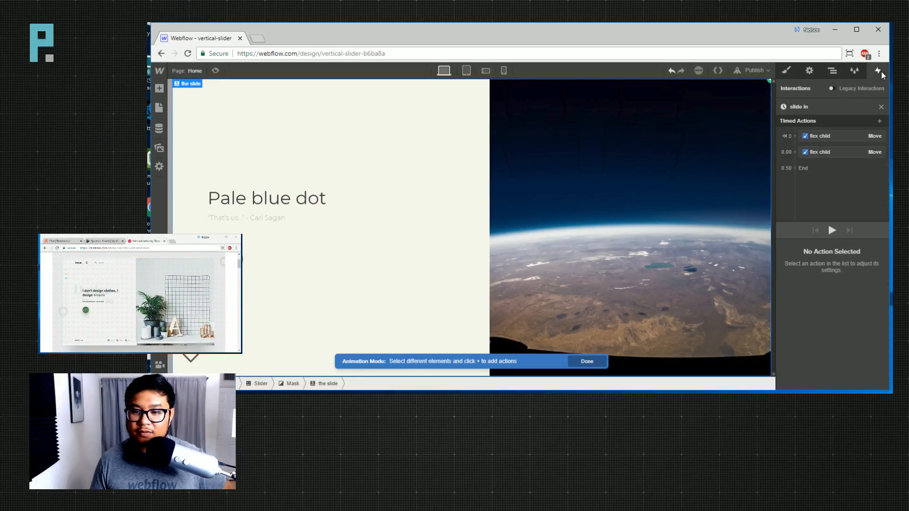
click(880, 107)
click(880, 107)
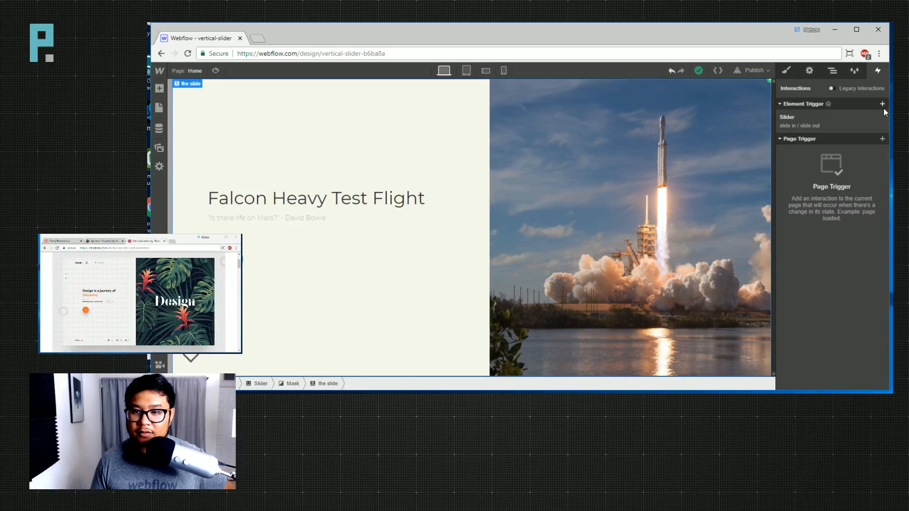
Set the second slide's Slider trigger to start "slide in" when in view and "slide out" when out of view.
click(832, 71)
click(841, 208)
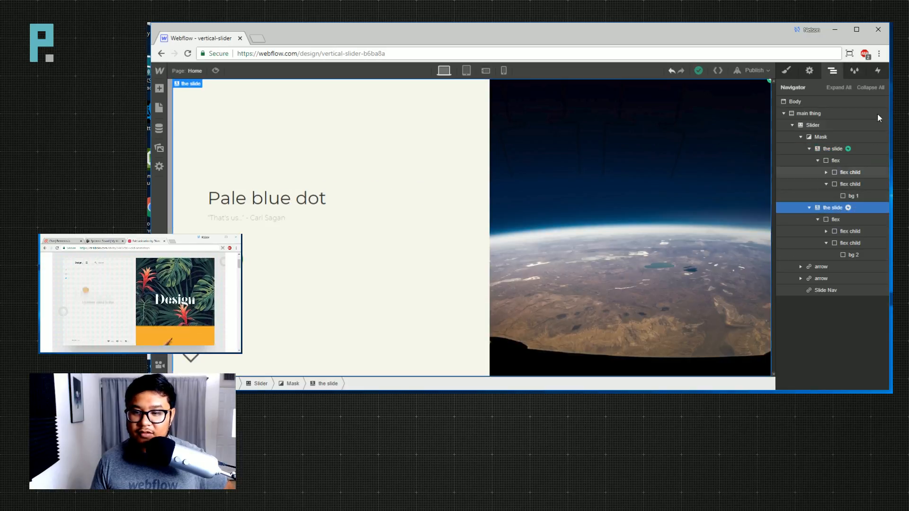
click(878, 71)
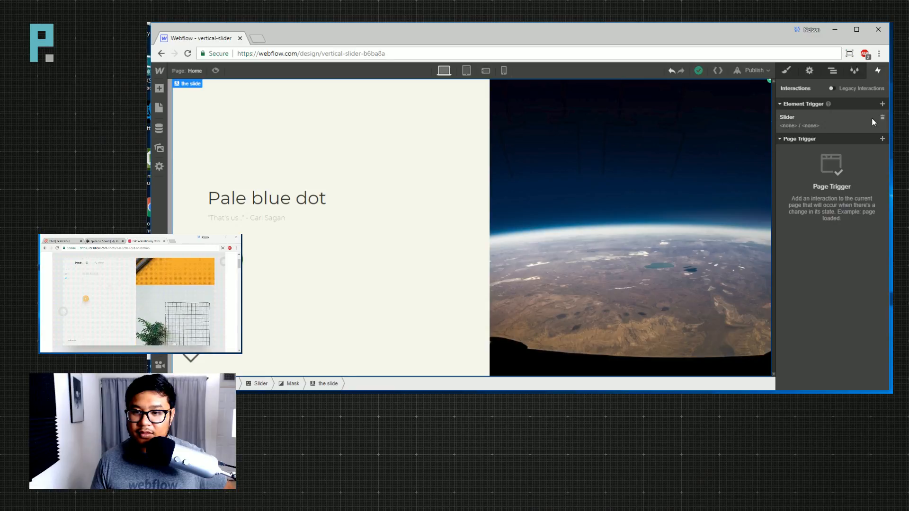
click(802, 123)
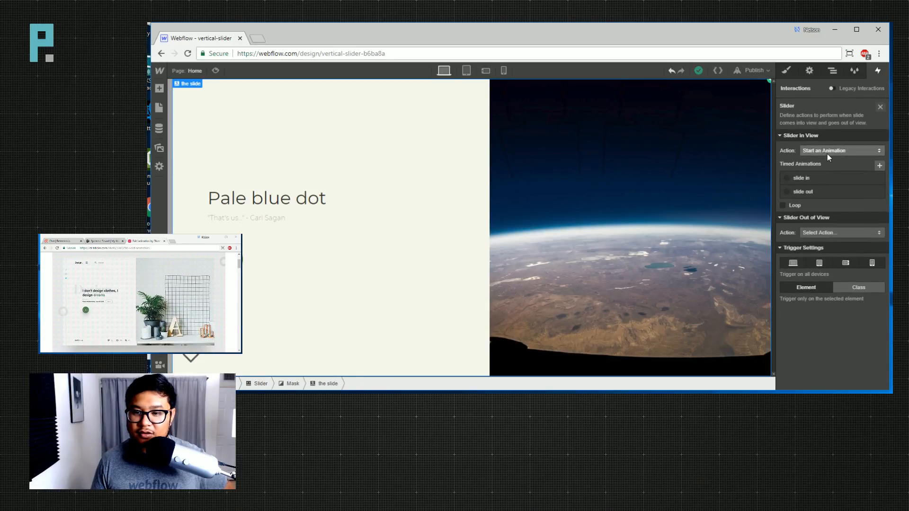
click(802, 177)
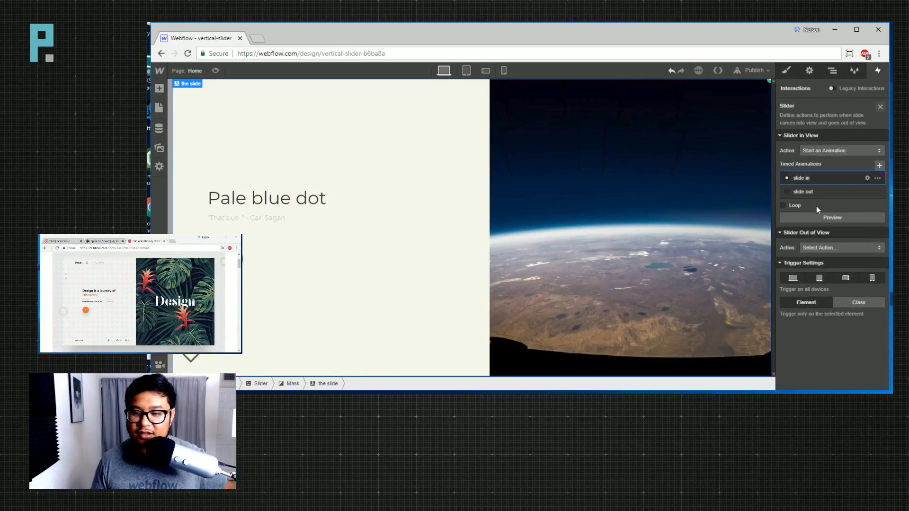
click(829, 248)
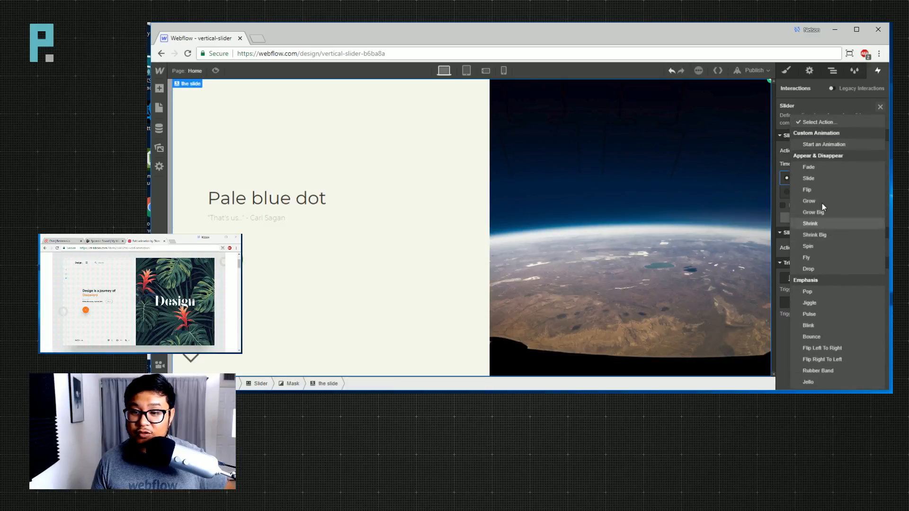
click(826, 144)
click(810, 289)
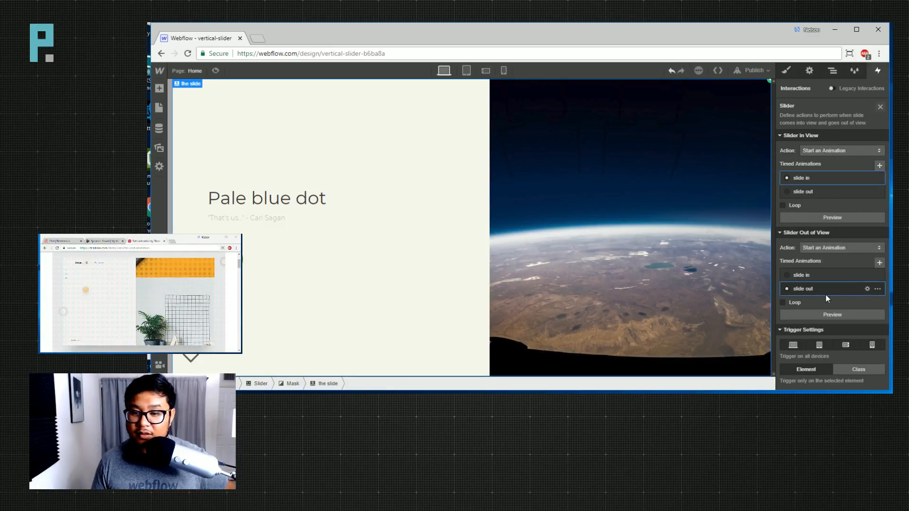
Make the flex child Move actions in the "slide out" animation affect the Class, and close the trigger settings.
click(807, 290)
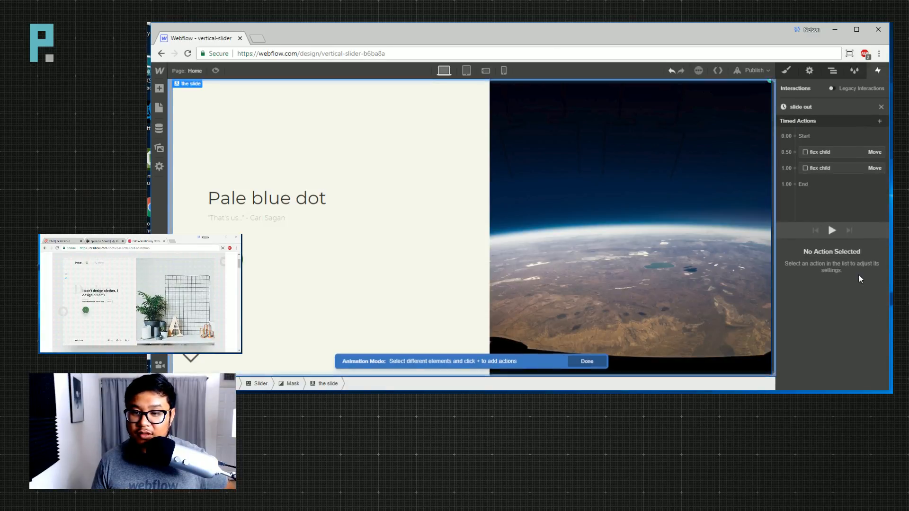
click(826, 154)
click(836, 247)
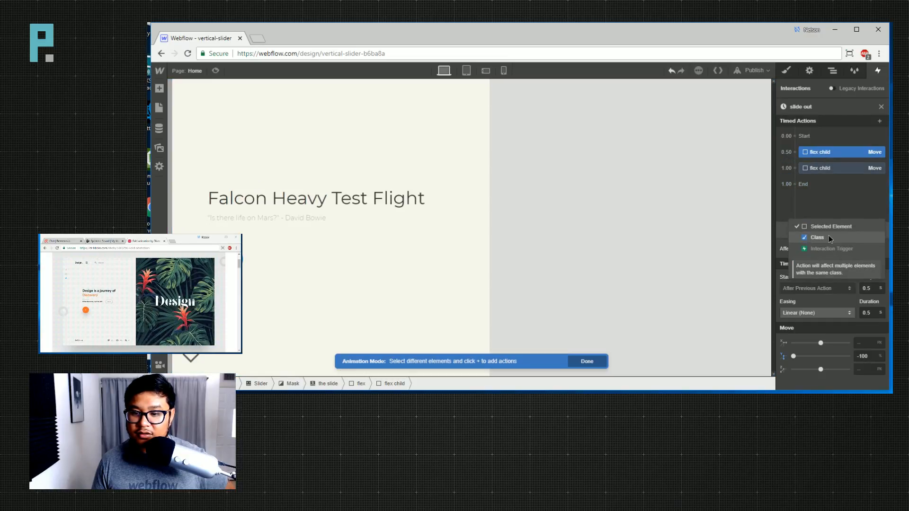
click(818, 238)
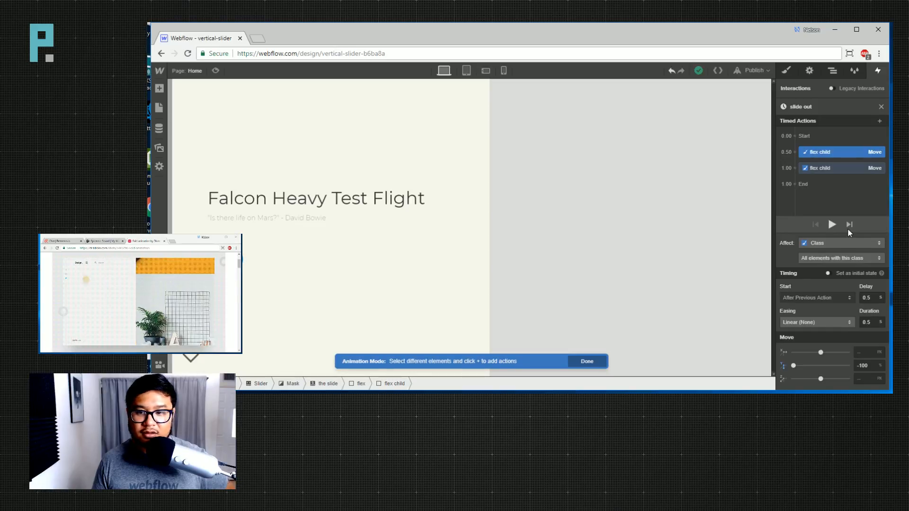
click(881, 107)
click(881, 107)
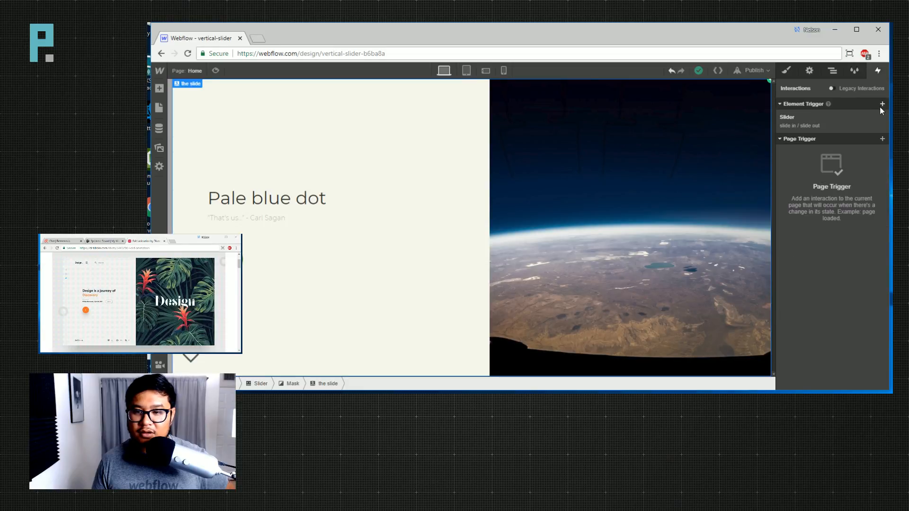
Preview the page, advance through the slides to check the image transitions, and return to the designer.
click(214, 70)
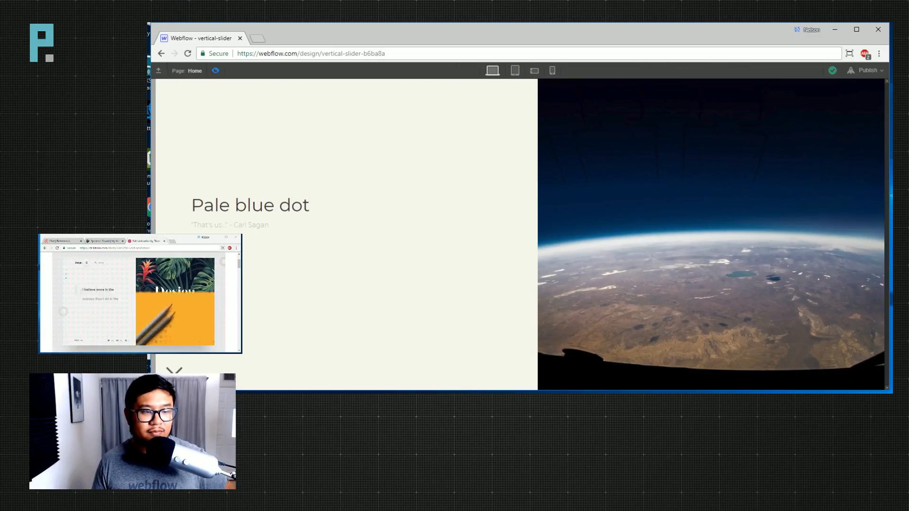
click(177, 372)
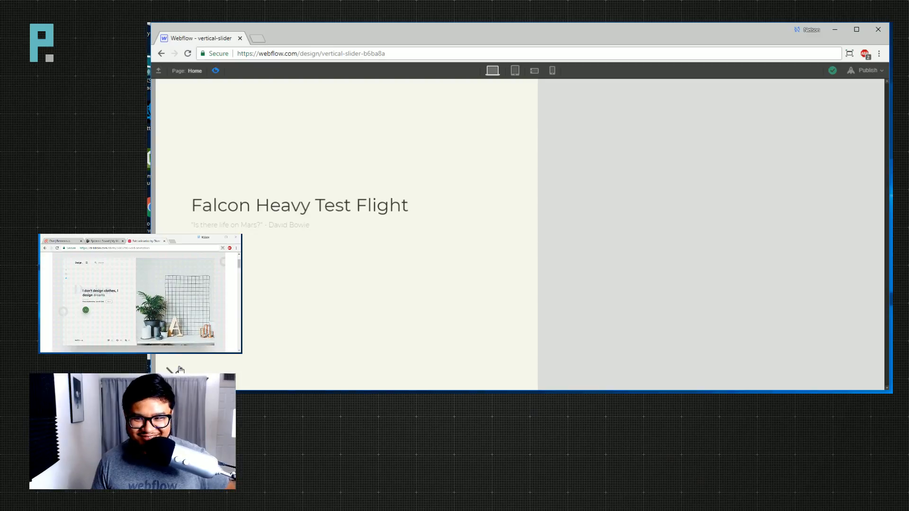
click(179, 371)
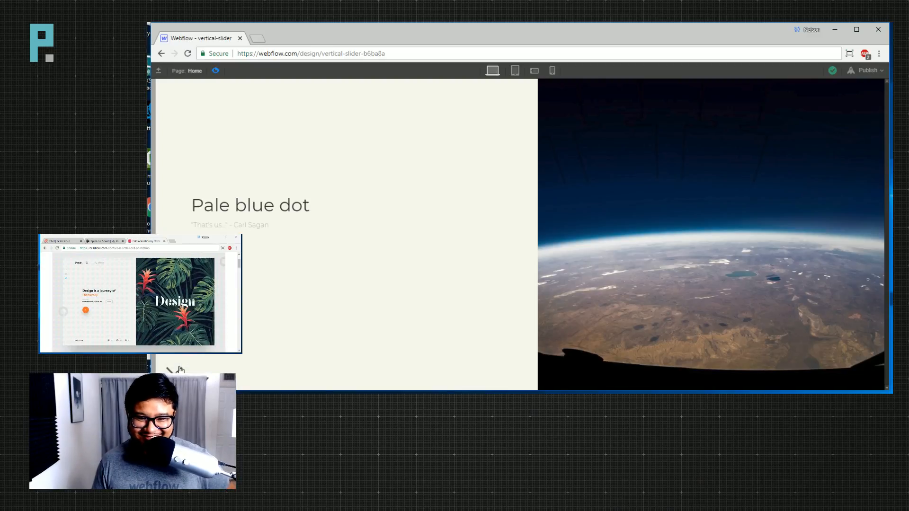
click(180, 370)
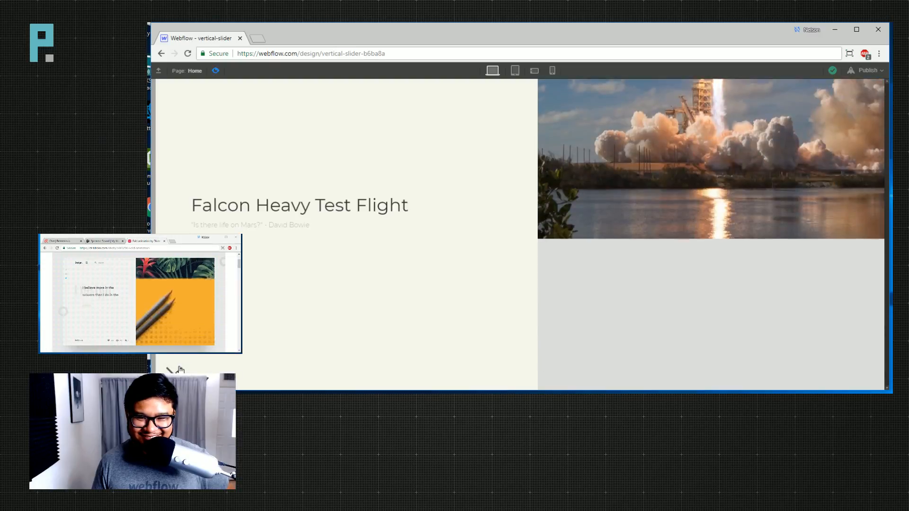
click(216, 71)
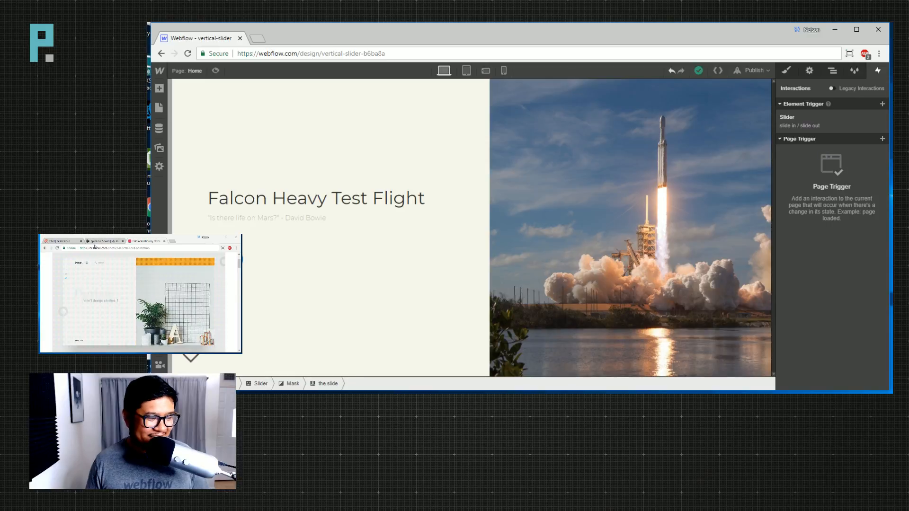
Check the chat messages in the other browser window, and return to the reference slider animation.
click(71, 242)
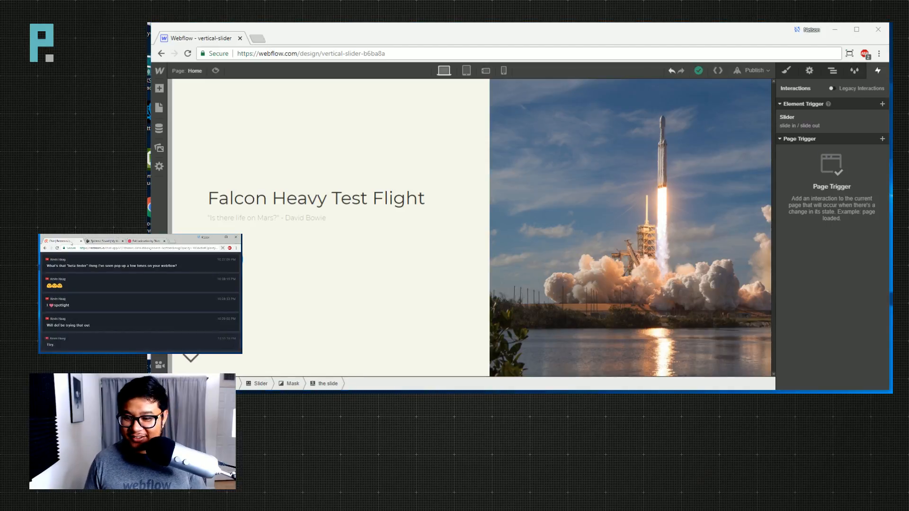
click(102, 241)
click(145, 241)
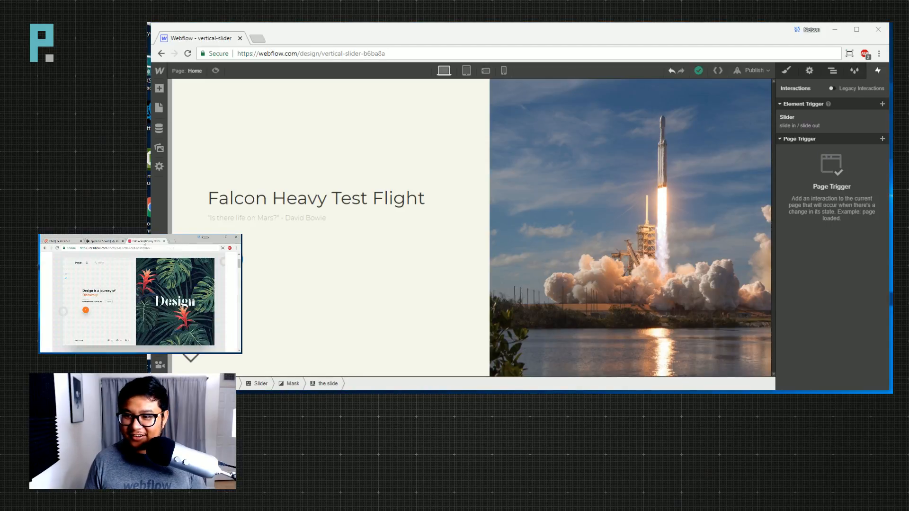
Review both flex child Move actions in the "slide in" animation, testing the vertical offset of the initial state.
click(814, 118)
click(811, 177)
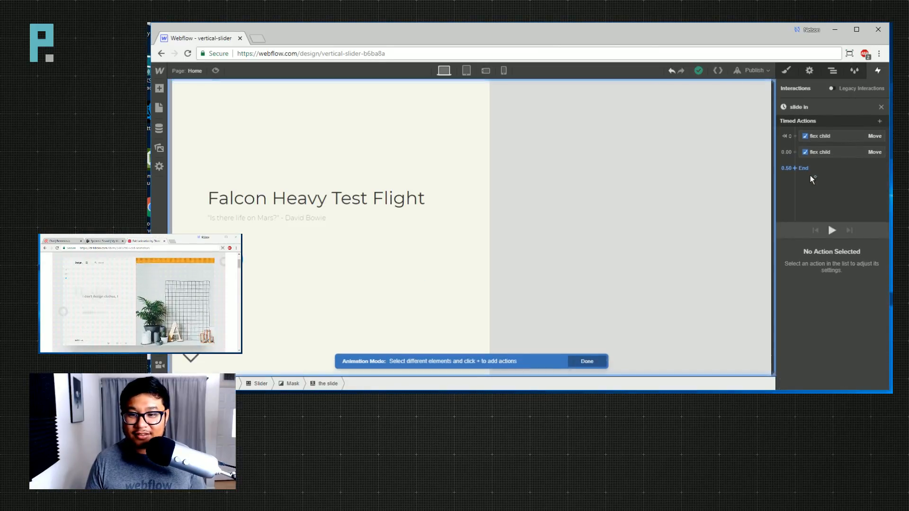
click(825, 136)
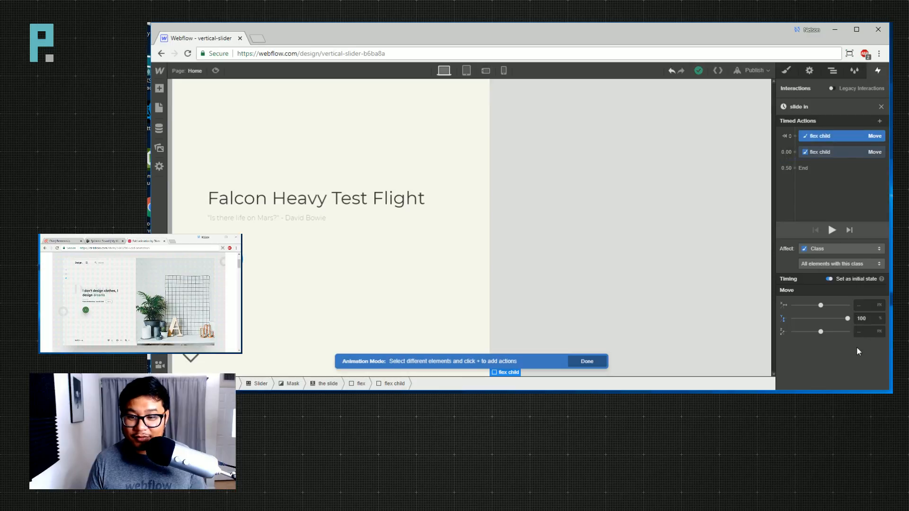
drag(847, 318, 841, 318)
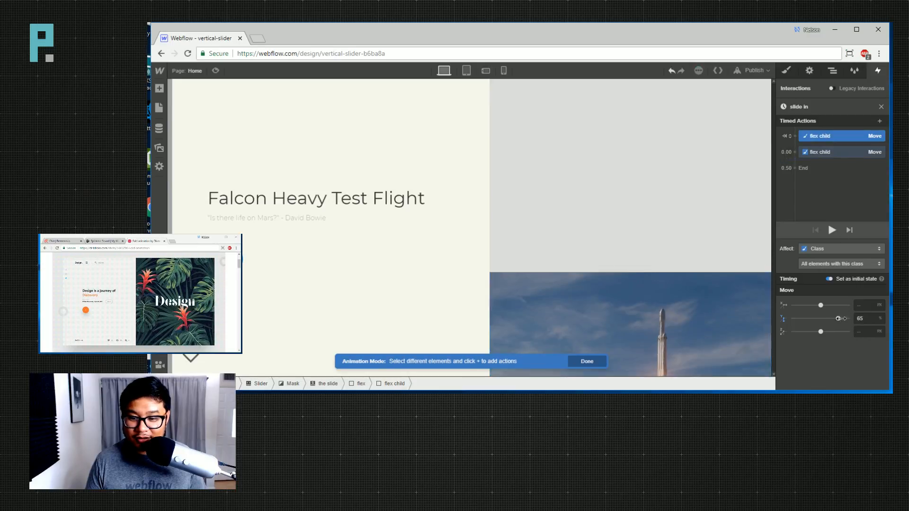
click(831, 156)
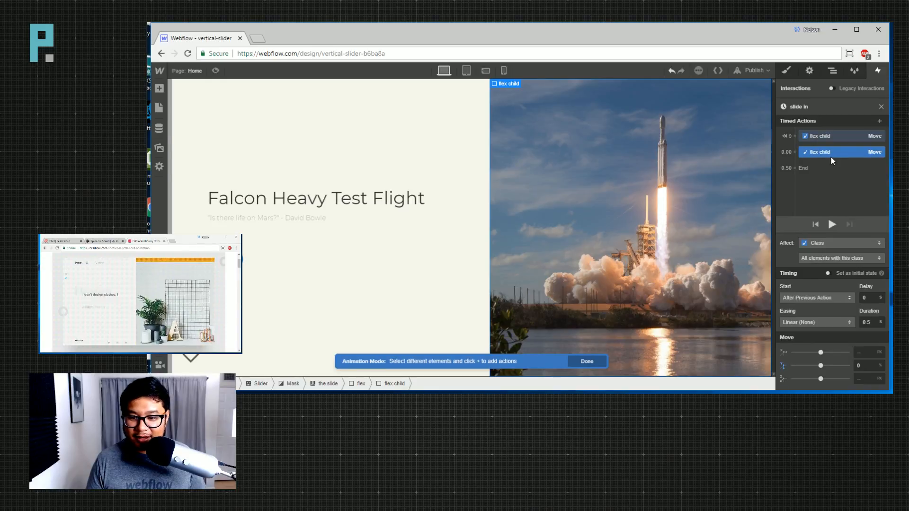
Review both flex child Move actions and their vertical offsets in the "slide out" animation.
click(881, 107)
click(814, 289)
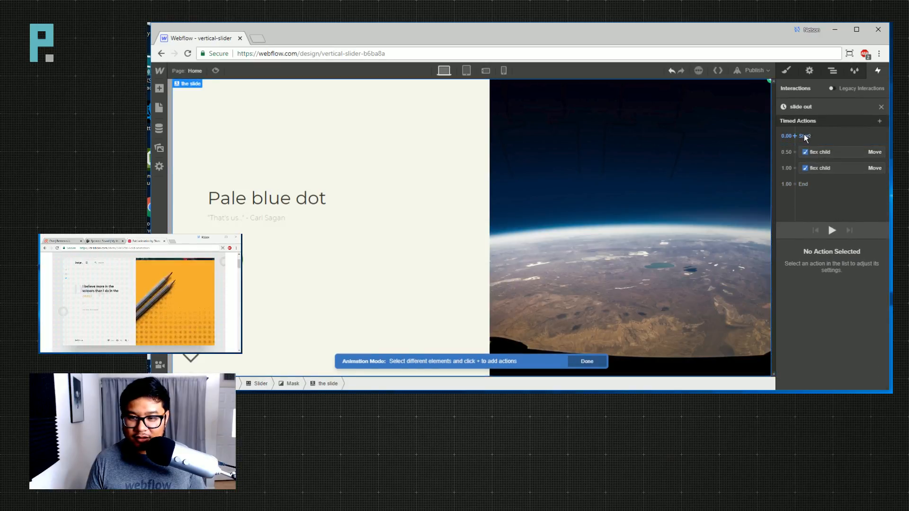
click(812, 151)
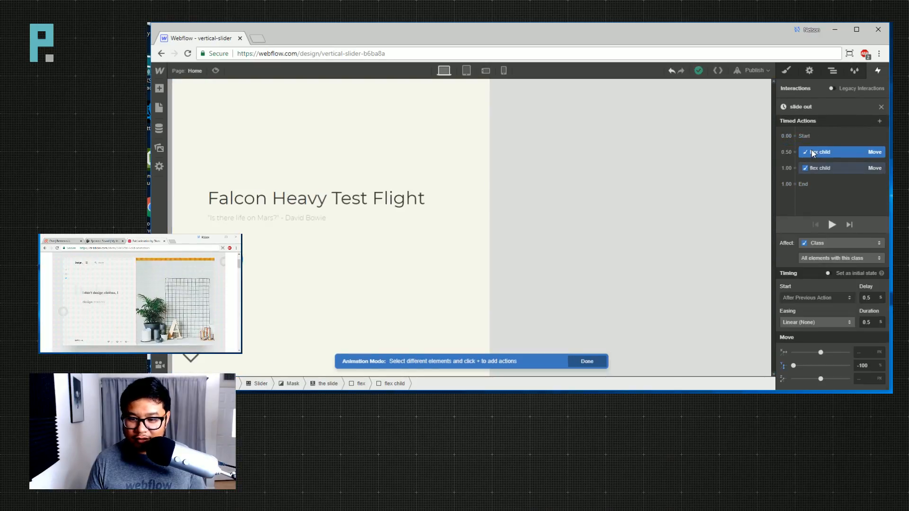
mouse_move(794, 365)
mouse_down()
mouse_move(804, 365)
mouse_move(789, 367)
mouse_up()
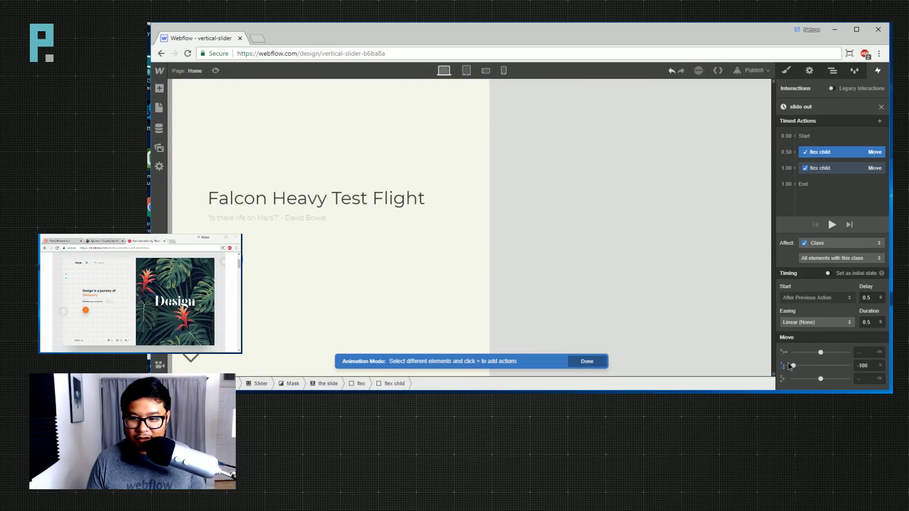
click(826, 169)
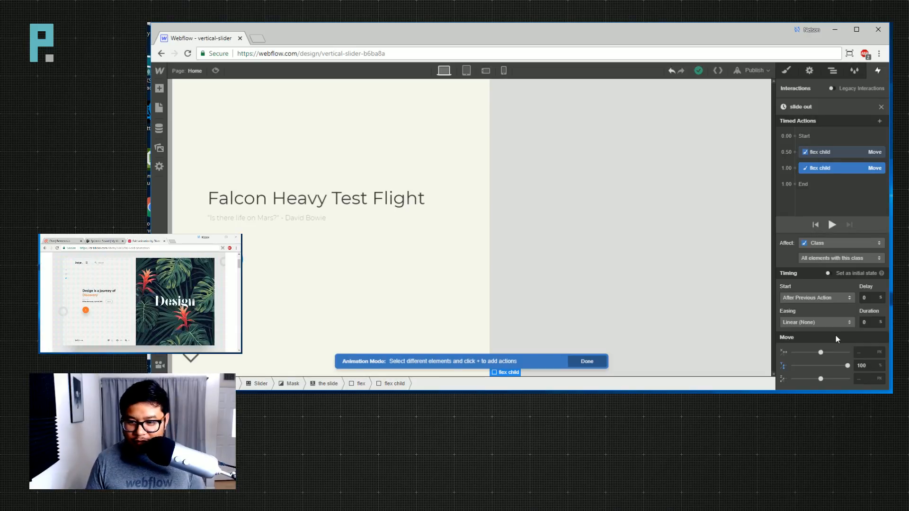
Limit the first flex child Move action in "slide out" to "Only children with this class", and close the animation.
click(832, 152)
click(836, 259)
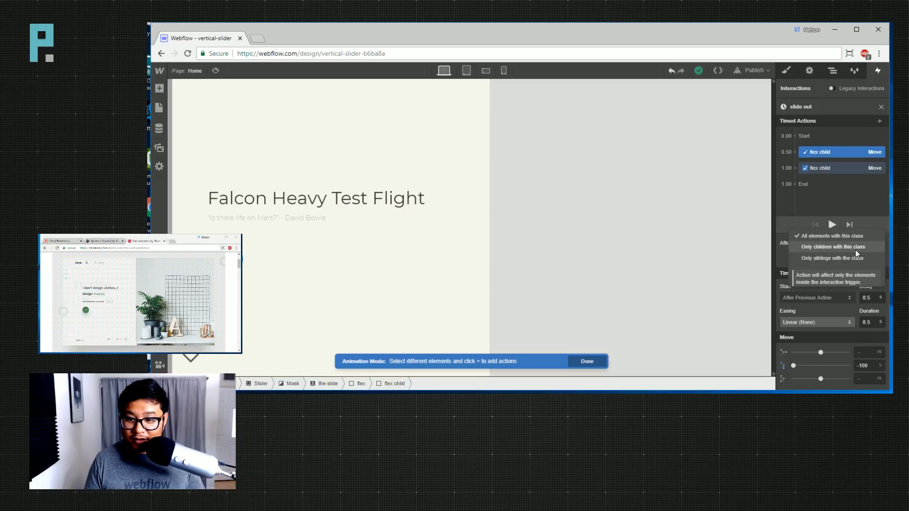
click(856, 250)
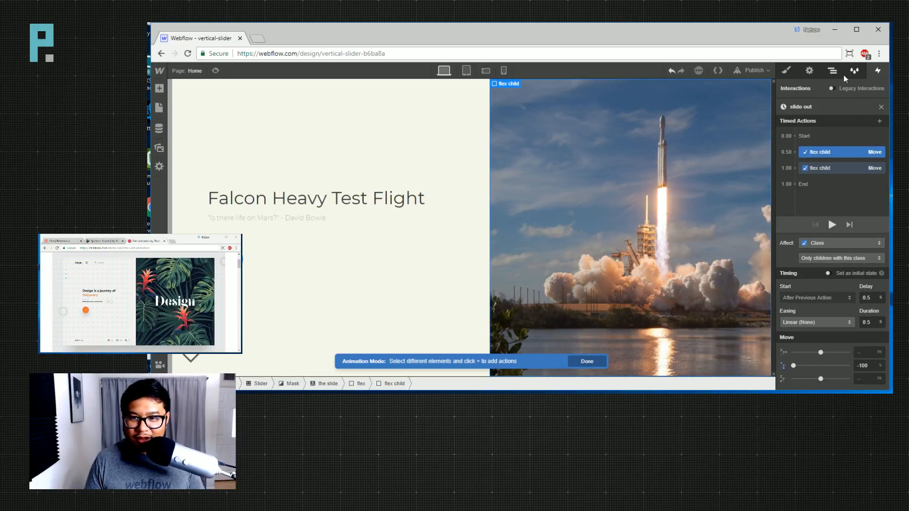
click(881, 108)
Limit the initial-state flex child Move action in "slide in" to "Only children with this class".
click(805, 179)
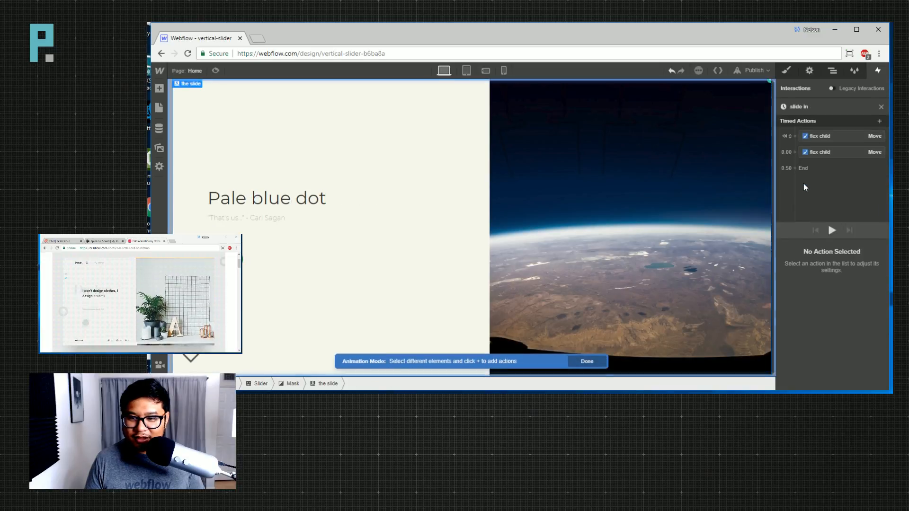
click(843, 136)
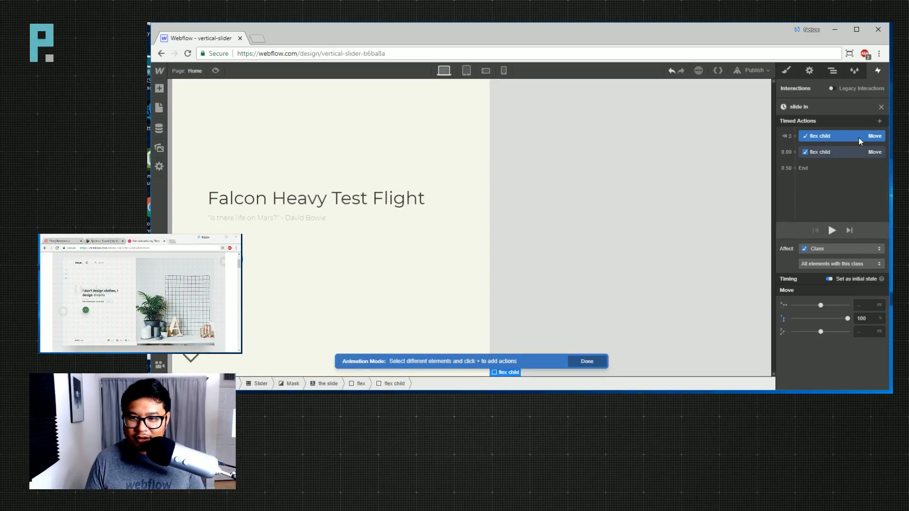
click(846, 250)
click(835, 254)
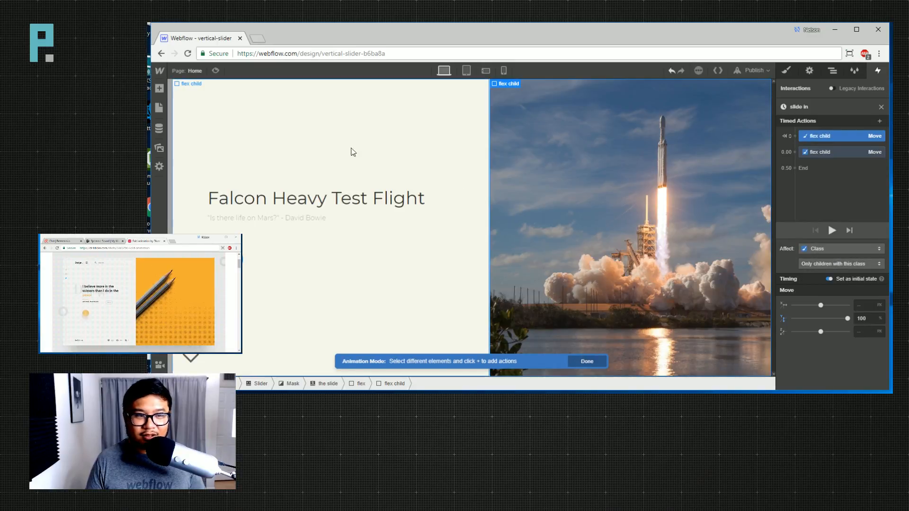
Preview the page, advance through both slides to check the child-only animations, and exit the preview.
click(216, 71)
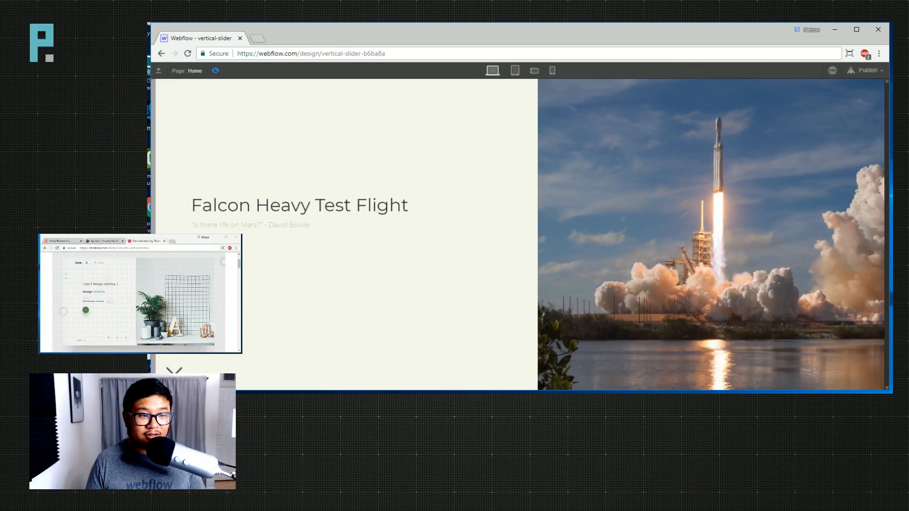
click(174, 372)
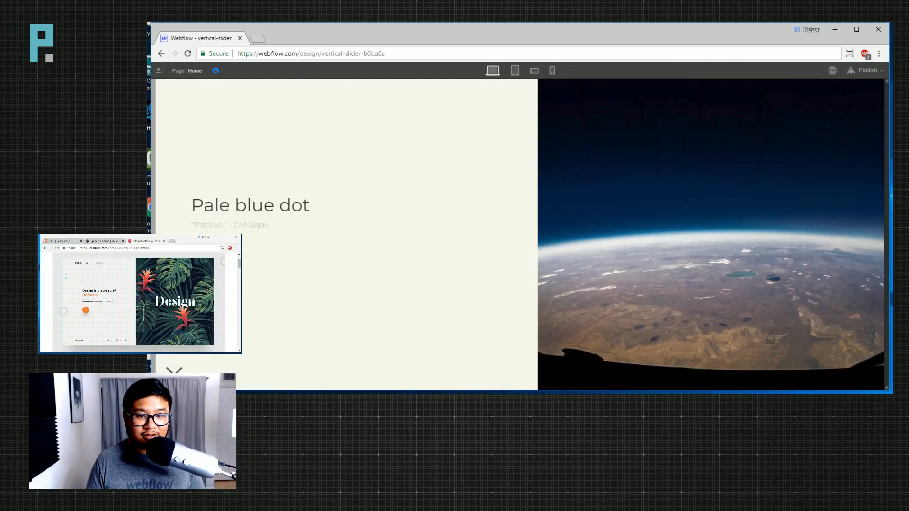
click(174, 372)
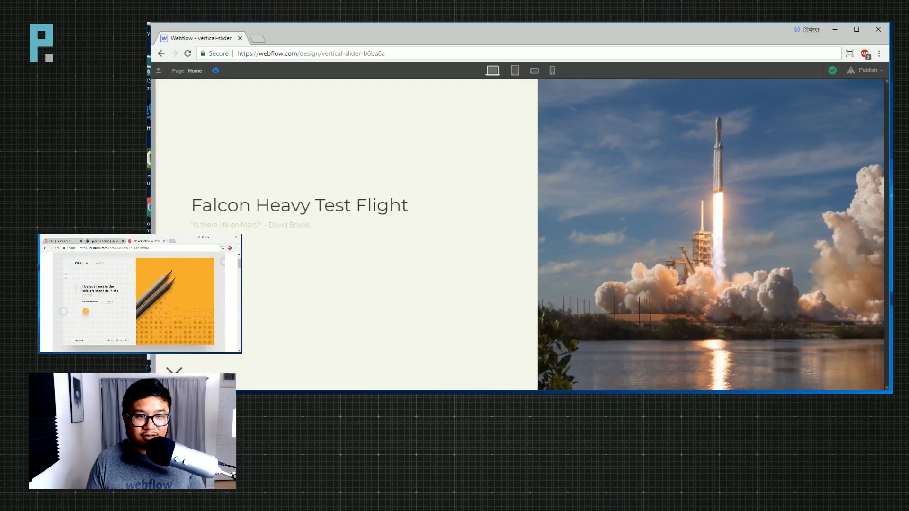
click(175, 372)
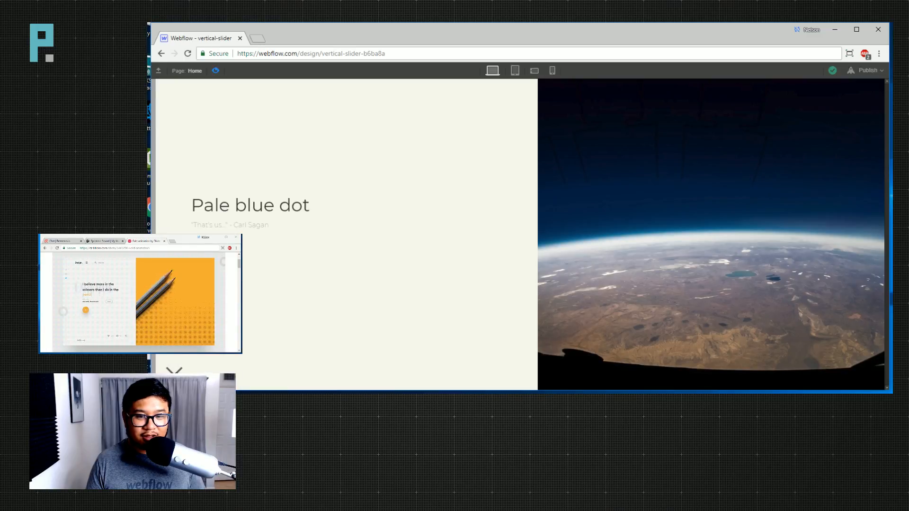
click(214, 71)
Add the existing combo class "col 2" to the second slide's flex child that holds bg 2.
click(833, 71)
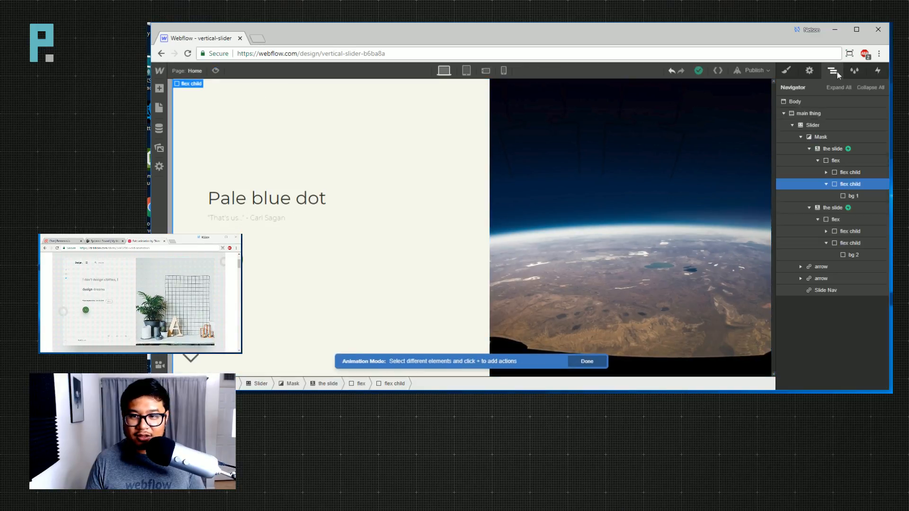
click(847, 242)
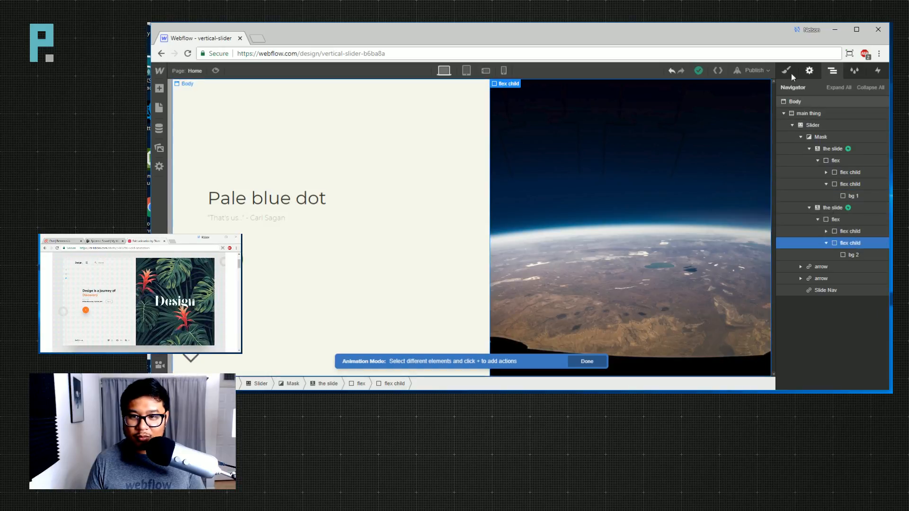
key(s)
click(838, 114)
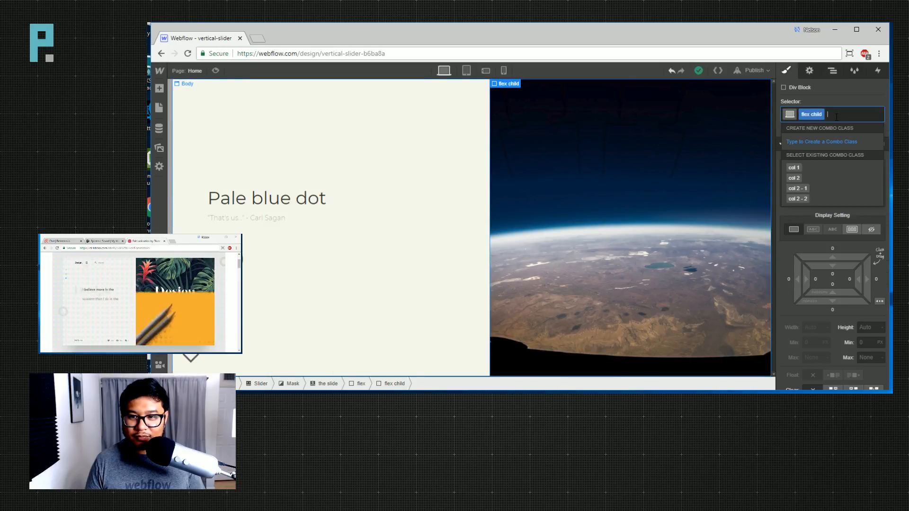
click(813, 185)
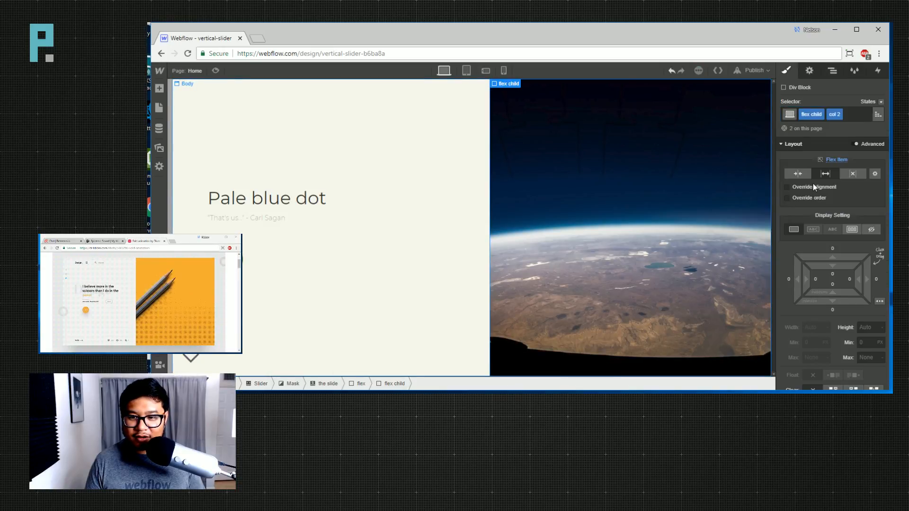
Preview the page again, cycle repeatedly through the slides to examine the image movement, and return to the designer.
click(217, 71)
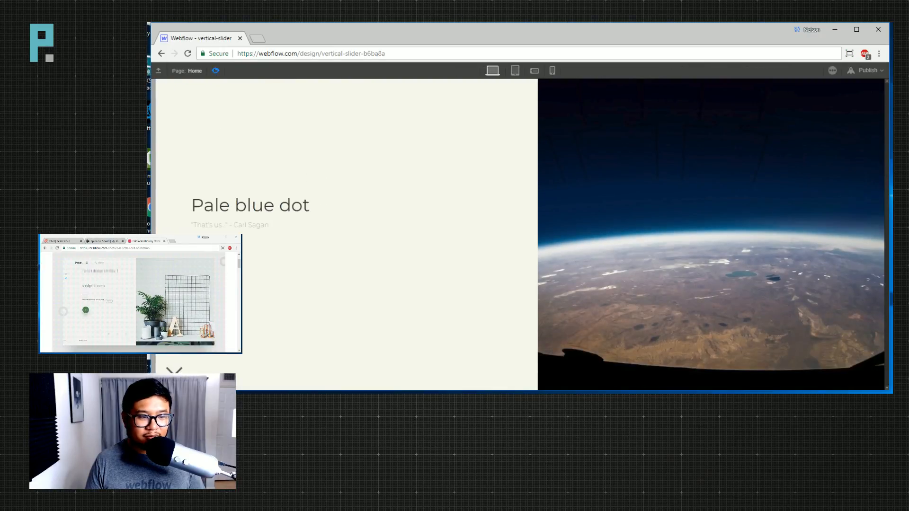
click(174, 372)
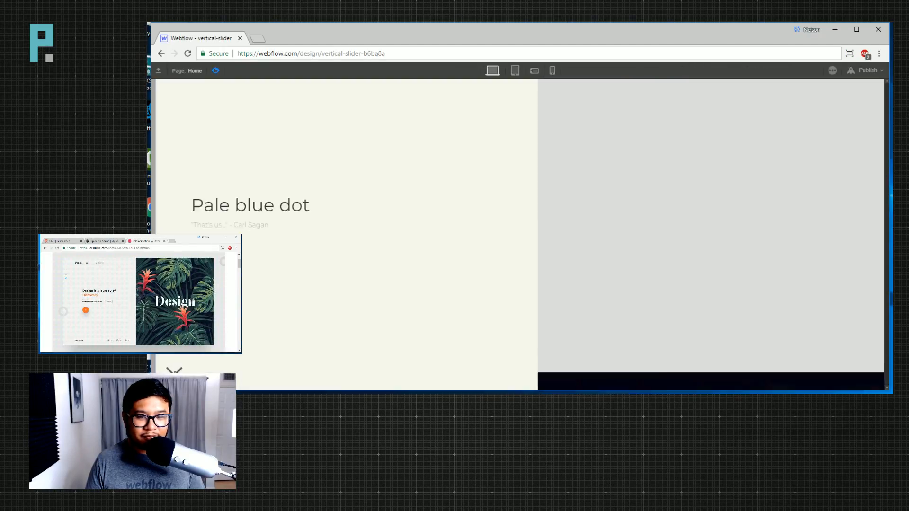
click(174, 373)
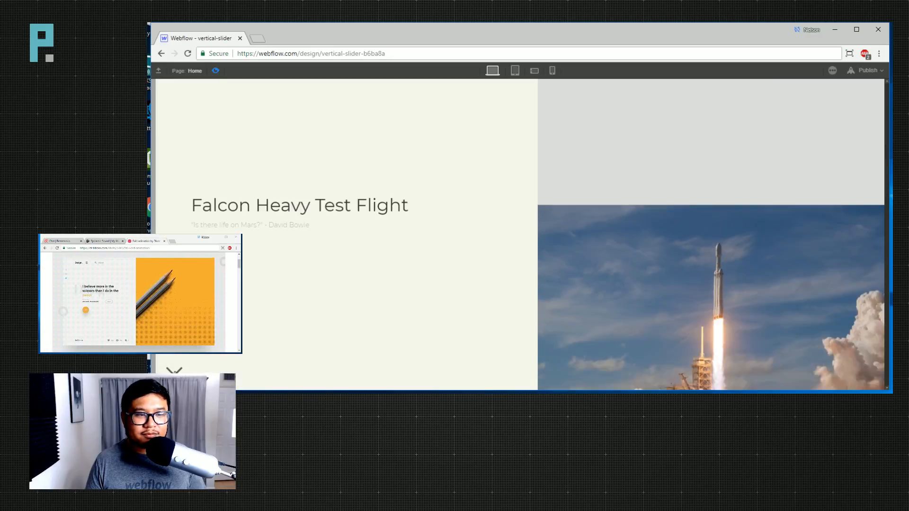
click(175, 372)
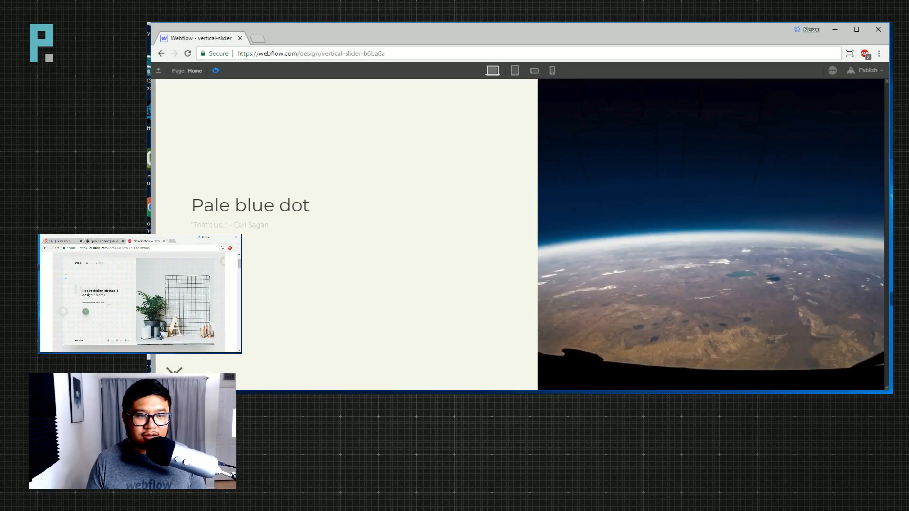
click(174, 372)
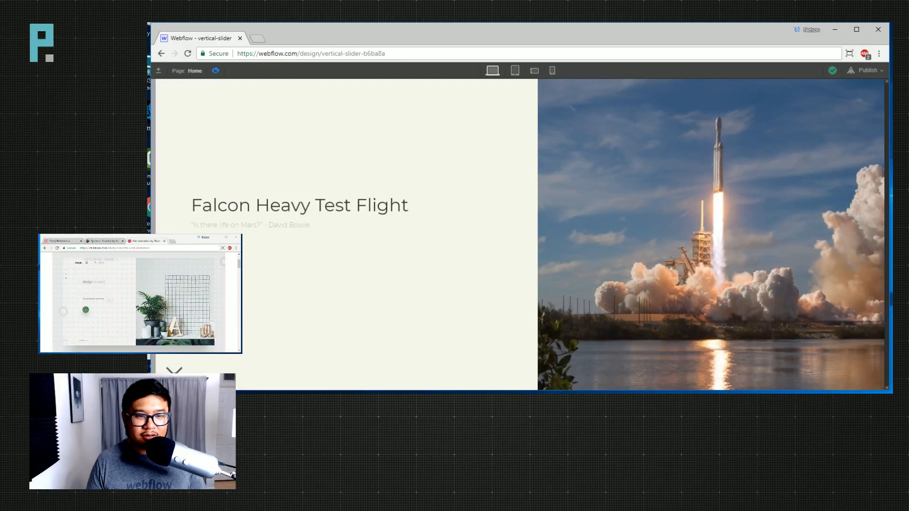
click(174, 372)
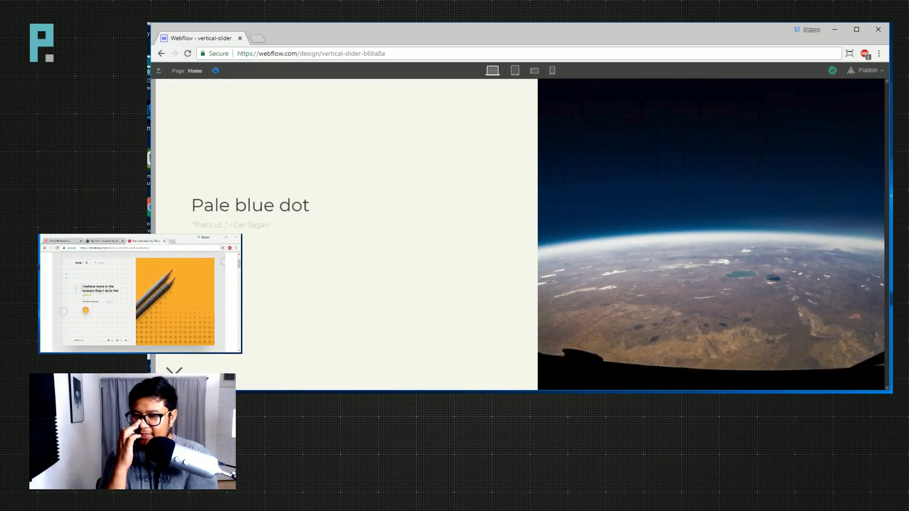
click(176, 371)
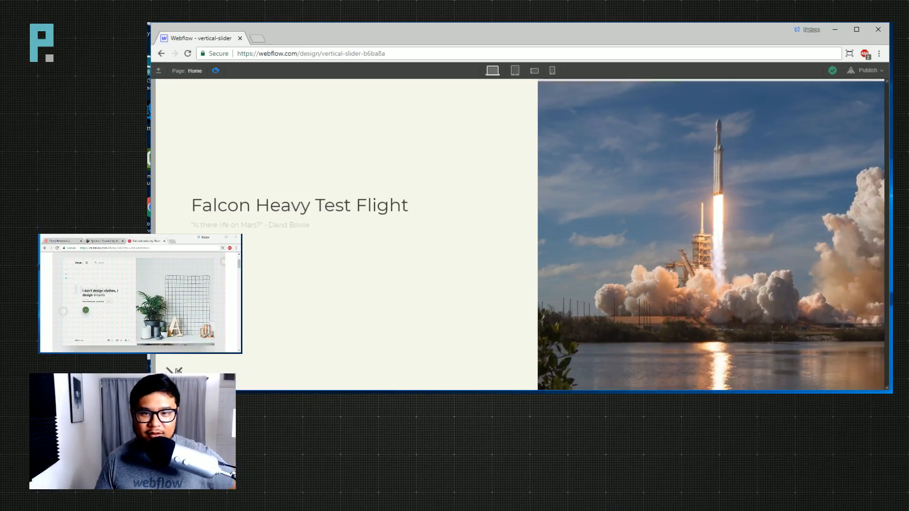
click(215, 71)
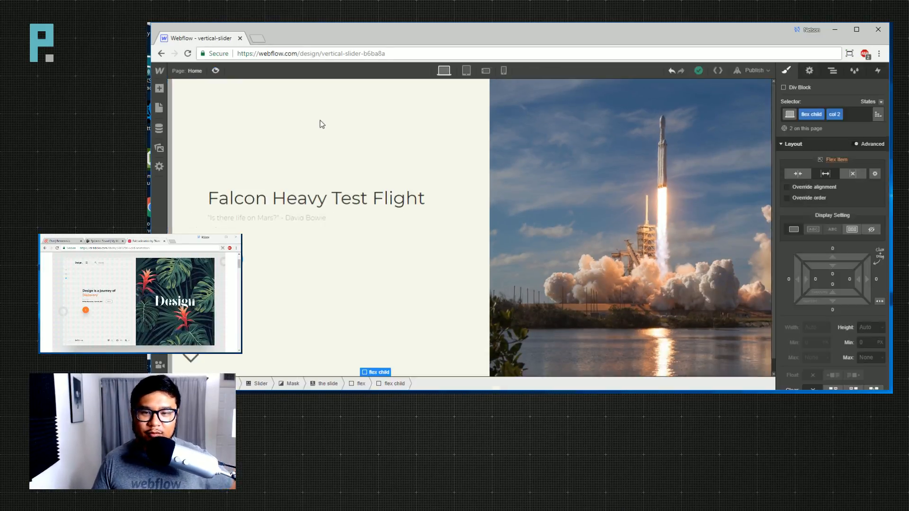
Select the first slide and set the slider's animation type to Slide Over.
click(809, 71)
click(667, 185)
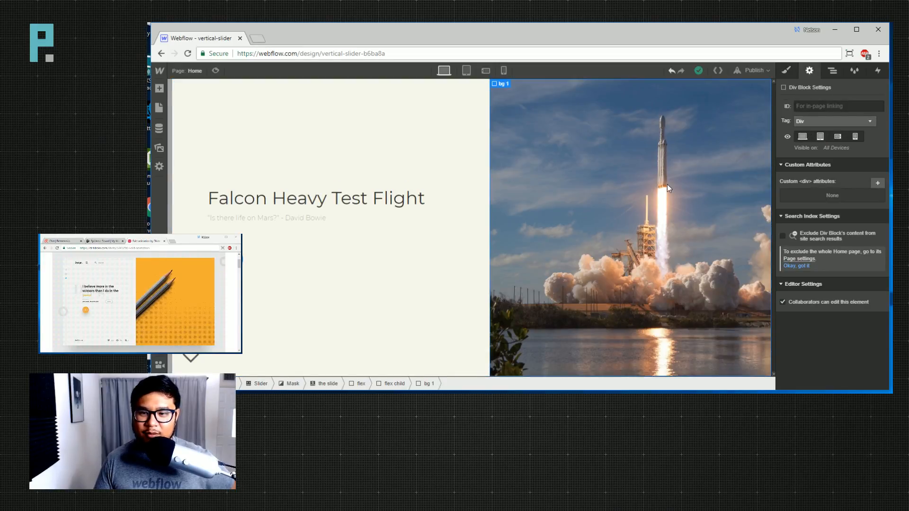
click(832, 71)
click(824, 150)
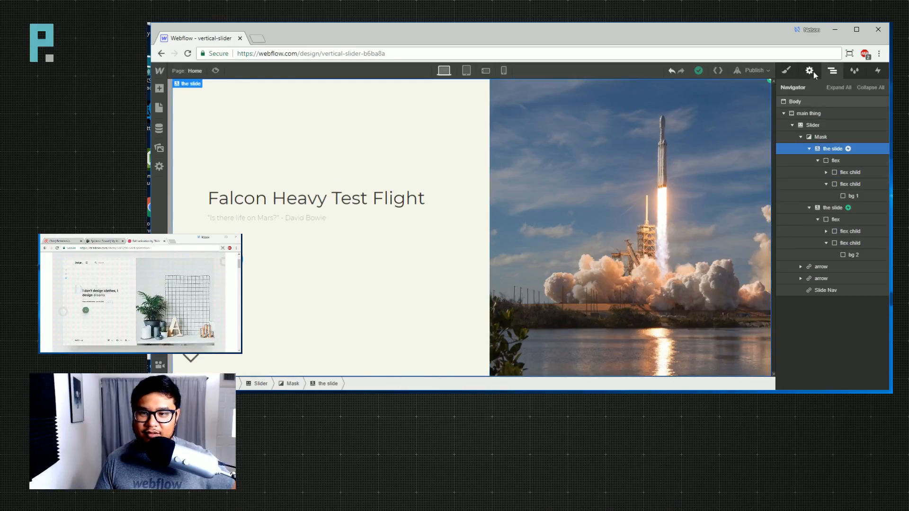
click(810, 70)
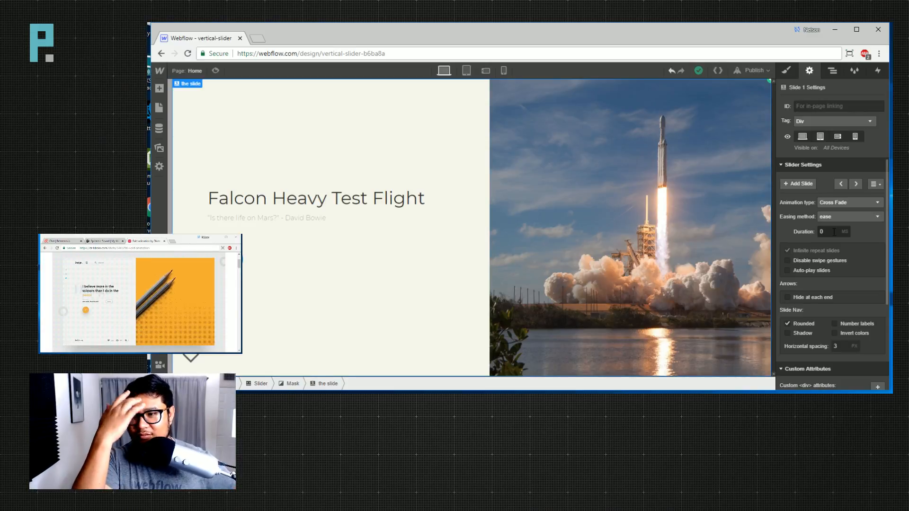
click(839, 203)
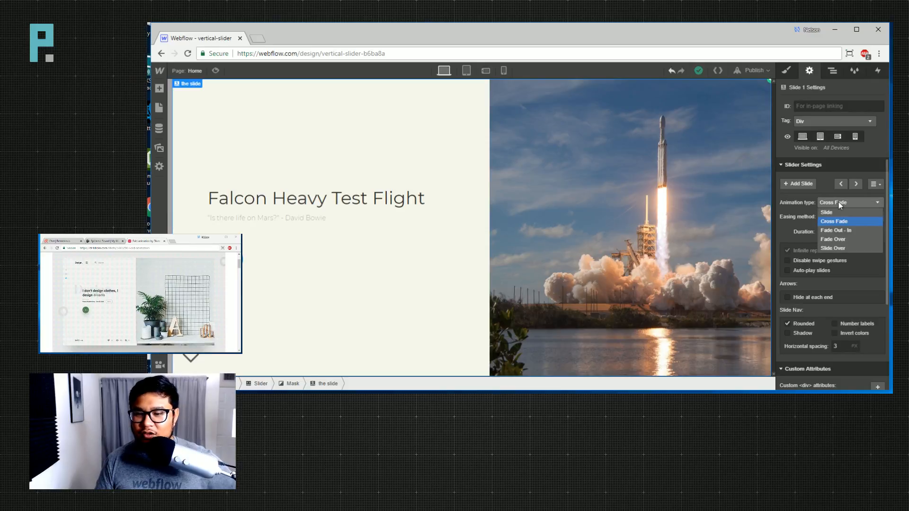
click(840, 248)
click(835, 232)
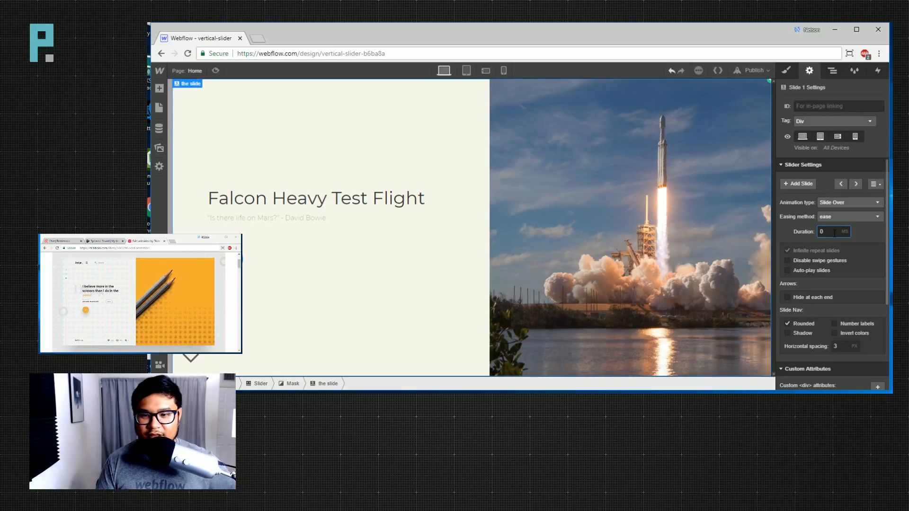
Preview the page, advance through both slides to check the Slide Over transition, and return to the designer.
click(215, 71)
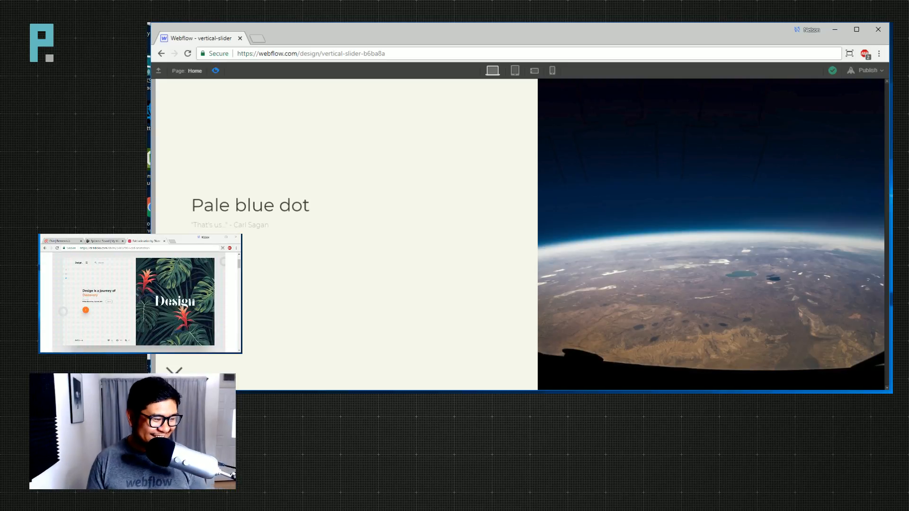
click(162, 371)
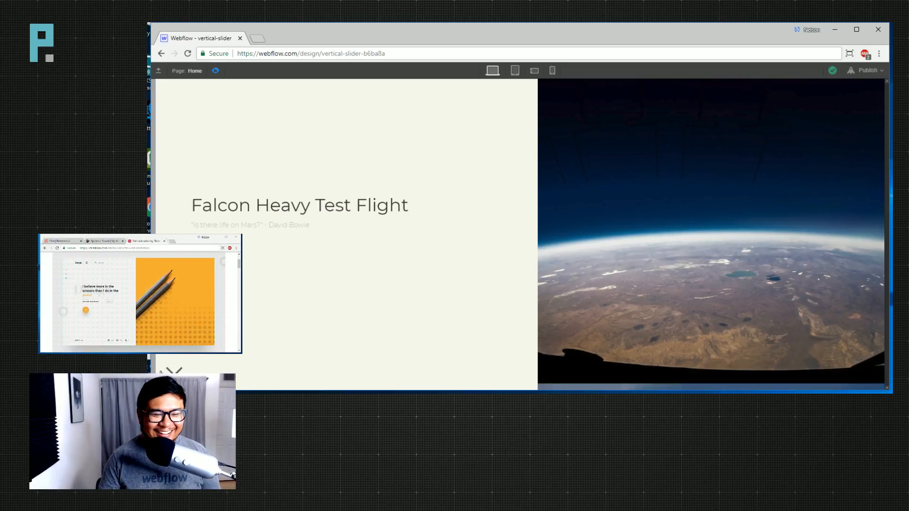
click(163, 371)
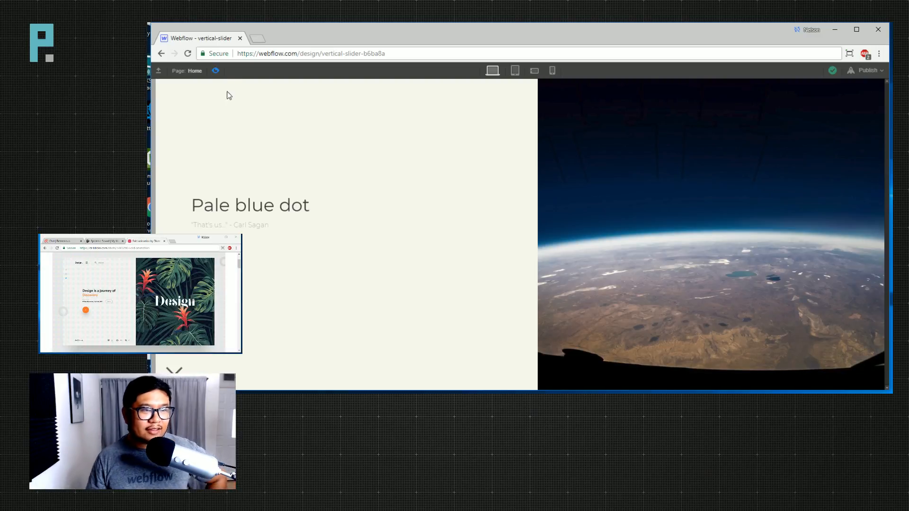
click(215, 70)
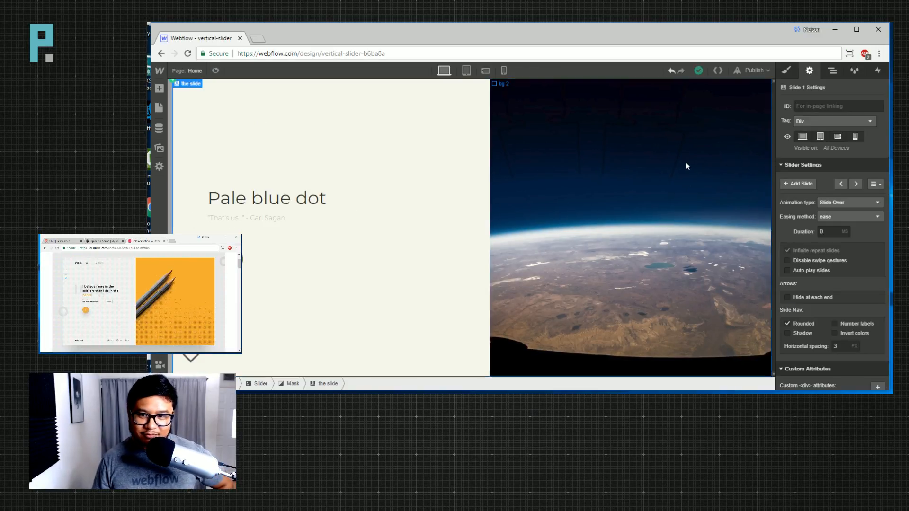
In the slide's "slide in" animation, set the delay of the second flex child Move action to 0.5 s.
click(831, 71)
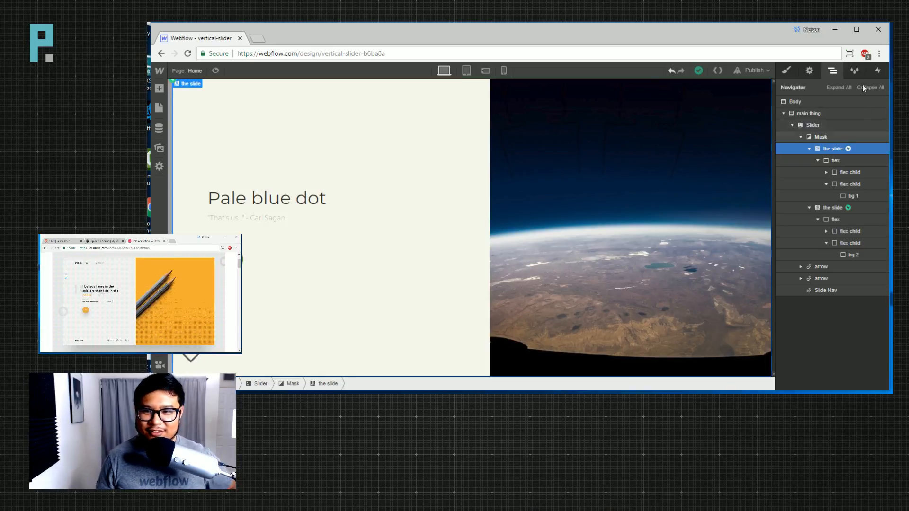
click(872, 70)
click(801, 121)
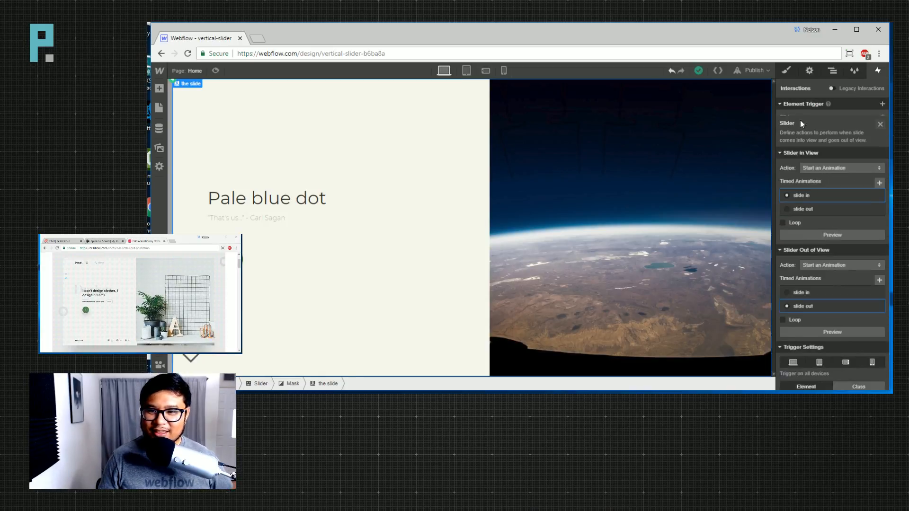
click(797, 179)
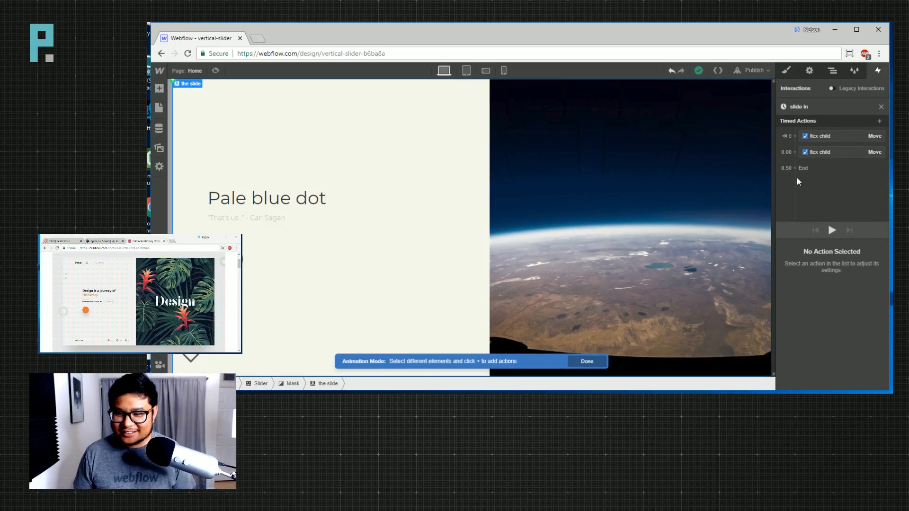
click(823, 136)
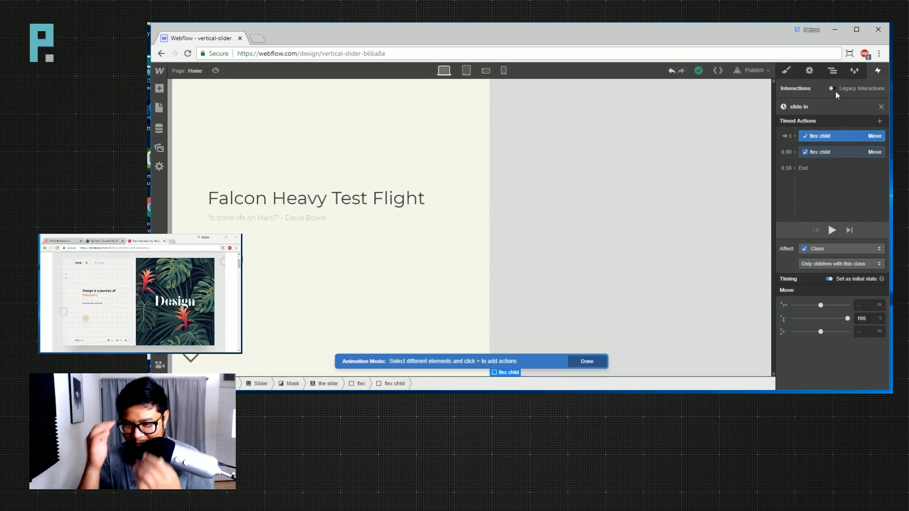
click(832, 153)
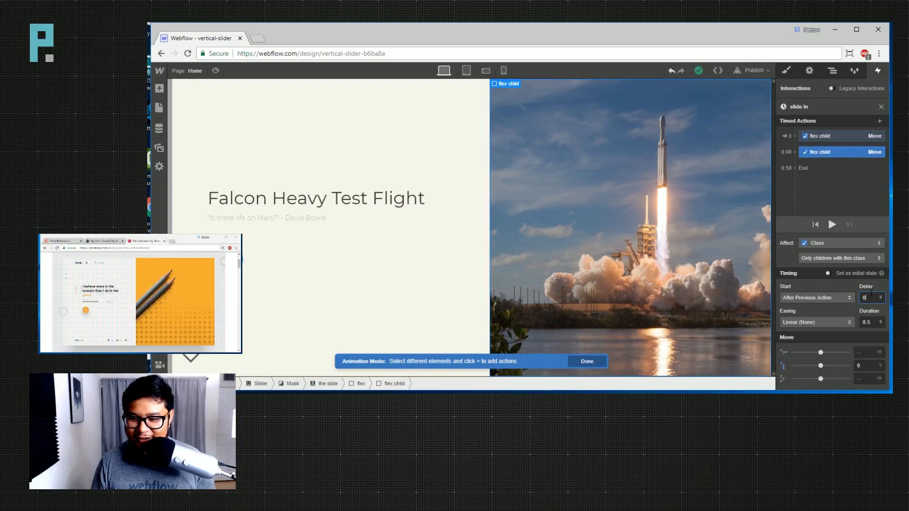
text(.5)
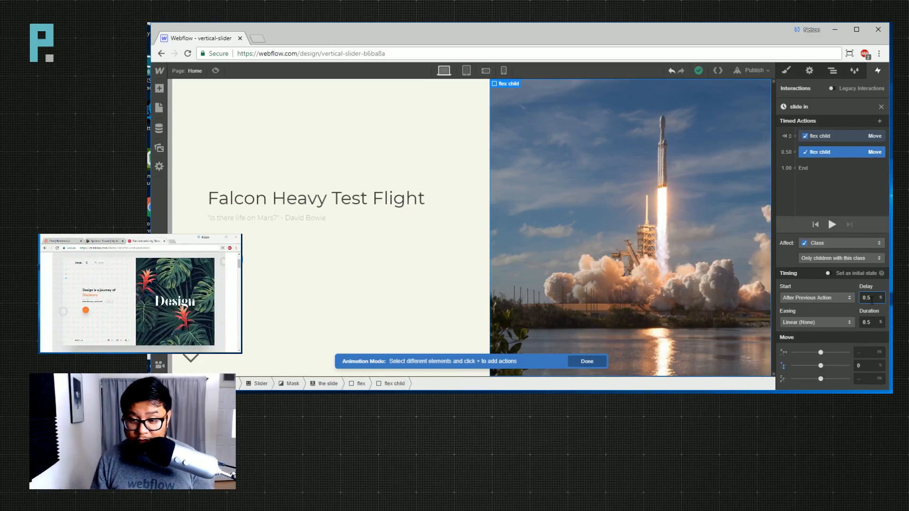
Set the easing of that "slide in" Move action to In Out Circ and close the animation.
click(817, 321)
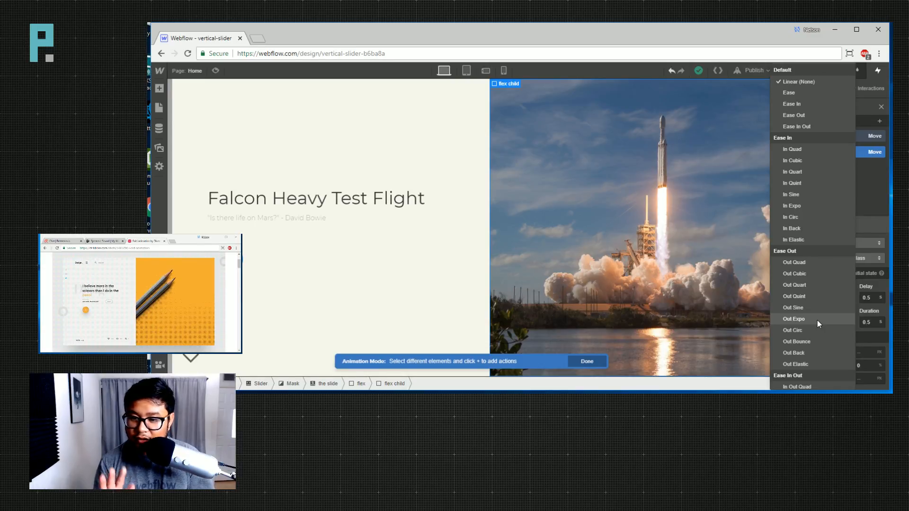
scroll(817, 320, down, 3)
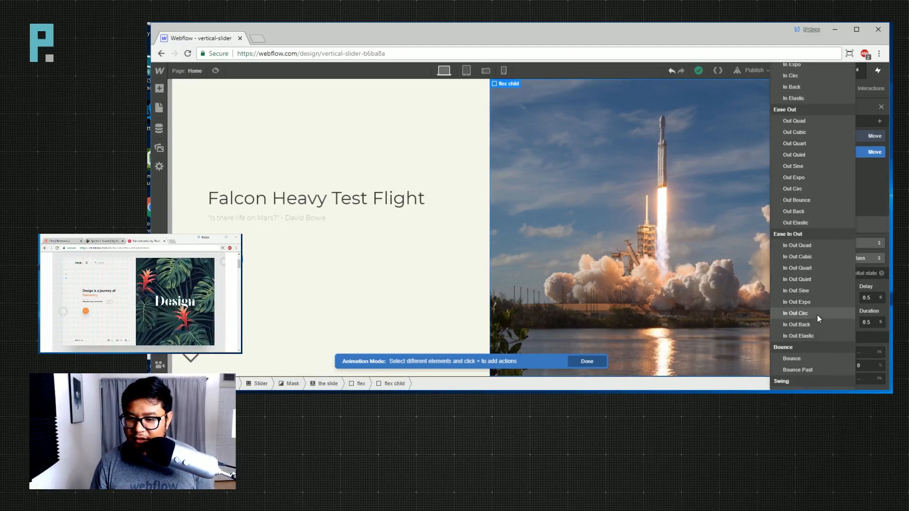
click(817, 313)
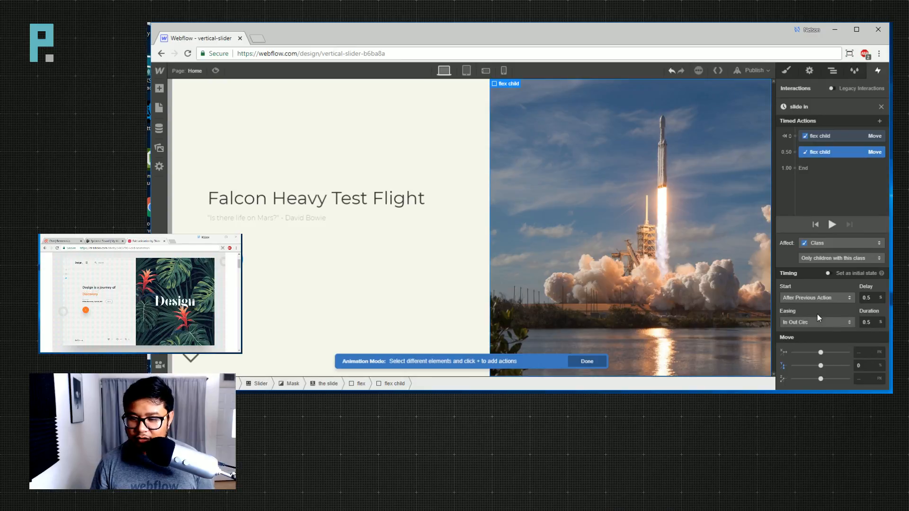
click(881, 106)
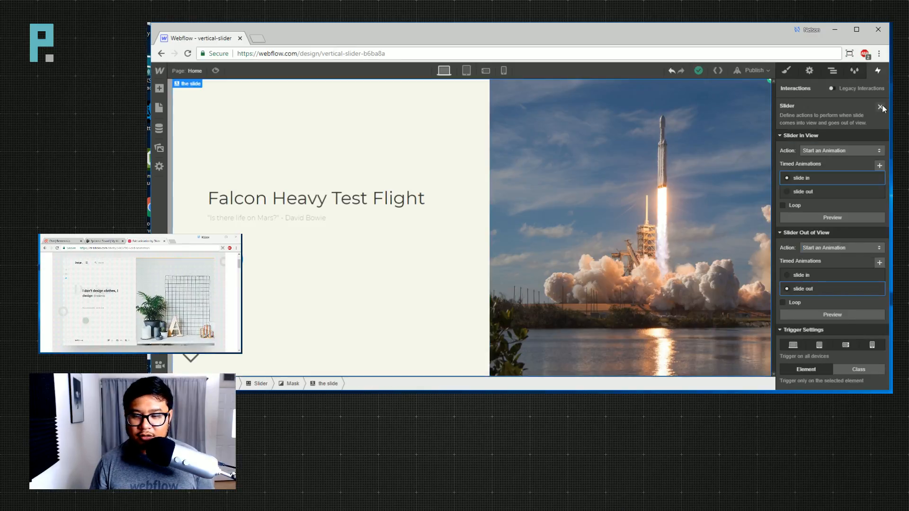
In the "slide out" animation, set the easing of the first flex child Move action to In Out Circ.
click(799, 289)
click(829, 169)
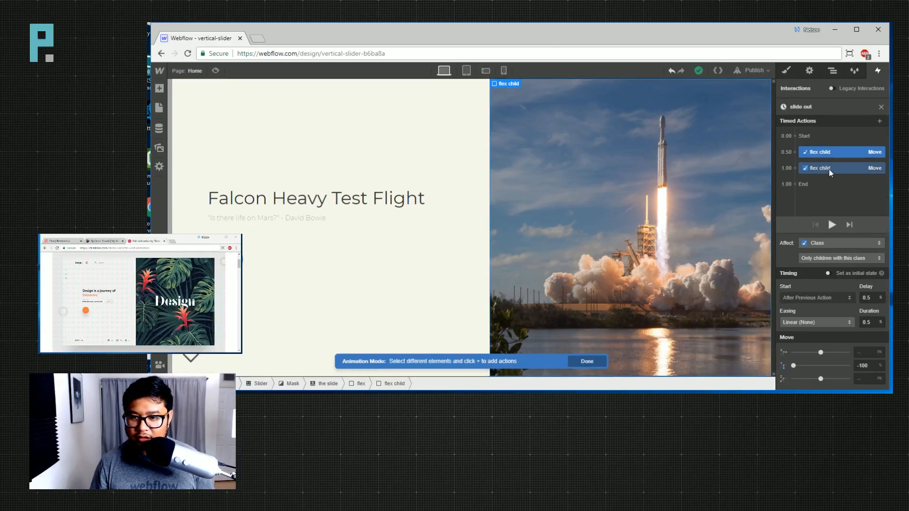
click(828, 169)
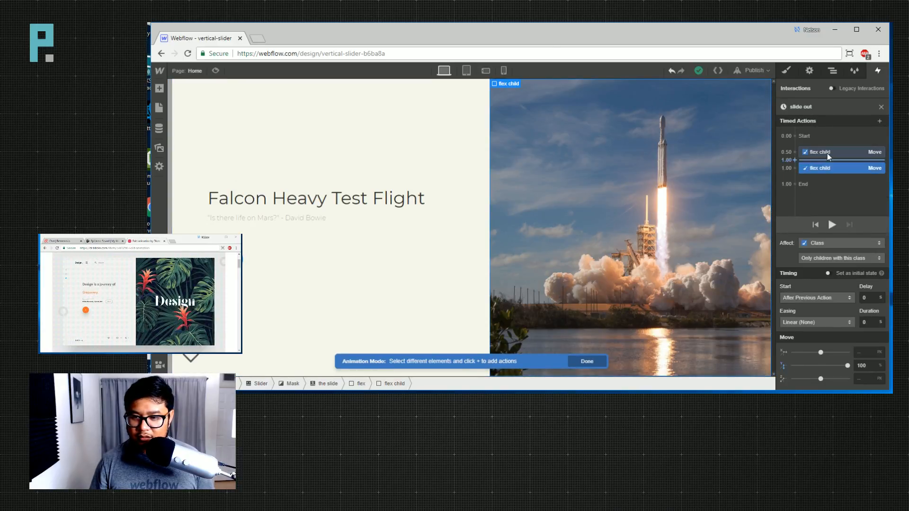
click(827, 153)
click(813, 321)
scroll(813, 318, down, 3)
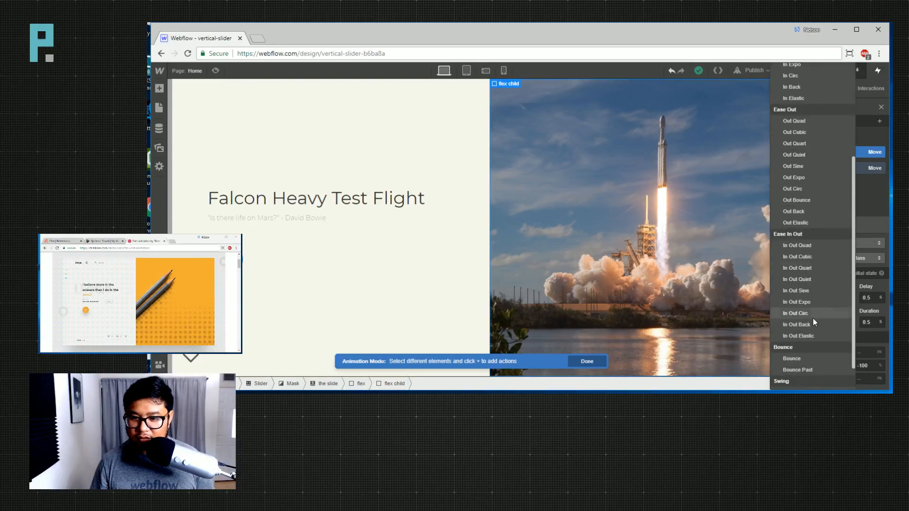
click(814, 315)
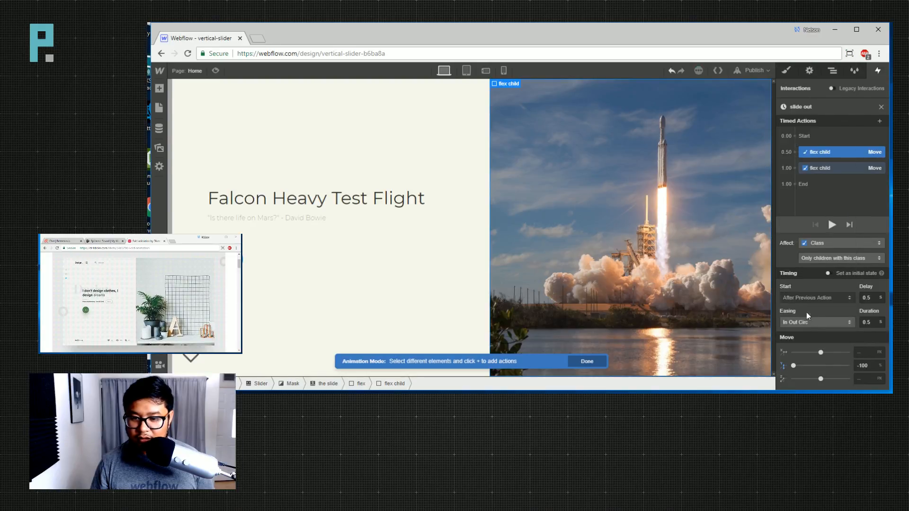
Preview the page, advance through both slides to check the delayed and eased image movement, and exit the preview.
click(216, 71)
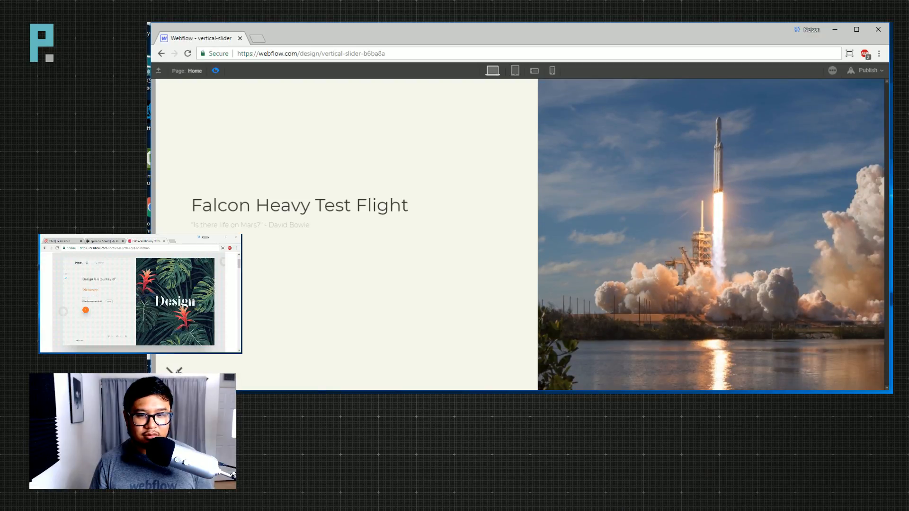
click(178, 372)
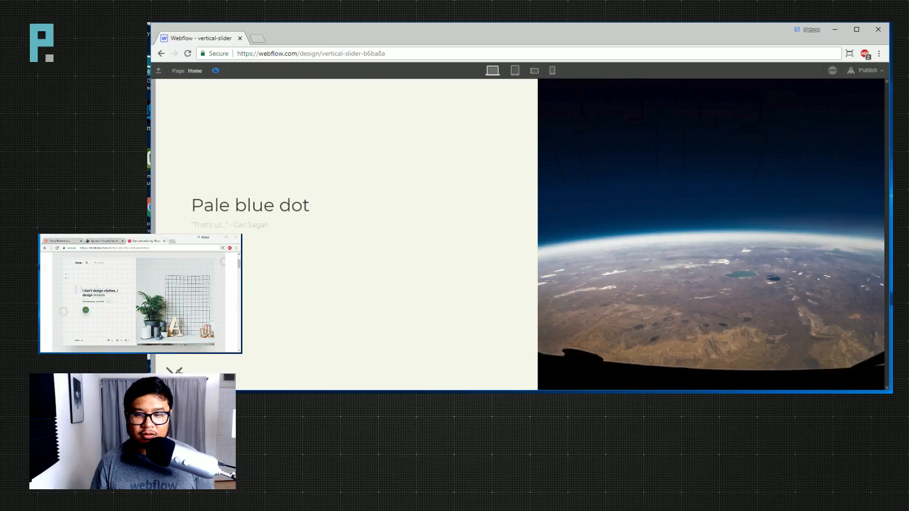
click(178, 372)
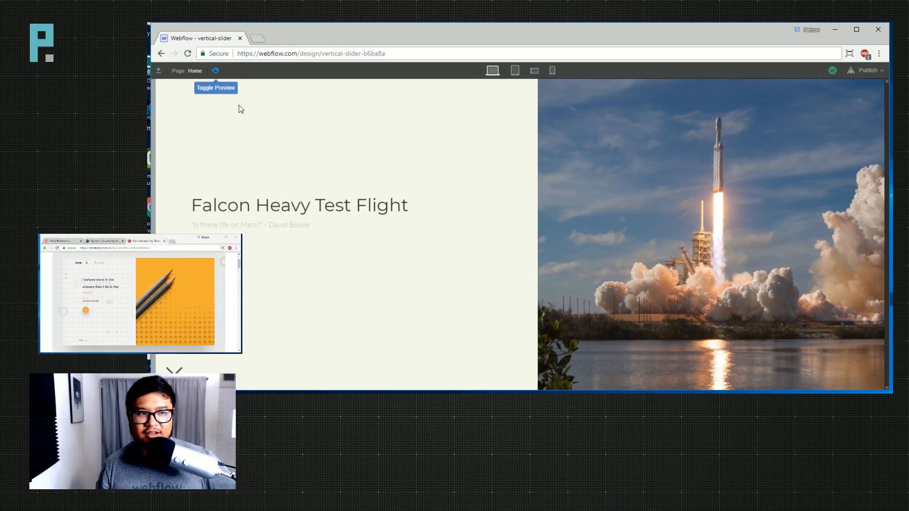
click(216, 71)
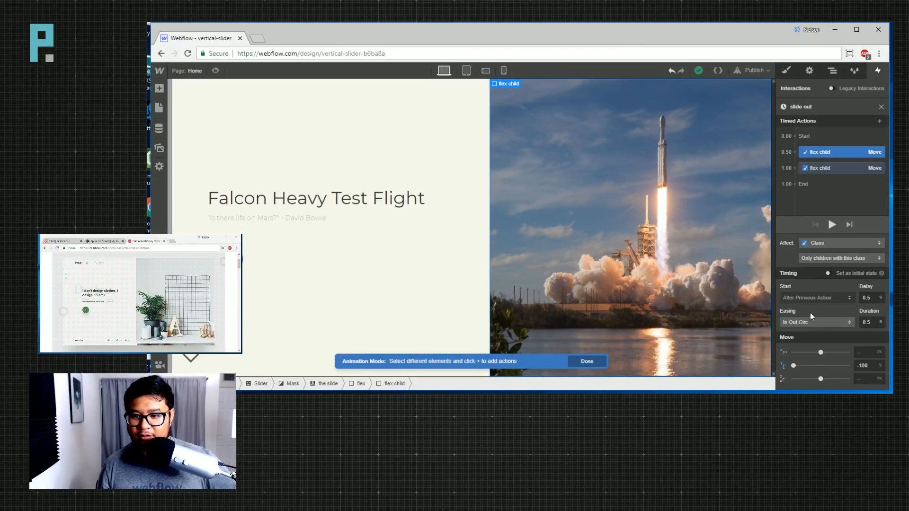
Set the delay of the first flex child Move action in "slide out" to 0.75 s.
click(874, 298)
text(0.)
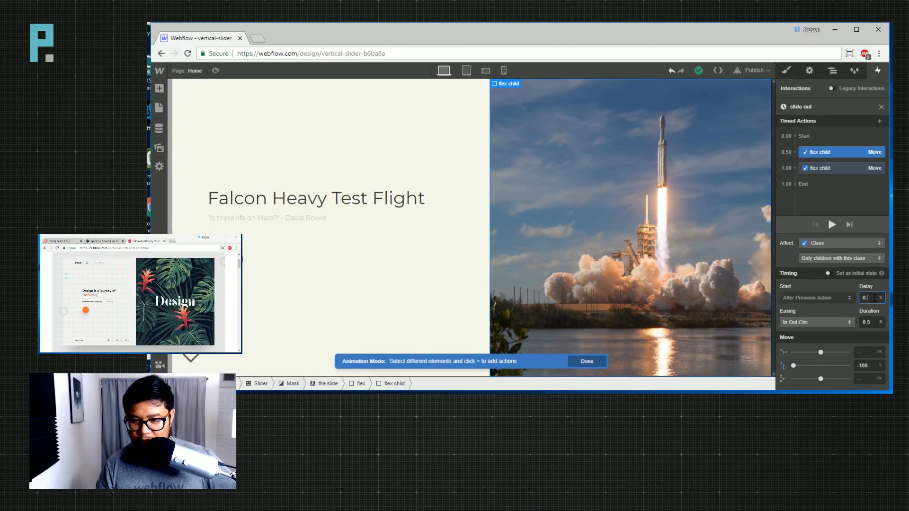
key(BackSpace)
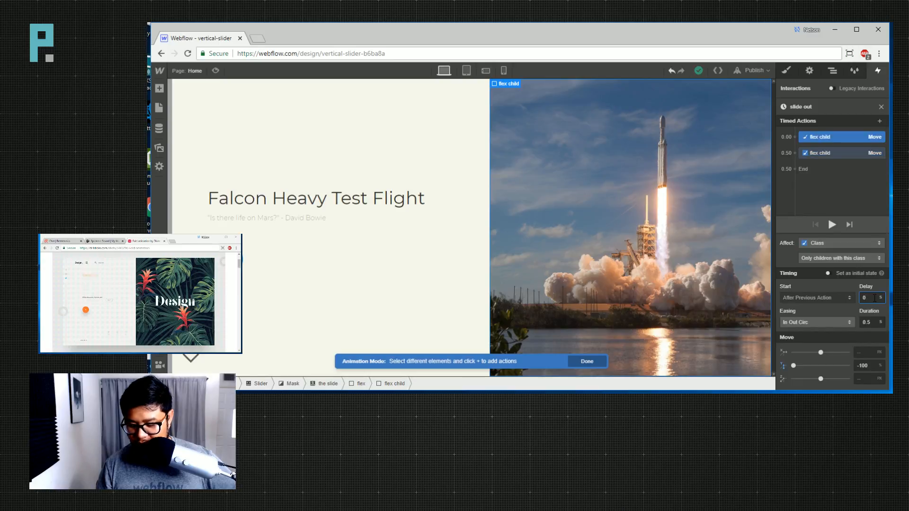
text(.75)
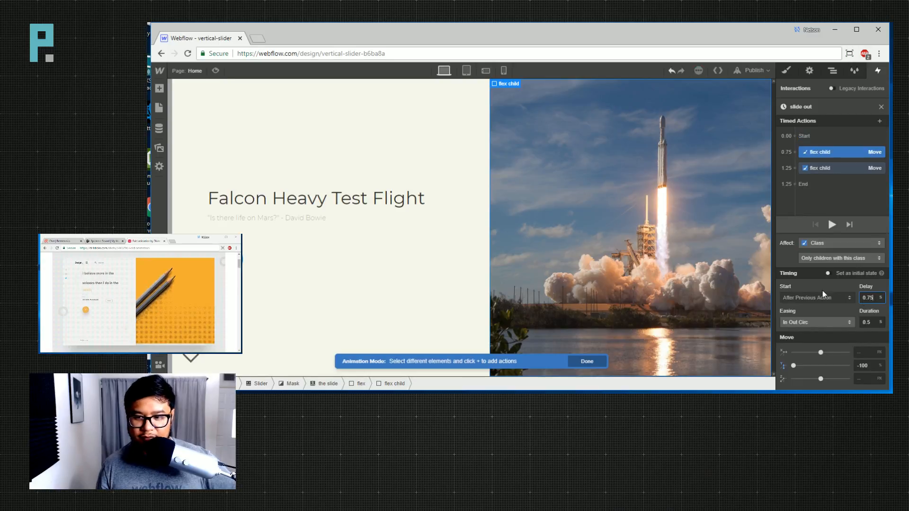
Preview the slider with the longer slide-out delay, advance through both slides, and return to the designer.
click(216, 70)
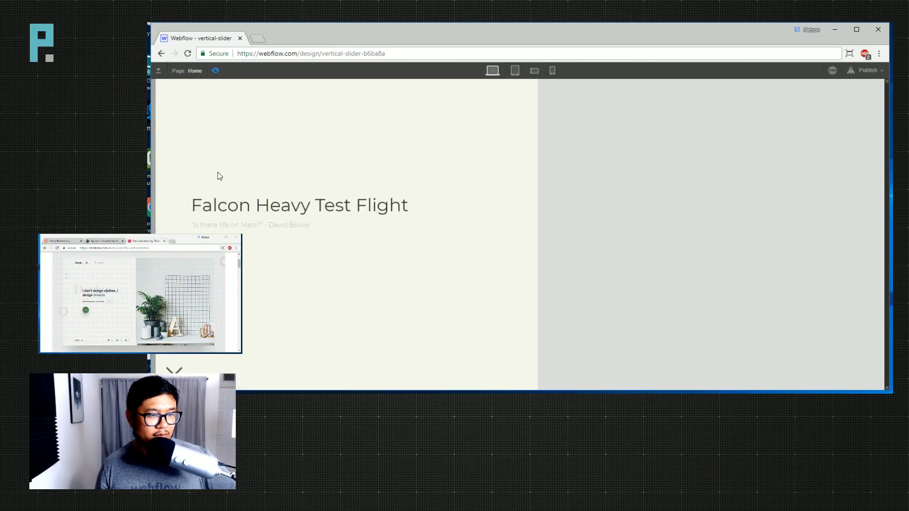
click(176, 372)
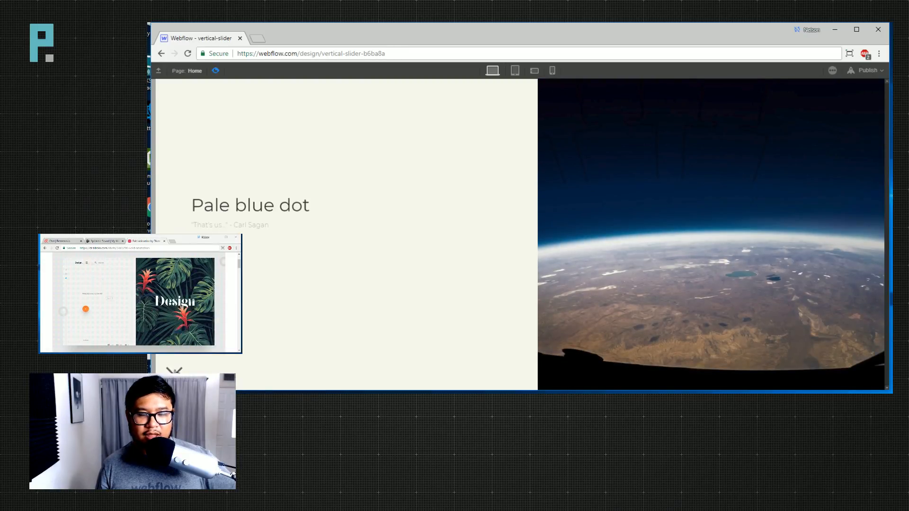
click(175, 371)
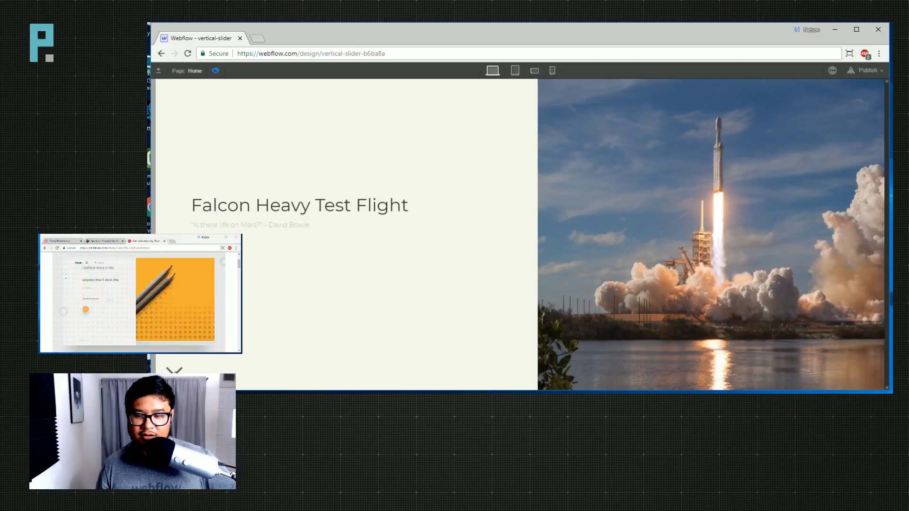
click(215, 71)
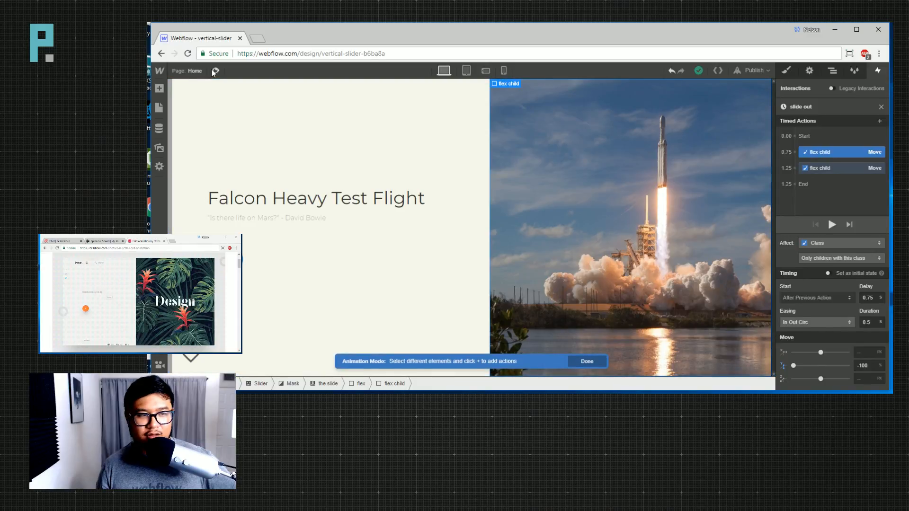
Open easings.net in a new browser tab and examine the easing function curves on the cheat sheet.
text(easings.net)
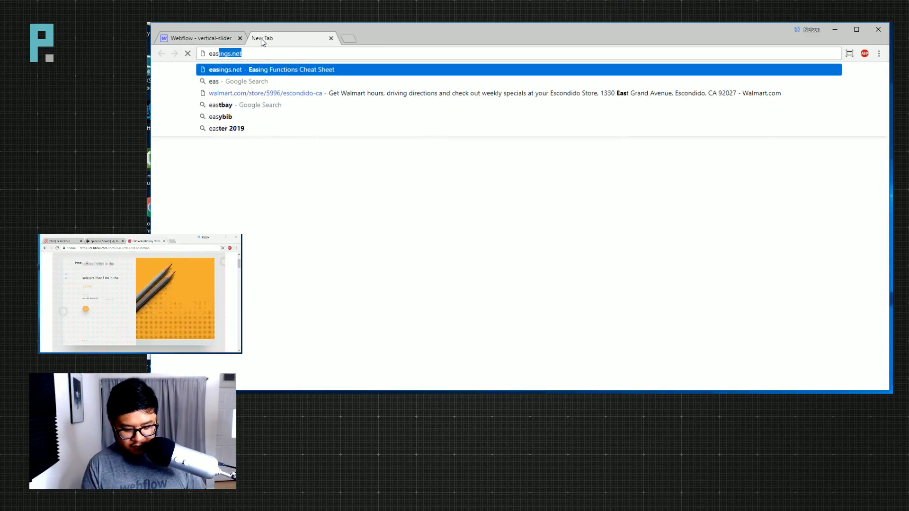
key(Return)
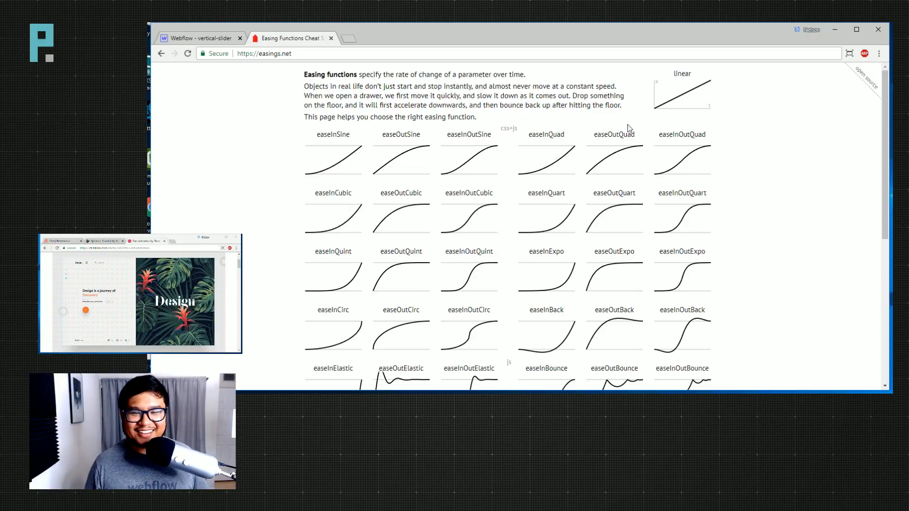
scroll(766, 217, down, 2)
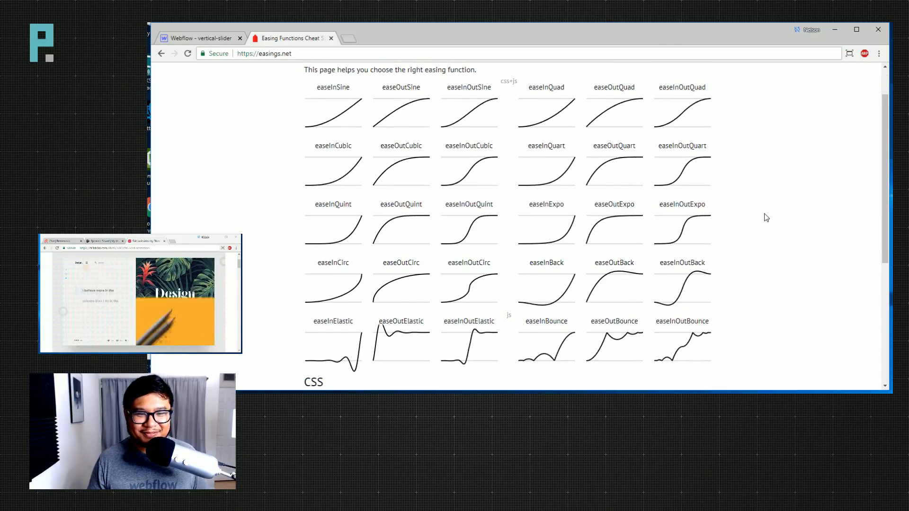
scroll(766, 217, up, 1)
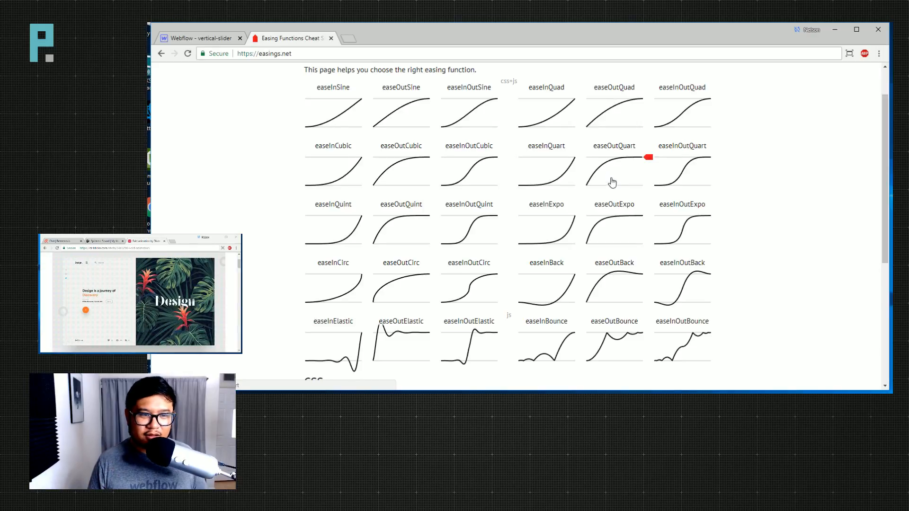
Back in the Webflow designer, set the easing of the first flex child Move action in "slide out" to Out Quart.
click(199, 38)
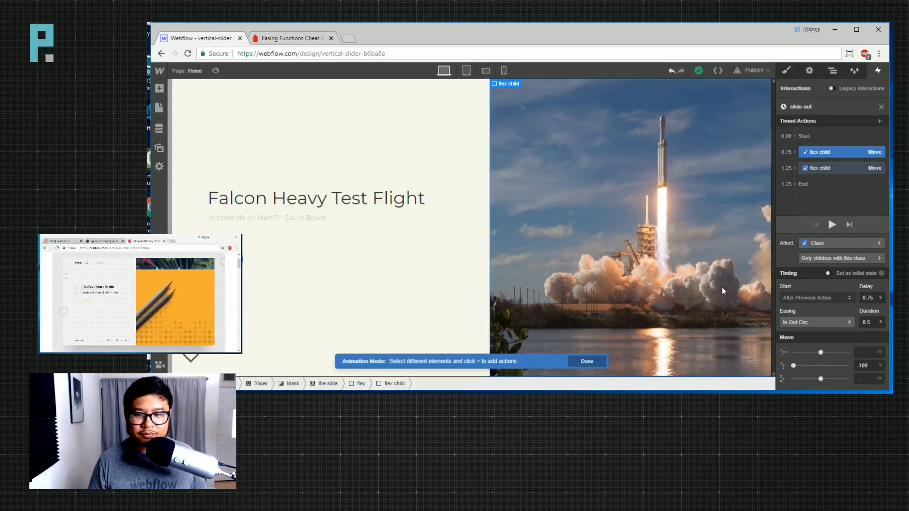
click(810, 322)
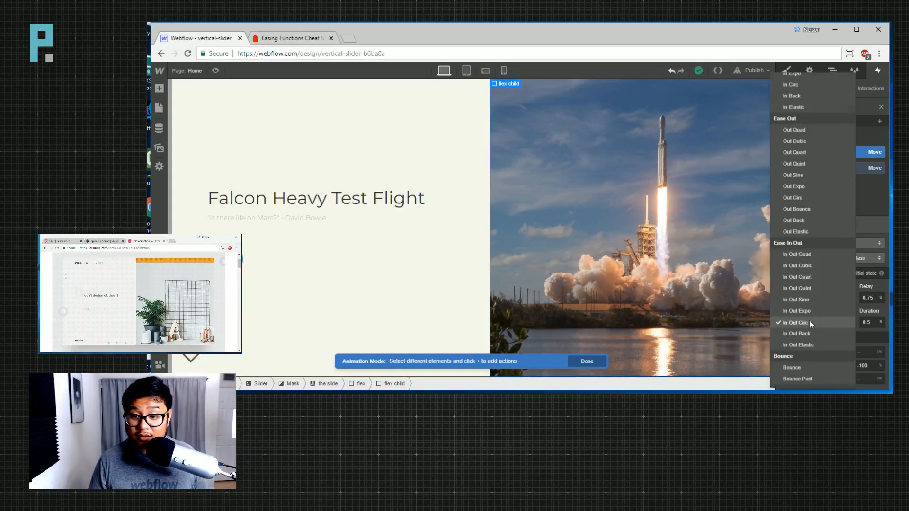
click(812, 150)
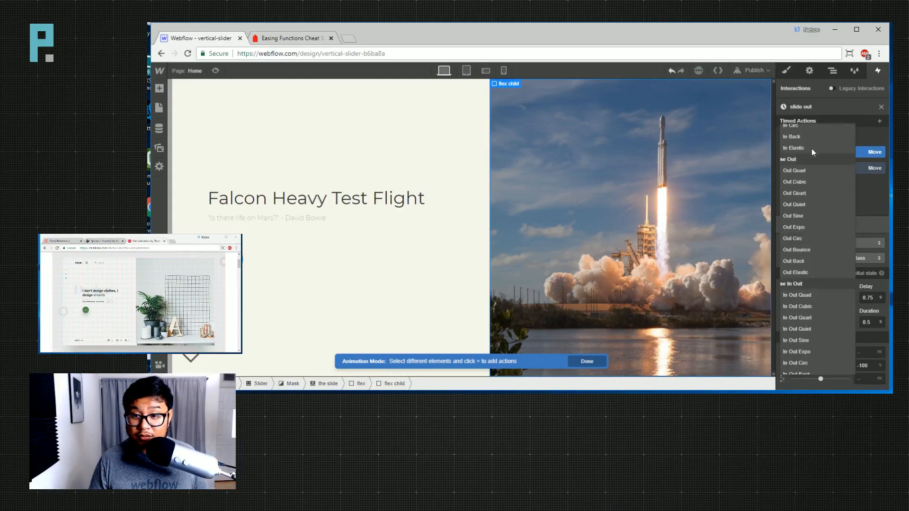
Open the "slide in" animation and set the easing of its second flex child Move action to Out Quart.
click(881, 108)
click(805, 178)
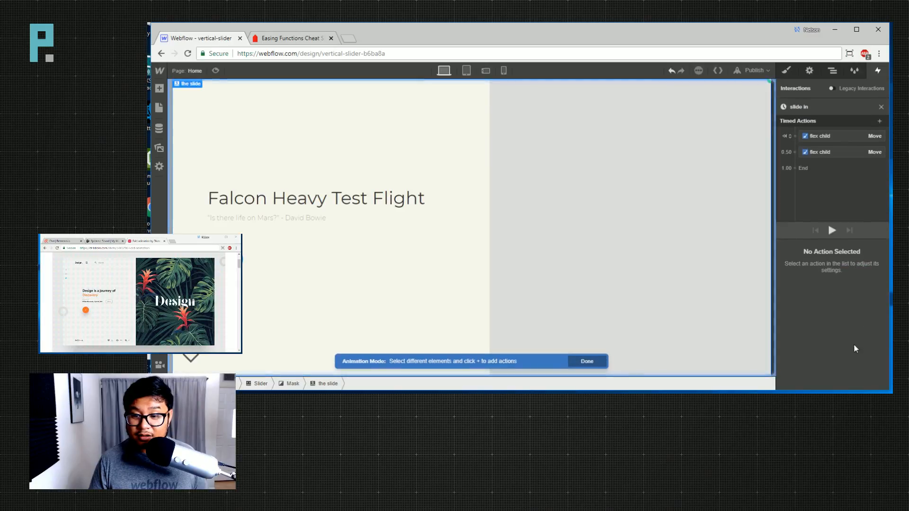
click(822, 152)
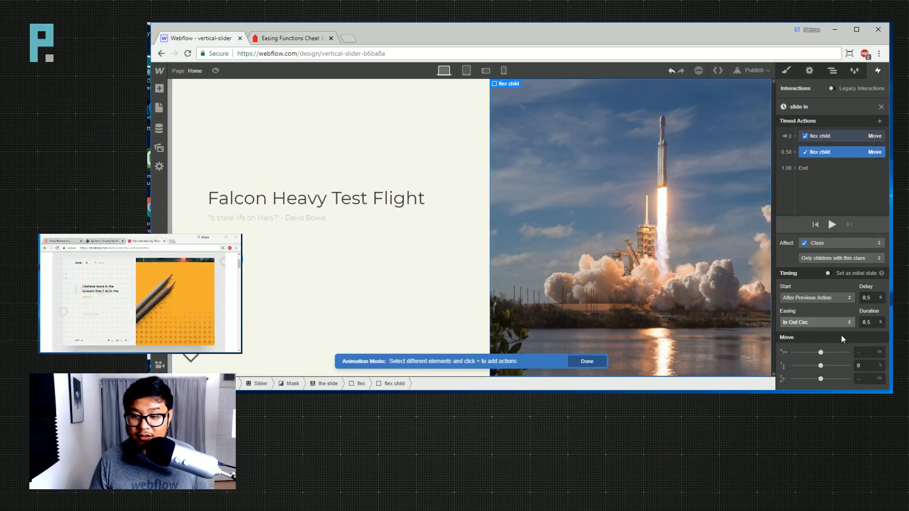
click(834, 320)
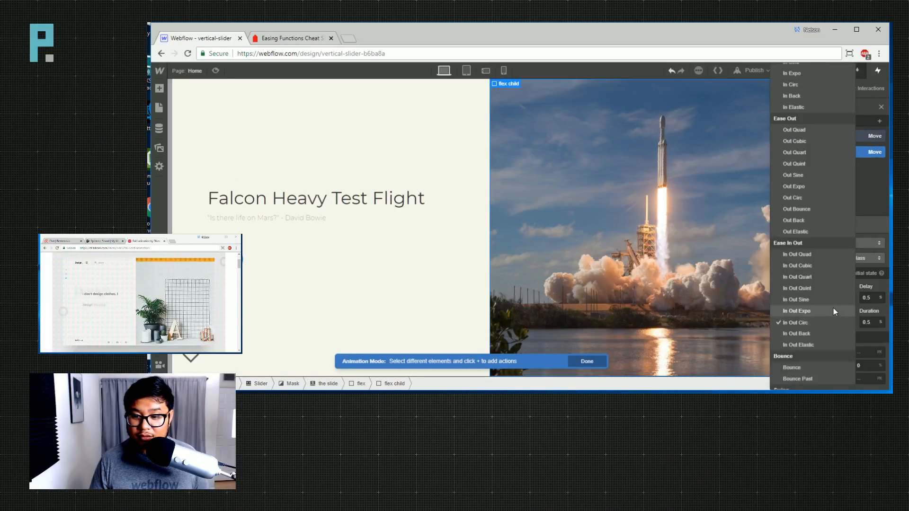
click(810, 151)
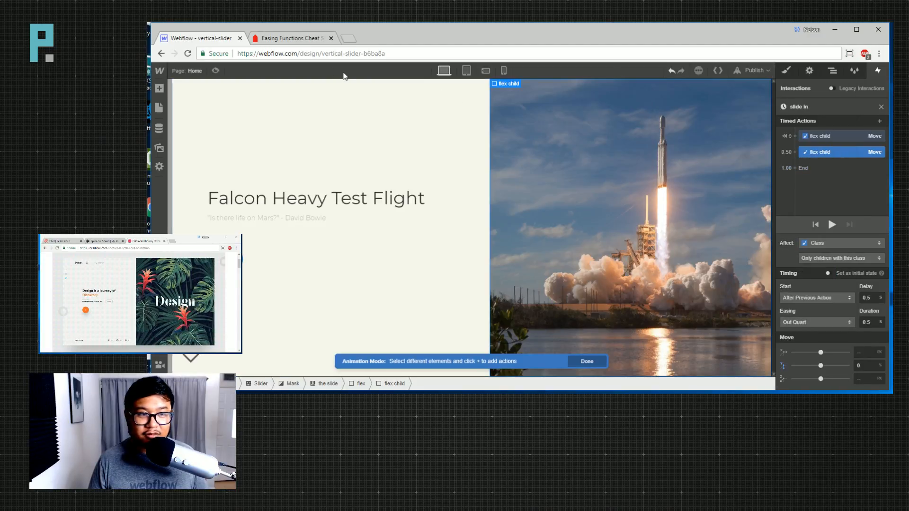
Preview the page and advance the slider three times to check the Out Quart image movement.
click(216, 71)
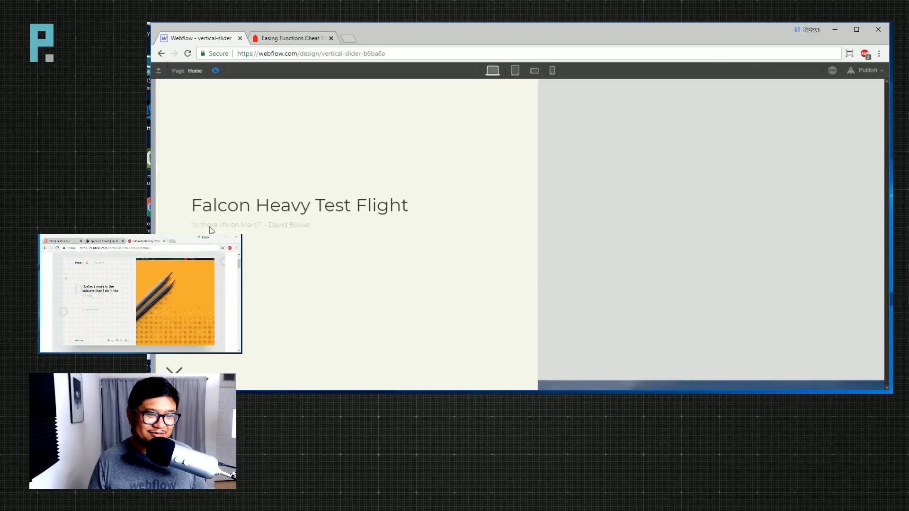
click(173, 372)
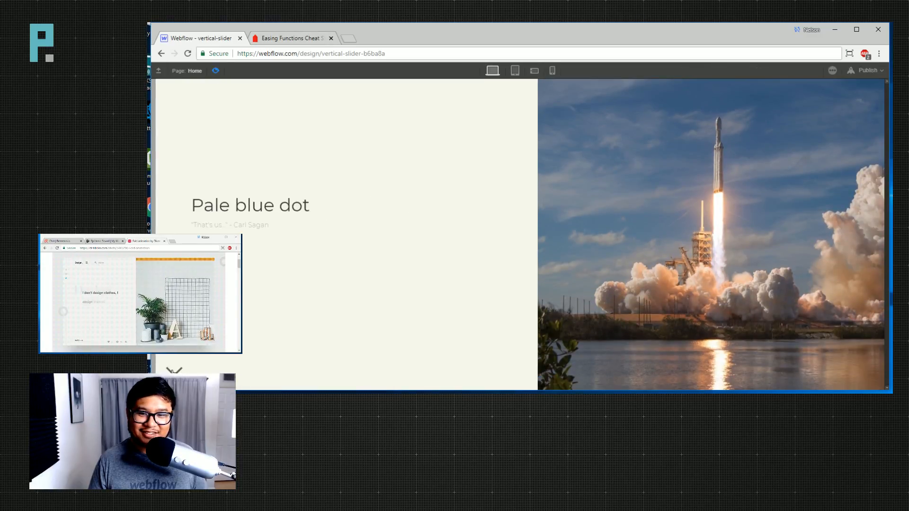
click(172, 372)
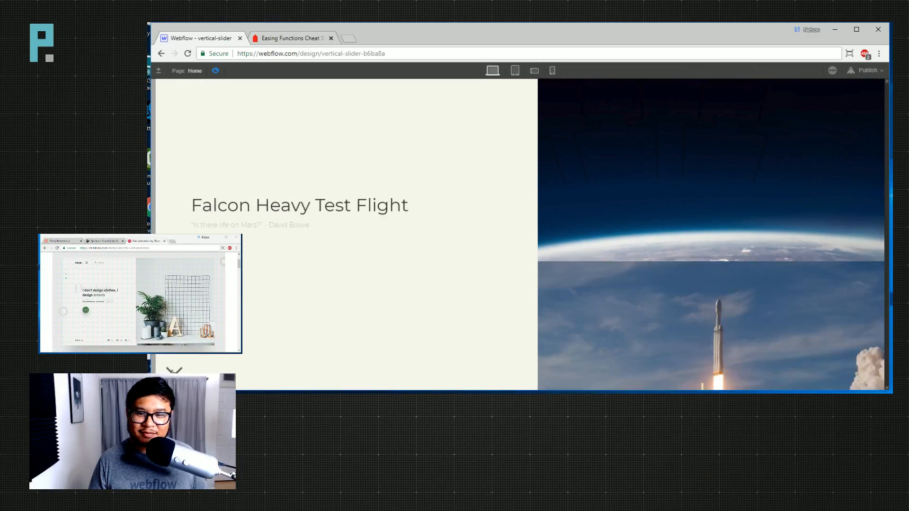
click(172, 372)
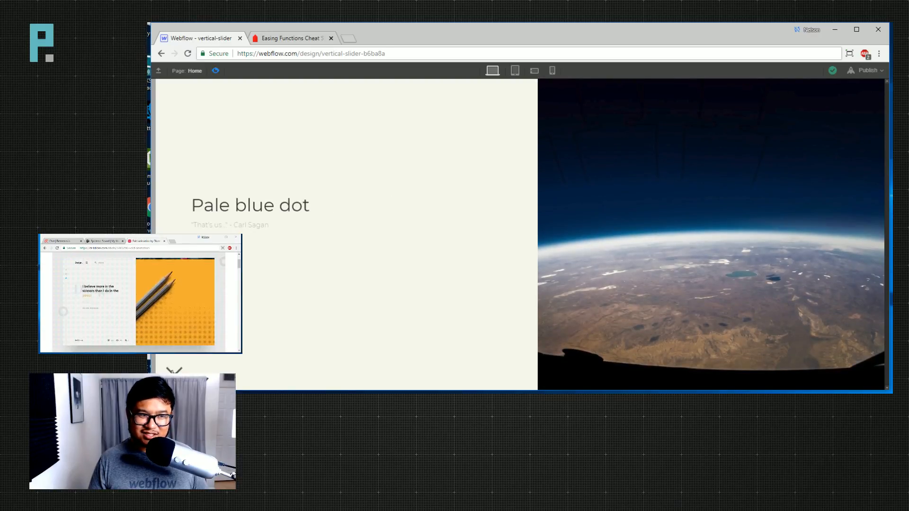
Exit the preview and set the duration of the second flex child Move action in "slide in" to 0.75 s.
click(216, 71)
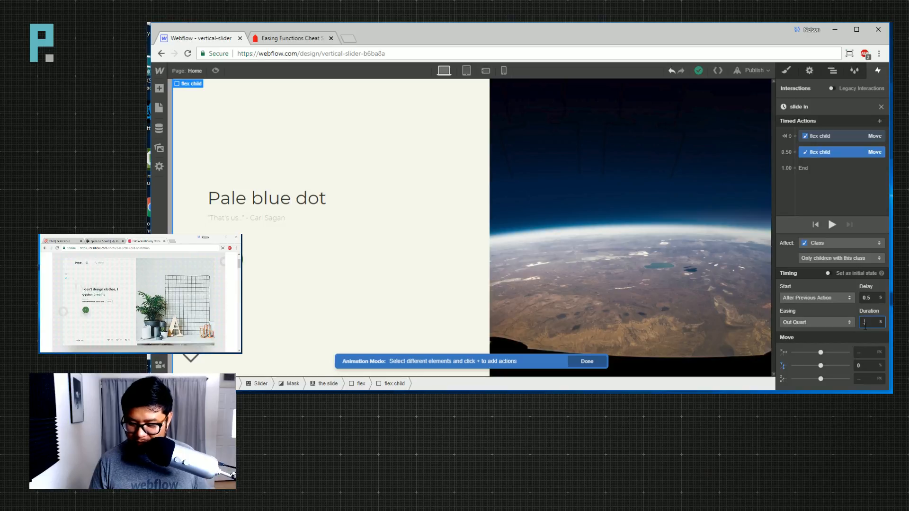
text(0.75)
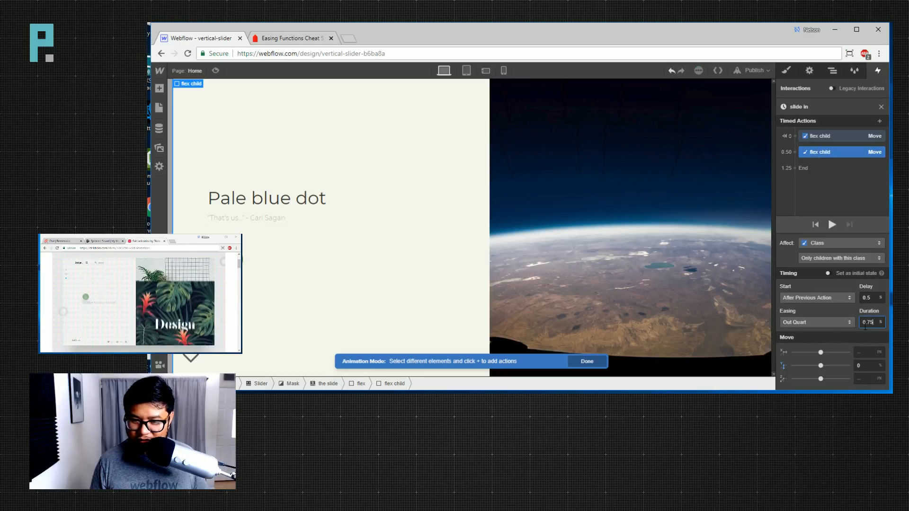
Preview the slider with the 0.75 s slide-in duration and advance repeatedly through both slides.
click(216, 71)
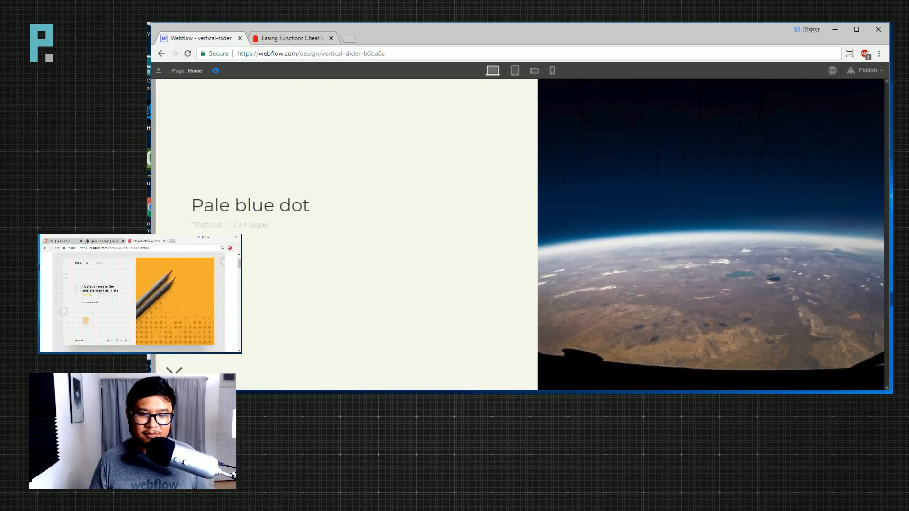
click(174, 376)
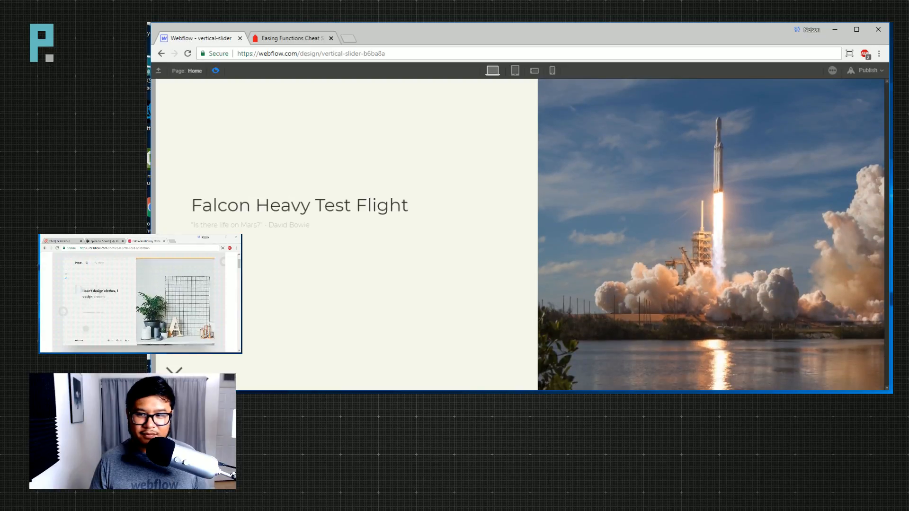
click(174, 374)
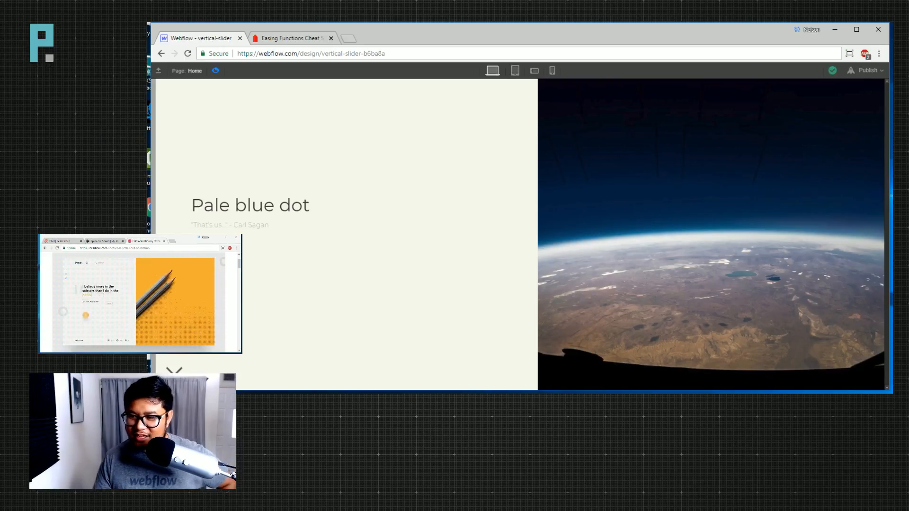
click(175, 374)
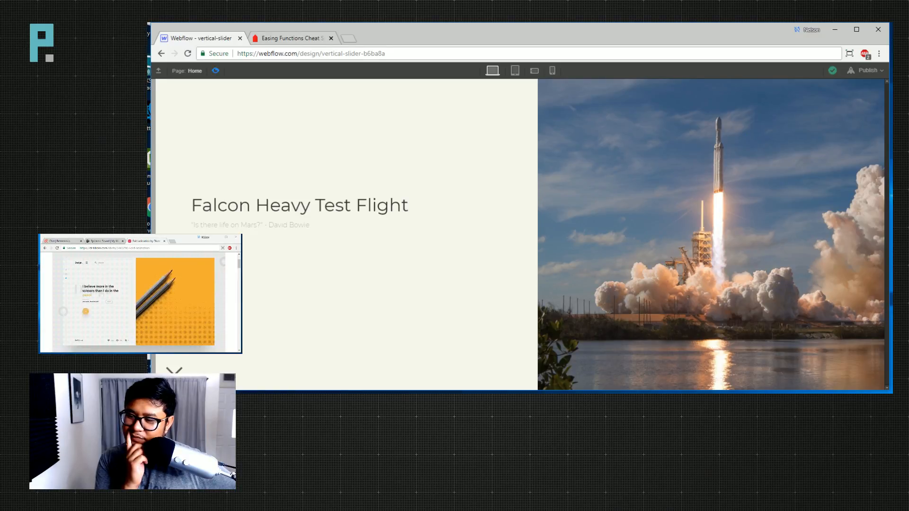
click(215, 71)
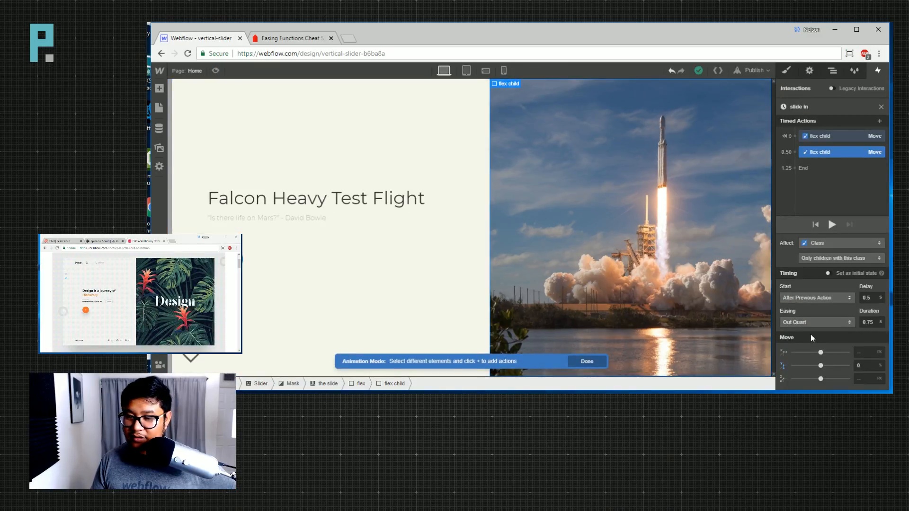
click(216, 71)
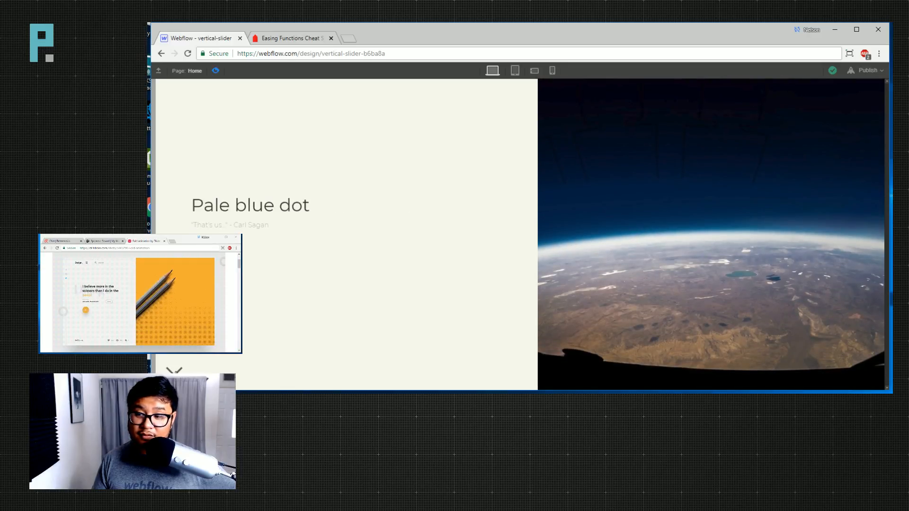
Return to the designer and set the duration of the second flex child Move action in "slide in" to 1 s.
click(215, 71)
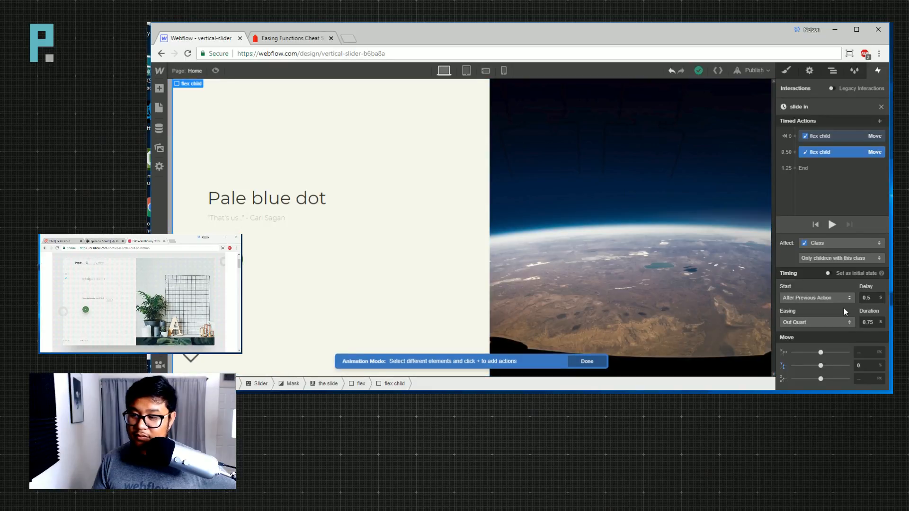
double_click(866, 322)
text(1)
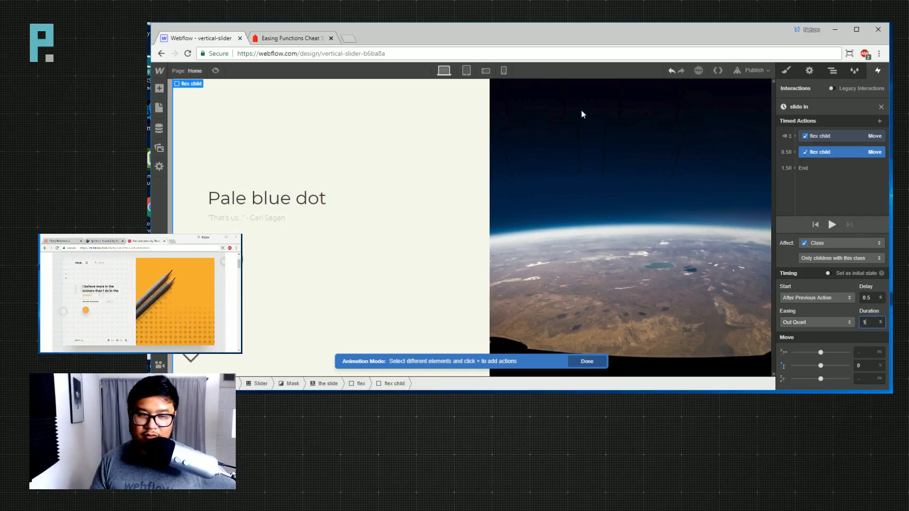
Preview the slider with the 1 s slide-in duration, advance the slides, and exit the preview.
click(215, 71)
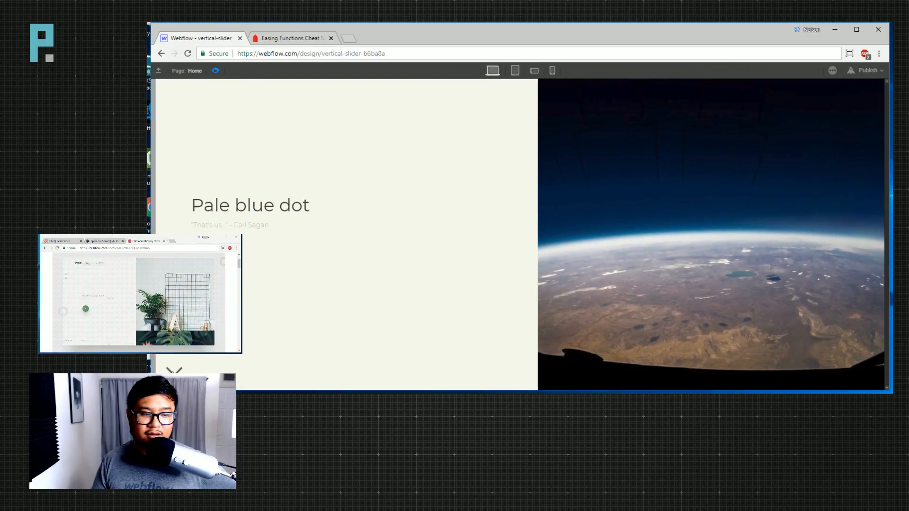
click(173, 373)
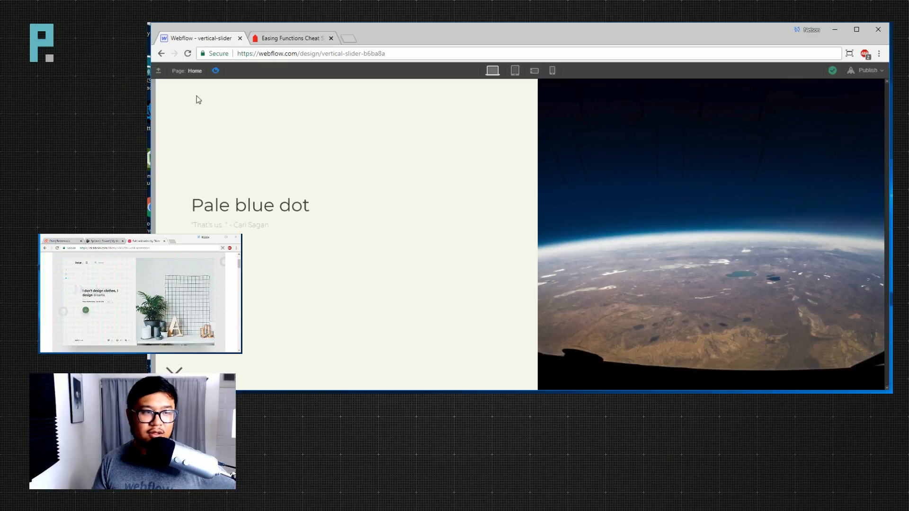
click(216, 71)
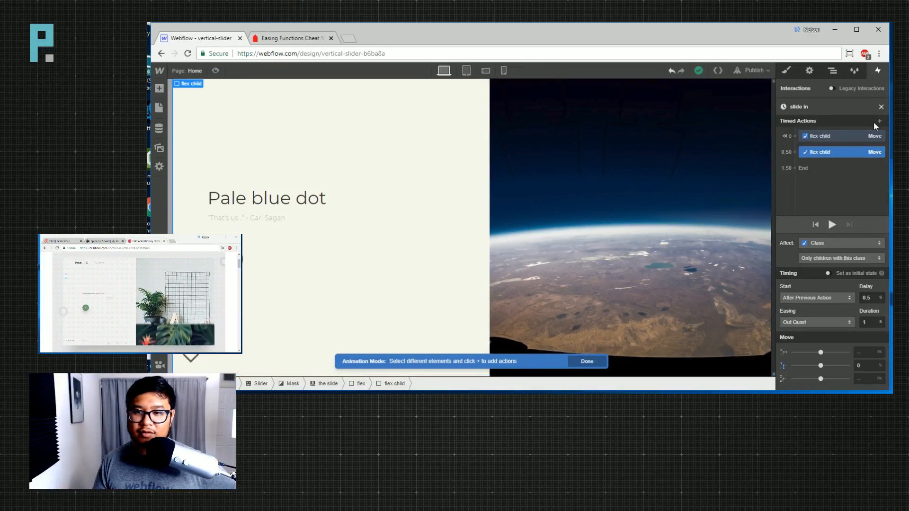
Open the "slide out" animation and set the delay of its first flex child Move action to 0.5 s.
click(809, 294)
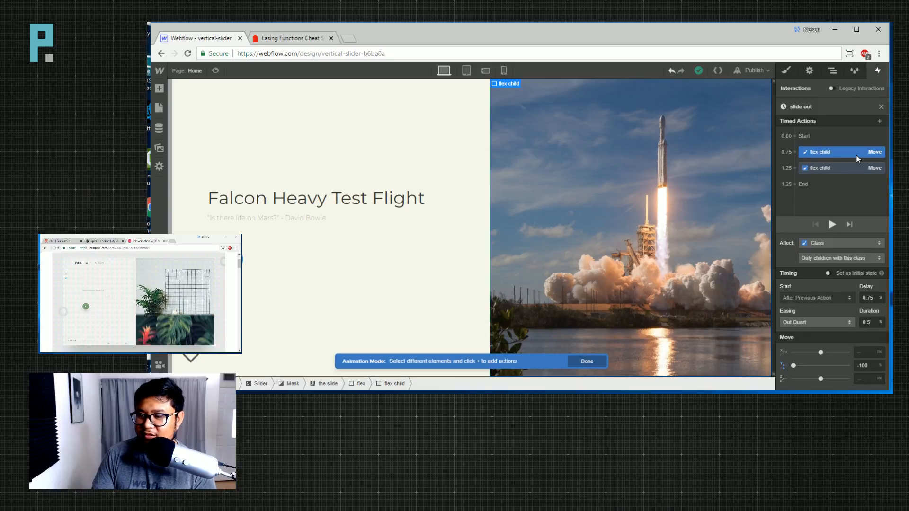
click(878, 299)
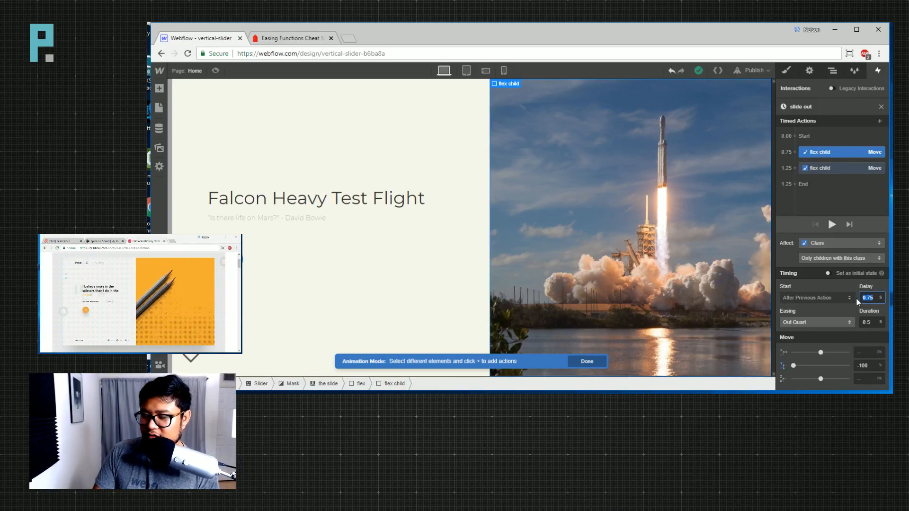
key(BackSpace)
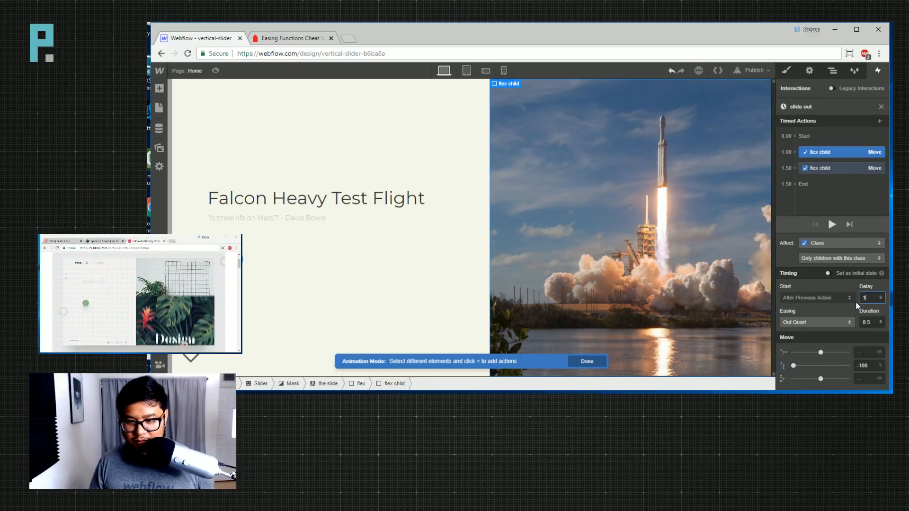
text(0)
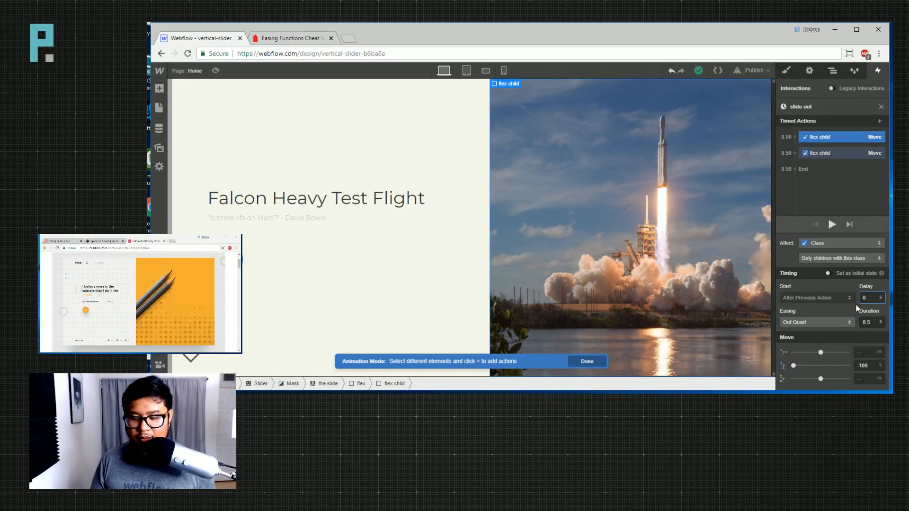
text(.5)
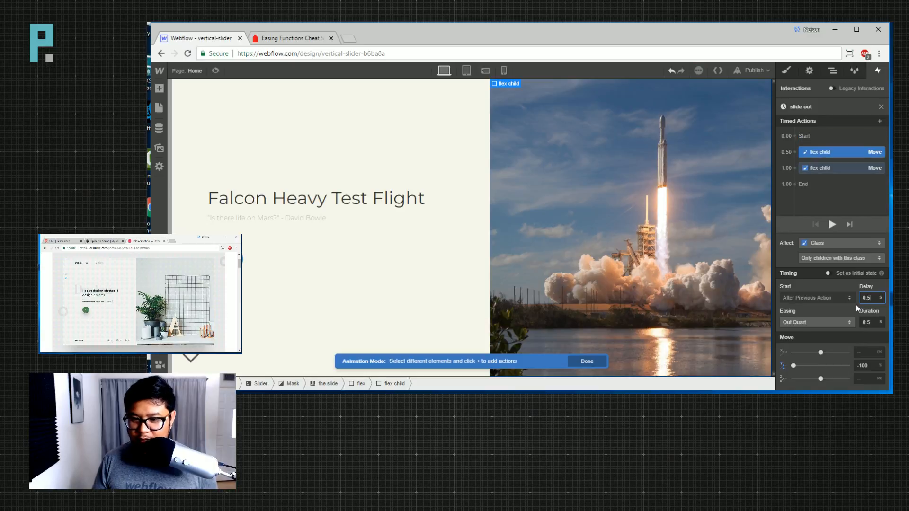
Check the timing of the second flex child Move action in "slide in", and reopen the "slide out" animation.
click(881, 107)
click(808, 178)
click(825, 152)
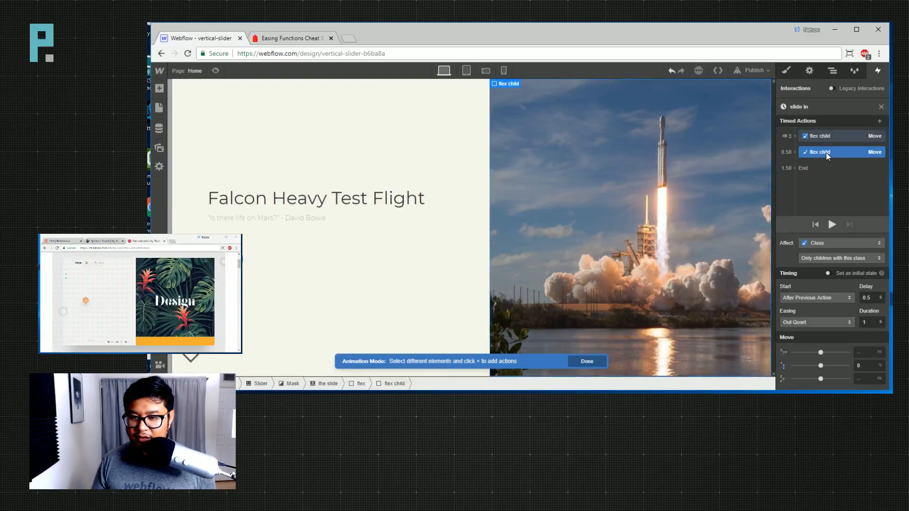
click(881, 107)
click(808, 288)
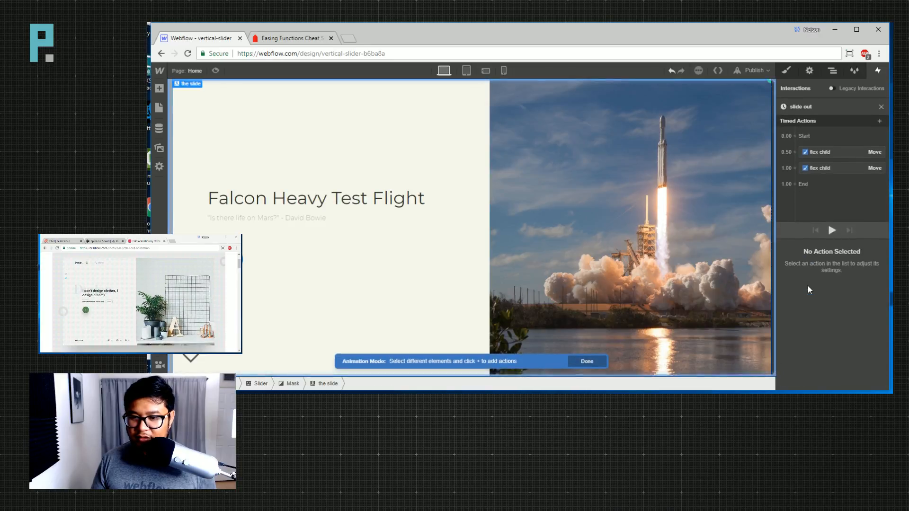
Give the first flex child Move action in "slide out" a 0.25 s delay and 1 s duration, and preview the slider.
click(837, 151)
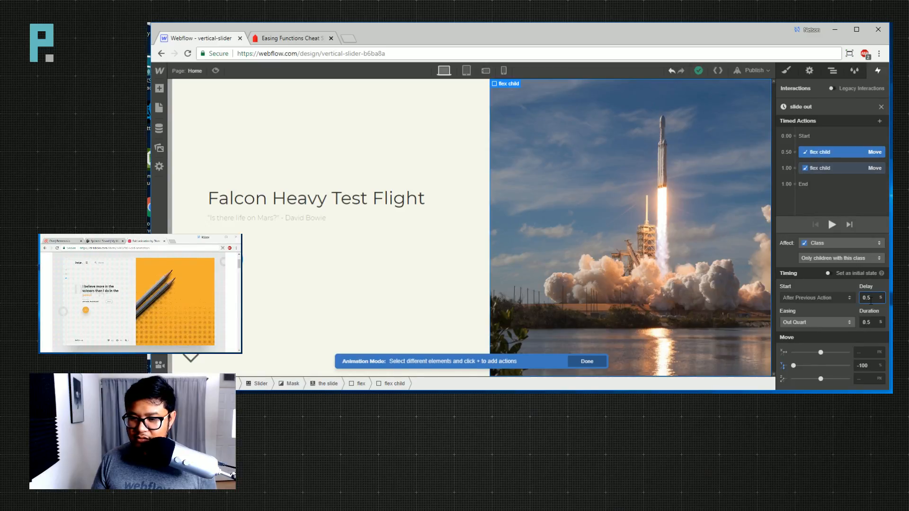
key(BackSpace)
text(25)
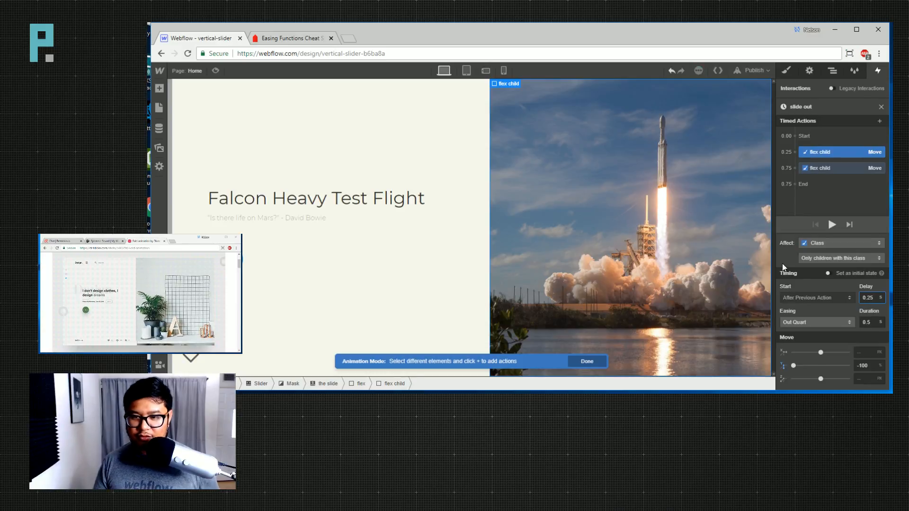
double_click(870, 323)
text(1)
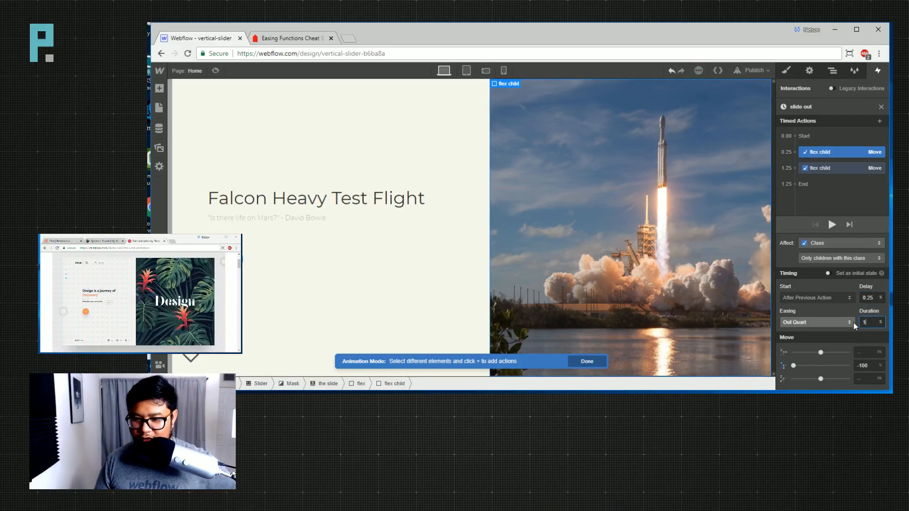
click(216, 71)
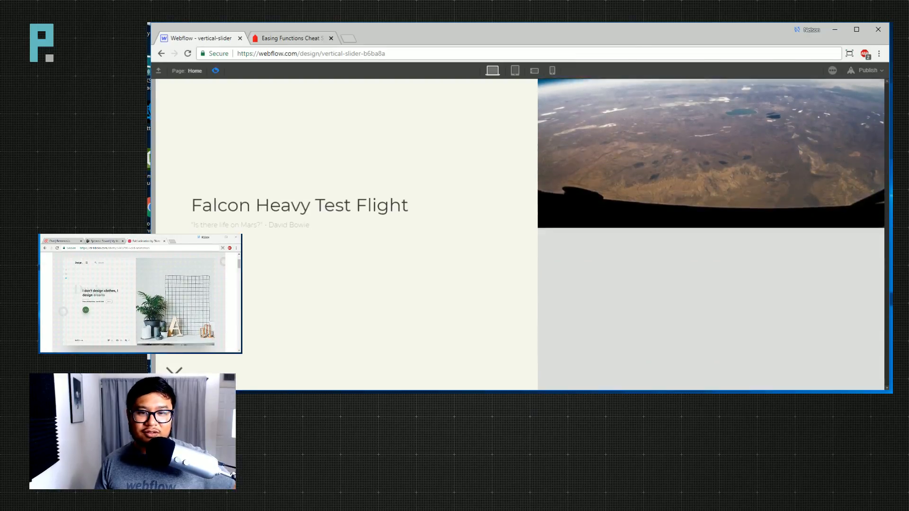
click(221, 69)
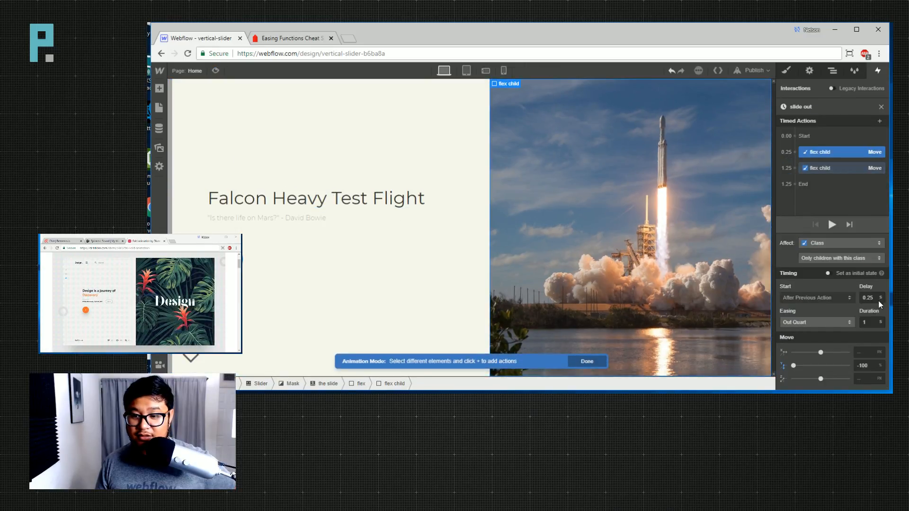
Set the delay of the first "slide out" Move action to 1 s and preview the slide changes.
drag(878, 298, 857, 301)
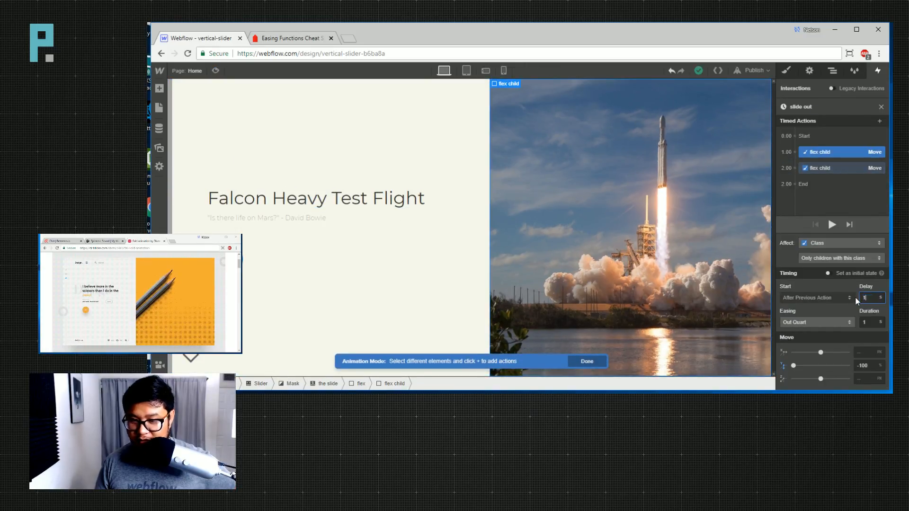
click(216, 70)
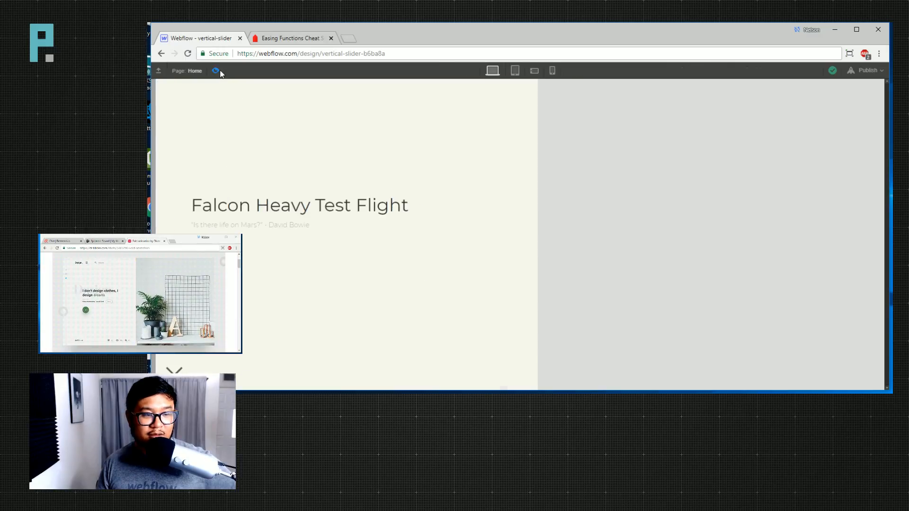
click(180, 375)
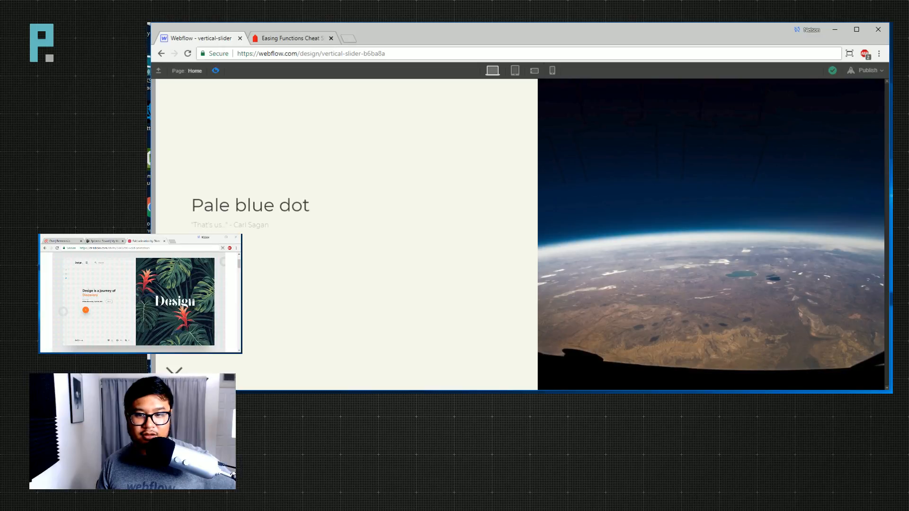
click(176, 373)
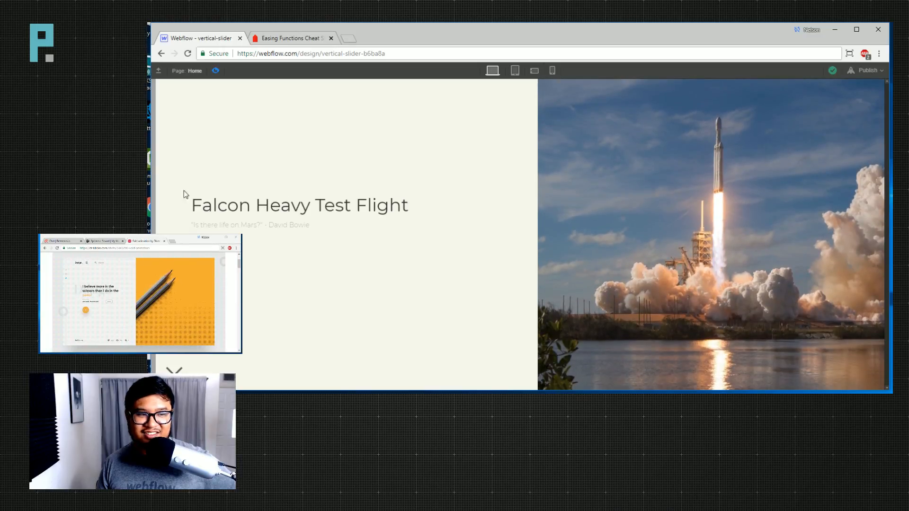
click(216, 71)
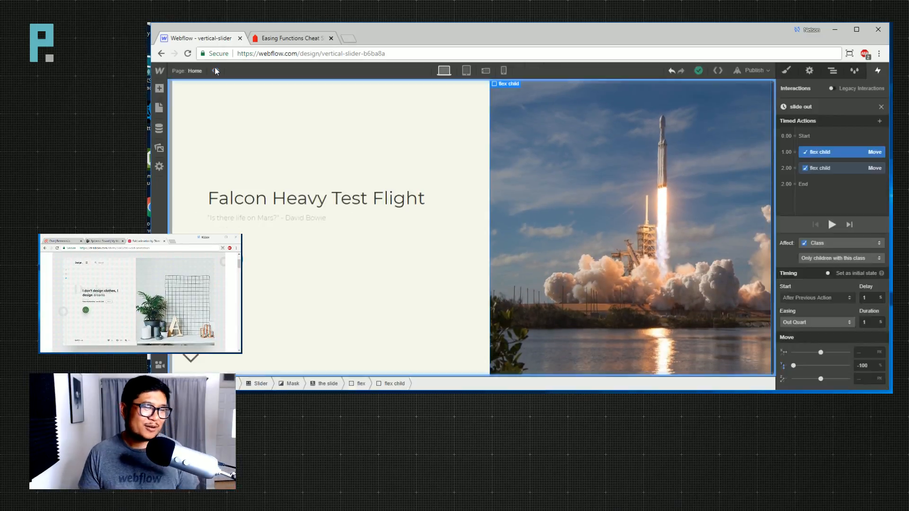
Set the first "slide out" Move action's delay to 0.75 s and preview the slides moving between both images.
click(866, 298)
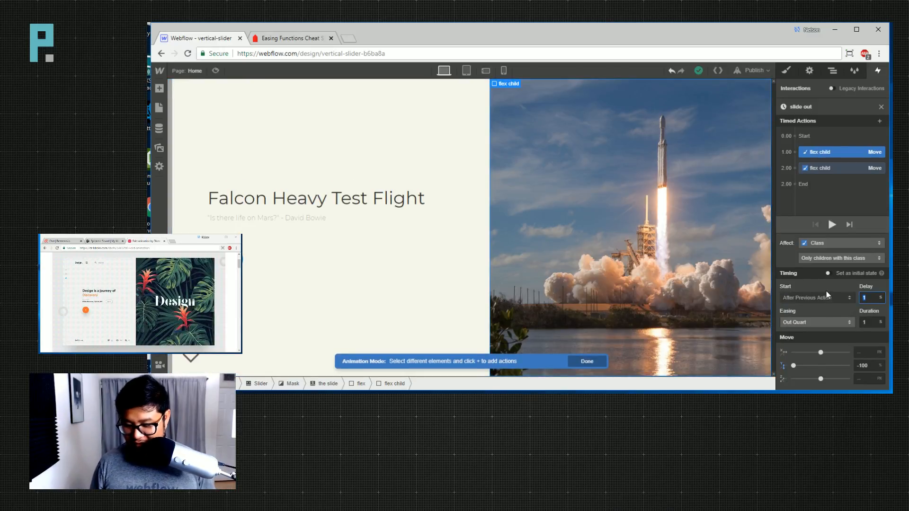
key(Return)
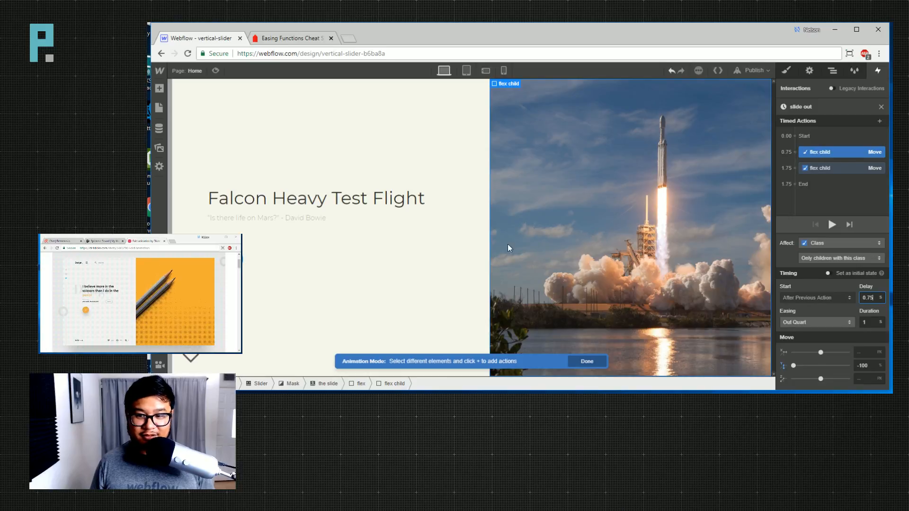
click(216, 71)
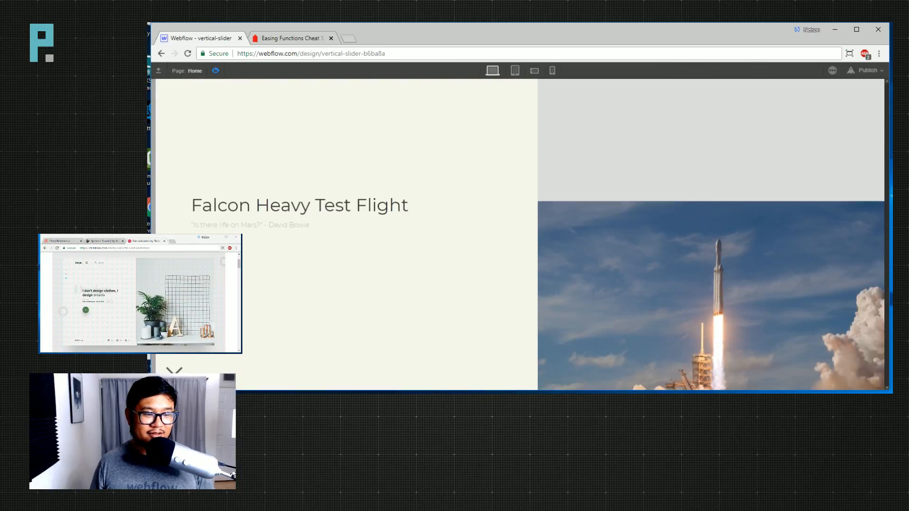
scroll(521, 234, down, 1)
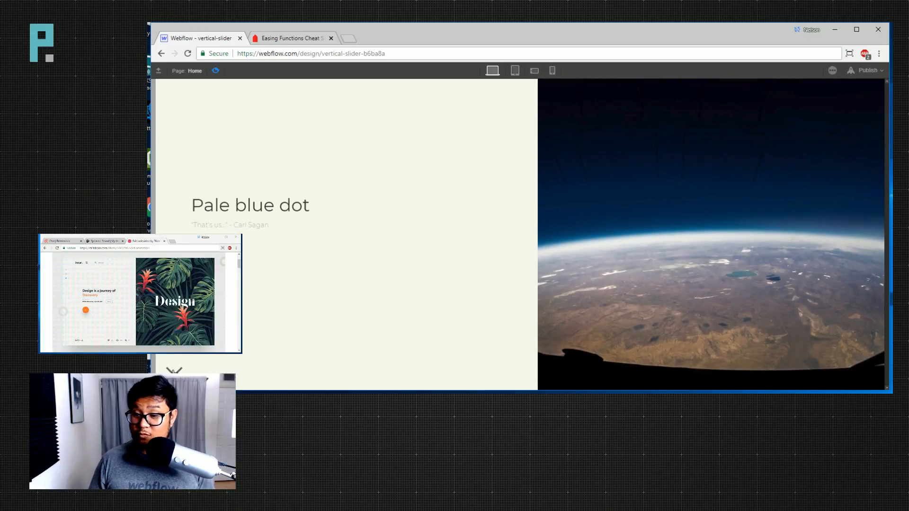
scroll(521, 235, up, 1)
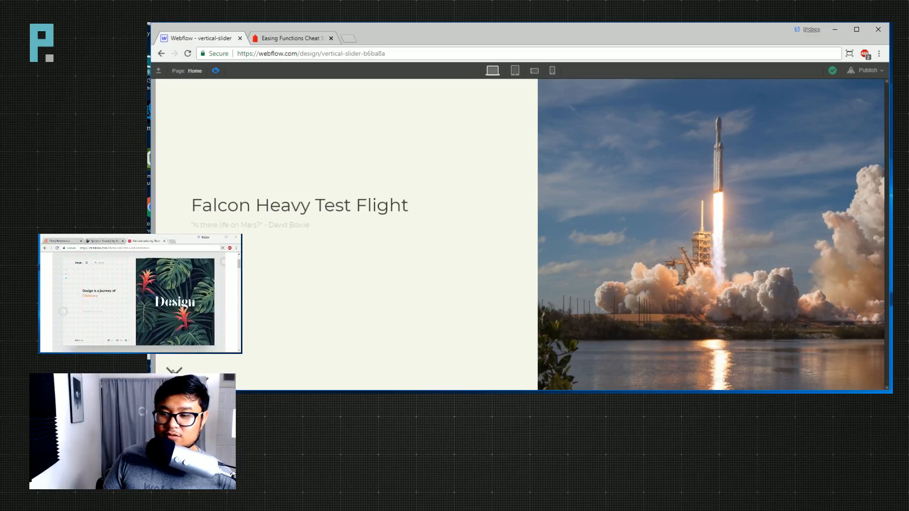
scroll(521, 234, down, 1)
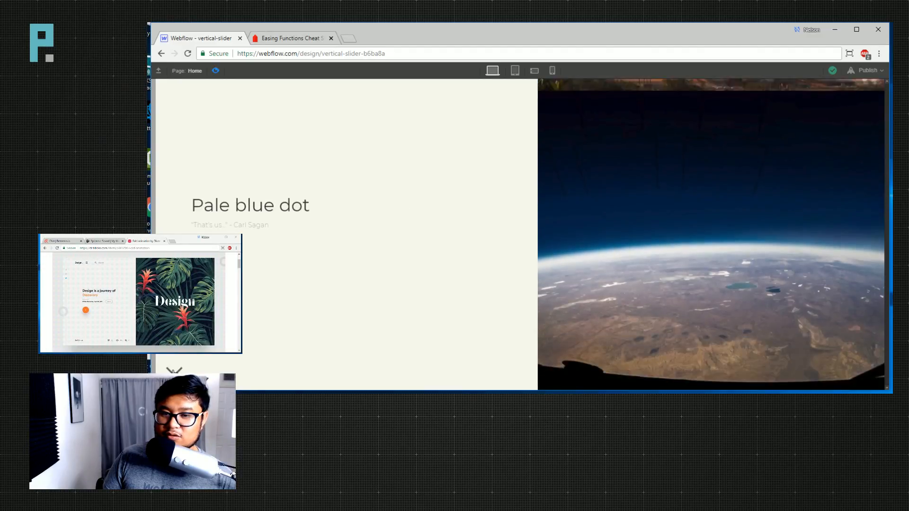
click(216, 70)
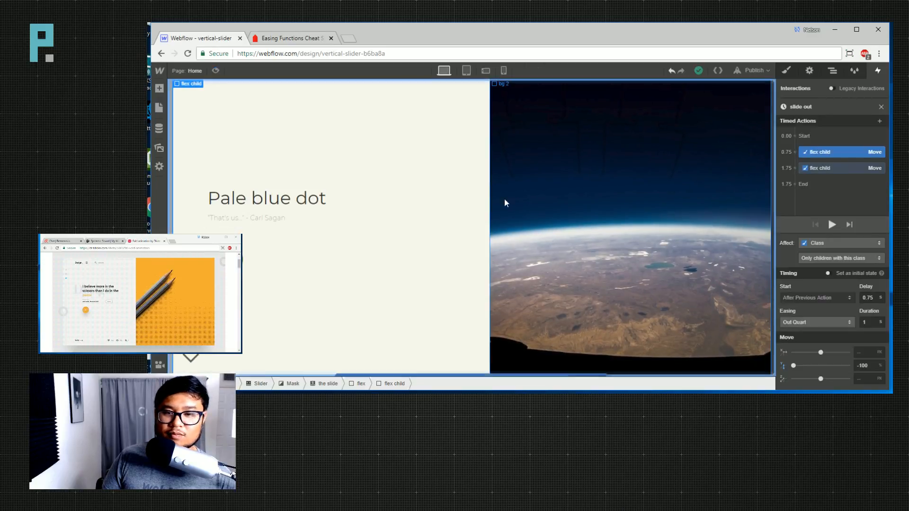
Compare the Move action timing in "slide out" with the second Move action in "slide in", and reopen "slide out".
click(839, 166)
click(835, 152)
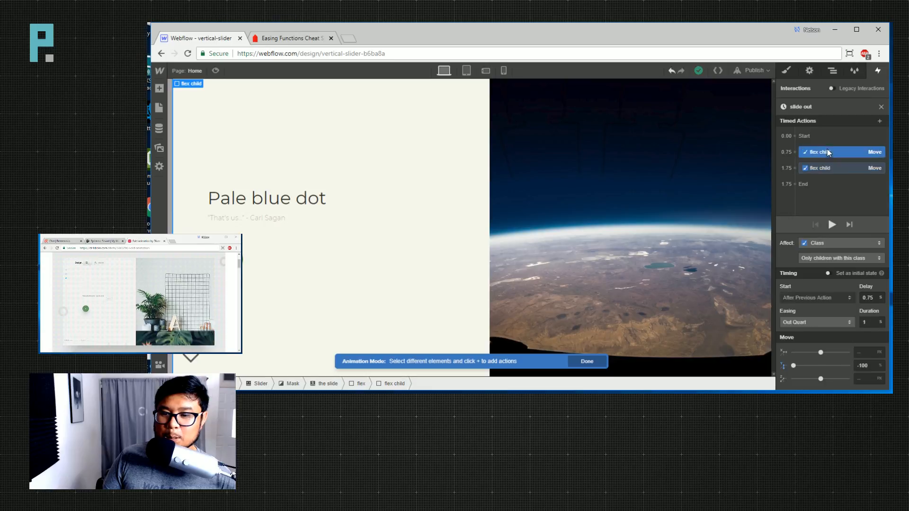
click(881, 107)
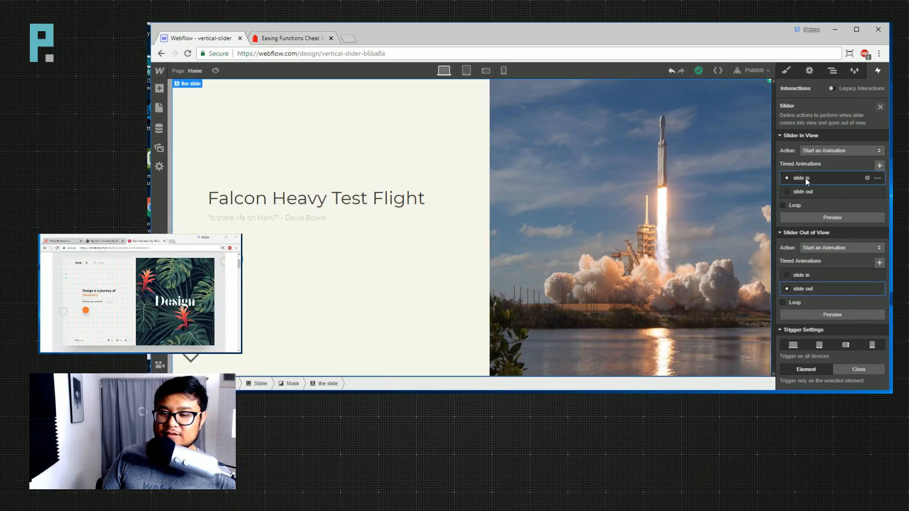
click(805, 178)
click(825, 155)
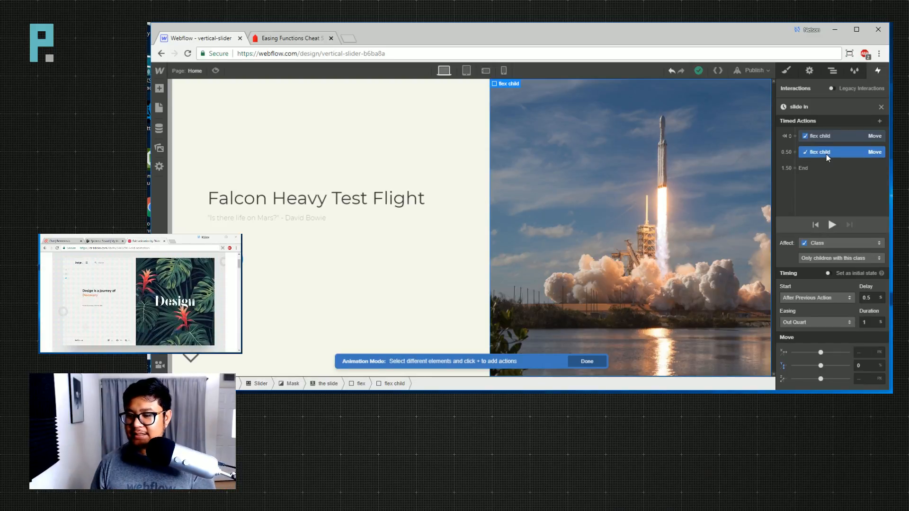
click(881, 107)
click(814, 290)
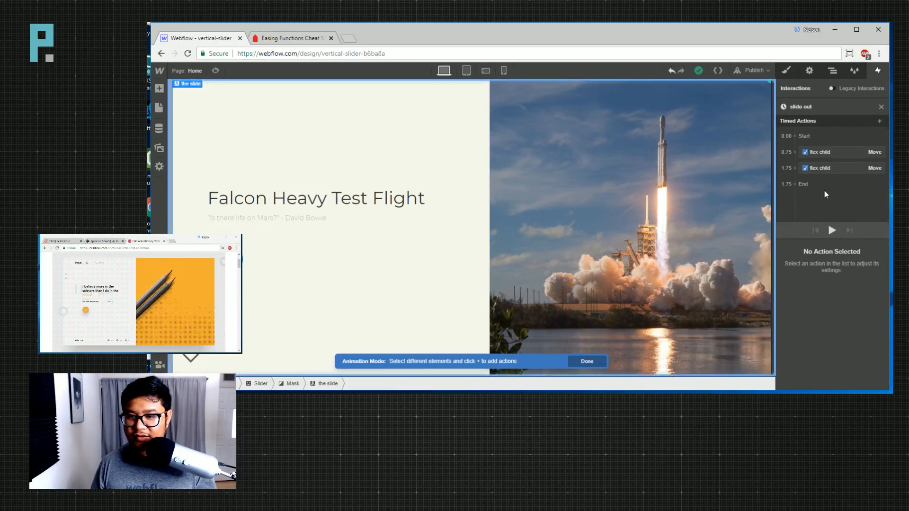
Set the first flex child Move action's delay in "slide out" to 0.5 s, preview the slide changes, and exit the preview.
click(845, 153)
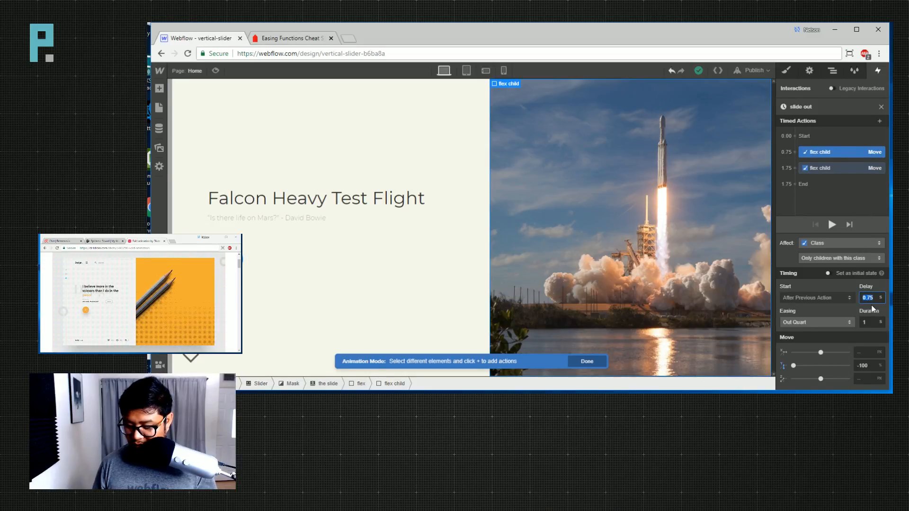
text(0.5)
key(Return)
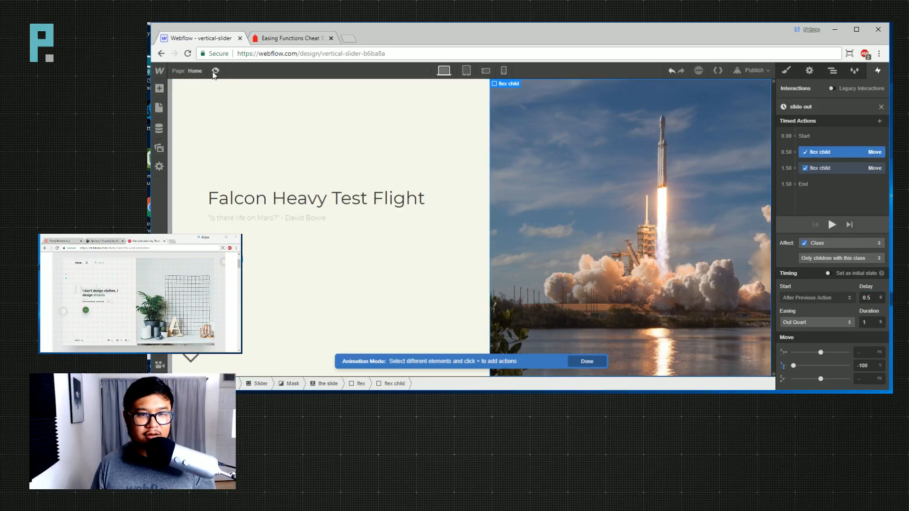
click(215, 71)
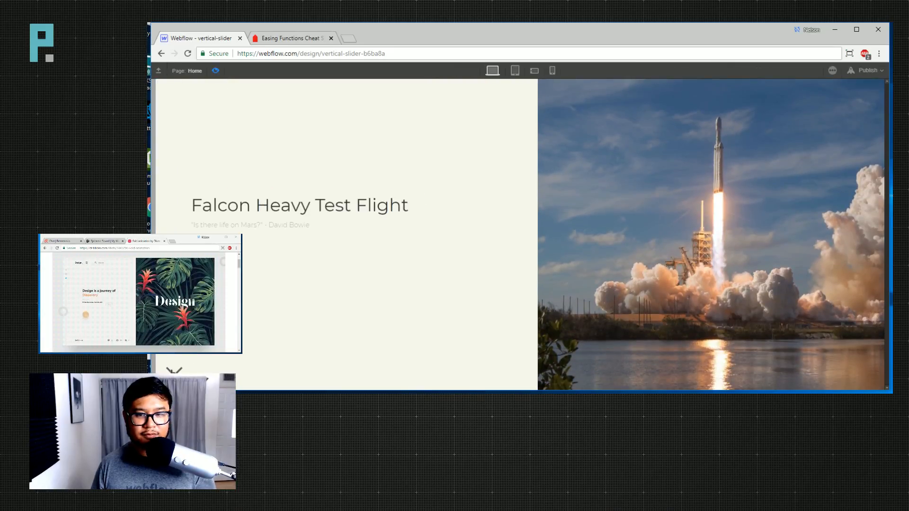
click(173, 372)
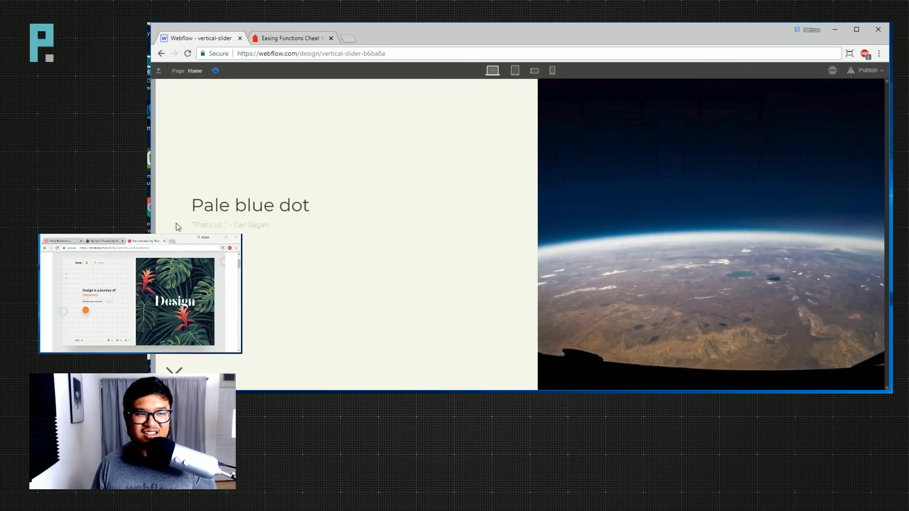
click(174, 371)
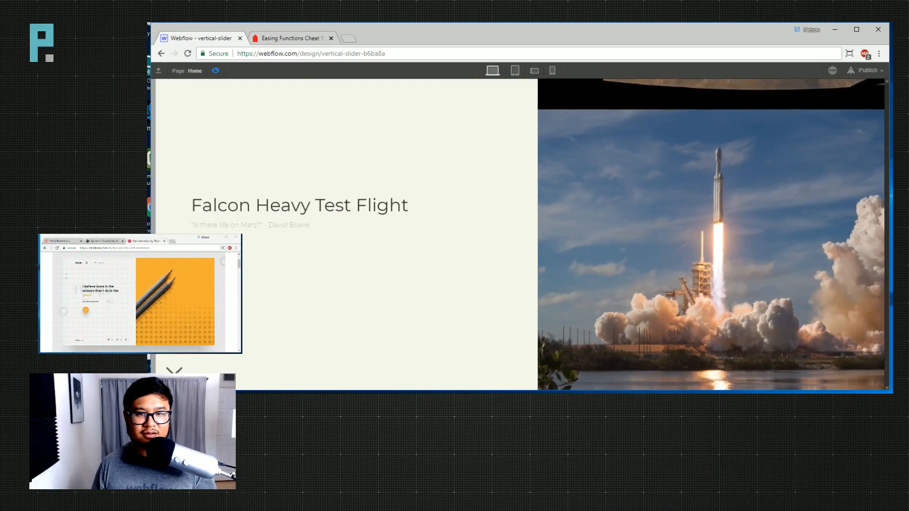
click(216, 71)
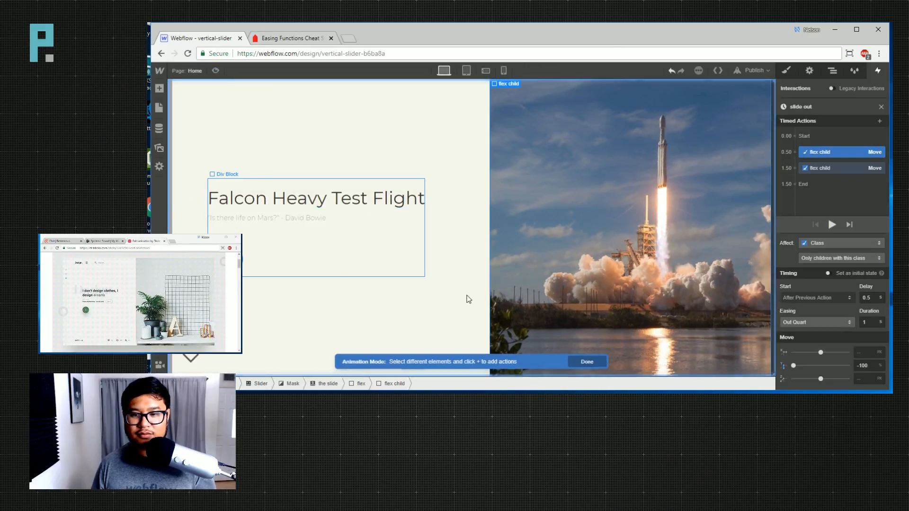
Set the delay of the first flex child Move action in "slide out" to 0.65 s.
key(BackSpace)
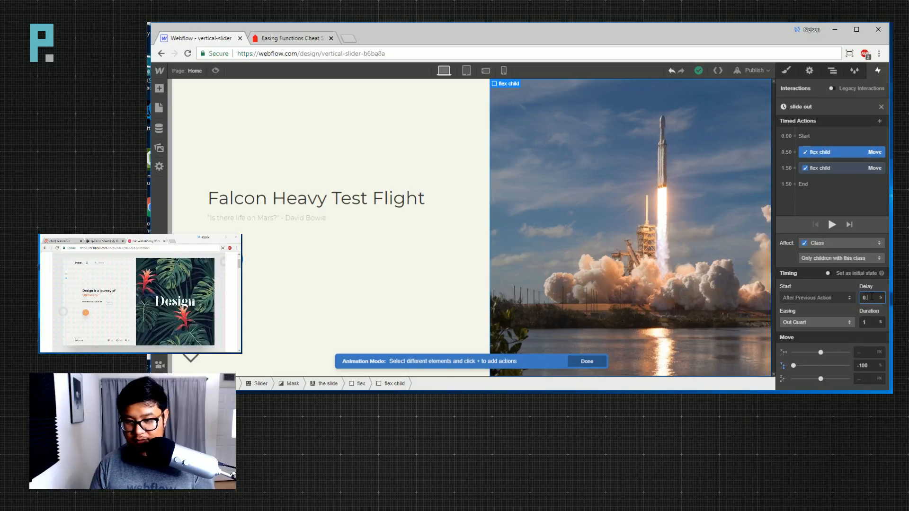
text(6)
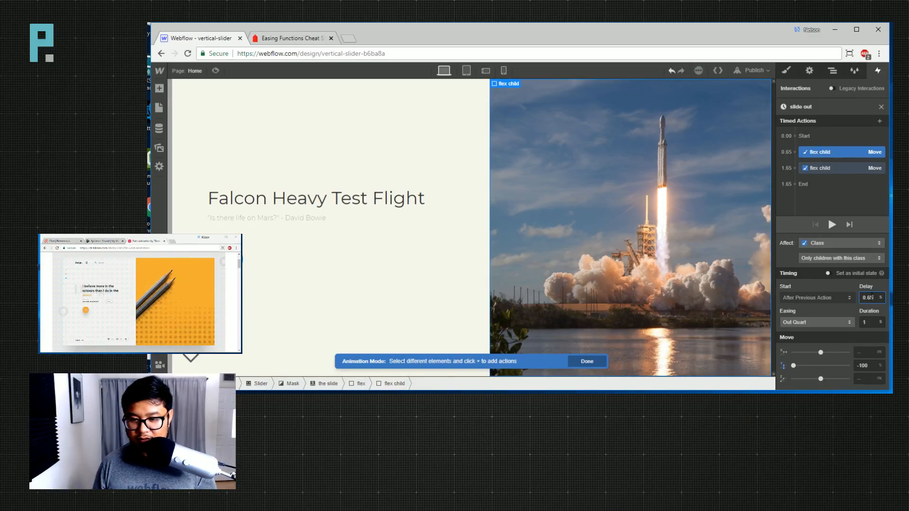
text(5)
Preview the slider with the 0.65 s slide-out delay, advancing repeatedly between the Falcon Heavy and Pale blue dot slides.
click(216, 71)
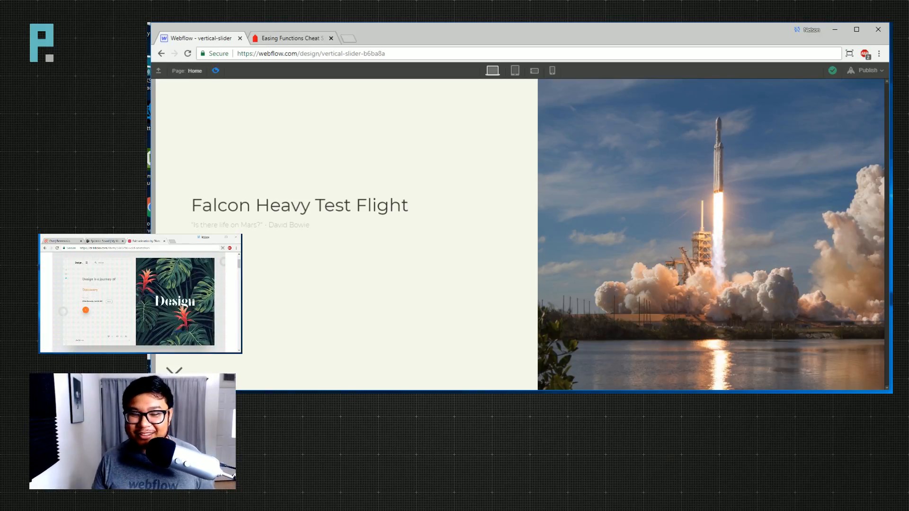
click(174, 372)
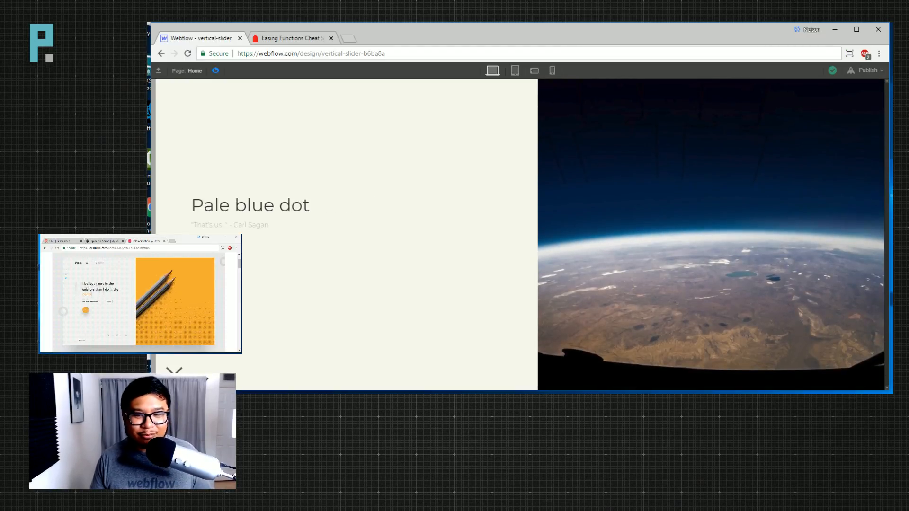
click(174, 372)
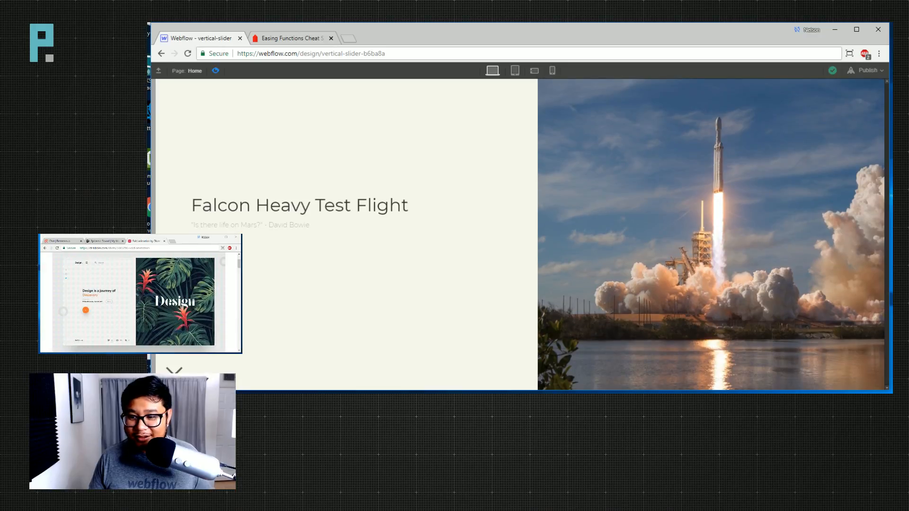
click(174, 372)
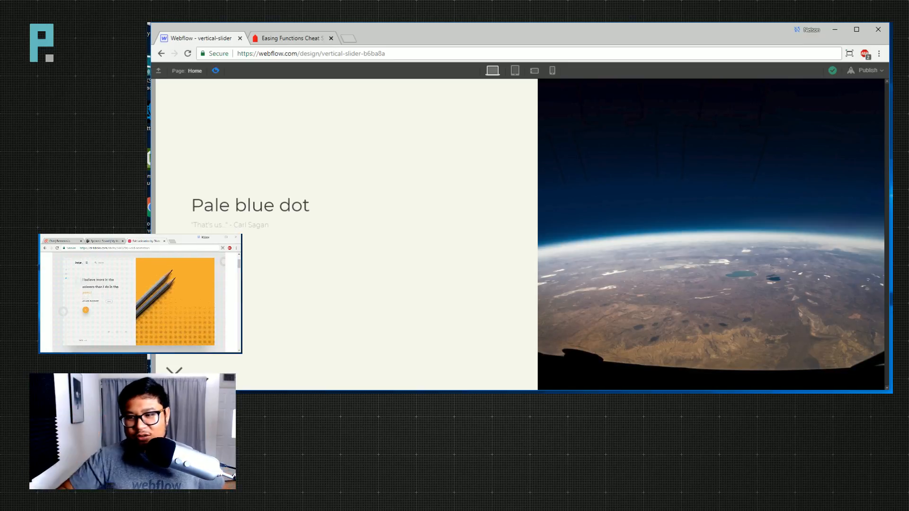
click(174, 371)
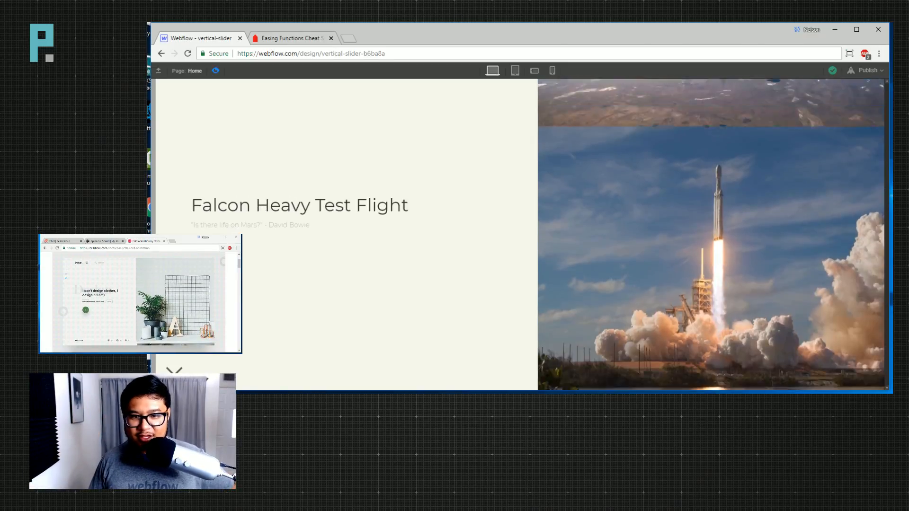
click(174, 371)
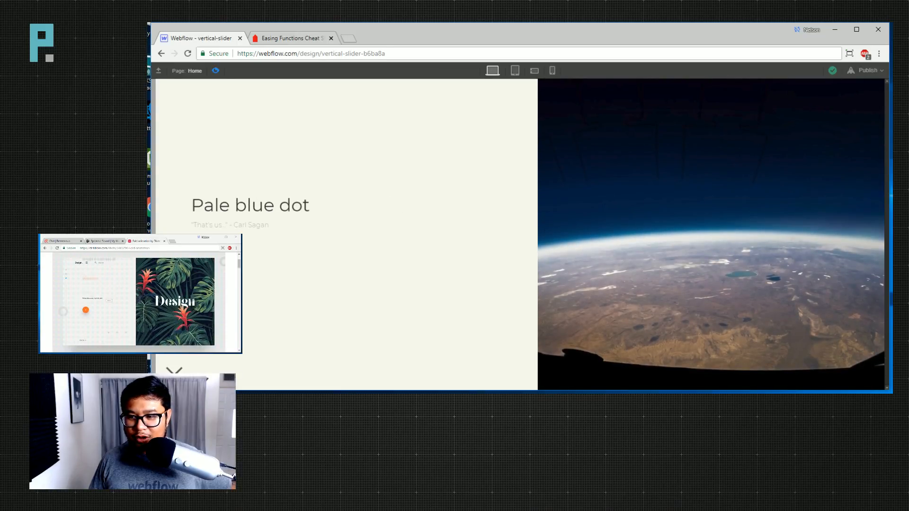
Advance the previewed slider two more times to check the image transition, and exit the preview.
click(175, 371)
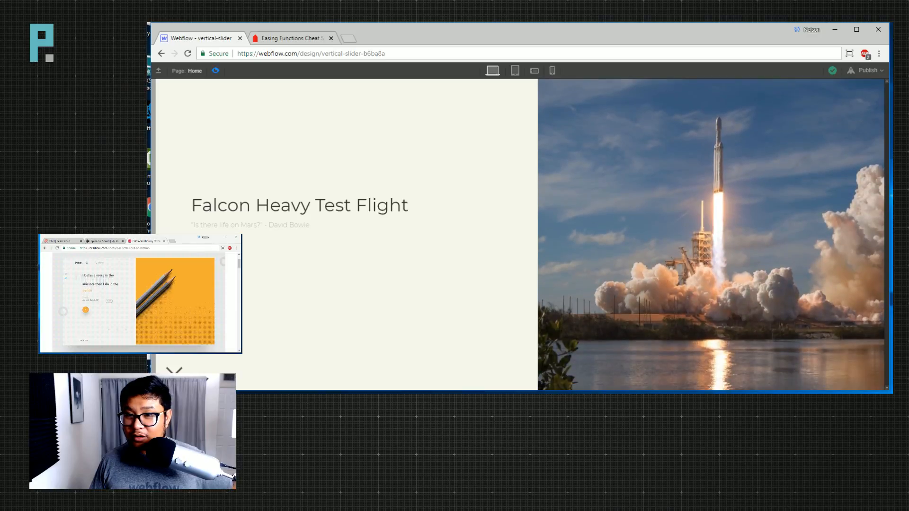
click(175, 371)
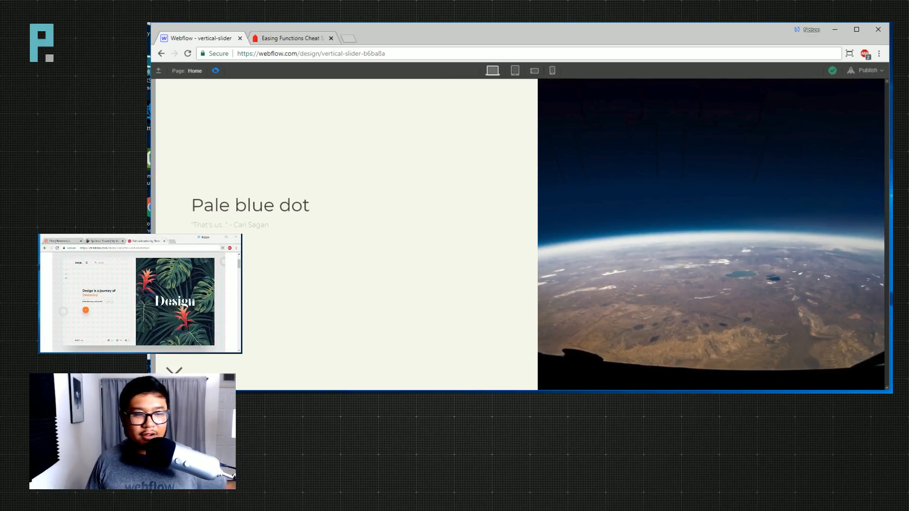
click(217, 71)
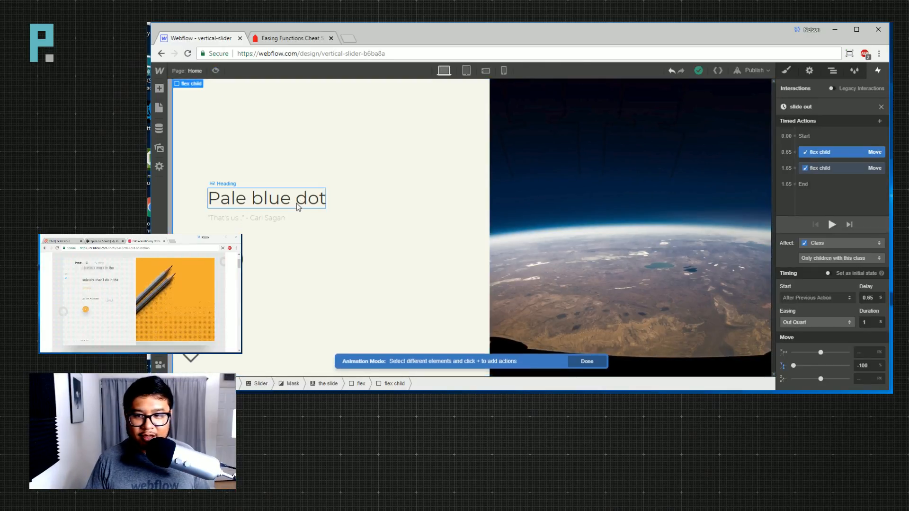
Review the "slide in" actions and inspect the heading, quote text block, play button and Lightbox Link of the Falcon Heavy slide.
click(297, 204)
click(883, 105)
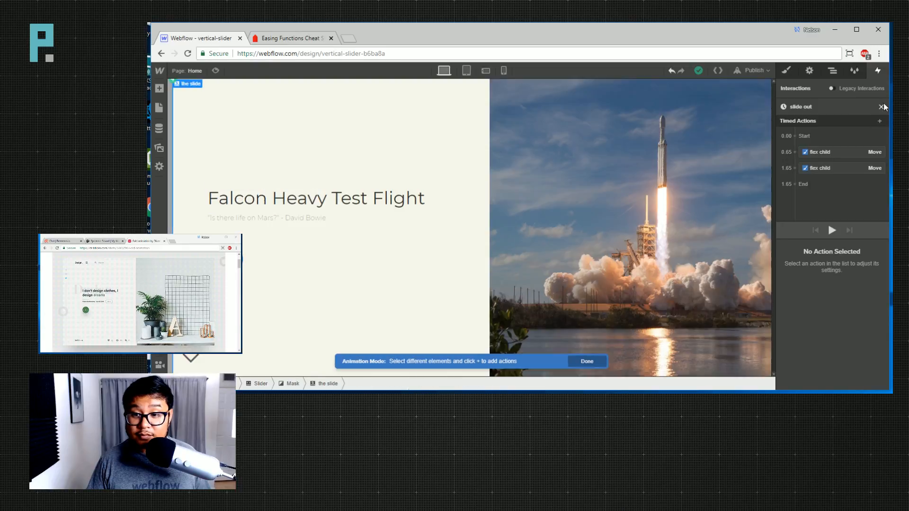
click(804, 178)
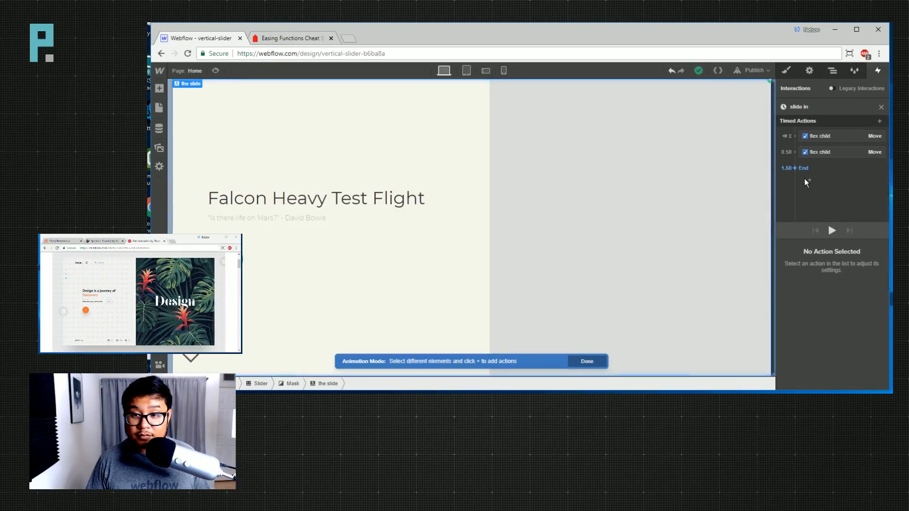
click(376, 199)
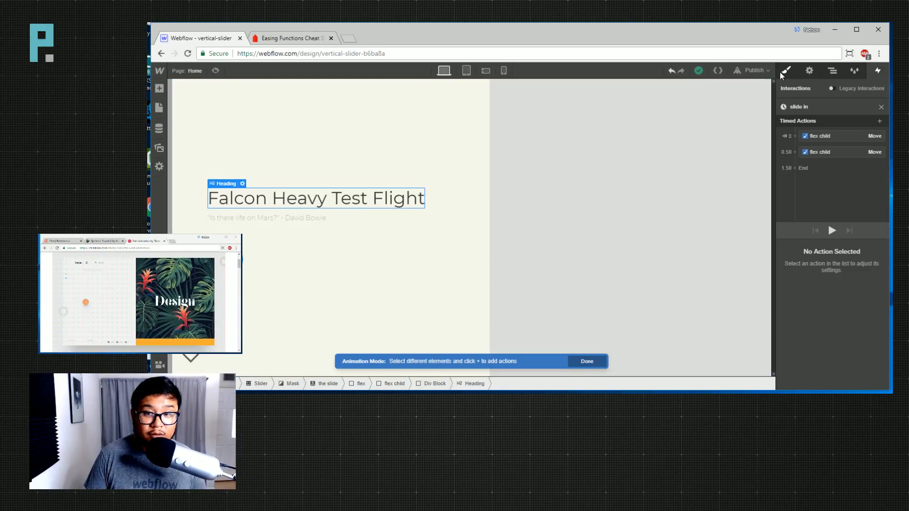
key(Escape)
click(278, 219)
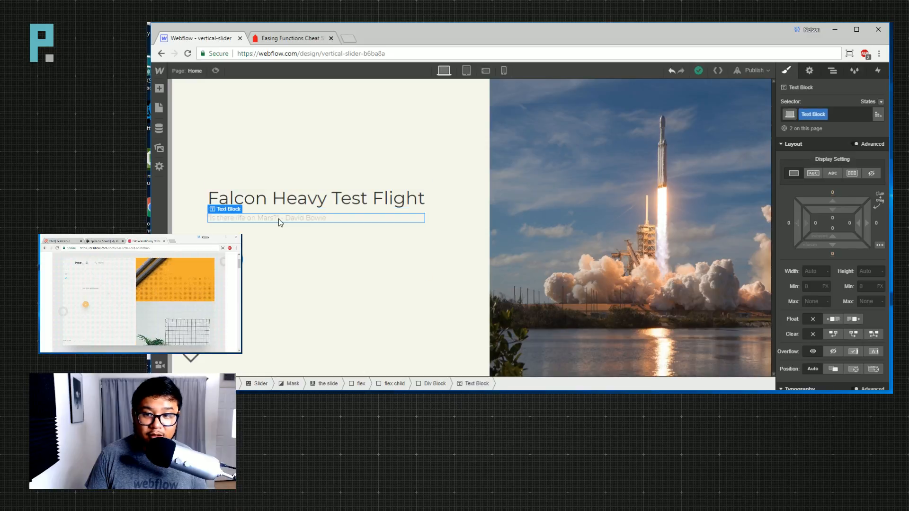
click(225, 259)
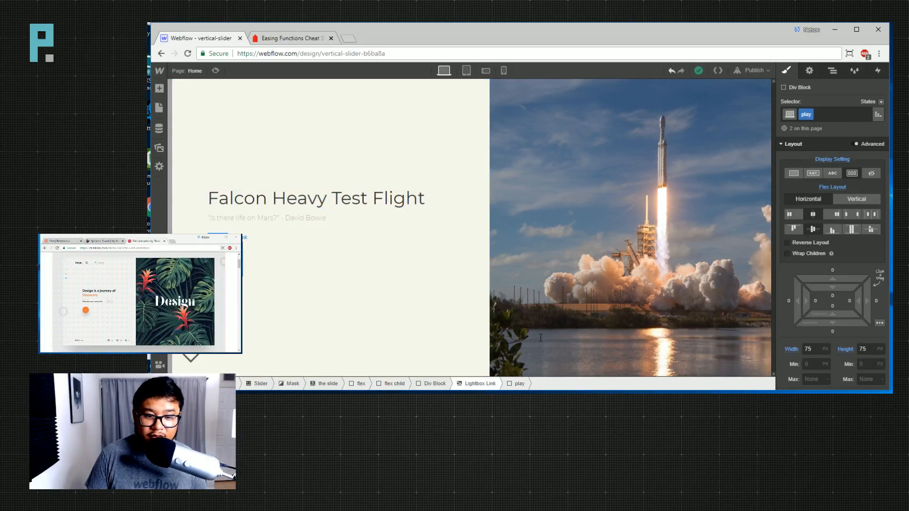
click(480, 384)
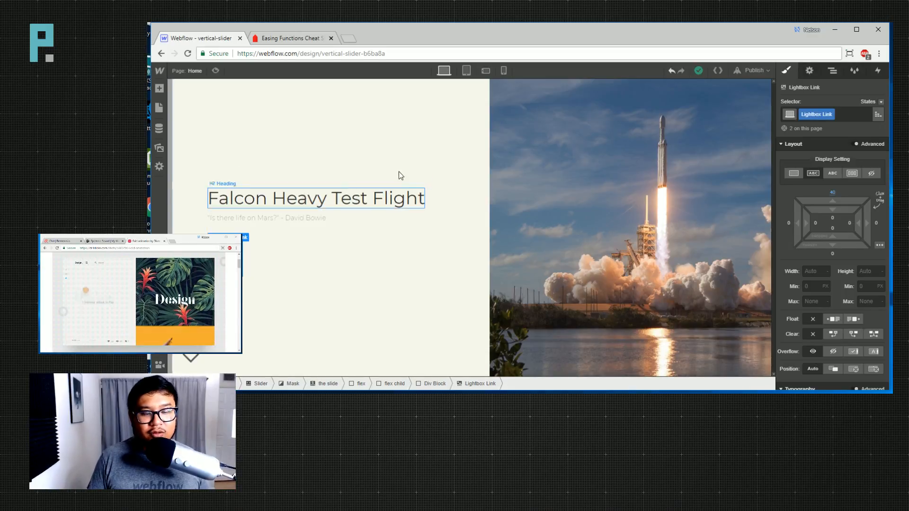
In the first slide's "slide in" animation, add an initial-state Move action for the heading with a Y offset of 100 px.
click(831, 71)
click(878, 70)
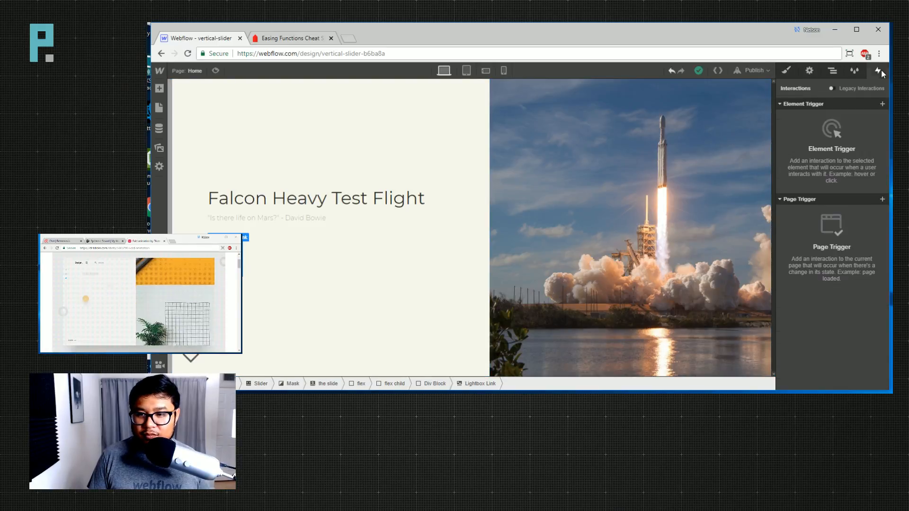
click(834, 71)
click(857, 146)
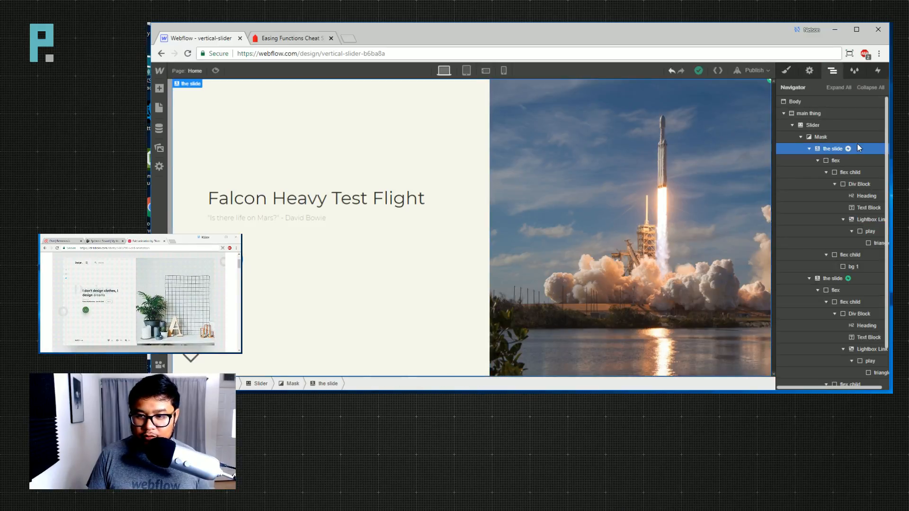
click(876, 72)
click(795, 124)
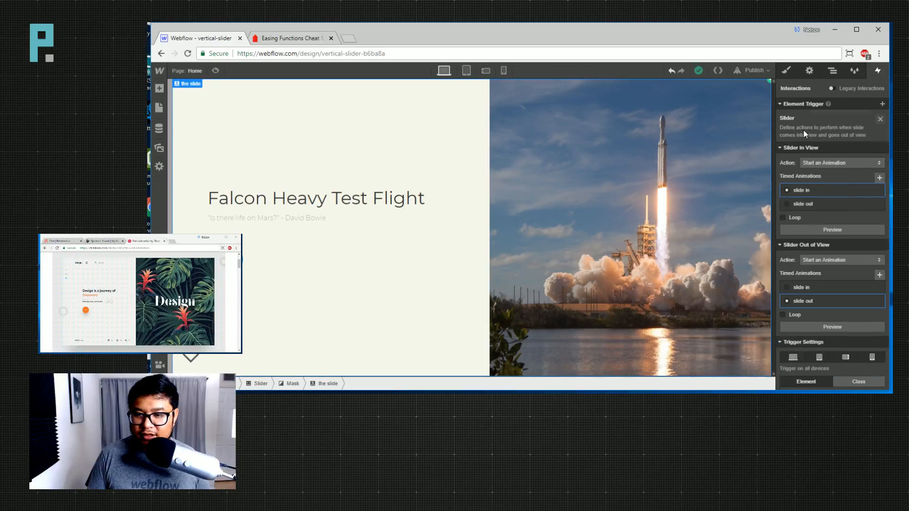
click(803, 178)
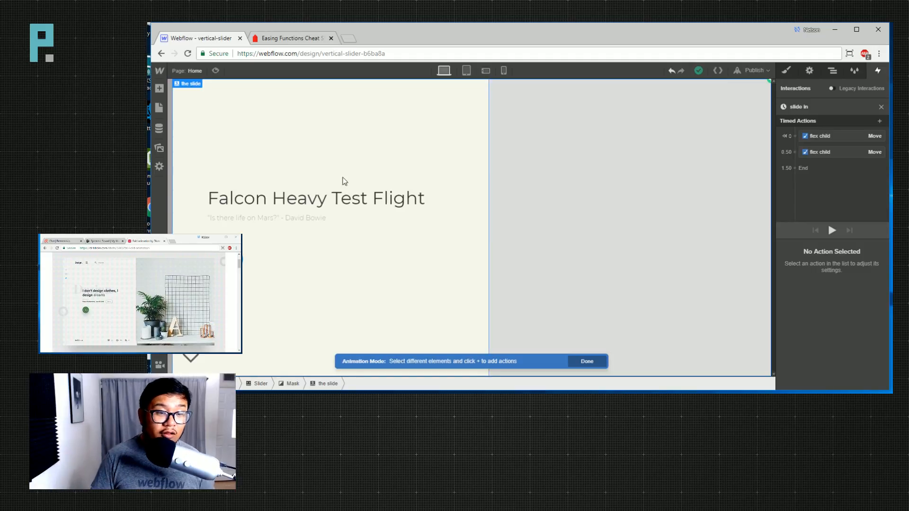
click(325, 203)
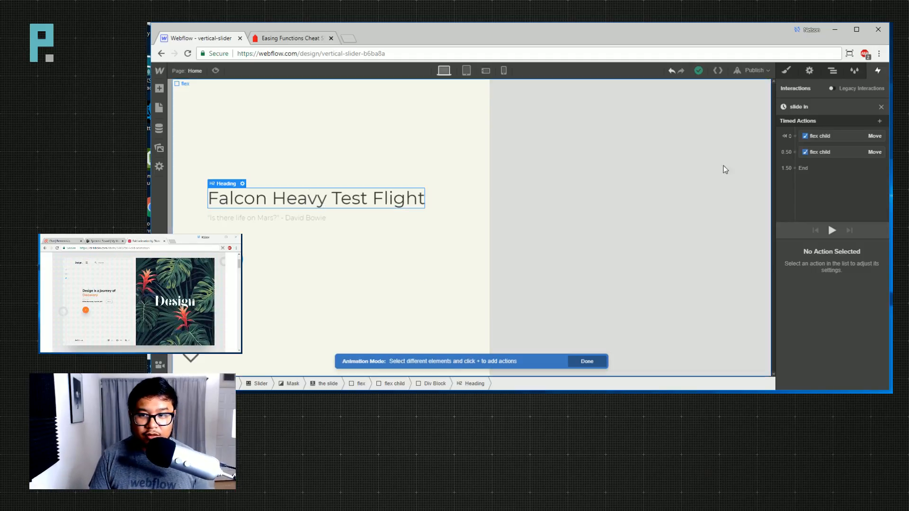
click(794, 136)
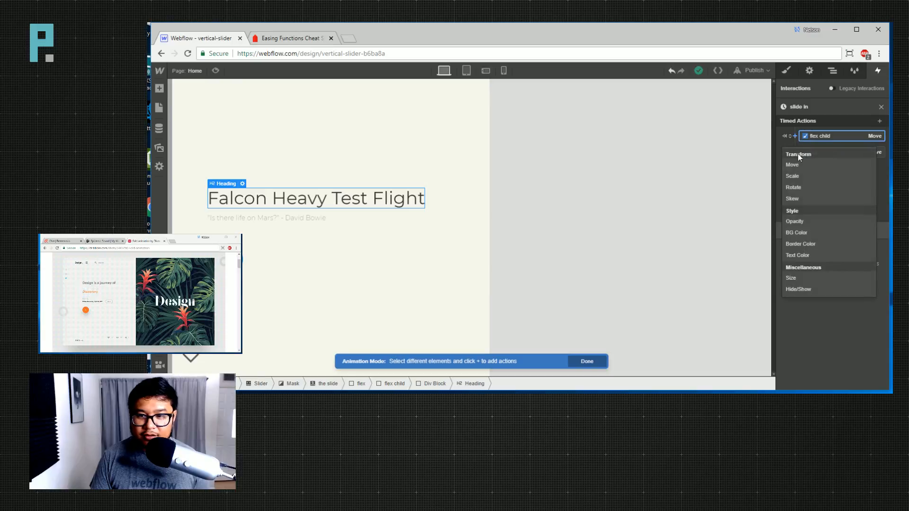
click(797, 180)
text(100)
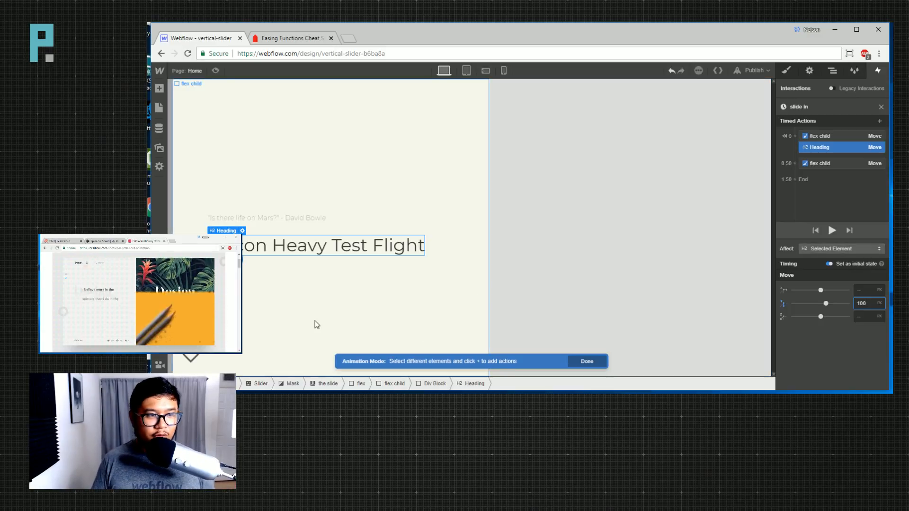
Set the overflow of the first slide's text-side flex child (col 1) to hidden.
click(836, 72)
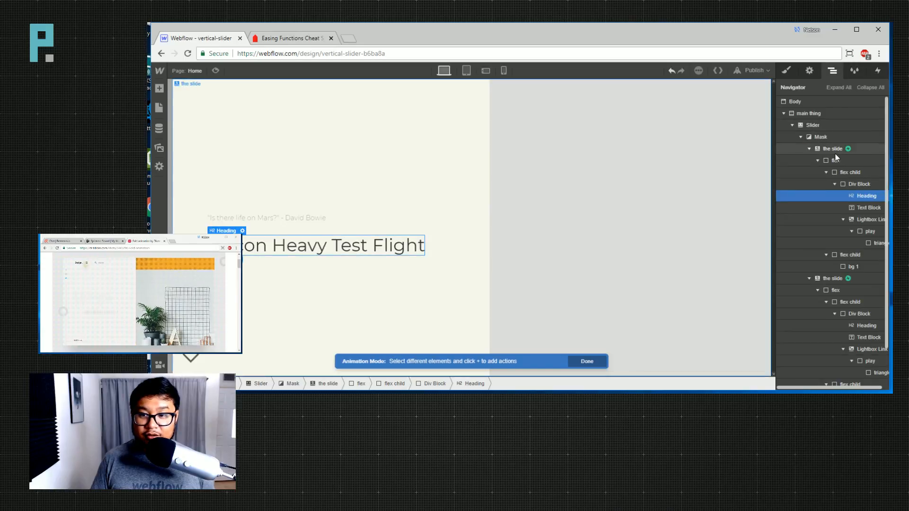
click(854, 172)
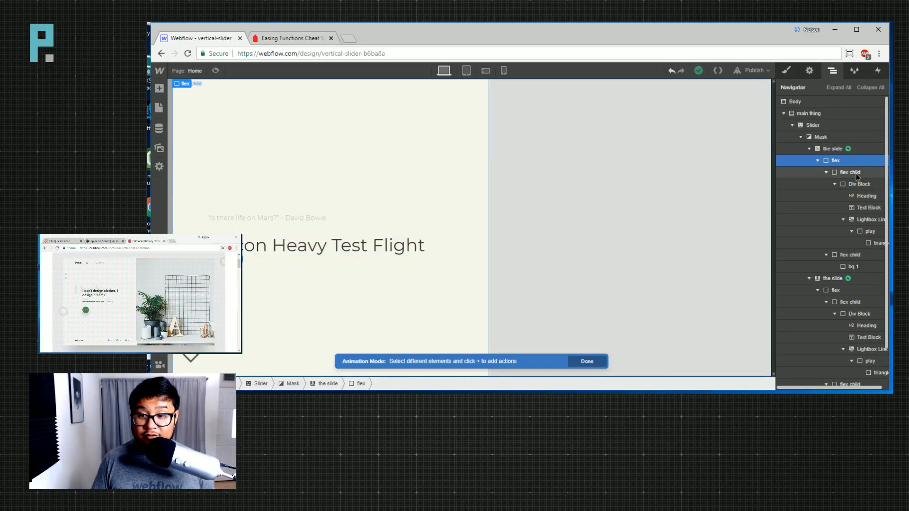
click(787, 71)
scroll(829, 303, down, 4)
click(833, 297)
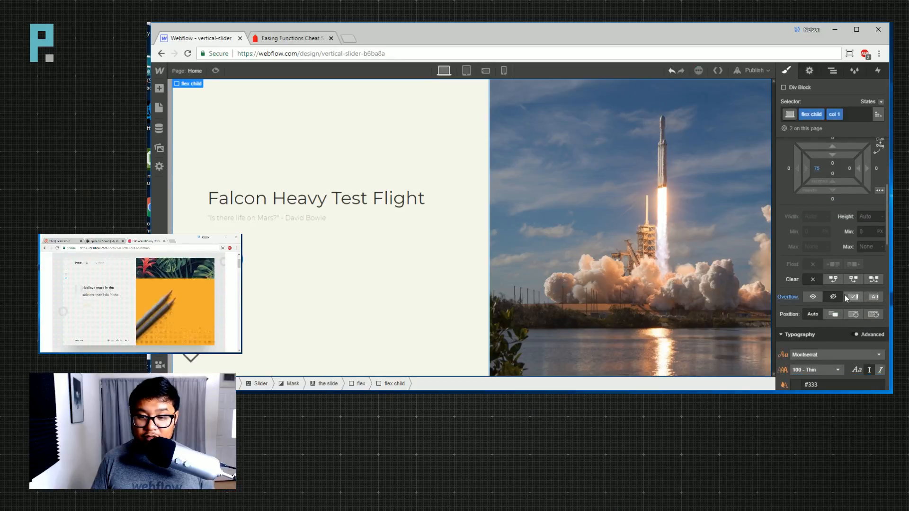
Reopen "slide in" for the first slide and make the Heading Move action affect Class, limited to only children with this class.
click(837, 75)
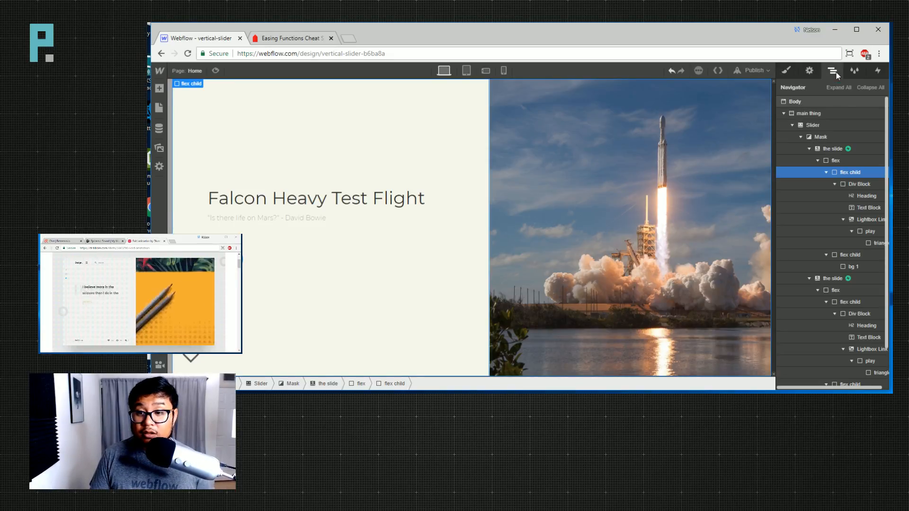
click(833, 149)
click(878, 71)
click(811, 124)
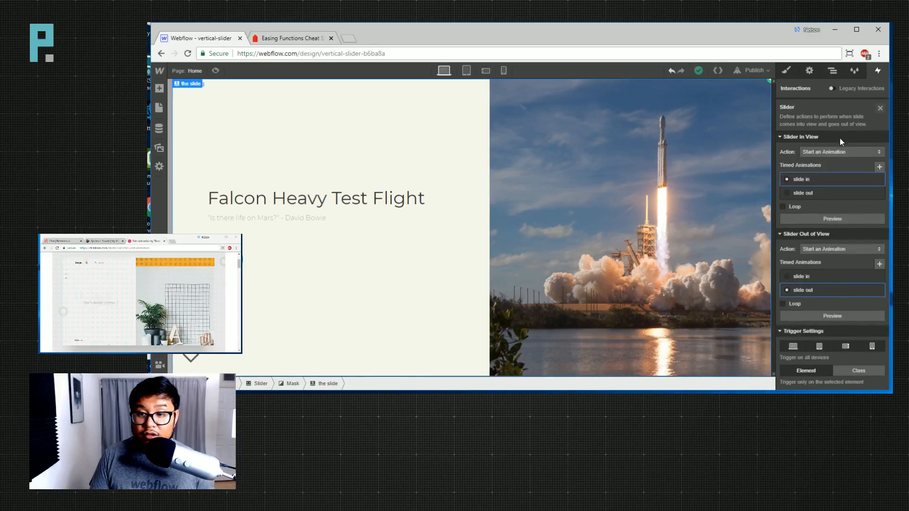
click(803, 182)
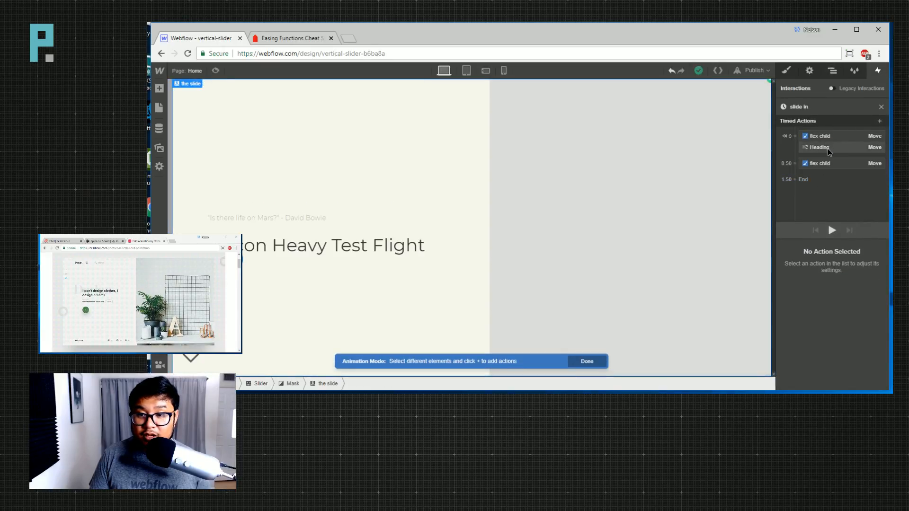
click(819, 147)
click(826, 248)
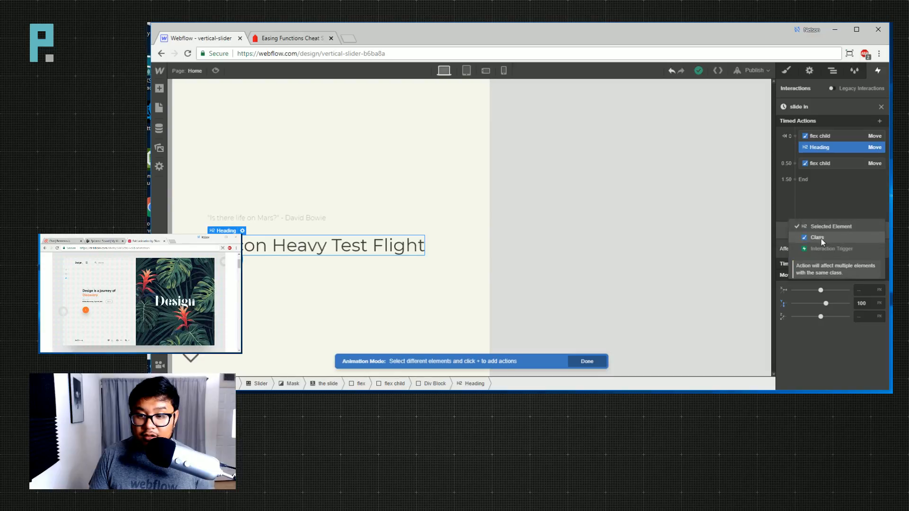
click(821, 237)
click(830, 263)
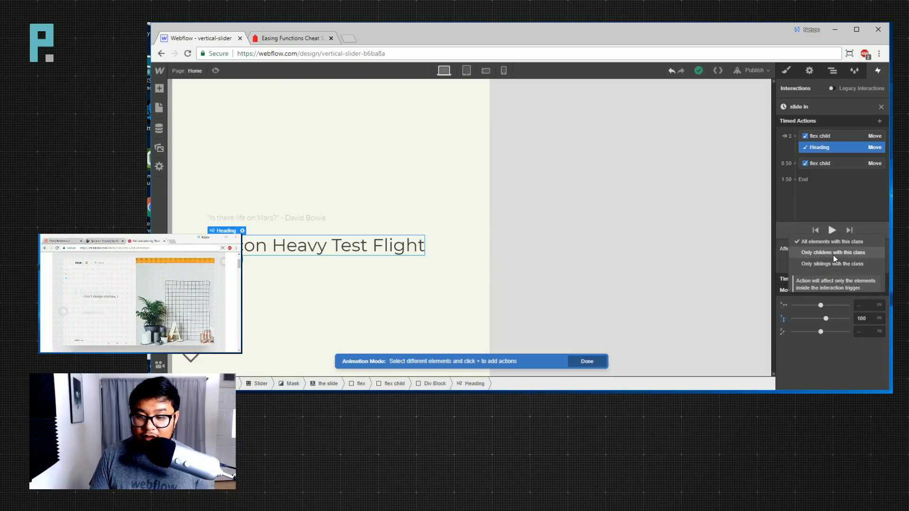
click(833, 254)
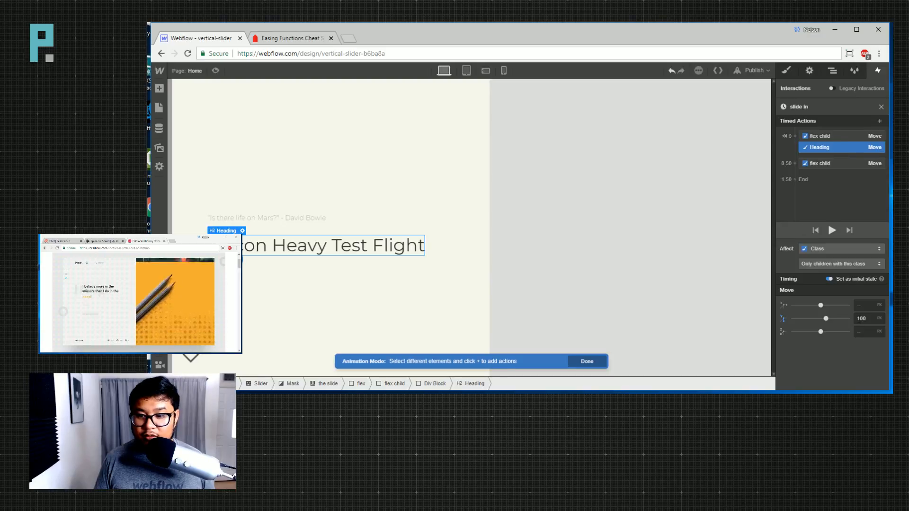
Add an initial-state Opacity action of 0% for the heading in "slide in".
click(879, 121)
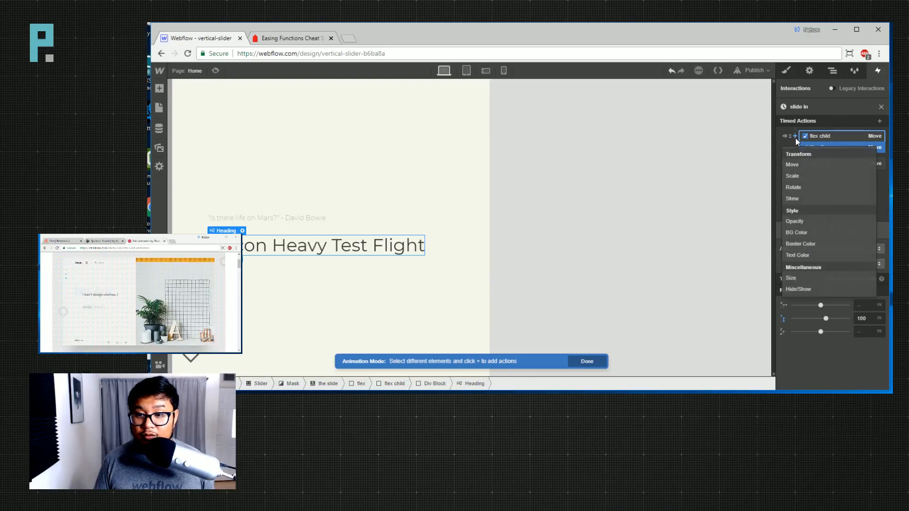
click(878, 239)
key(BackSpace)
key(BackSpace)
key(BackSpace)
text(0)
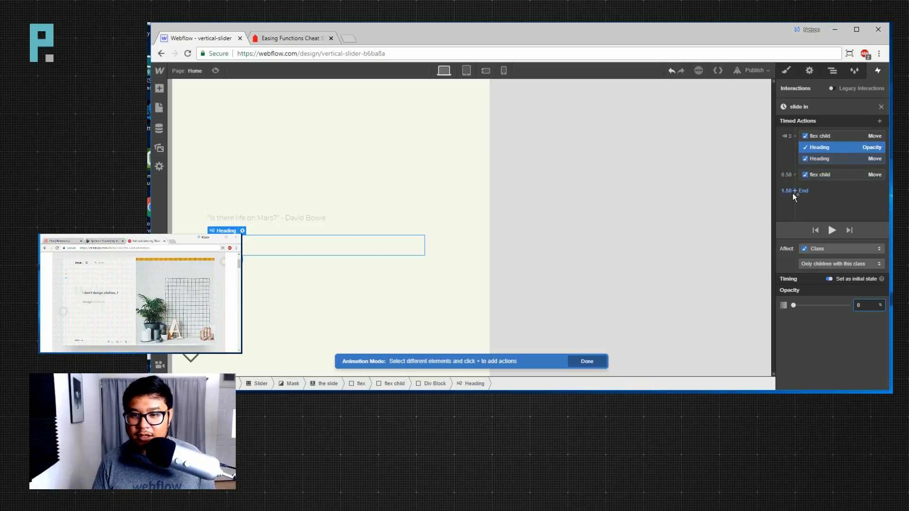
click(811, 176)
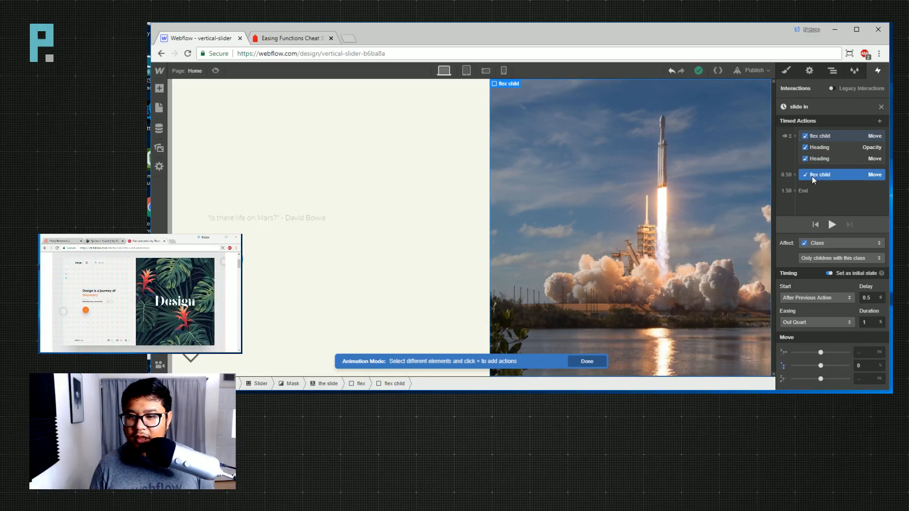
click(796, 174)
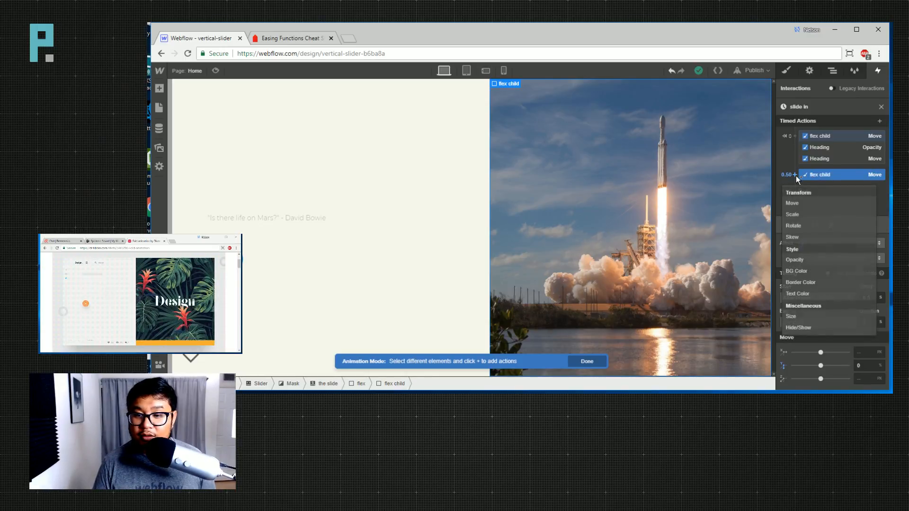
click(793, 203)
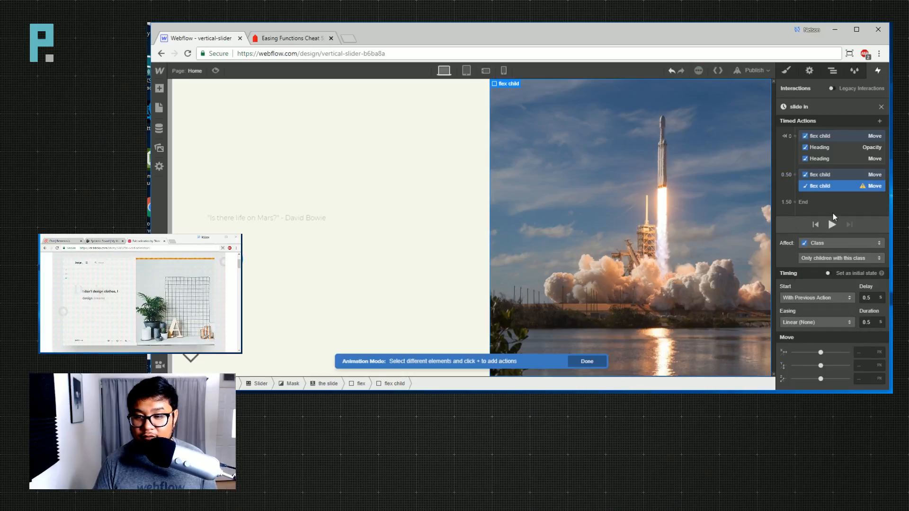
key(Delete)
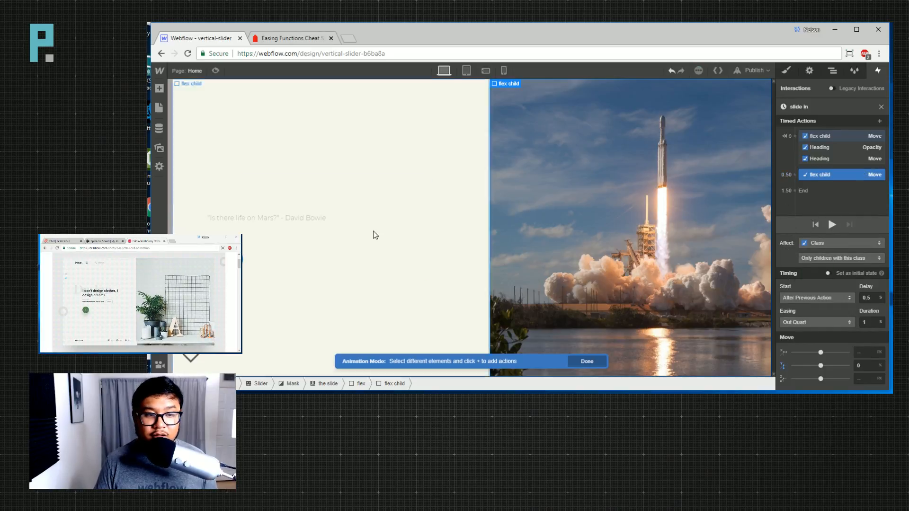
Add a second heading Move action alongside the 0.50 s flex child Move, with its Y offset set to 0.
click(317, 253)
click(795, 175)
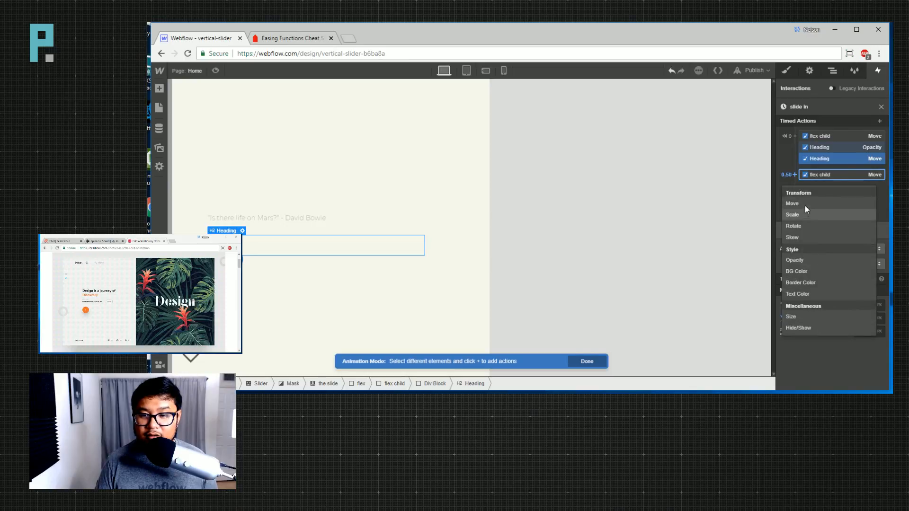
click(805, 204)
click(866, 366)
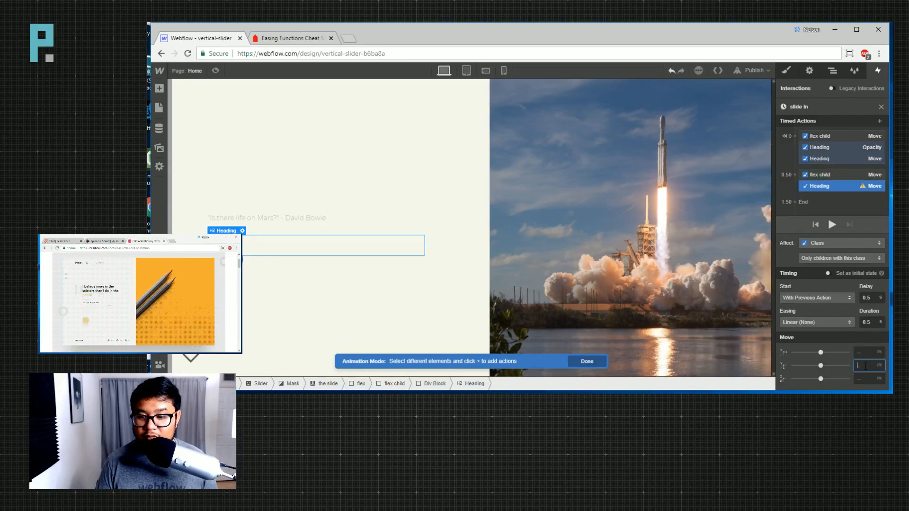
text(0)
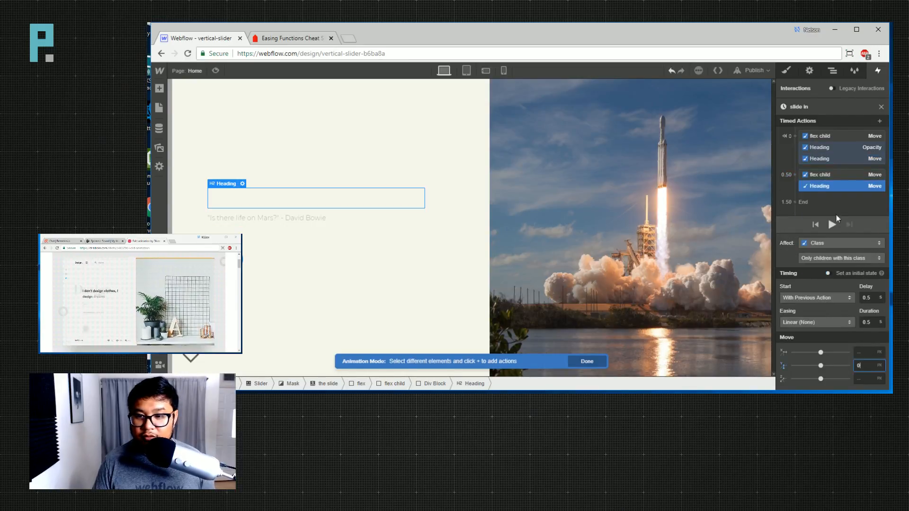
Add a heading Opacity action of 100% alongside the 0.50 s flex child Move in "slide in".
click(796, 175)
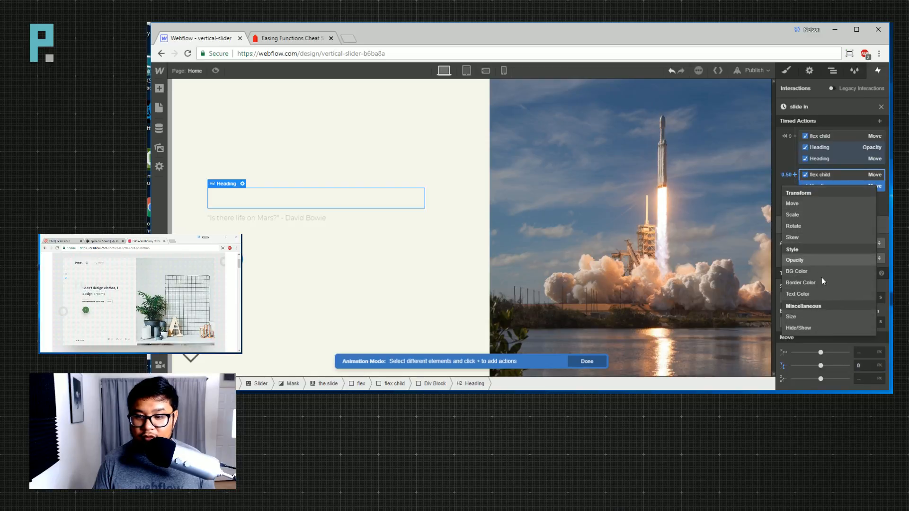
click(802, 258)
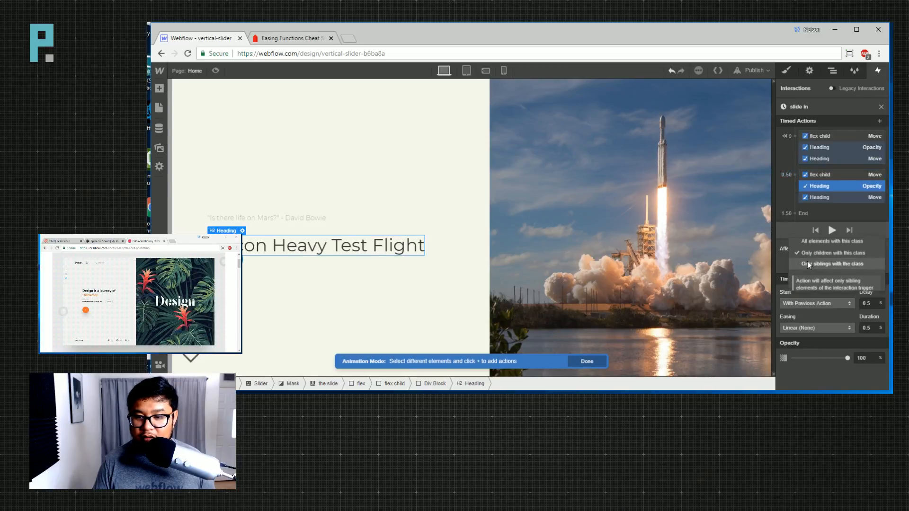
click(822, 175)
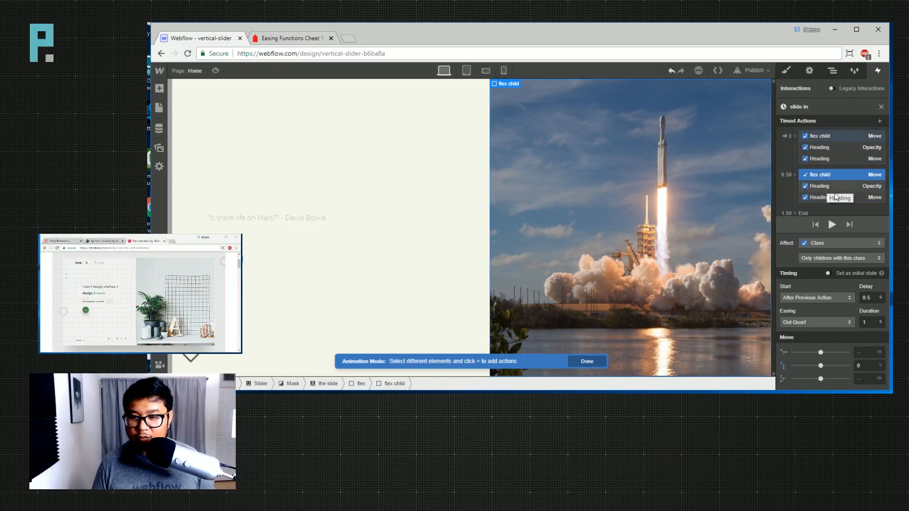
Set the easing of both 0.50 s heading actions, Opacity and Move, to Out Quart, checking its curve on the easing cheat sheet.
click(832, 188)
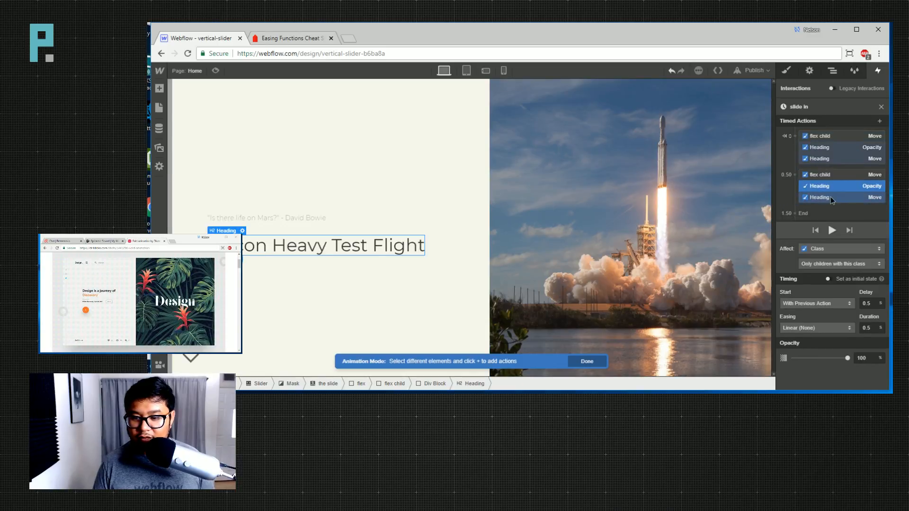
shift+click(831, 198)
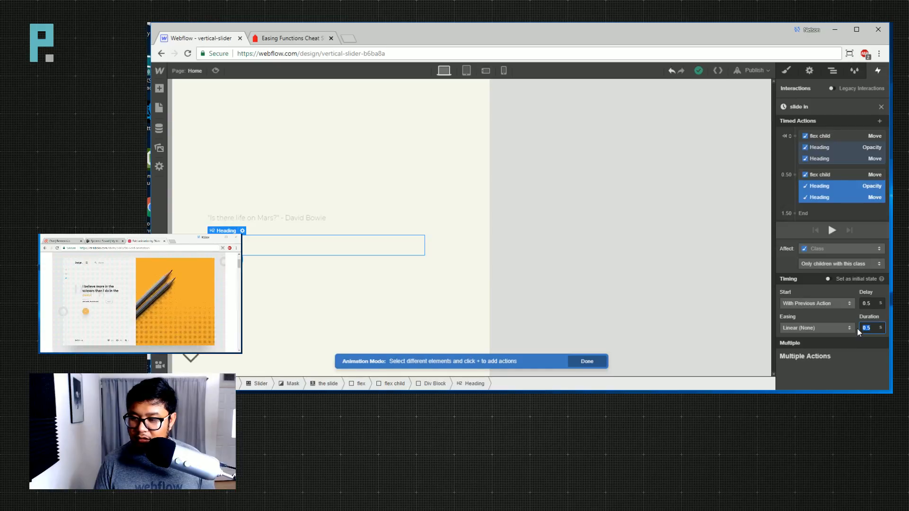
click(811, 328)
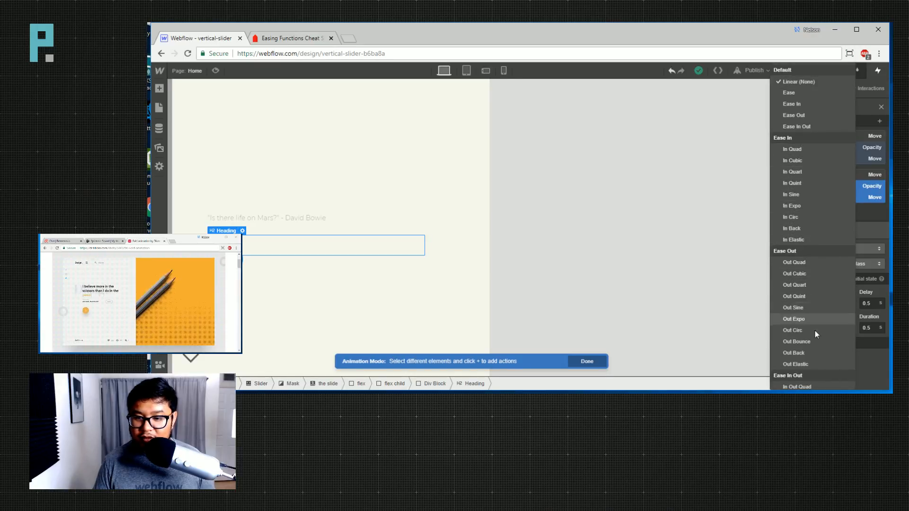
click(811, 283)
click(285, 40)
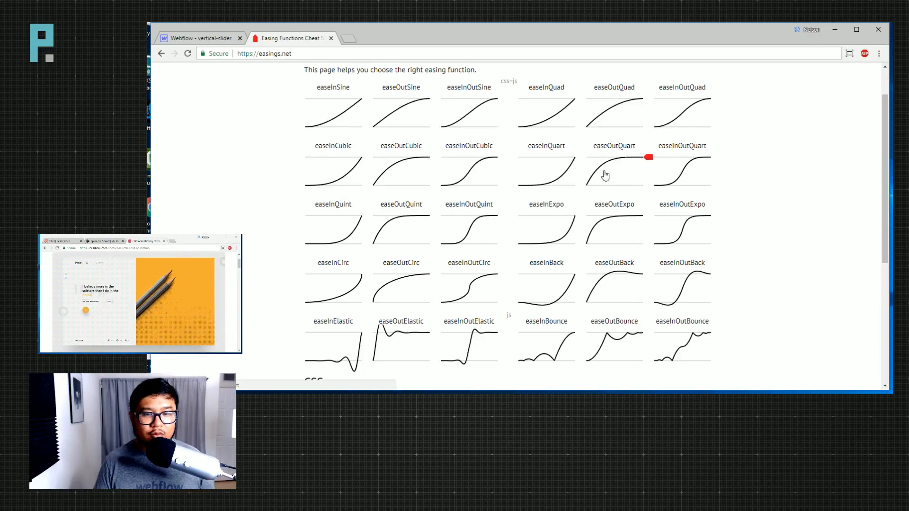
click(225, 41)
click(822, 325)
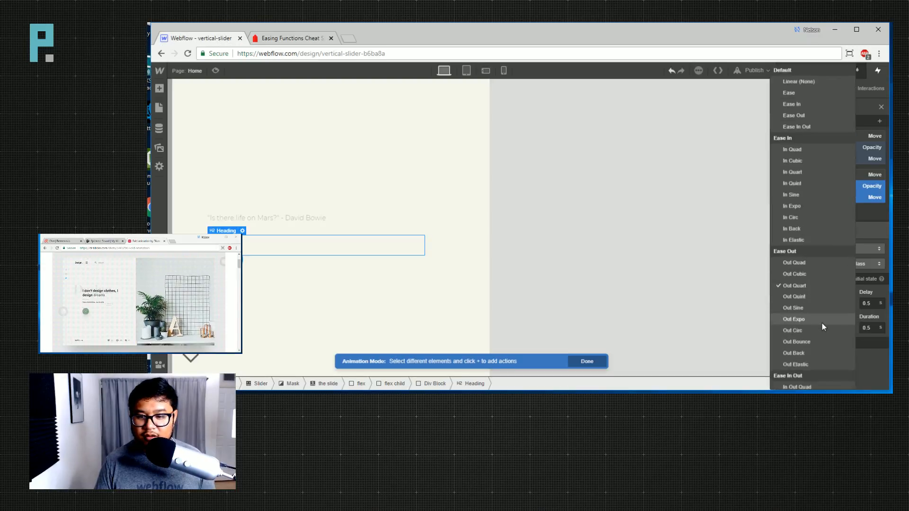
click(800, 285)
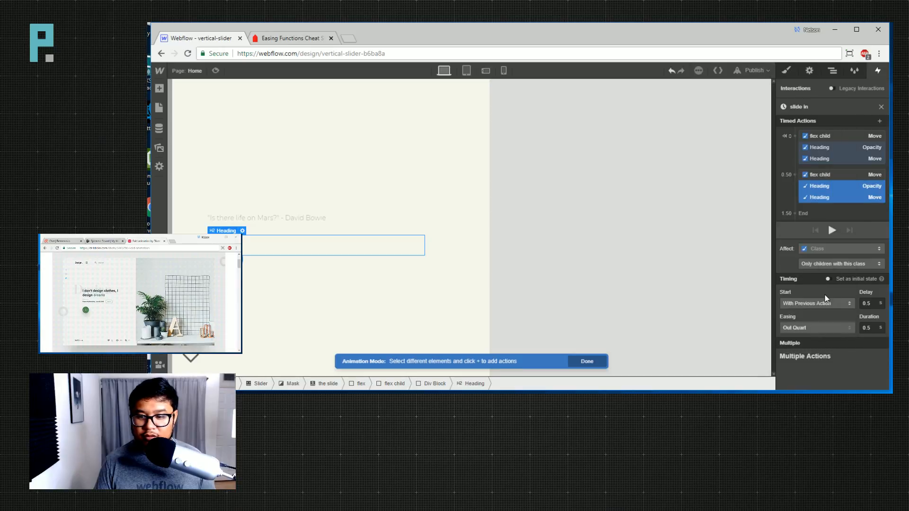
Play the "slide in" animation repeatedly to check the heading's fade and upward move.
click(832, 230)
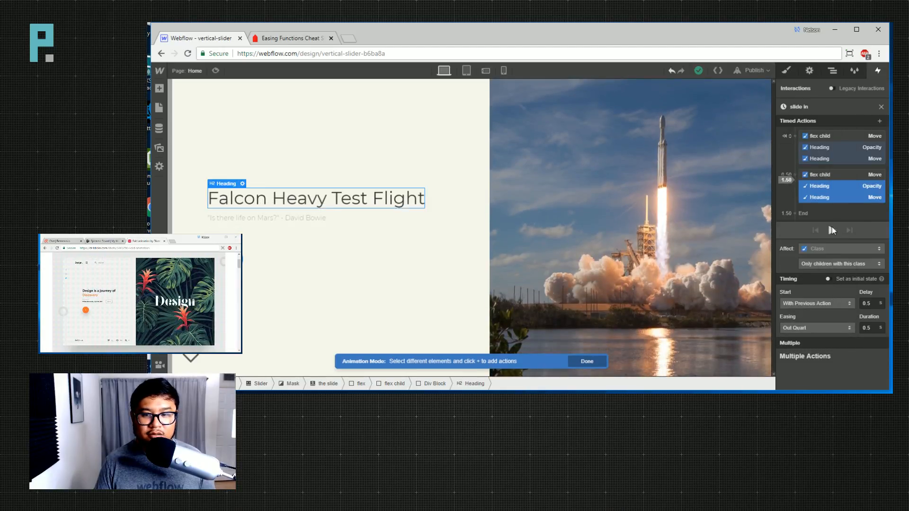
click(832, 230)
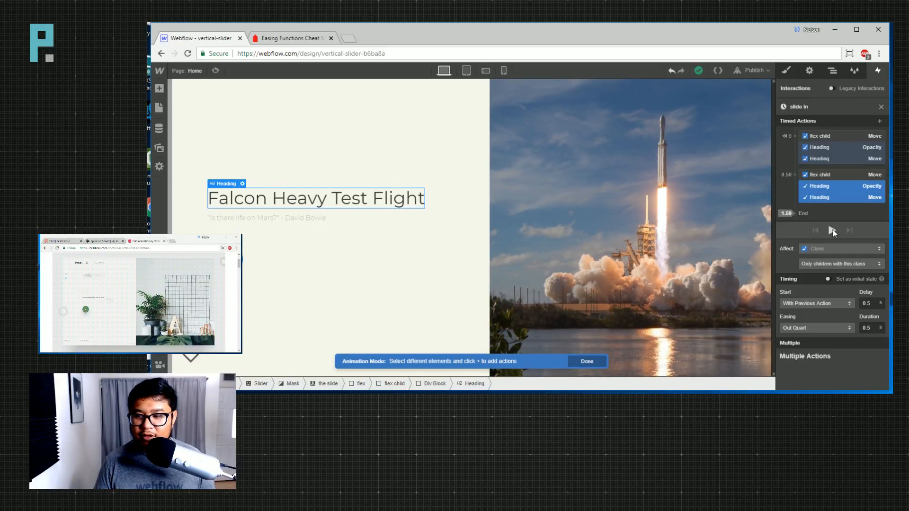
click(832, 230)
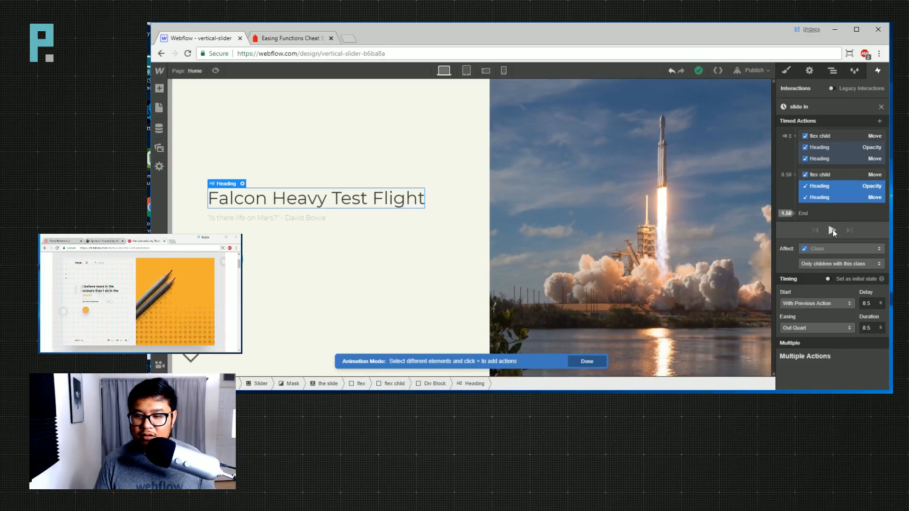
click(832, 230)
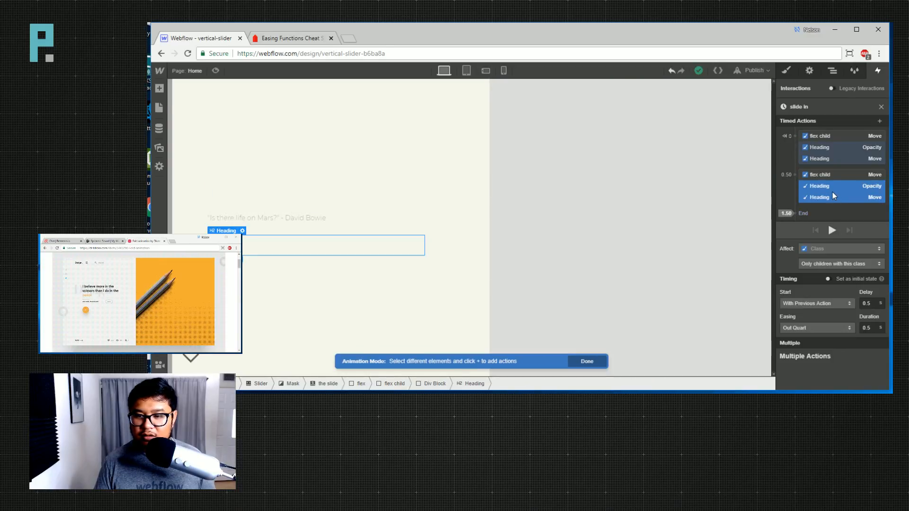
click(832, 230)
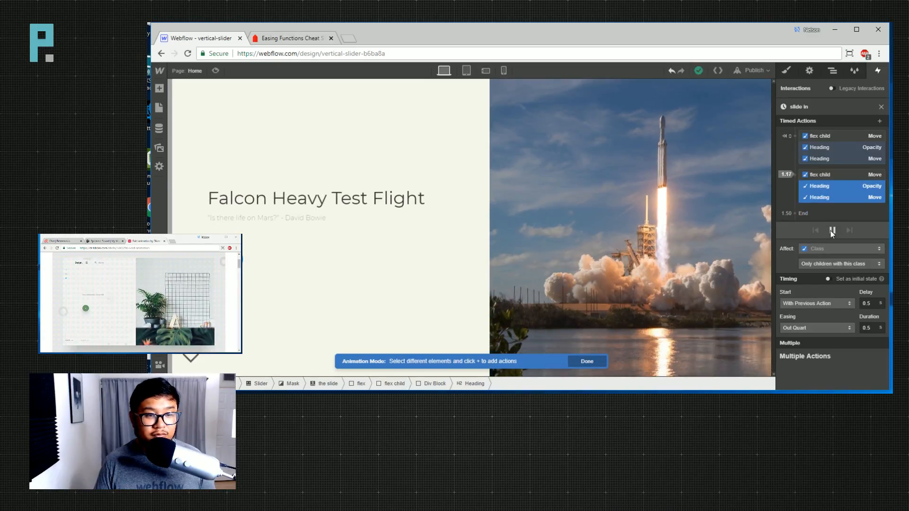
Add an initial-state Move action with a Y offset of 100 for the quote text block below the heading.
click(275, 218)
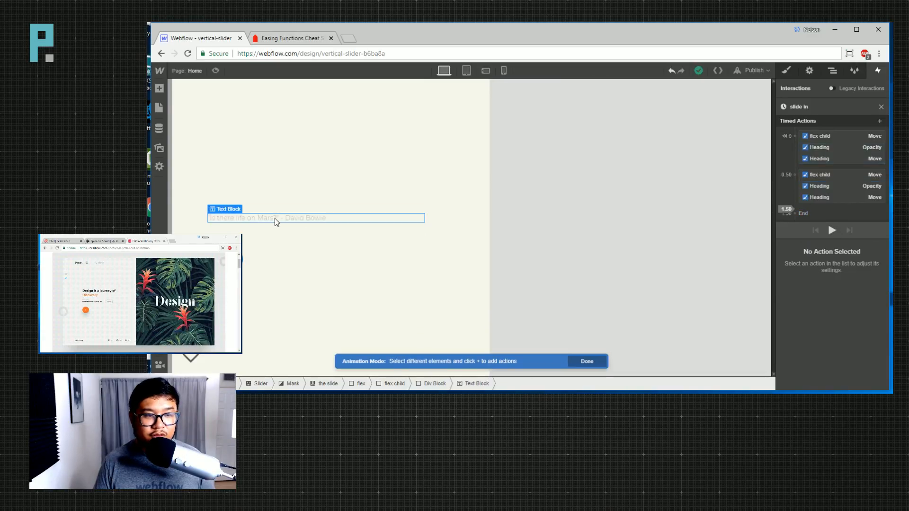
click(793, 136)
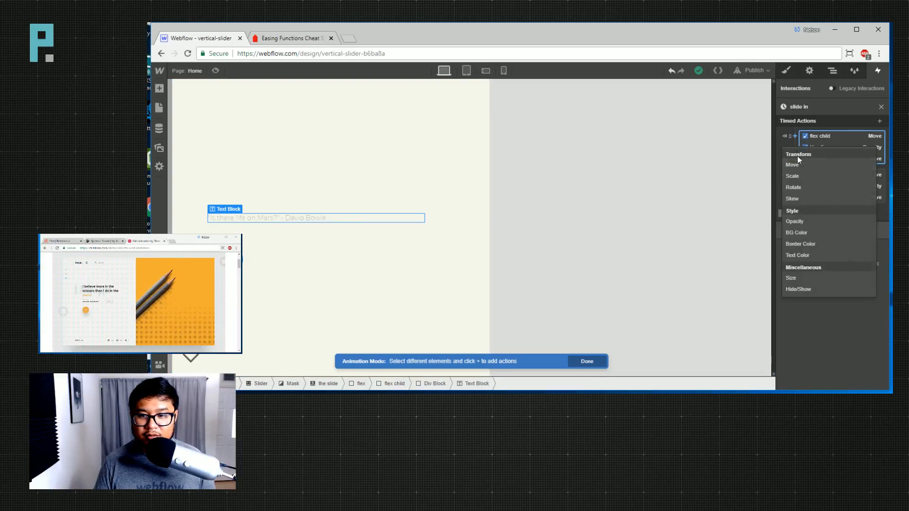
click(796, 163)
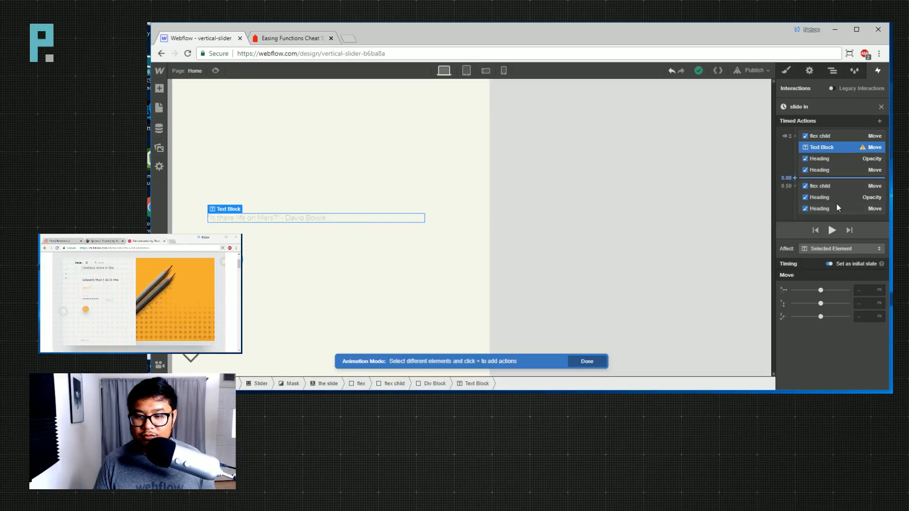
click(868, 304)
text(100)
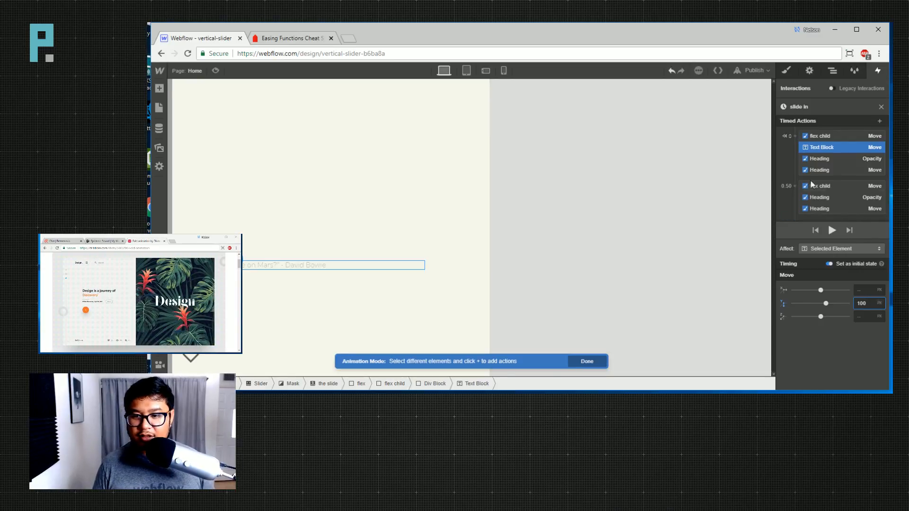
Make the text block's Move action affect Class, limited to only children with this class.
click(841, 248)
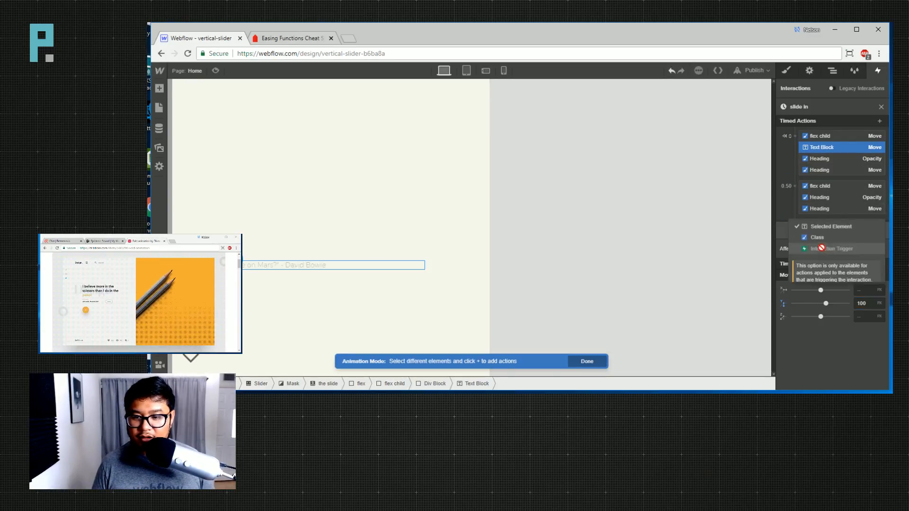
click(857, 263)
click(856, 263)
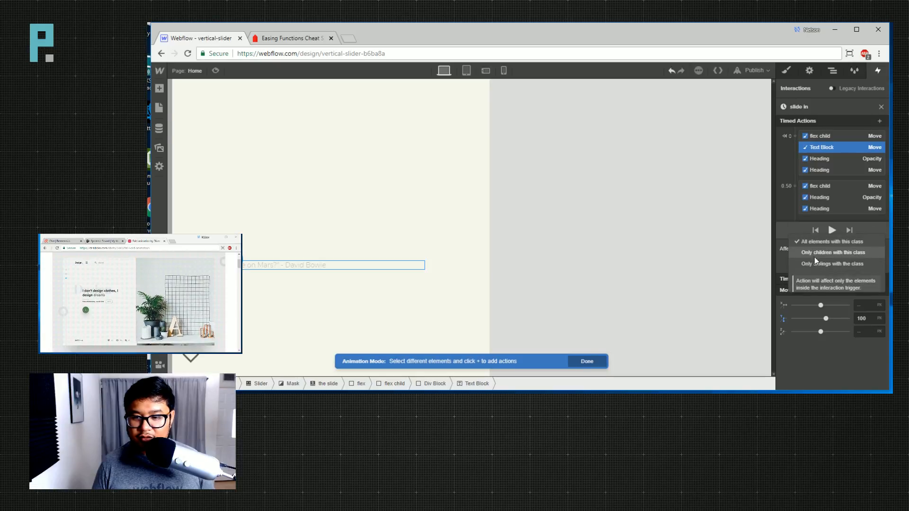
click(815, 257)
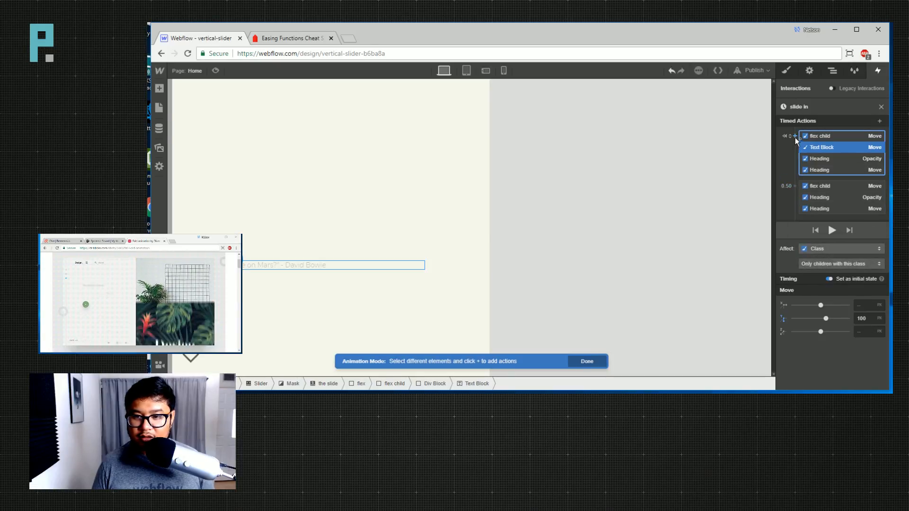
Add an initial-state Opacity action of 0% for the quote text block.
click(794, 137)
click(807, 222)
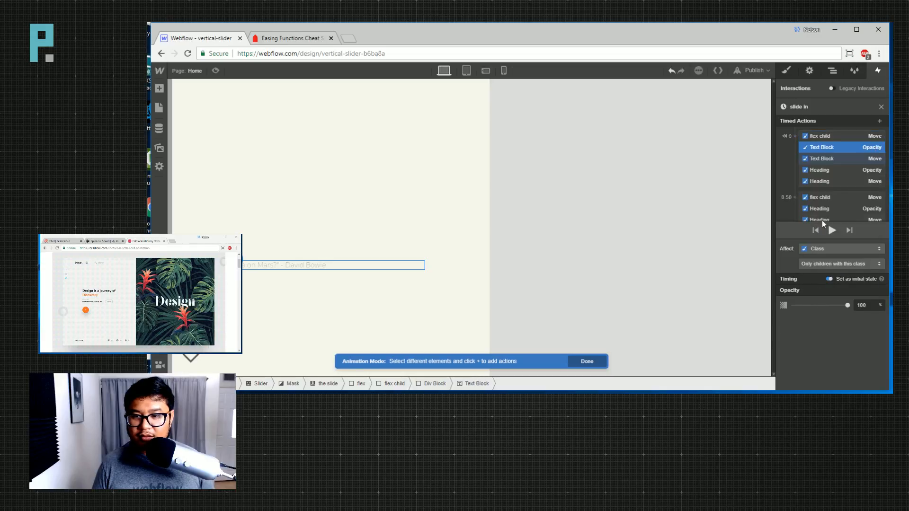
double_click(861, 304)
text(0)
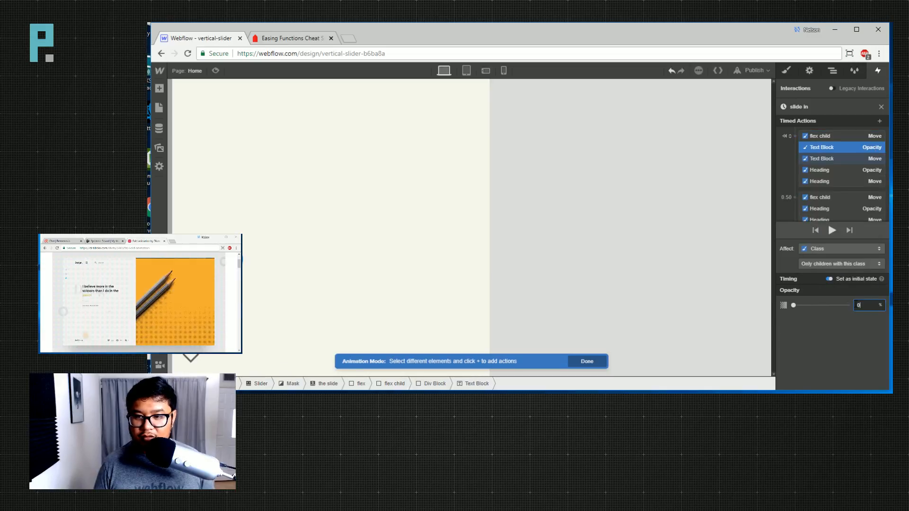
Add text block Move and Opacity actions alongside the 0.50 s flex child Move, with Y offset 0 and opacity 100%.
scroll(816, 185, down, 1)
click(794, 173)
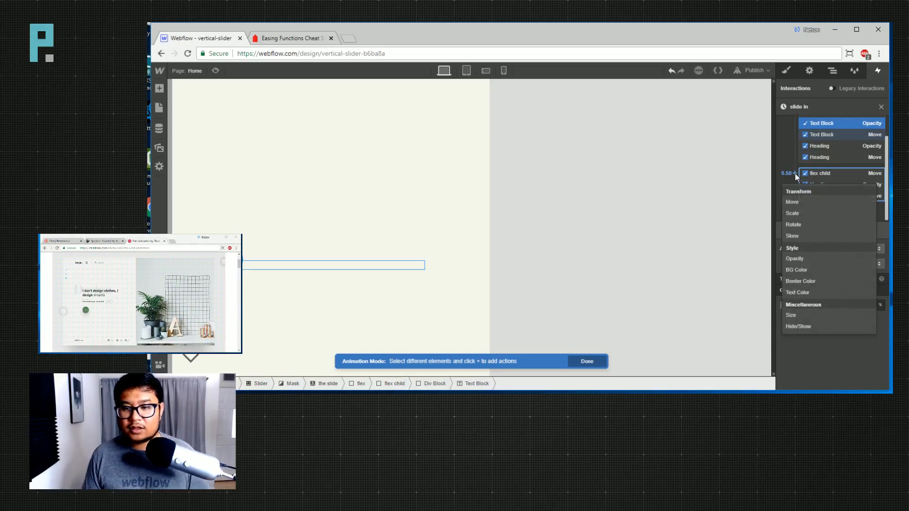
click(792, 202)
click(864, 366)
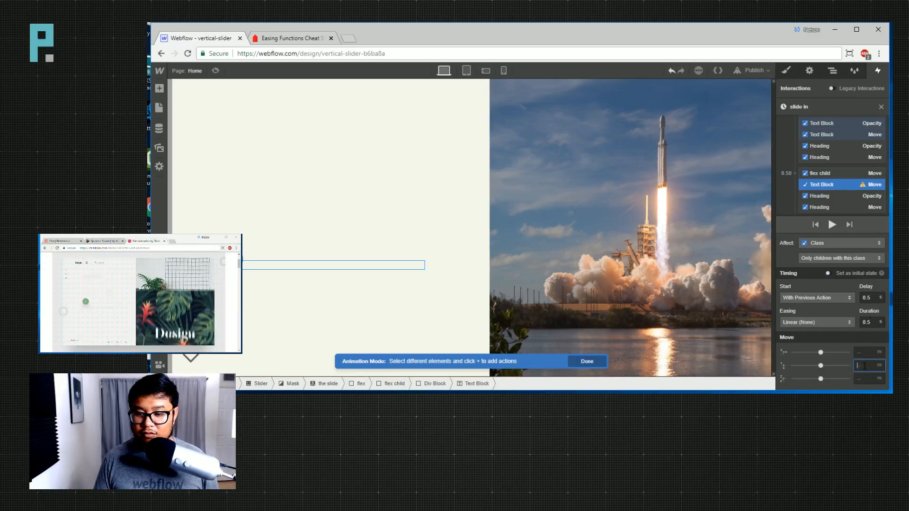
text(0)
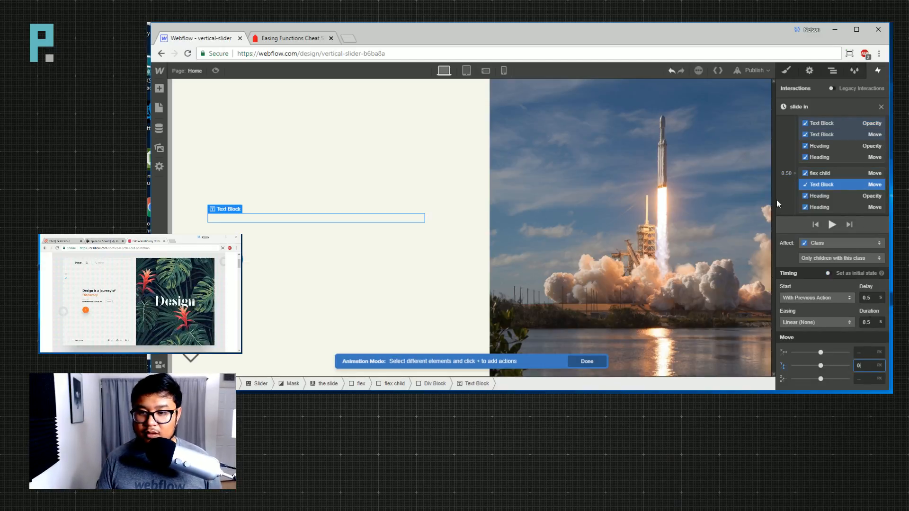
click(795, 174)
click(802, 259)
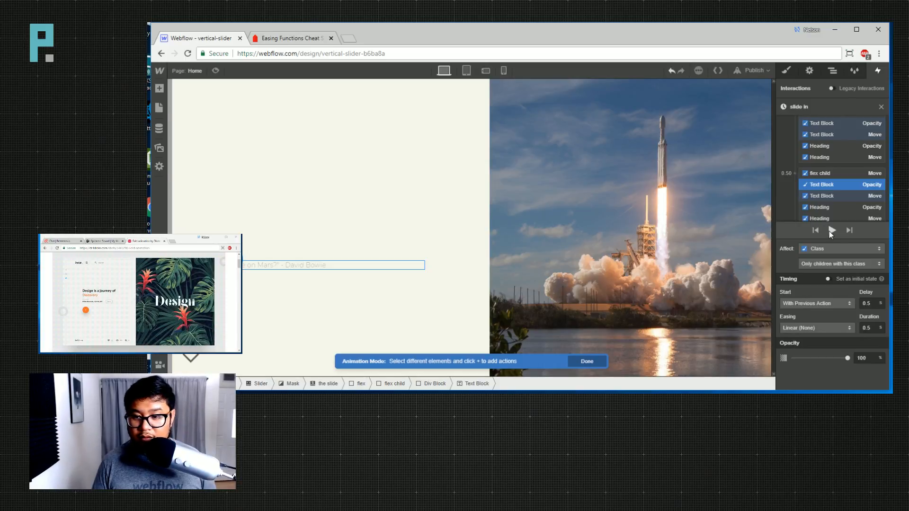
Set the delay of both non-initial text block actions, Opacity and Move, to 0.85 s.
shift+click(828, 196)
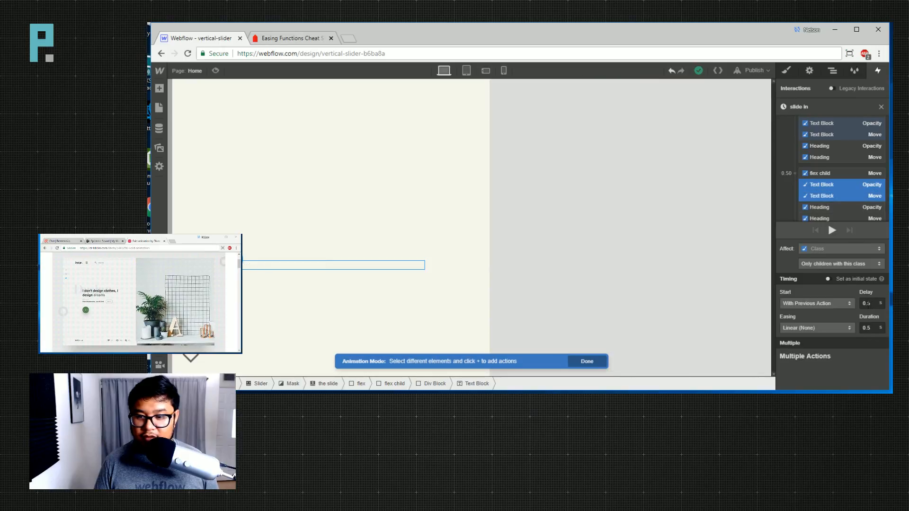
click(876, 304)
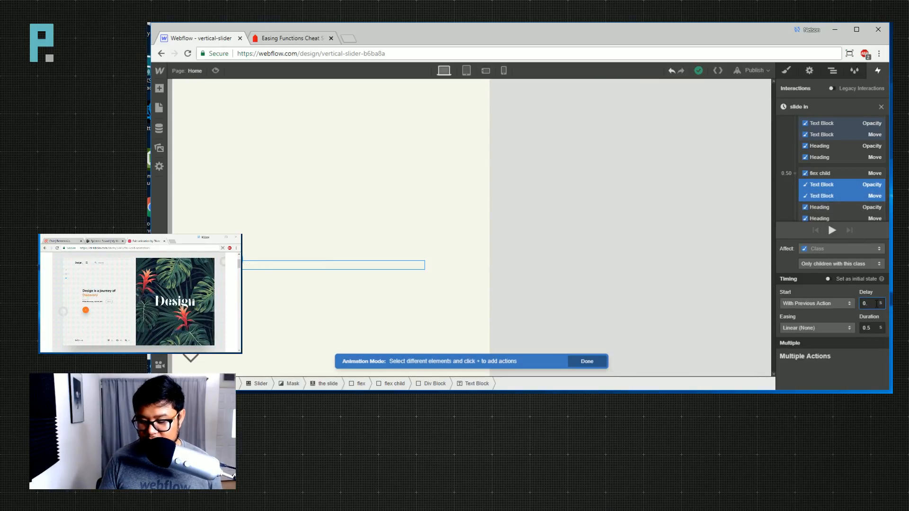
key(BackSpace)
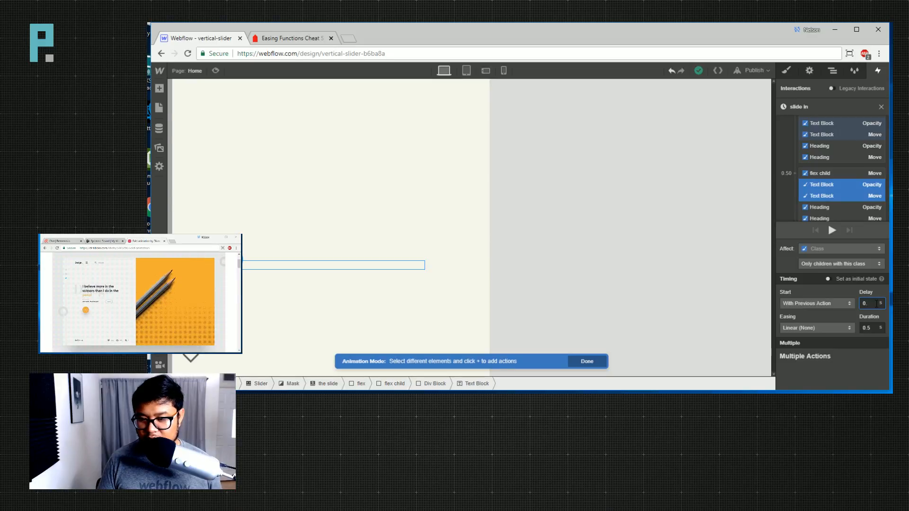
text(85)
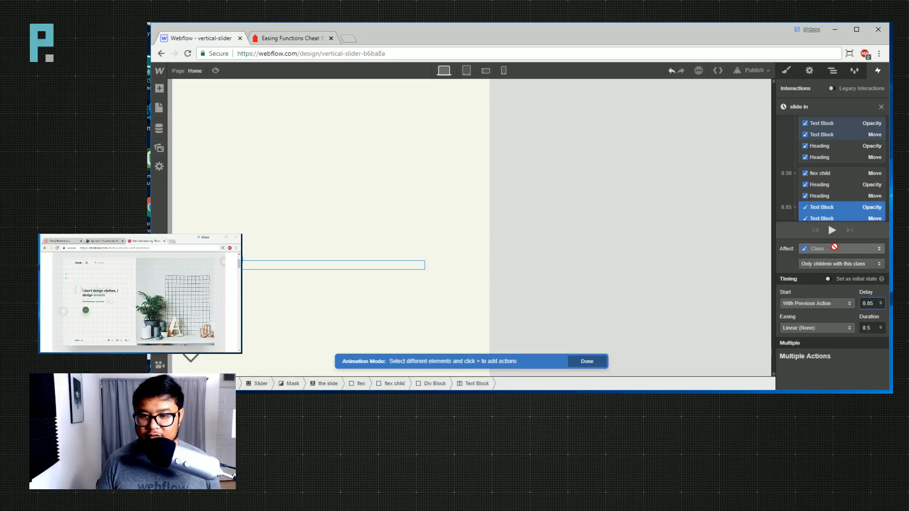
Play the "slide in" animation and preview the page to check the staggered heading and text block entrance.
click(831, 231)
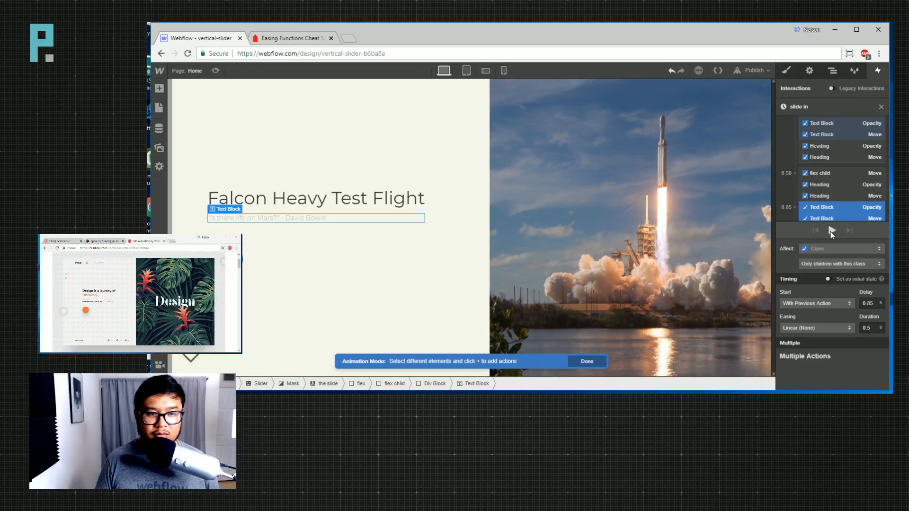
click(832, 231)
click(833, 230)
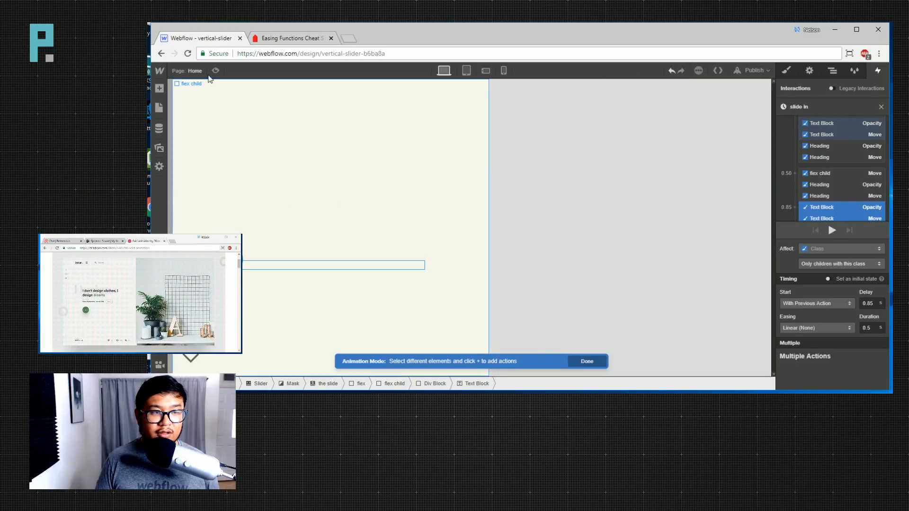
click(215, 71)
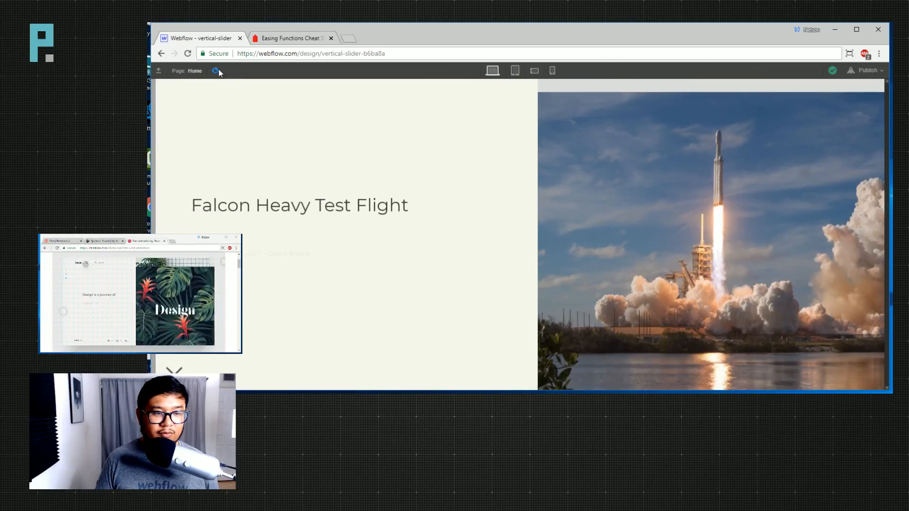
click(215, 71)
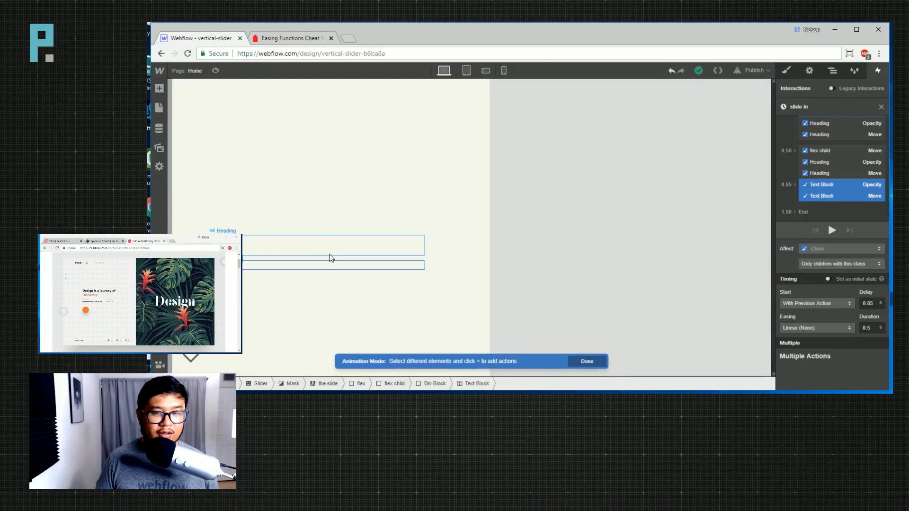
Set the easing of both 0.85 s text block actions, Opacity and Move, to Out Quart.
click(823, 329)
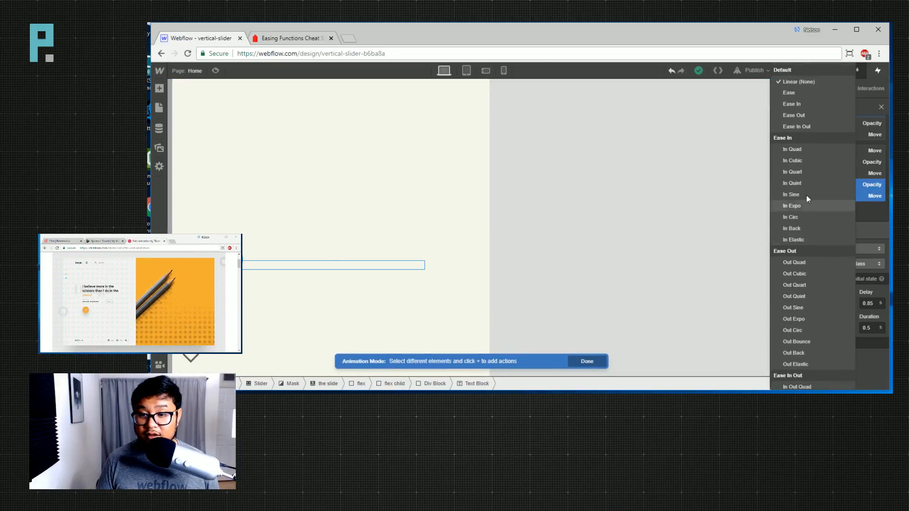
click(811, 285)
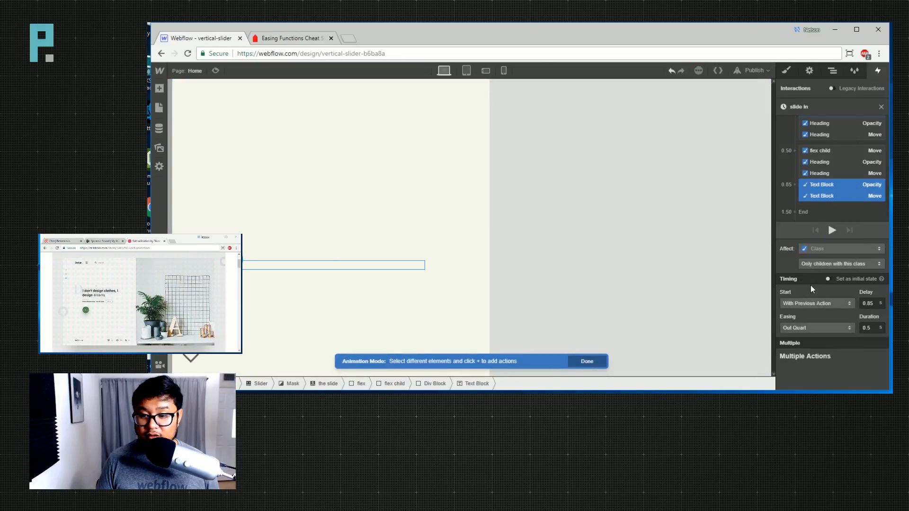
Set the delay of the Text Block's second opacity and move actions in the slide in animation to 0.6 s.
click(828, 167)
click(830, 157)
click(833, 184)
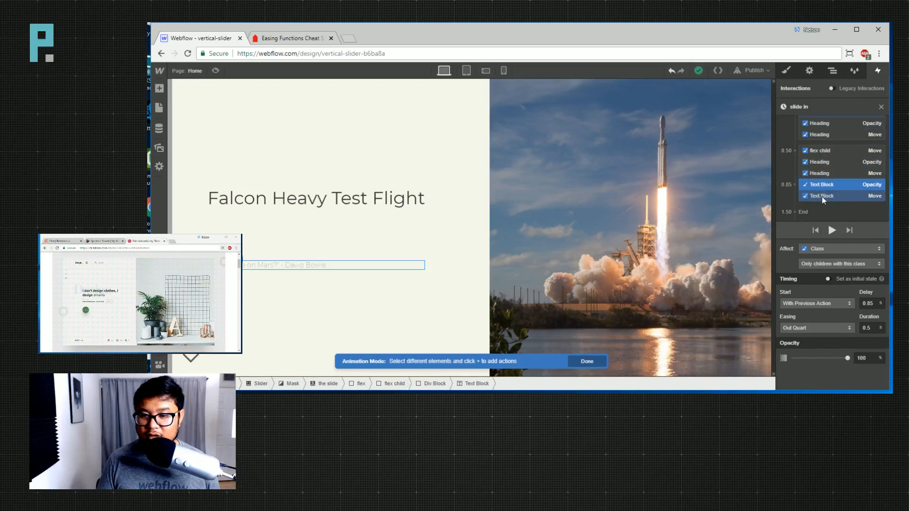
shift+click(822, 196)
double_click(870, 303)
text(6)
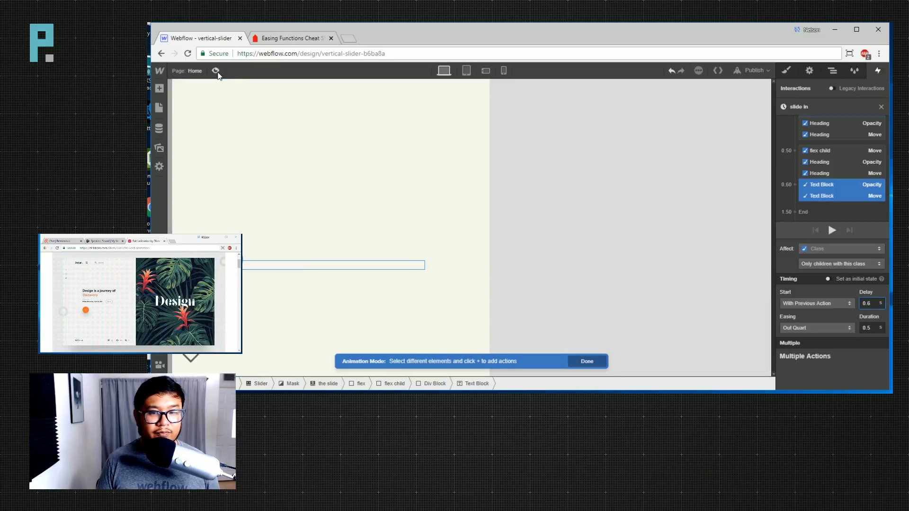
Preview the page several times to check the timing of the slide's heading and text animation.
click(217, 72)
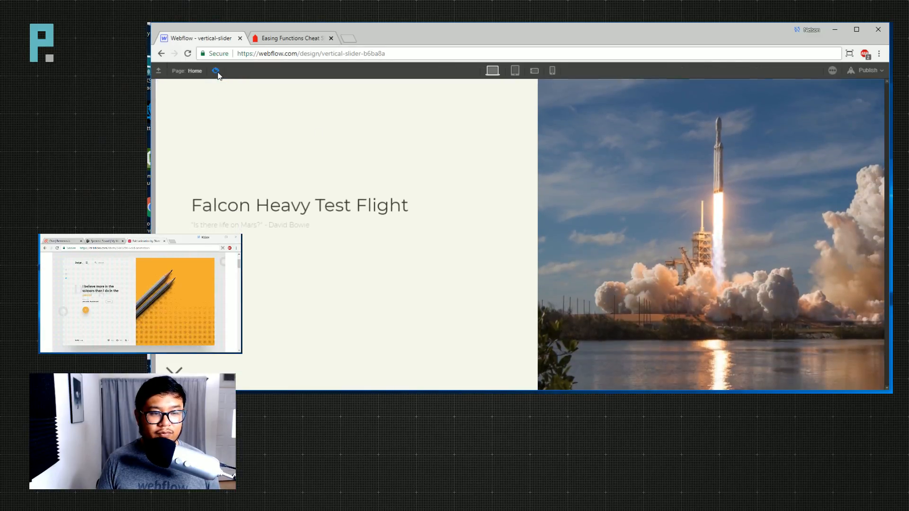
click(216, 71)
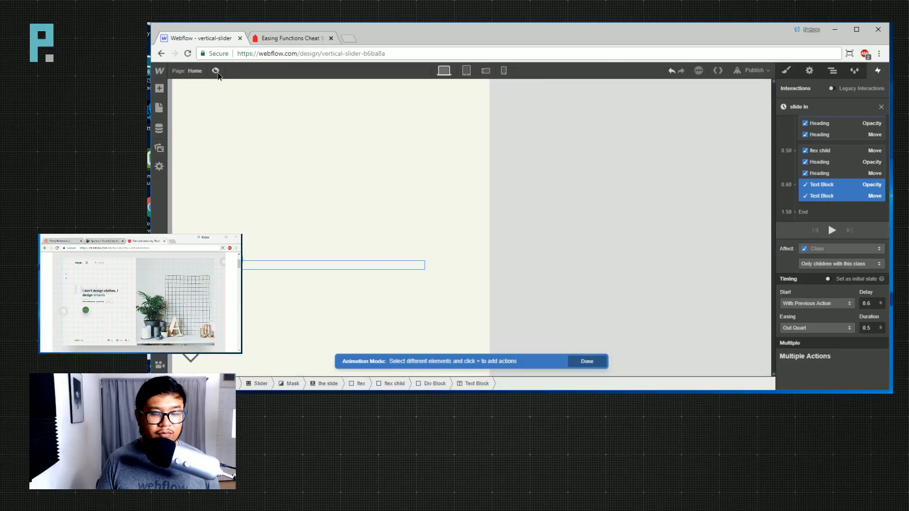
click(216, 71)
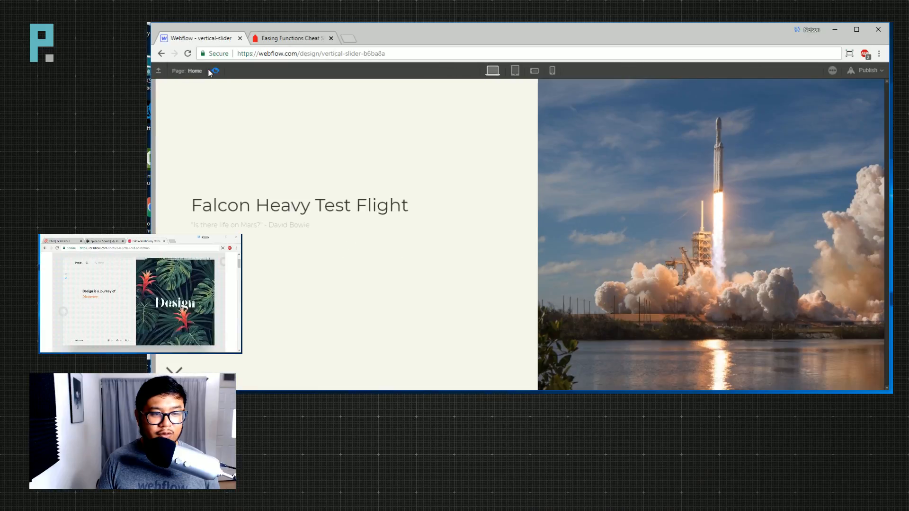
click(215, 72)
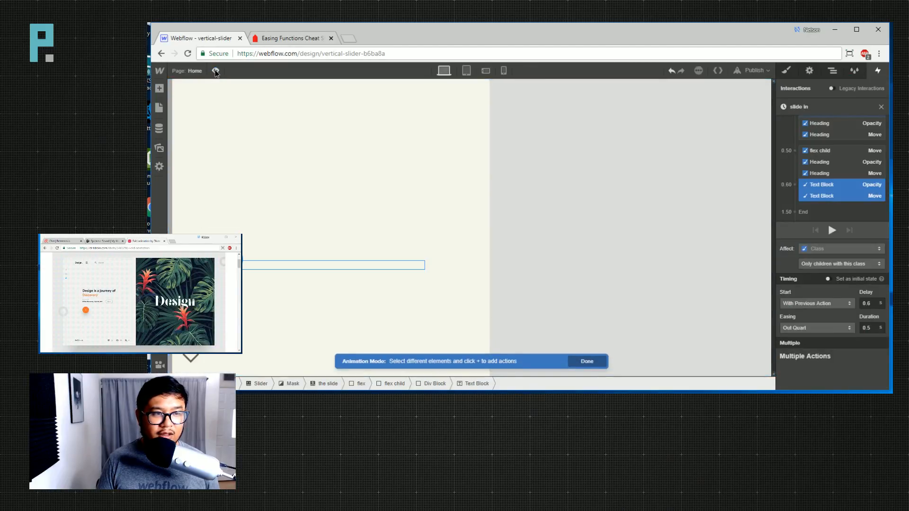
click(215, 72)
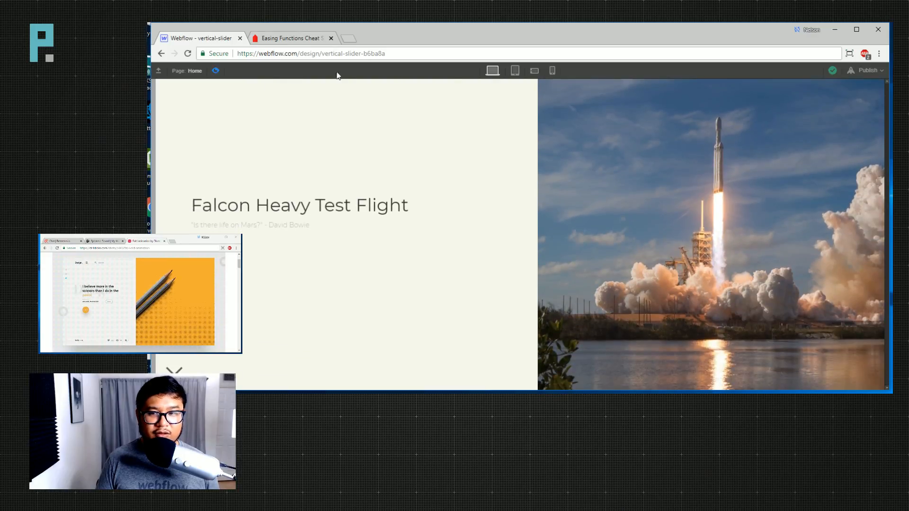
click(216, 71)
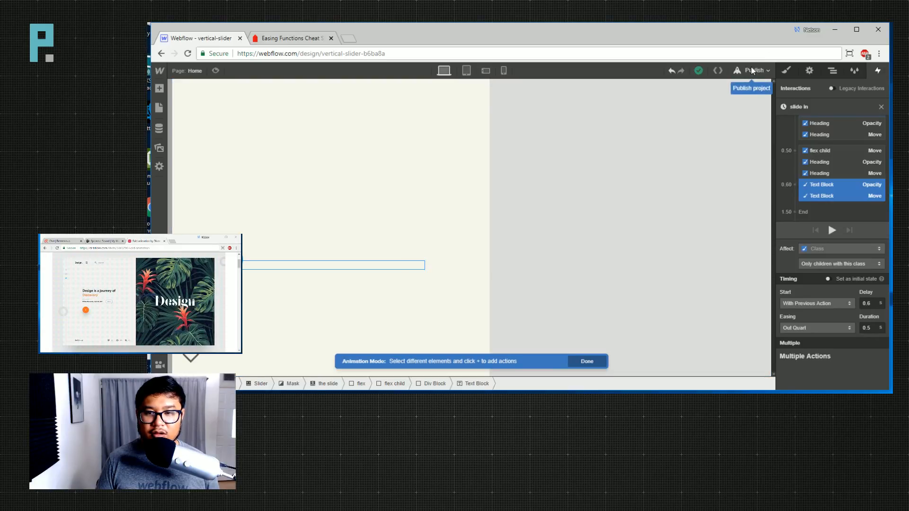
Finish editing the animation, publish the project to its webflow.io subdomain, and take the live site's address to the chat page.
click(586, 361)
click(753, 71)
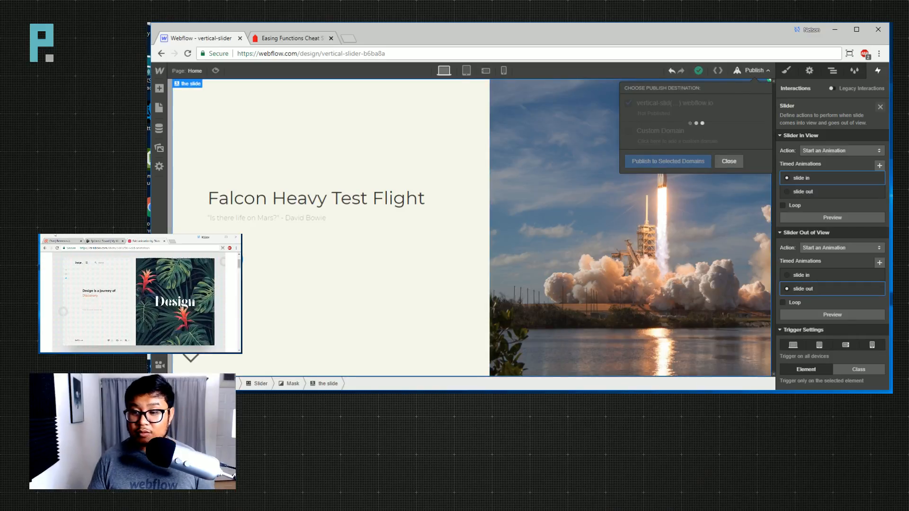
click(718, 104)
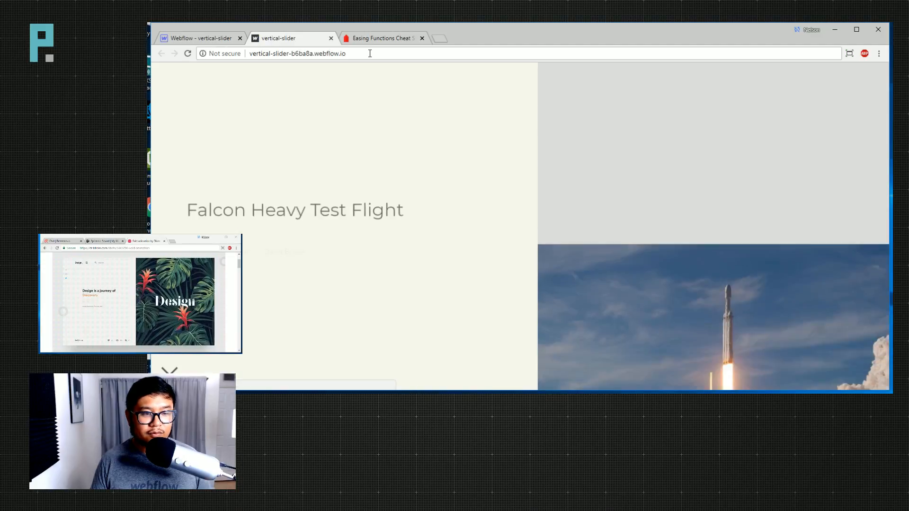
click(370, 53)
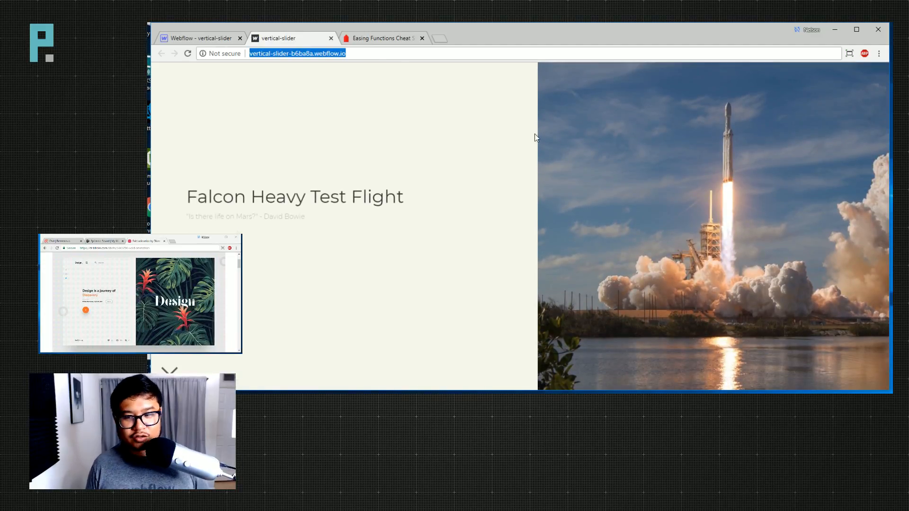
click(70, 242)
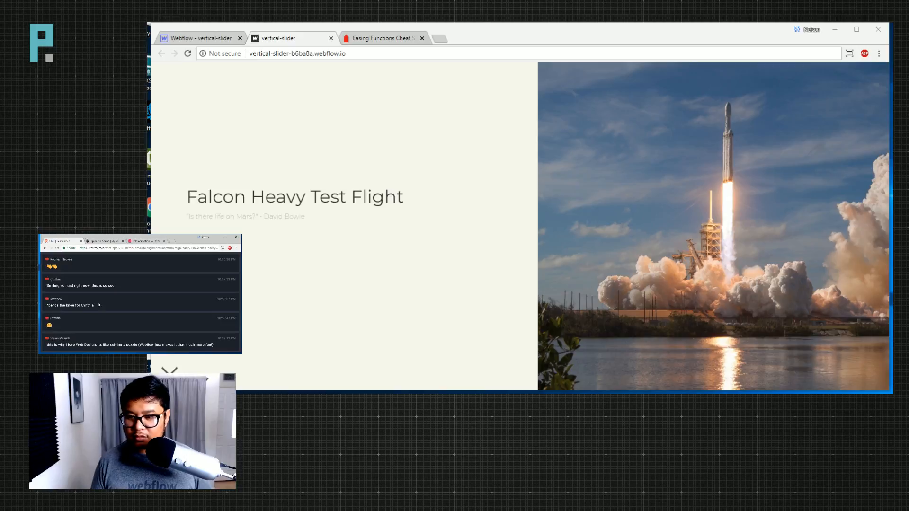
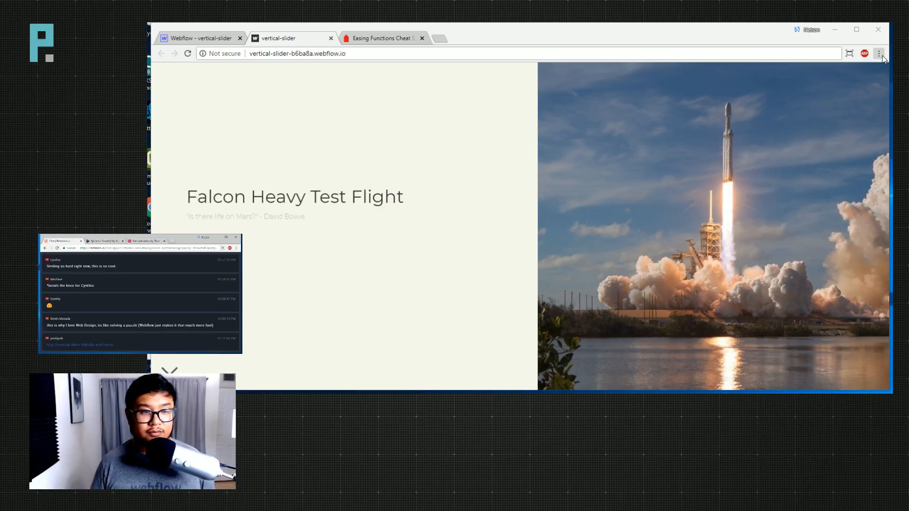
Return to the Webflow designer and reopen the slide in animation from the first slide's slider trigger.
click(222, 38)
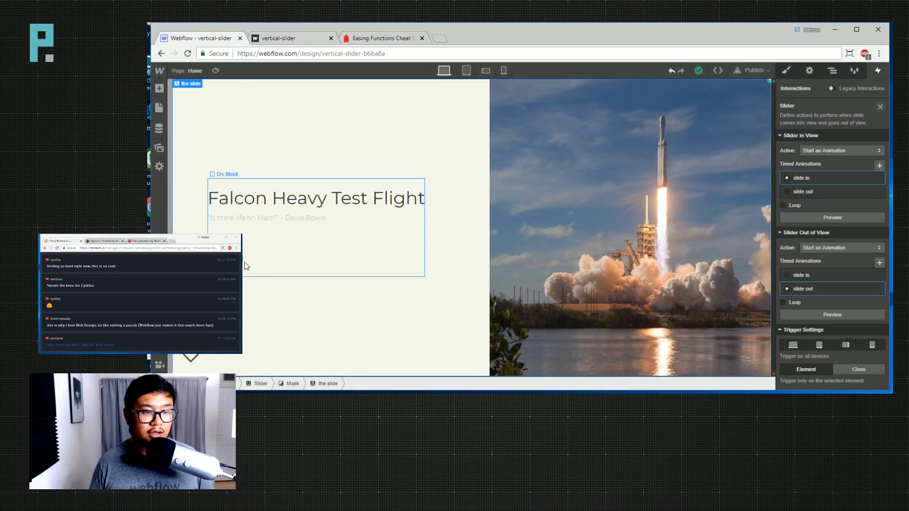
click(229, 260)
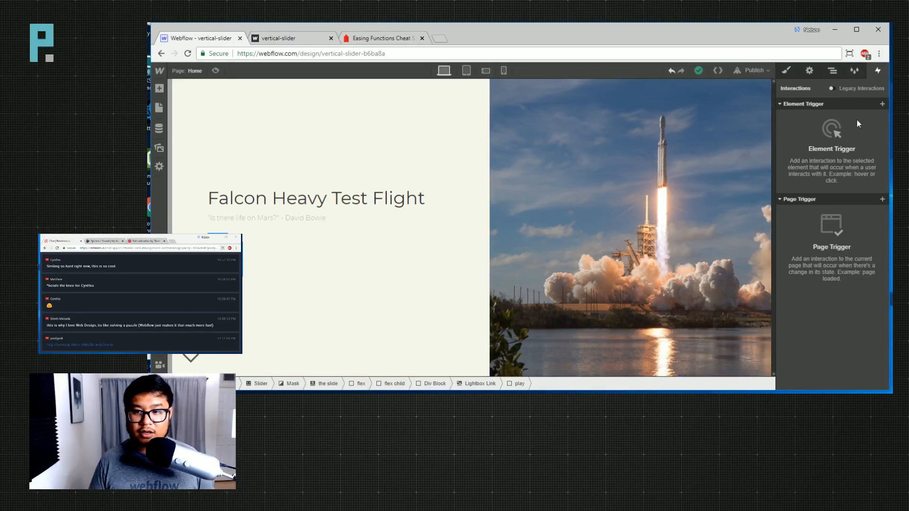
click(832, 71)
click(847, 150)
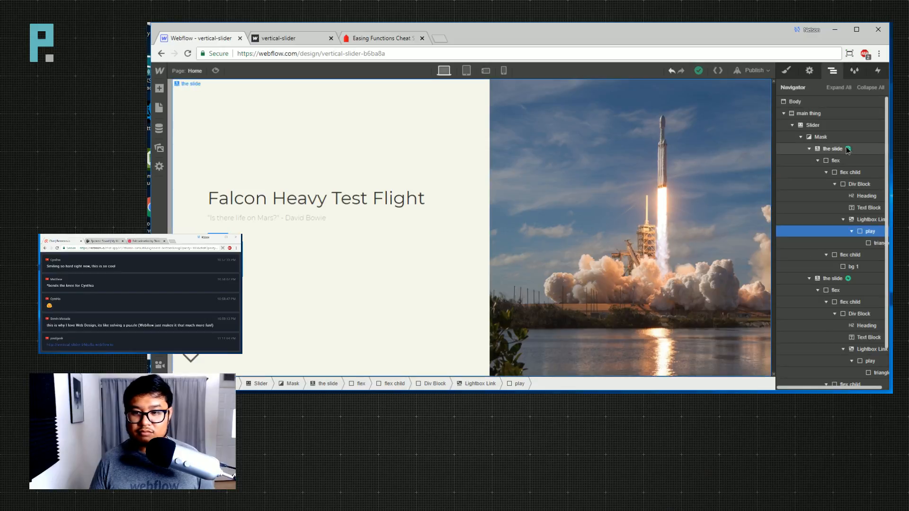
click(877, 70)
click(807, 118)
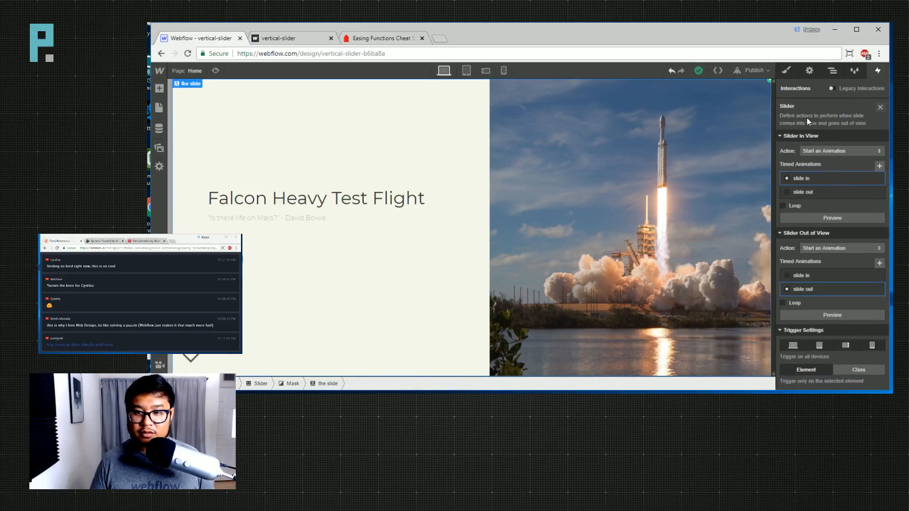
click(806, 178)
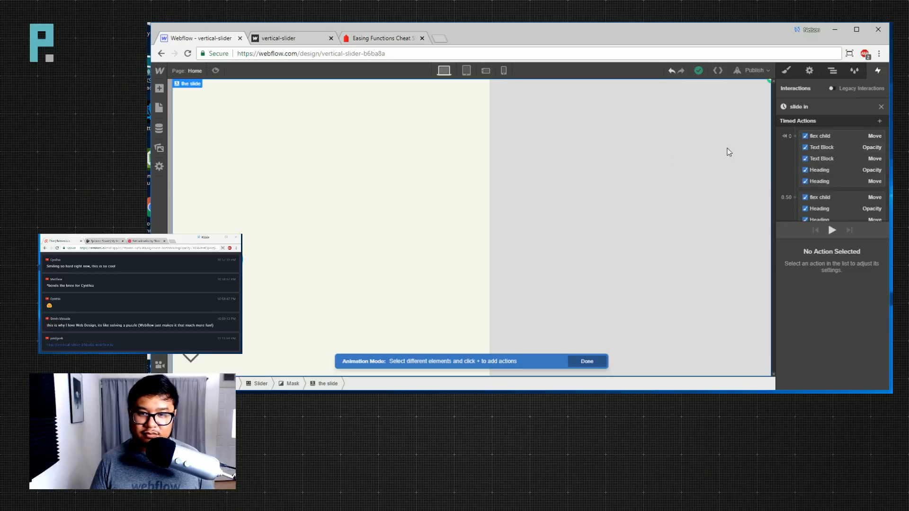
Add an initial-state Move action for the Lightbox Link to the slide in animation, with a vertical offset of 100.
click(828, 220)
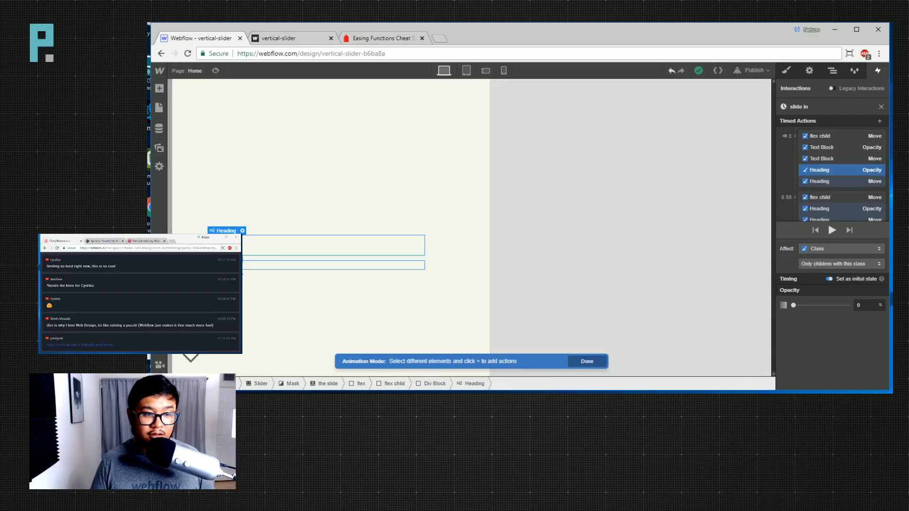
click(826, 158)
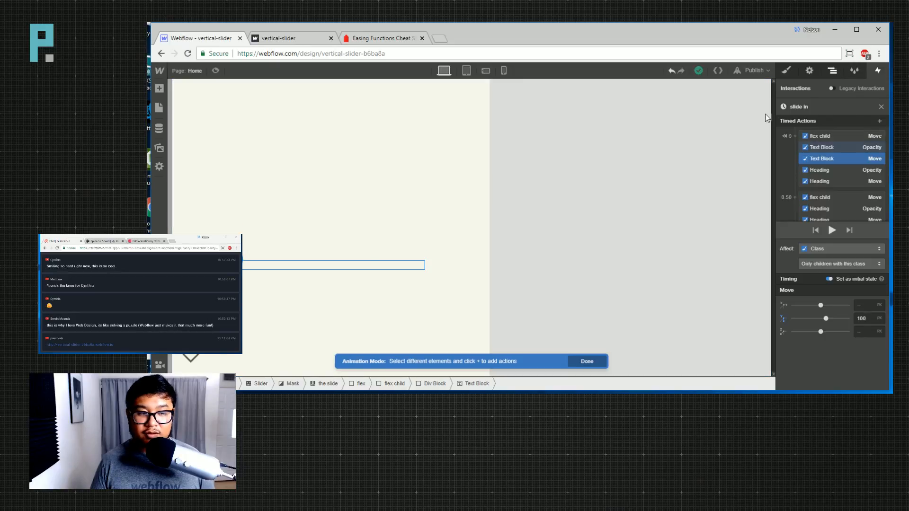
click(226, 261)
click(463, 384)
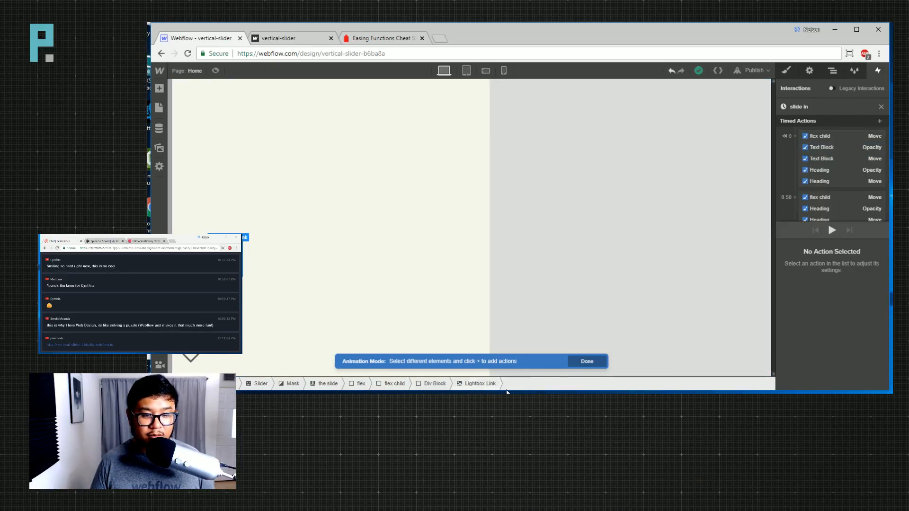
click(795, 136)
click(808, 166)
click(869, 303)
text(100)
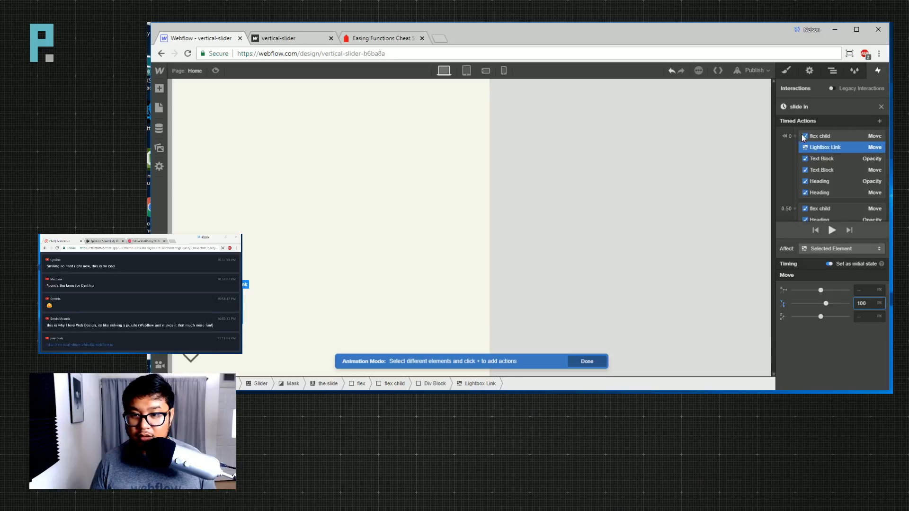
Make the Lightbox Link move affect only children with this class, and add an initial-state Opacity action of 0%.
click(815, 248)
click(817, 240)
click(831, 264)
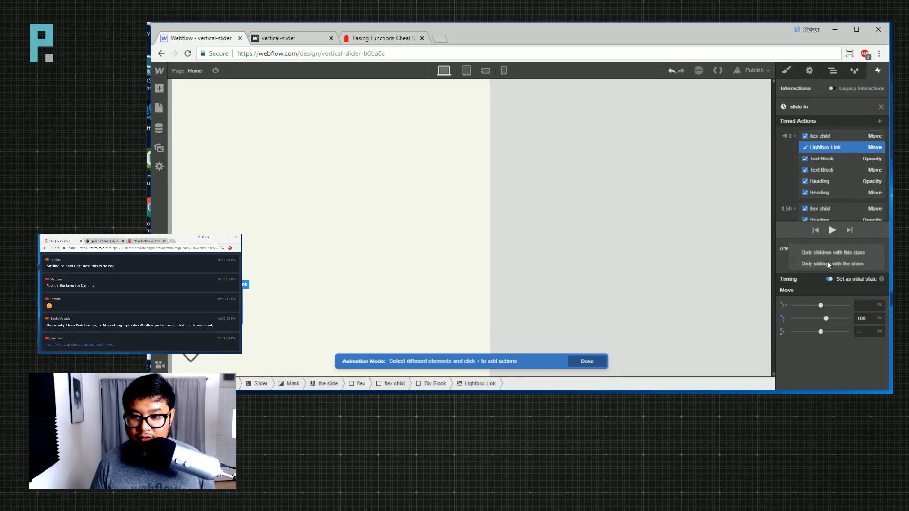
click(825, 253)
click(795, 136)
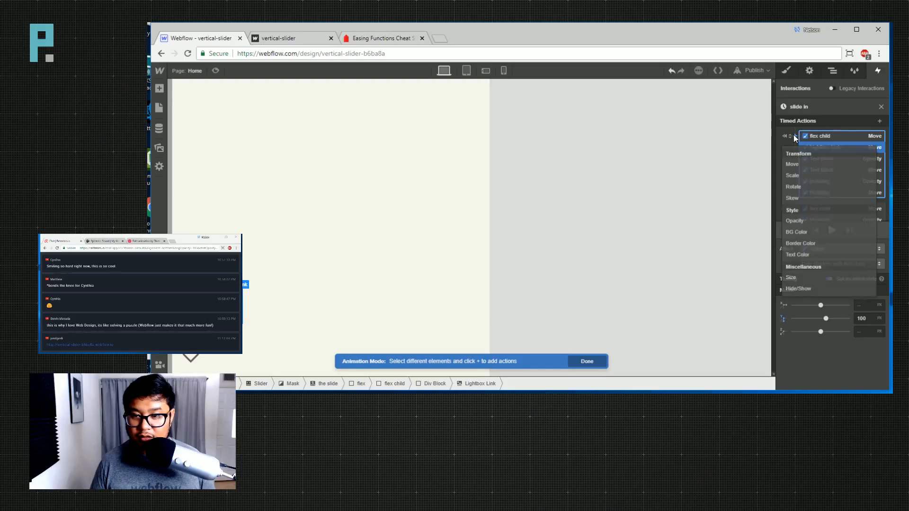
click(799, 222)
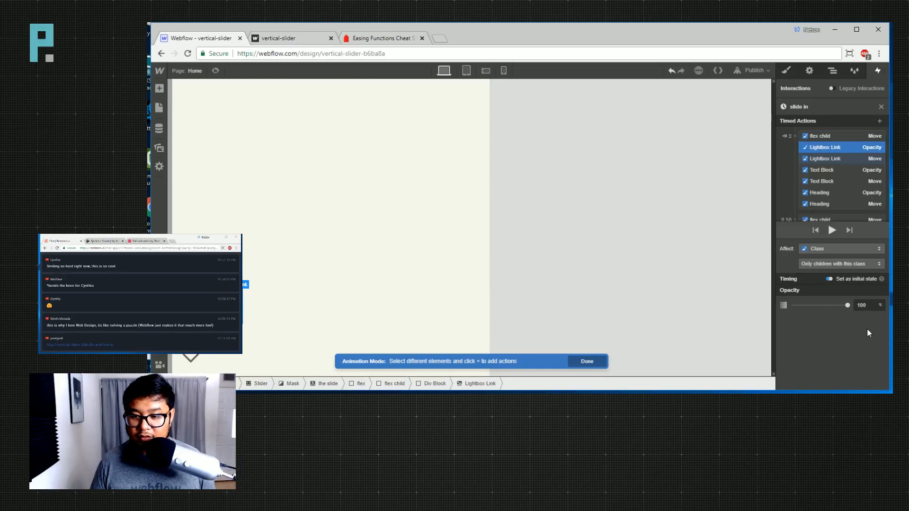
Add Lightbox Link actions at the 0.60 s mark: a Move with vertical offset 0 and an Opacity of 100%.
scroll(827, 182, down, 2)
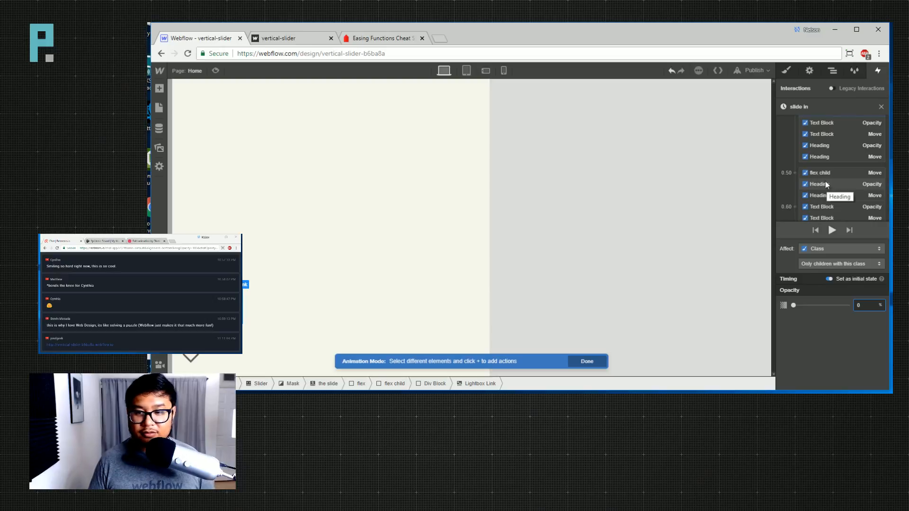
scroll(826, 180, down, 1)
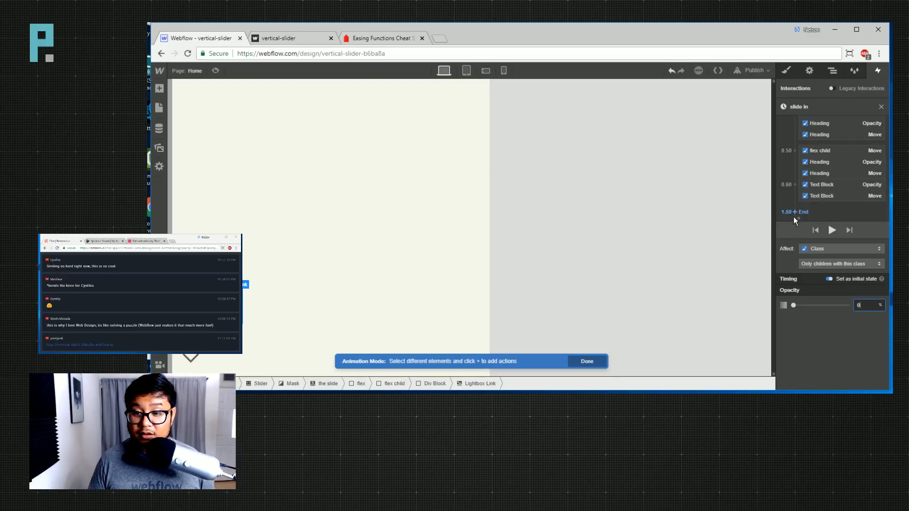
click(795, 185)
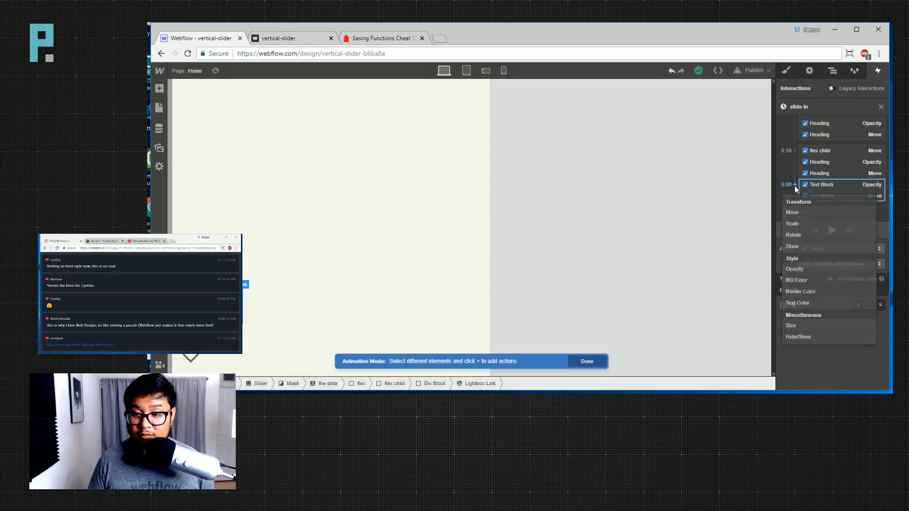
click(800, 213)
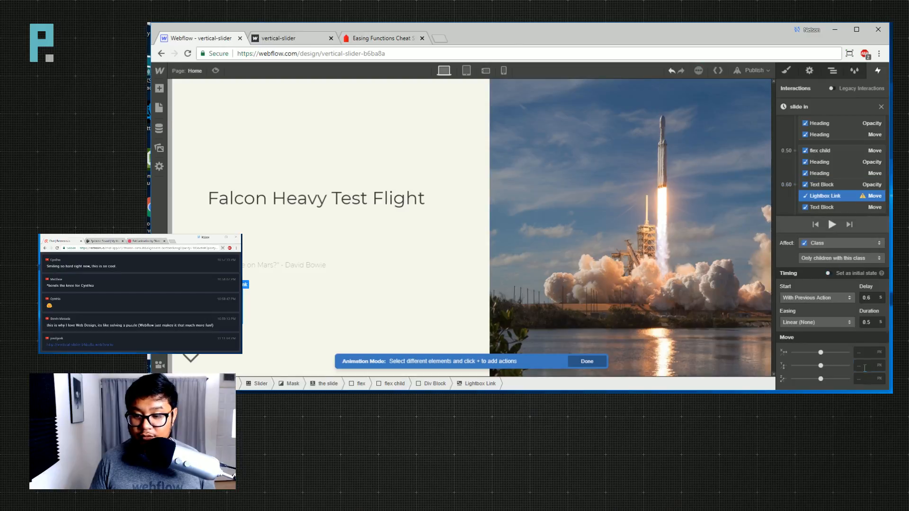
text(0)
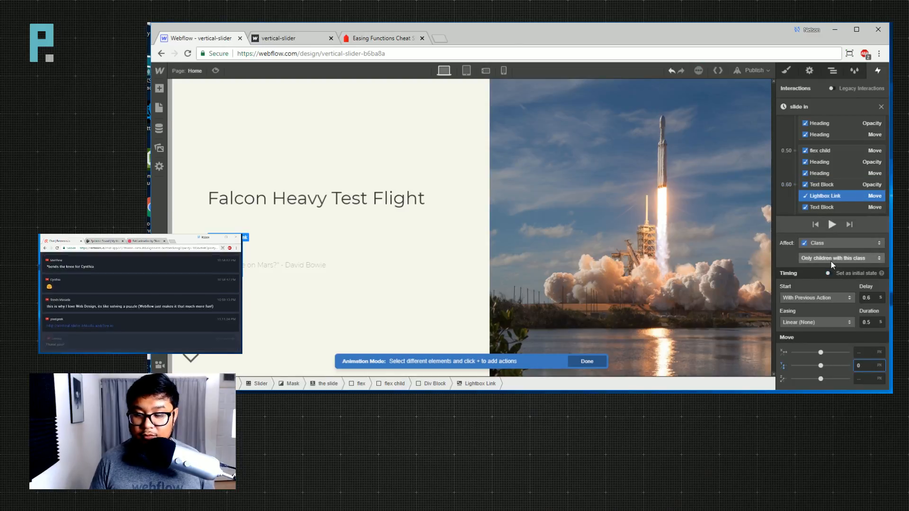
click(795, 185)
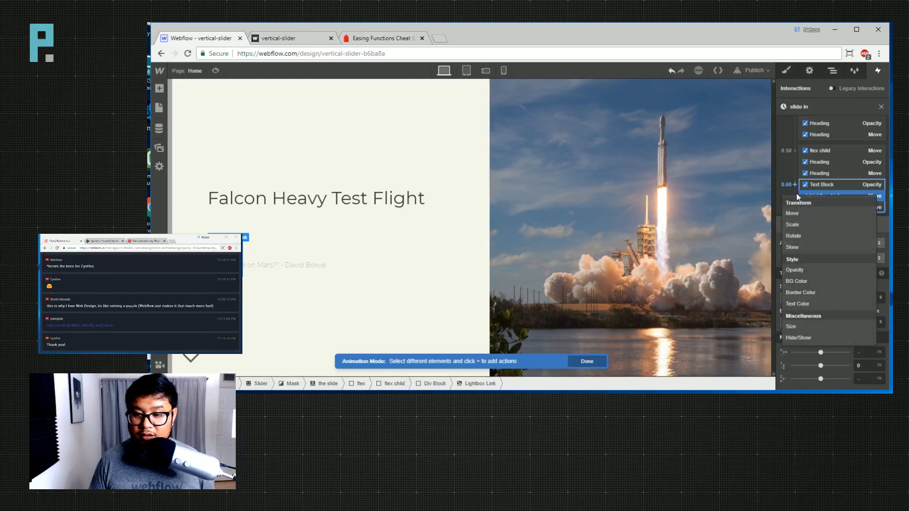
click(809, 267)
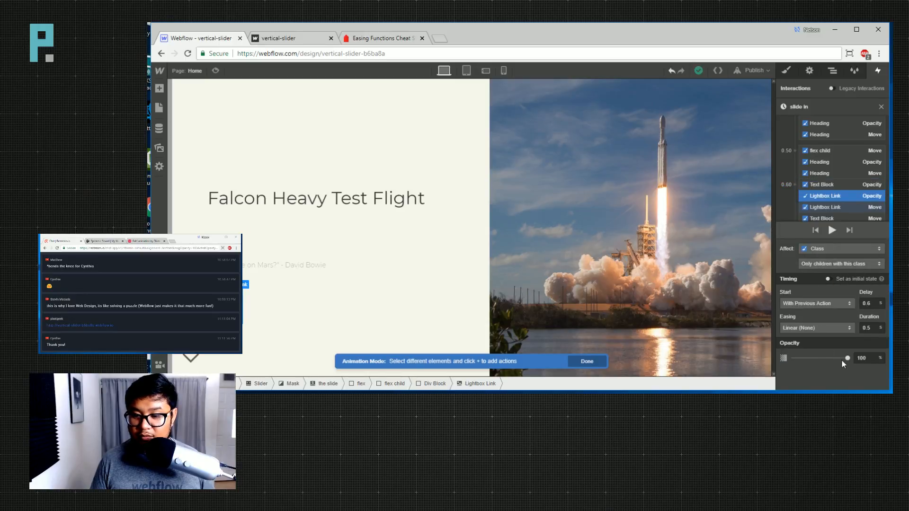
Set the easing of the Lightbox Link's 0.60 s opacity and move actions to Out Quart.
shift+click(825, 208)
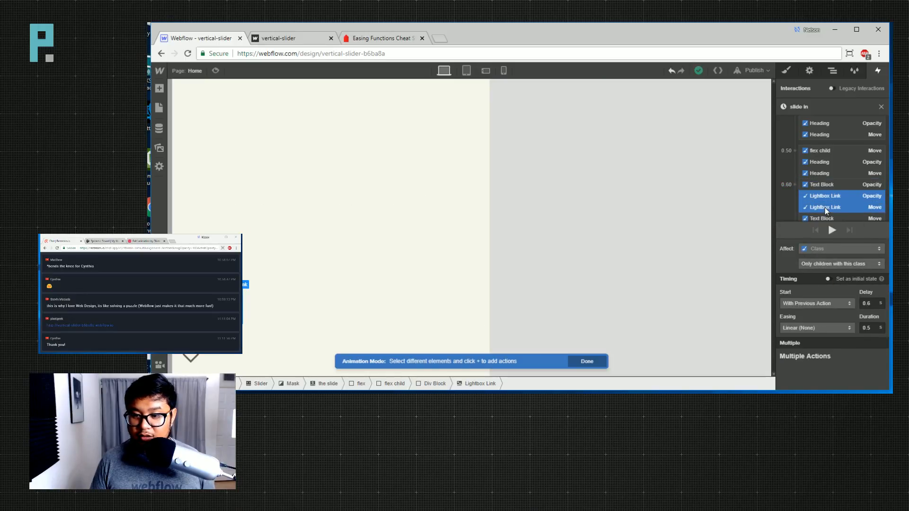
click(831, 327)
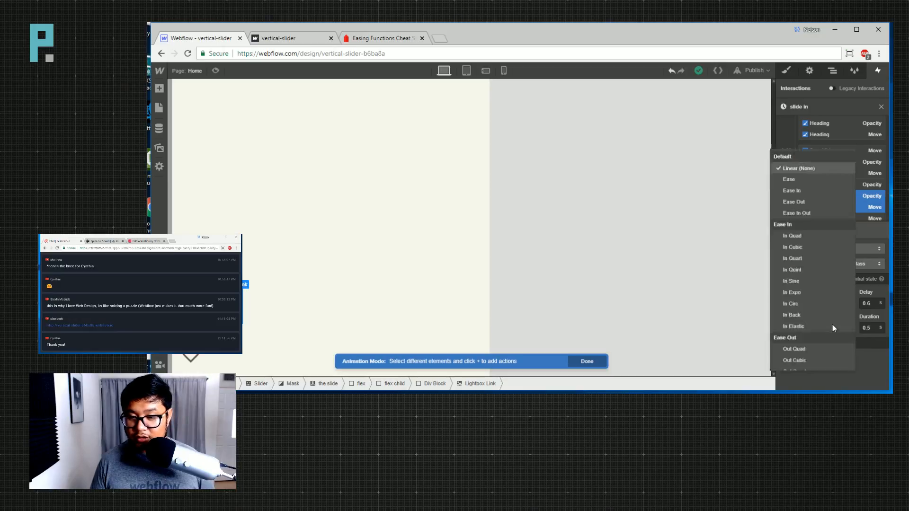
click(824, 286)
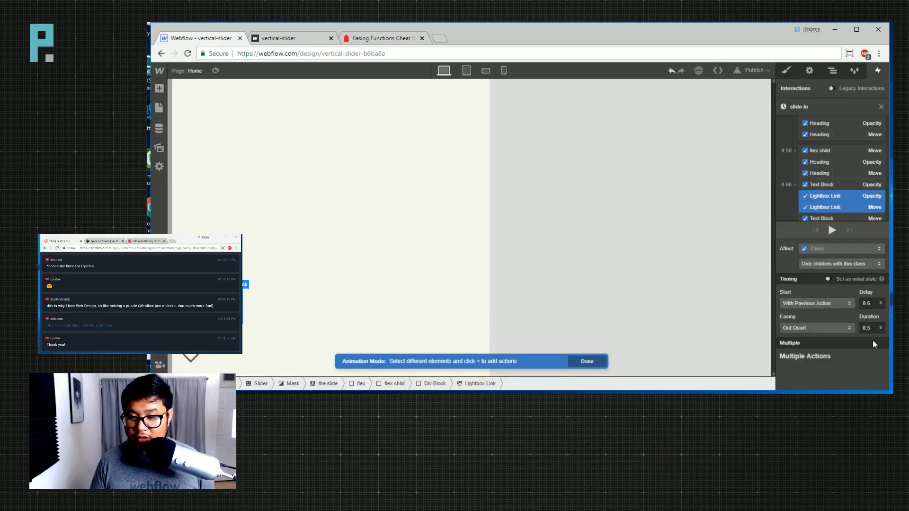
Set the delay of the Lightbox Link's final opacity and move actions to 0.7 s and preview the slider.
click(873, 303)
key(BackSpace)
text(7)
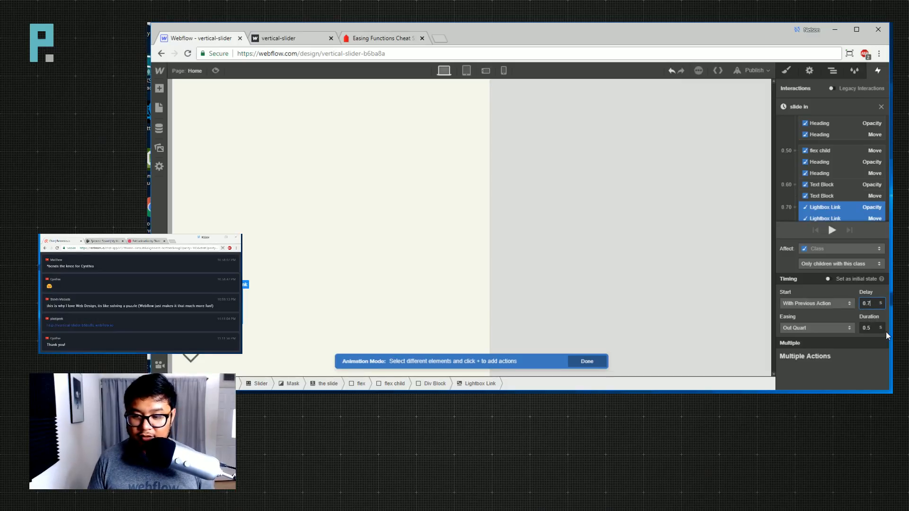
click(215, 71)
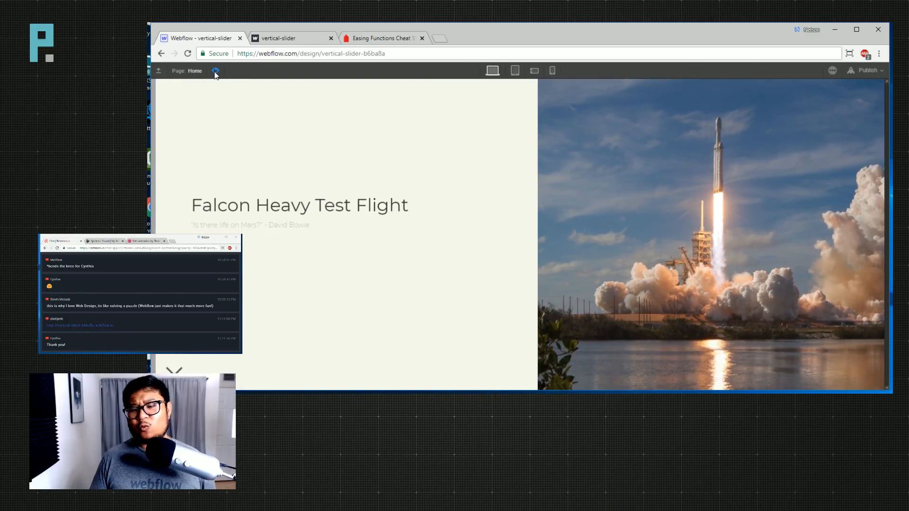
click(216, 71)
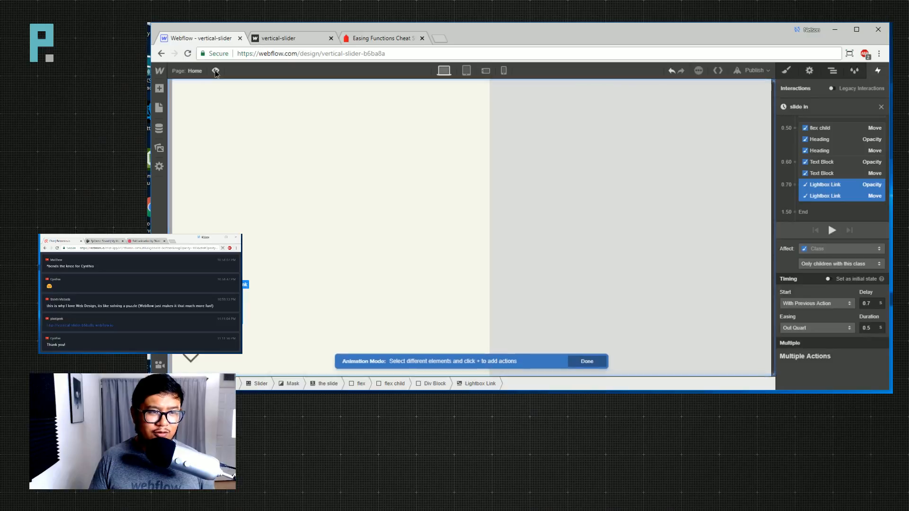
click(215, 72)
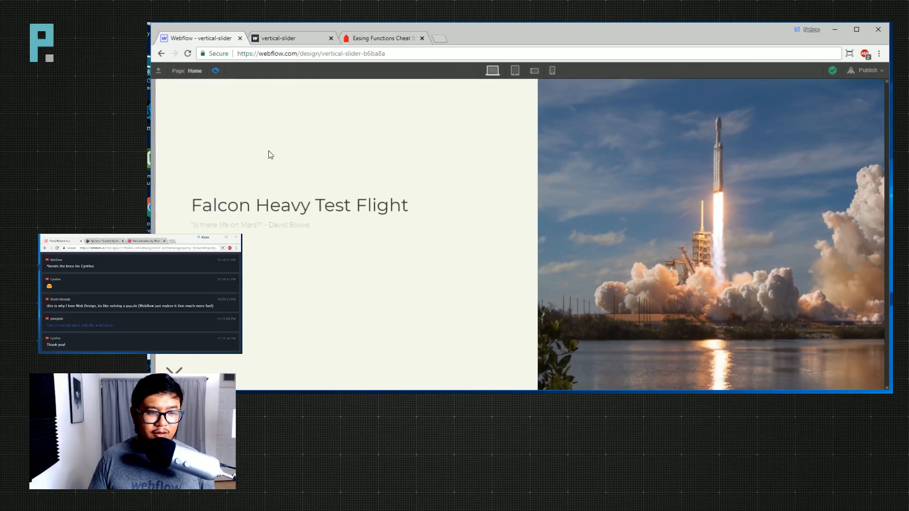
key(ctrl+shift+p)
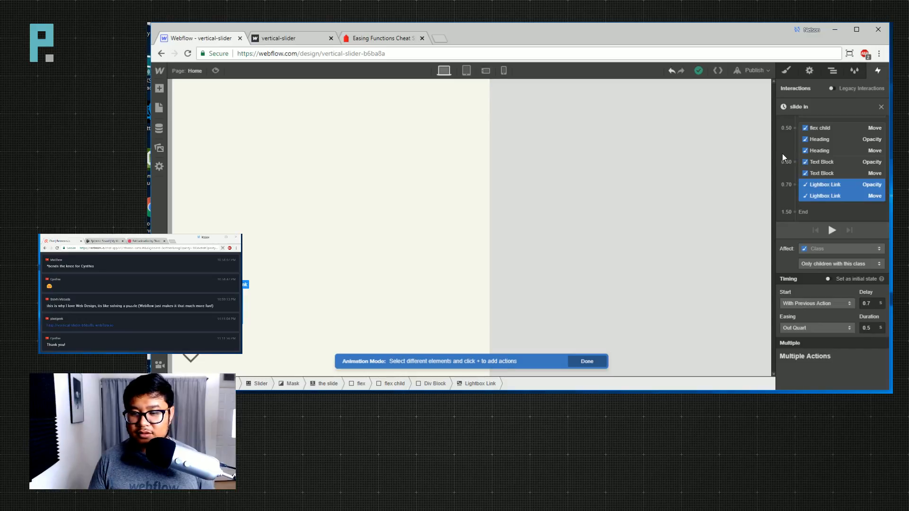
Open the slide out animation and compare its first flex child move with the reference animation, previewing the slider.
click(881, 107)
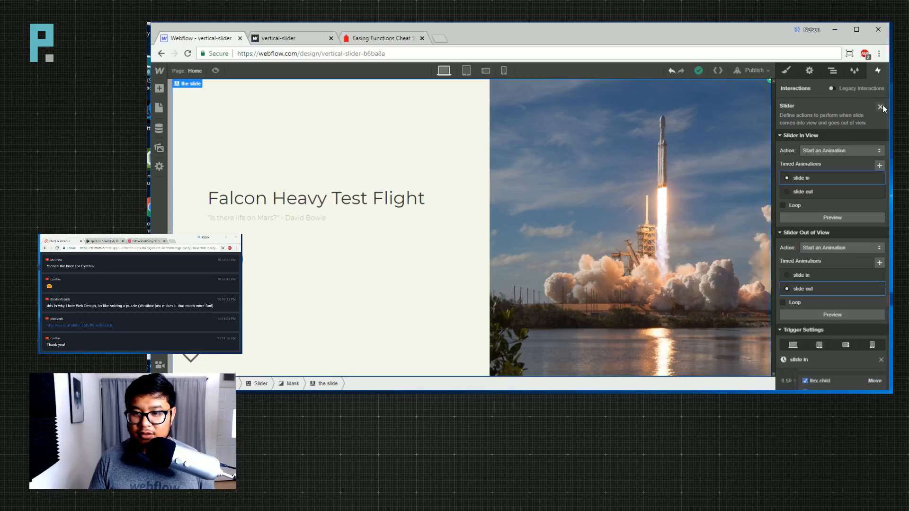
click(811, 286)
click(139, 241)
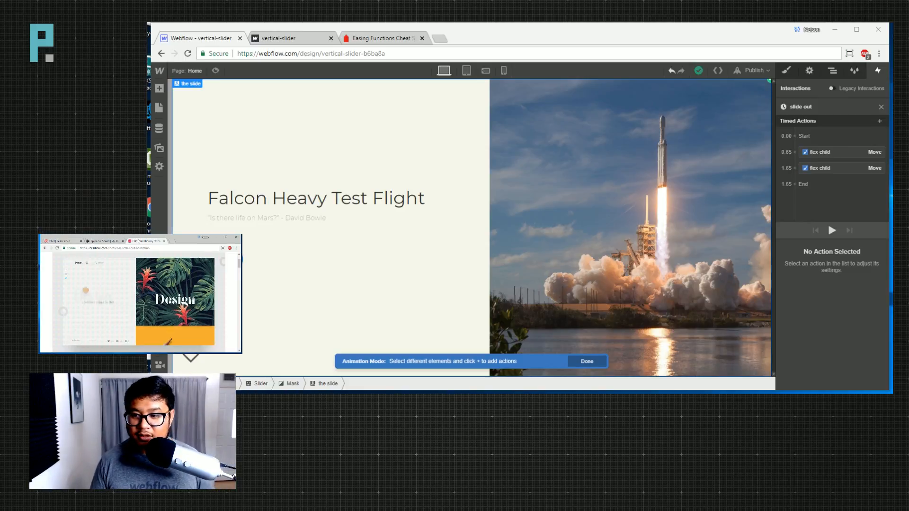
click(64, 244)
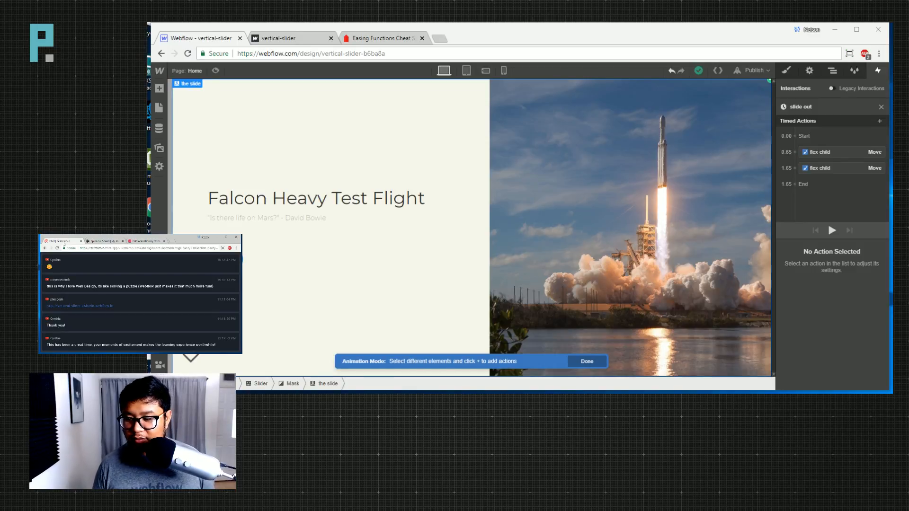
click(150, 242)
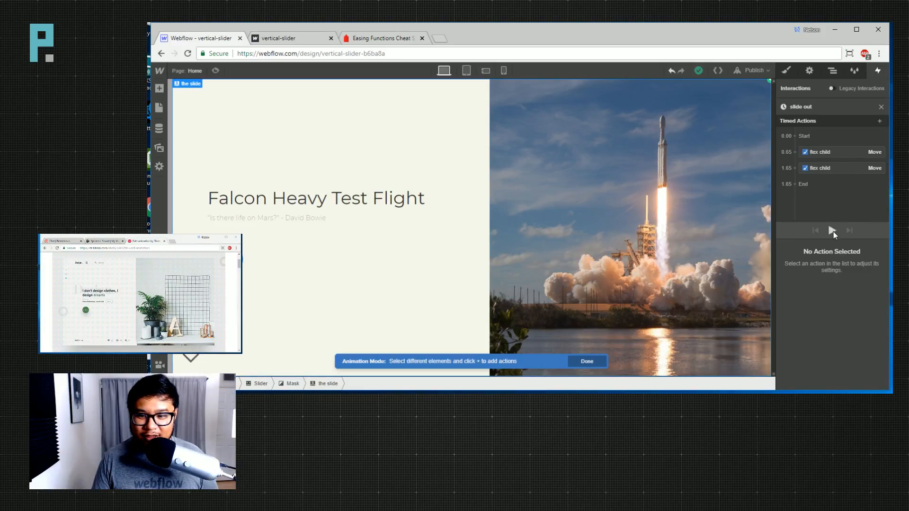
click(832, 151)
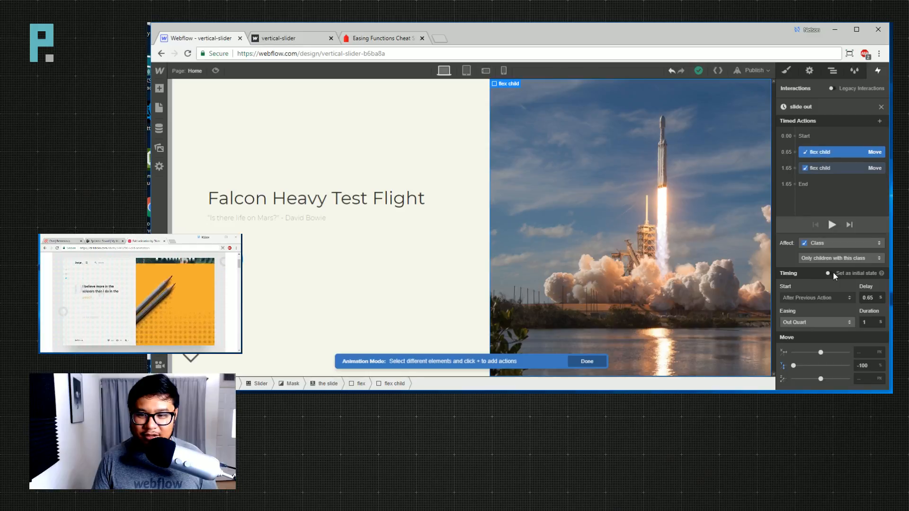
click(215, 71)
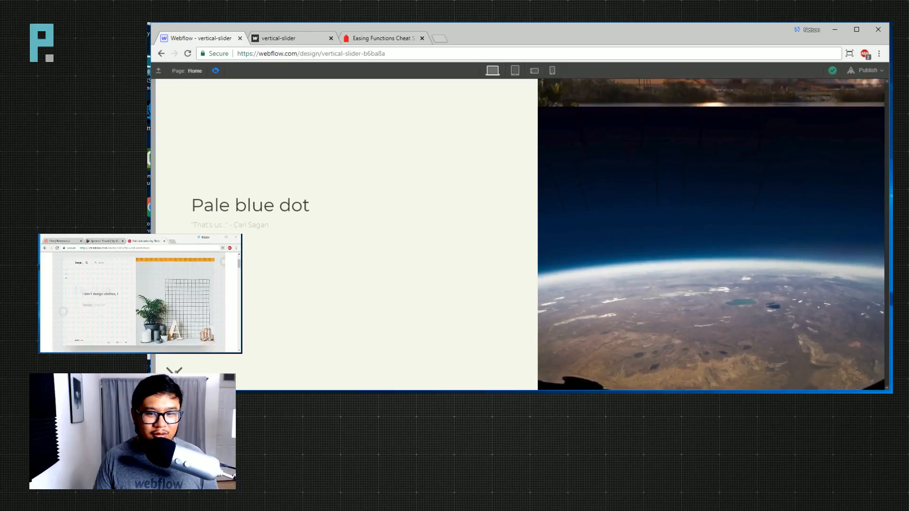
click(217, 70)
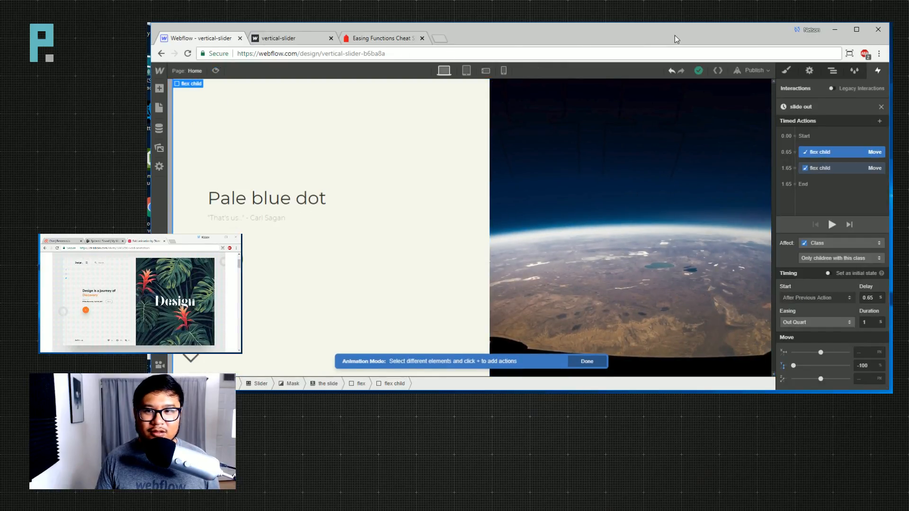
Open the browser's developer console for the Webflow designer.
click(879, 55)
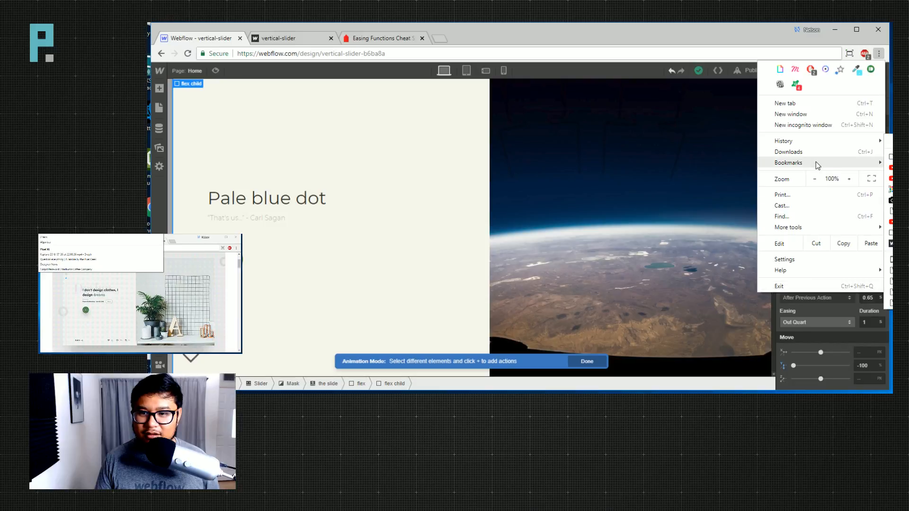
mouse_move(816, 161)
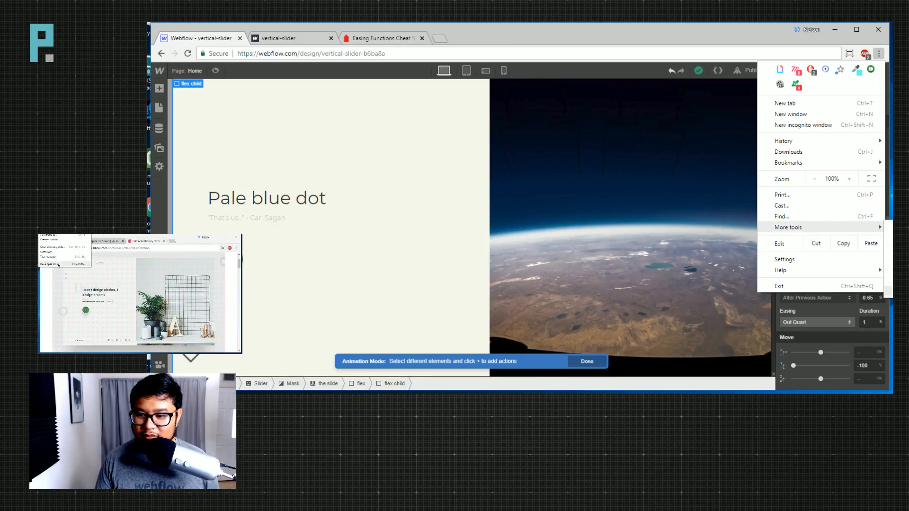
click(594, 247)
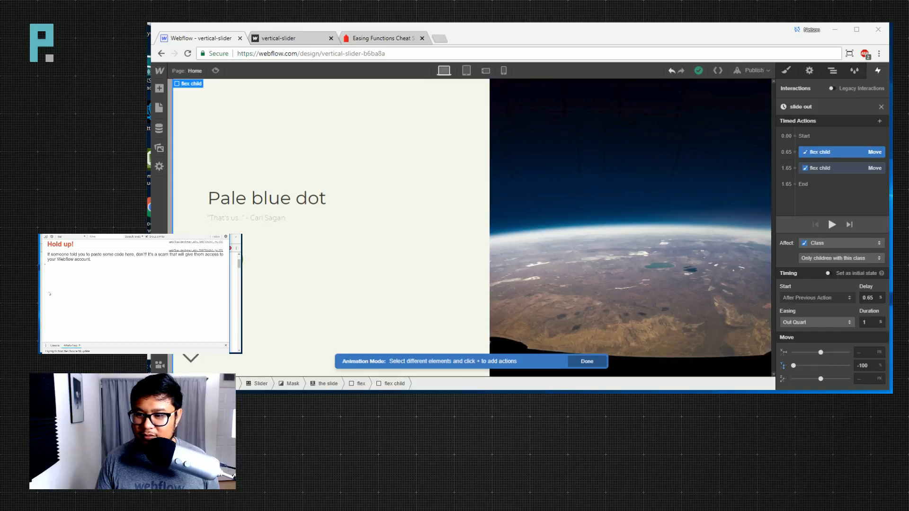
Preview the slider, leave the slide out animation, and preview again from the first slide.
click(214, 72)
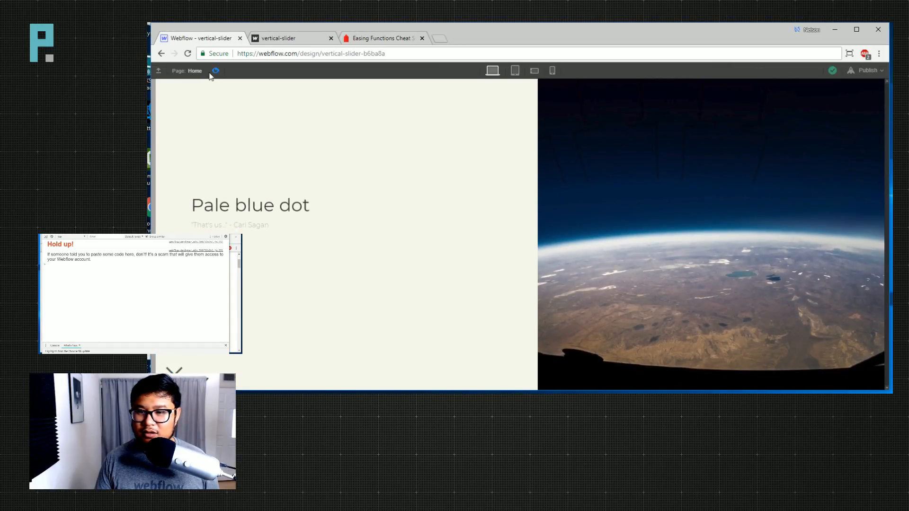
click(214, 71)
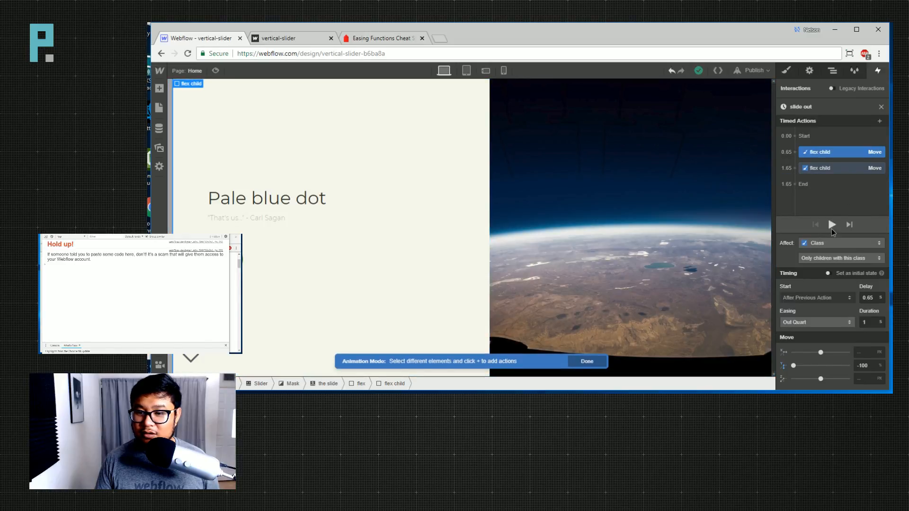
click(640, 304)
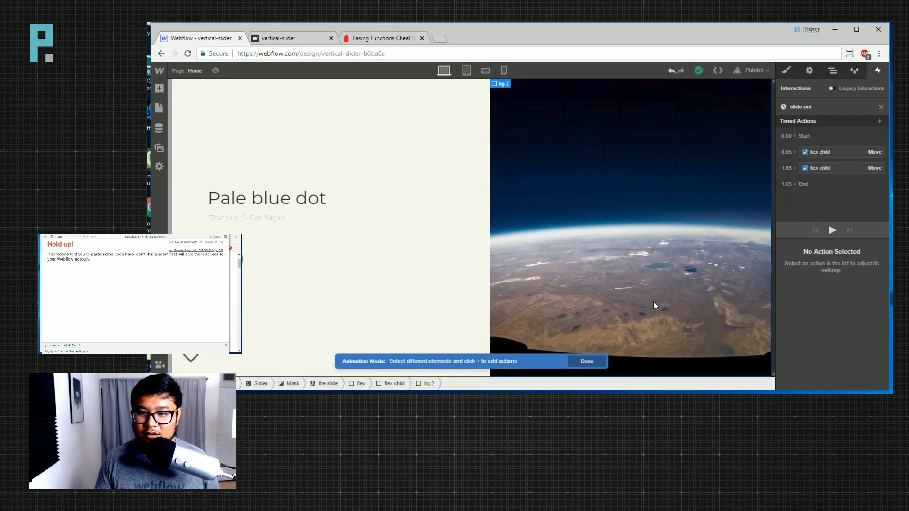
click(881, 106)
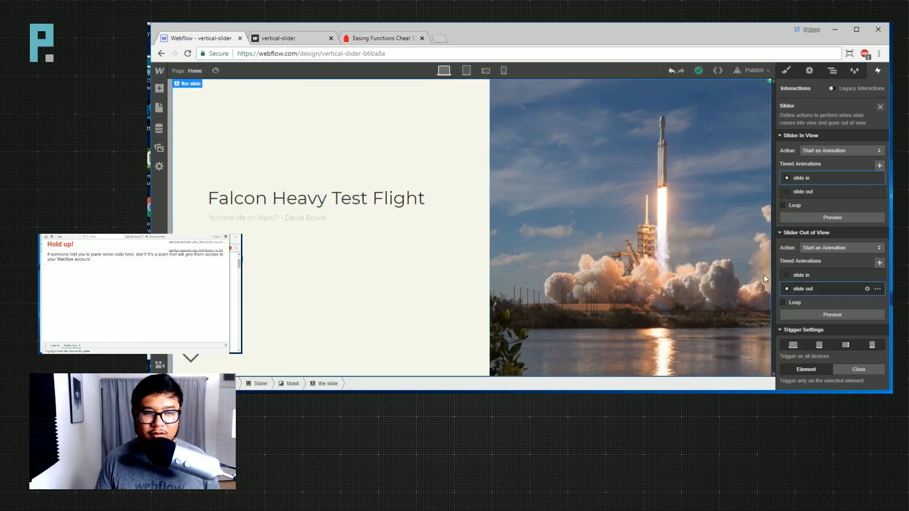
click(216, 70)
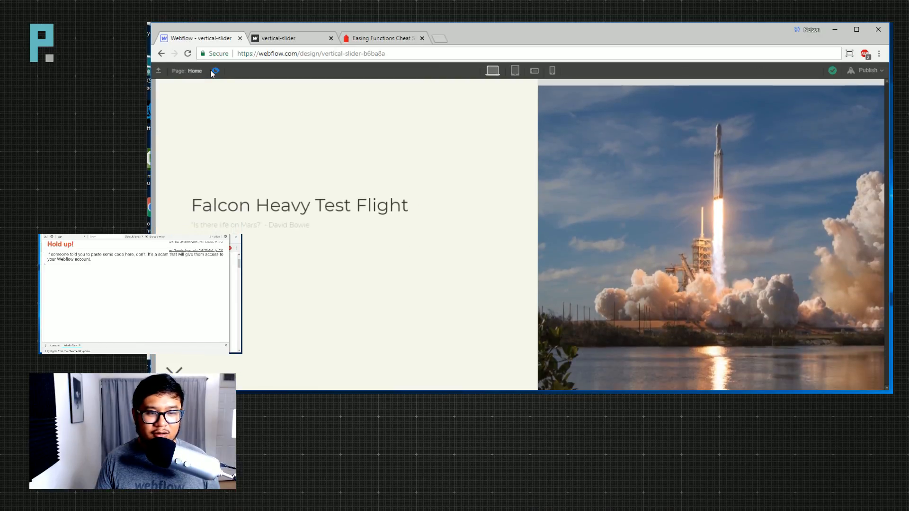
click(214, 72)
Publish the site to its webflow.io subdomain and close the publish options.
click(751, 71)
click(674, 157)
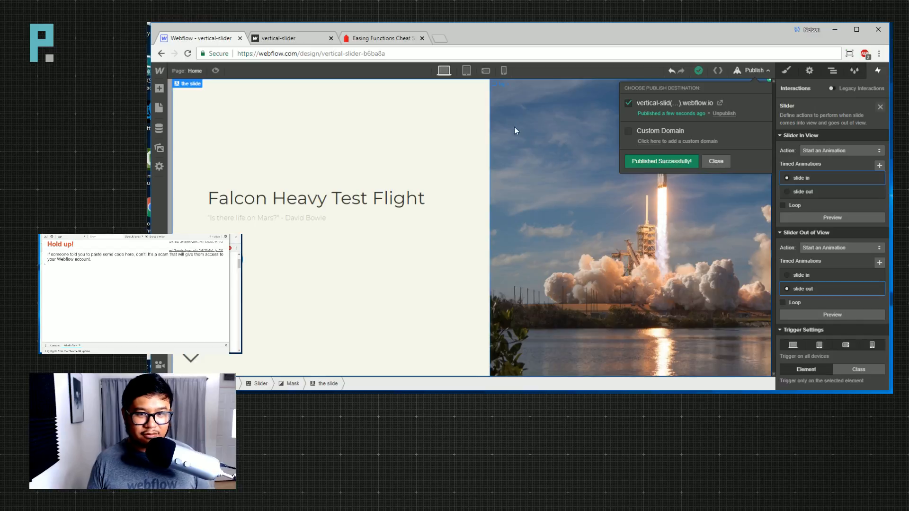
click(458, 134)
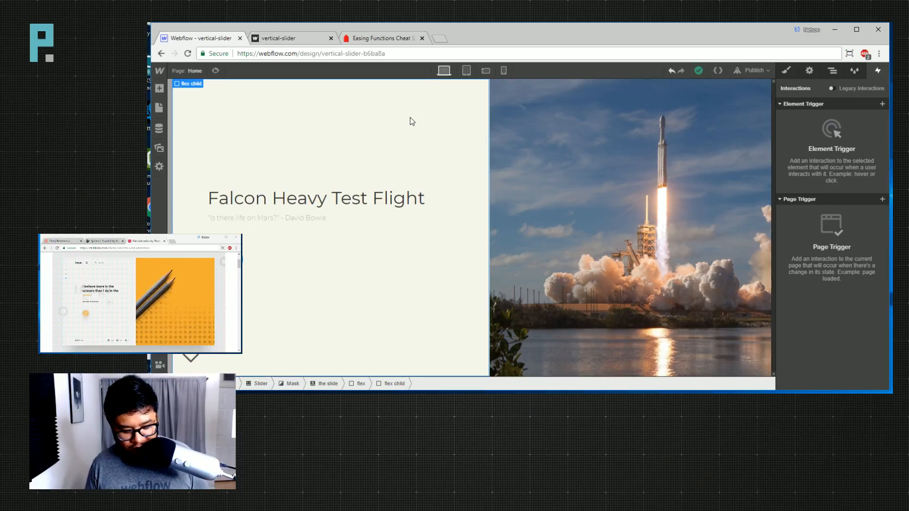
Save a backup of the project with the description "slide in out".
key(ctrl+shift+s)
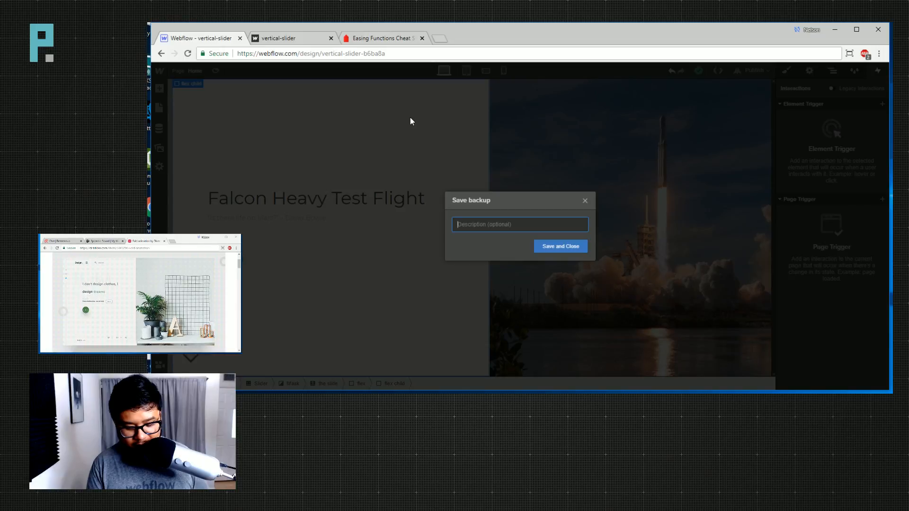
text(slide in out)
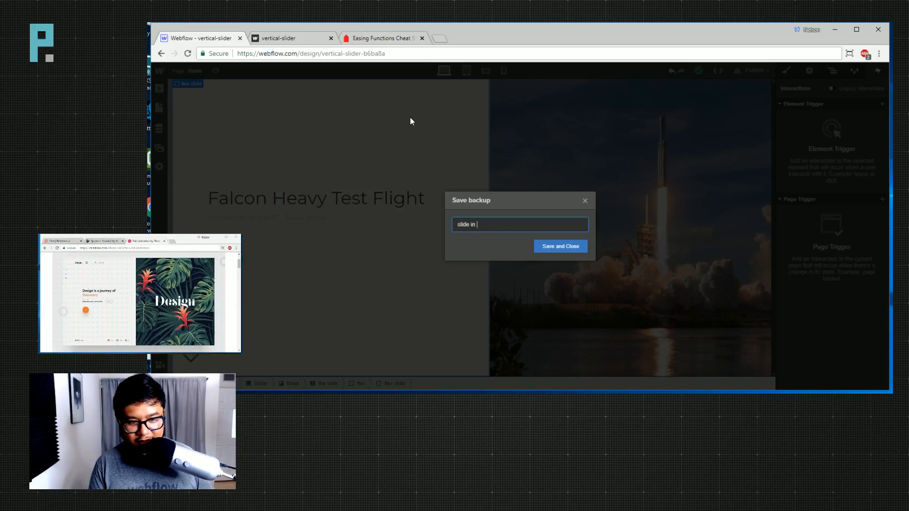
key(Return)
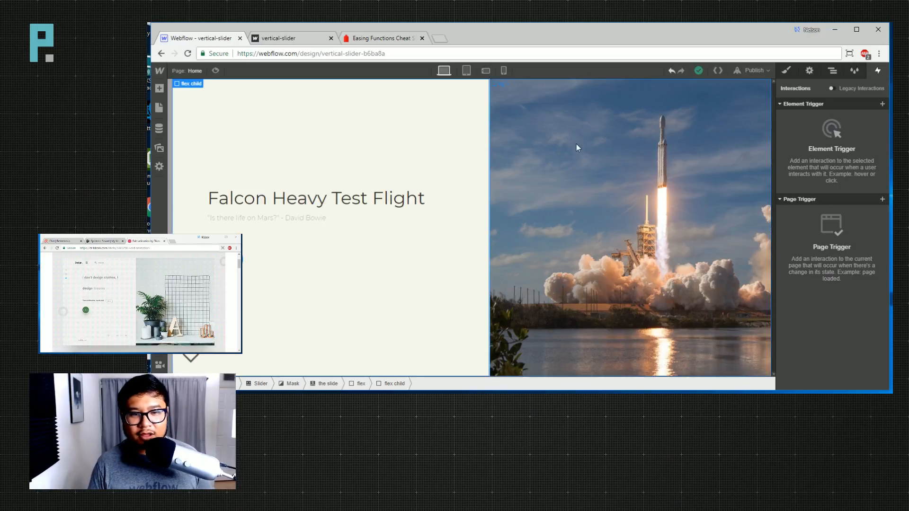
Select the Pale blue dot slide and open the slide out animation of its Slider trigger for editing.
click(832, 71)
click(833, 230)
click(877, 71)
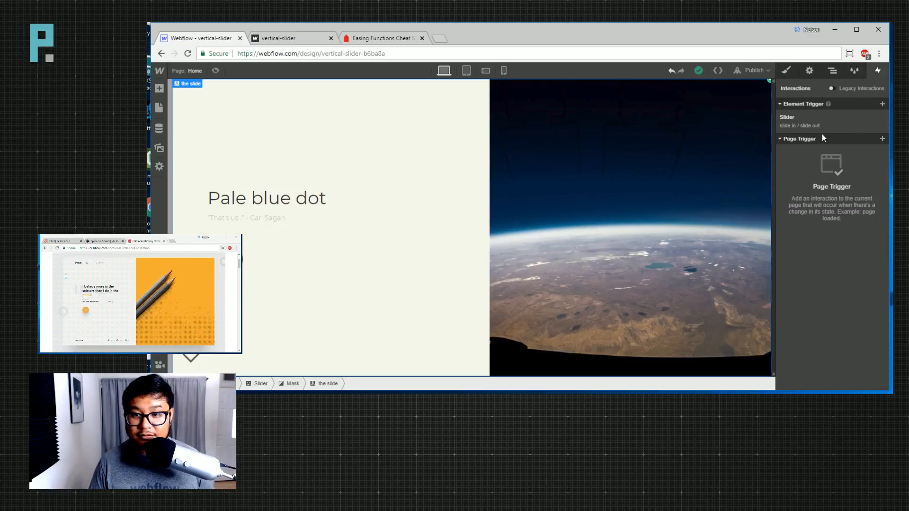
click(798, 140)
click(805, 289)
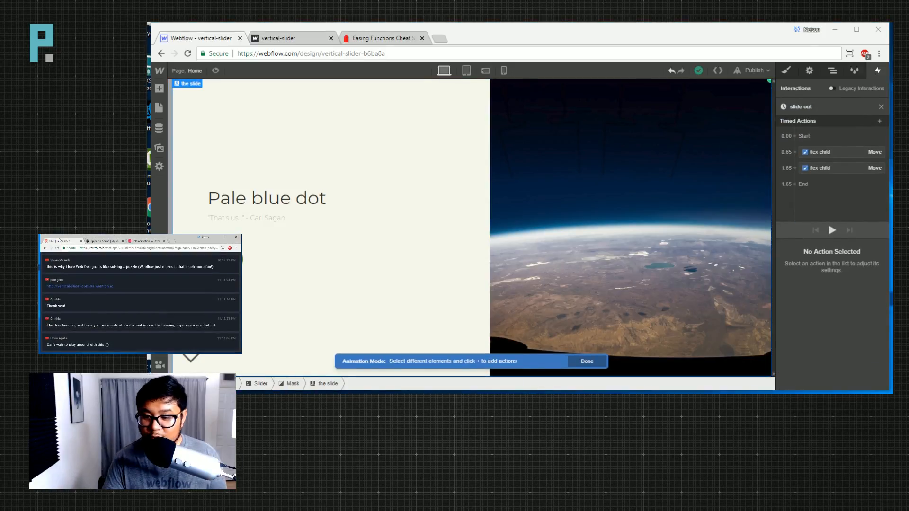
click(133, 241)
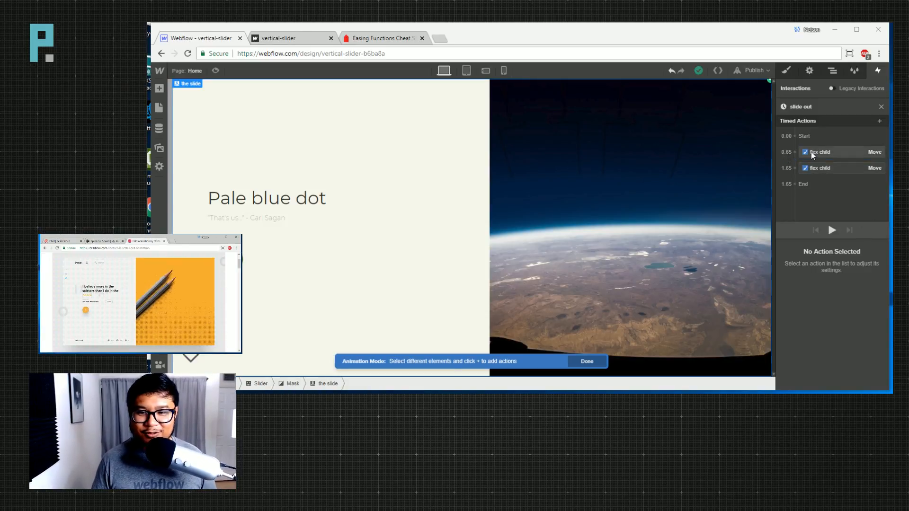
Add a Move action for the Pale blue dot Heading to the slide out animation, alongside the 0.65 s flex child move.
click(291, 199)
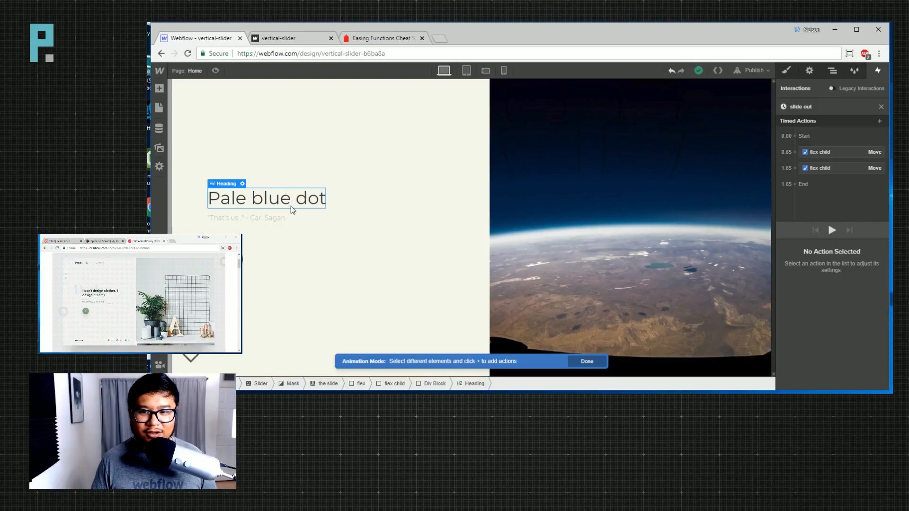
click(795, 152)
click(802, 181)
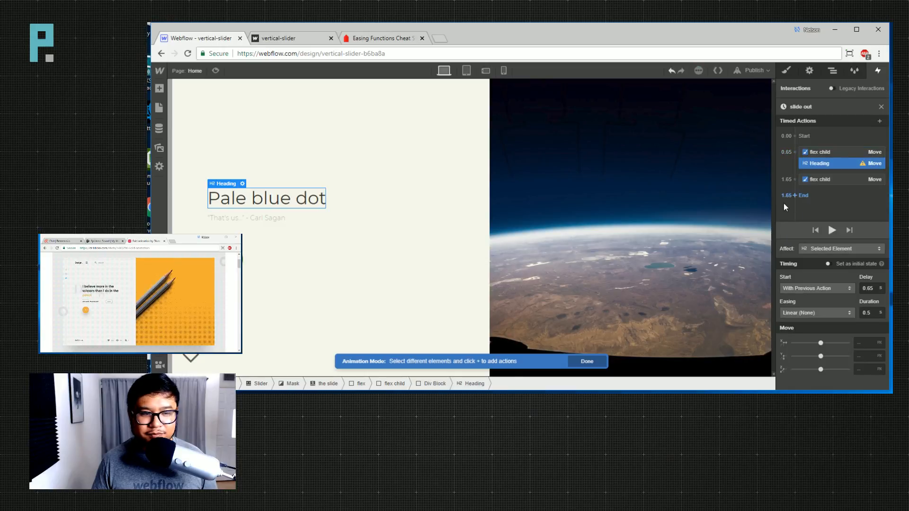
Make the Heading move affect only children with this class and set its vertical offset to about -265 px.
click(827, 249)
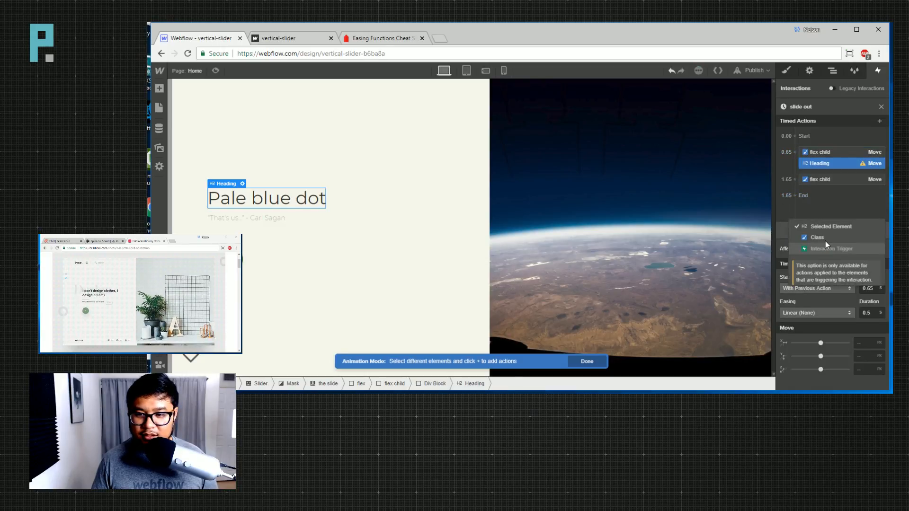
click(816, 236)
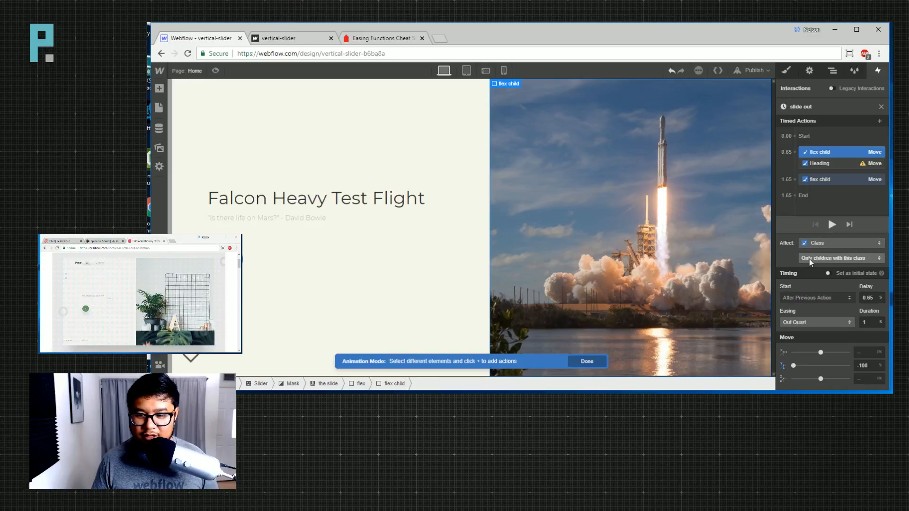
click(811, 259)
click(830, 247)
click(820, 164)
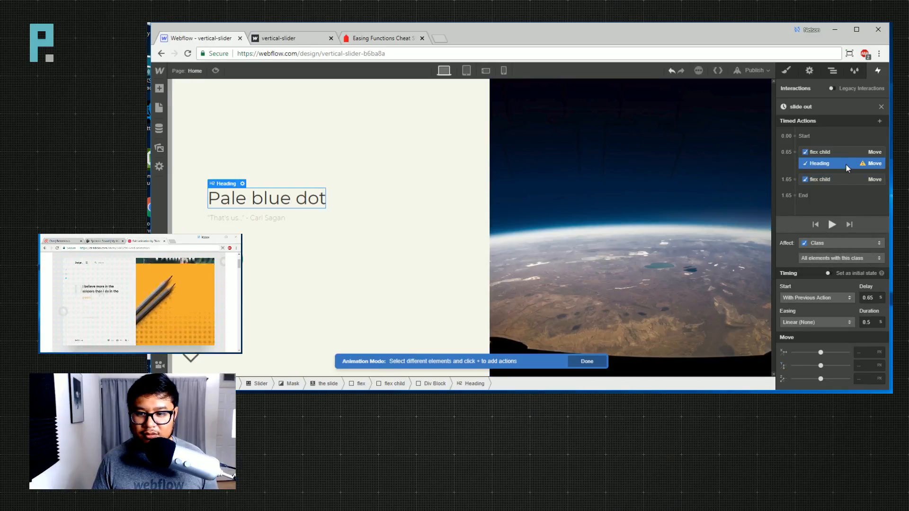
click(819, 259)
click(809, 246)
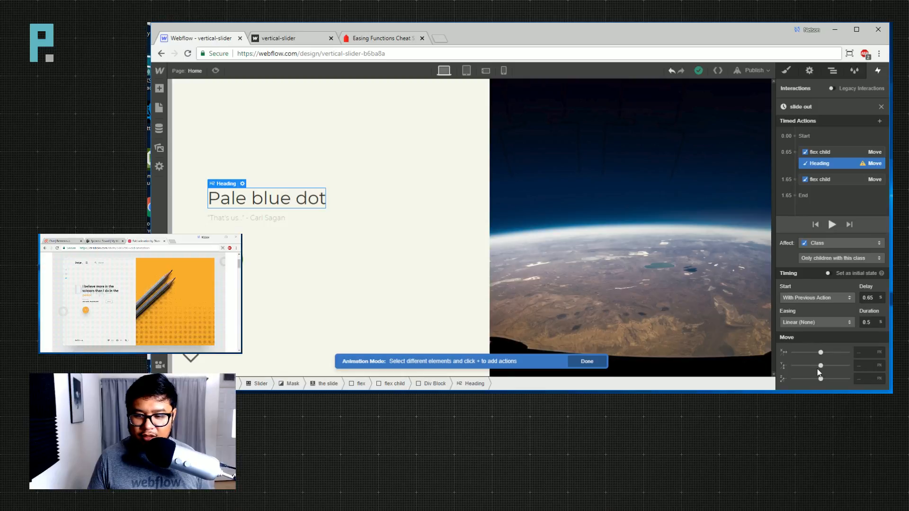
drag(821, 365, 807, 367)
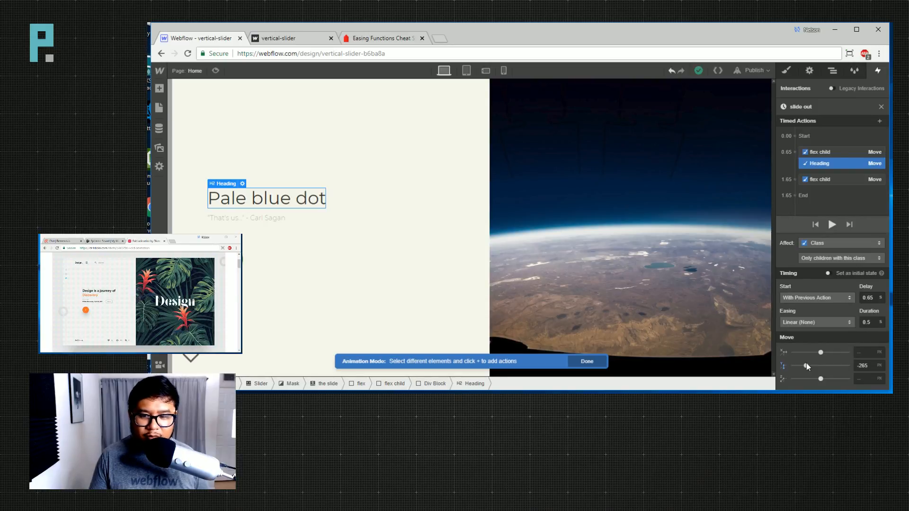
Delete the Heading Move action from the slide out animation.
drag(807, 366, 807, 366)
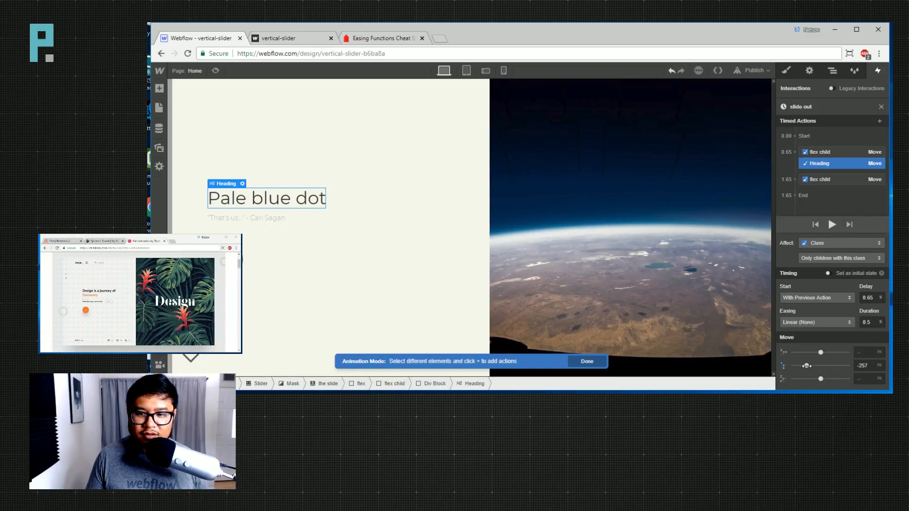
click(832, 70)
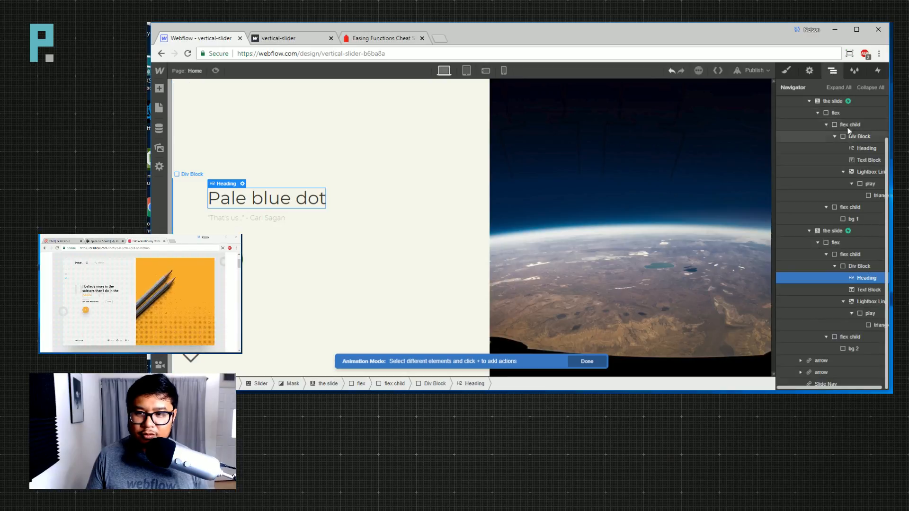
click(836, 101)
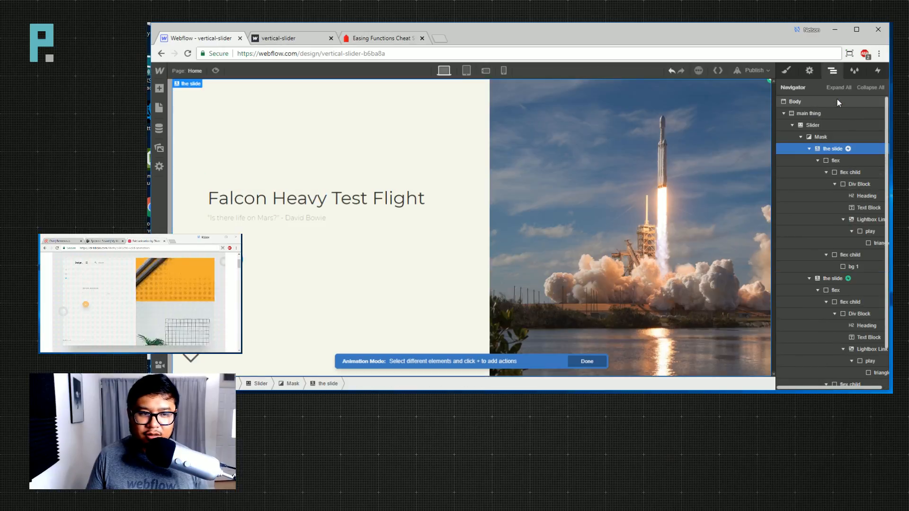
click(878, 69)
click(829, 163)
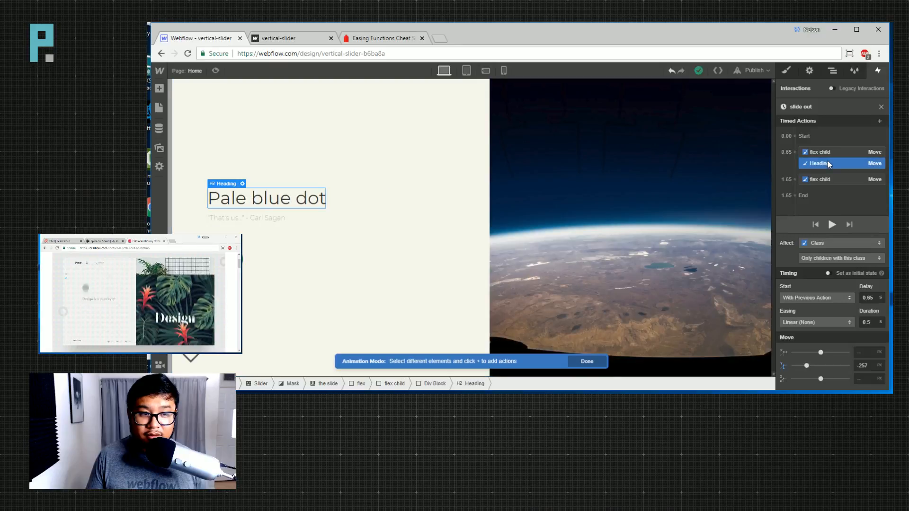
drag(828, 163, 828, 169)
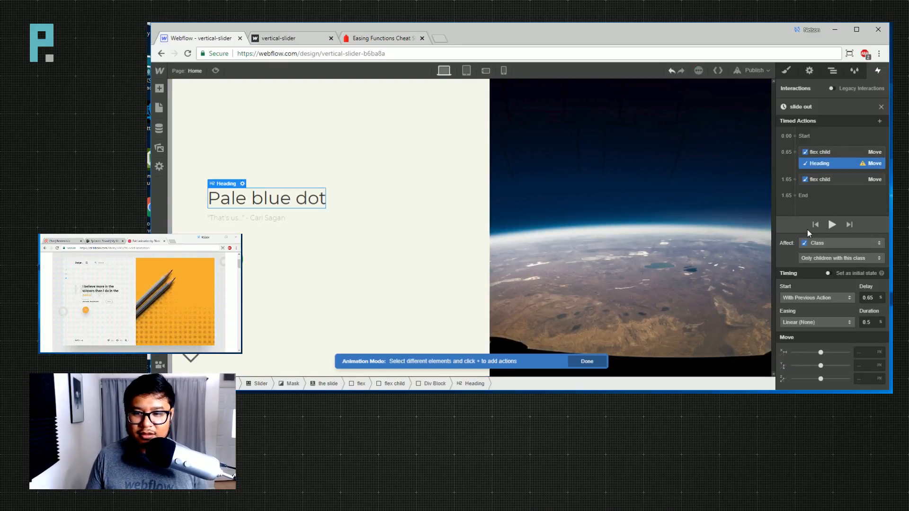
key(Delete)
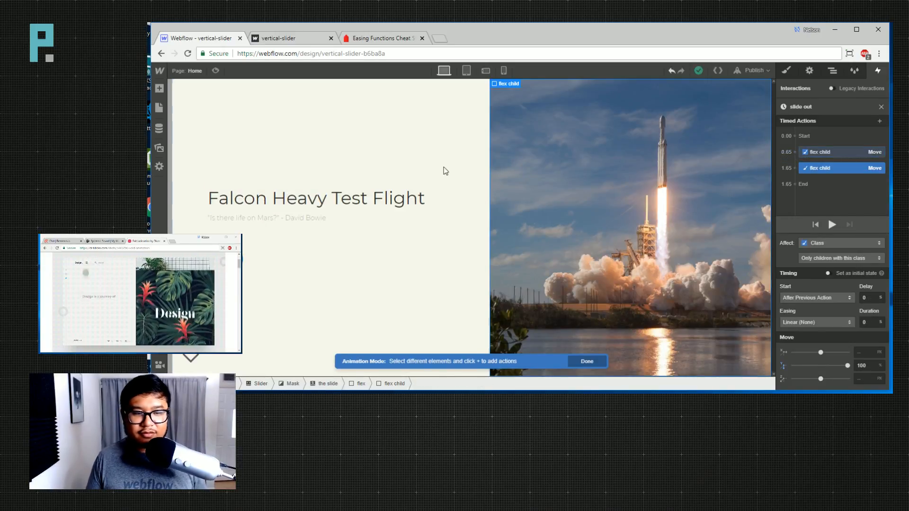
Reload the project in the browser and open the Slider trigger of the Pale blue dot slide.
click(188, 53)
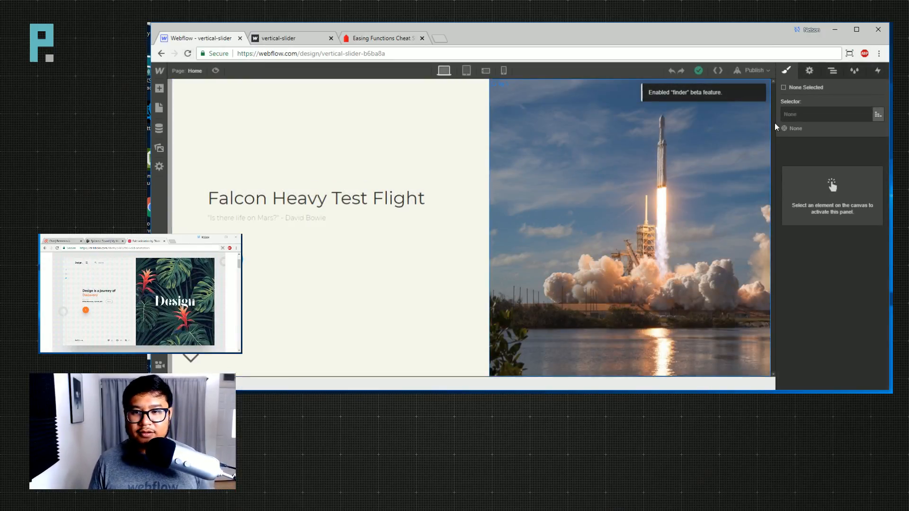
click(832, 70)
click(837, 89)
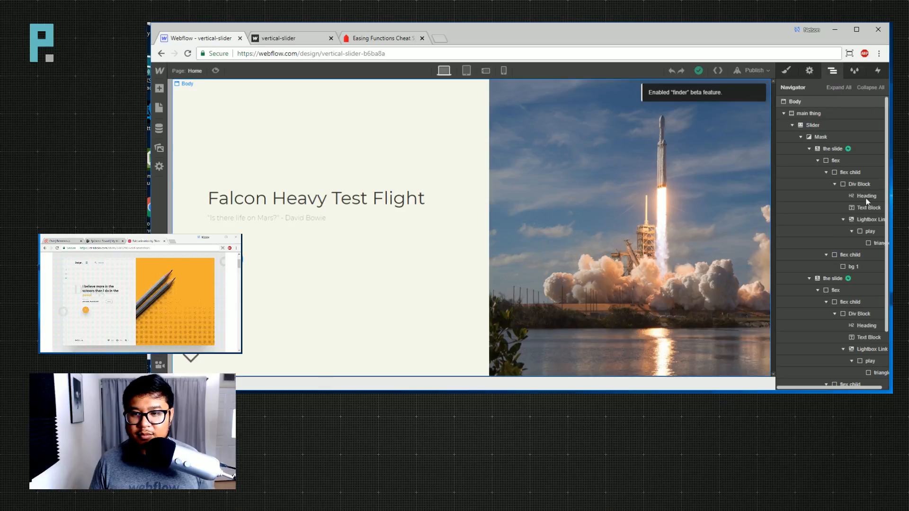
click(833, 279)
key(h)
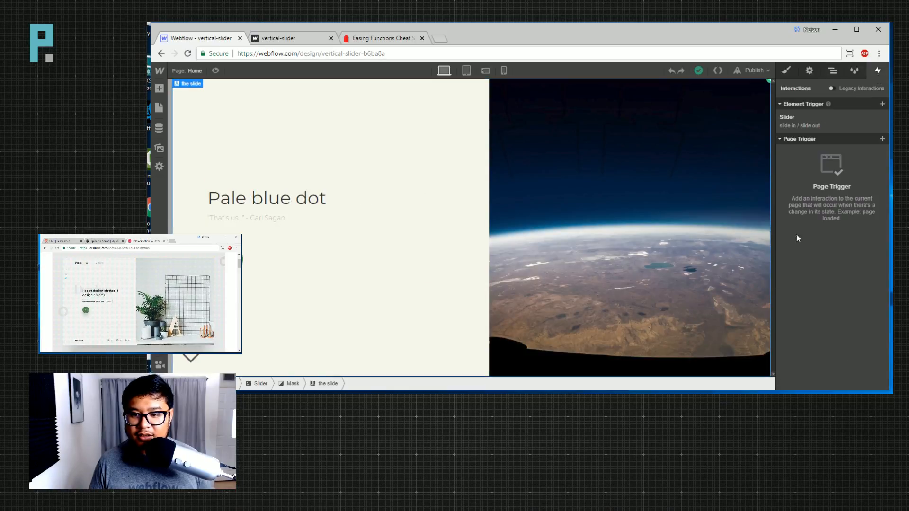
click(803, 126)
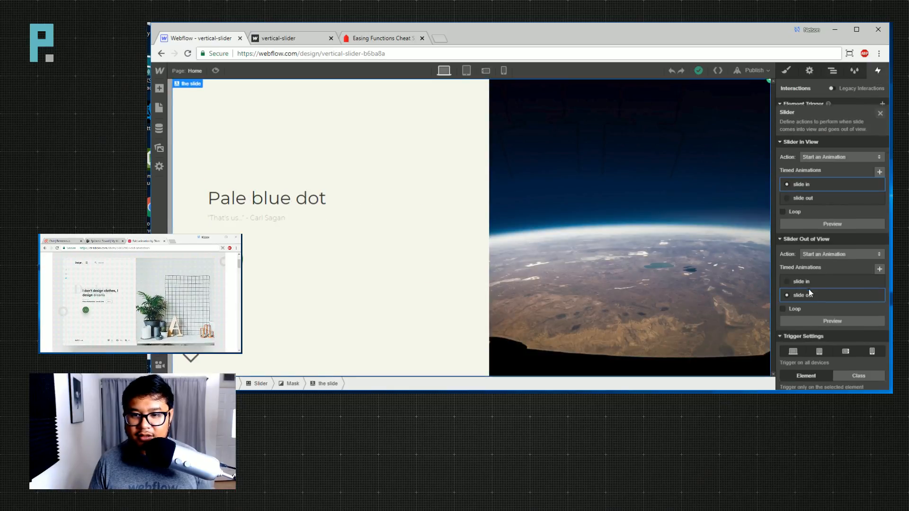
Select the Falcon Heavy Test Flight slide and open the slide out animation of its Slider trigger for editing.
click(832, 70)
click(832, 149)
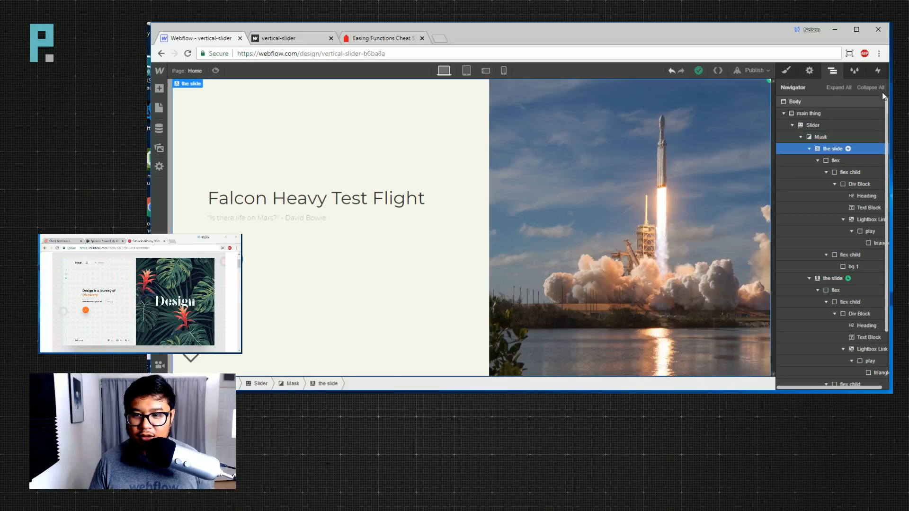
click(878, 70)
click(800, 120)
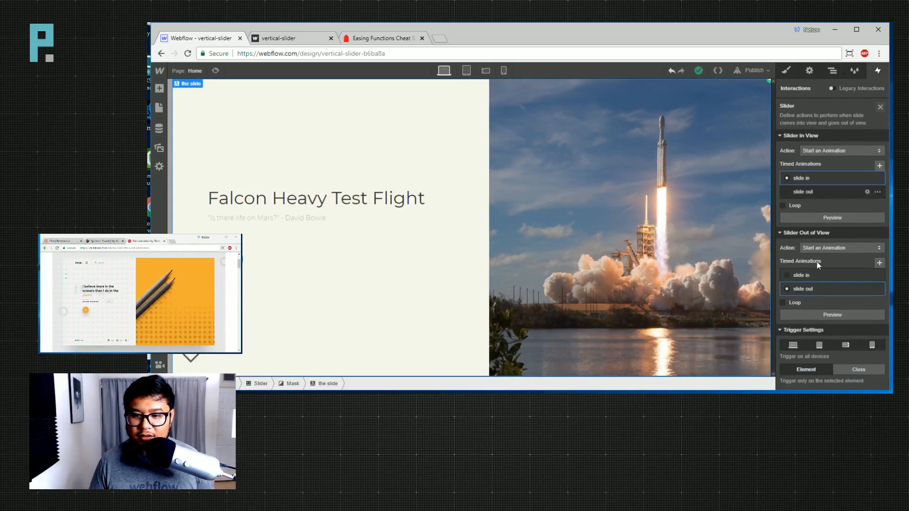
click(805, 290)
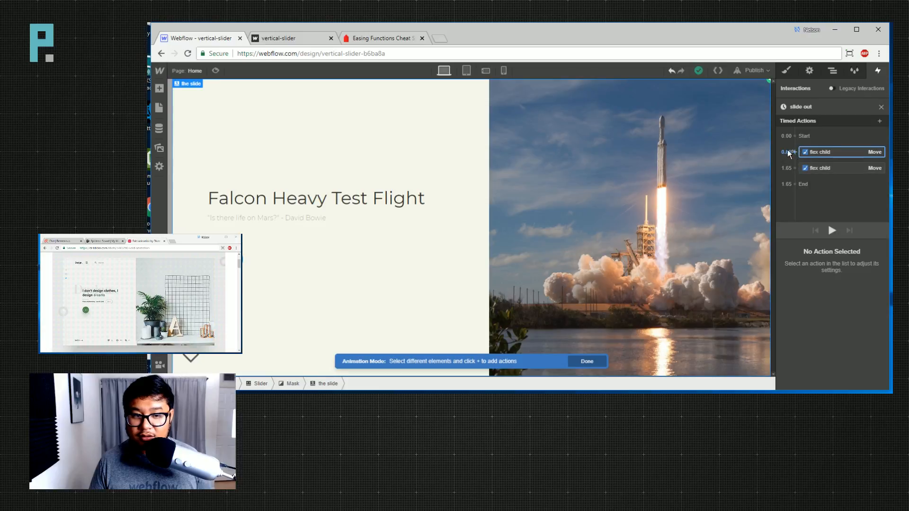
Add a Move action for the Falcon Heavy Test Flight heading alongside the 0.65 s flex child move.
click(367, 200)
click(795, 152)
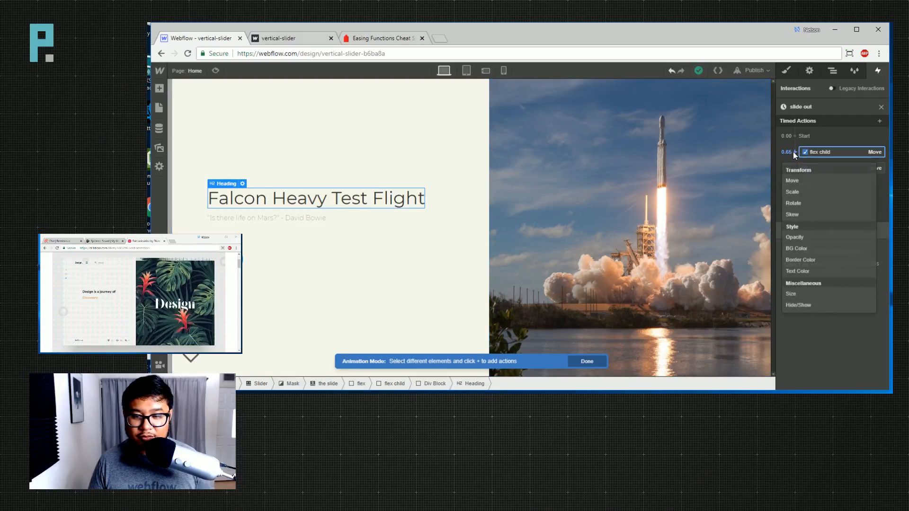
click(789, 182)
Set the vertical offset of the Heading move to -300 px.
mouse_move(822, 357)
mouse_down()
mouse_move(832, 357)
mouse_move(810, 352)
mouse_up()
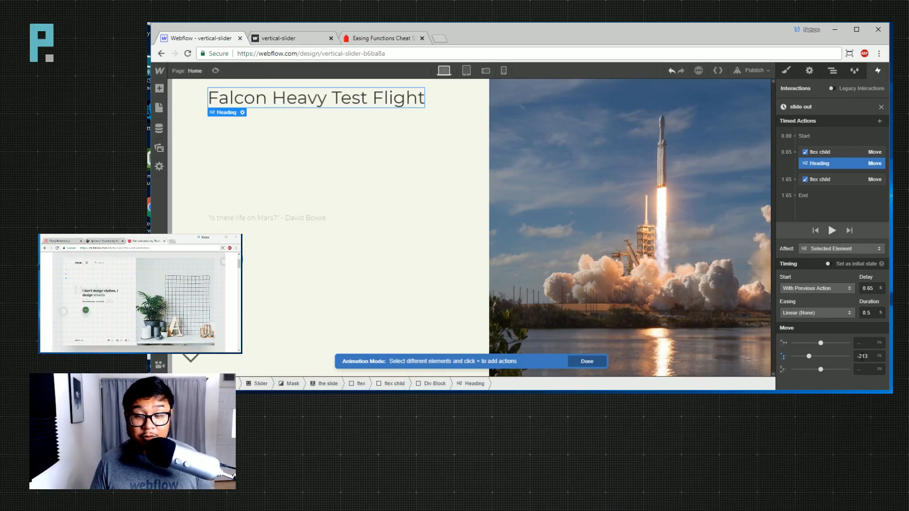
double_click(861, 357)
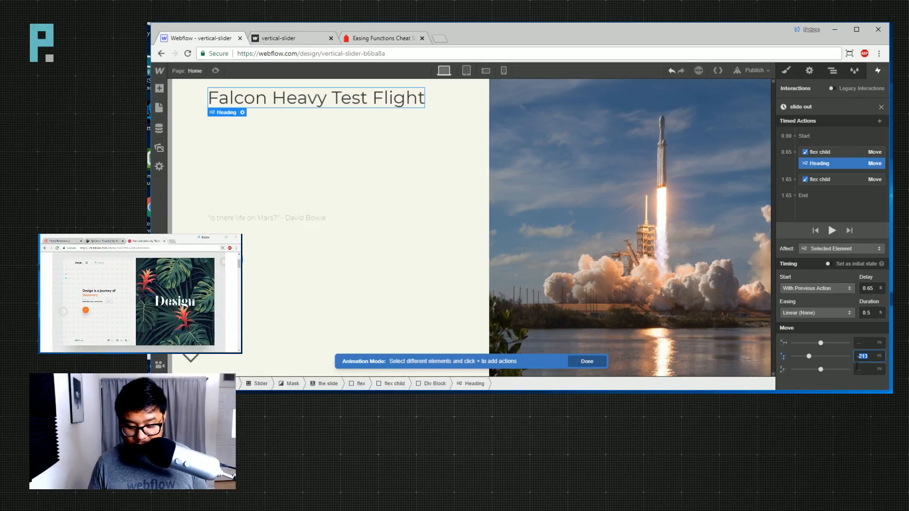
drag(808, 356, 806, 353)
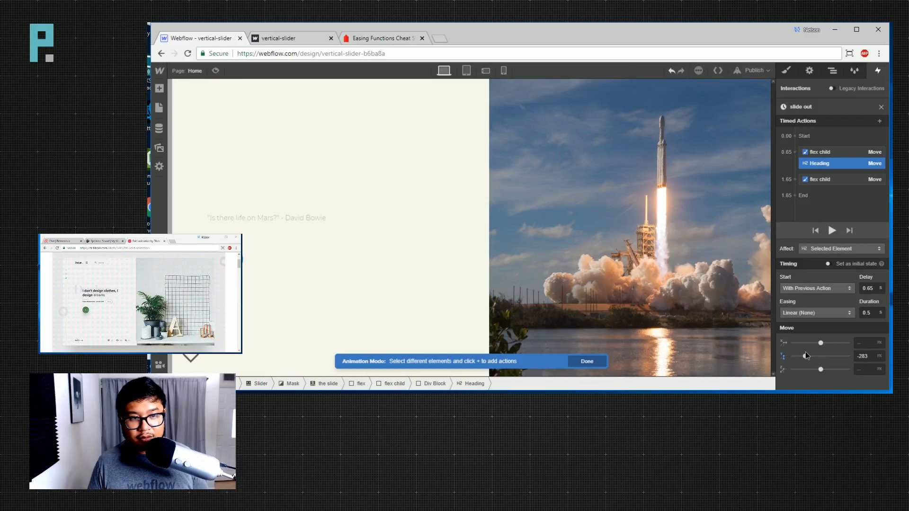
double_click(862, 356)
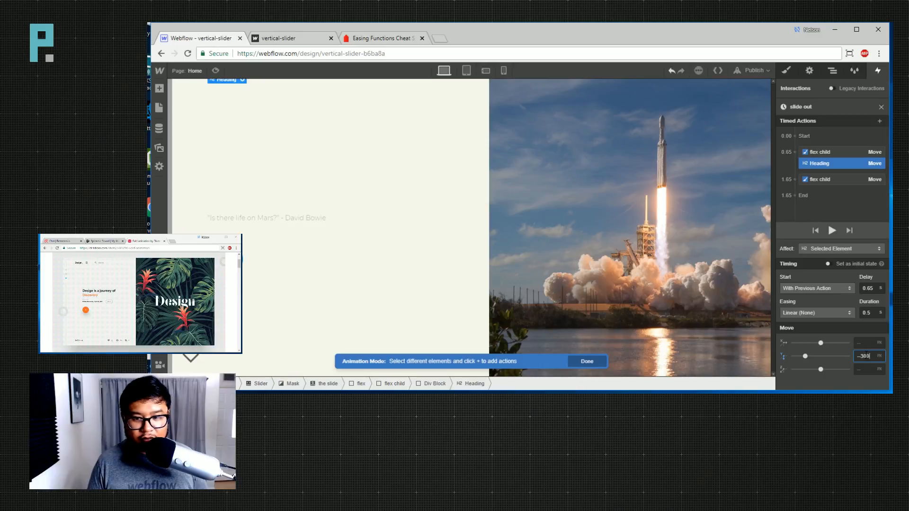
click(860, 356)
key(BackSpace)
key(Return)
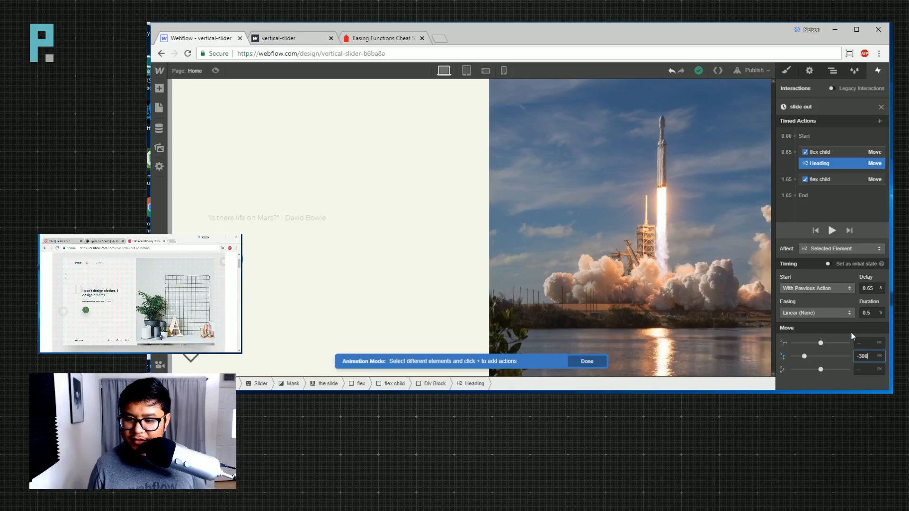
Add an Opacity action of 0% for the Heading at 0.65 s in the slide out animation.
click(795, 152)
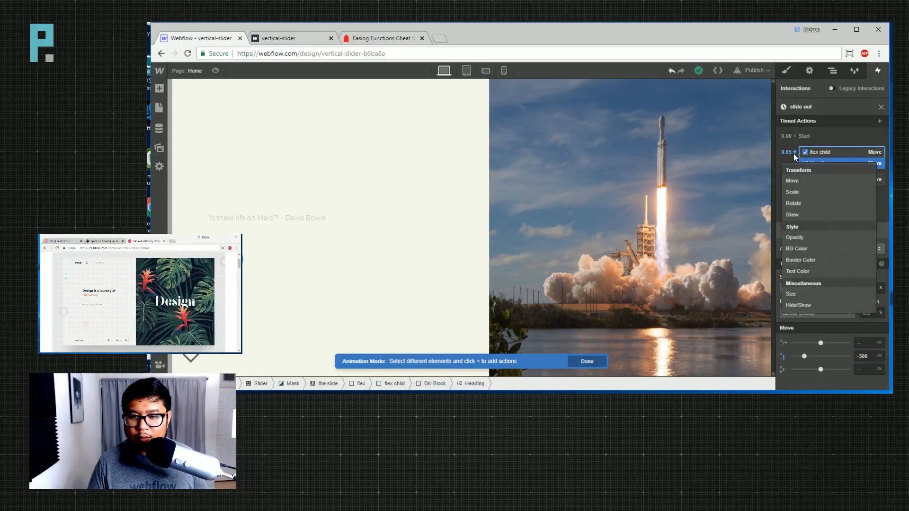
click(796, 237)
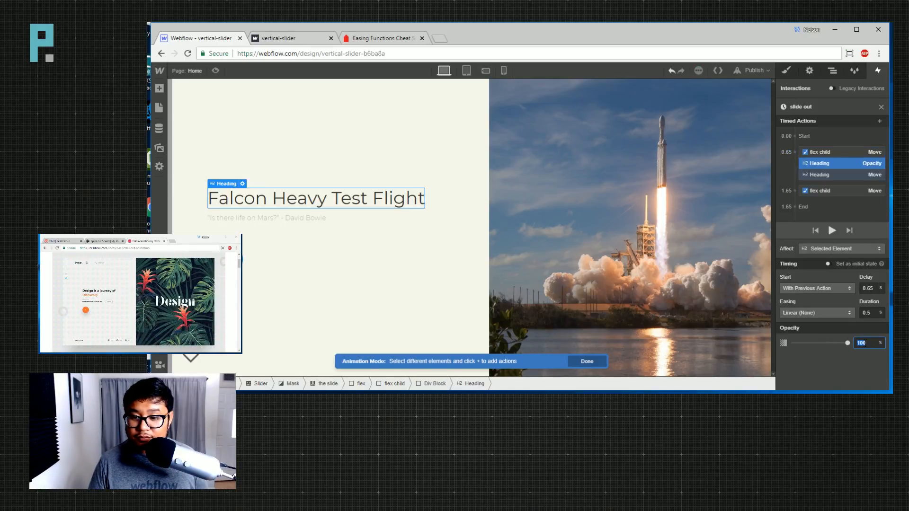
text(0)
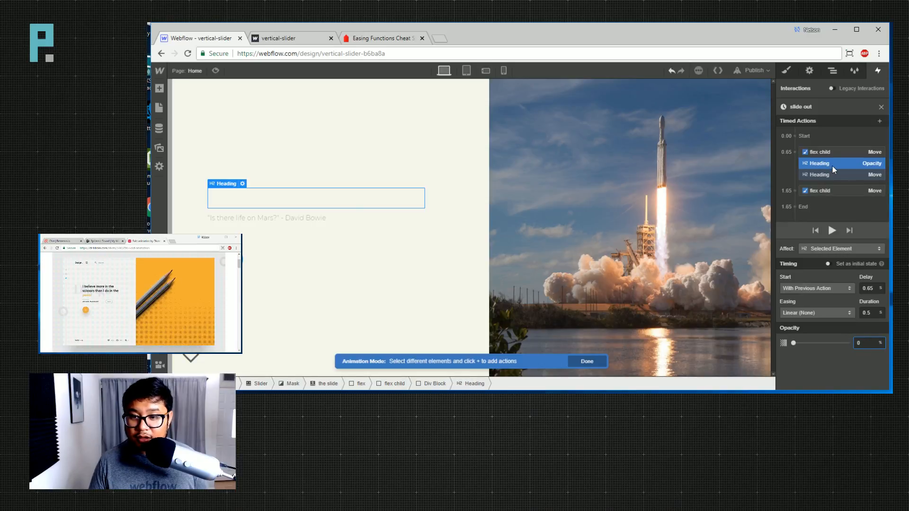
Make the Heading Opacity and Move actions affect only children with this class.
mouse_move(831, 180)
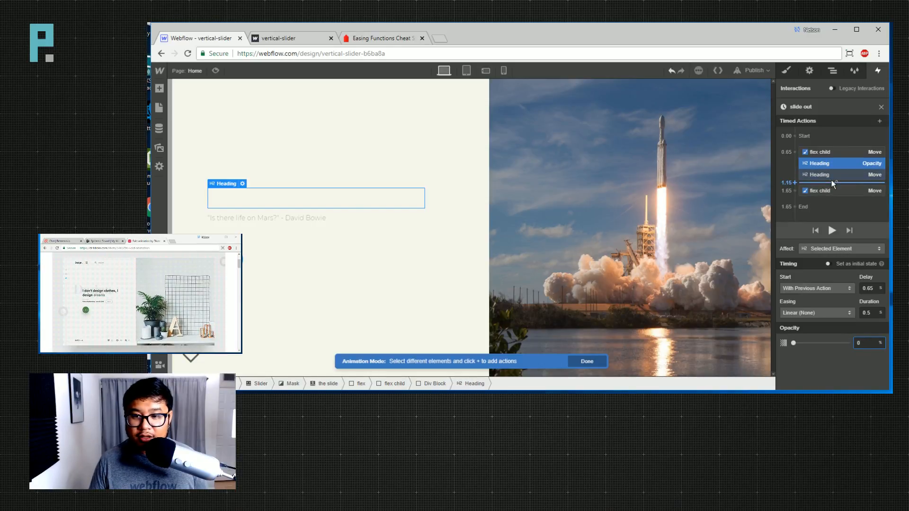
shift+click(829, 175)
click(827, 249)
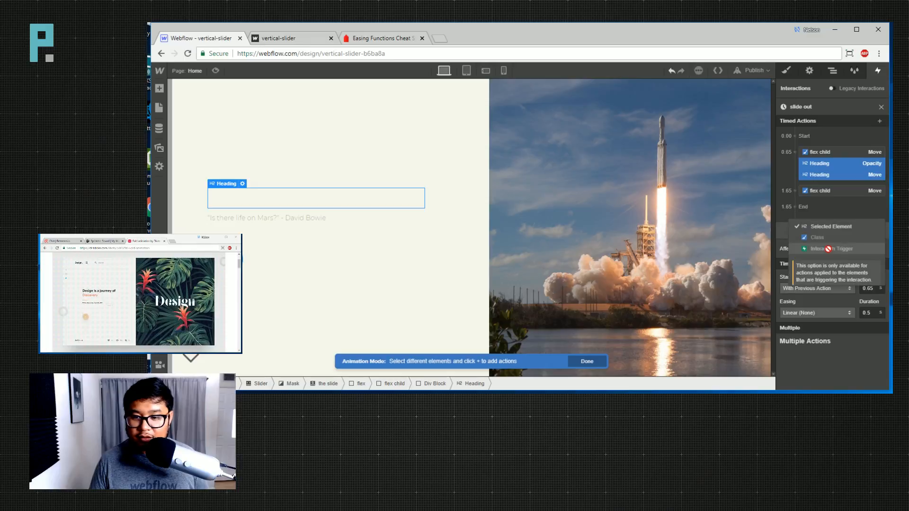
click(827, 227)
click(842, 163)
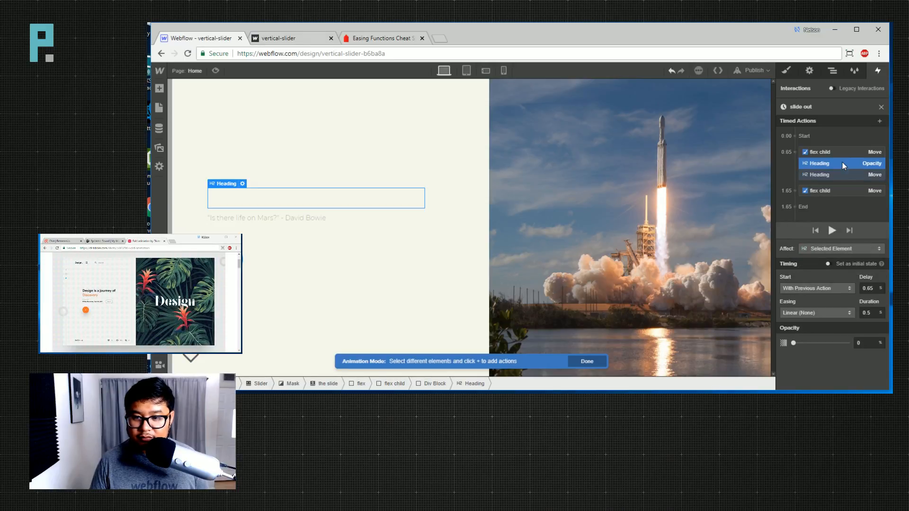
click(830, 244)
click(828, 237)
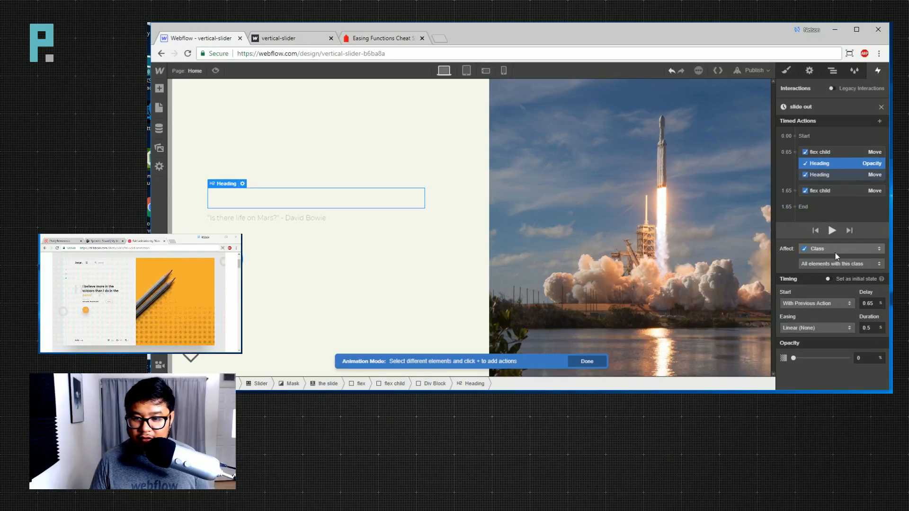
click(824, 266)
click(808, 255)
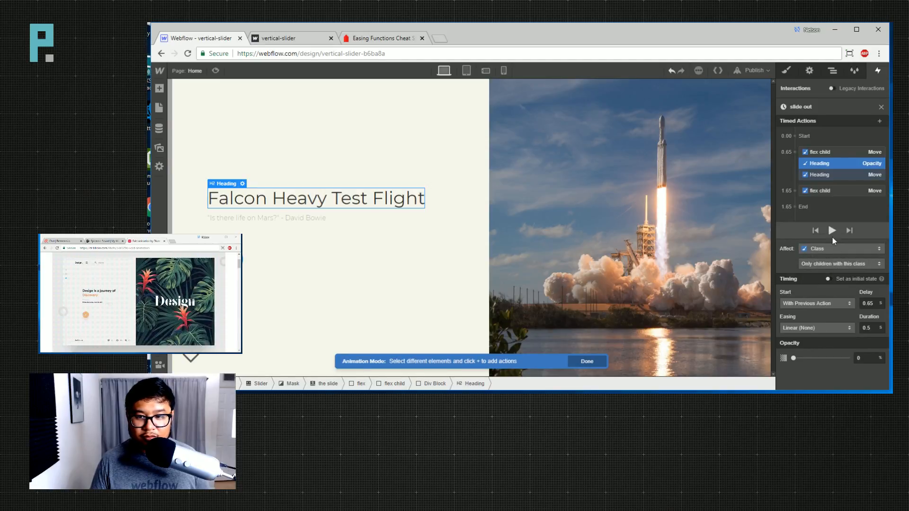
click(827, 166)
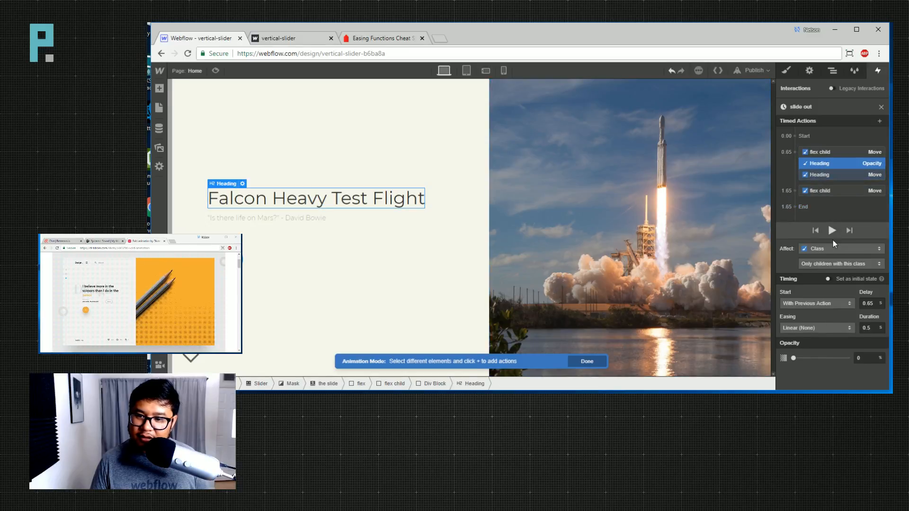
Preview the slide out animation and review the settings of its Heading Opacity and Move actions.
click(881, 108)
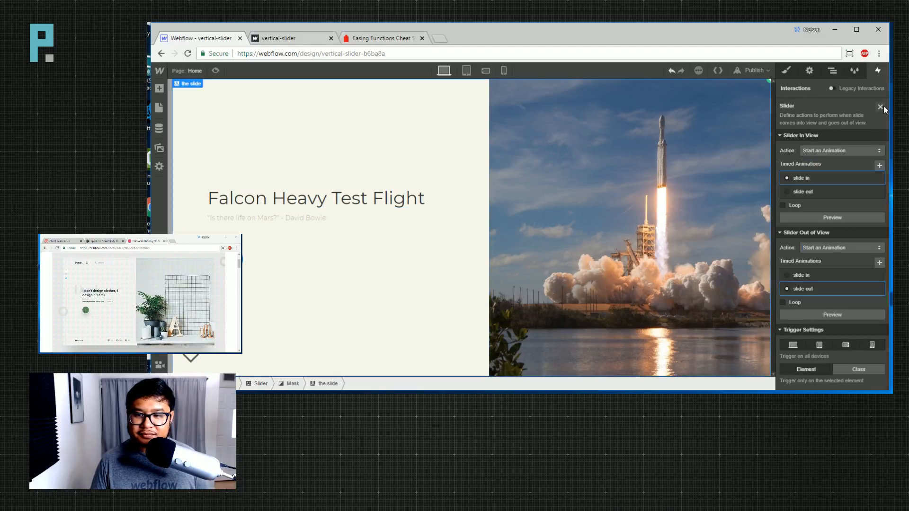
click(828, 314)
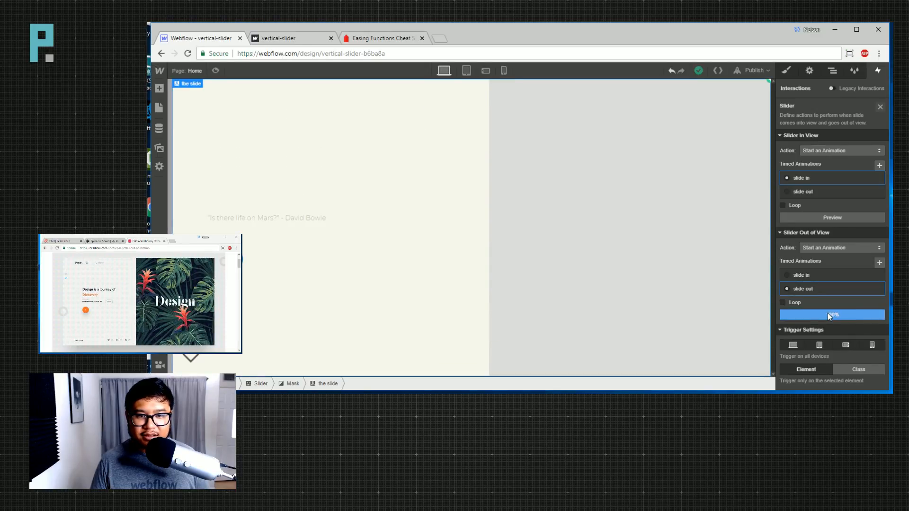
click(805, 288)
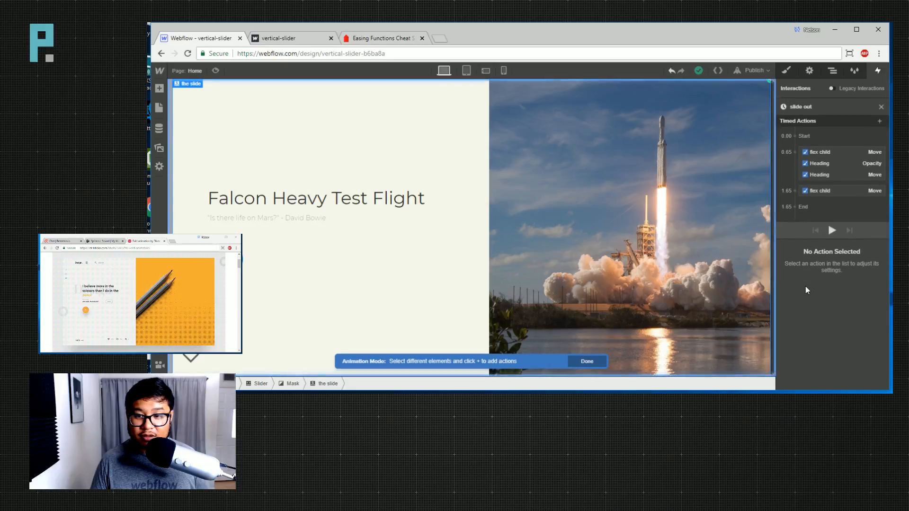
click(828, 164)
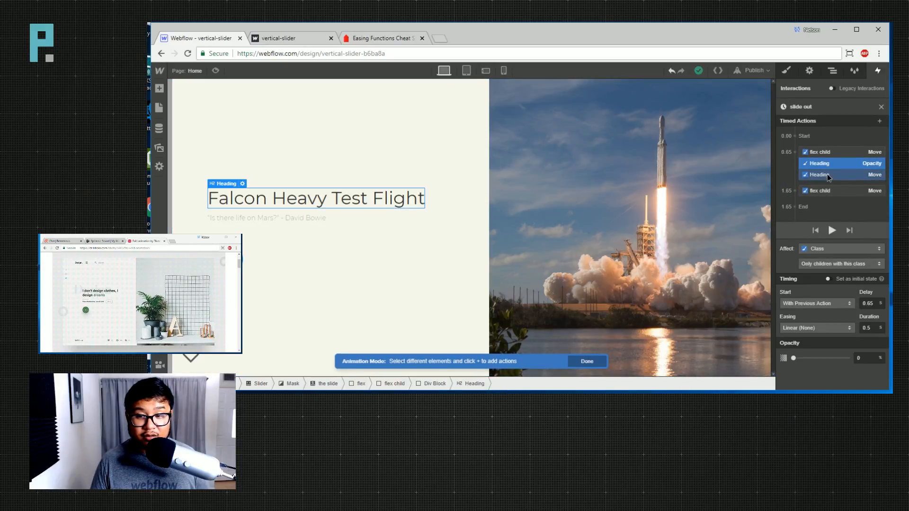
click(829, 175)
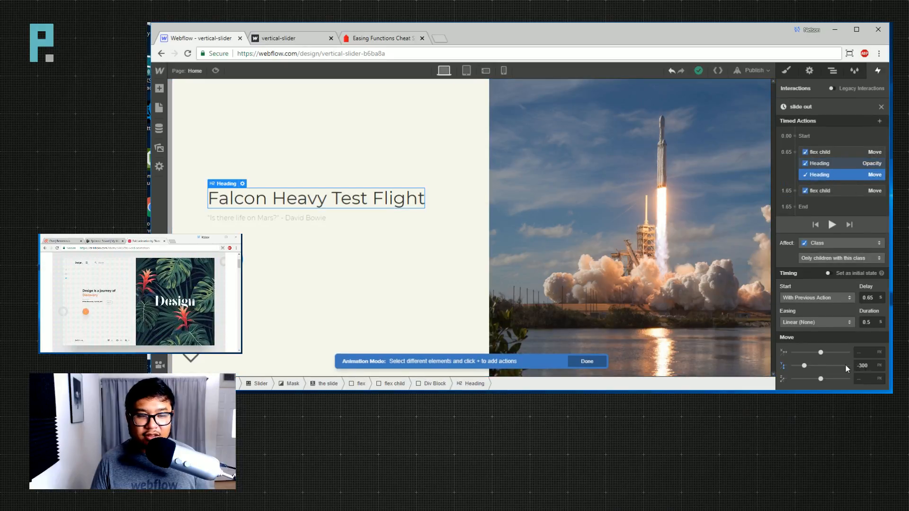
Open the browser's developer tools for the project page and show the console.
click(878, 53)
mouse_move(814, 231)
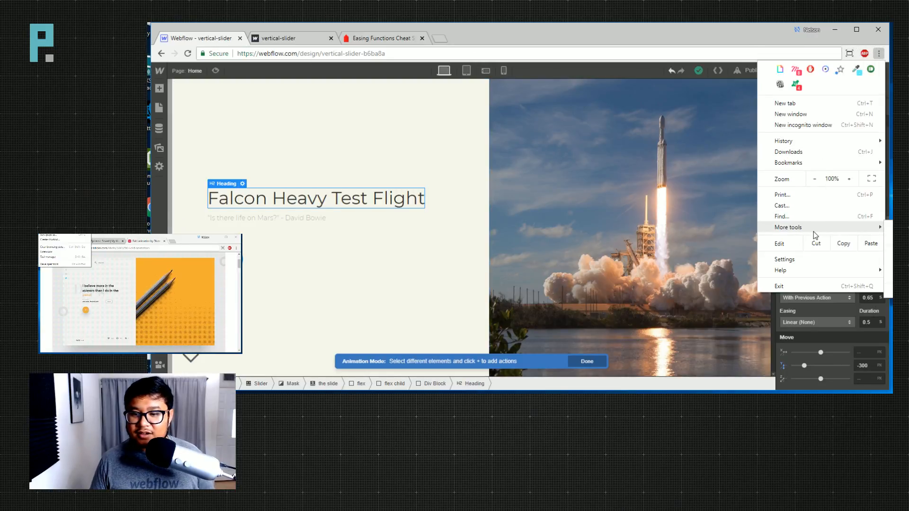
click(52, 266)
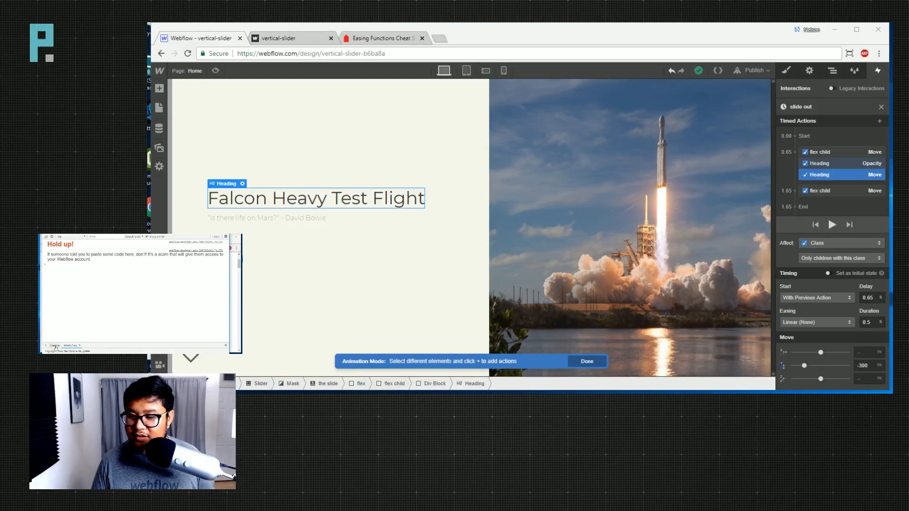
Close the developer tools console, check the chat messages, and return to the reference slider animation page.
key(Escape)
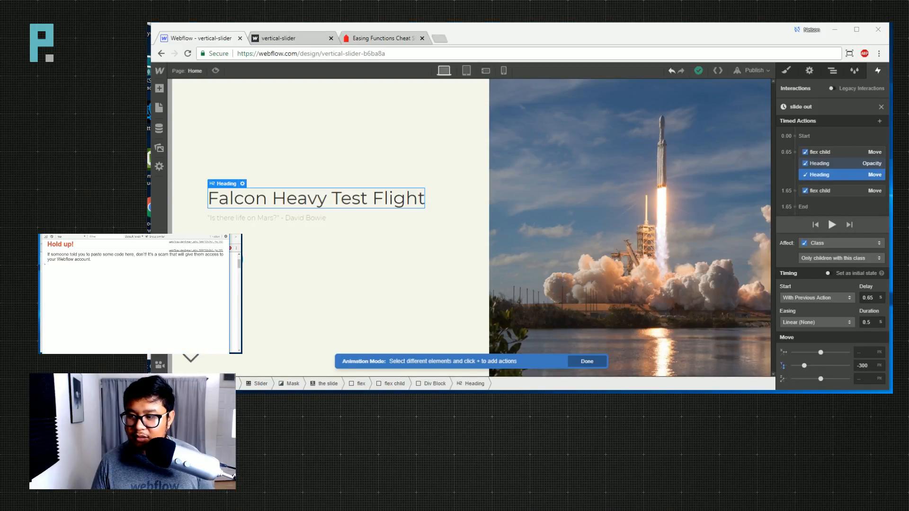
key(alt+F4)
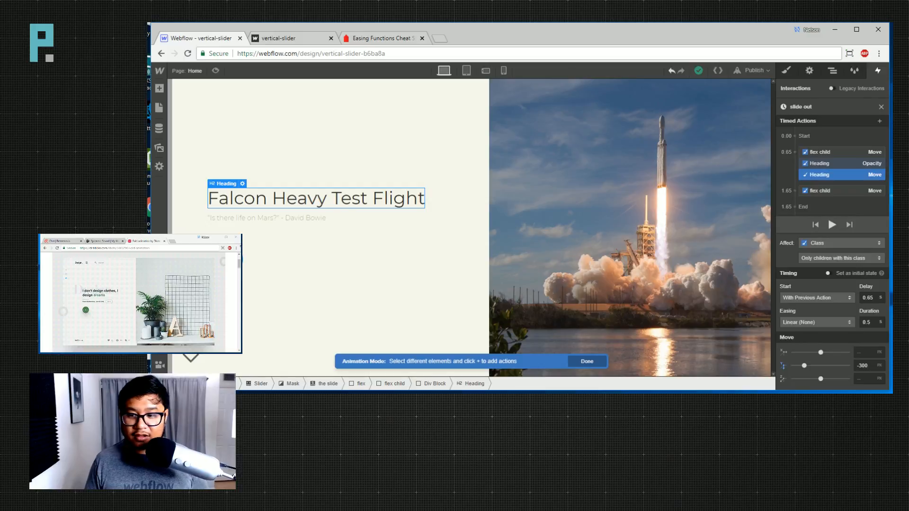
click(62, 241)
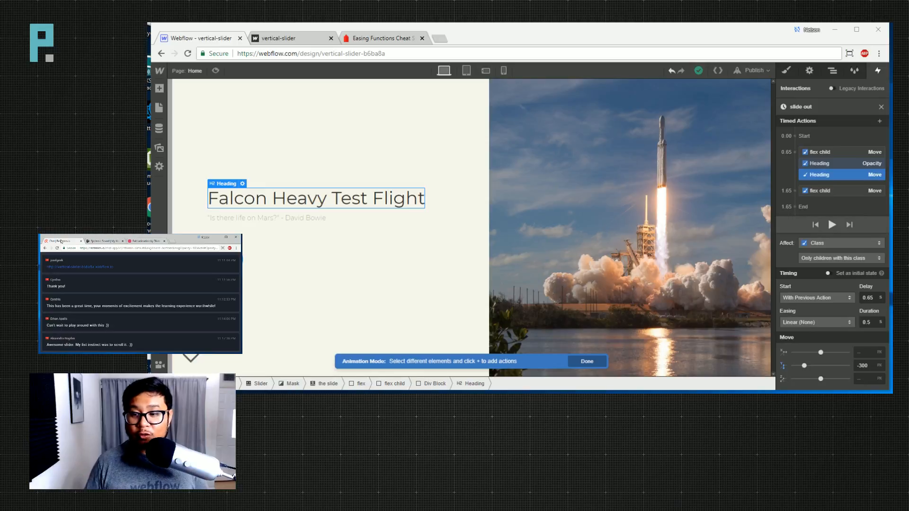
click(134, 241)
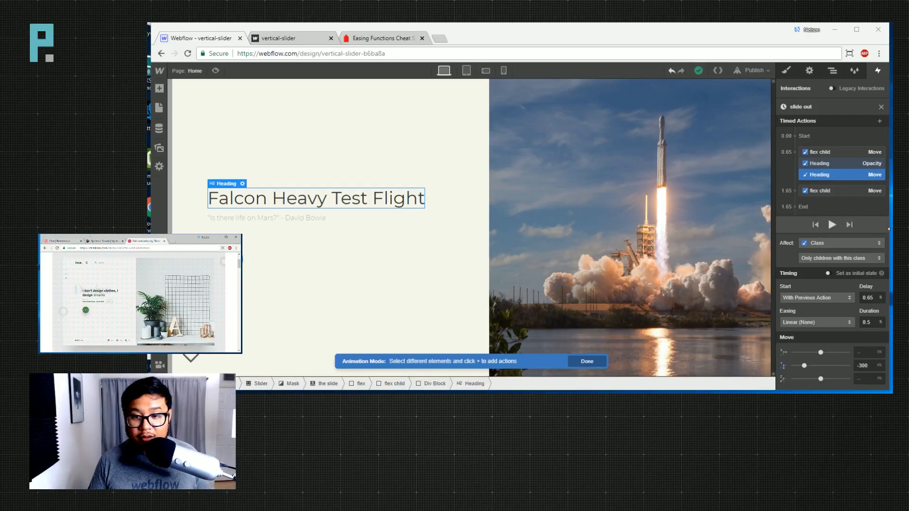
Set the easing of both the Heading Opacity and Heading Move actions in the slide out animation to Out Quart.
click(823, 317)
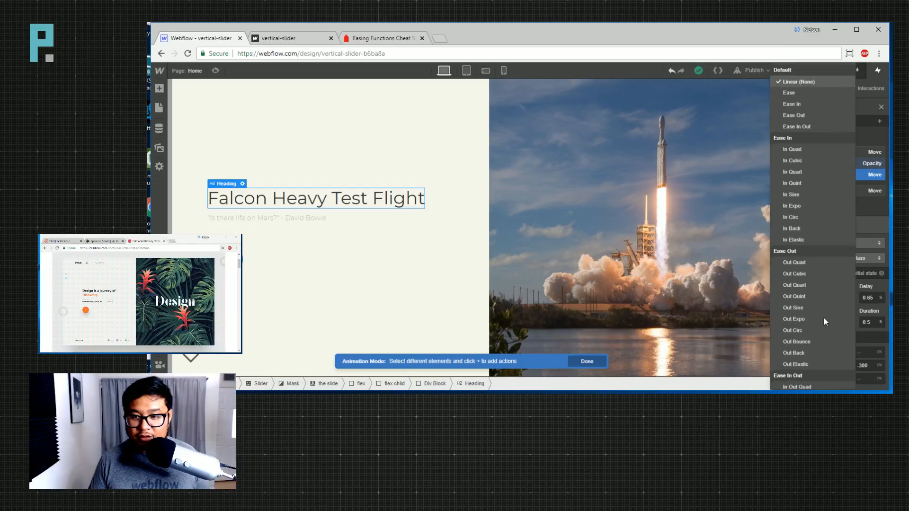
click(868, 216)
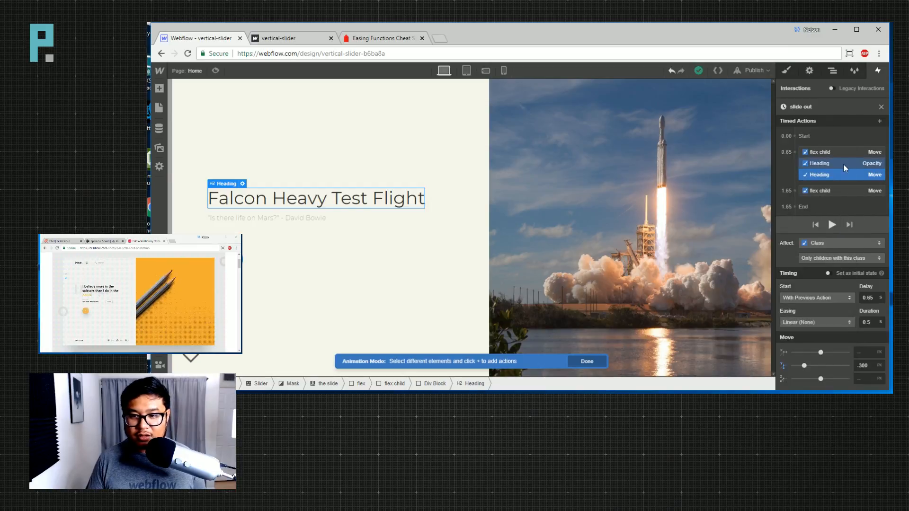
click(814, 327)
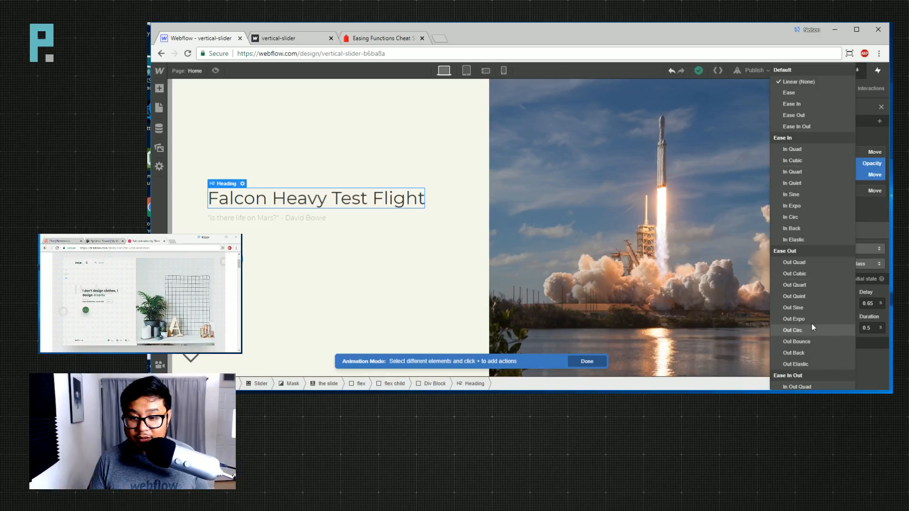
click(810, 284)
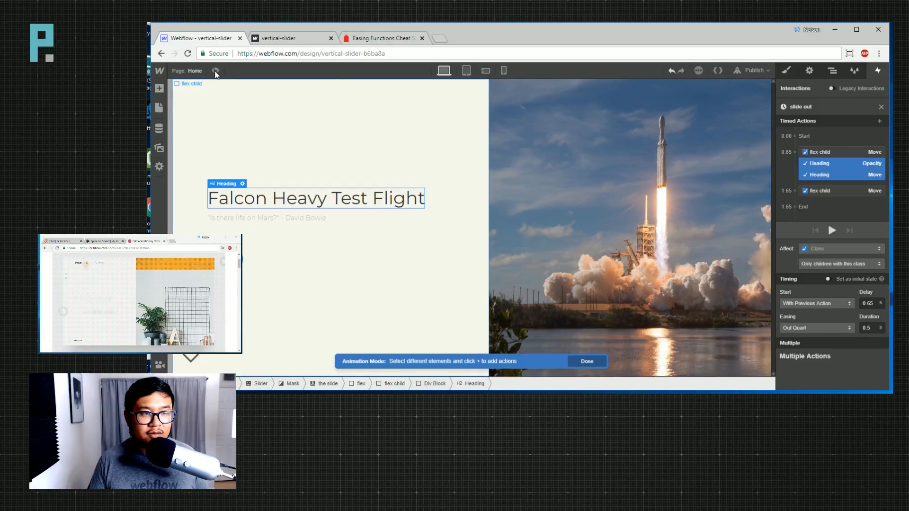
Preview the page's change to the next slide, leave the animation editor, and preview the Slider Out of View animation.
click(216, 70)
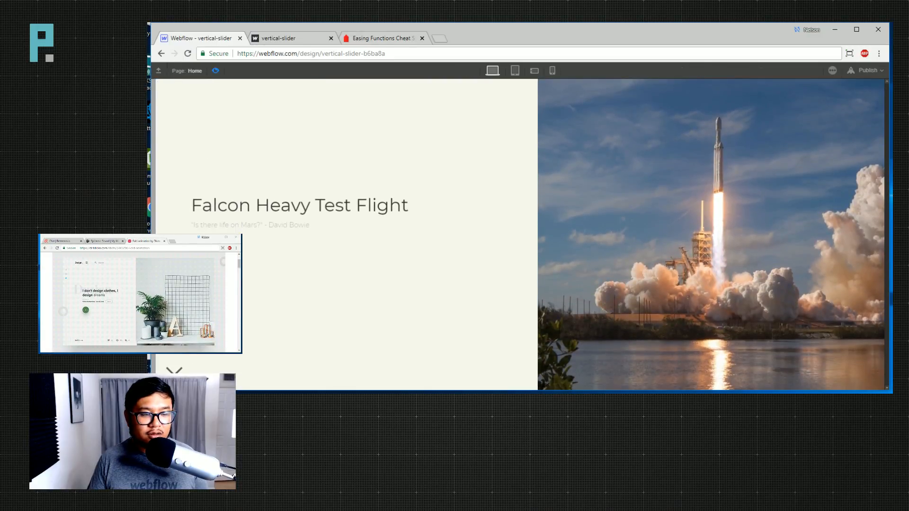
click(178, 373)
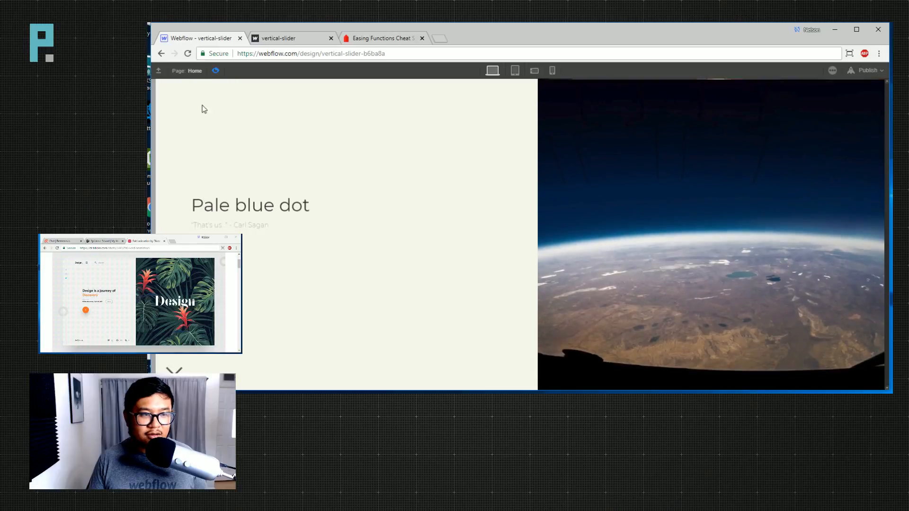
key(ctrl+shift+p)
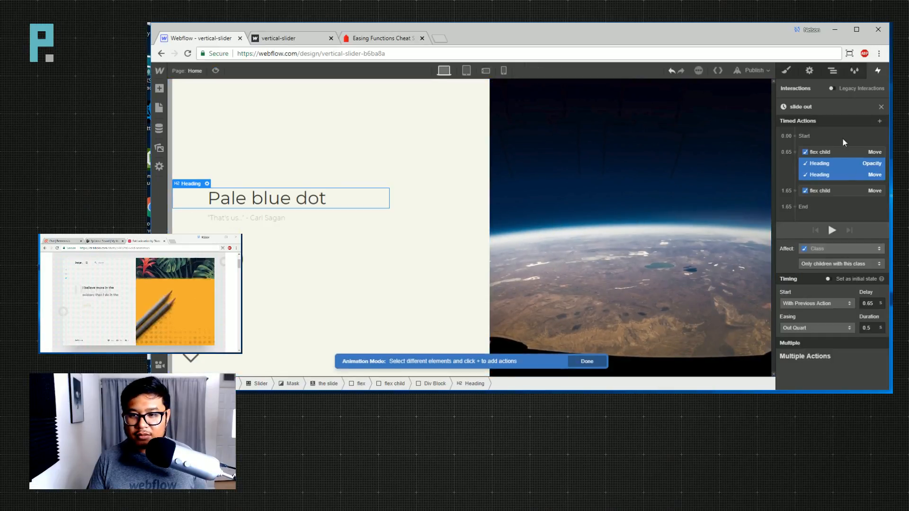
key(Escape)
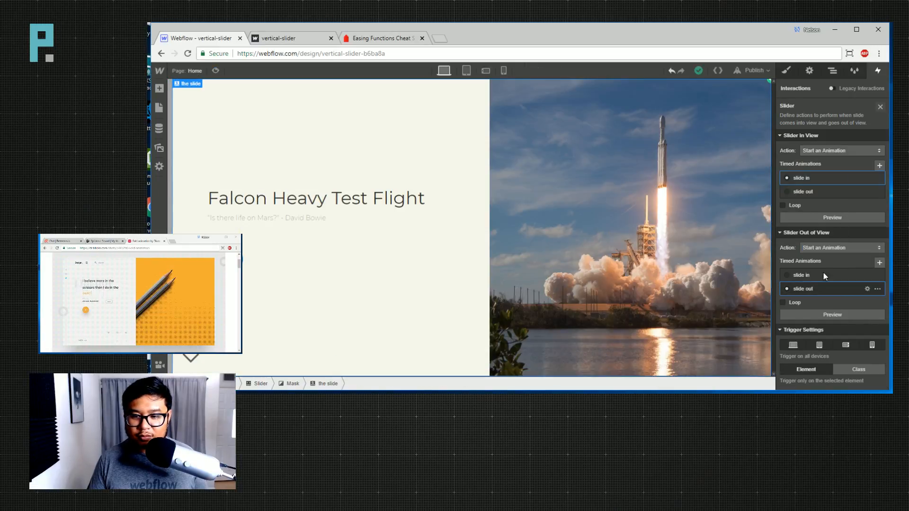
click(825, 314)
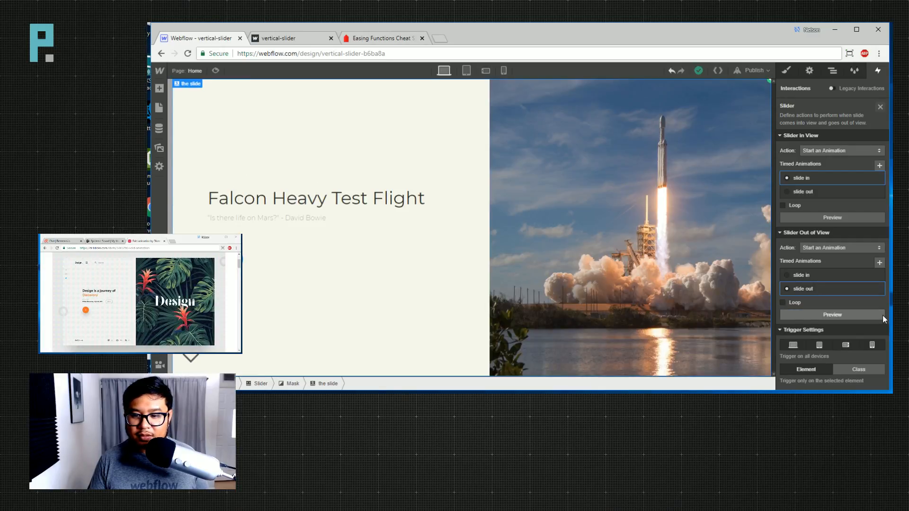
Add a Move action for the Text Block under the heading at 0.65 s in the slide out animation.
click(803, 289)
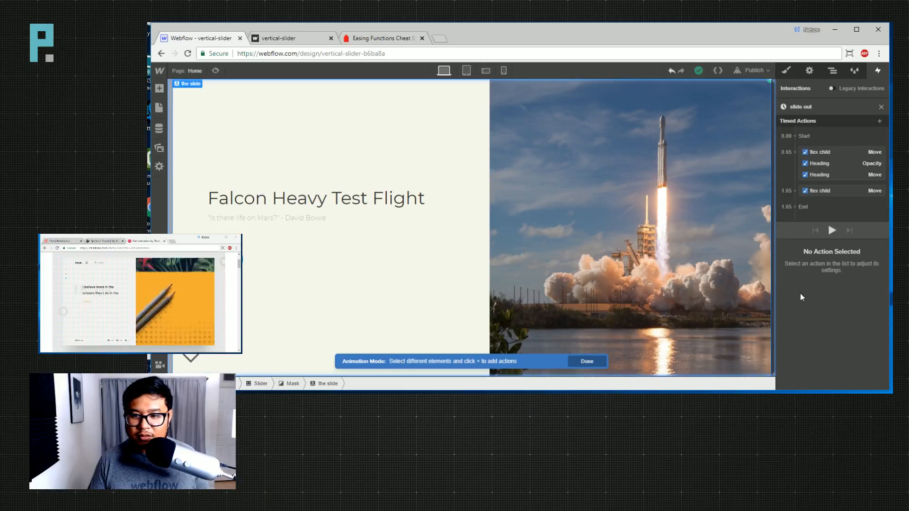
click(279, 219)
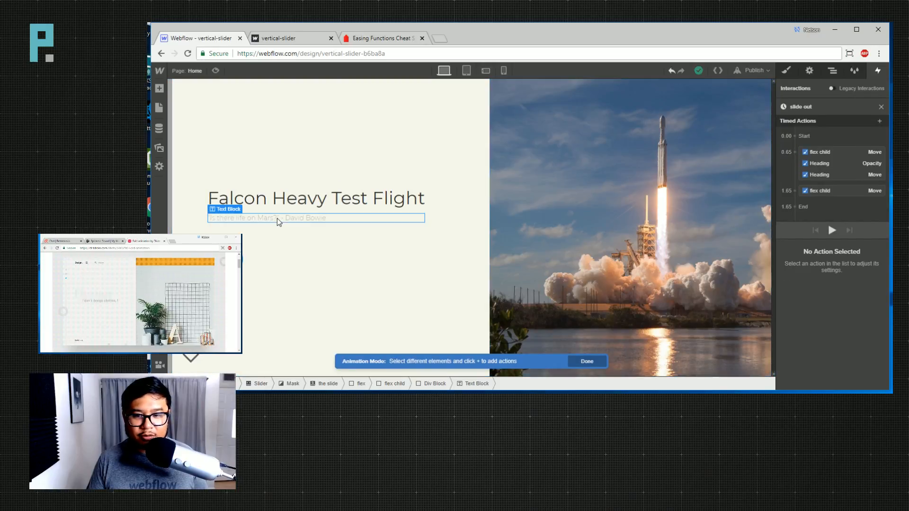
click(795, 152)
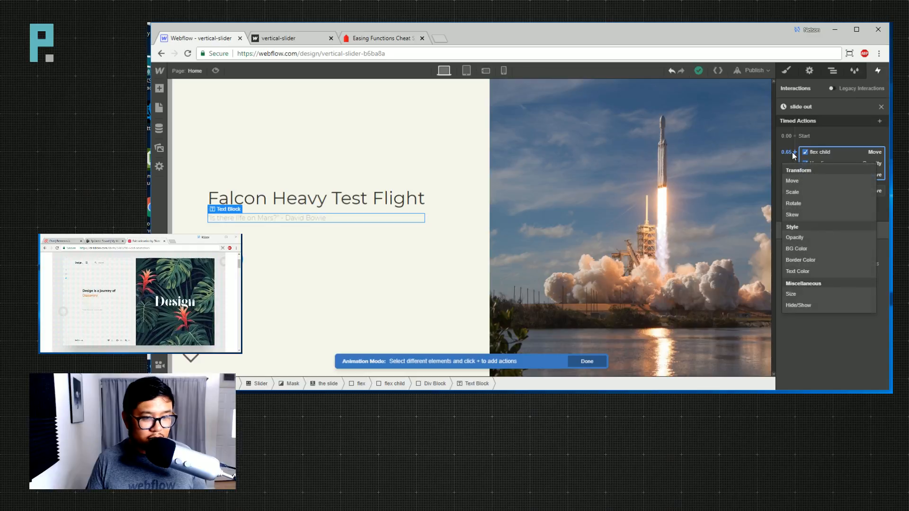
click(801, 181)
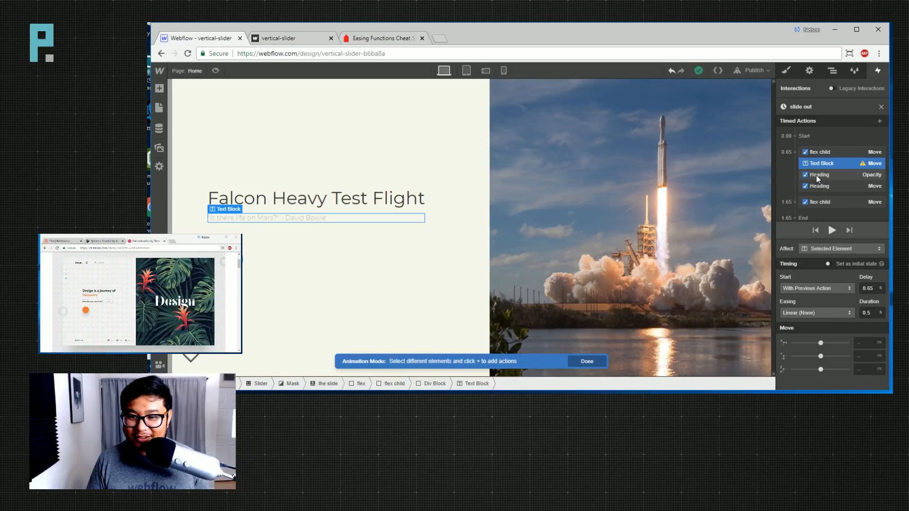
Set the delay of both the Heading Opacity and Heading Move actions to 0.25 s.
click(821, 186)
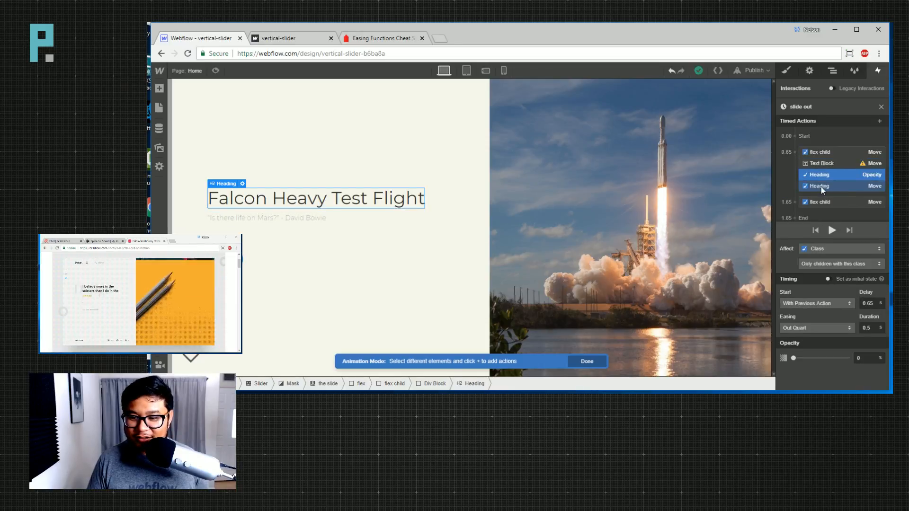
click(820, 175)
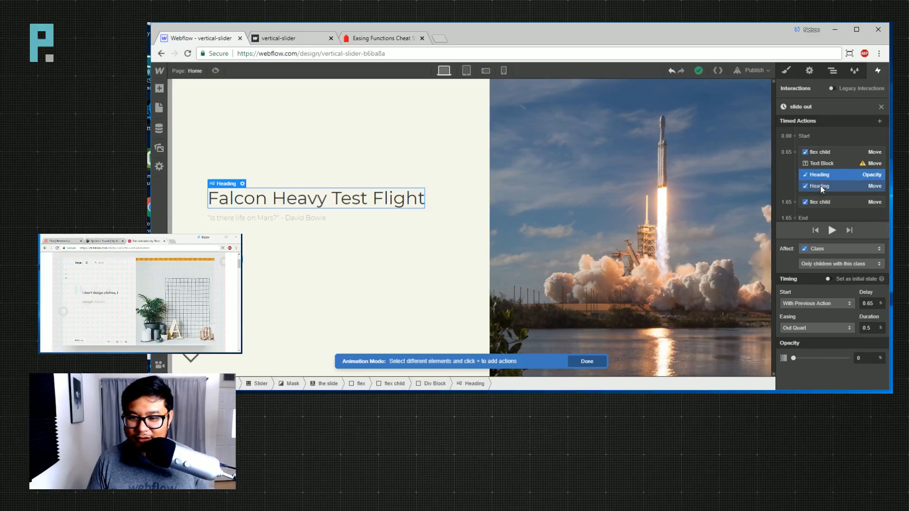
click(820, 186)
click(819, 175)
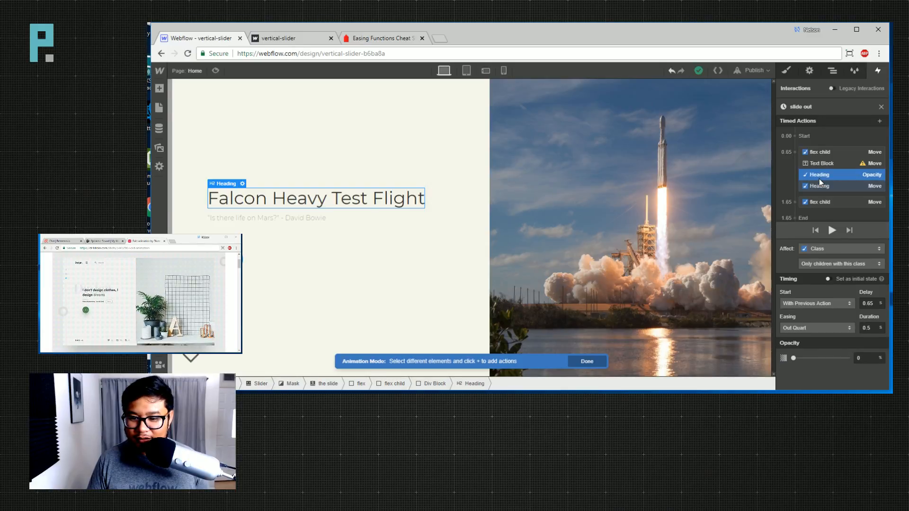
click(820, 190)
click(818, 177)
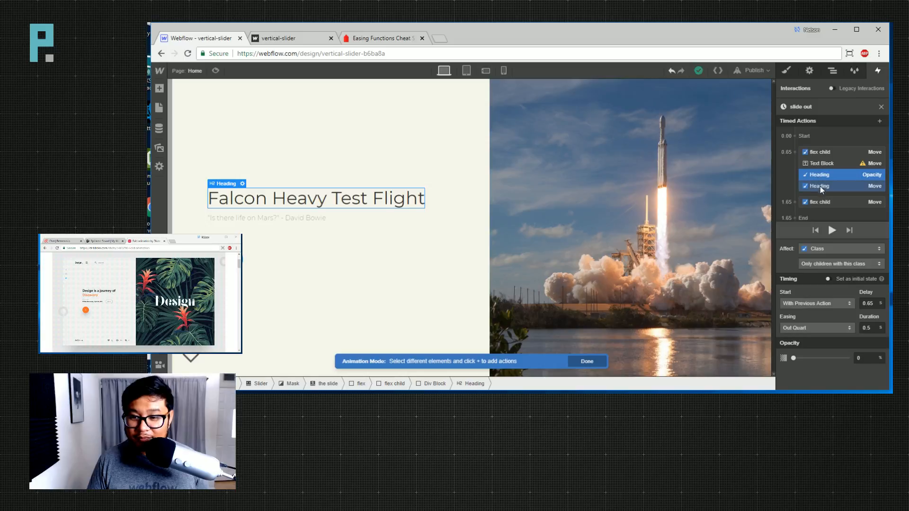
click(819, 185)
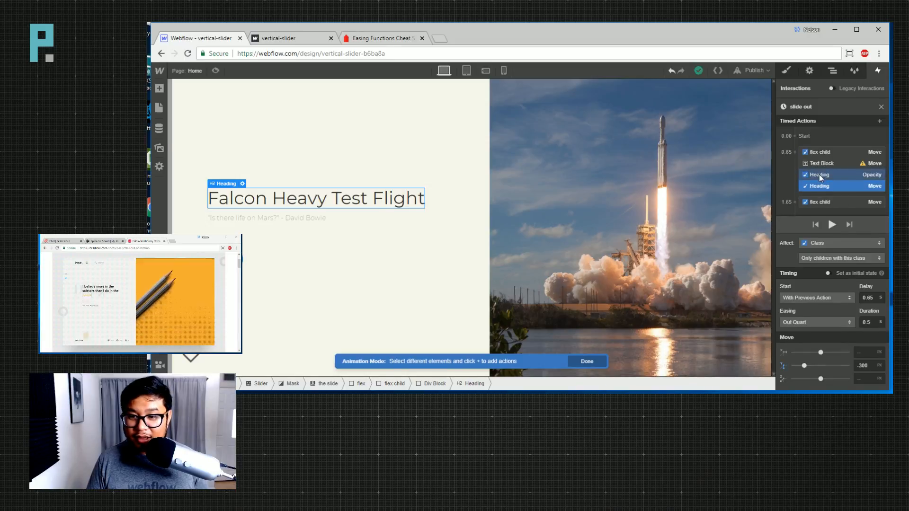
click(819, 174)
shift+click(821, 187)
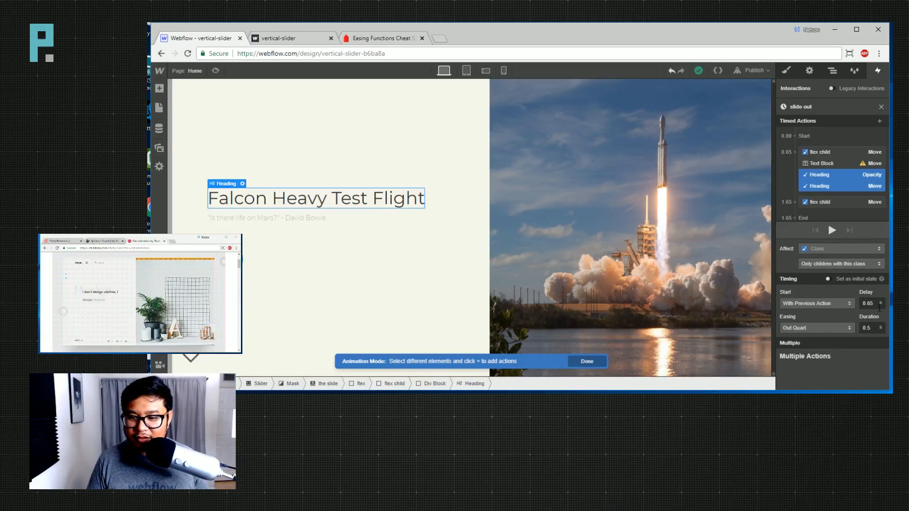
drag(874, 303, 846, 303)
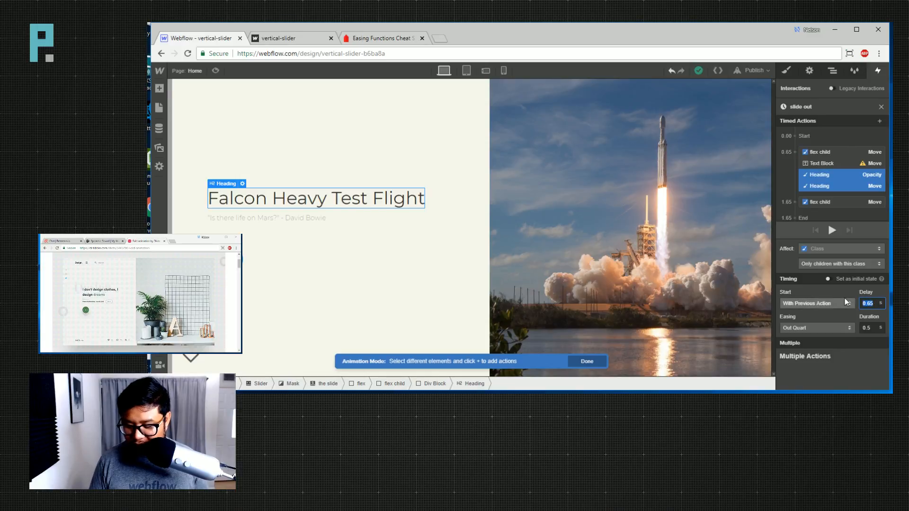
key(BackSpace)
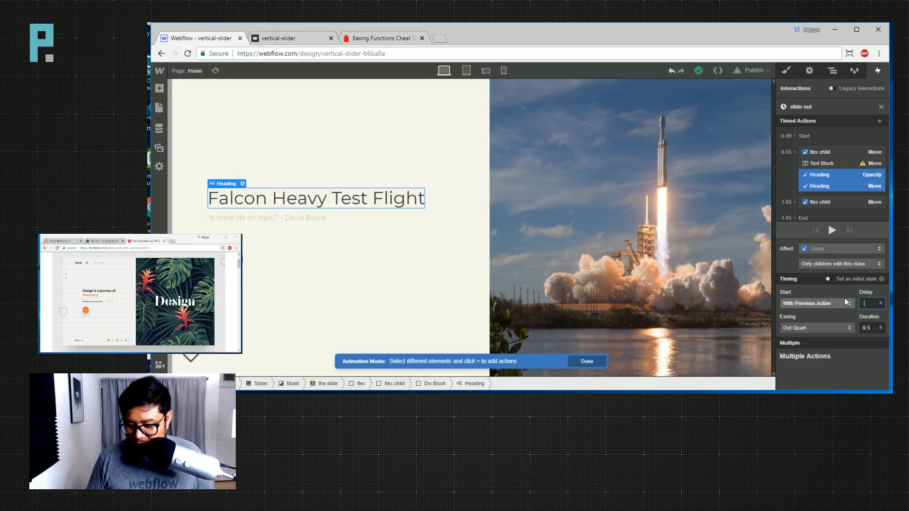
text(0.25)
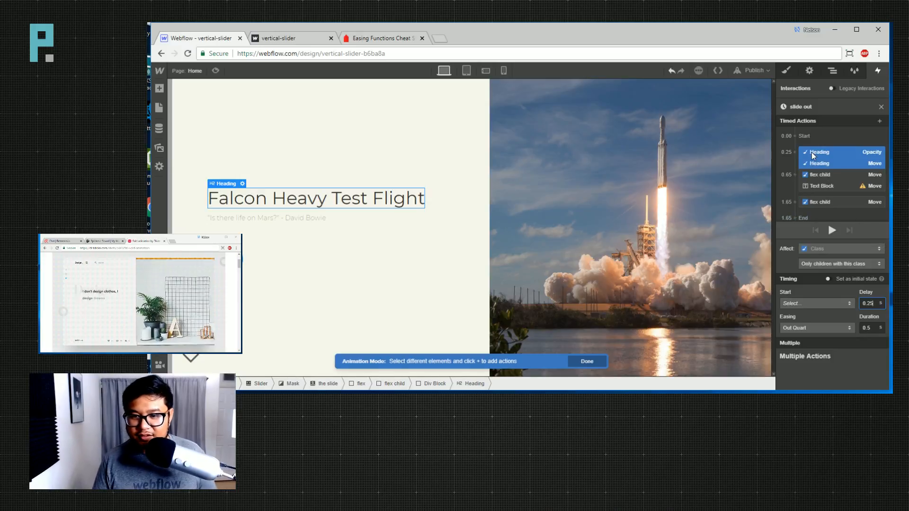
Make the Text Block Move action affect its class, limited to only children with this class.
click(820, 188)
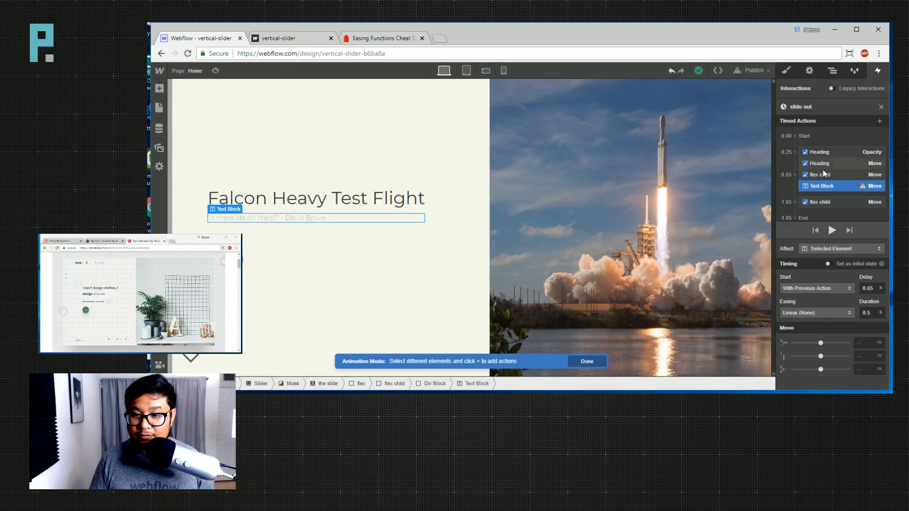
click(820, 251)
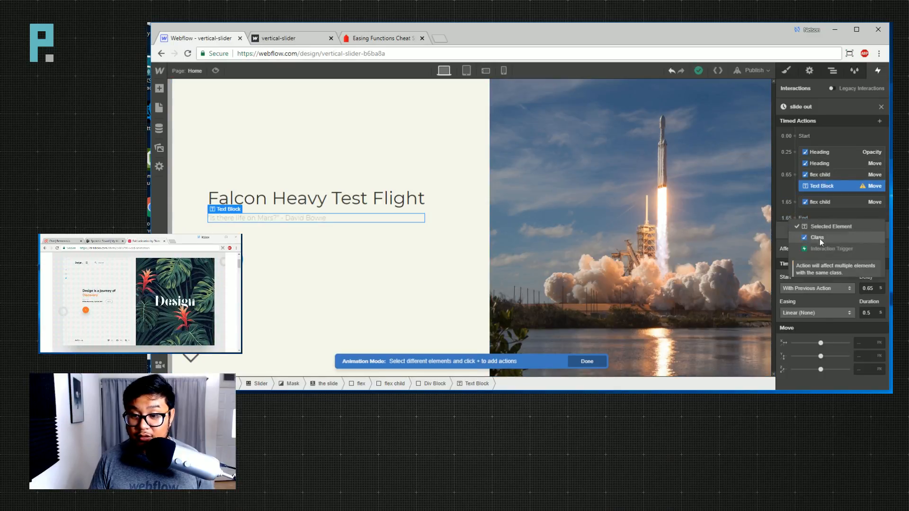
click(819, 235)
click(833, 260)
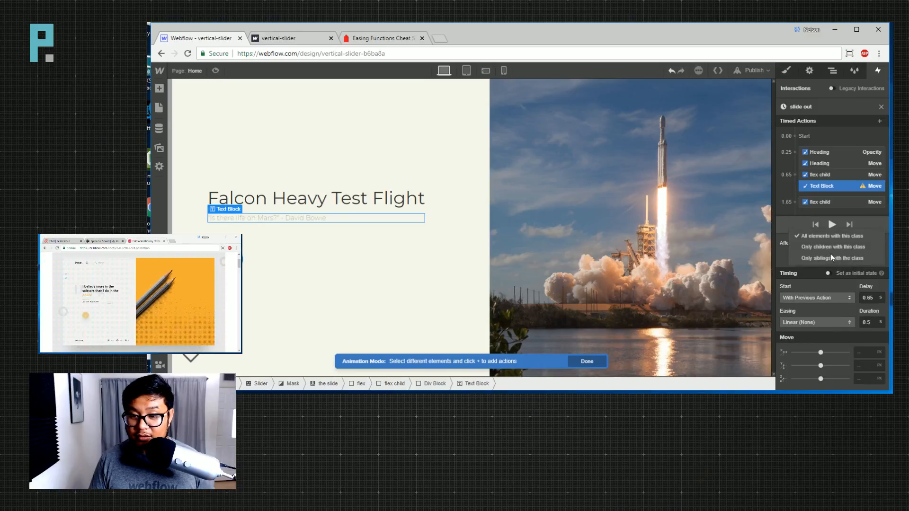
click(833, 247)
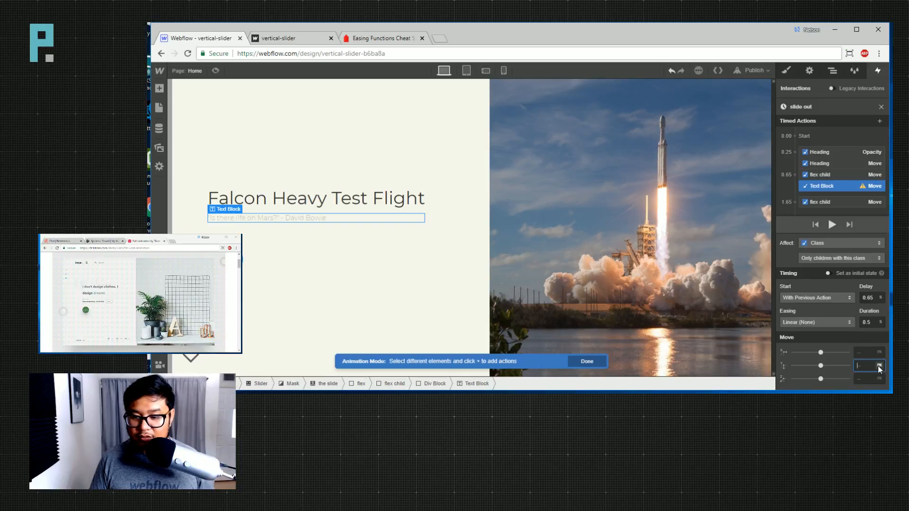
Set the Text Block Move action's vertical offset to -300 and its easing to Out Quart.
text(-300)
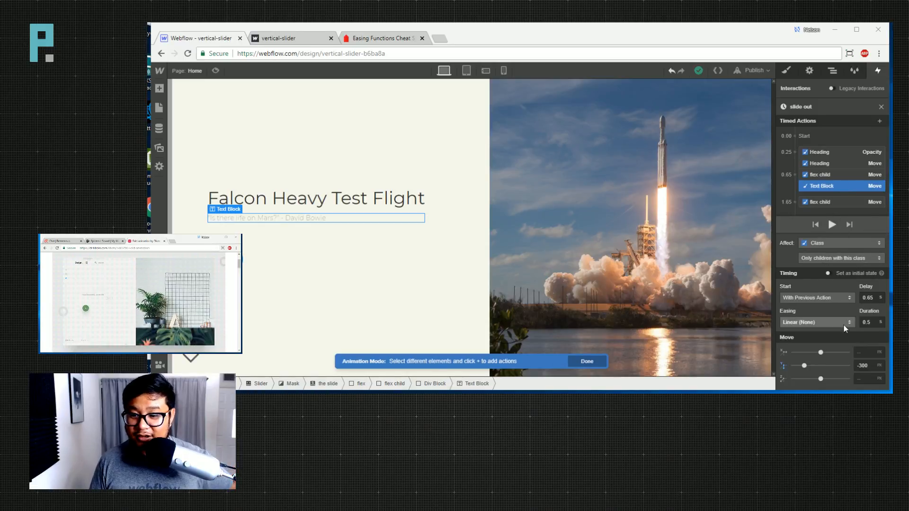
click(817, 322)
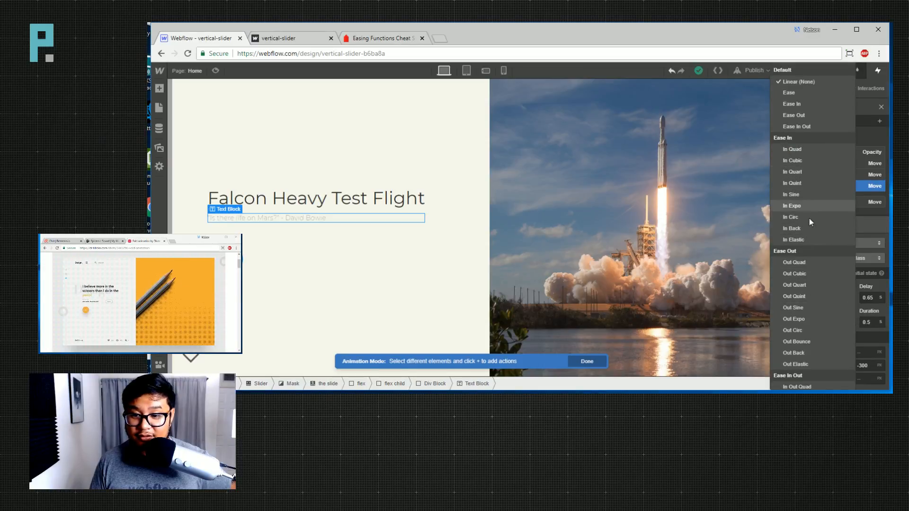
click(808, 286)
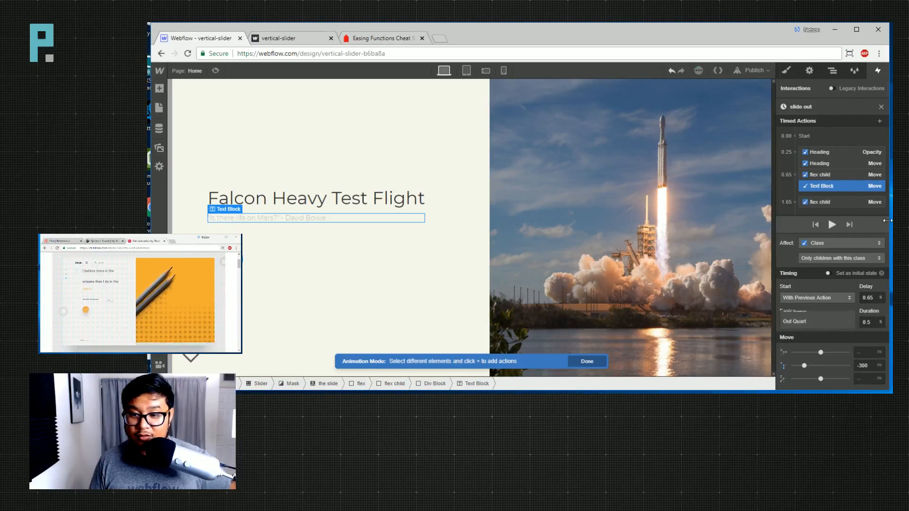
Add an Opacity action for the Text Block at 0.65 s in the slide out animation and set its opacity to 0%.
click(795, 176)
click(811, 260)
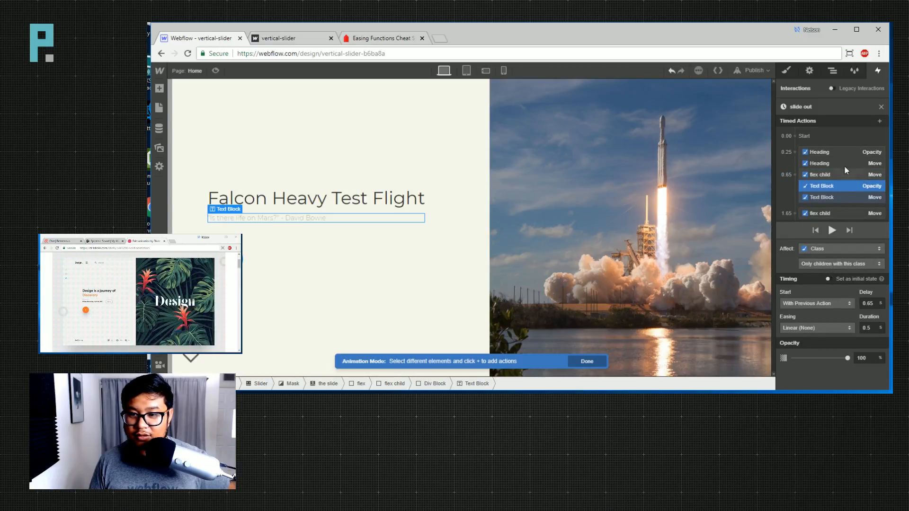
click(845, 151)
click(823, 176)
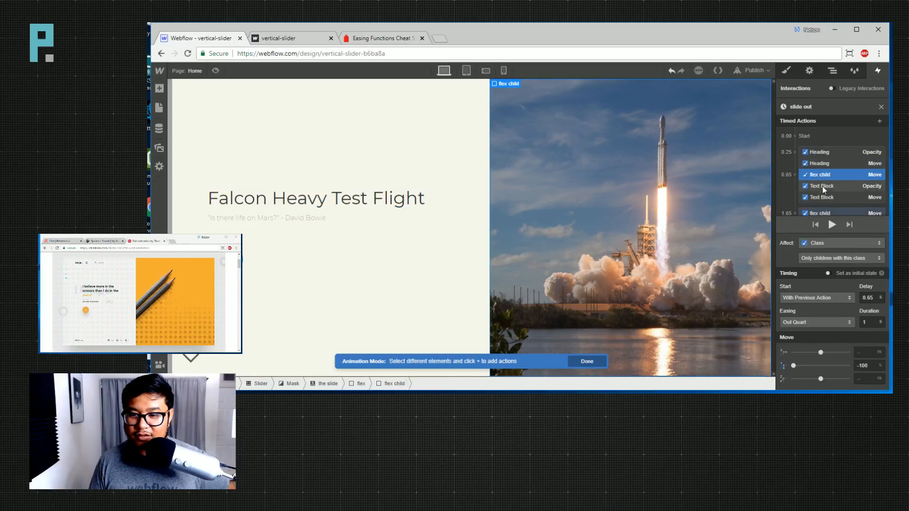
click(822, 186)
click(867, 358)
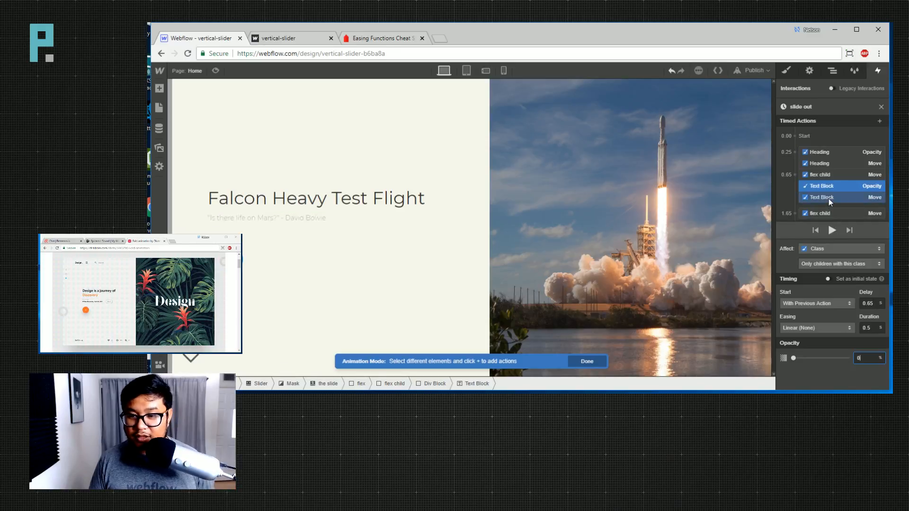
Set both the Text Block Opacity and Move actions to a 0.35 s delay with Out Quart easing.
click(868, 304)
text(.3)
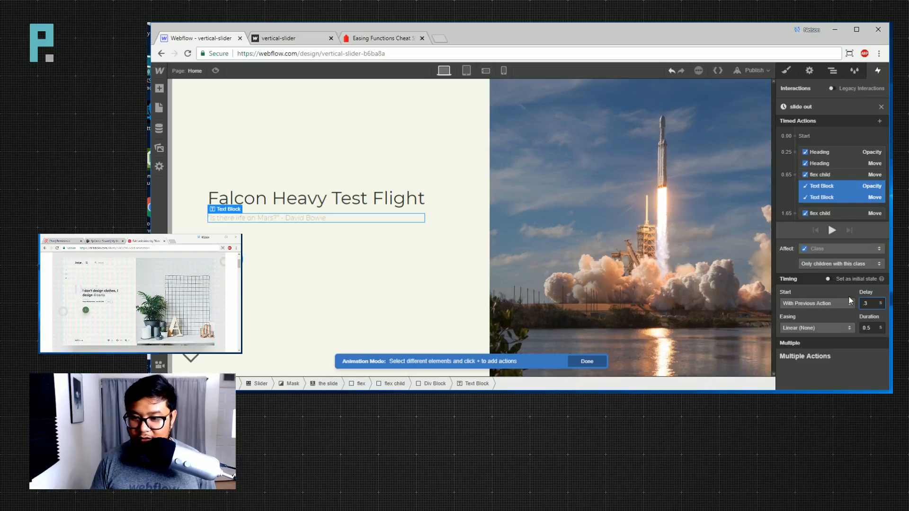
key(Return)
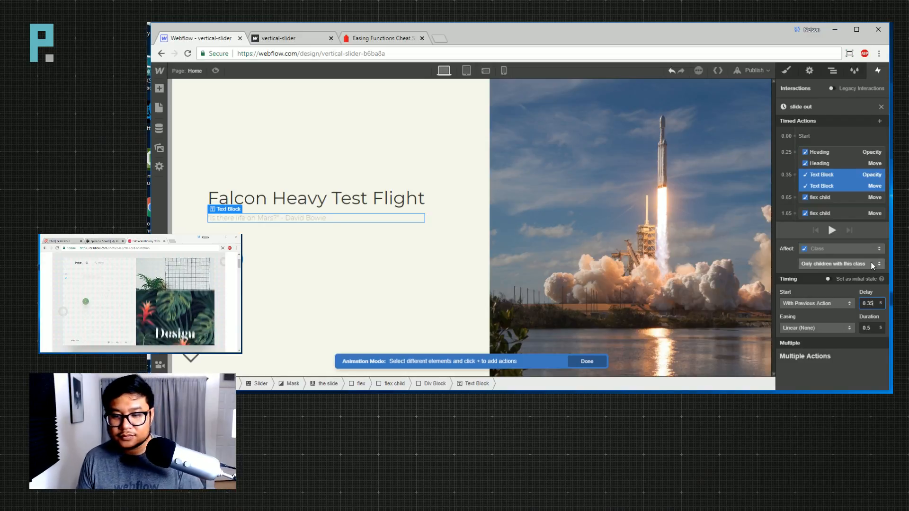
click(821, 328)
click(801, 285)
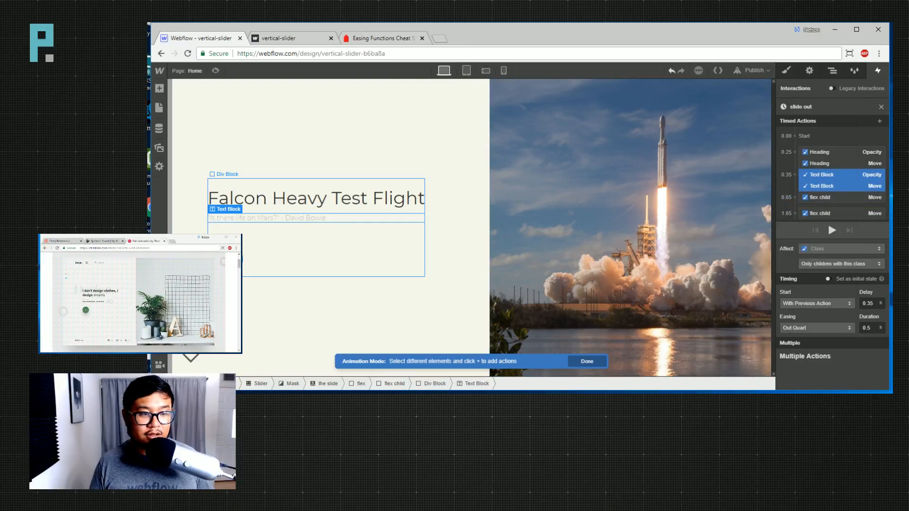
Add a Move action for the Lightbox Link at 0.25 s in the slide out animation.
click(349, 329)
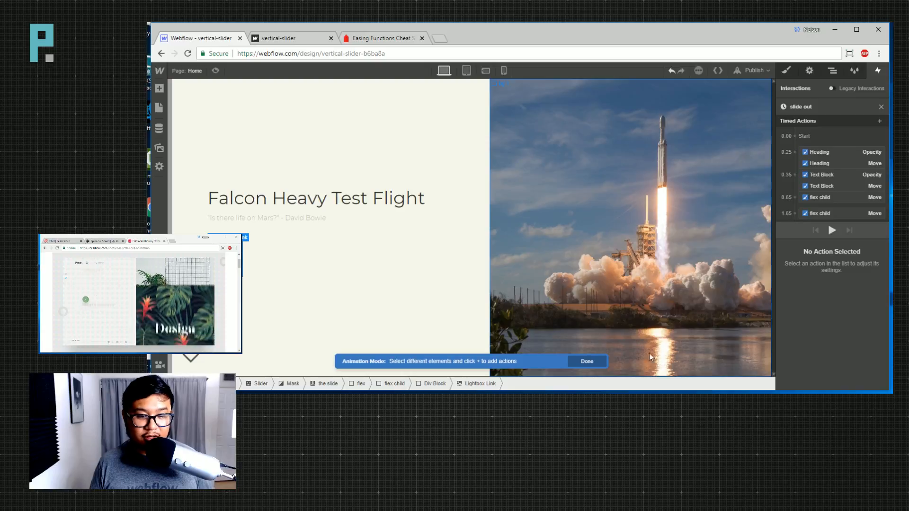
click(475, 385)
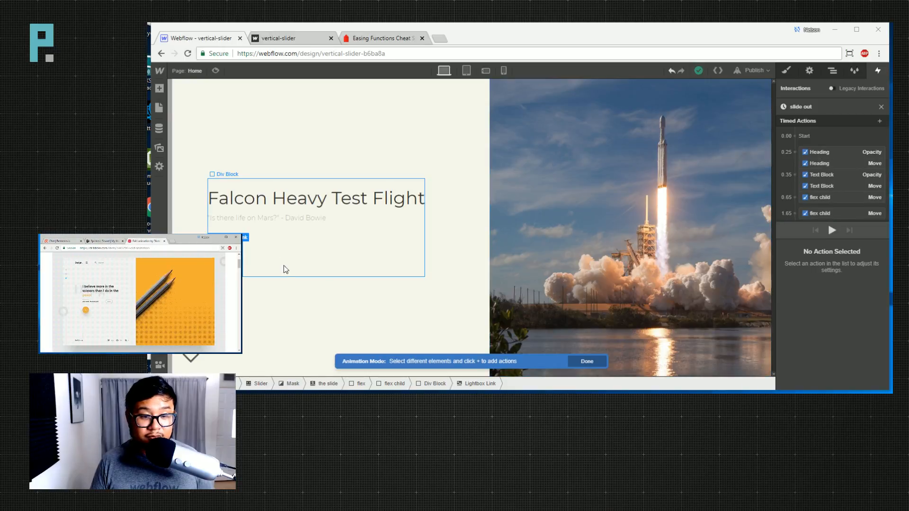
click(498, 386)
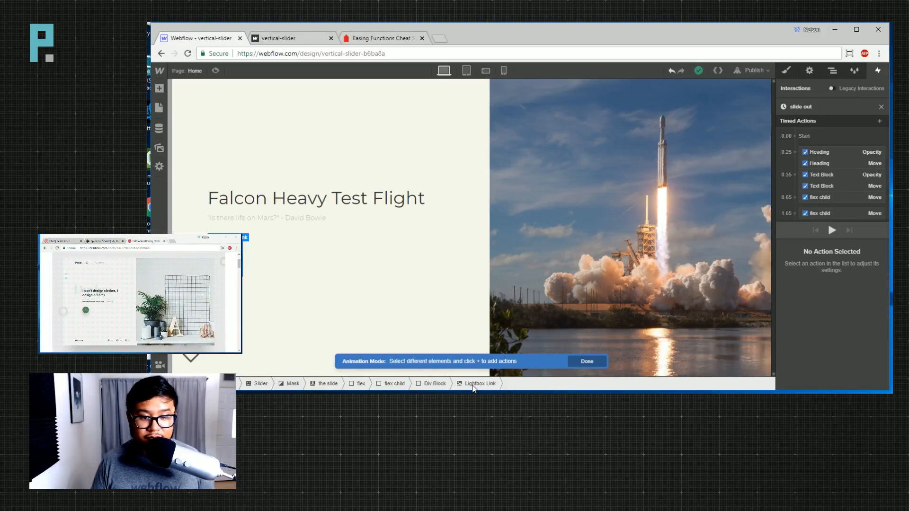
click(795, 153)
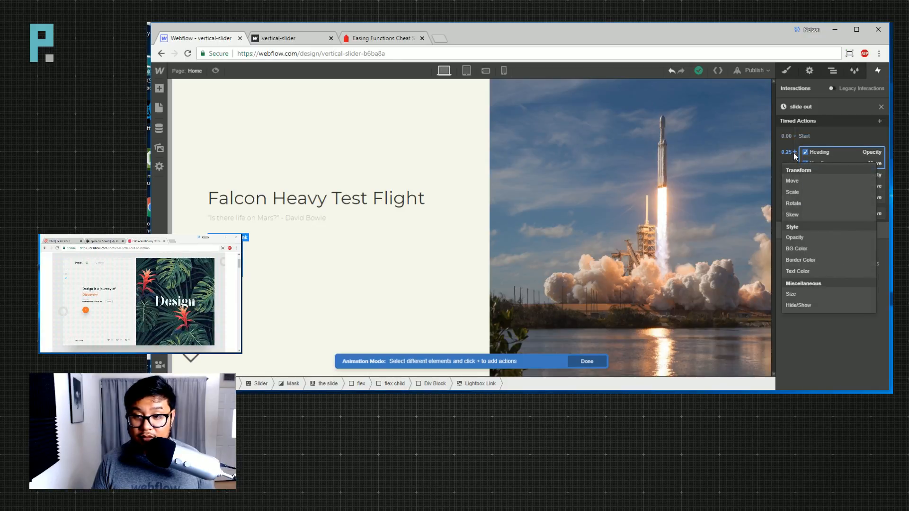
click(814, 180)
Set the Lightbox Link Move action's vertical offset to -300 and make it affect its class, limited to only children with this class.
click(869, 356)
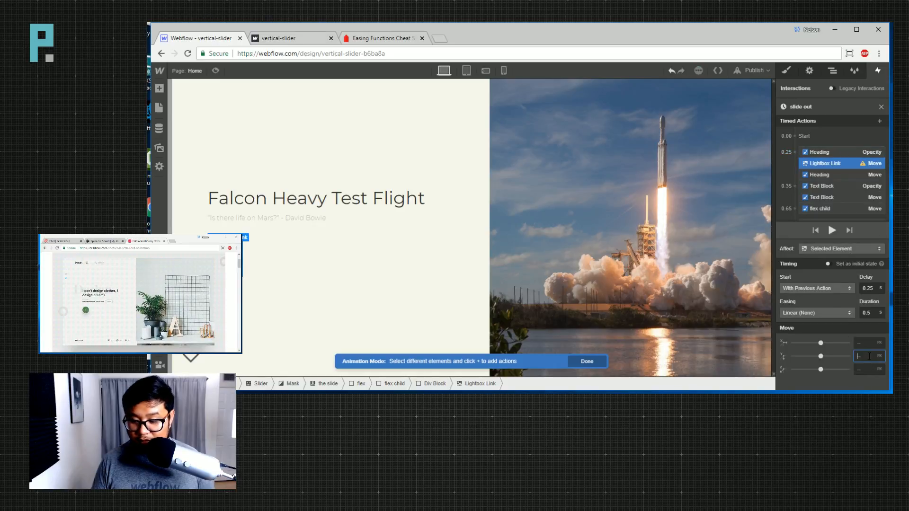
text(-300)
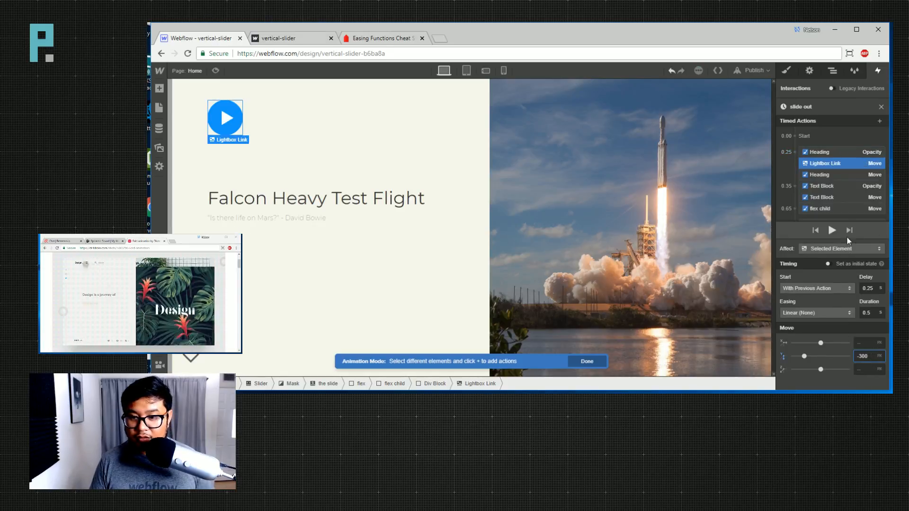
click(837, 258)
click(817, 247)
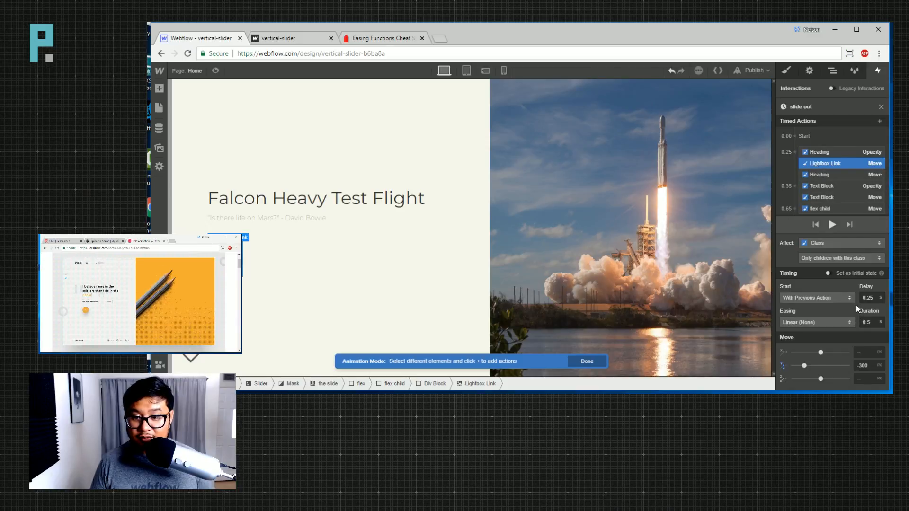
Add an Opacity action for the Lightbox Link at 0.25 s and set its opacity to 0%.
click(796, 151)
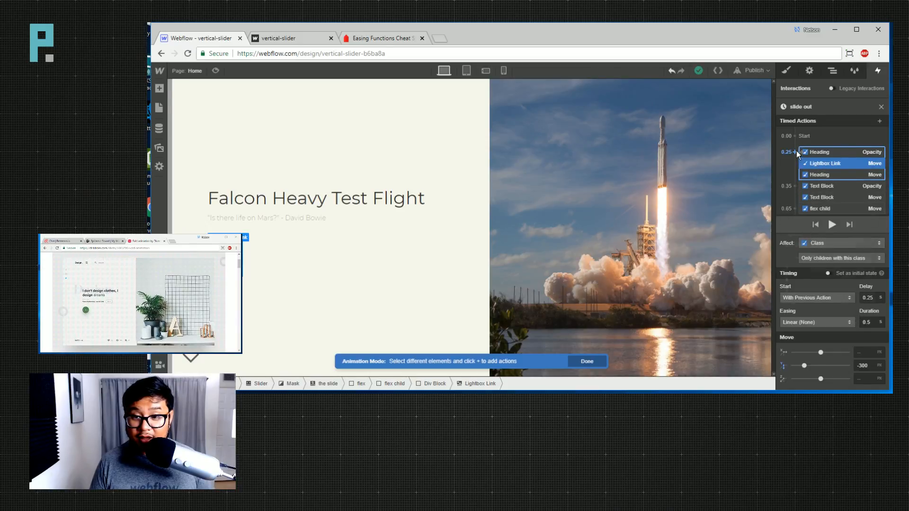
click(794, 237)
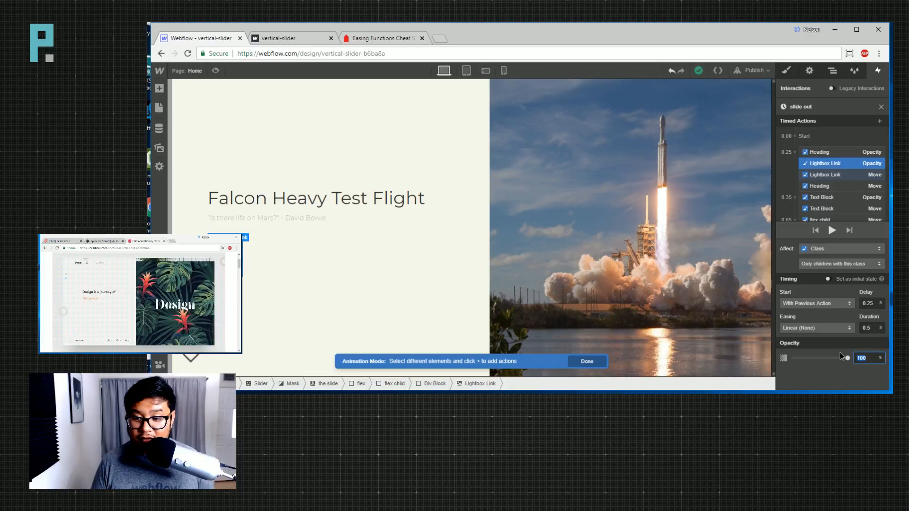
text(0)
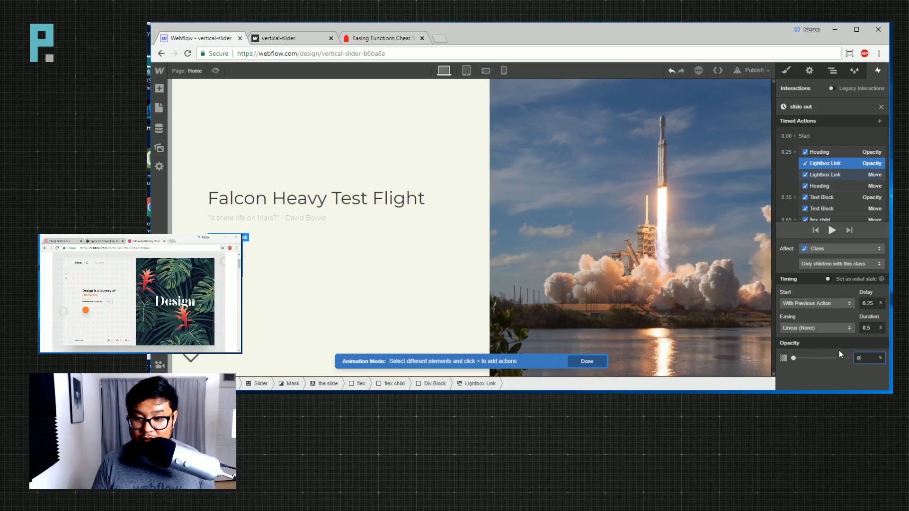
Set both the Lightbox Link Opacity and Move actions to Out Quart easing with a 0.45 s delay.
click(823, 175)
click(816, 328)
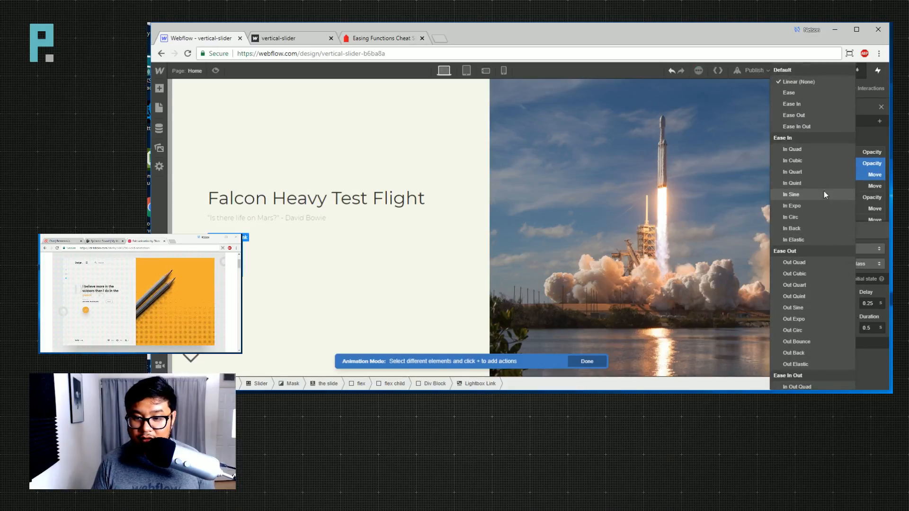
click(807, 285)
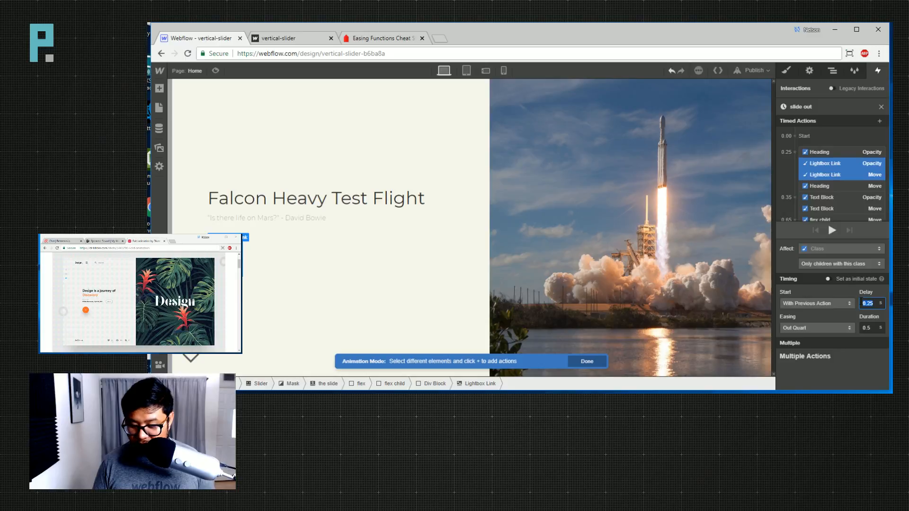
text(0.45)
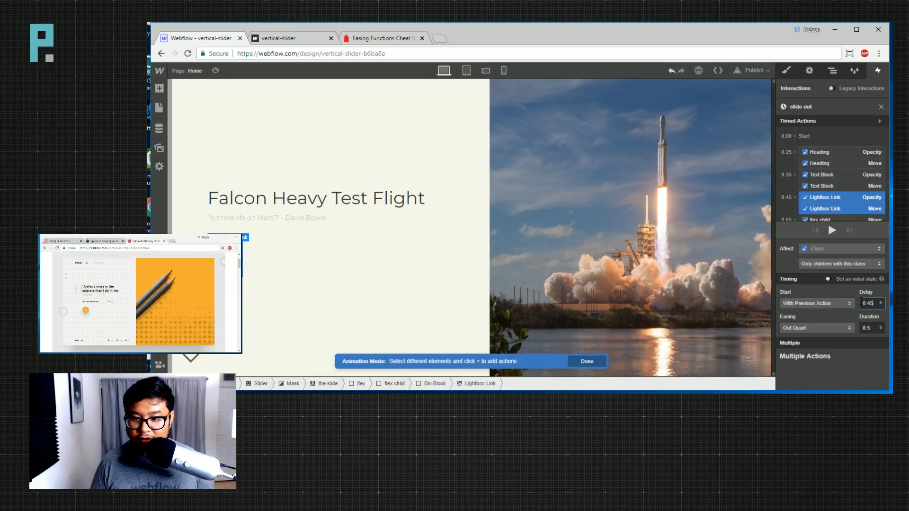
Preview the page and advance the slider to check the slide out animation, then return to editing.
scroll(834, 187, down, 2)
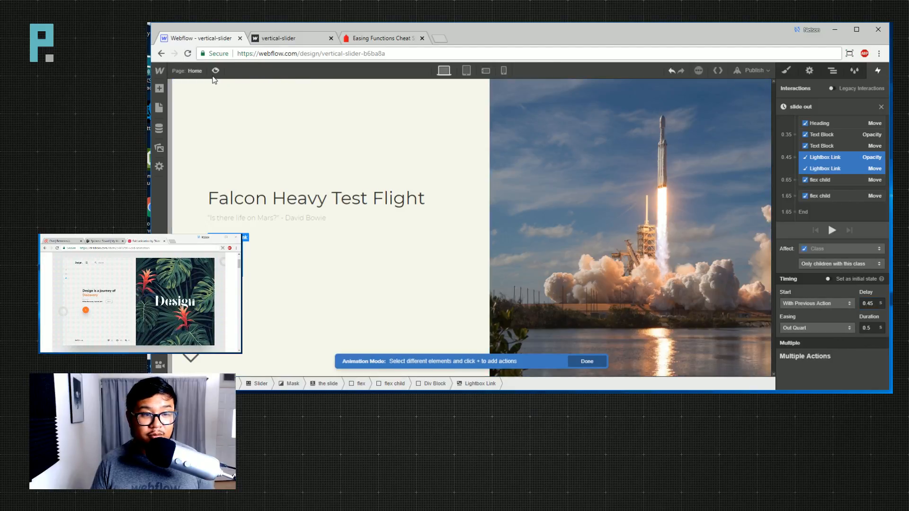
click(215, 71)
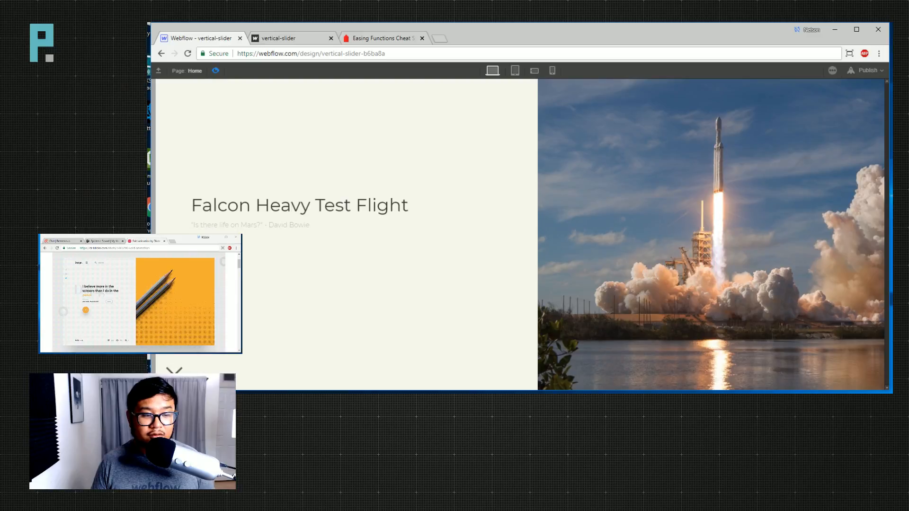
scroll(227, 84, down, 1)
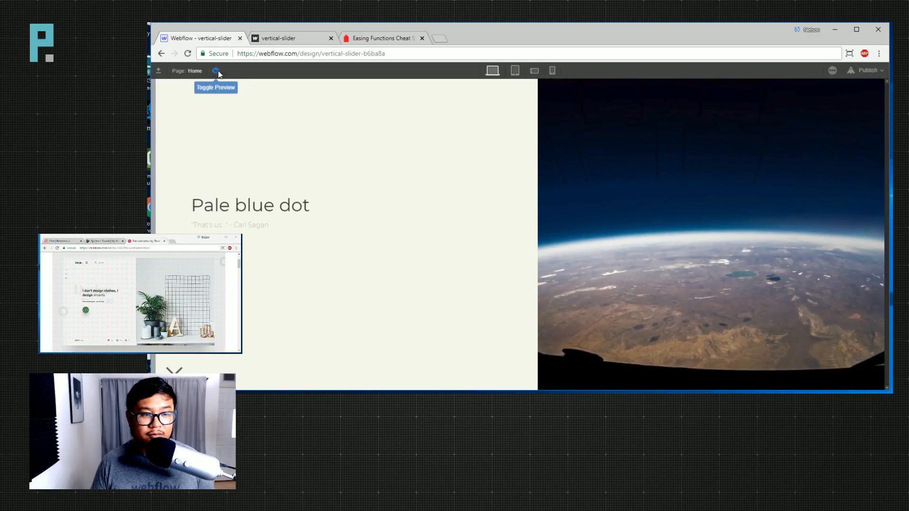
click(217, 71)
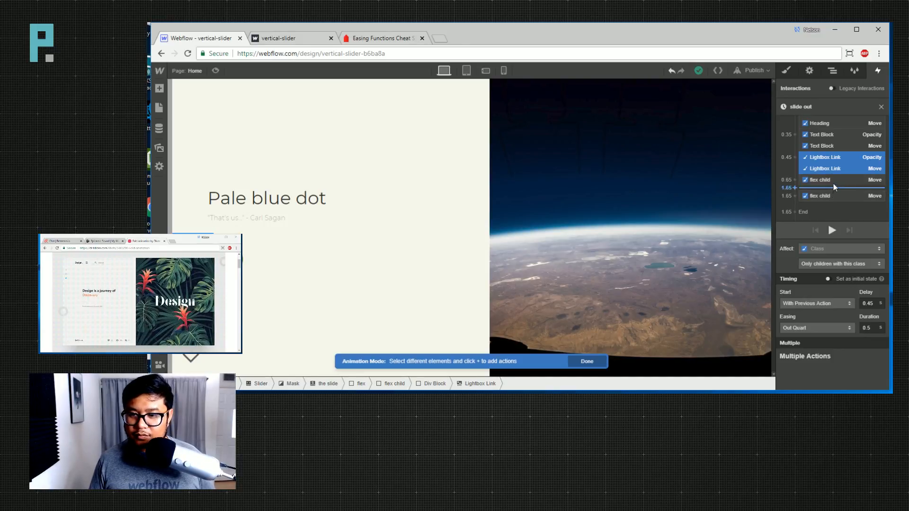
Add a Lightbox Link Move action at 1.65 s with a vertical offset of 300 and a duration of 0 s.
click(831, 169)
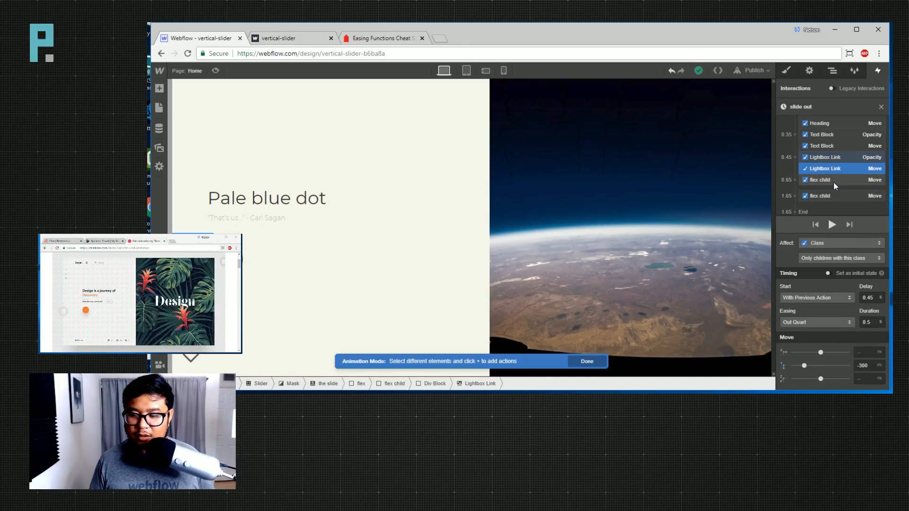
scroll(834, 184, down, 1)
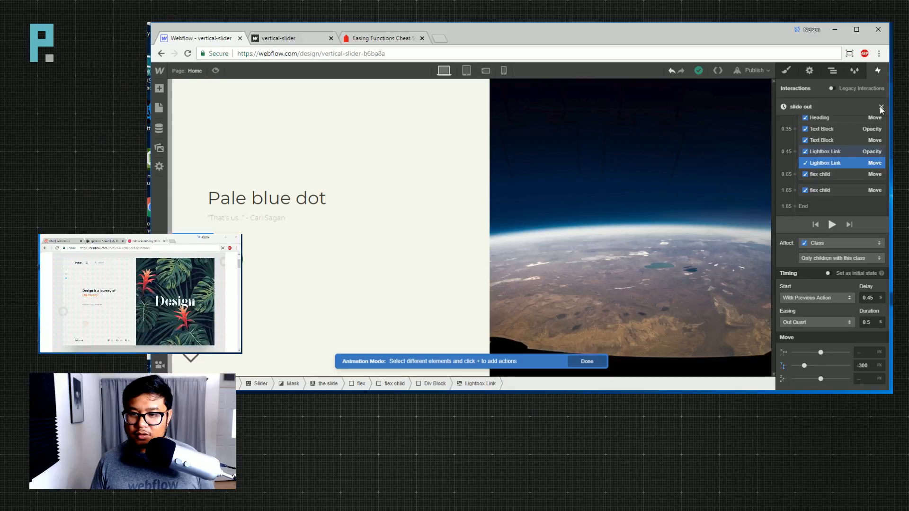
click(795, 190)
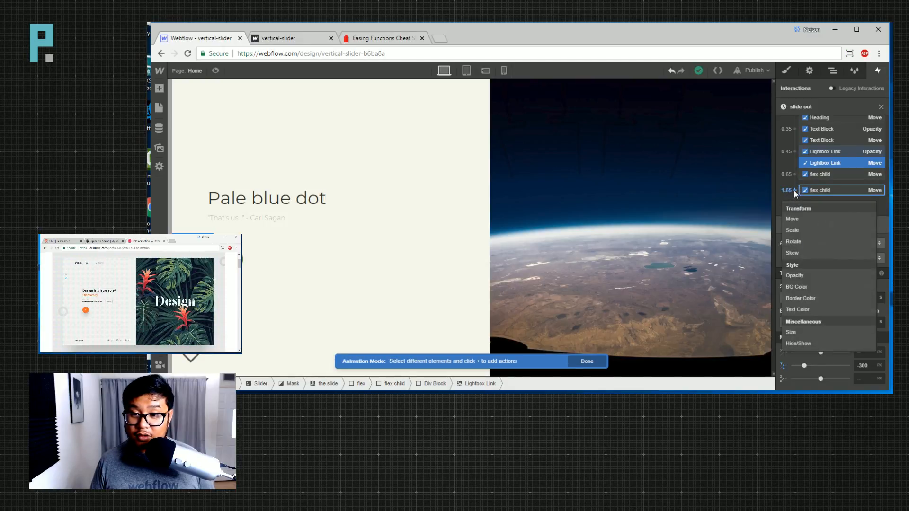
click(798, 217)
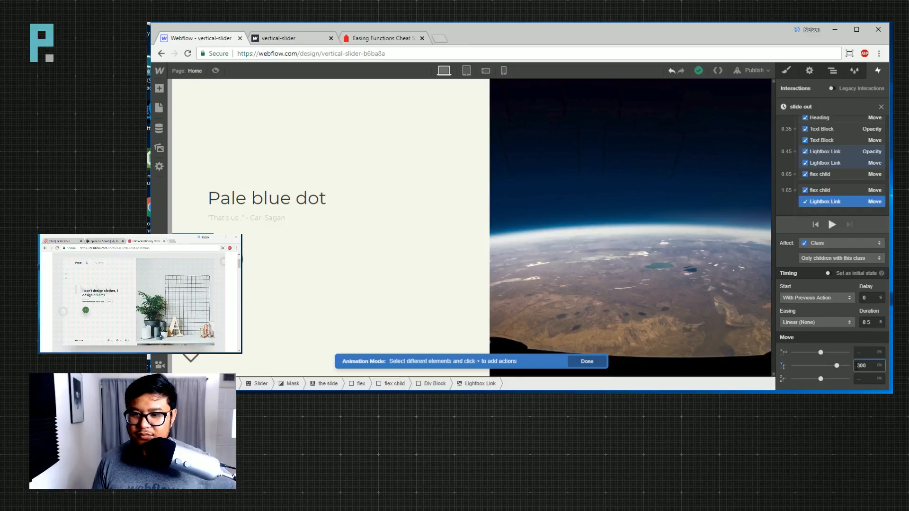
drag(874, 322, 848, 322)
text(0)
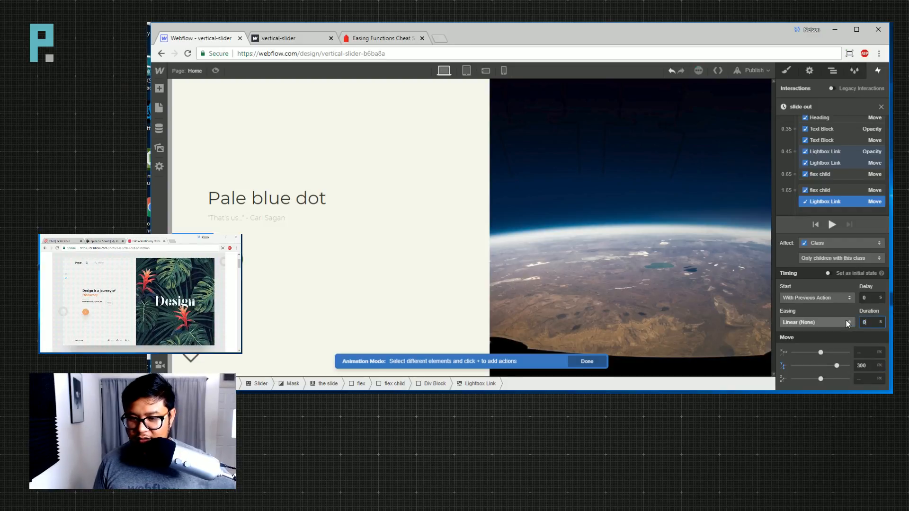
Add a Text Block Move action at 1.65 s with a vertical offset of 300 and a duration of 0 s.
click(829, 141)
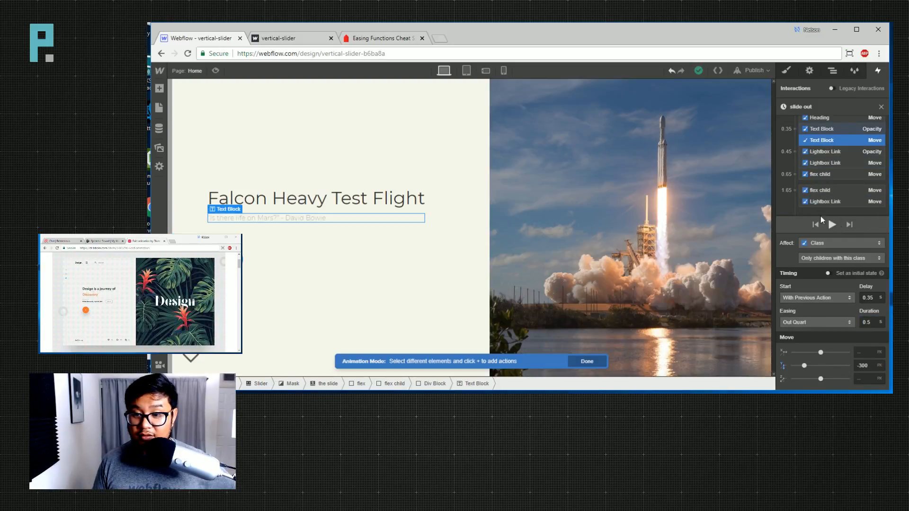
click(794, 192)
click(802, 218)
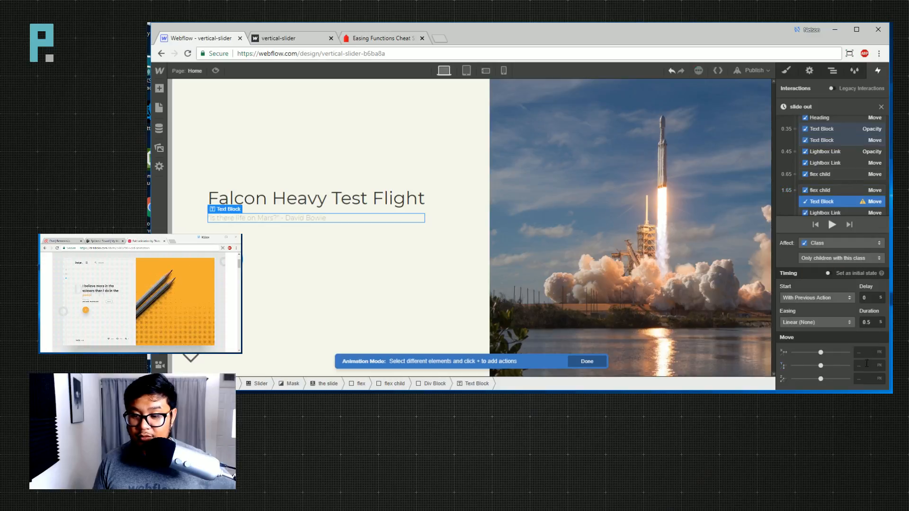
text(300)
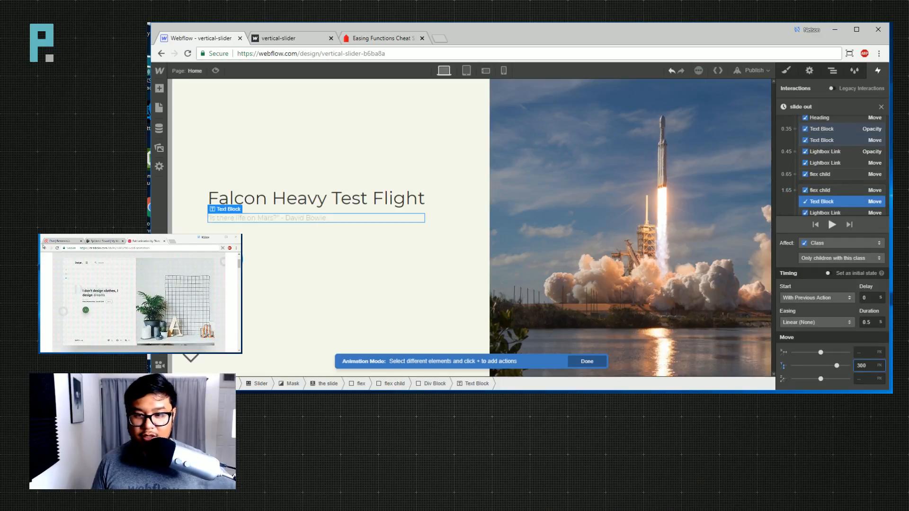
drag(869, 322, 850, 326)
text(0)
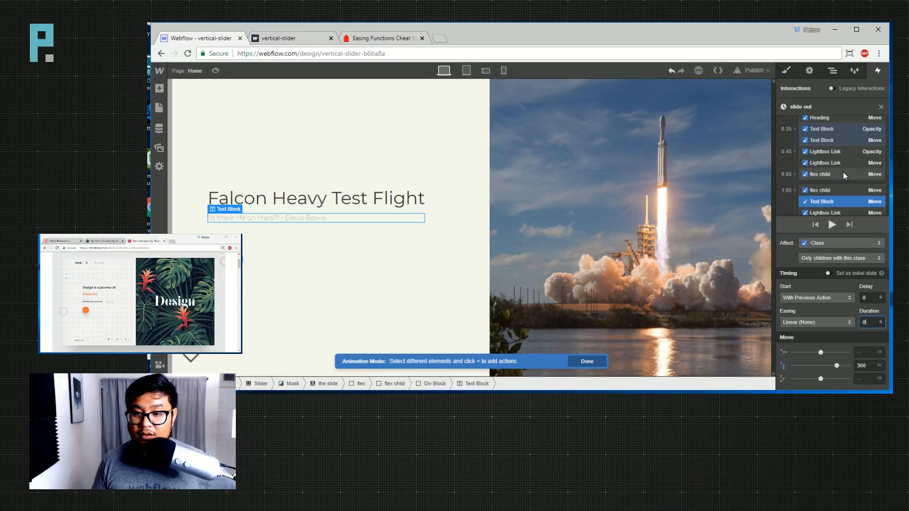
Add a Heading Move action at 1.65 s with a vertical offset of 300 and a duration of 0 s, and close the slide out animation.
click(824, 118)
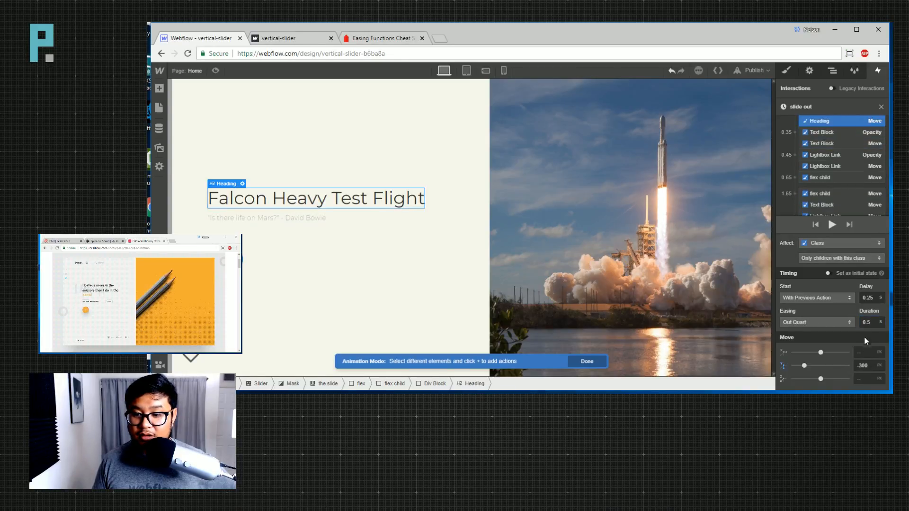
scroll(805, 171, down, 2)
click(794, 168)
click(870, 365)
text(300)
drag(867, 322, 832, 324)
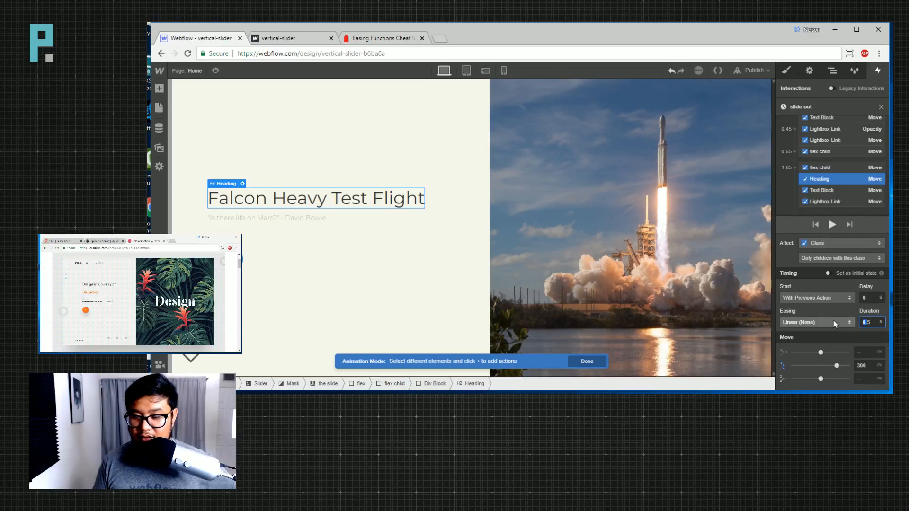
key(BackSpace)
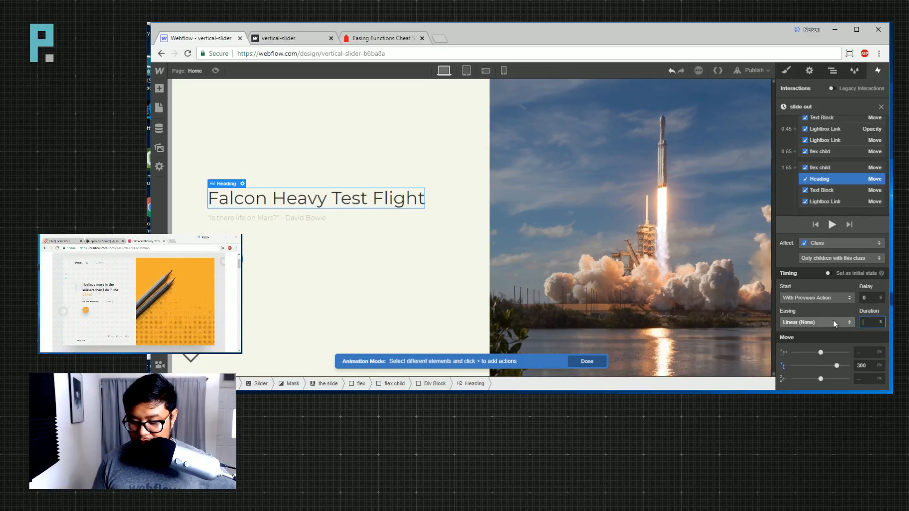
text(0)
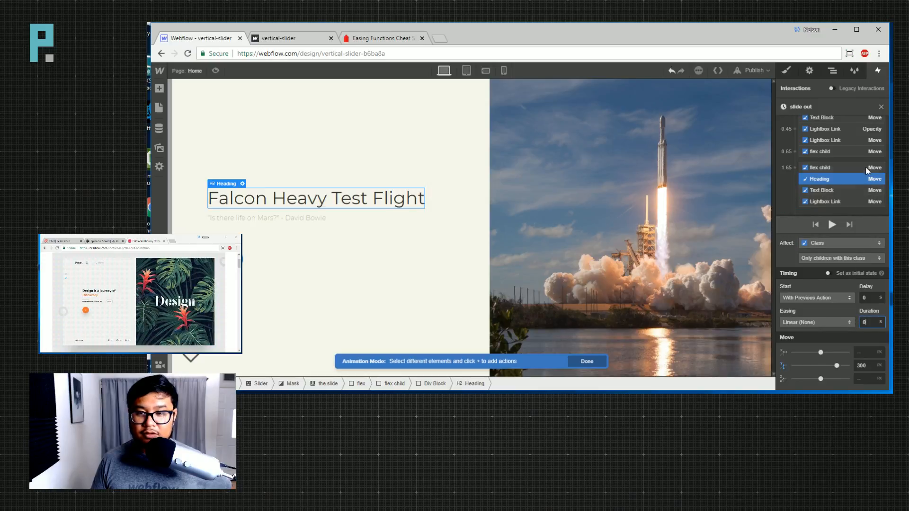
click(880, 107)
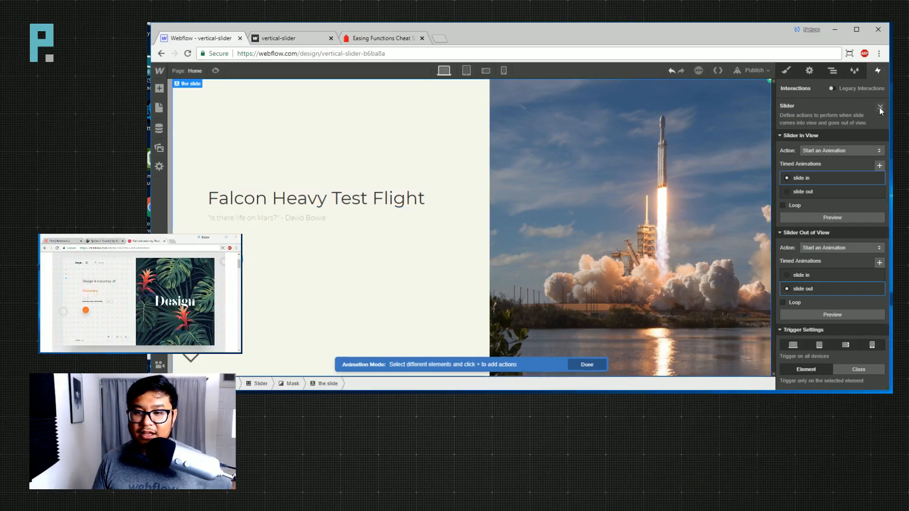
In the slide in animation, set the initial-state vertical Move offset of the Lightbox Link, Text Block and Heading to 300.
click(824, 179)
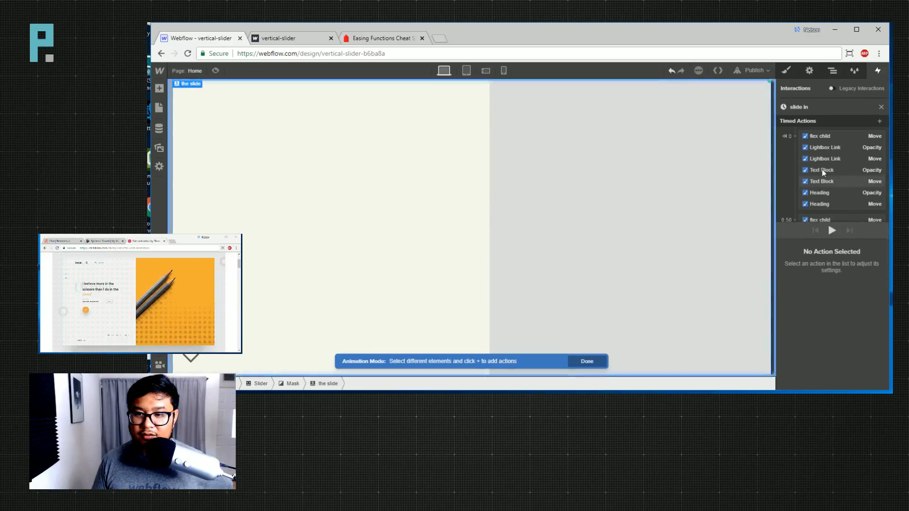
click(832, 147)
click(826, 159)
drag(874, 320, 843, 320)
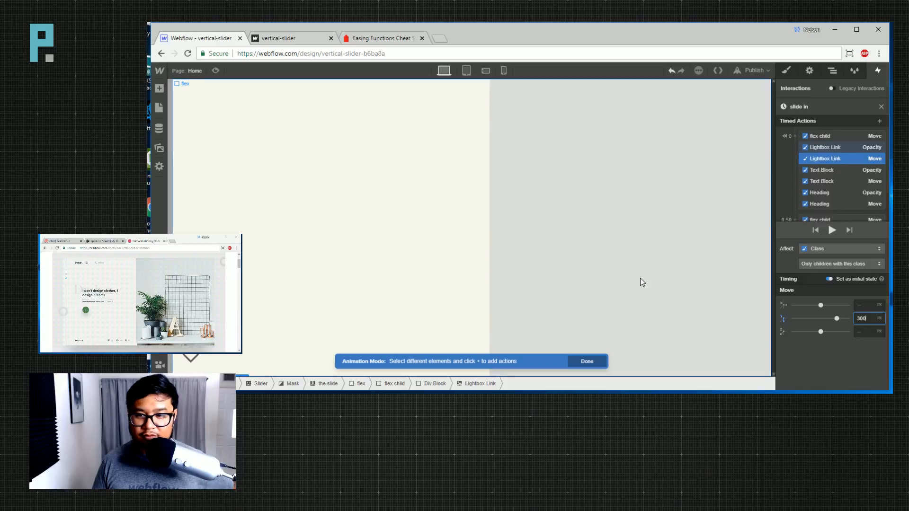
click(849, 179)
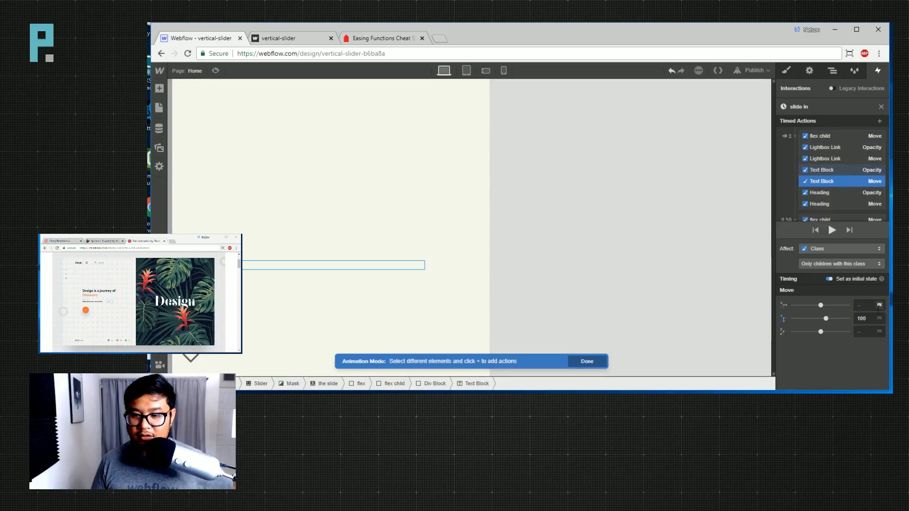
text(300)
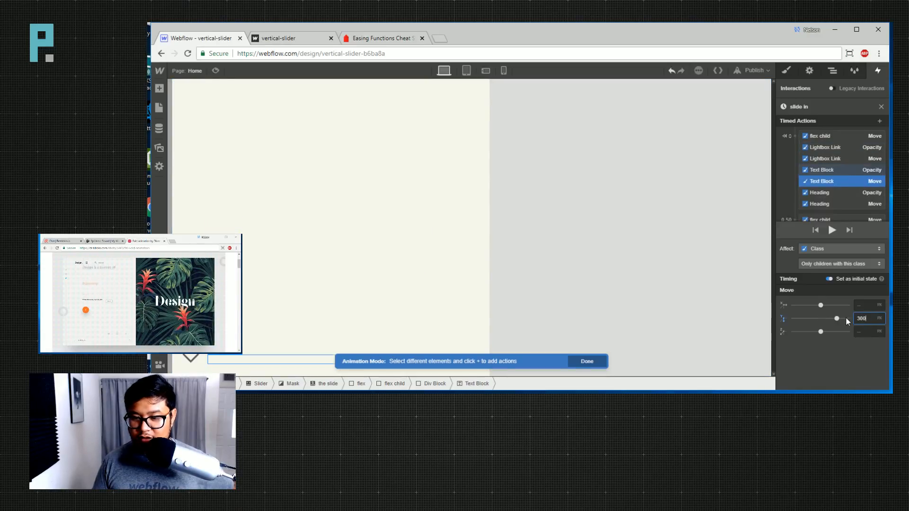
click(842, 203)
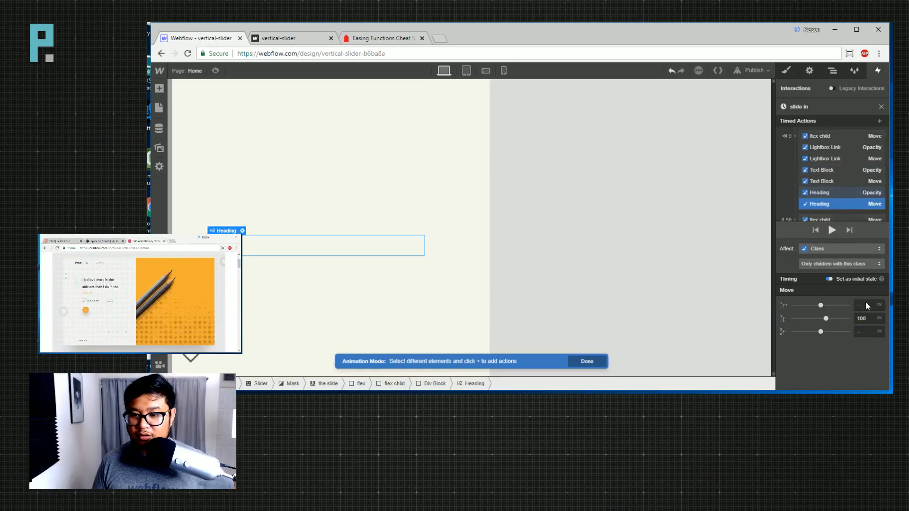
click(855, 318)
text(300)
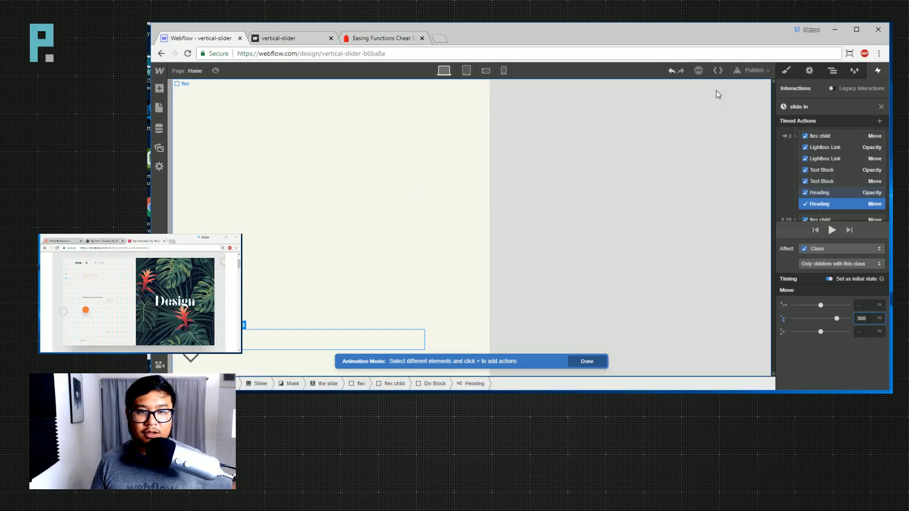
Publish the site to its webflow.io domain and reload the live vertical-slider page.
click(751, 75)
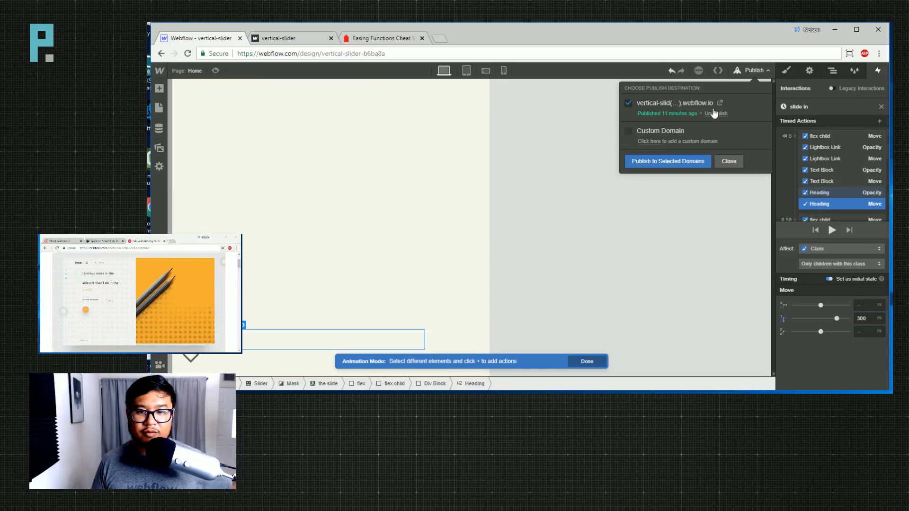
click(653, 162)
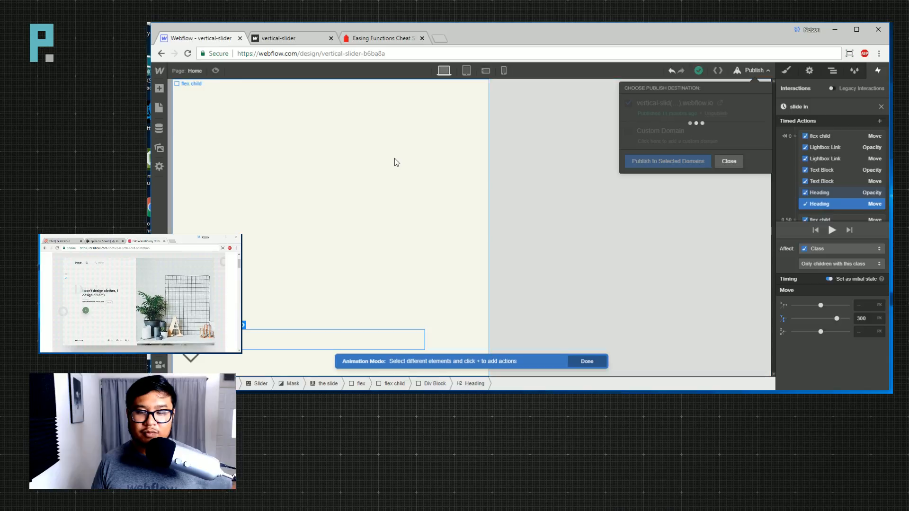
click(305, 37)
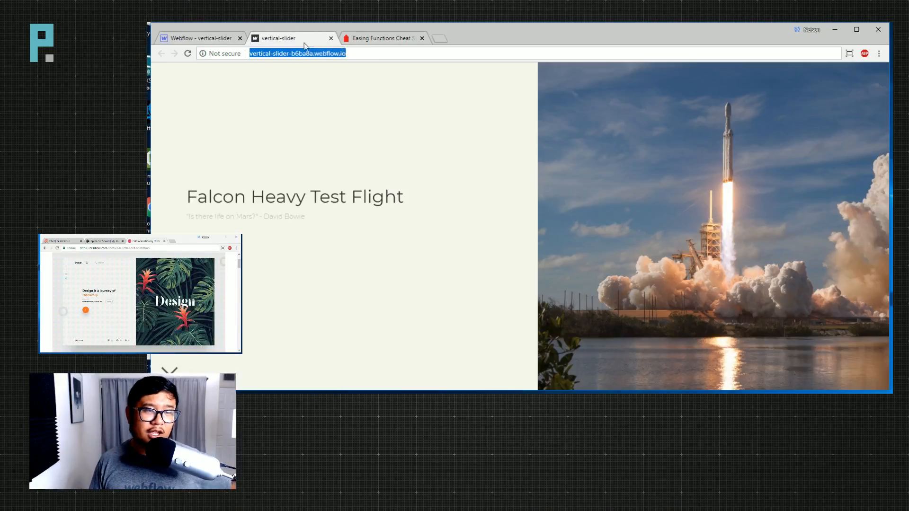
click(188, 53)
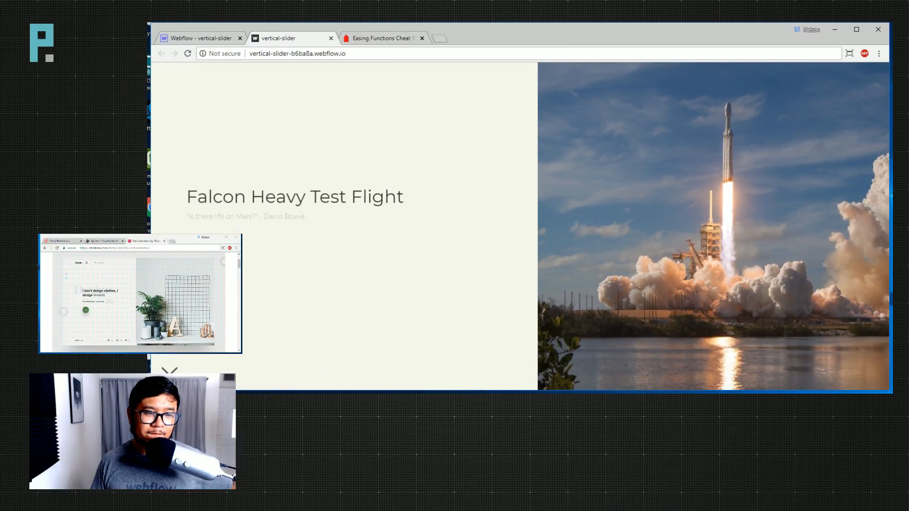
Advance the live slider through its slides several times to check the slide in and slide out animations.
scroll(308, 376, down, 1)
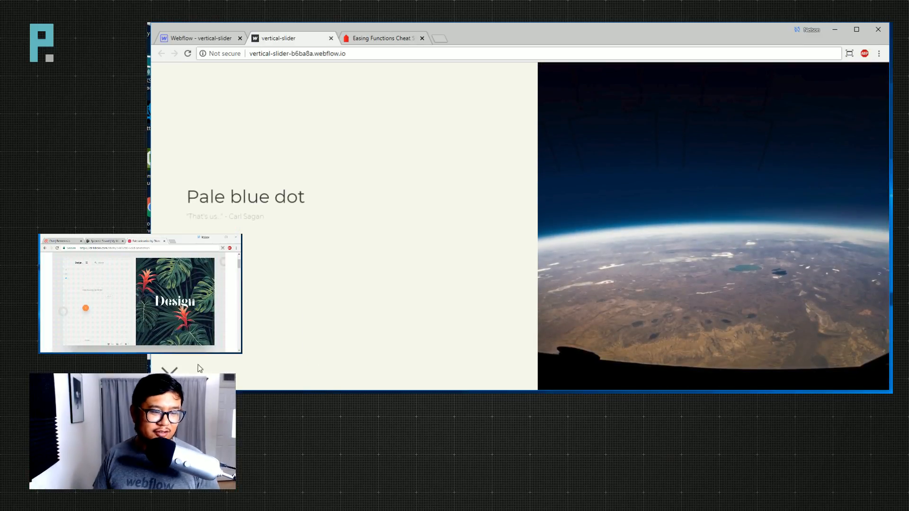
click(171, 369)
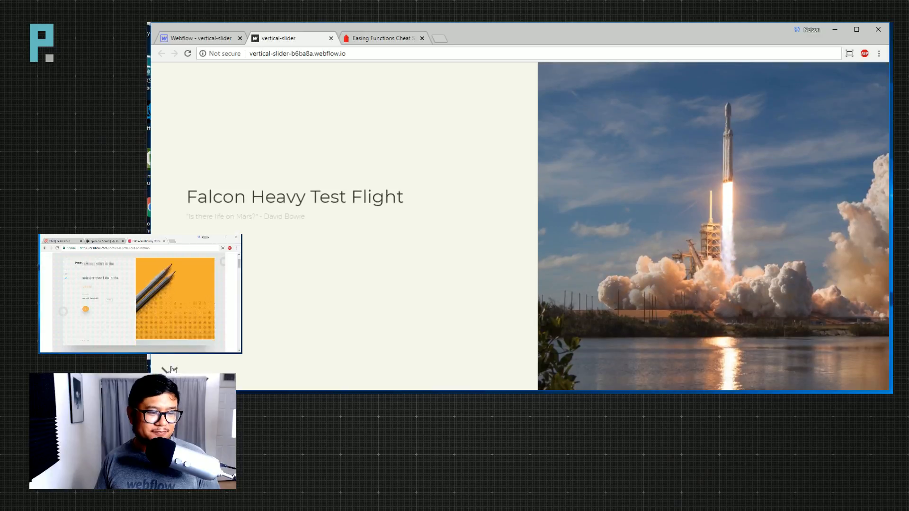
click(171, 369)
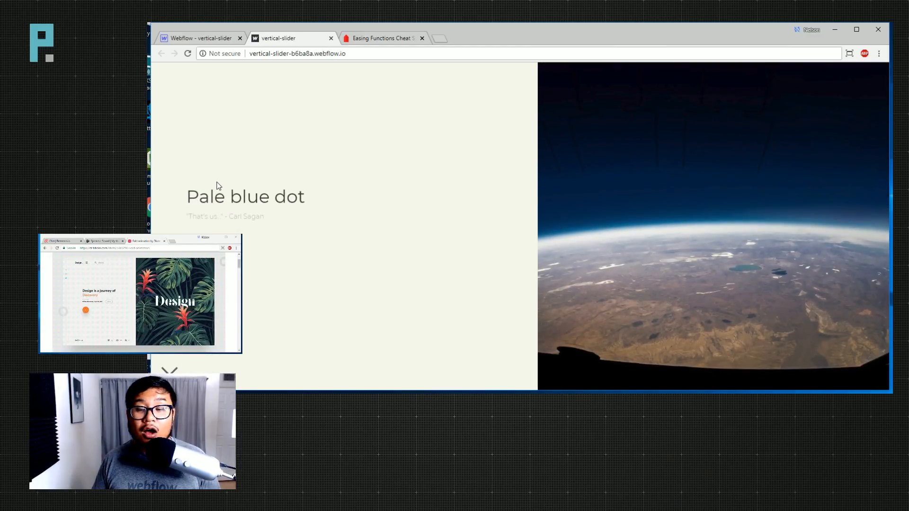
click(170, 370)
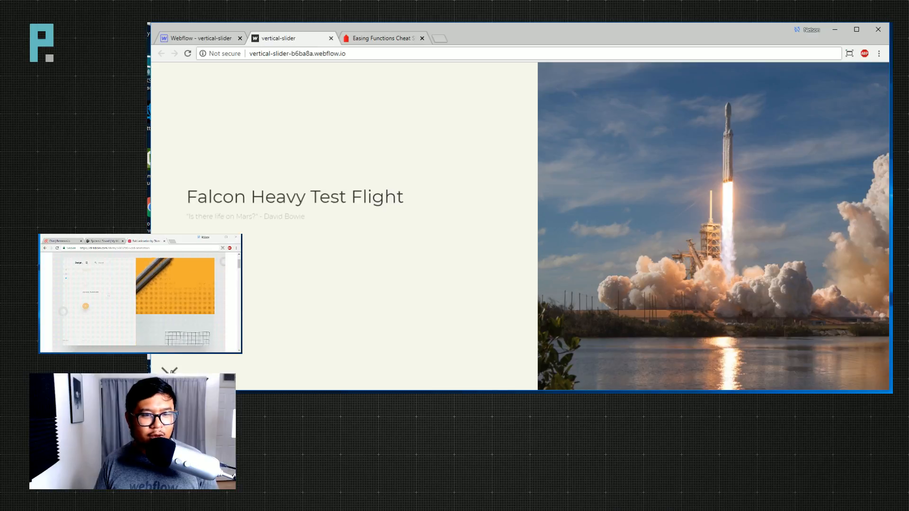
Return to the Webflow designer, exit animation mode, and inspect the overflow style of the first slide's flex child.
click(204, 38)
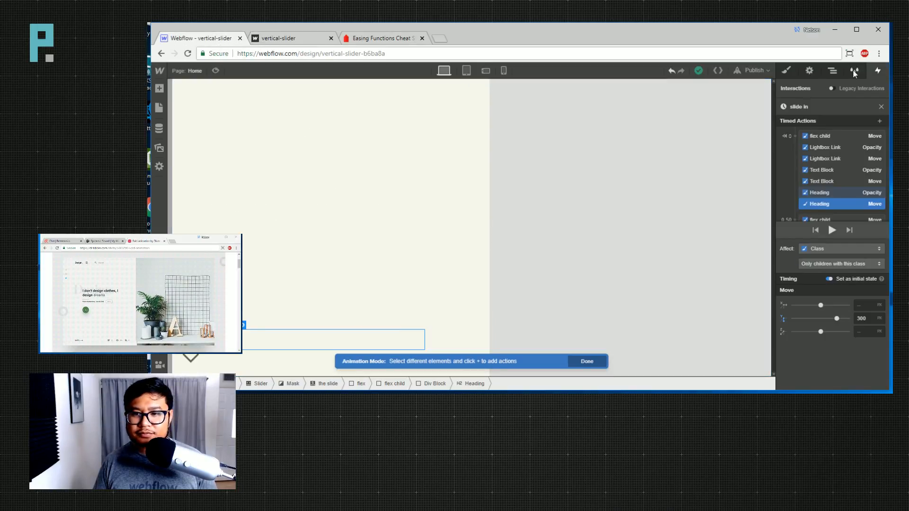
click(832, 71)
click(587, 362)
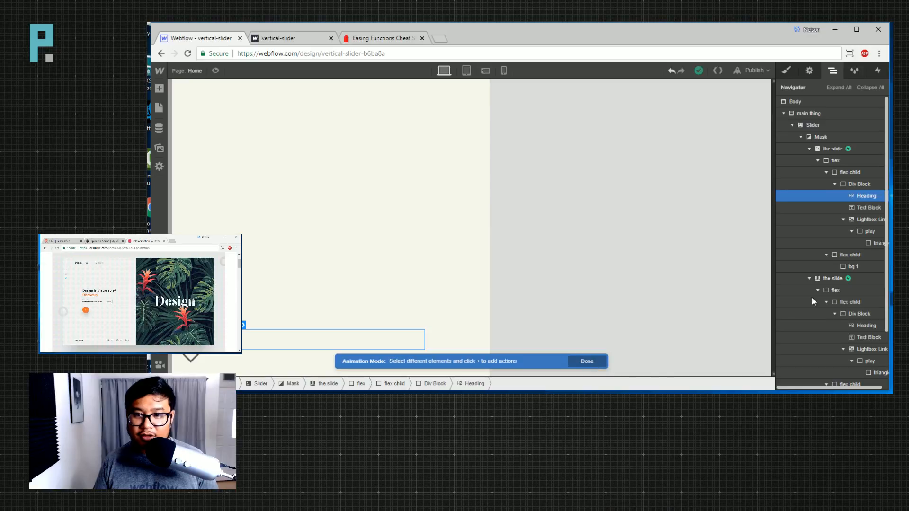
click(830, 128)
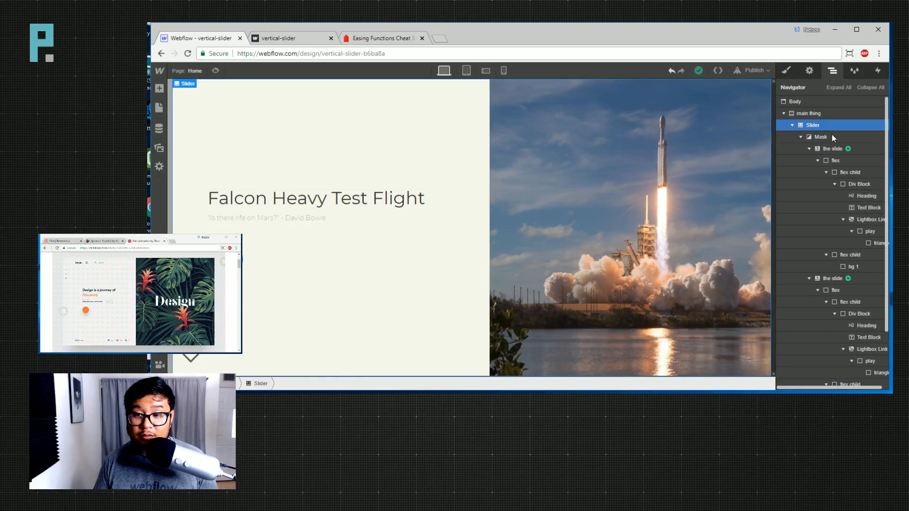
click(836, 161)
click(849, 172)
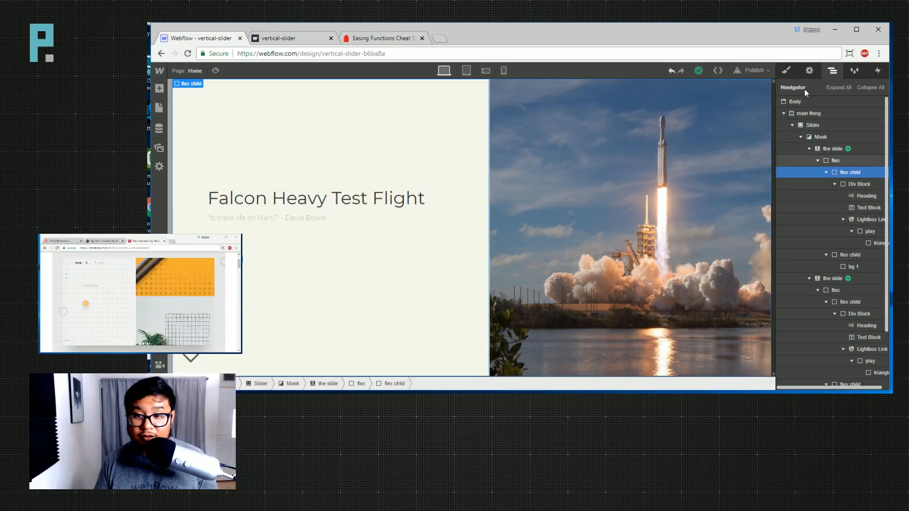
key(s)
scroll(817, 240, down, 6)
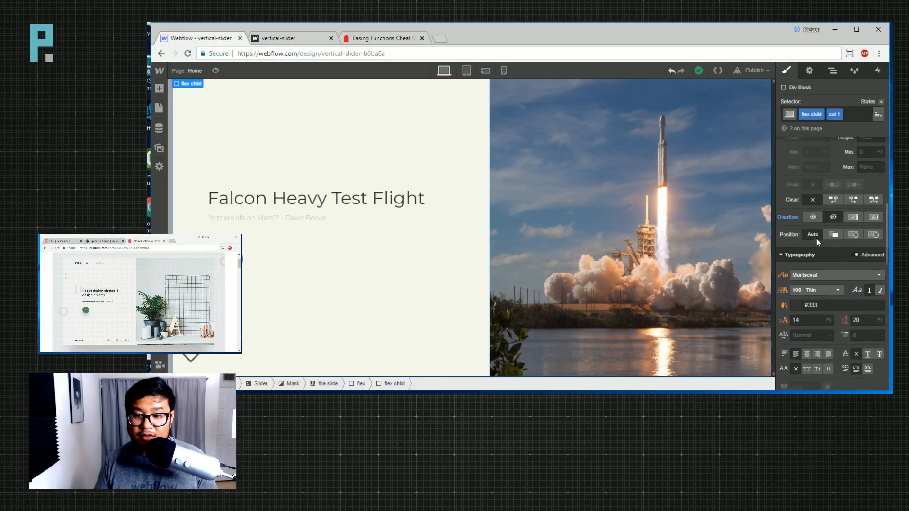
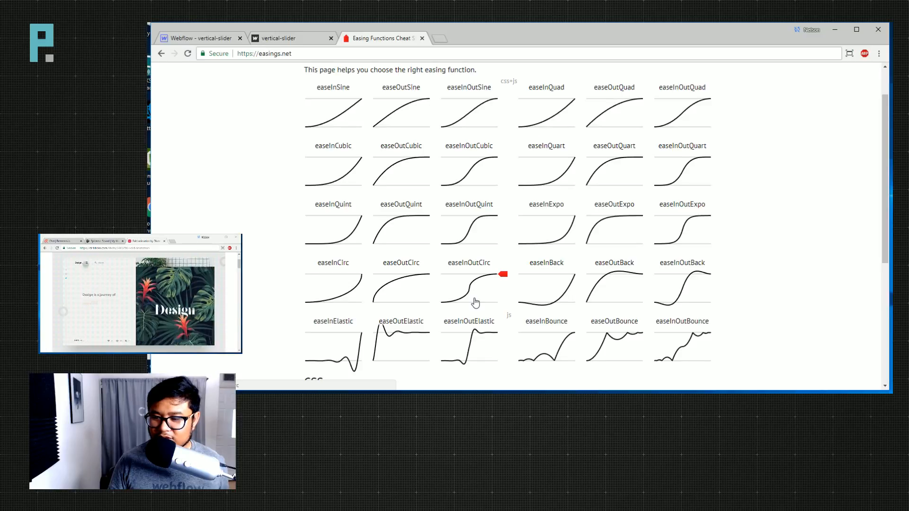
Consult the easing curves on the easings.net cheat sheet and return to the Webflow designer.
click(215, 40)
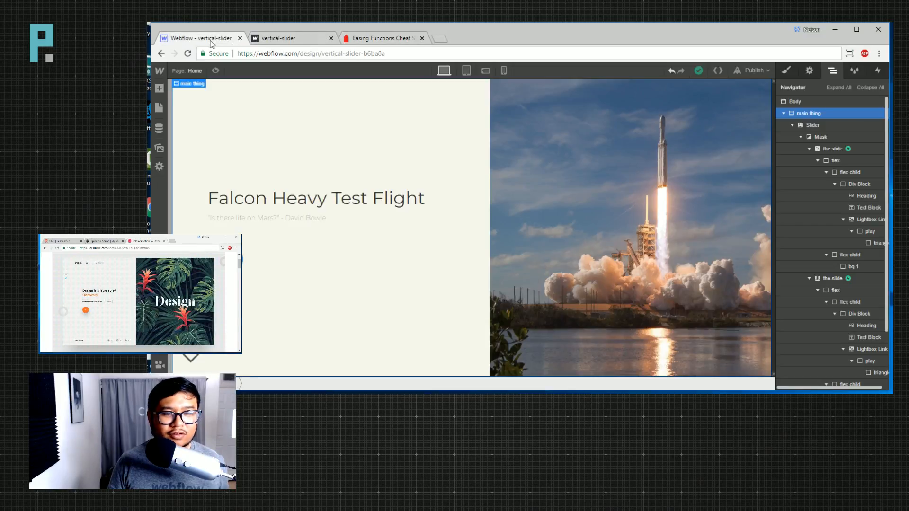
click(373, 42)
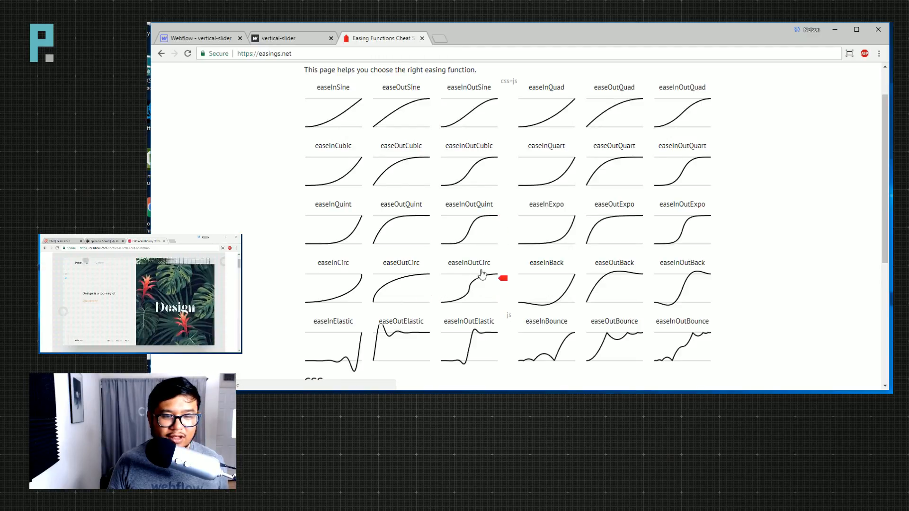
key(ctrl+Tab)
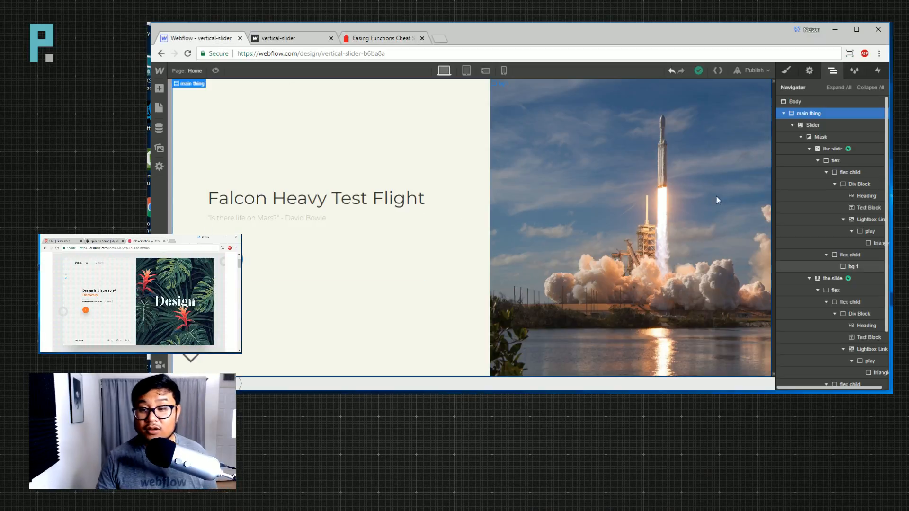
In the first slide's slide in animation, set the easing of the delayed heading, text block and lightbox link actions to In Out Circ.
click(837, 149)
click(878, 71)
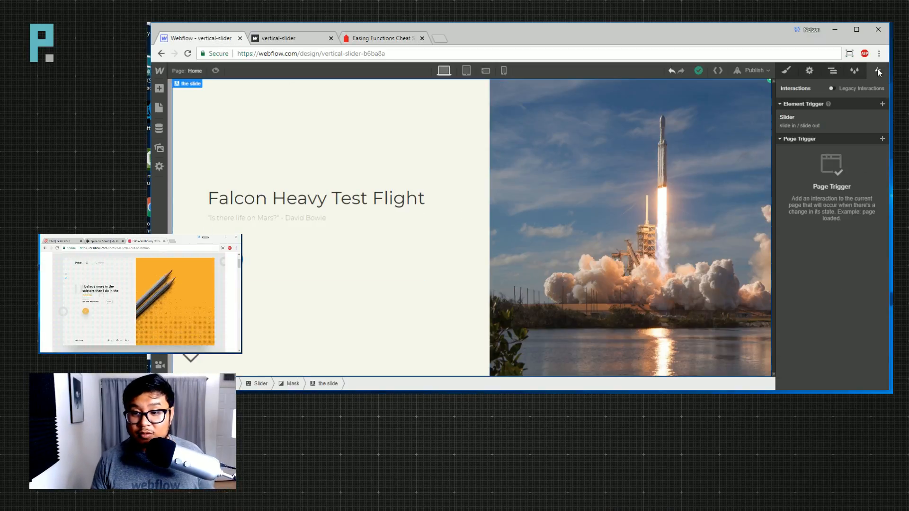
click(804, 124)
click(803, 184)
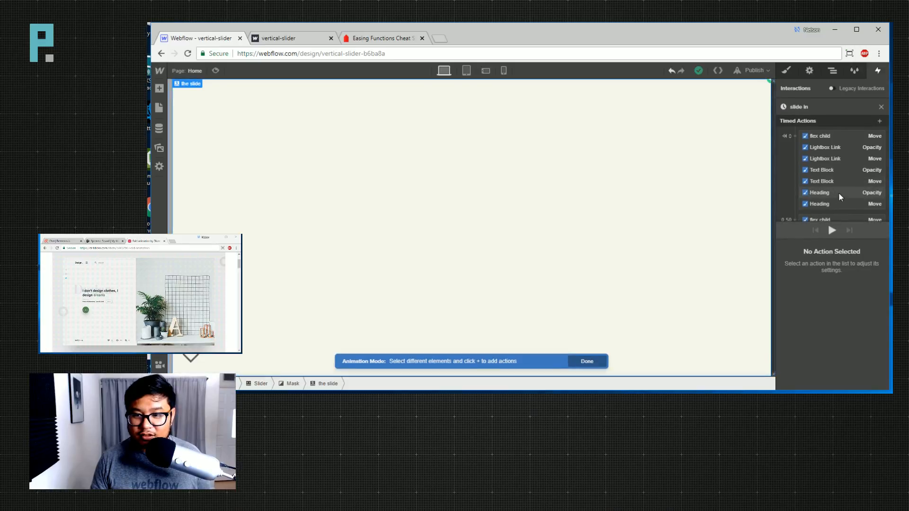
scroll(840, 196, down, 3)
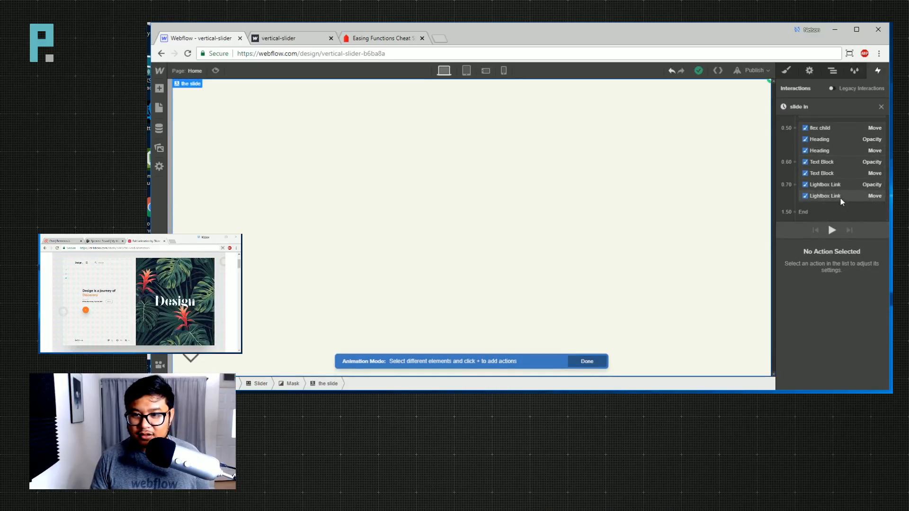
scroll(842, 198, up, 1)
scroll(840, 195, down, 1)
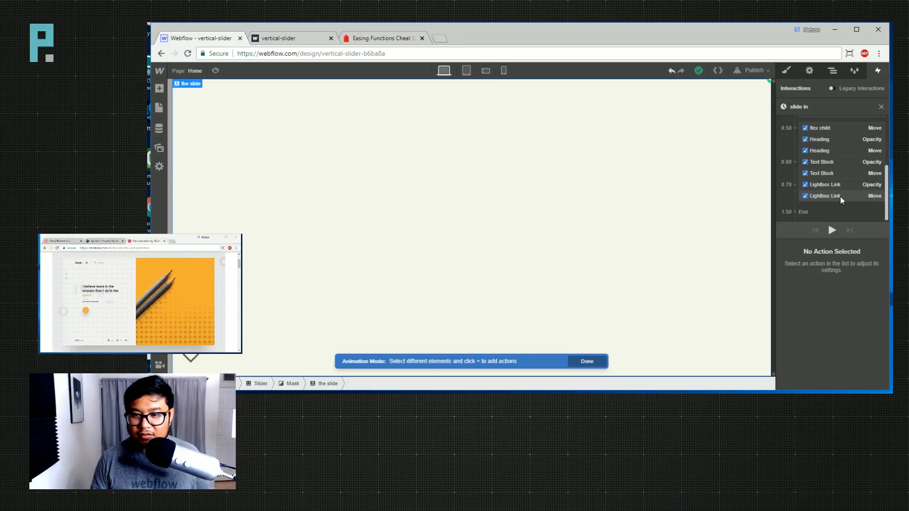
click(822, 152)
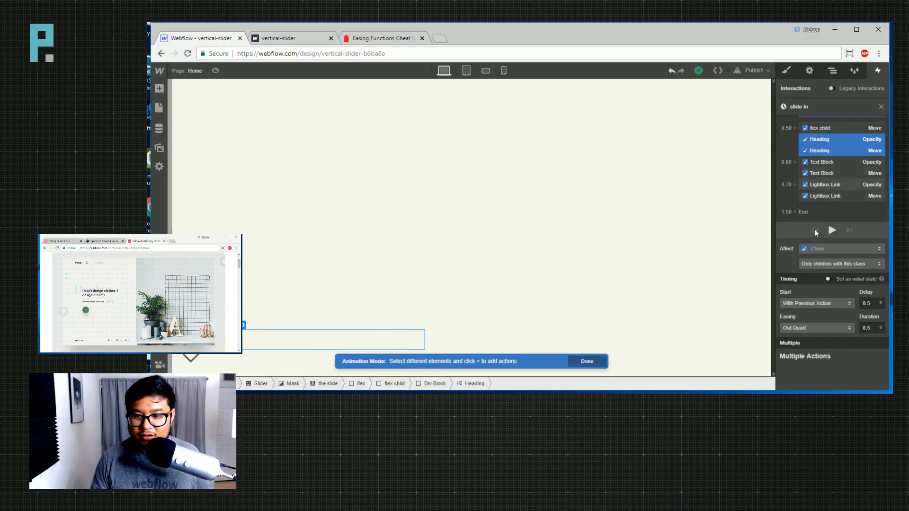
shift+click(822, 196)
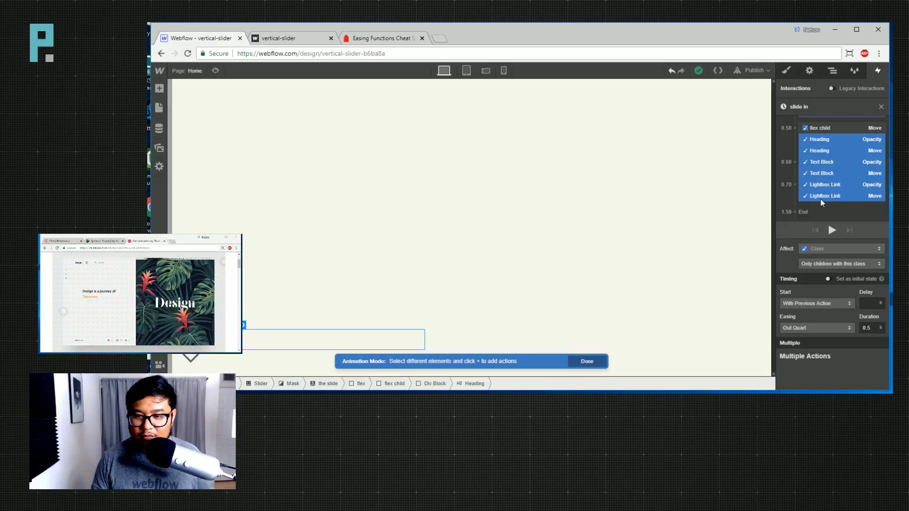
click(808, 328)
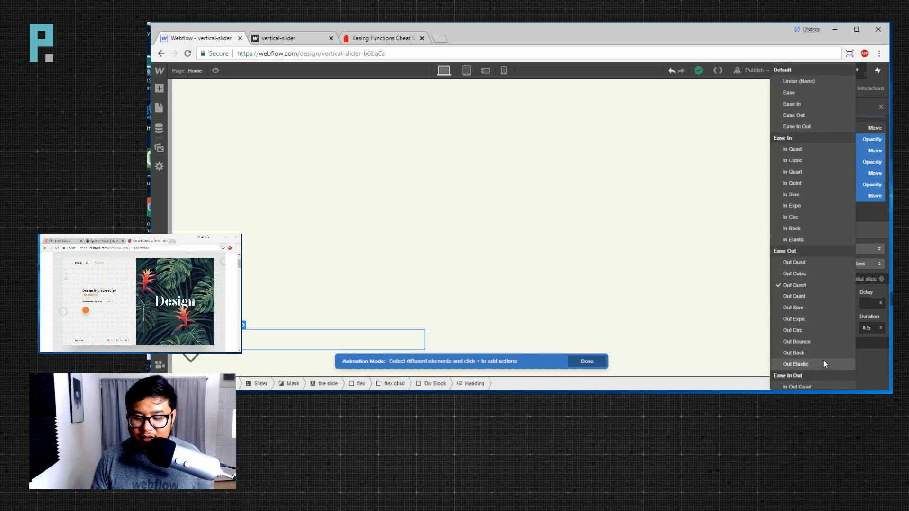
scroll(822, 360, down, 3)
scroll(822, 364, down, 1)
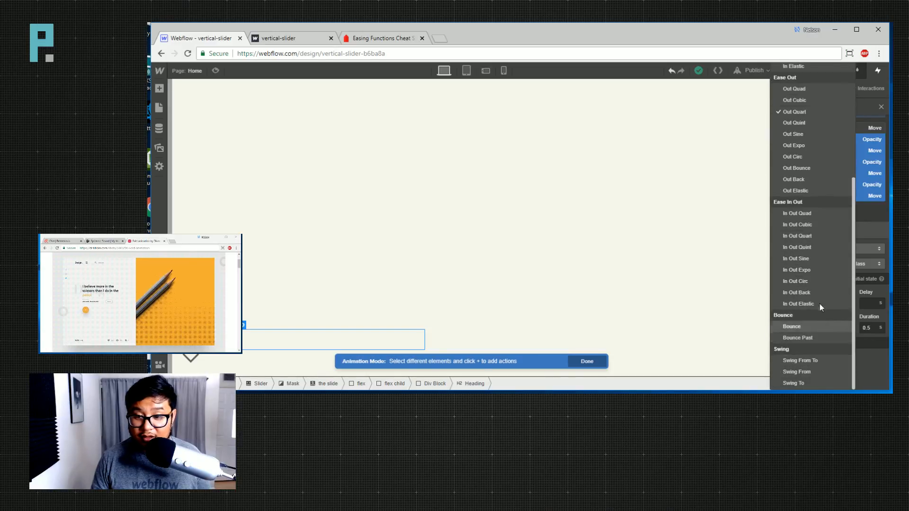
click(817, 283)
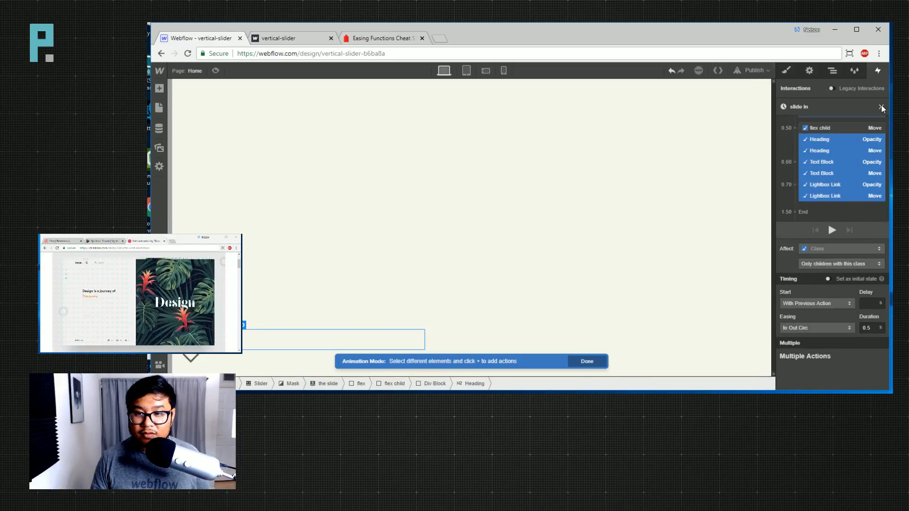
In the slide out animation, set the easing of the opening heading, text block and lightbox link opacity and move actions to In Out Circ.
click(881, 107)
click(811, 288)
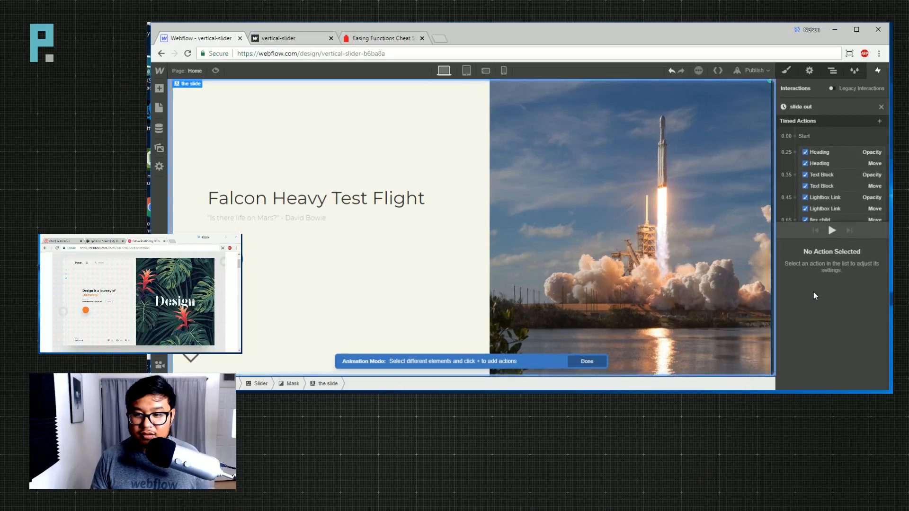
scroll(828, 190, down, 2)
scroll(828, 190, up, 2)
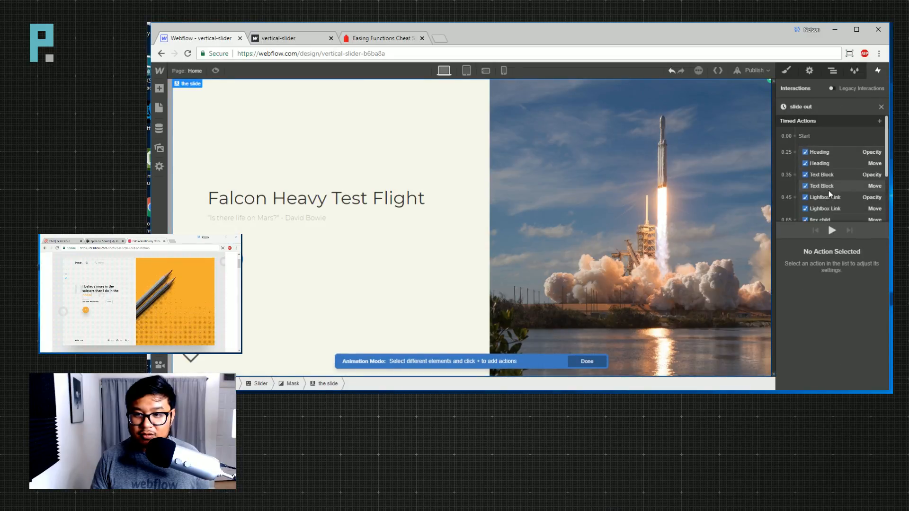
click(829, 152)
scroll(833, 181, down, 2)
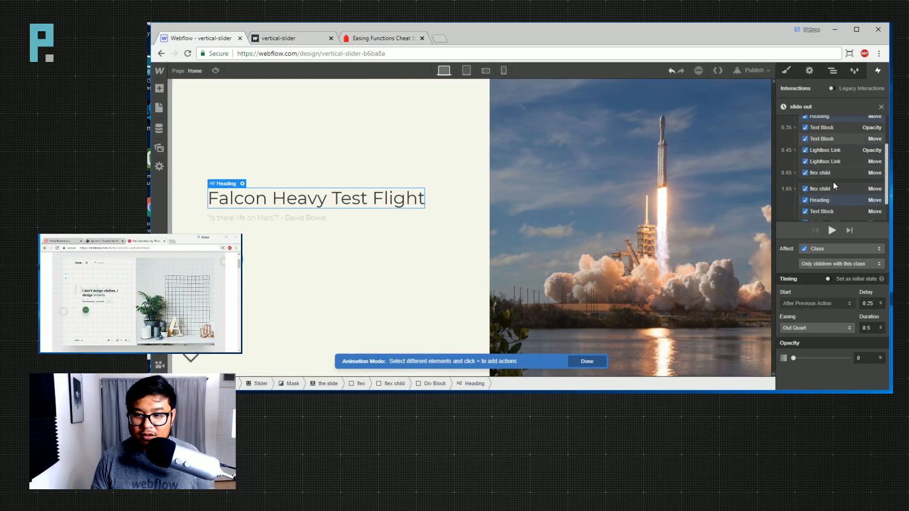
shift+click(833, 161)
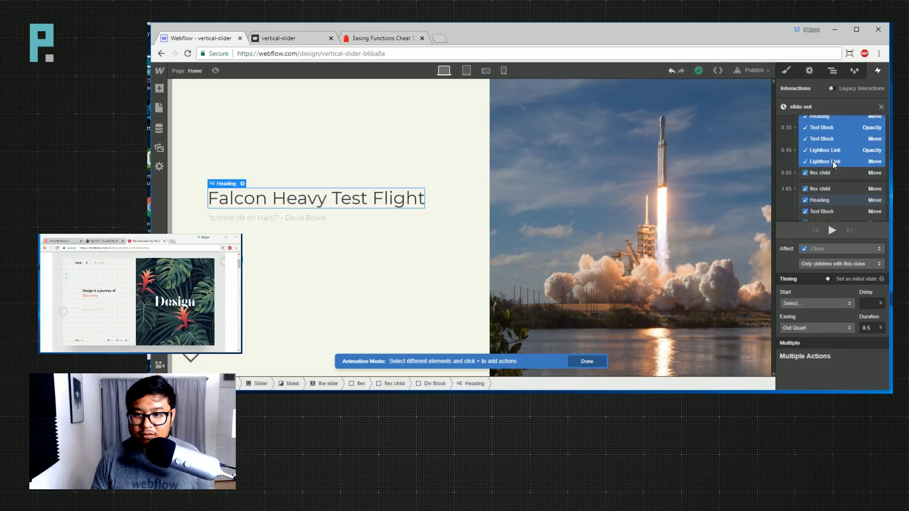
click(826, 328)
scroll(829, 313, down, 3)
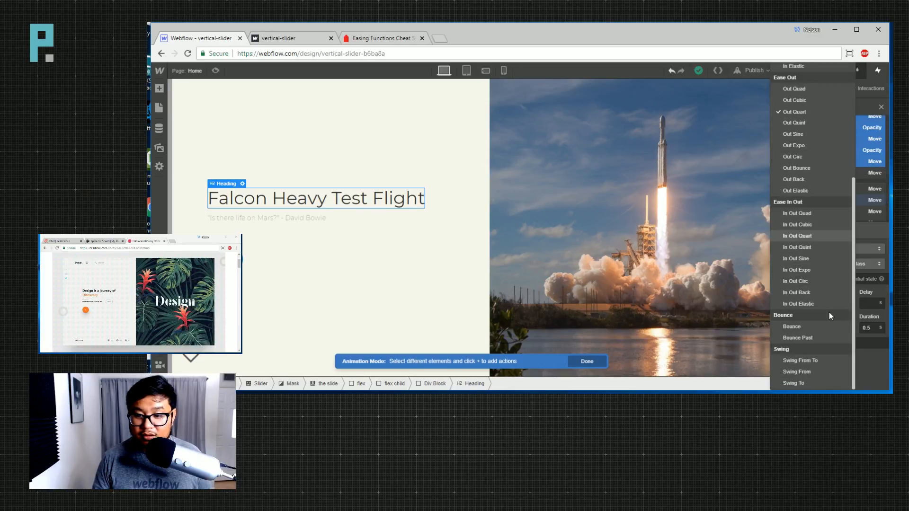
click(828, 282)
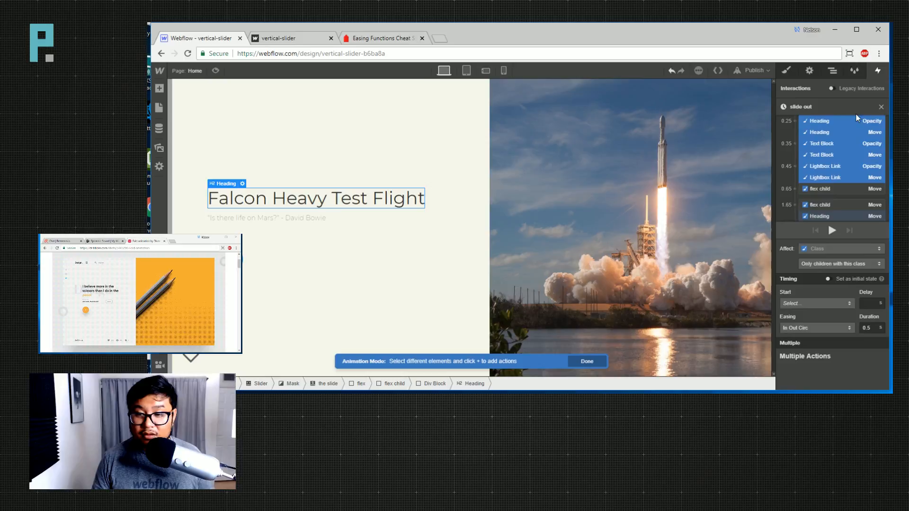
Publish the site to its webflow.io domain, reload the live page and advance the slider to check the new easing.
click(752, 70)
click(662, 161)
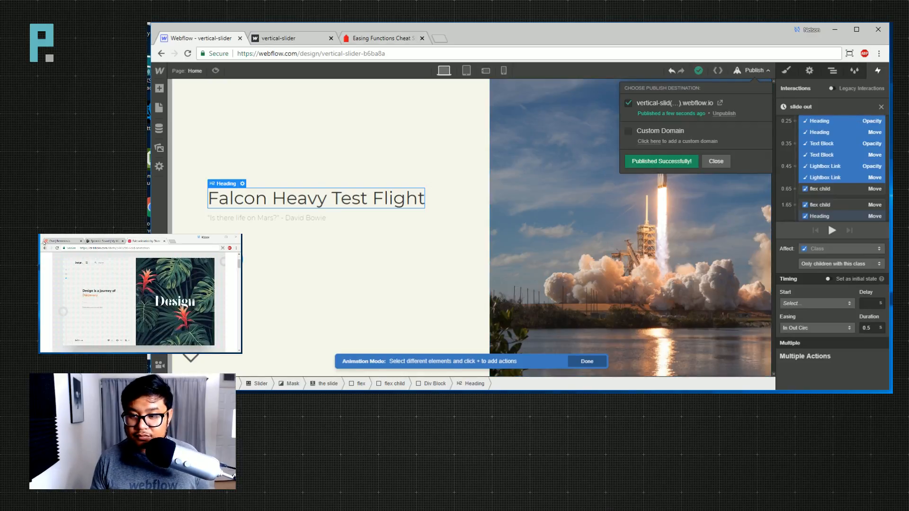
click(286, 42)
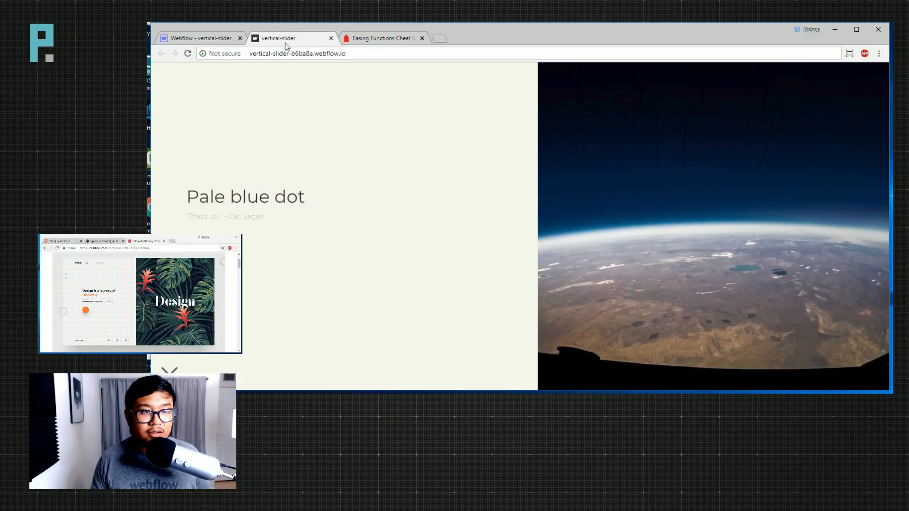
click(188, 53)
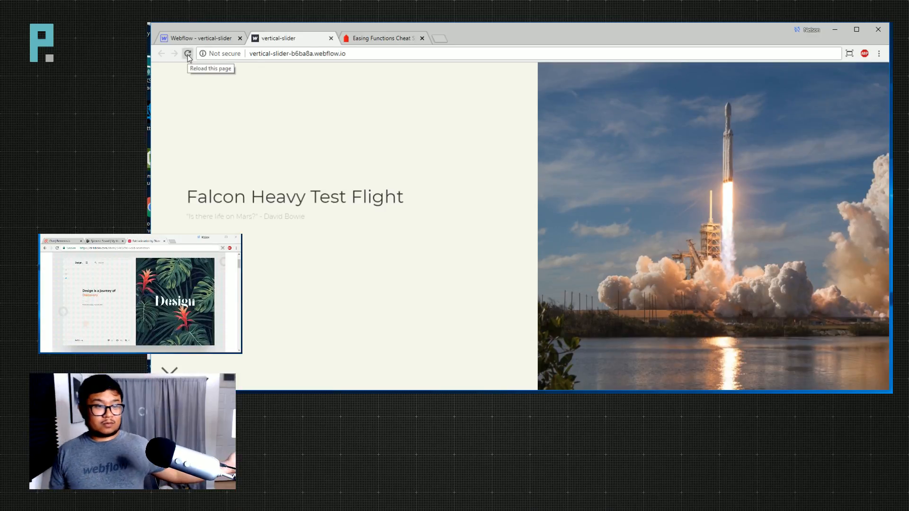
click(166, 369)
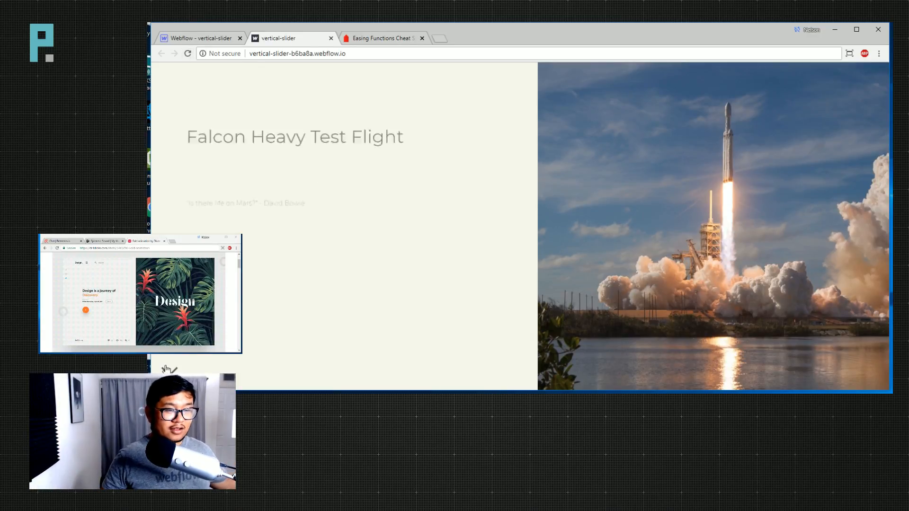
click(166, 369)
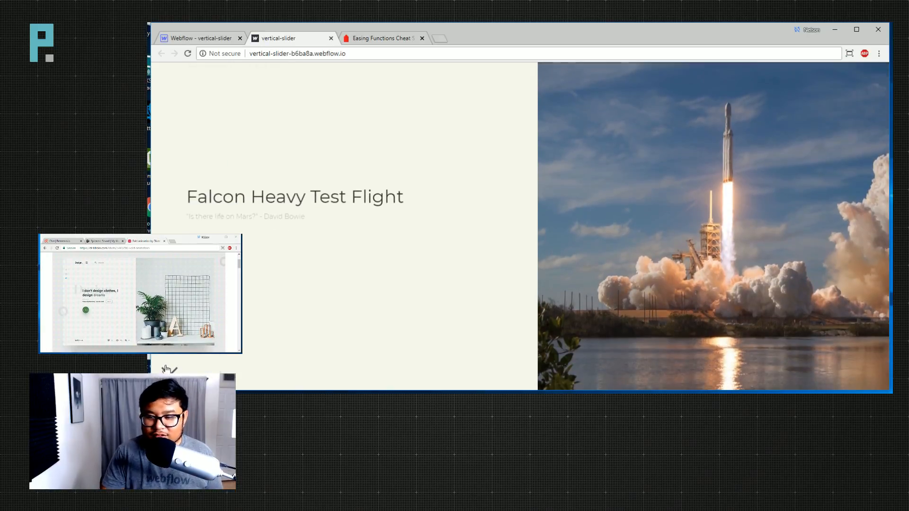
Return to the Webflow designer and add a div block inside the main thing section, above the slider.
click(225, 40)
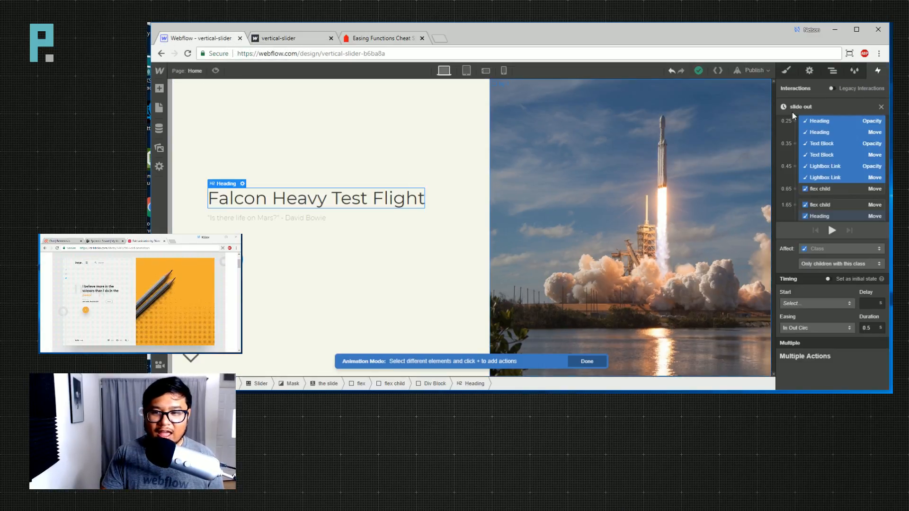
click(829, 72)
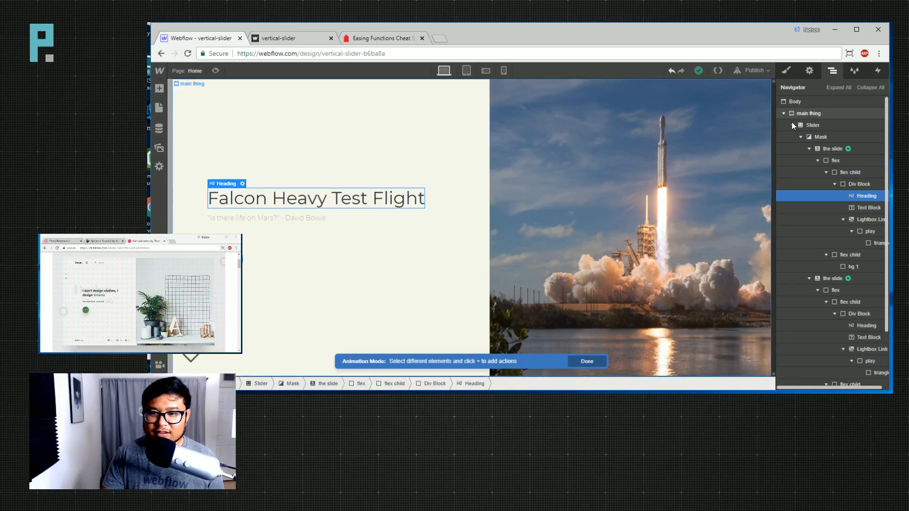
click(806, 115)
key(s)
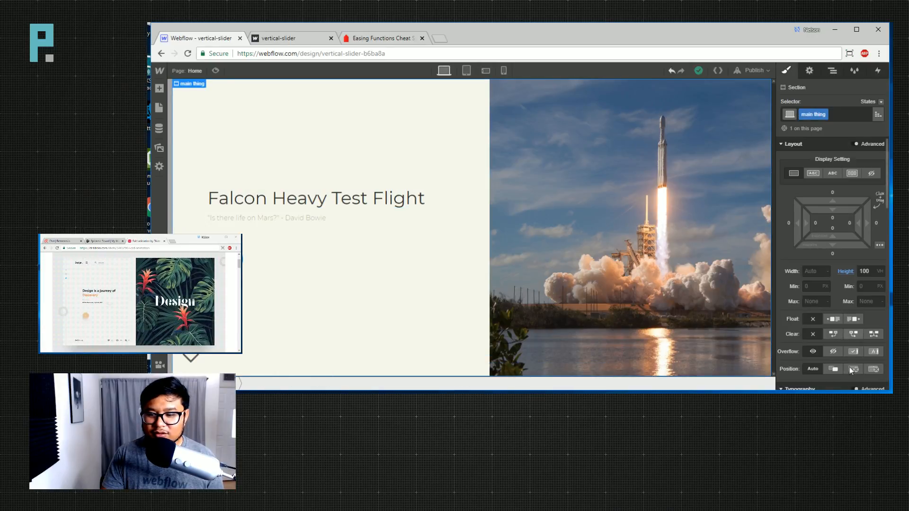
click(832, 71)
key(a)
drag(190, 209, 833, 161)
key(s)
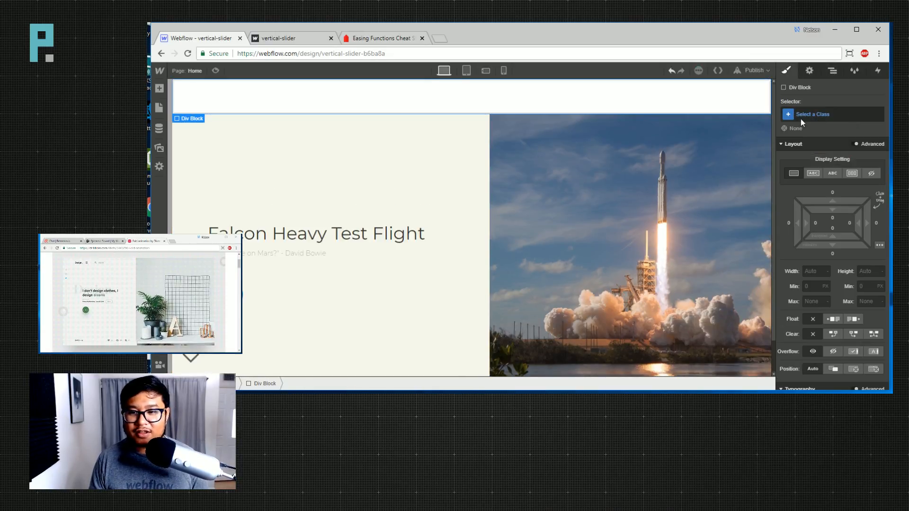
Give the new div block the class THE LINE RIGHT HERE.
click(810, 115)
text(THE LINE RIGHT HERE)
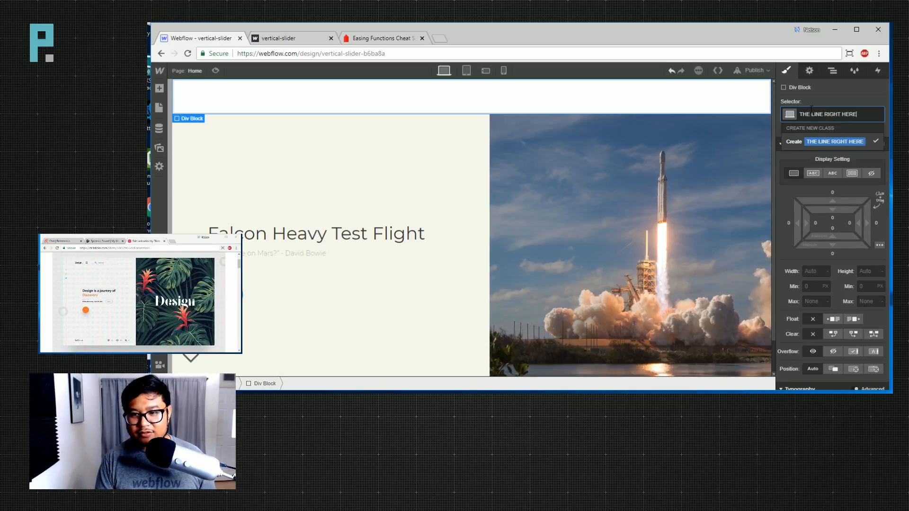
key(Return)
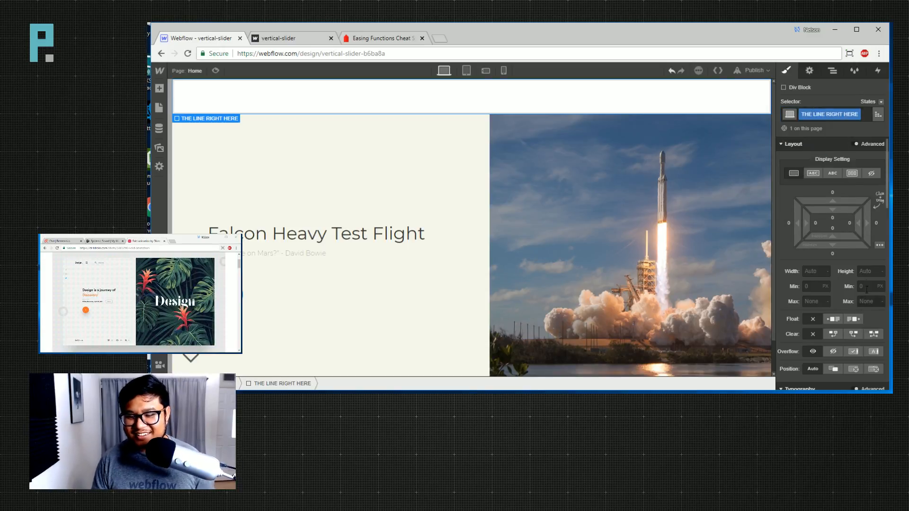
Size the line div 1 px wide and 100% high.
click(814, 272)
text(1)
key(Tab)
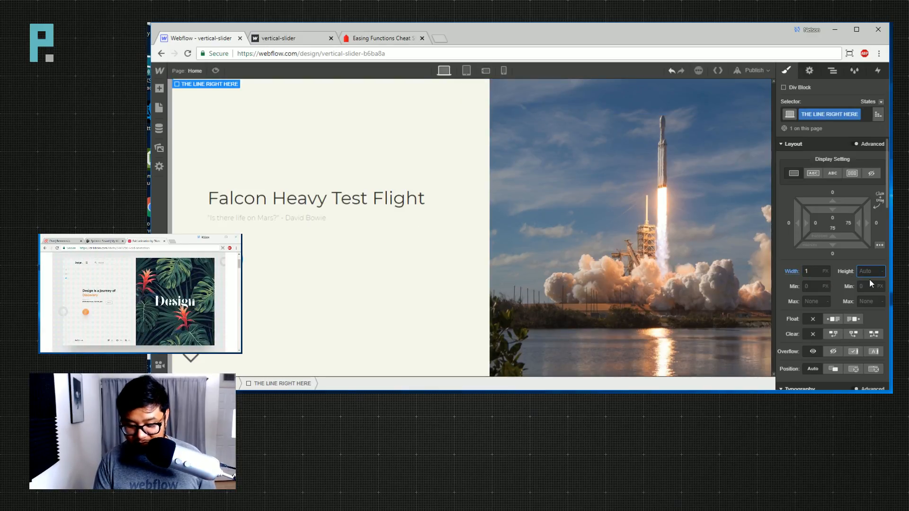
text(100%)
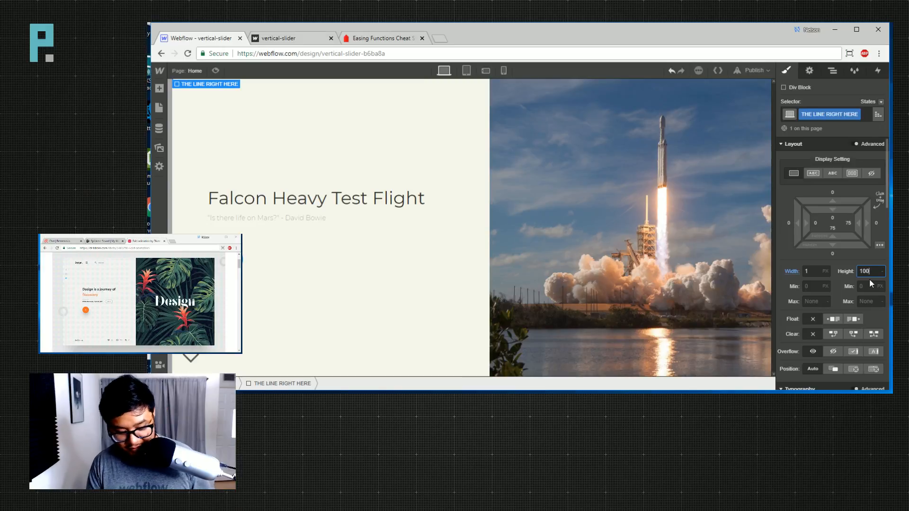
key(Return)
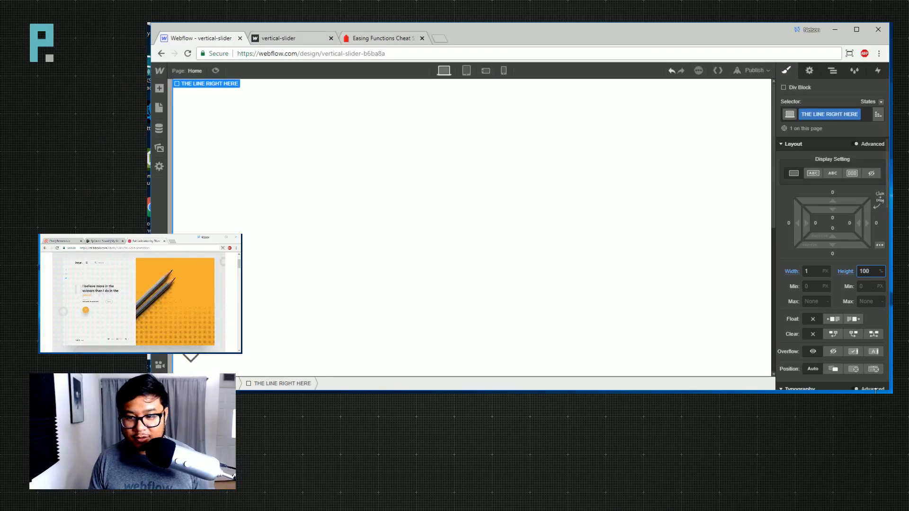
Give the line a fixed position anchored along the page's left side, with a left offset of 39 px.
scroll(870, 237, down, 3)
click(871, 229)
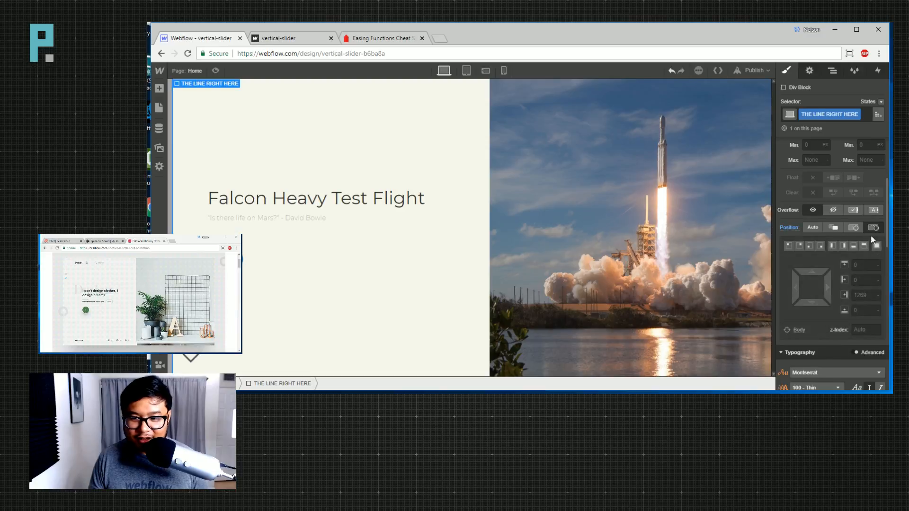
click(835, 245)
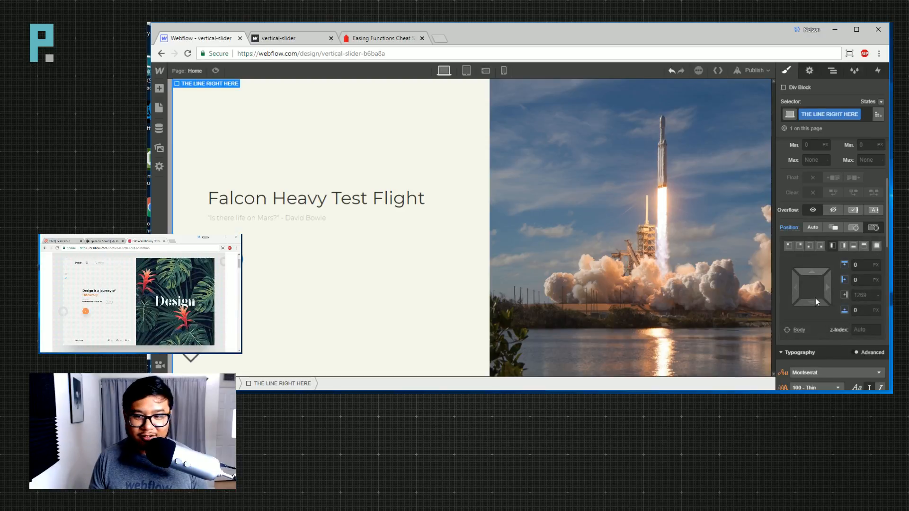
mouse_move(796, 286)
mouse_down()
mouse_move(829, 281)
mouse_move(799, 286)
mouse_up()
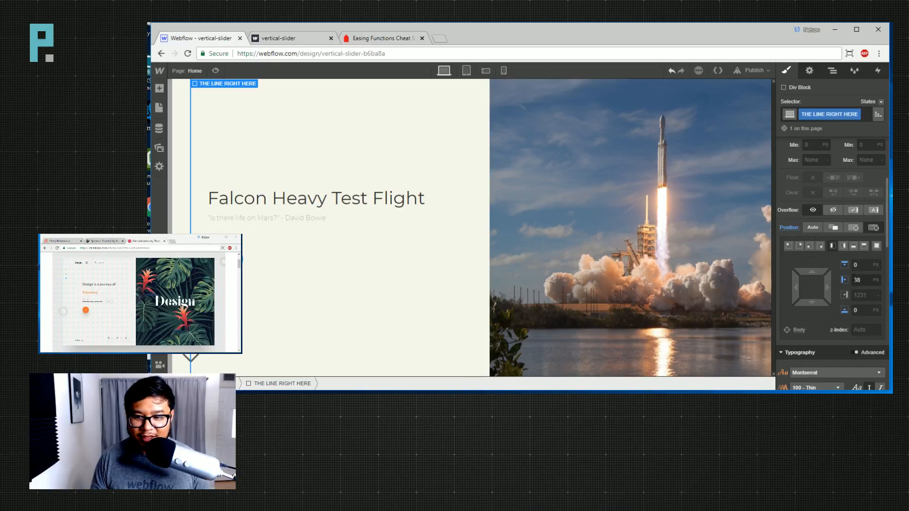
click(861, 280)
key(Up)
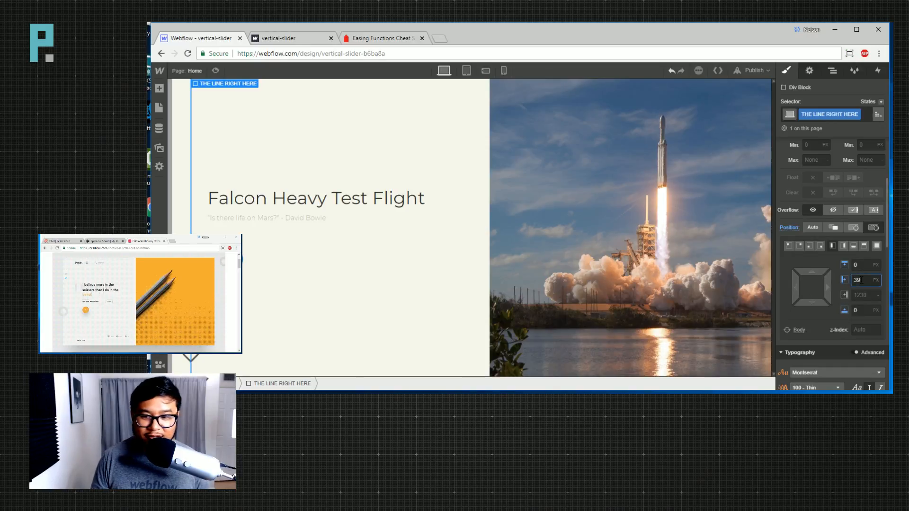
Set the line's background color to the grey #b6b6b6.
scroll(829, 306, down, 5)
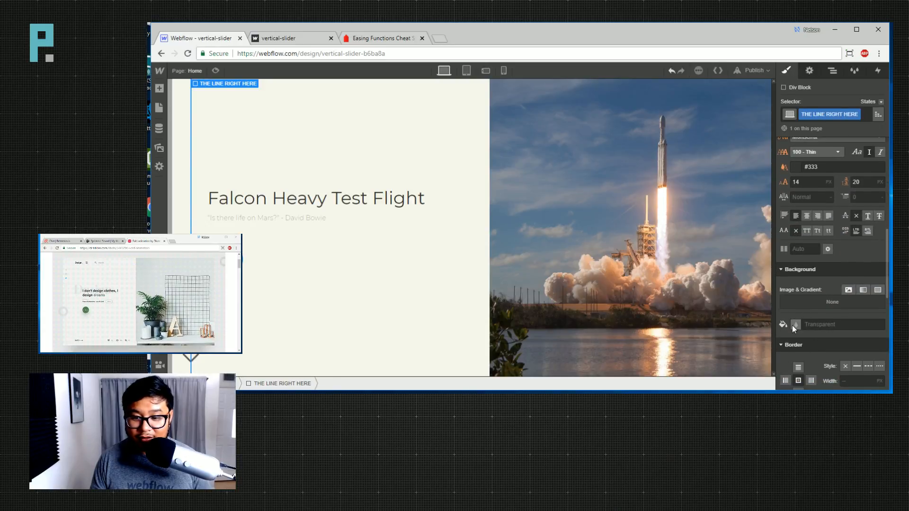
click(795, 325)
click(799, 205)
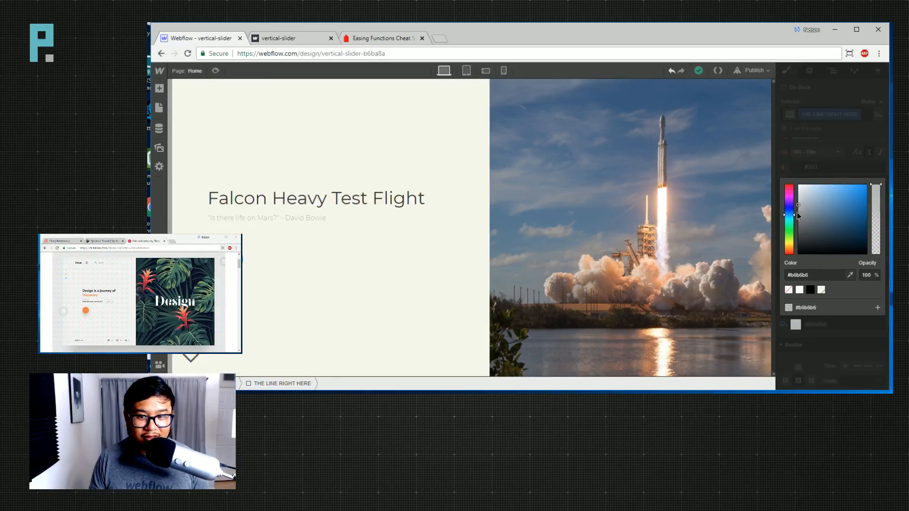
Darken the line's background color to #4e4e4e.
drag(798, 216, 798, 233)
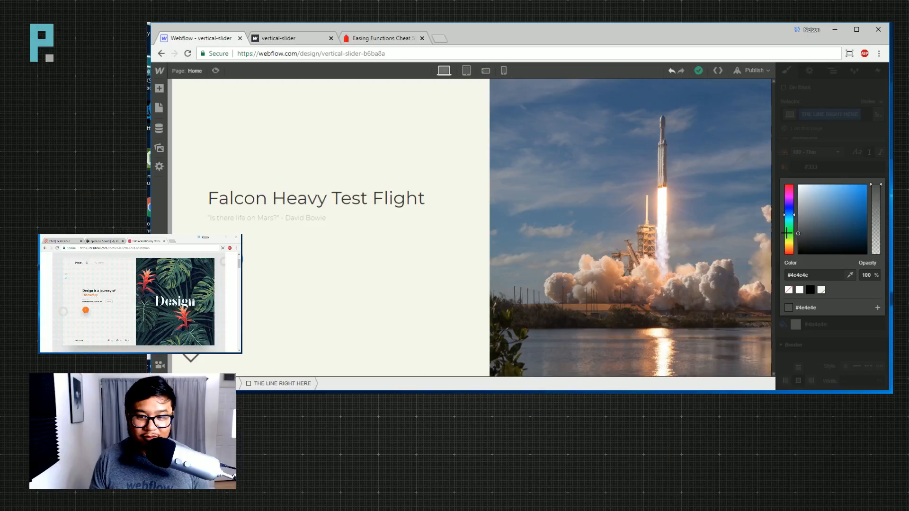
click(840, 350)
Set the z-index of the THE LINE RIGHT HERE div to 3.
scroll(828, 271, up, 8)
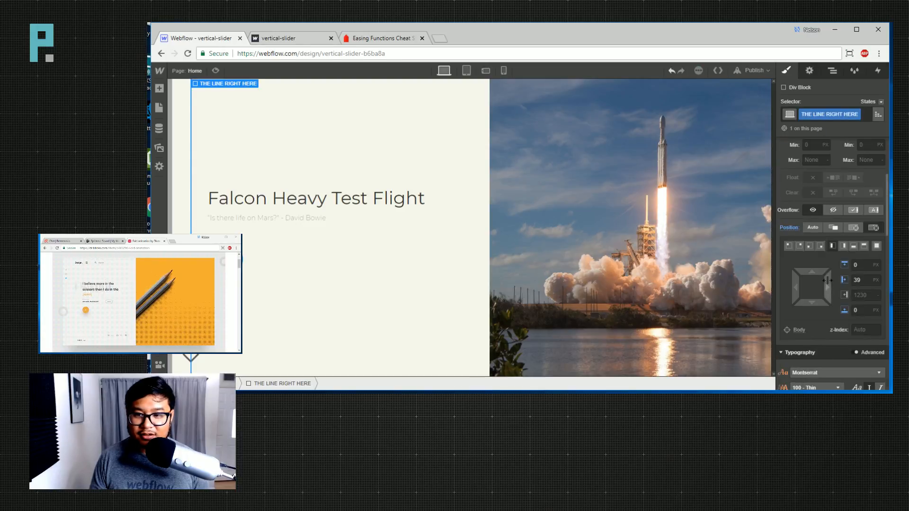
click(424, 289)
click(833, 70)
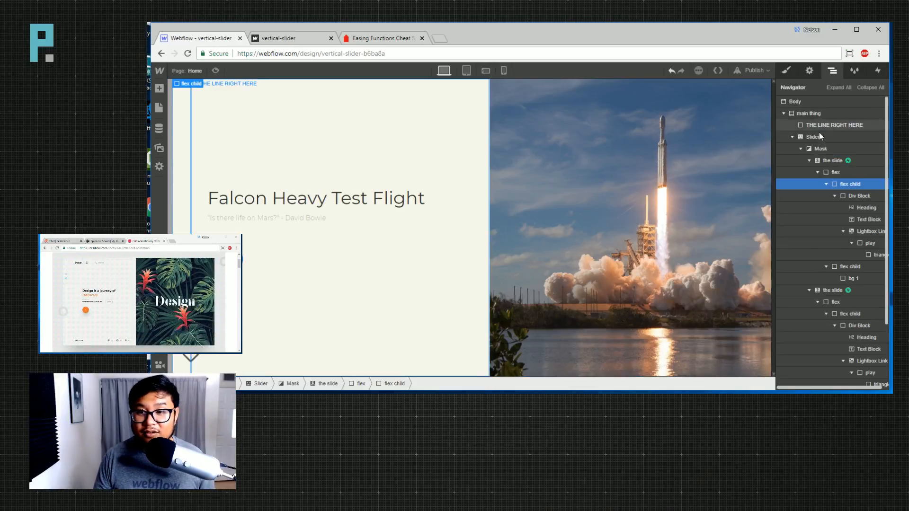
click(816, 127)
key(s)
scroll(829, 303, down, 5)
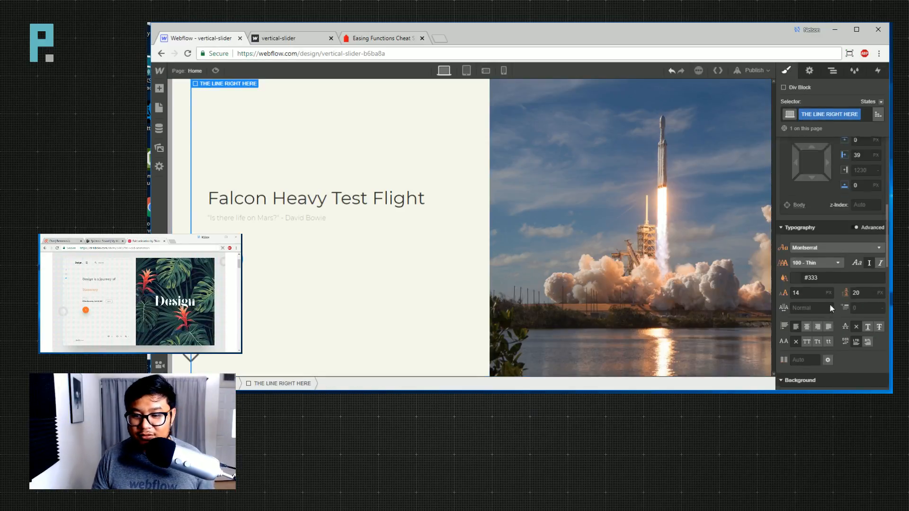
click(867, 188)
text(1)
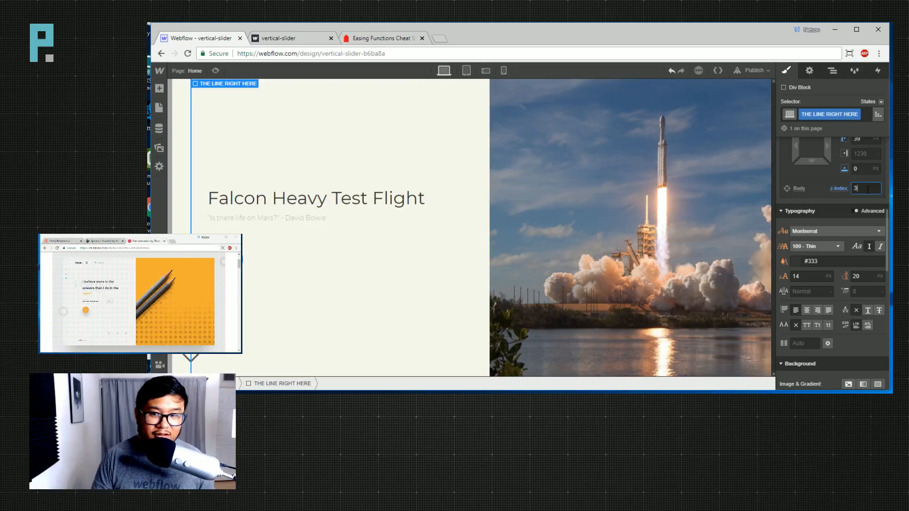
click(360, 337)
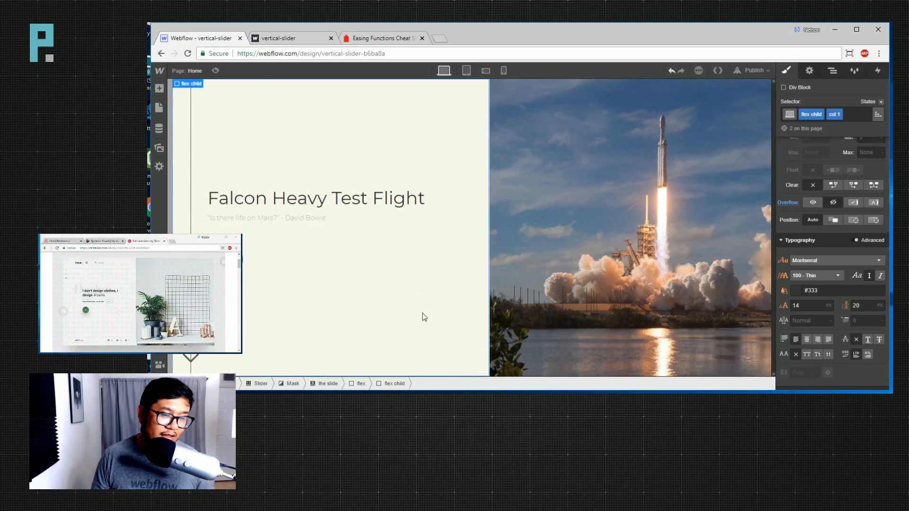
Change the background color of the THE LINE RIGHT HERE div to black at 9% opacity.
key(z)
click(842, 125)
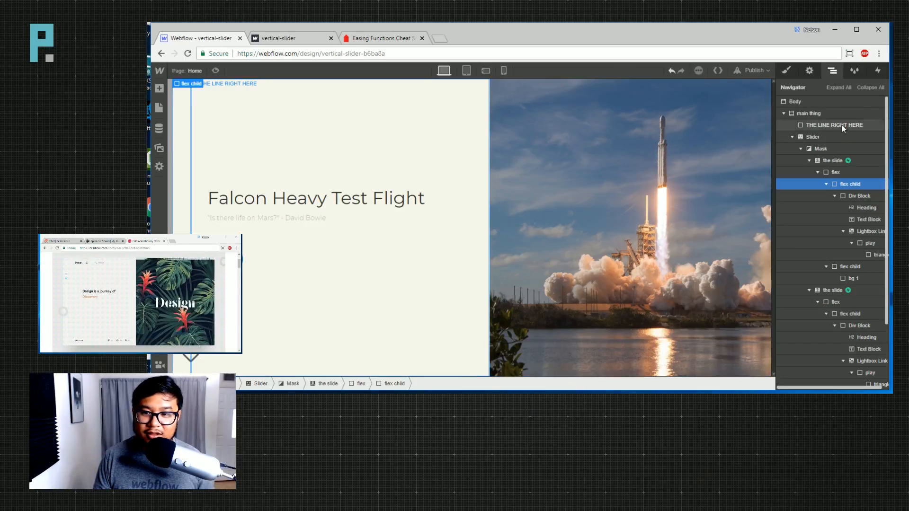
click(793, 70)
scroll(837, 285, down, 10)
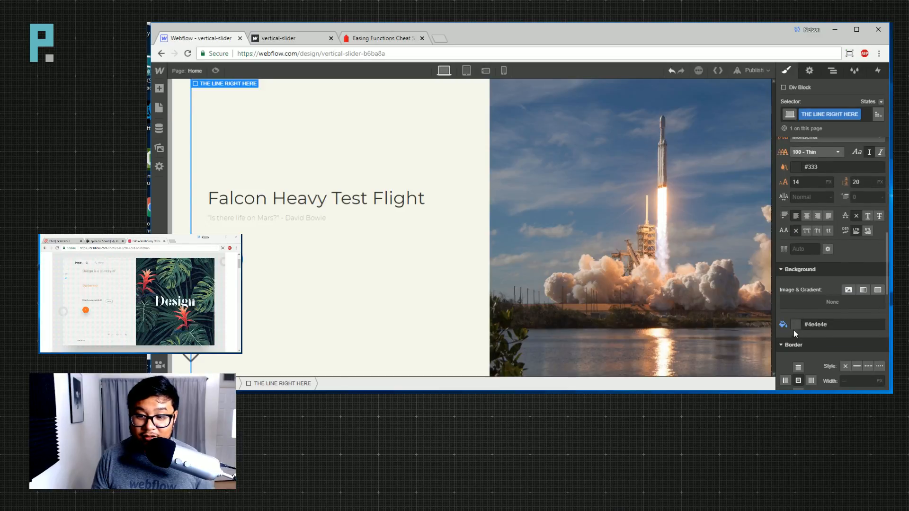
click(795, 325)
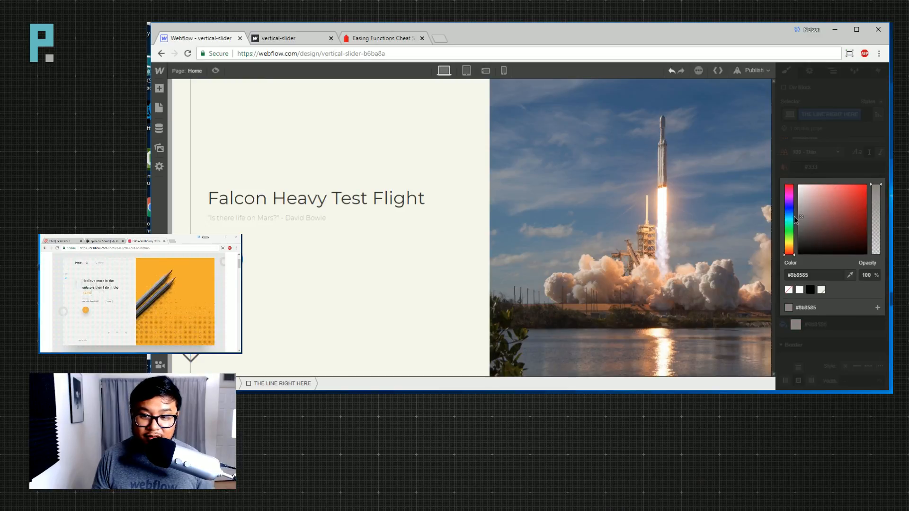
drag(796, 218, 798, 256)
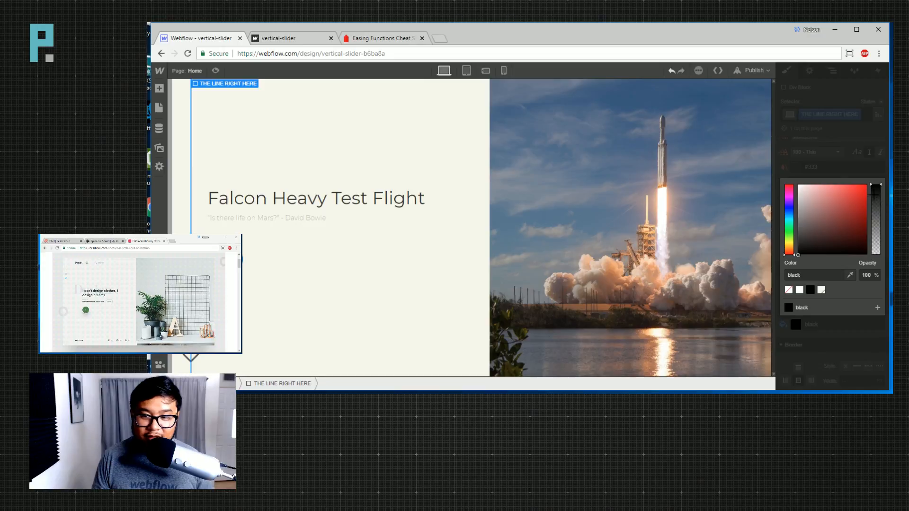
drag(875, 194, 879, 254)
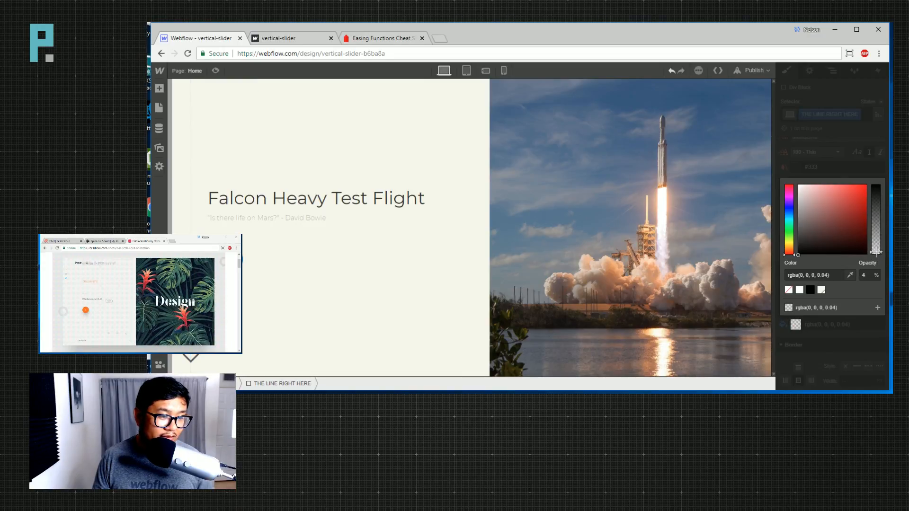
drag(876, 252, 876, 248)
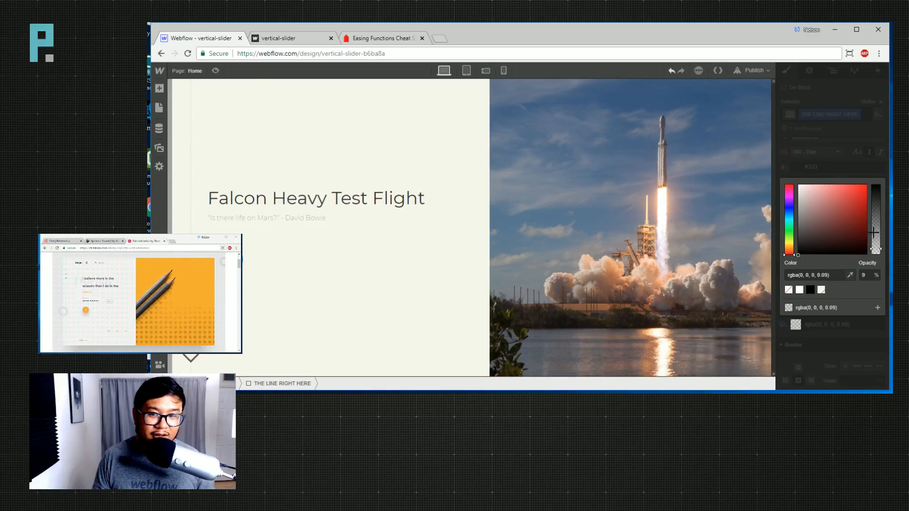
click(869, 155)
Remove the combo class right from the slider's right arrow so that only the arrow class is being styled.
click(191, 357)
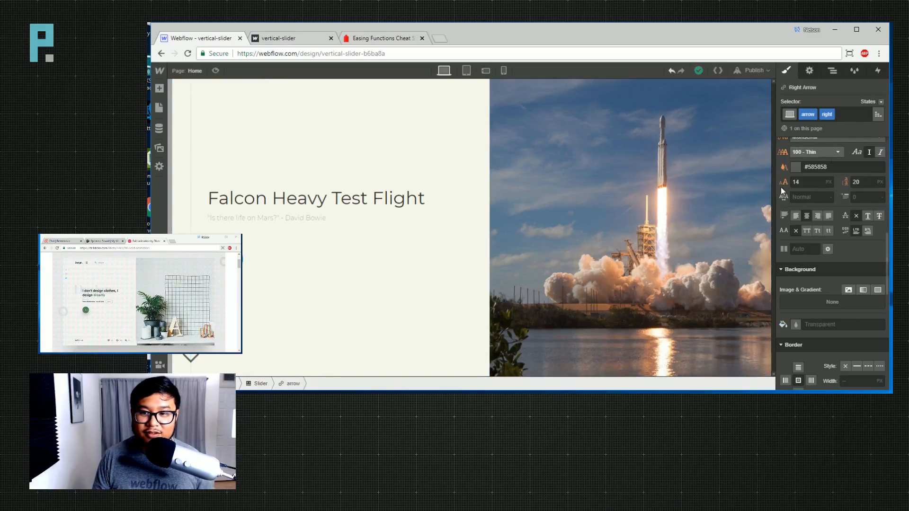
click(878, 114)
click(836, 144)
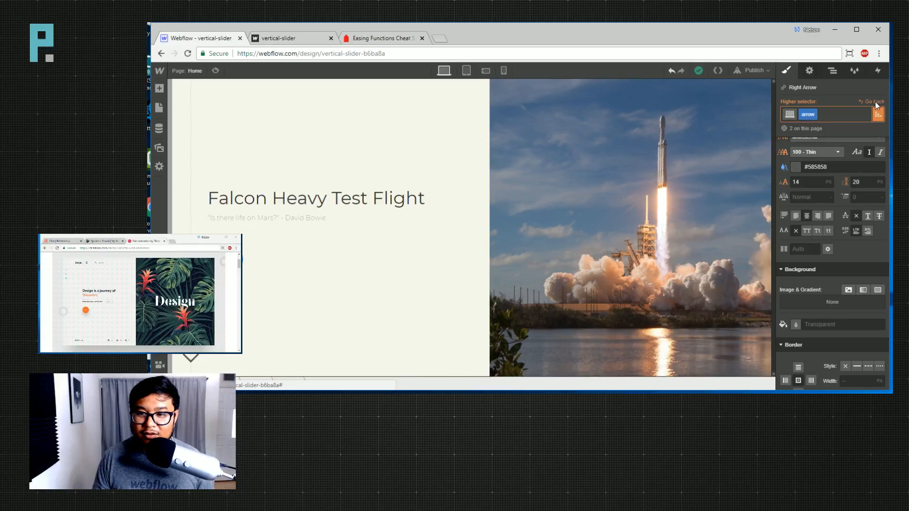
click(879, 114)
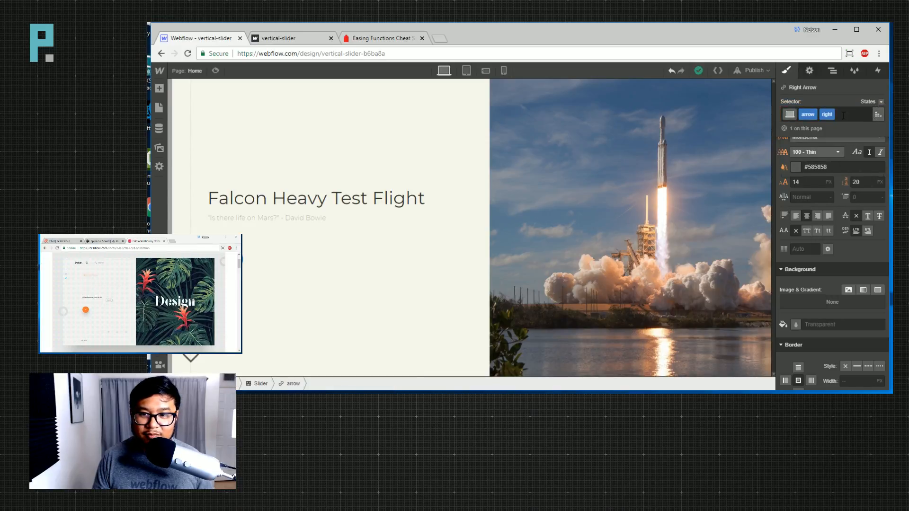
click(843, 109)
key(BackSpace)
Set the font color of the arrow class's Hover state to the yellow #ffc200.
click(880, 102)
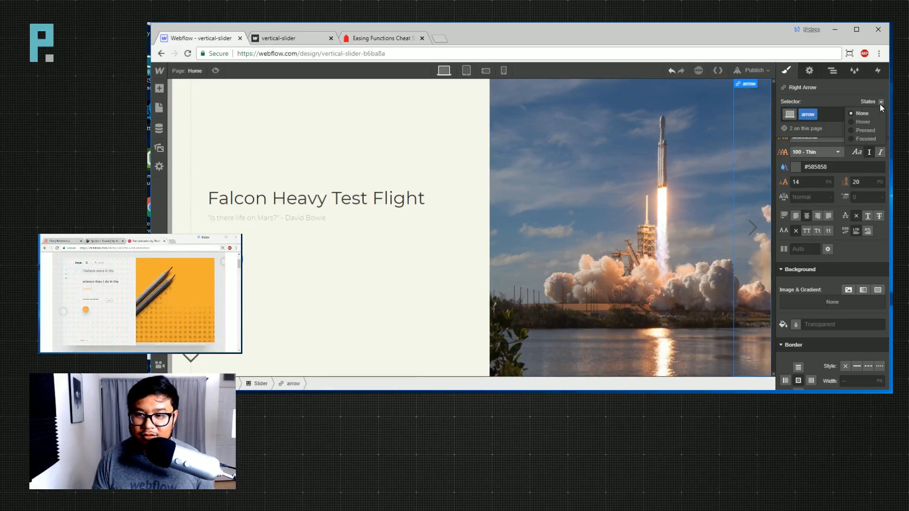
click(863, 116)
scroll(819, 243, up, 3)
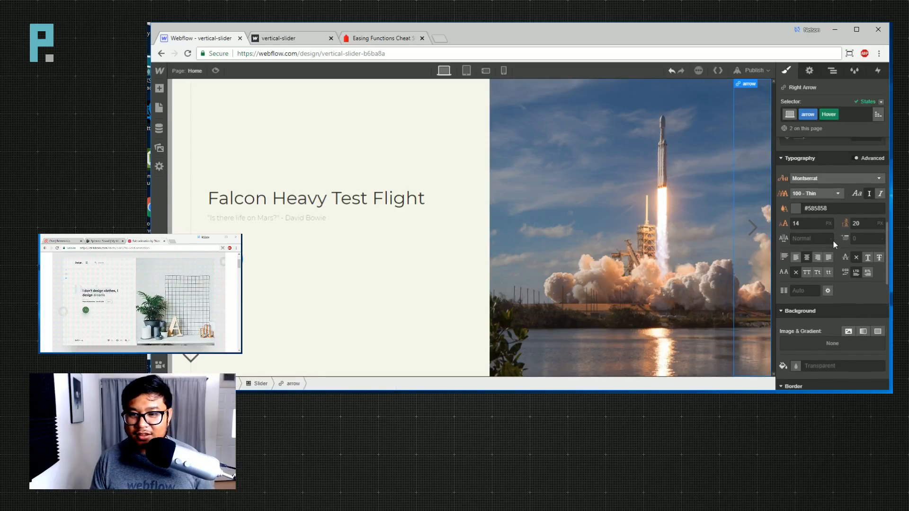
scroll(842, 211, down, 3)
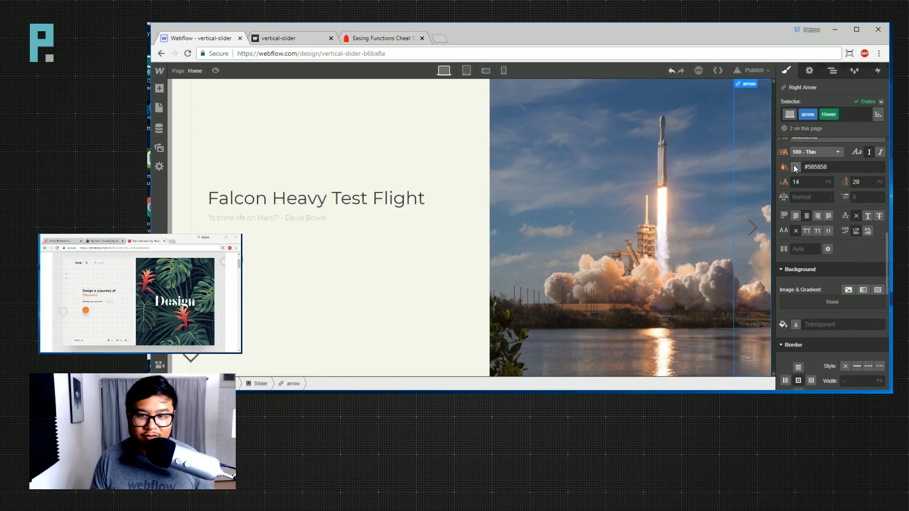
click(795, 168)
click(789, 226)
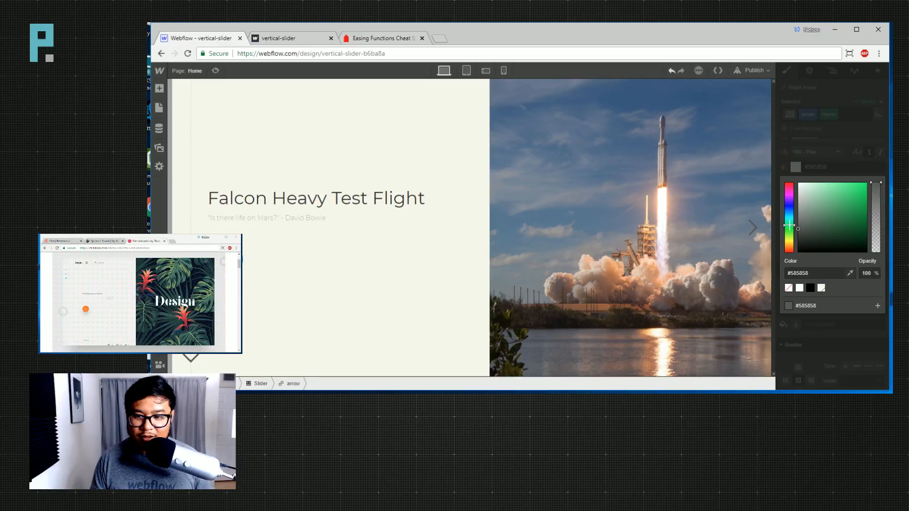
drag(789, 225, 790, 244)
click(861, 182)
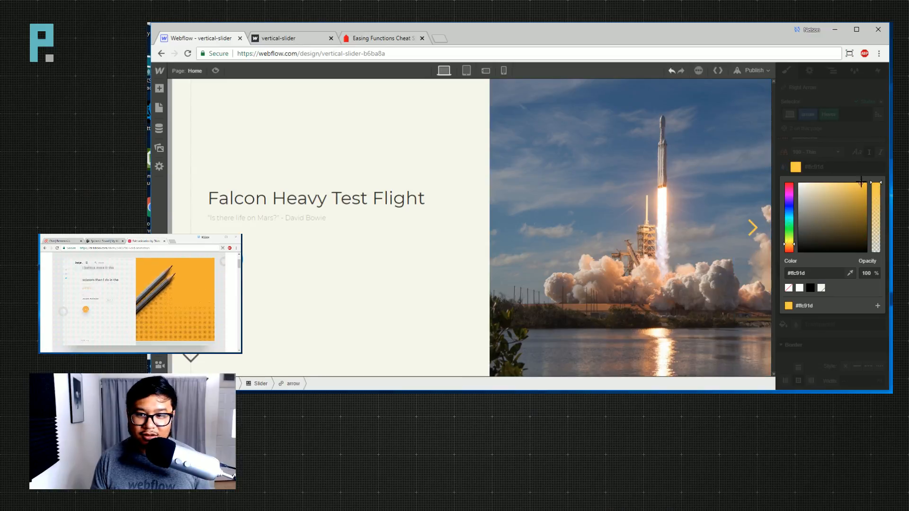
drag(860, 182, 877, 177)
click(888, 103)
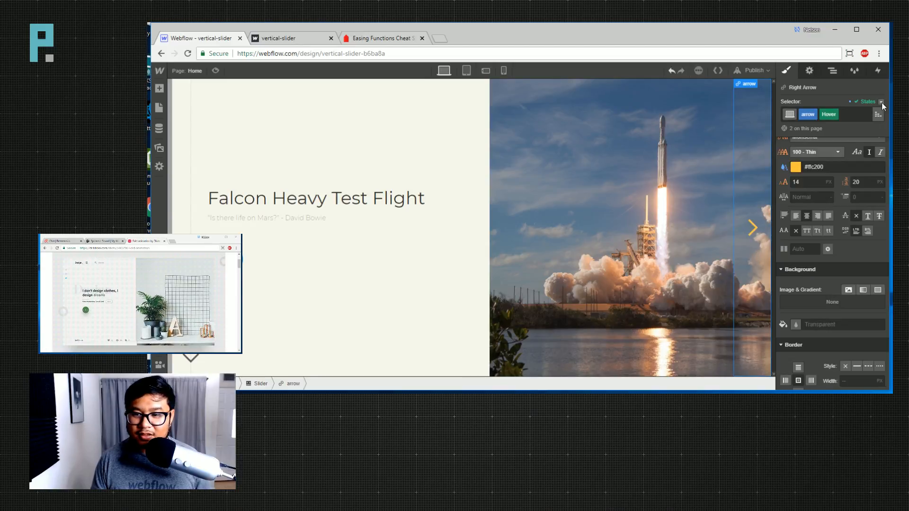
Add a 200 ms ease Font Color transition to the default state of the arrow class.
click(881, 103)
click(871, 114)
click(849, 116)
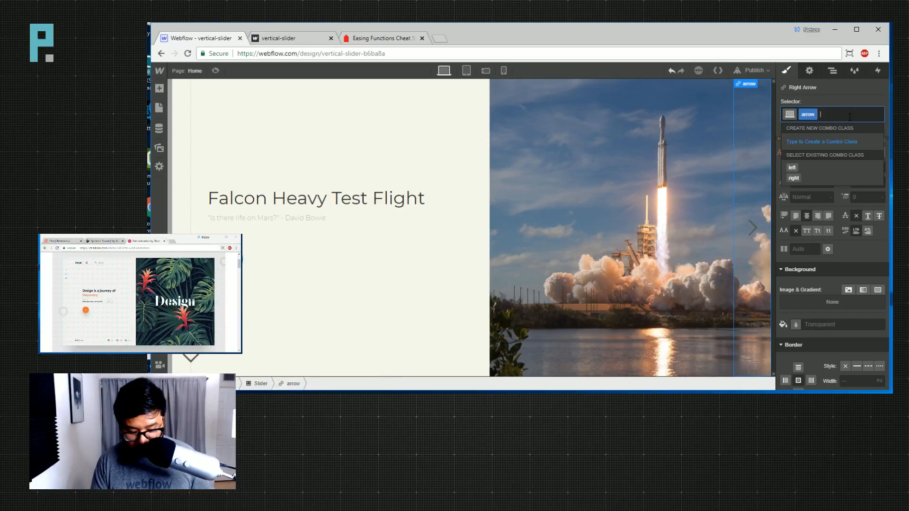
click(856, 89)
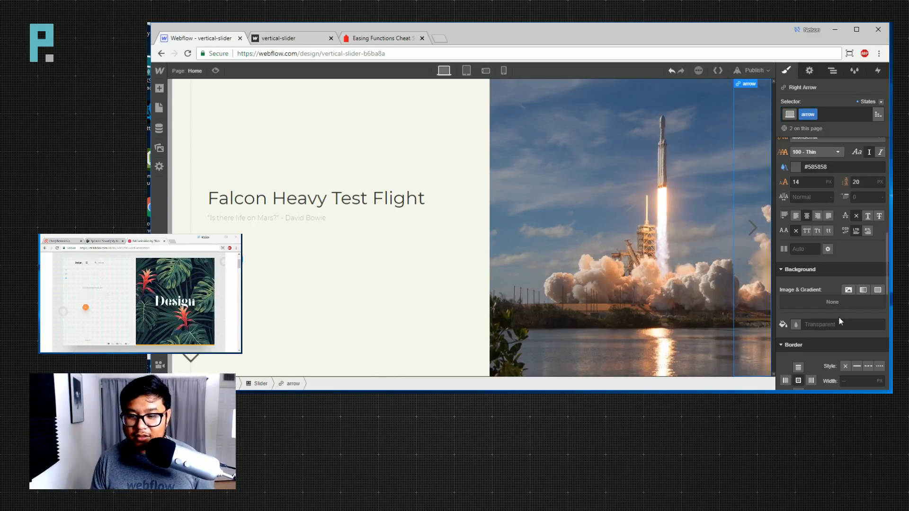
scroll(839, 313, down, 5)
click(877, 274)
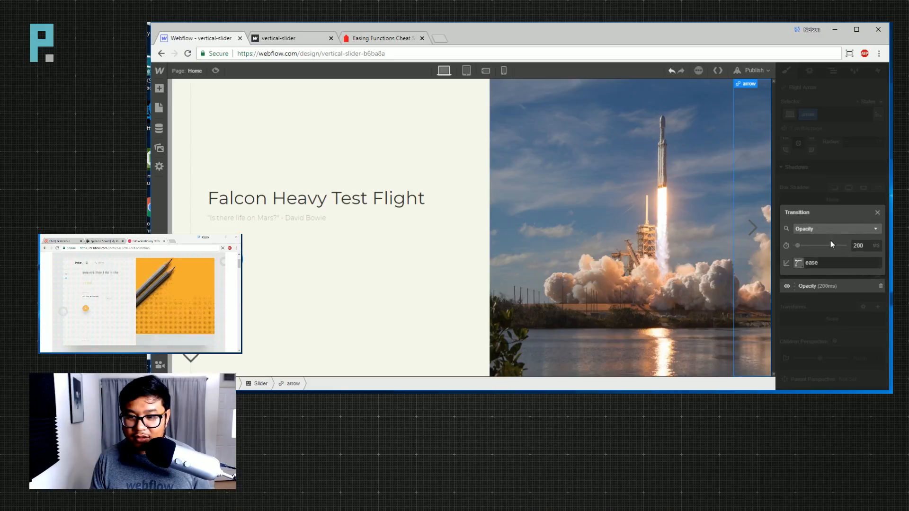
click(835, 229)
scroll(828, 272, down, 4)
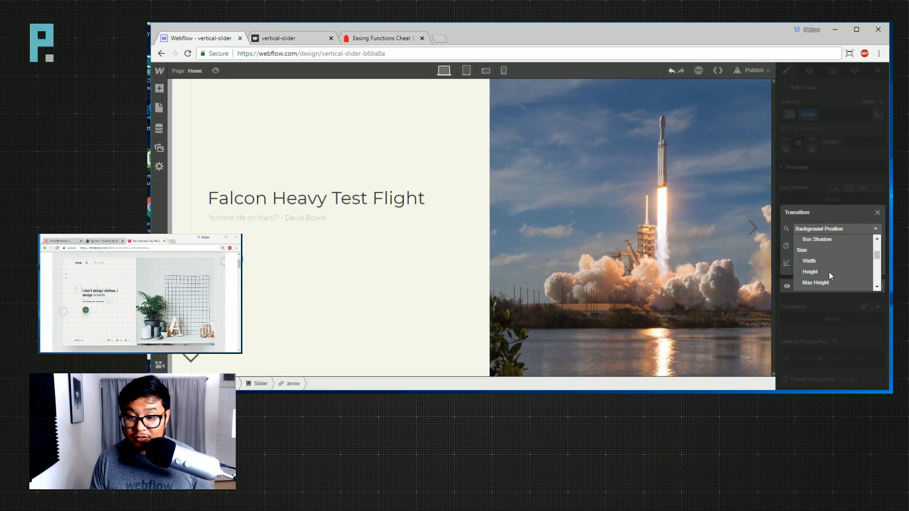
scroll(828, 271, down, 3)
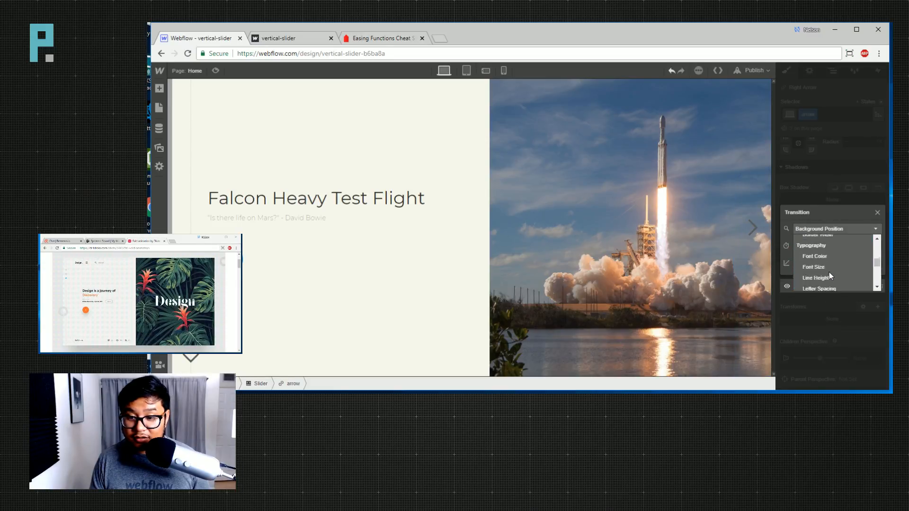
click(827, 246)
click(870, 195)
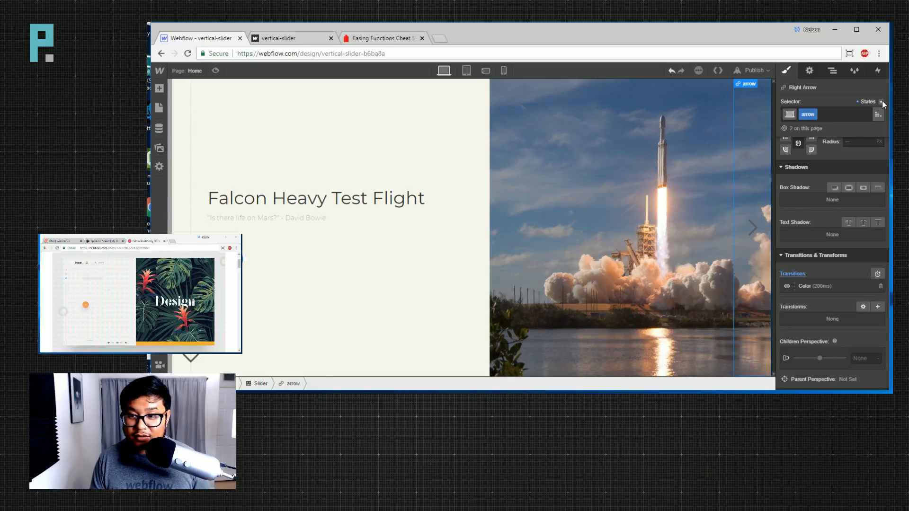
Reapply the combo class right to the slider's right arrow.
click(852, 114)
text(right)
key(Return)
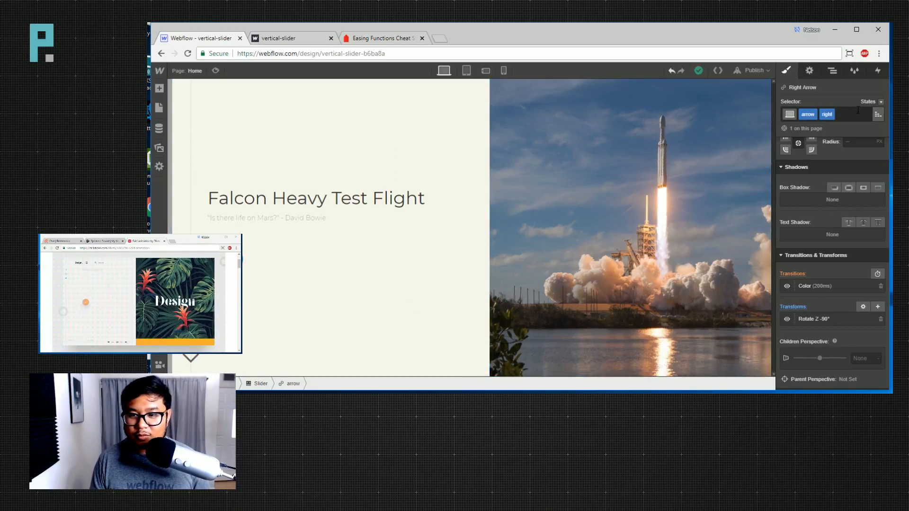
Take the combo class right off again and try adding a Move transform to the arrow class's Hover state.
key(BackSpace)
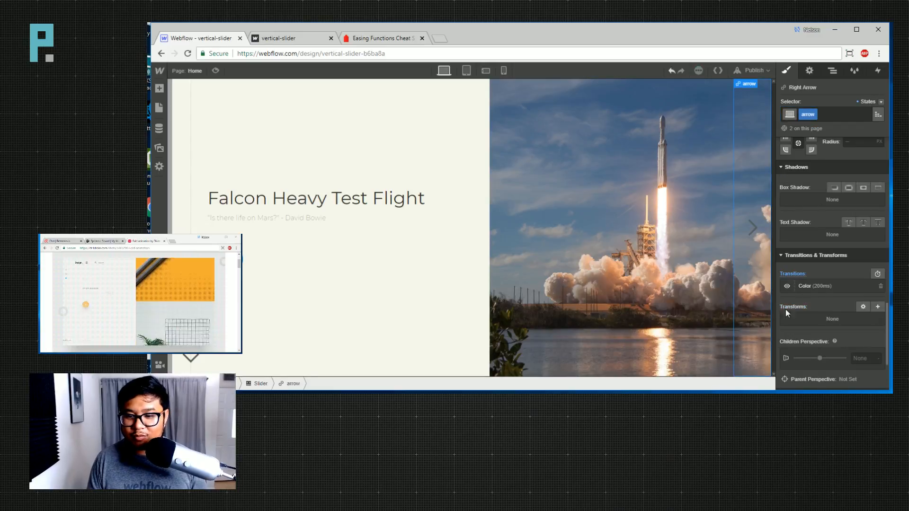
scroll(829, 279, up, 5)
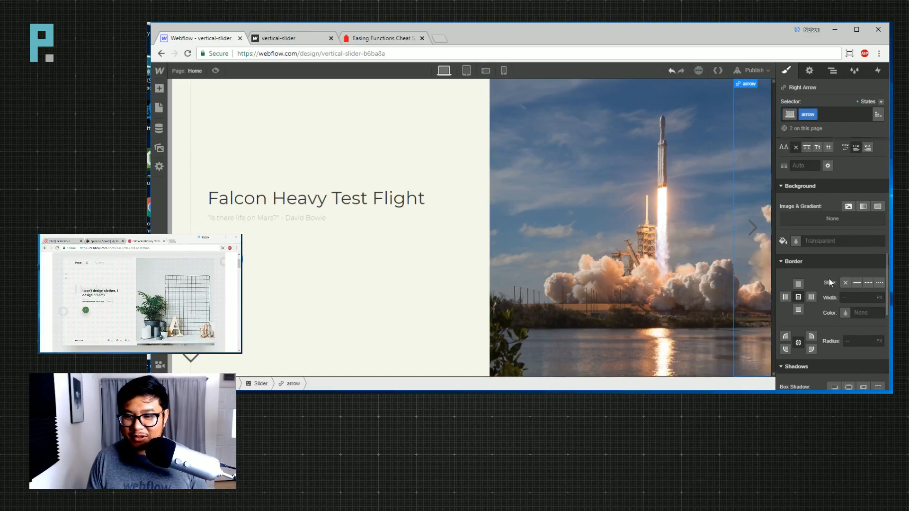
scroll(828, 279, up, 6)
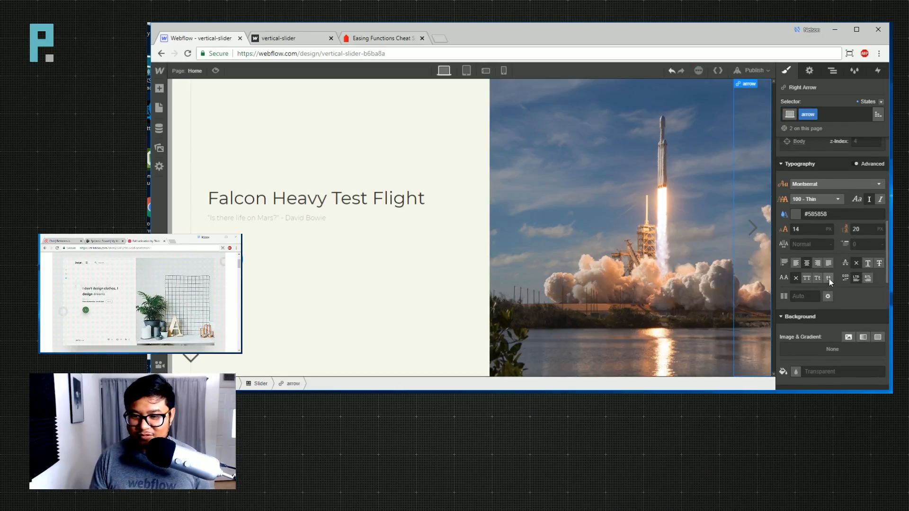
click(881, 102)
click(861, 116)
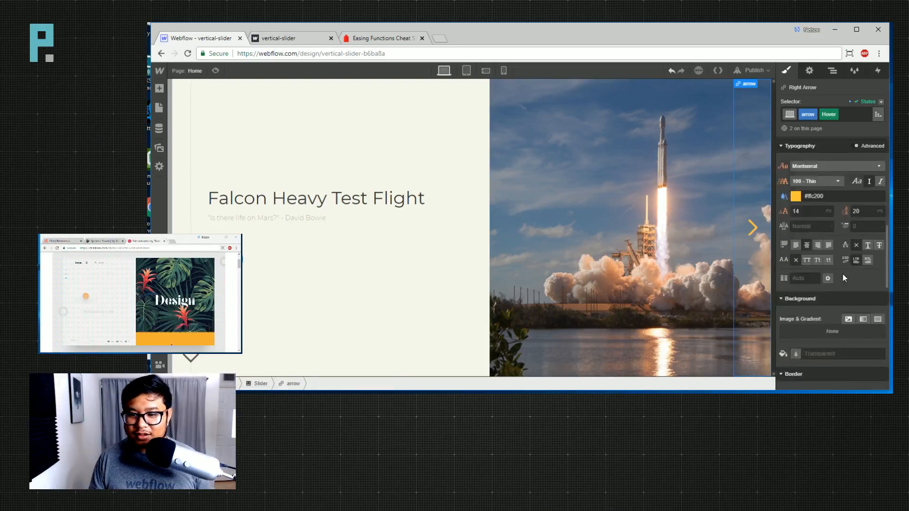
scroll(842, 278, down, 8)
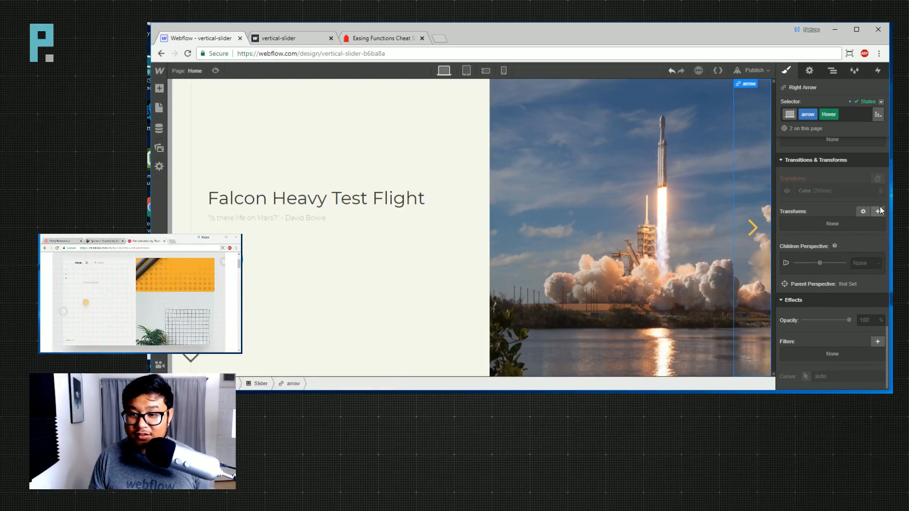
click(879, 211)
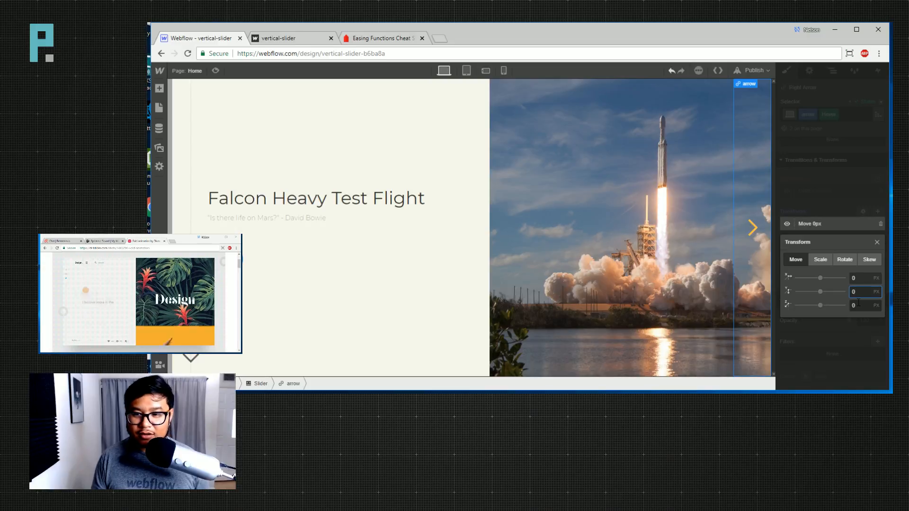
click(876, 224)
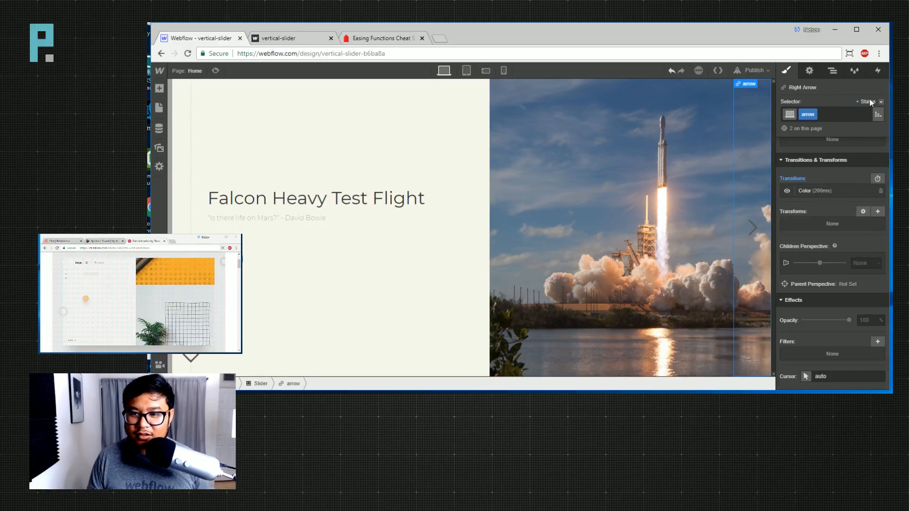
Reapply the combo class right, with its Rotate Z -90° transform, to the slider's right arrow.
click(842, 115)
text(right)
key(Return)
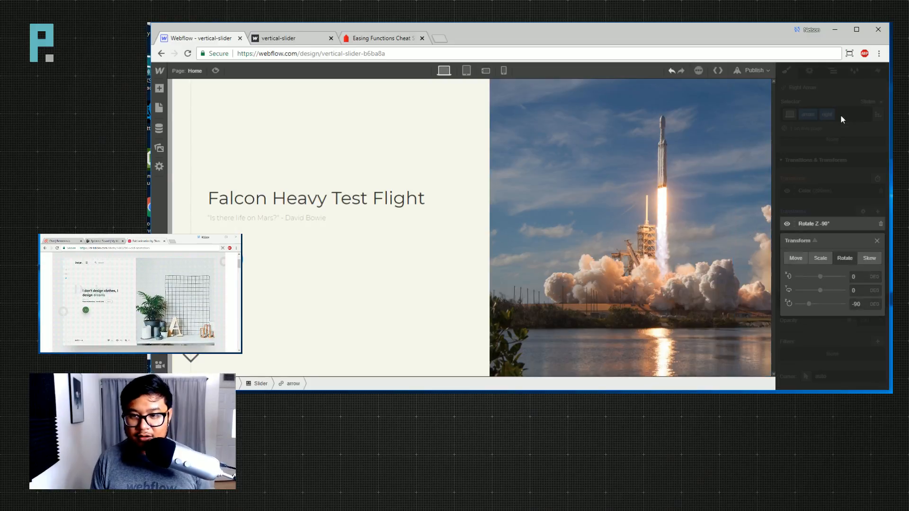
click(843, 201)
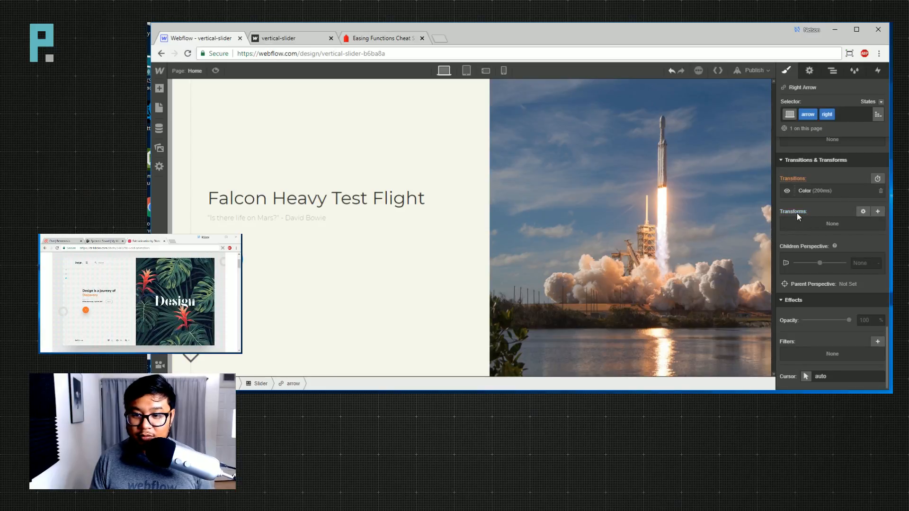
Add a Move transform of 10 px along X to the Hover state of the right arrow.
click(882, 111)
click(863, 122)
click(878, 212)
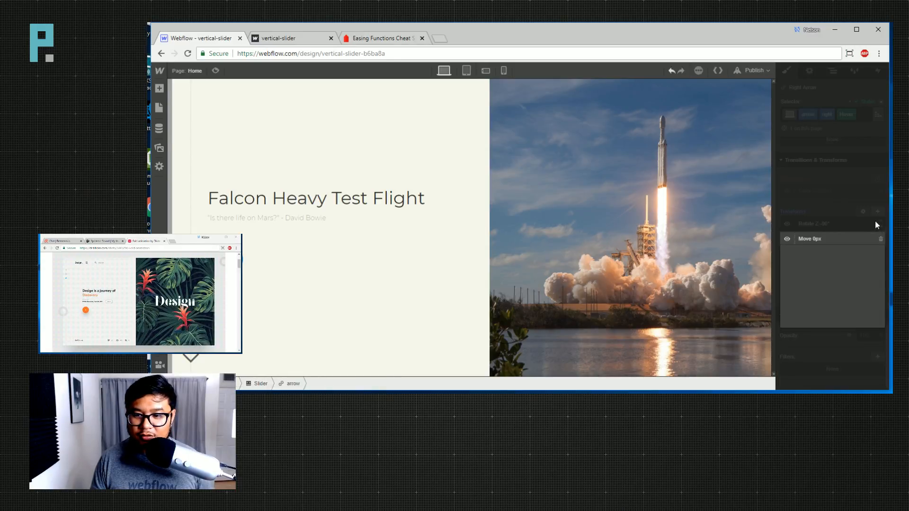
text(-10)
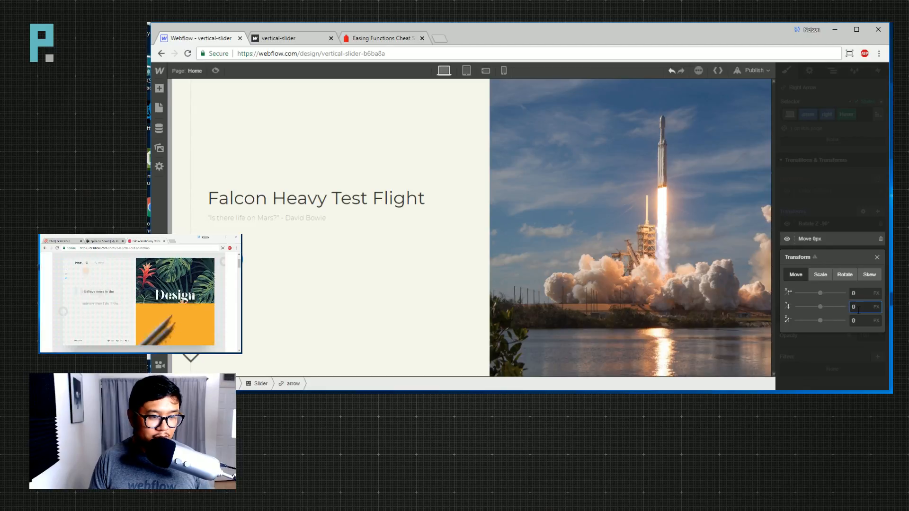
text(0)
click(859, 294)
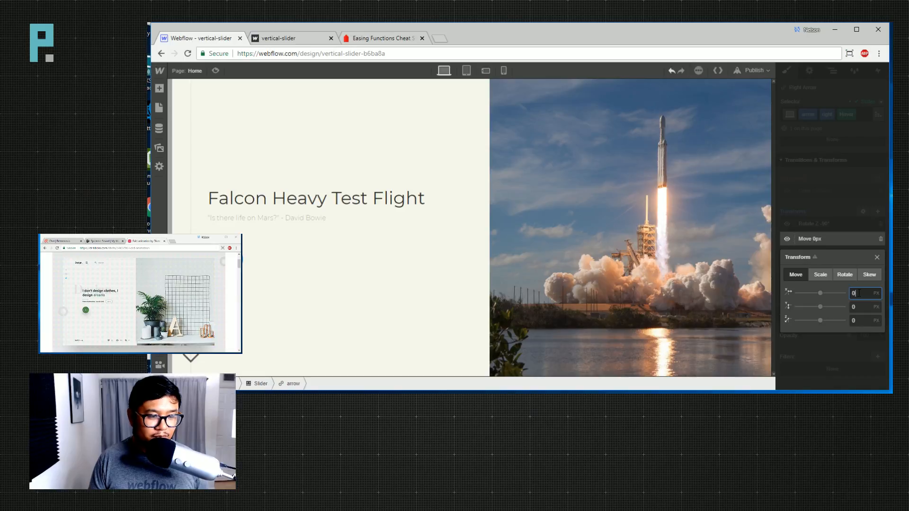
text(10)
click(876, 197)
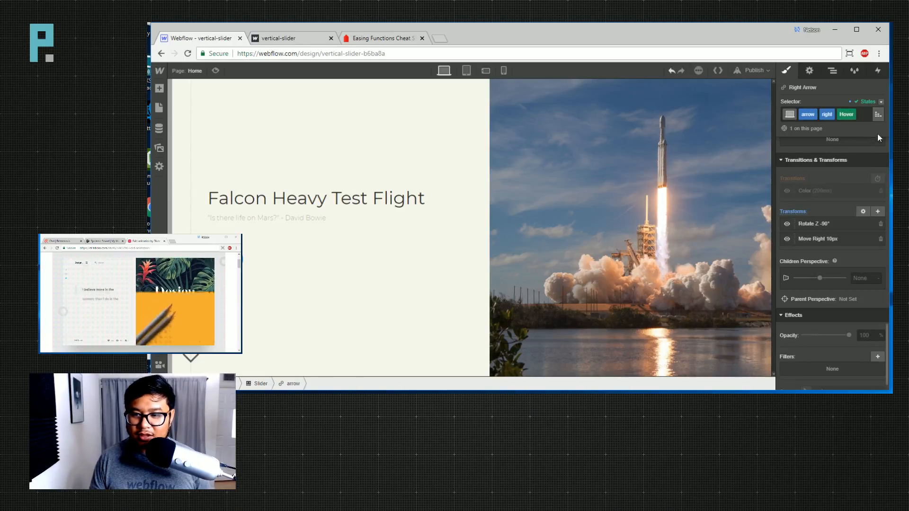
Add a 200 ms ease Transform transition to the right arrow's default state and preview the page.
click(869, 102)
click(862, 114)
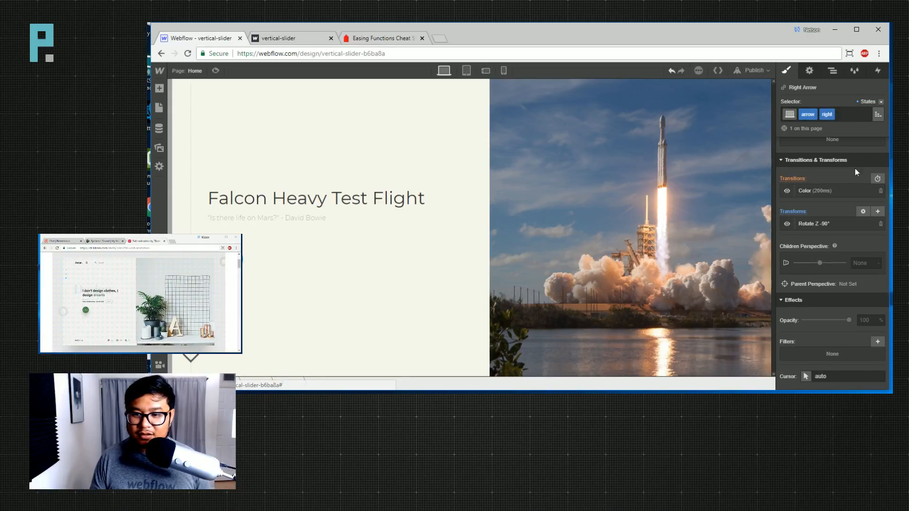
click(877, 179)
click(824, 154)
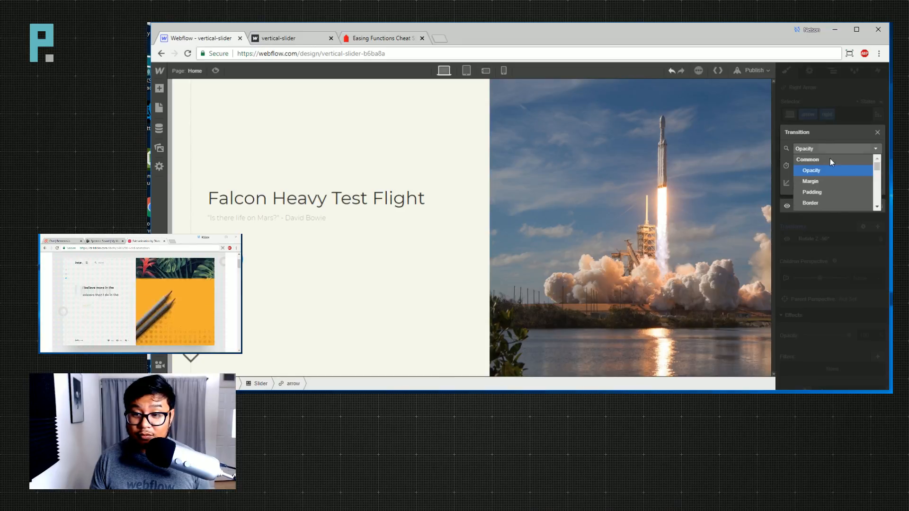
scroll(833, 186, down, 2)
click(825, 166)
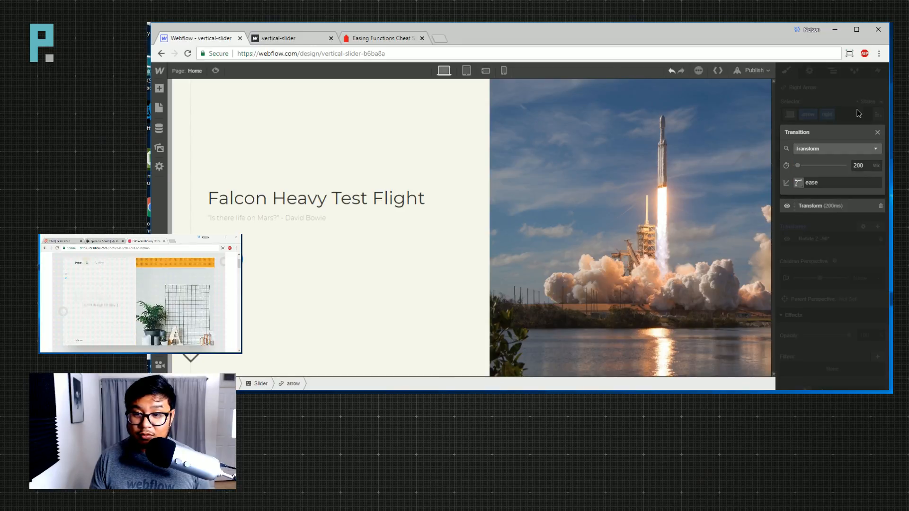
click(854, 192)
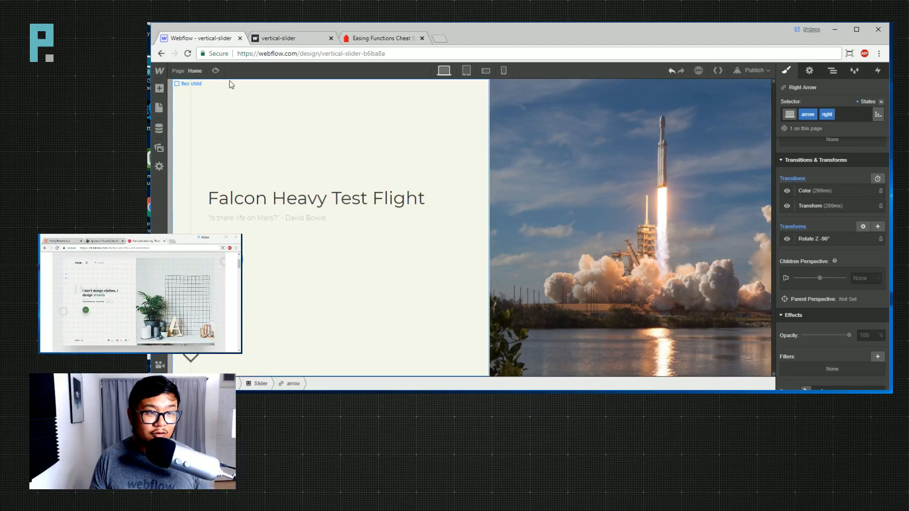
click(216, 70)
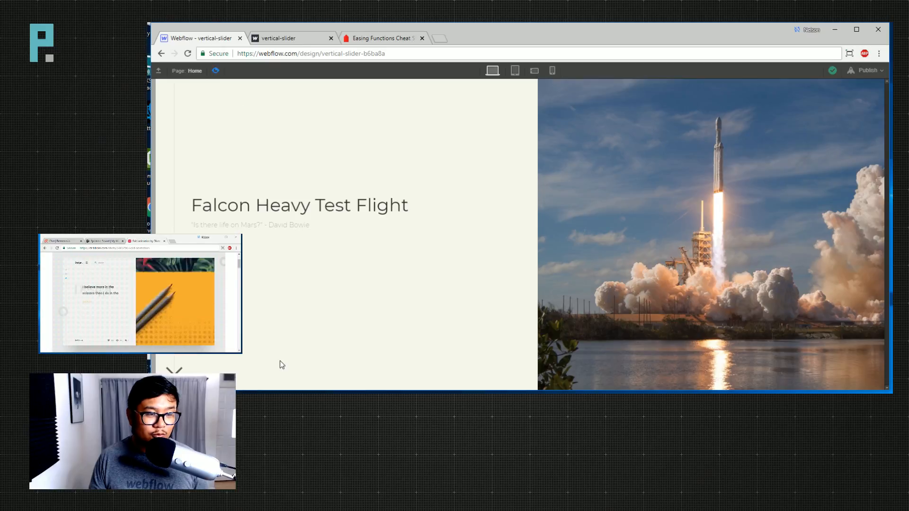
key(ctrl+shift+p)
Add a Move transform of -10 px along X to the Hover state of the left arrow.
click(204, 364)
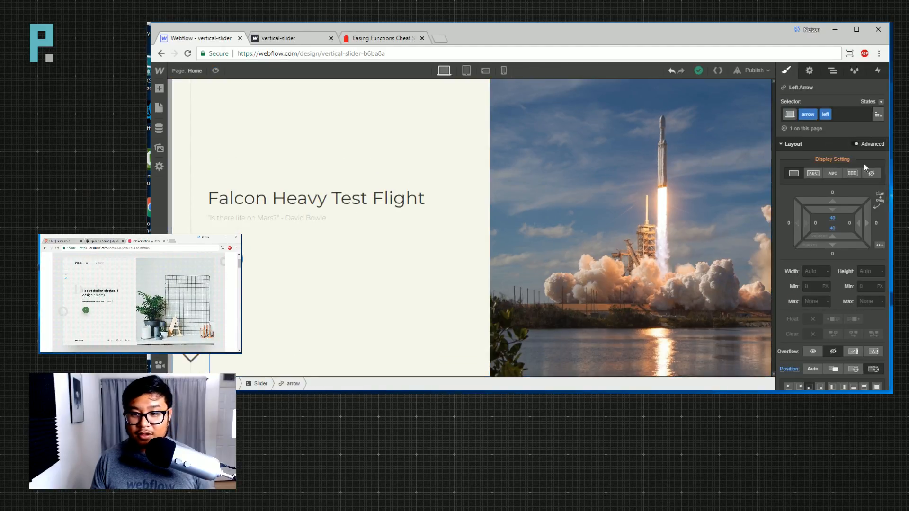
click(876, 102)
click(866, 117)
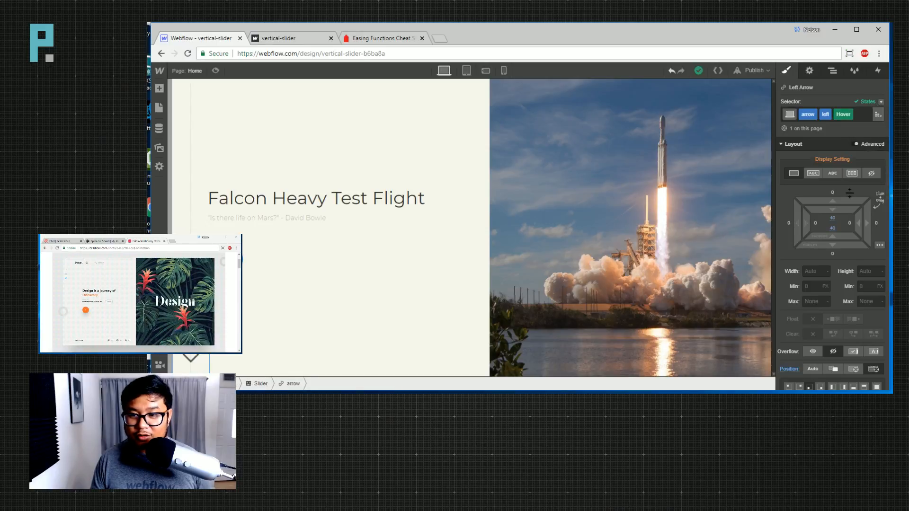
scroll(843, 272, down, 10)
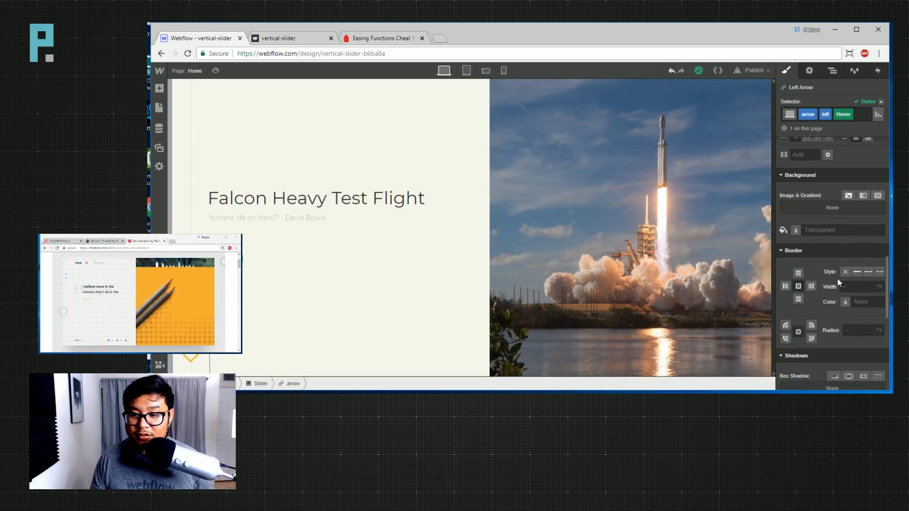
scroll(837, 279, down, 8)
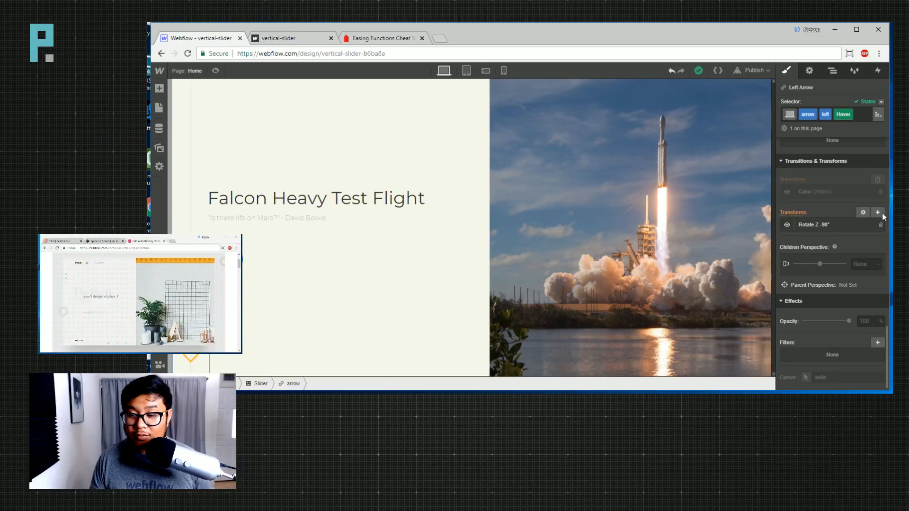
click(879, 214)
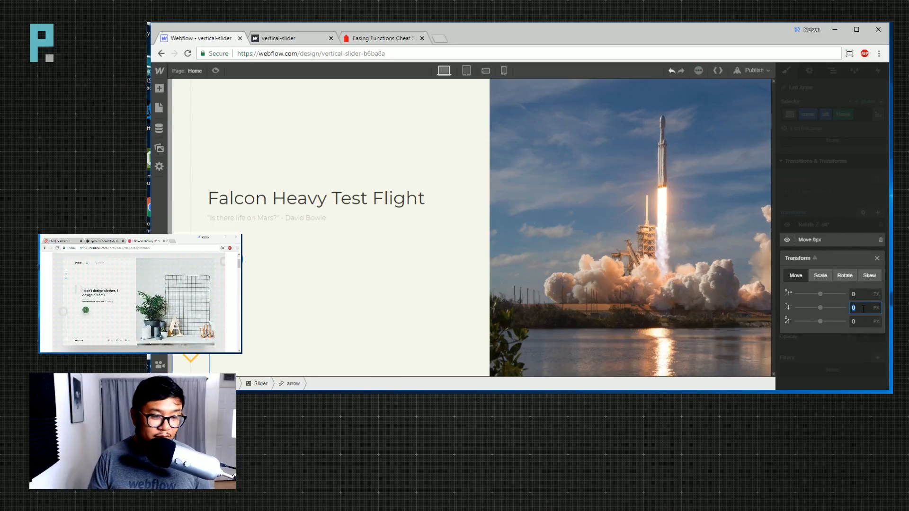
key(shift+Tab)
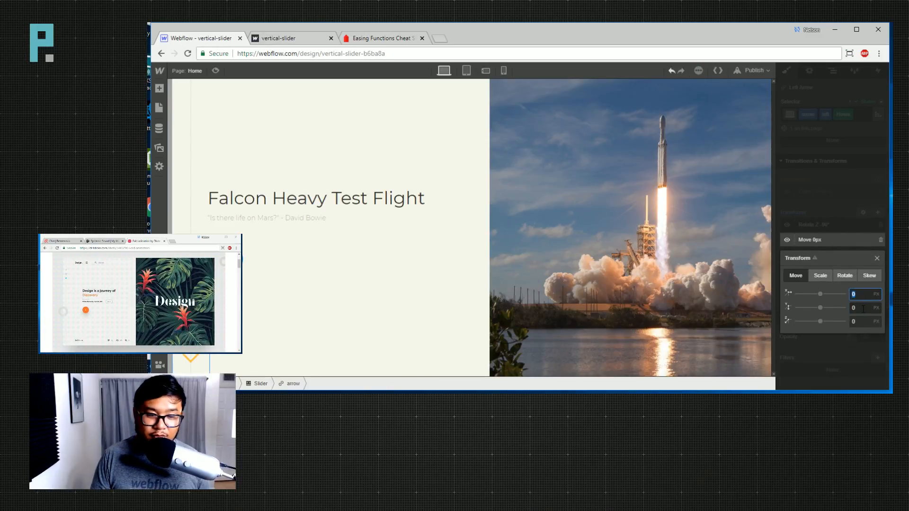
text(10)
key(BackSpace)
key(BackSpace)
text(-10)
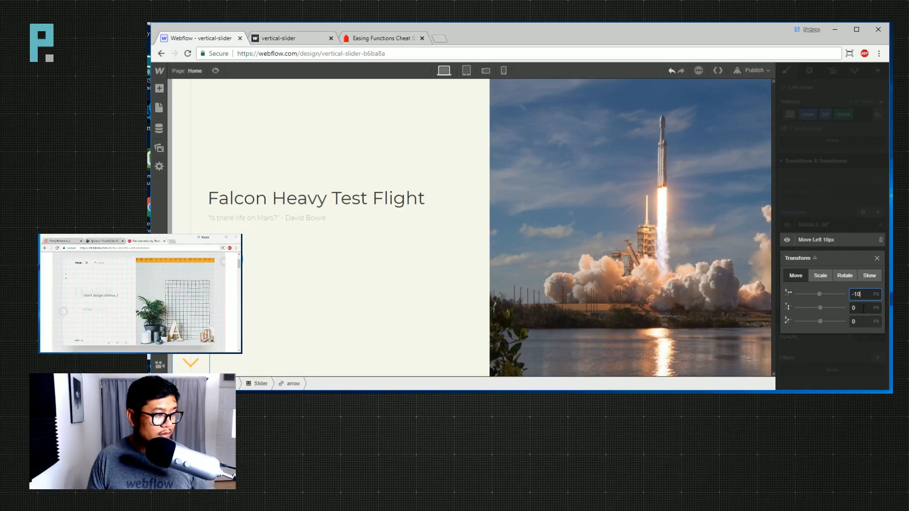
click(852, 223)
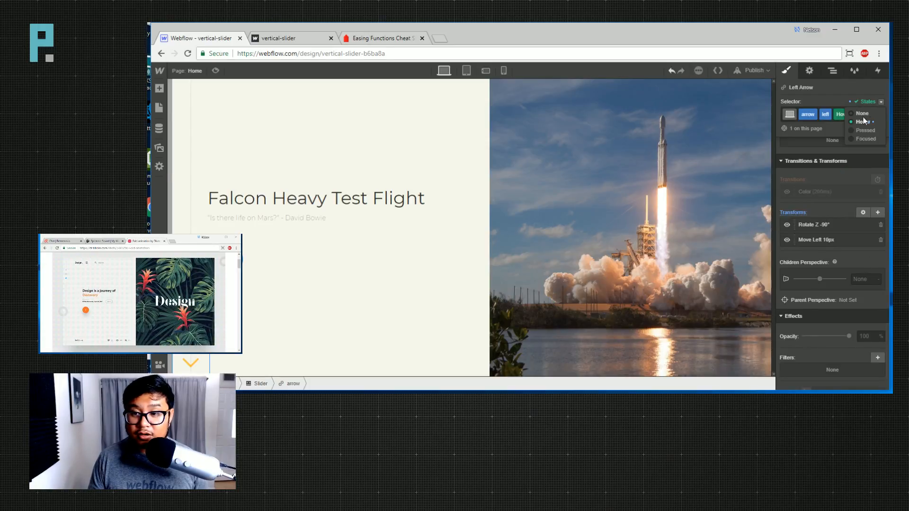
Add a 200 ms Transform transition to the left arrow's default state and preview the page.
click(860, 113)
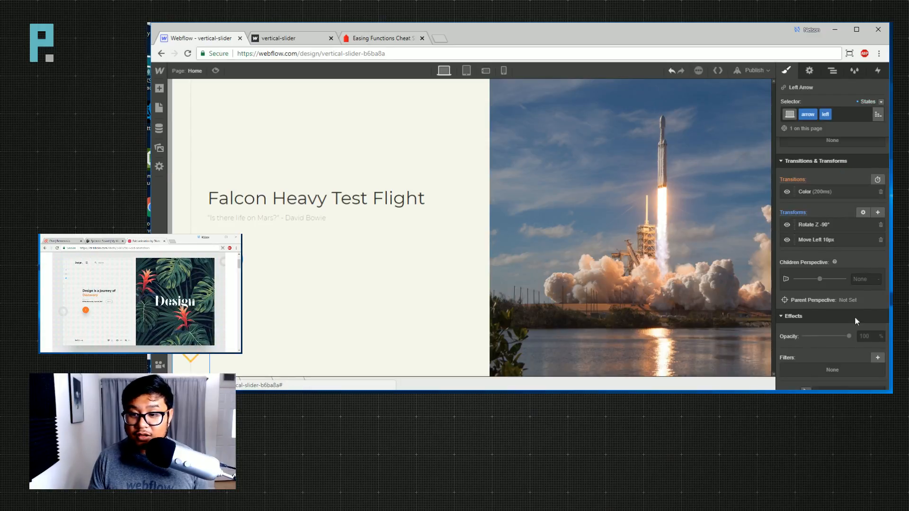
click(855, 198)
click(816, 150)
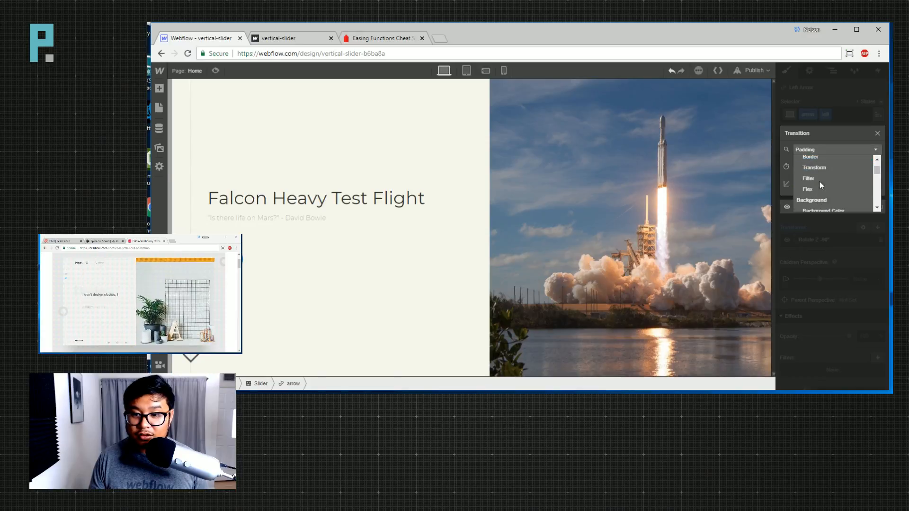
click(821, 168)
click(799, 300)
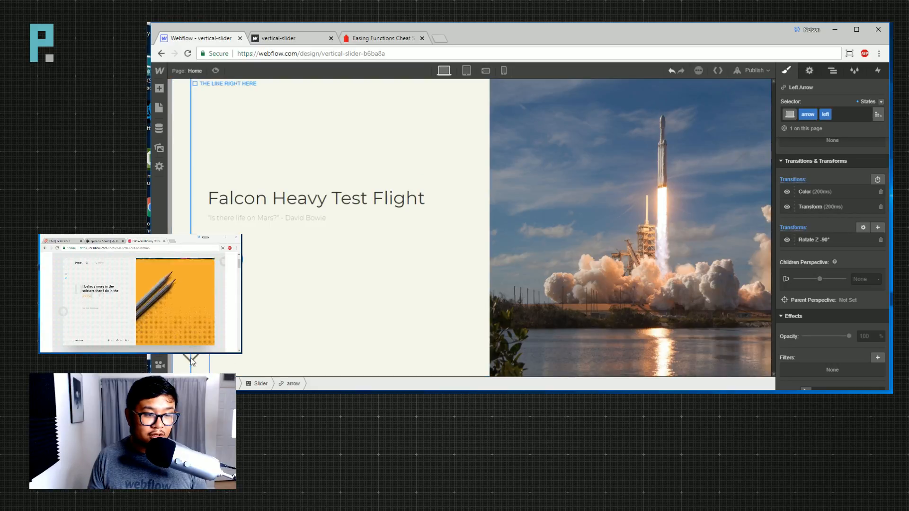
click(214, 72)
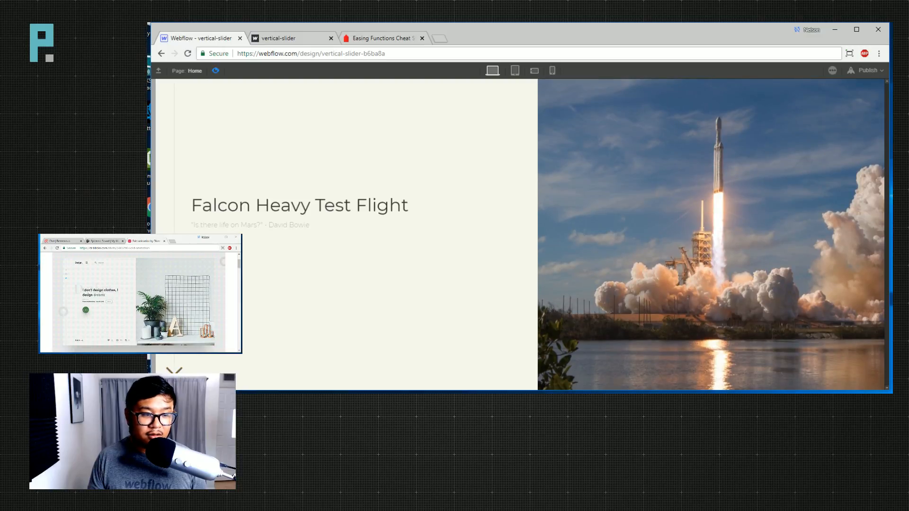
key(ctrl+shift+p)
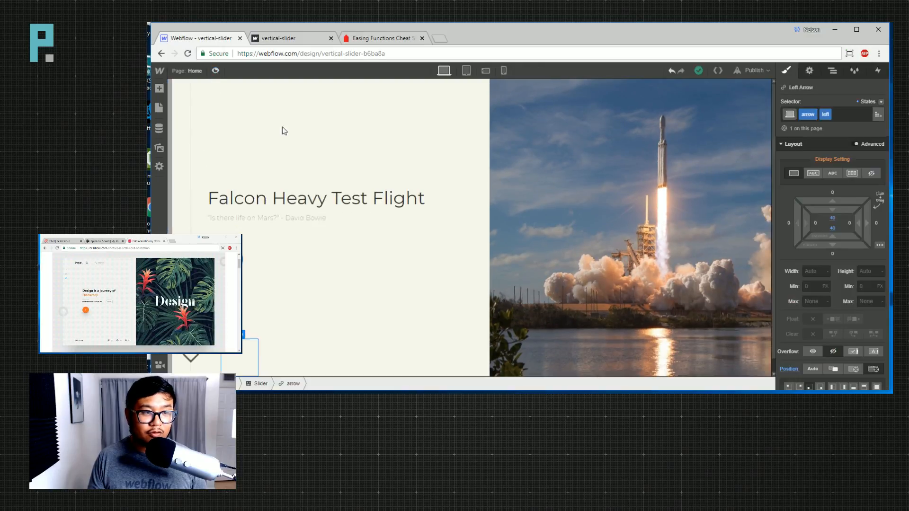
Set the Slider element's overflow to hidden and check the slider in preview.
click(832, 71)
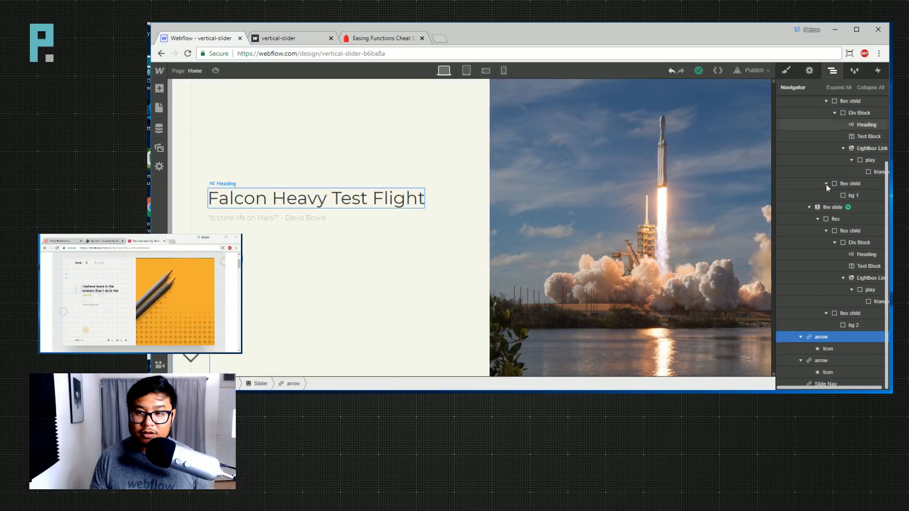
scroll(825, 184, up, 5)
click(813, 137)
click(787, 70)
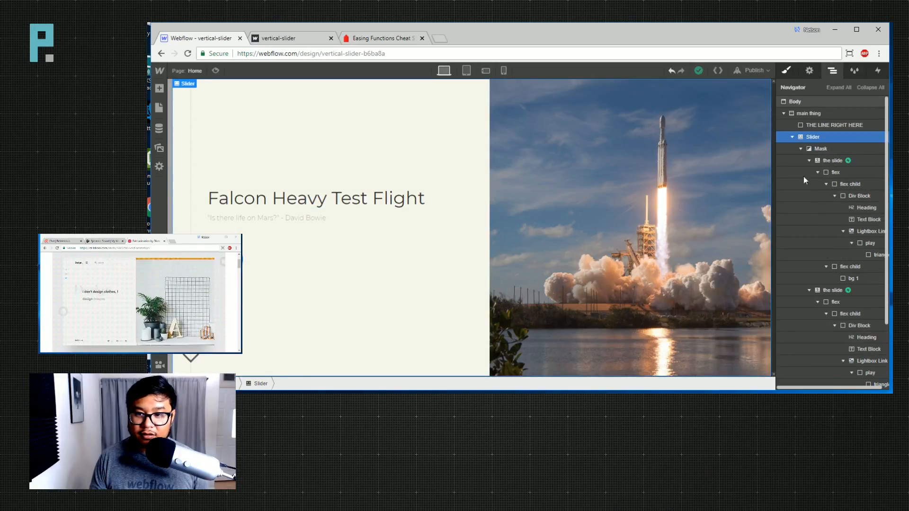
scroll(825, 263, down, 3)
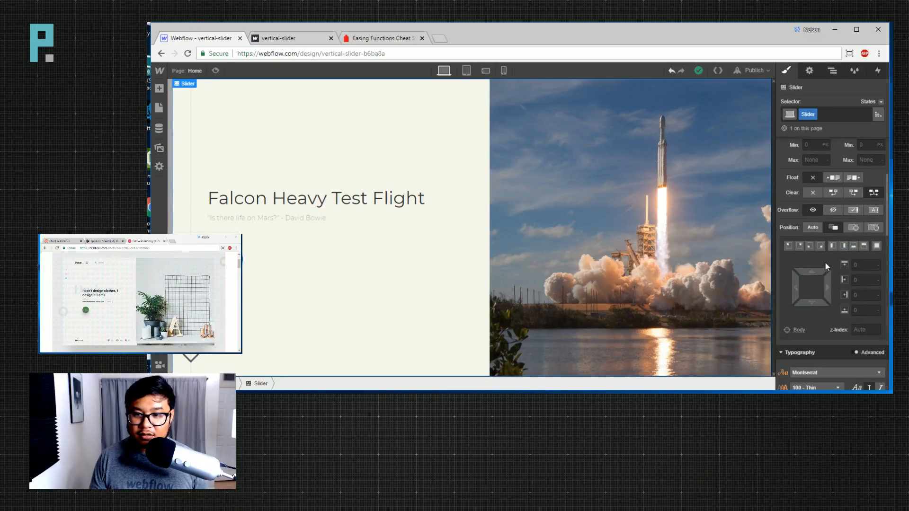
click(832, 209)
click(216, 71)
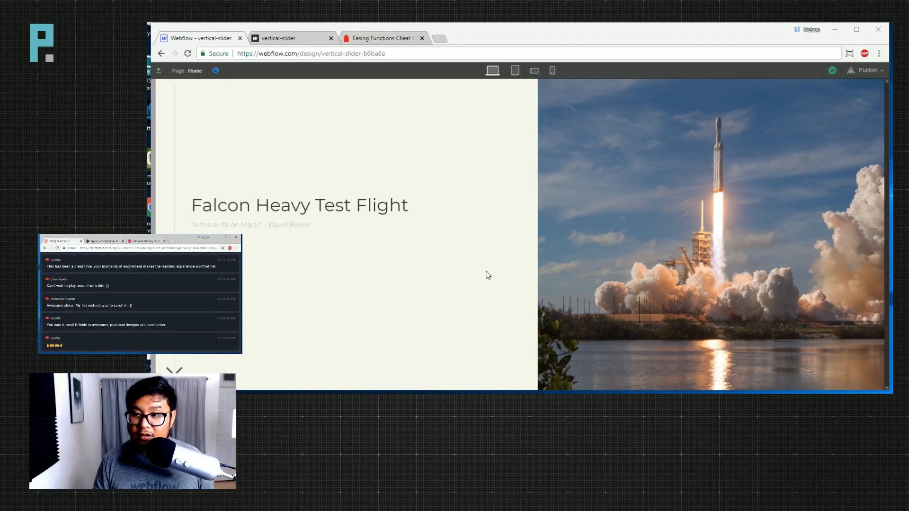
click(216, 71)
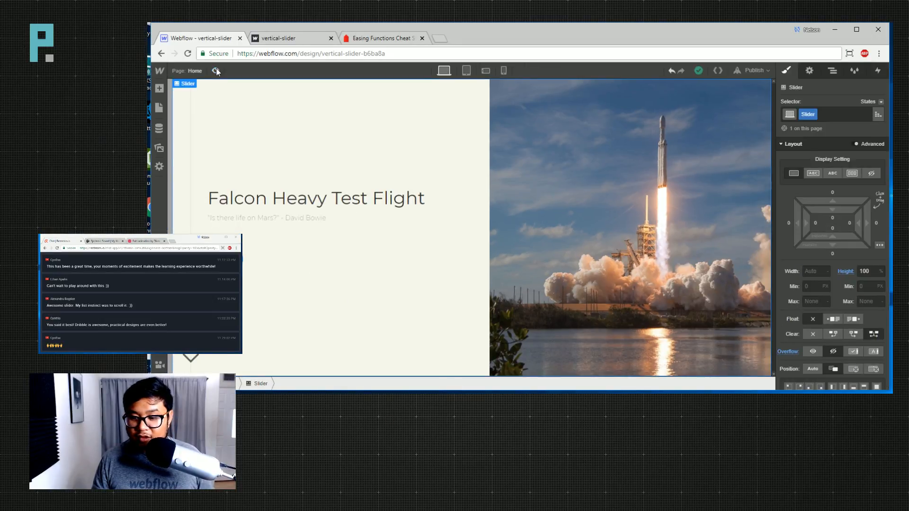
Collapse both slides in the element tree and paste a copy of the second slide as a third slide in the Mask.
click(831, 71)
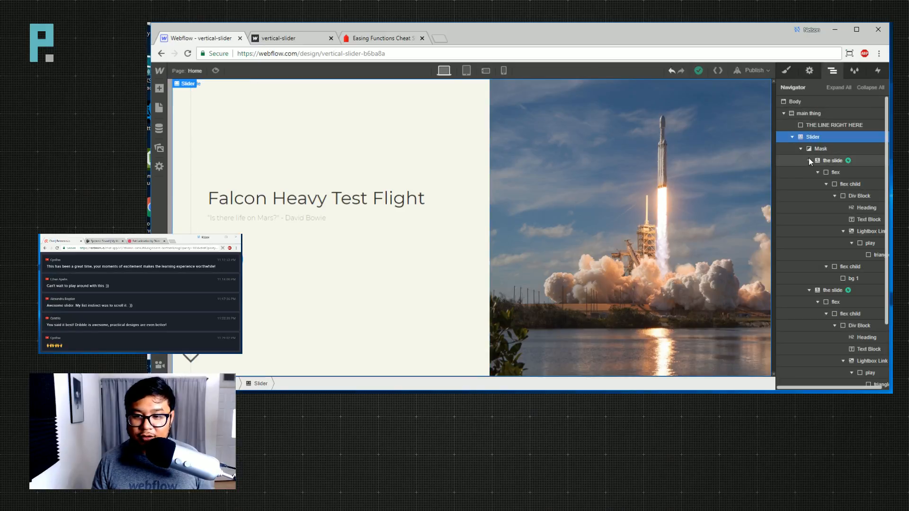
click(809, 160)
click(809, 172)
click(834, 172)
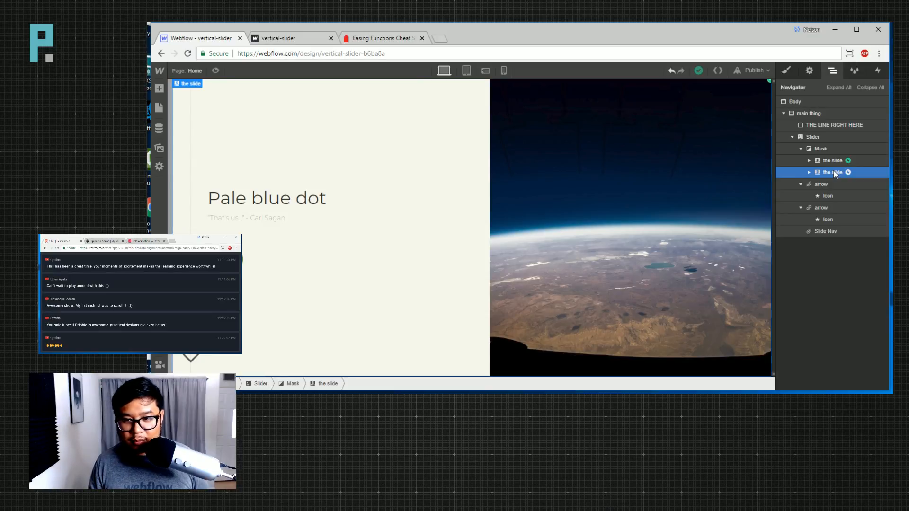
key(ctrl+v)
click(836, 184)
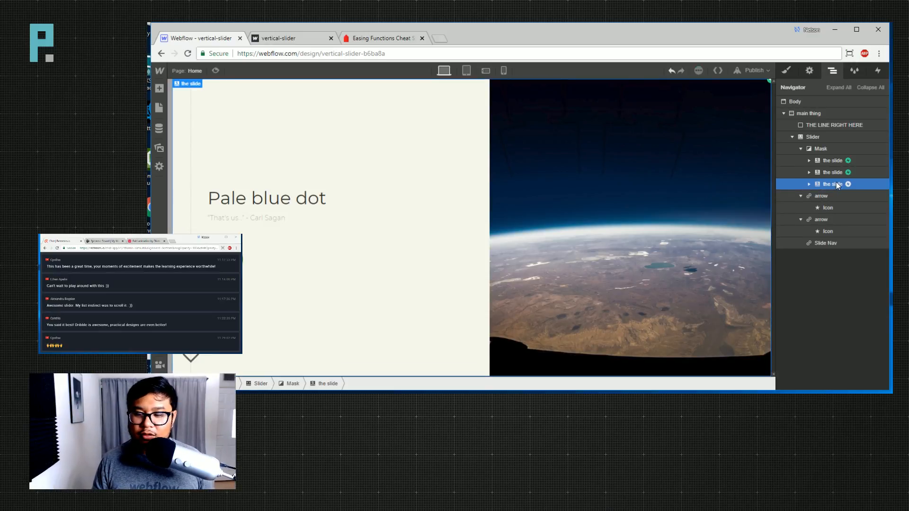
Duplicate the bg 2 class on the third slide's image div as bg 3.
click(809, 184)
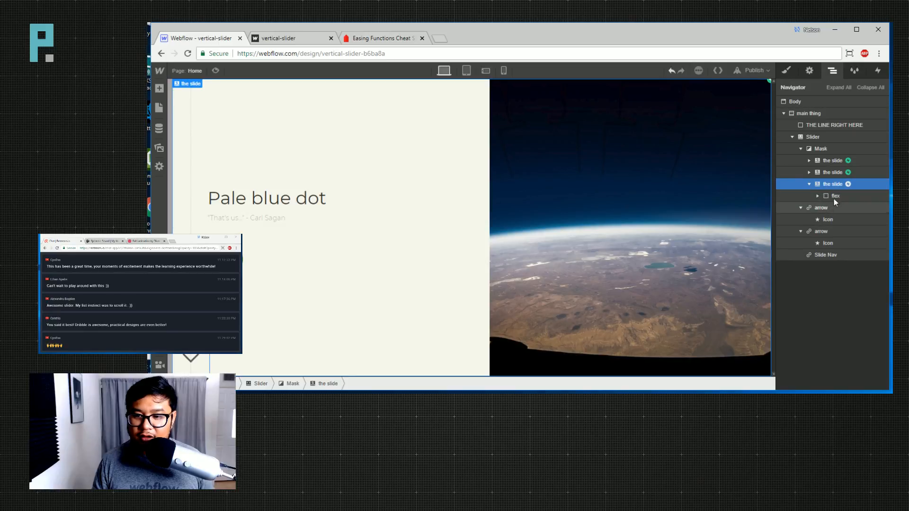
click(817, 196)
click(842, 220)
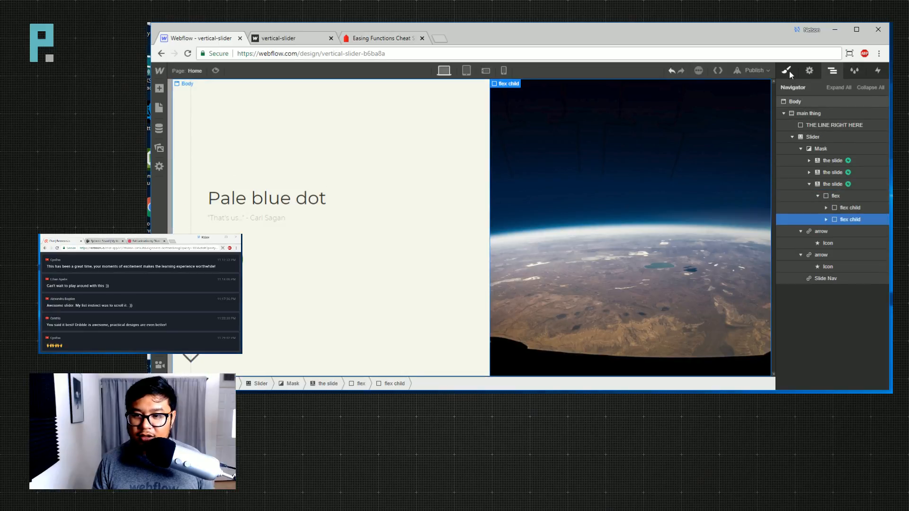
click(789, 72)
click(832, 71)
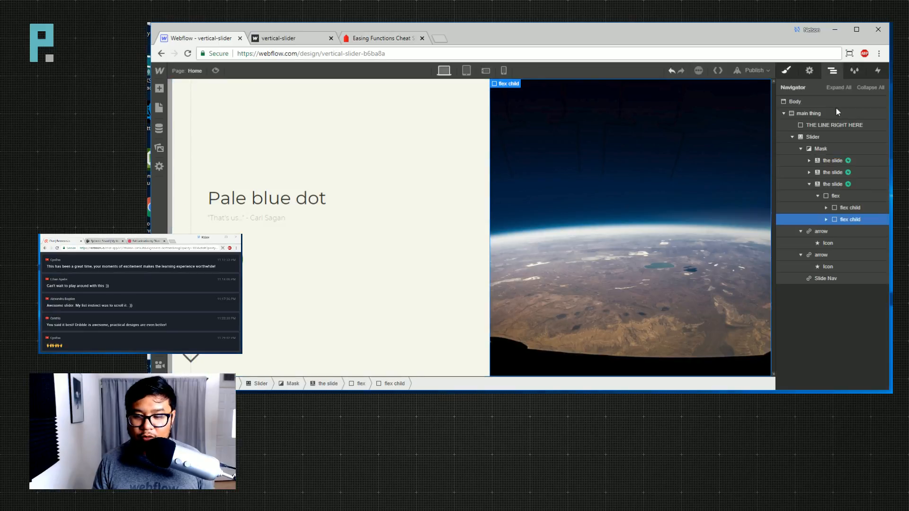
click(826, 219)
click(862, 230)
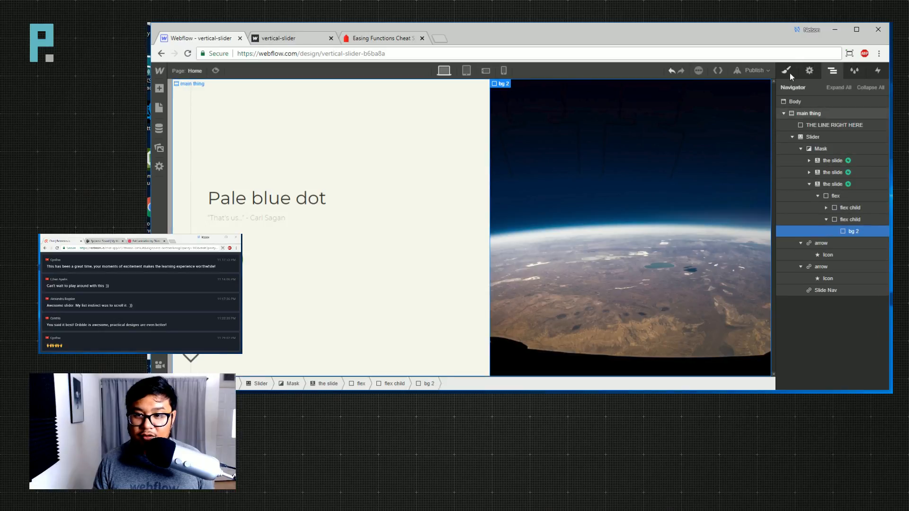
click(787, 71)
click(810, 115)
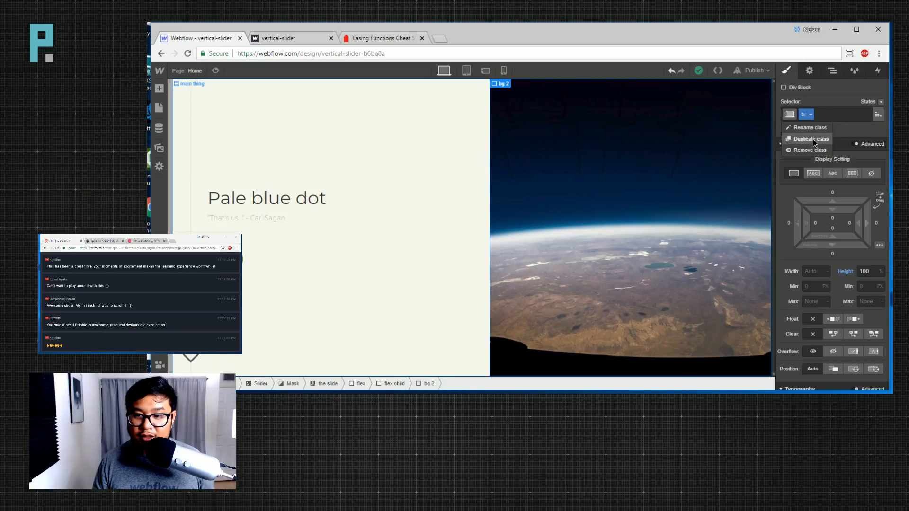
click(813, 139)
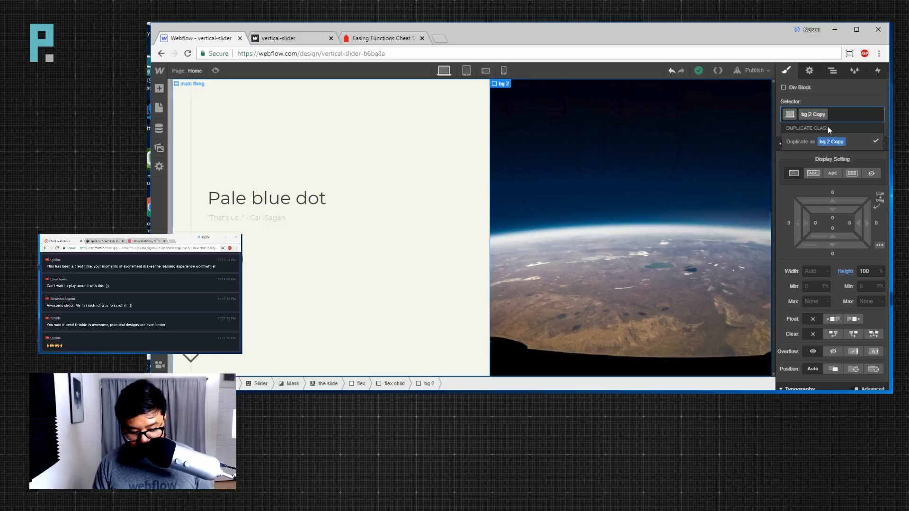
key(Delete)
key(Delete)
key(Return)
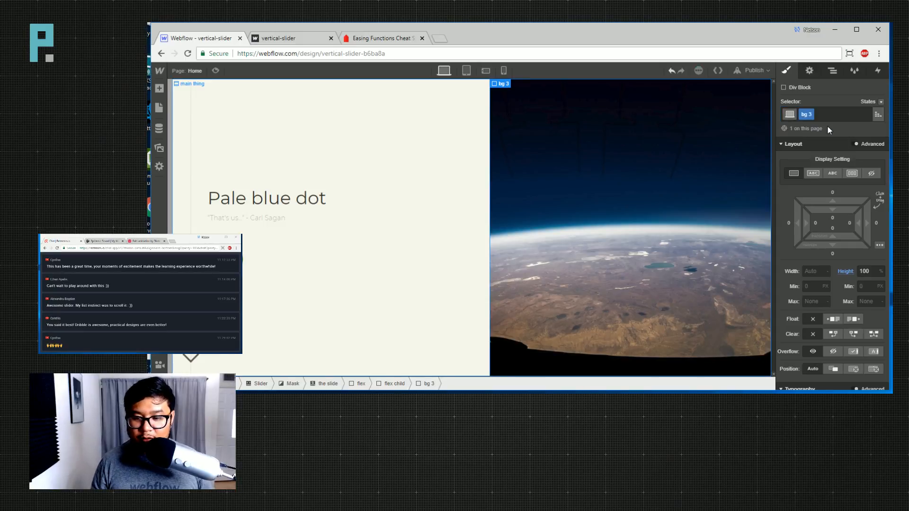
Replace the bg 3 background image with the solar eclipse picture from the project's assets.
scroll(832, 245, down, 3)
scroll(831, 245, down, 3)
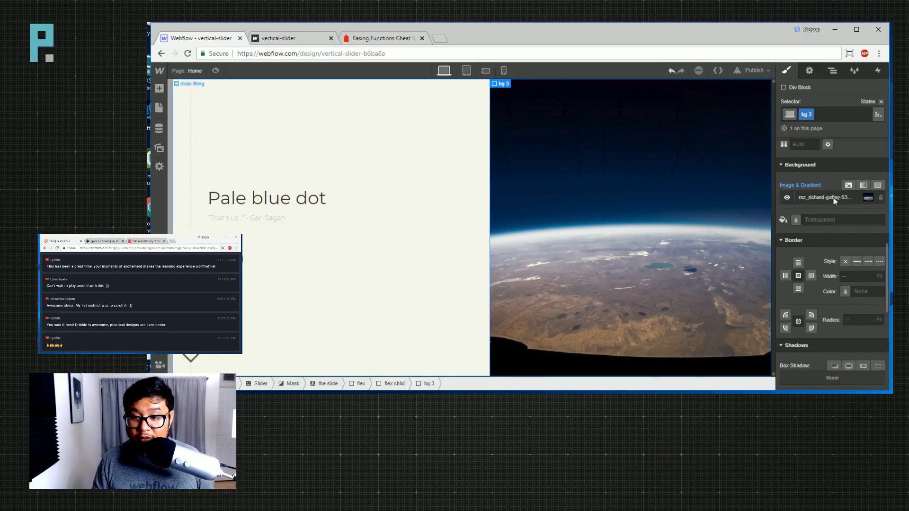
click(835, 197)
click(818, 155)
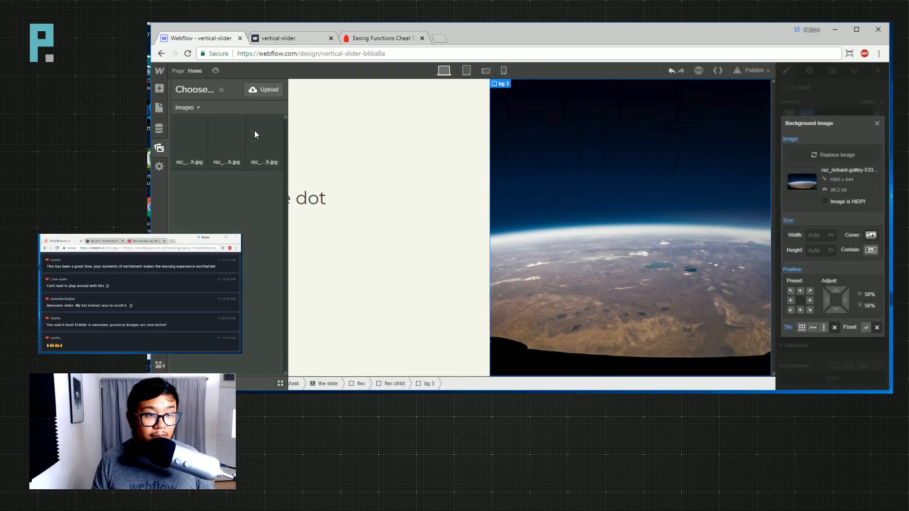
click(226, 139)
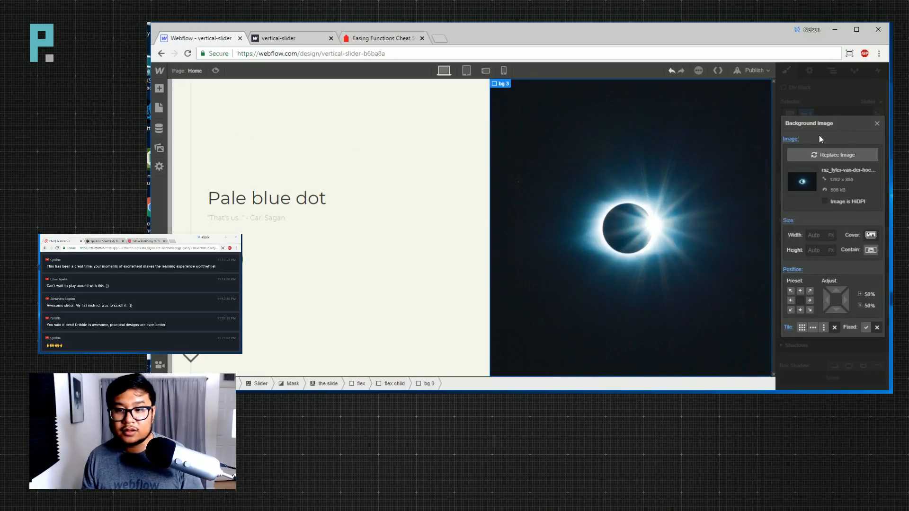
click(877, 124)
Change the third slide's heading to "Audrey 2".
click(251, 198)
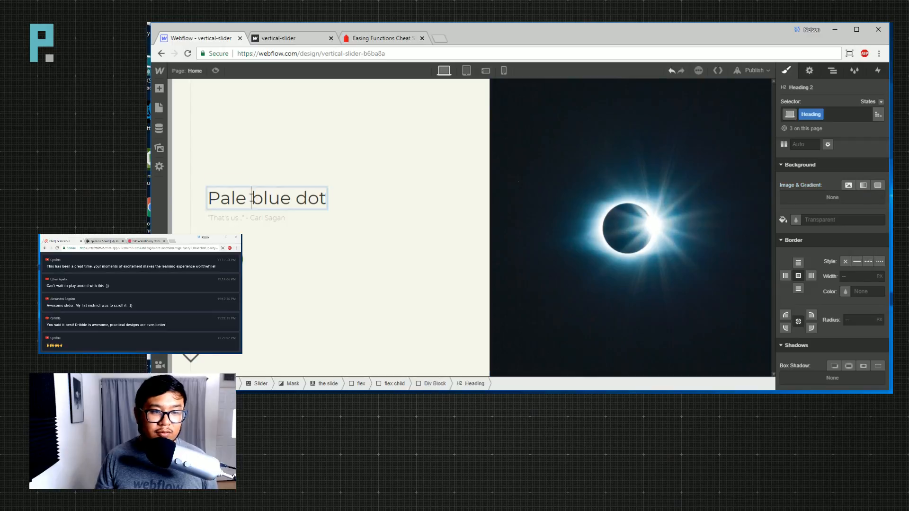
double_click(251, 198)
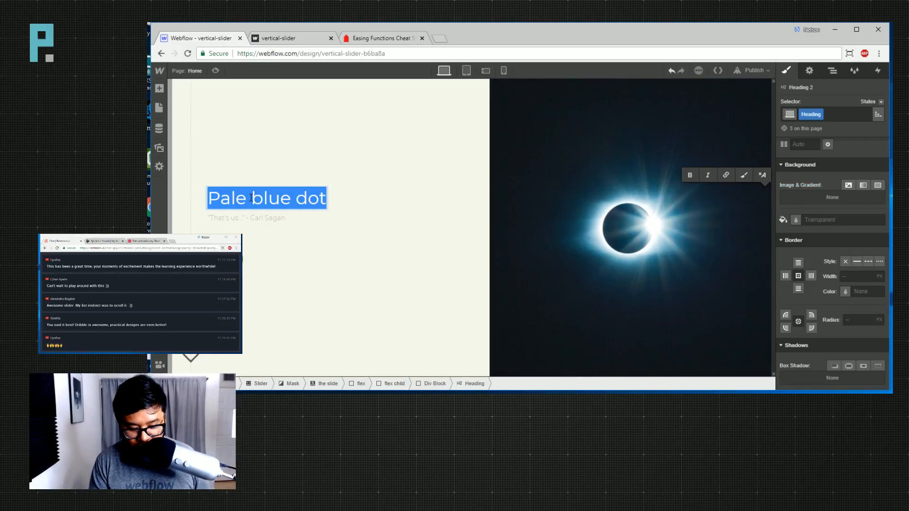
text(Audrey 2)
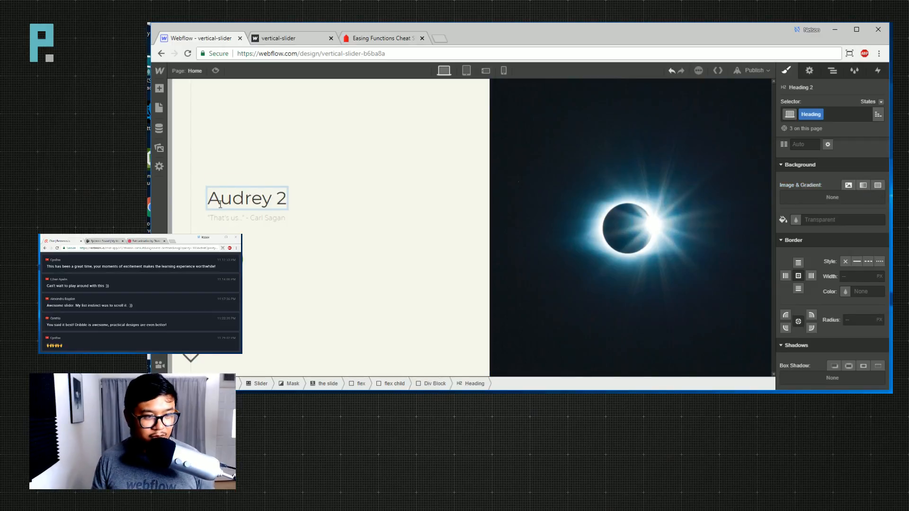
Replace the quote under the heading with "I've given you sunlight, I've given you dirt. You've given me nothing but heartache and hurt." - Seymore.
click(226, 230)
click(225, 219)
double_click(225, 218)
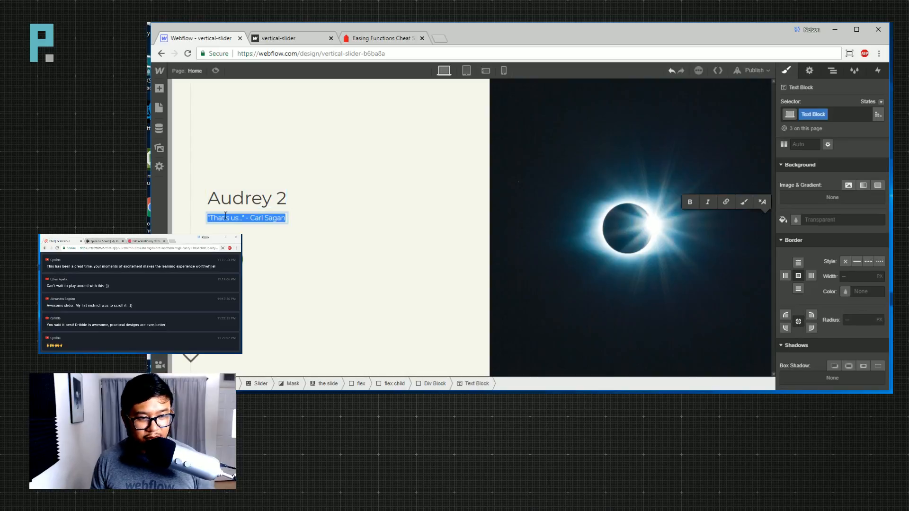
key(BackSpace)
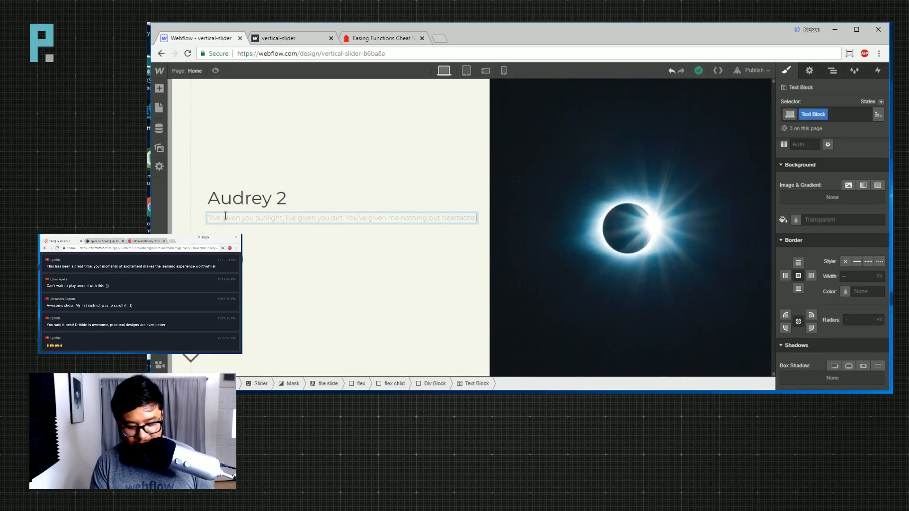
text(and hurt" -)
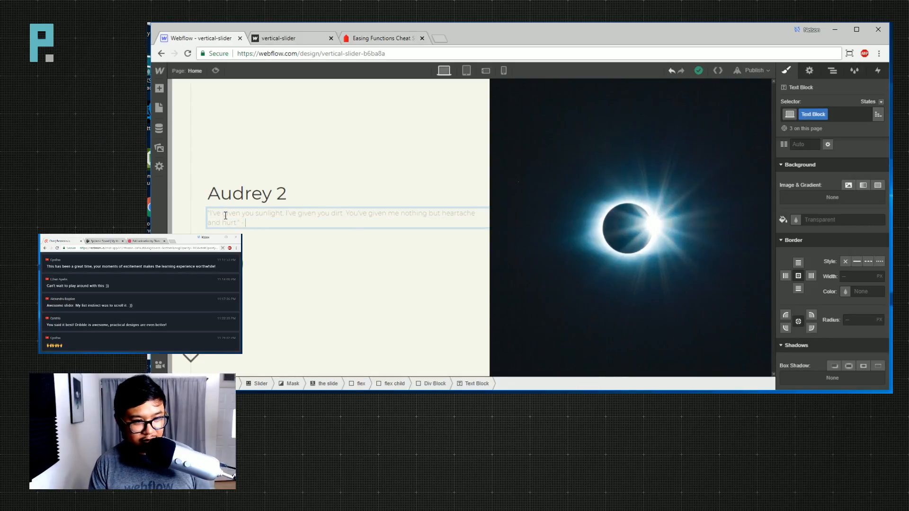
text(eymore)
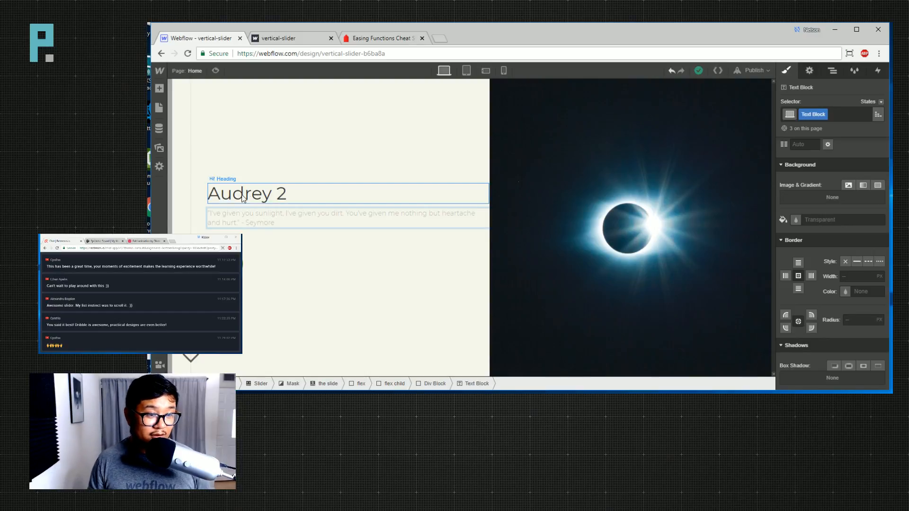
click(324, 242)
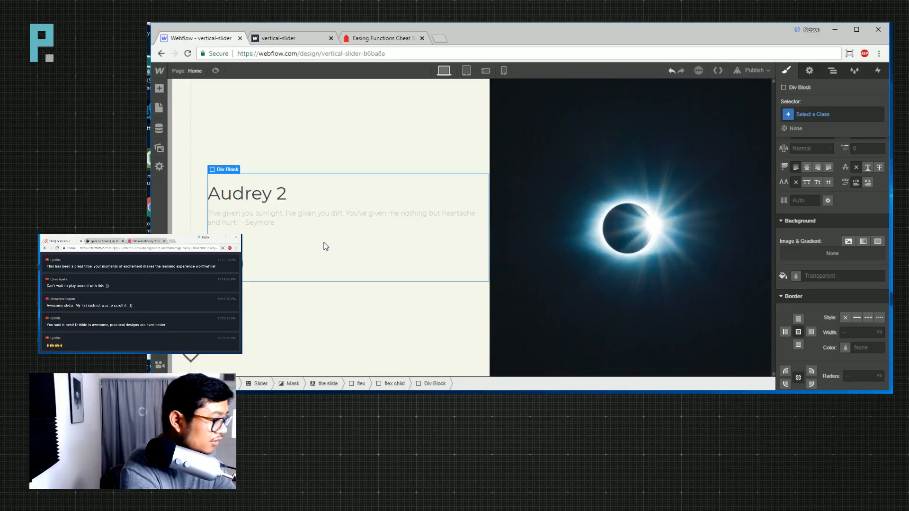
Correct the spelling of the quote's attribution to "Seymour".
double_click(278, 221)
key(BackSpace)
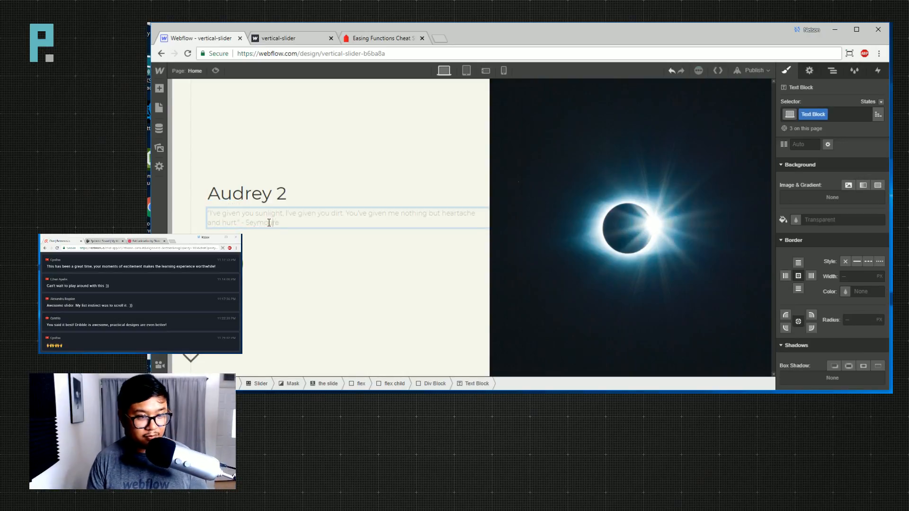
key(Escape)
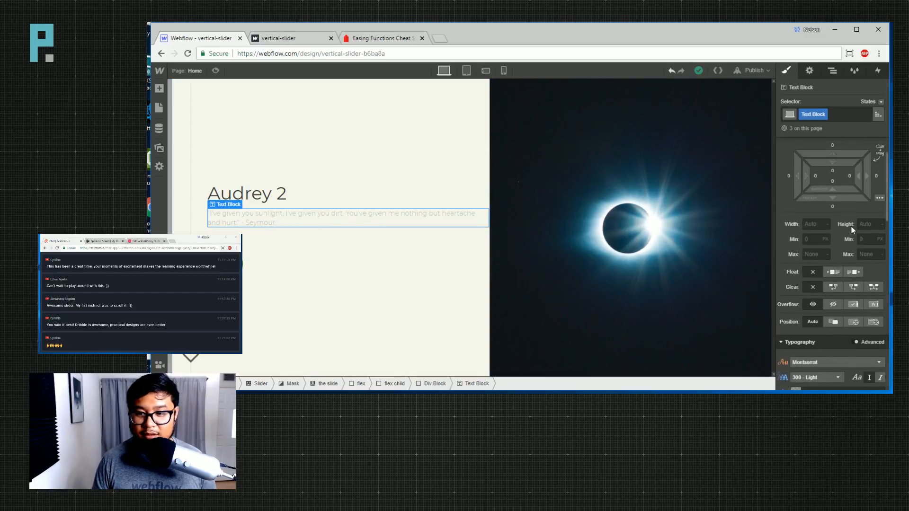
Set the quote's Text Block width to 390 px.
click(814, 224)
text(550)
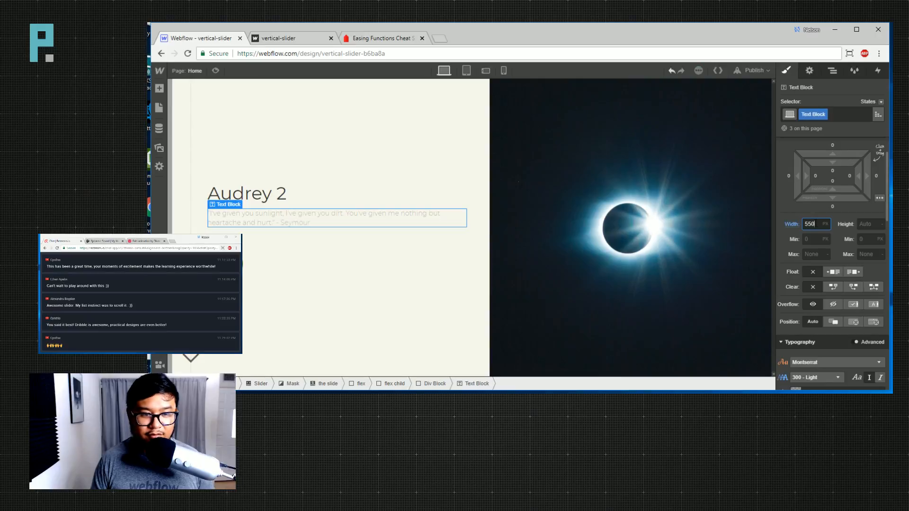
key(shift+Down)
key(shift+Down)
key(shift+Down)
key(shift+Down)
key(shift+Down)
key(shift+Down)
key(shift+Down)
key(shift+Down)
key(shift+Down)
key(shift+Down)
key(shift+Down)
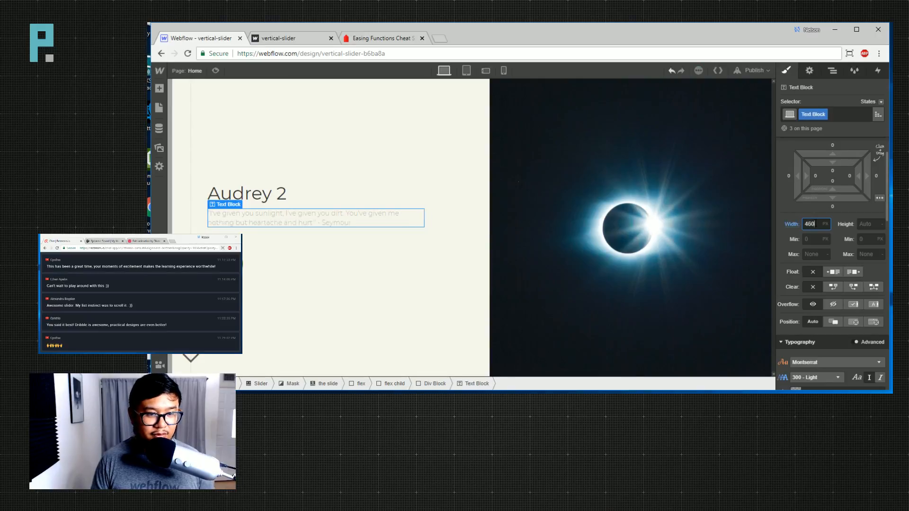
key(shift+Down)
key(shift+Down)
key(shift+Down)
key(shift+Down)
key(shift+Down)
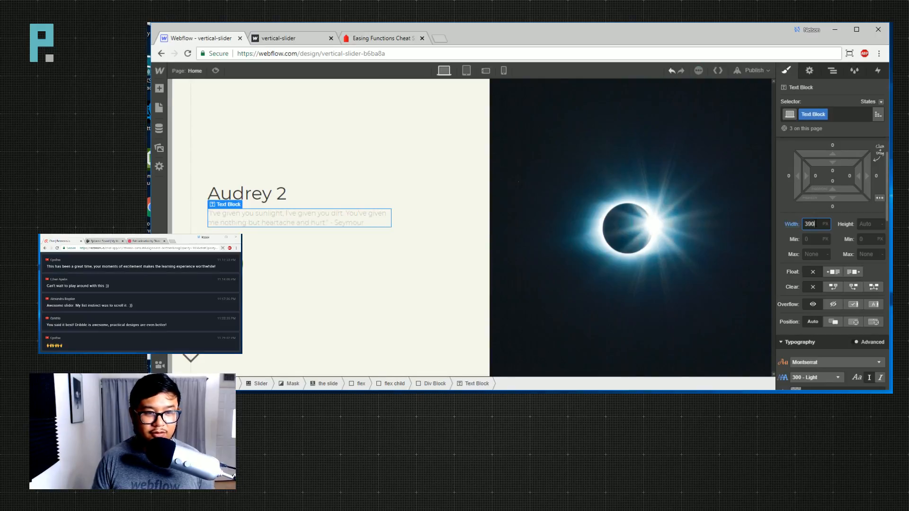
click(300, 146)
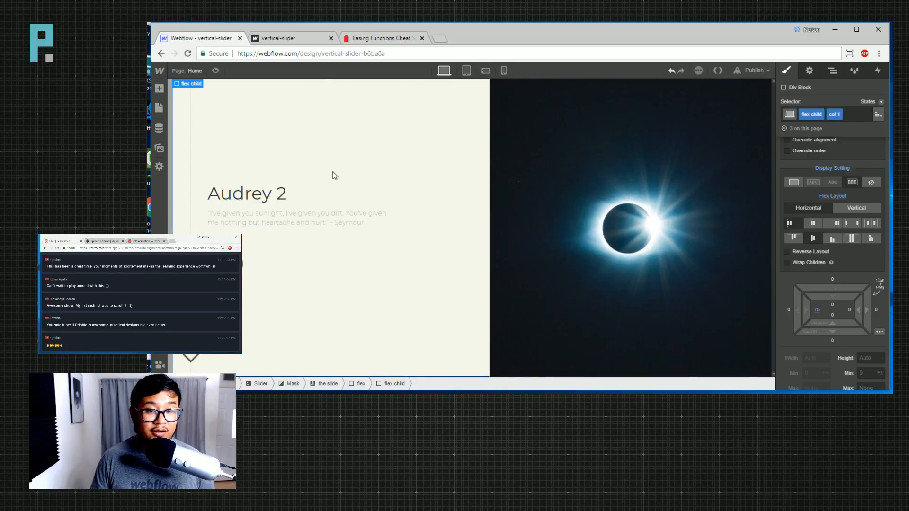
Duplicate the play 2 combo class on the third slide's play button and rename the copy play 3.
click(234, 270)
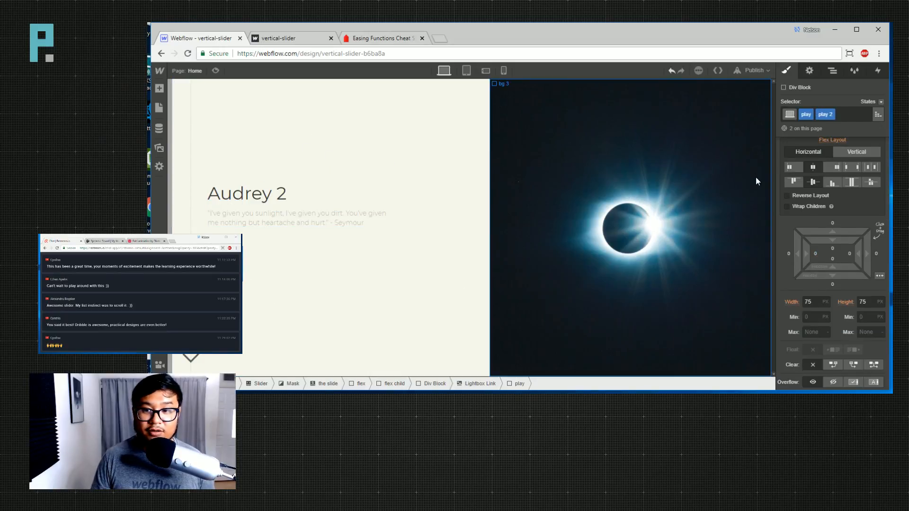
click(832, 115)
click(833, 138)
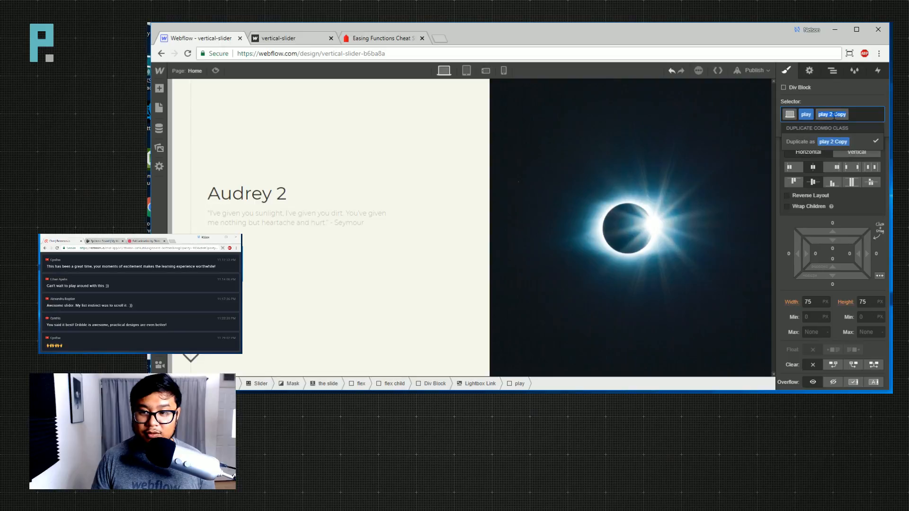
key(Return)
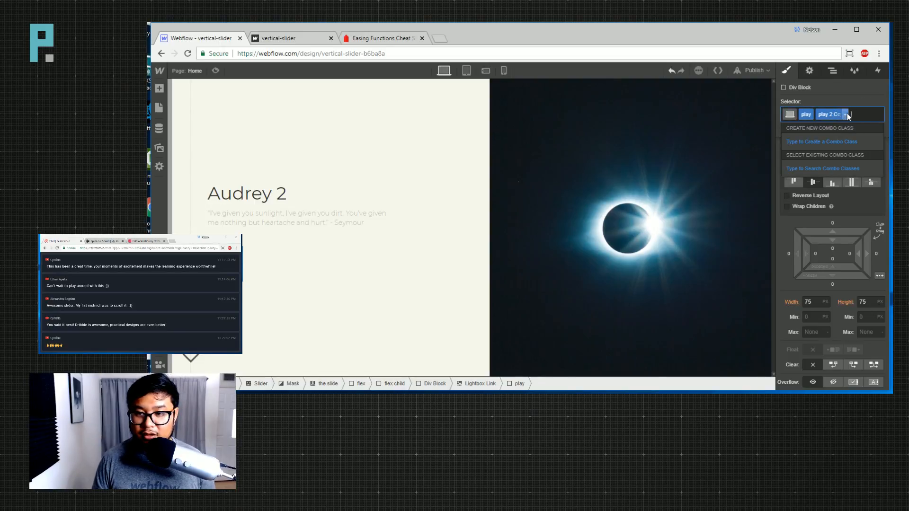
click(832, 113)
click(831, 114)
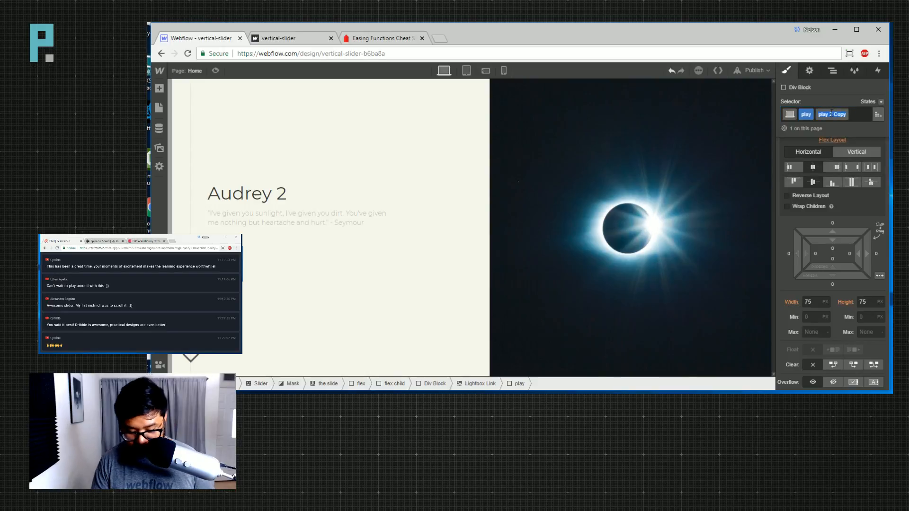
text(play 3)
key(Return)
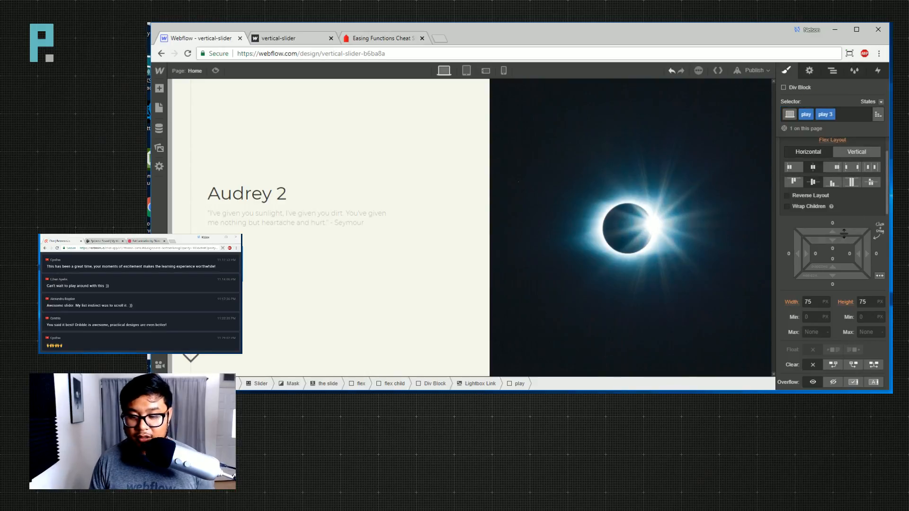
Set the play 3 button's background color to pink #ff3ad0.
scroll(832, 284, down, 5)
click(796, 253)
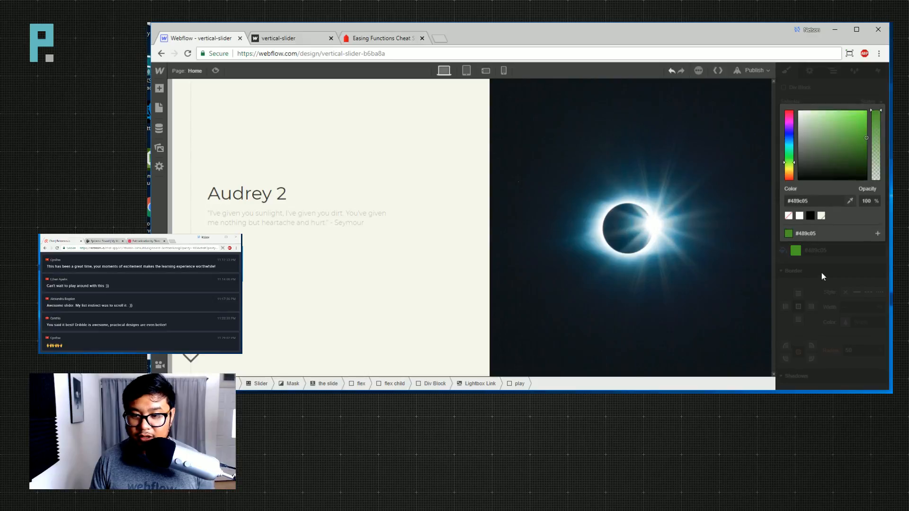
drag(789, 163, 852, 110)
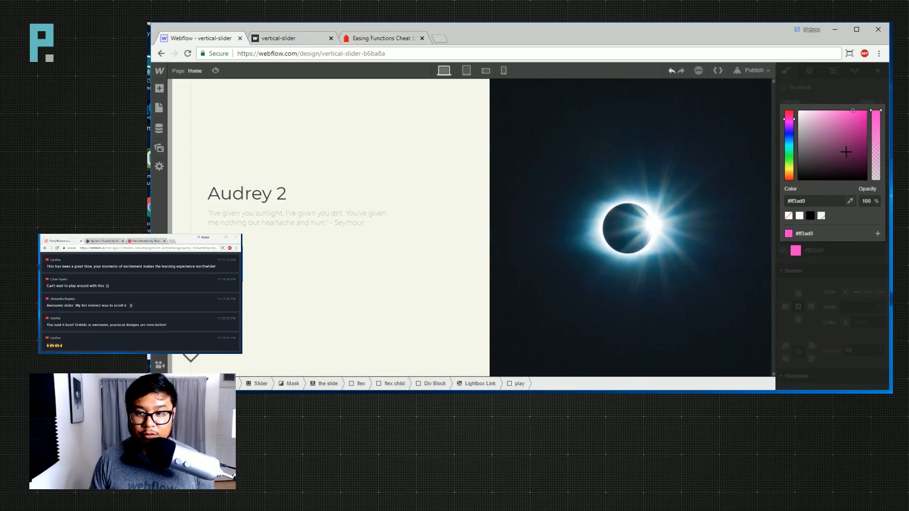
click(843, 89)
click(326, 216)
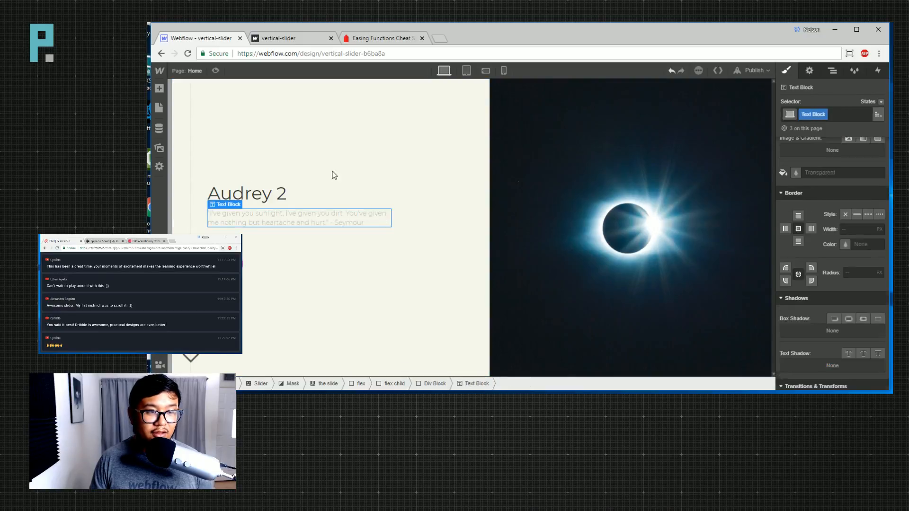
Publish the site to the webflow.io domain and switch to the browser tab with the live vertical-slider page.
click(744, 70)
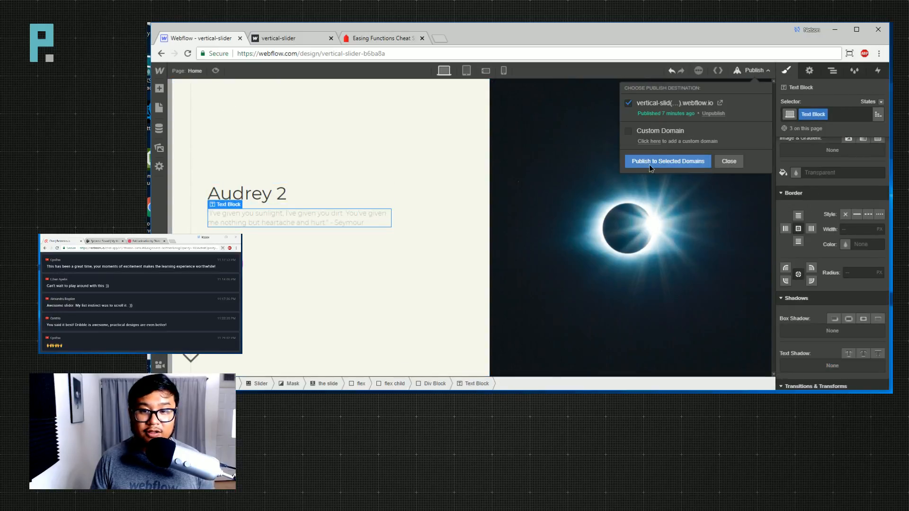
click(649, 164)
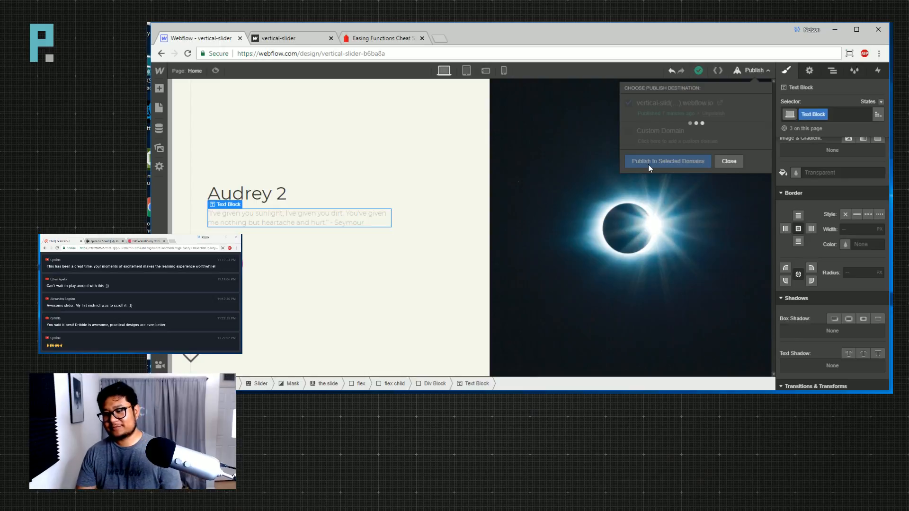
click(284, 38)
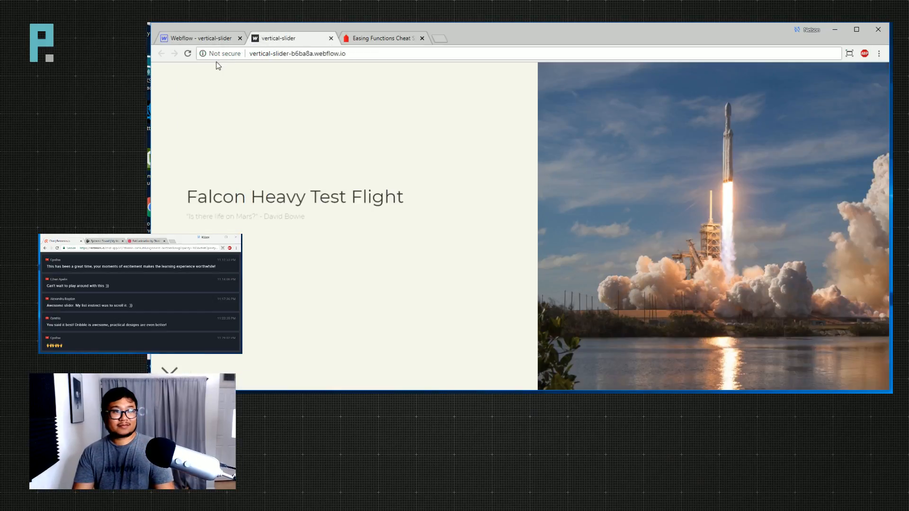
Reload the live vertical-slider page and cycle through its three slides to check the transitions.
click(187, 54)
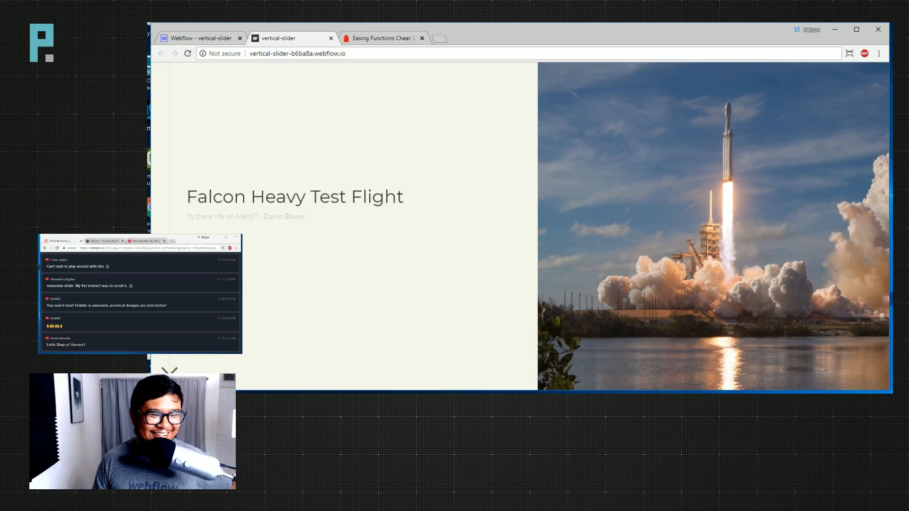
click(170, 372)
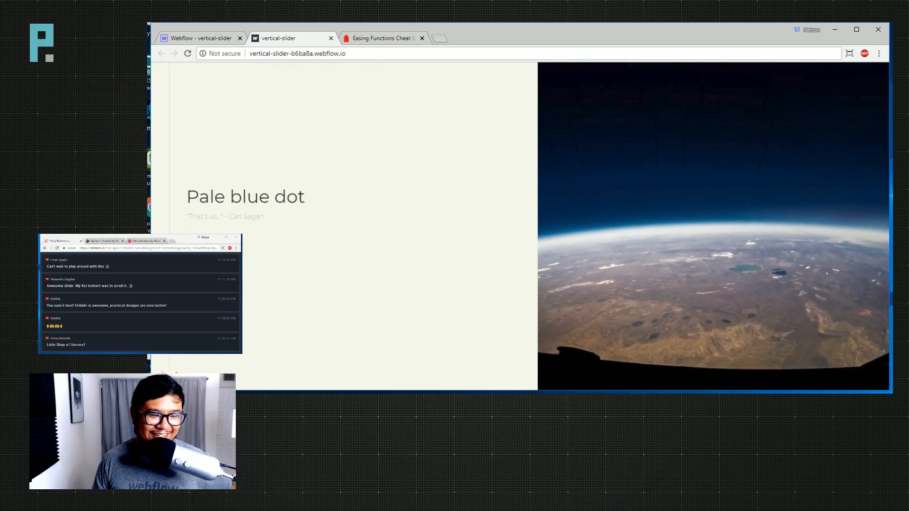
click(169, 373)
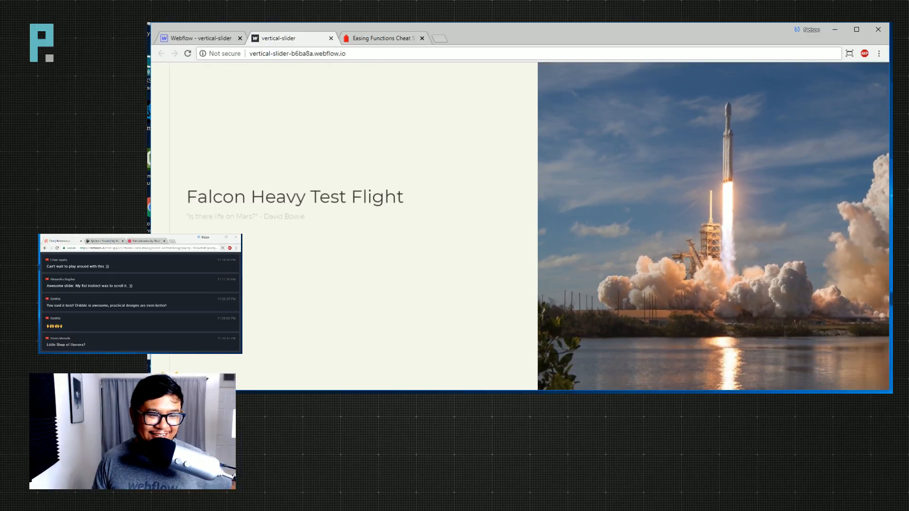
click(169, 373)
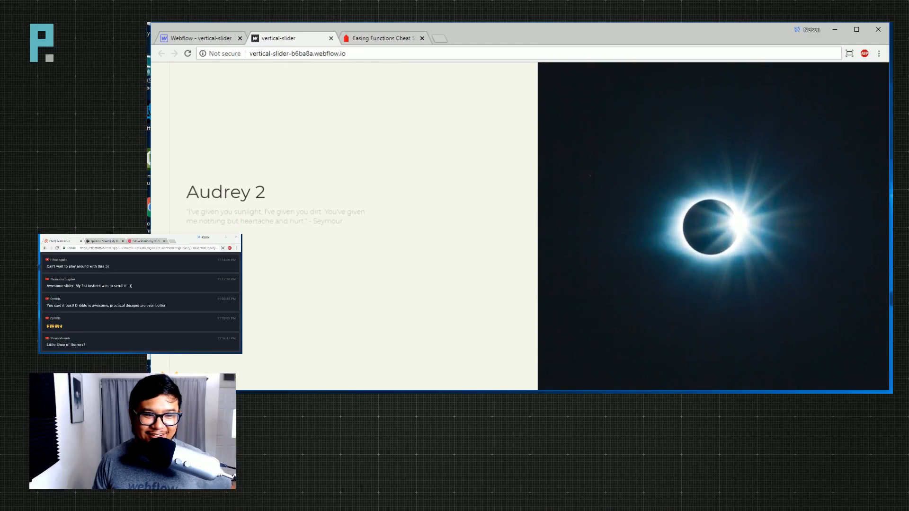
click(170, 373)
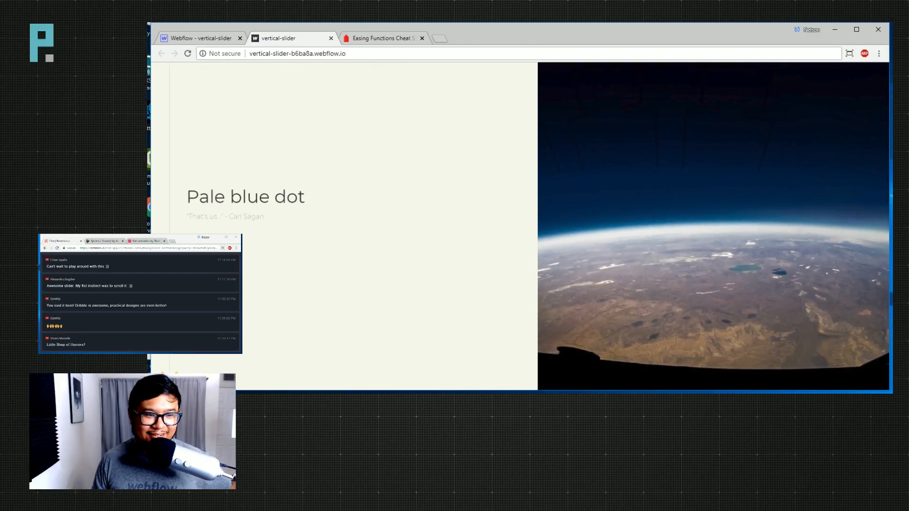
click(169, 374)
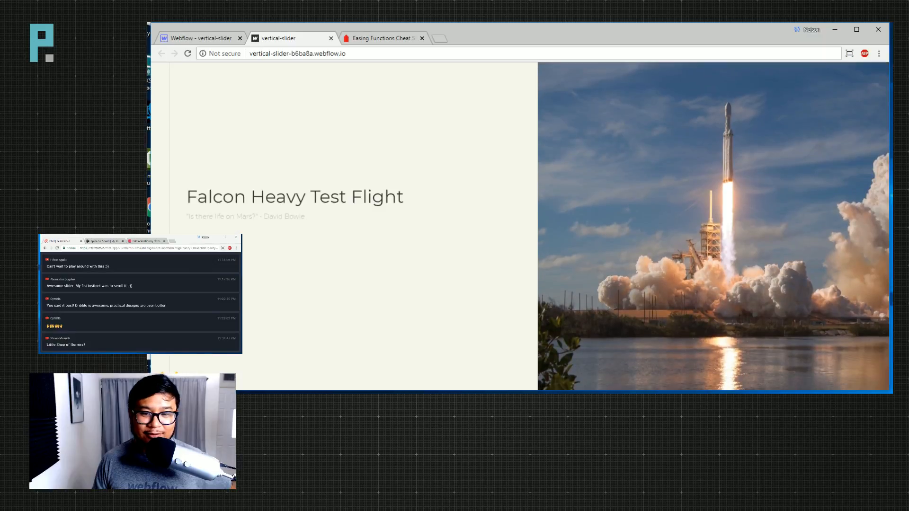
click(203, 223)
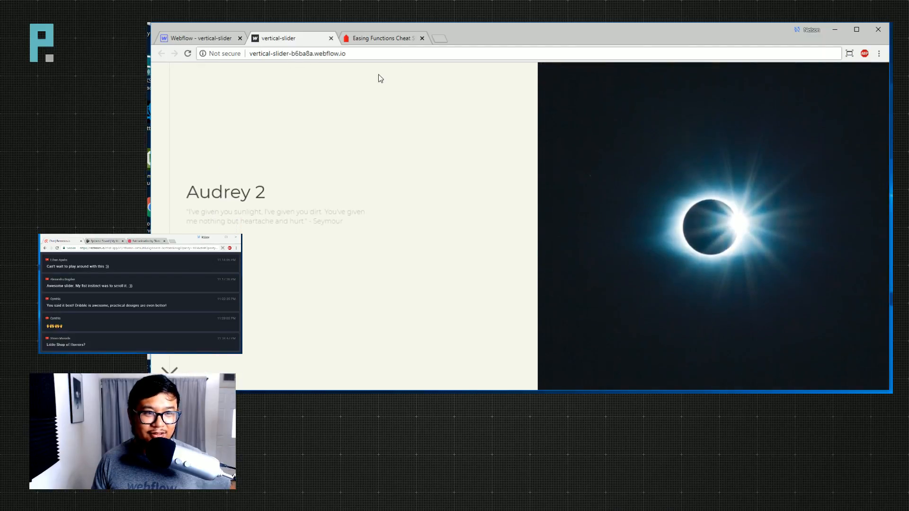
click(367, 33)
click(382, 52)
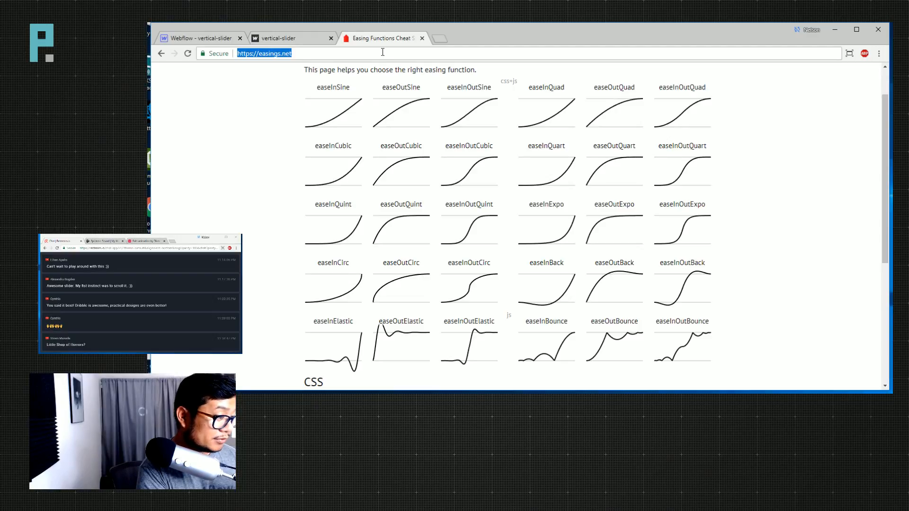
text(https://www.youtube.com/watch?v=z0kSBiu1IGk)
key(alt+Return)
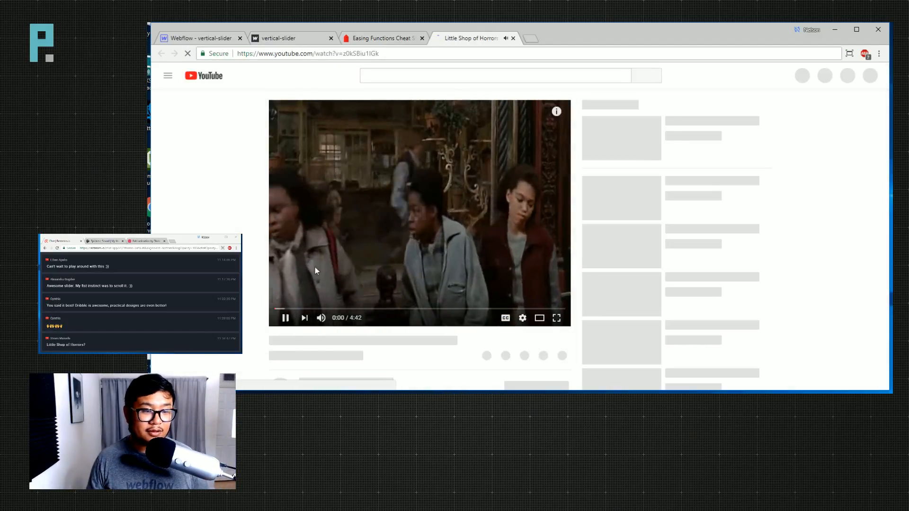
click(281, 319)
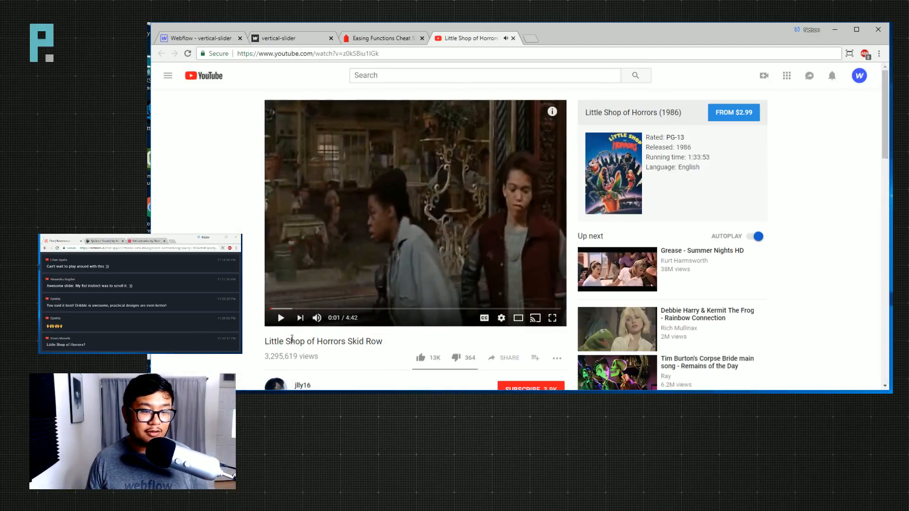
click(341, 54)
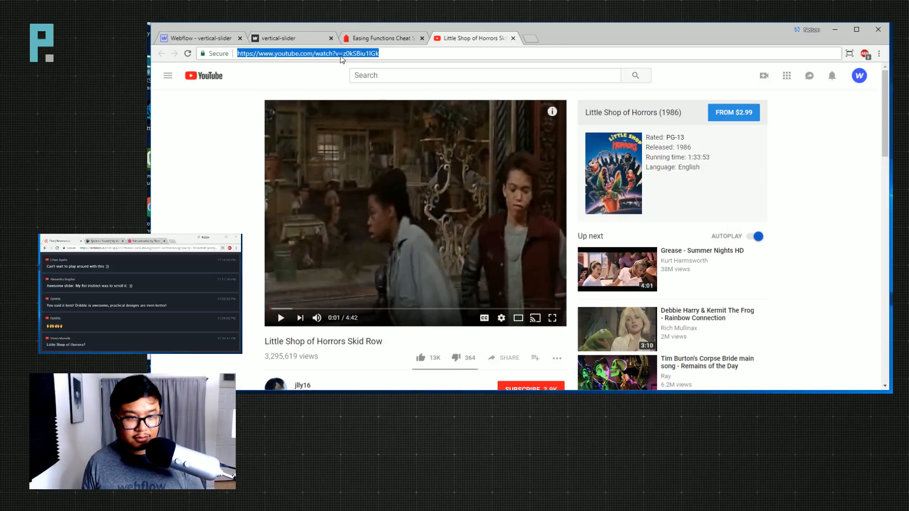
key(ctrl+w)
In the Webflow designer, replace the video URL of the third slide's Lightbox Link with the copied YouTube address.
click(212, 43)
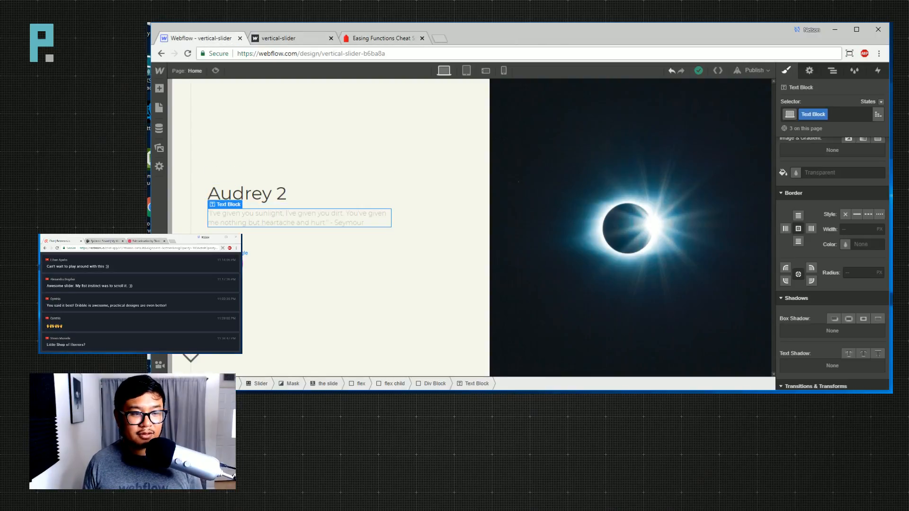
click(809, 70)
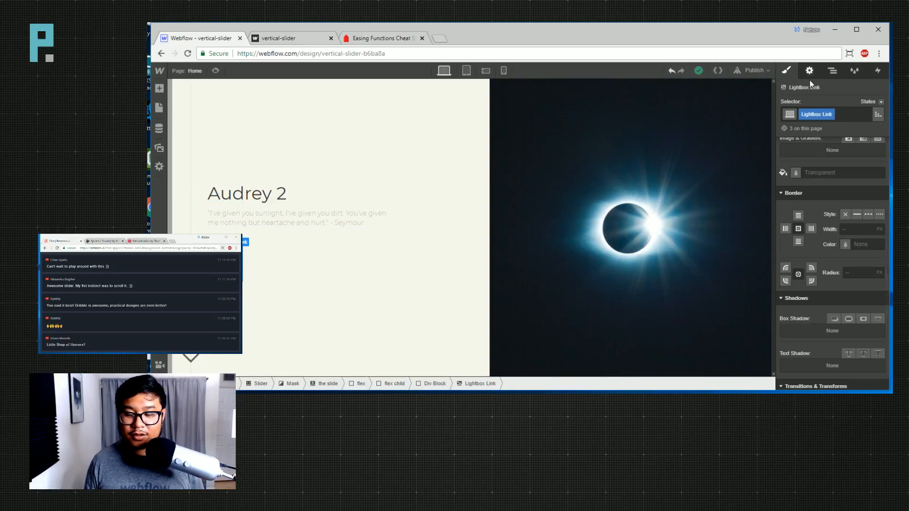
click(851, 180)
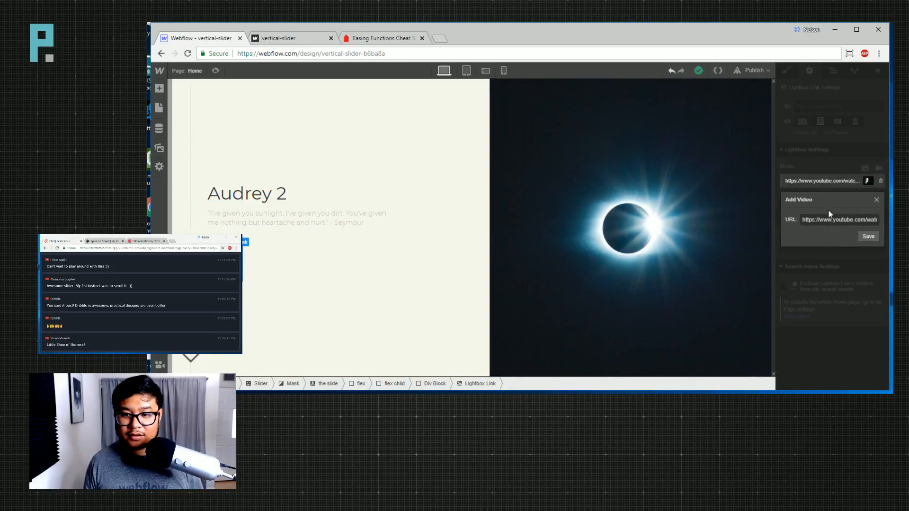
click(870, 237)
Publish the site to the webflow.io domain and dismiss the publishing options.
click(752, 72)
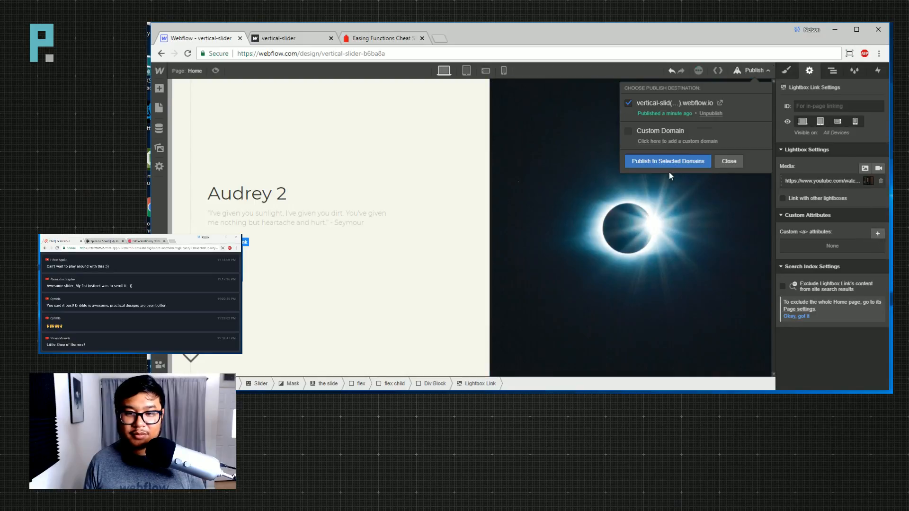
click(662, 161)
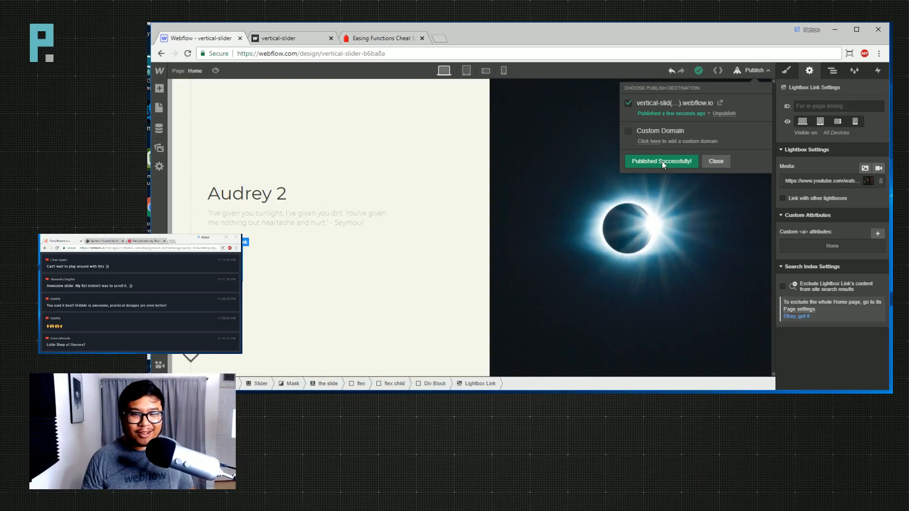
click(710, 162)
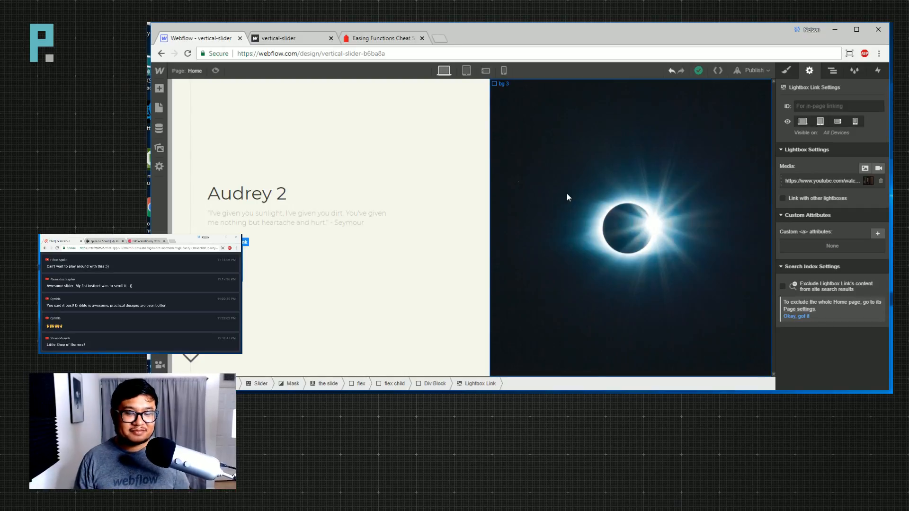
Check the third slide at the Phone - Portrait breakpoint and return to the desktop view.
click(505, 70)
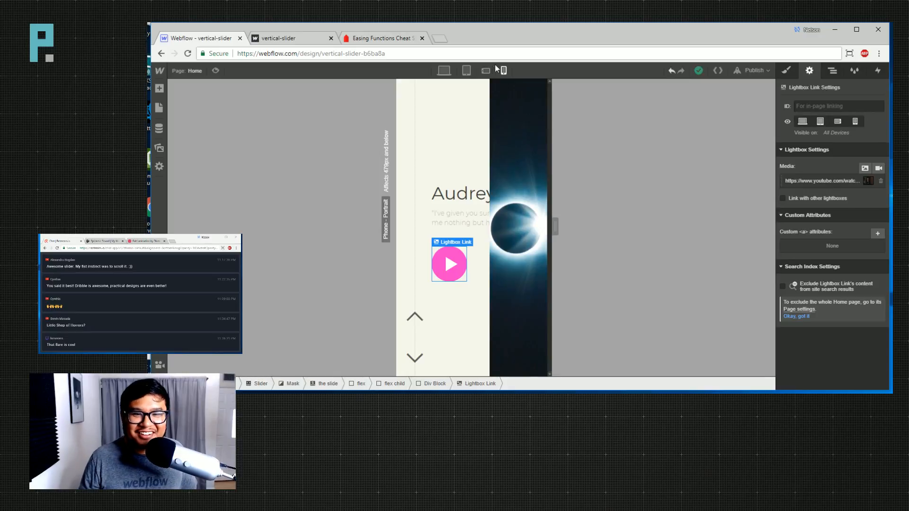
click(448, 72)
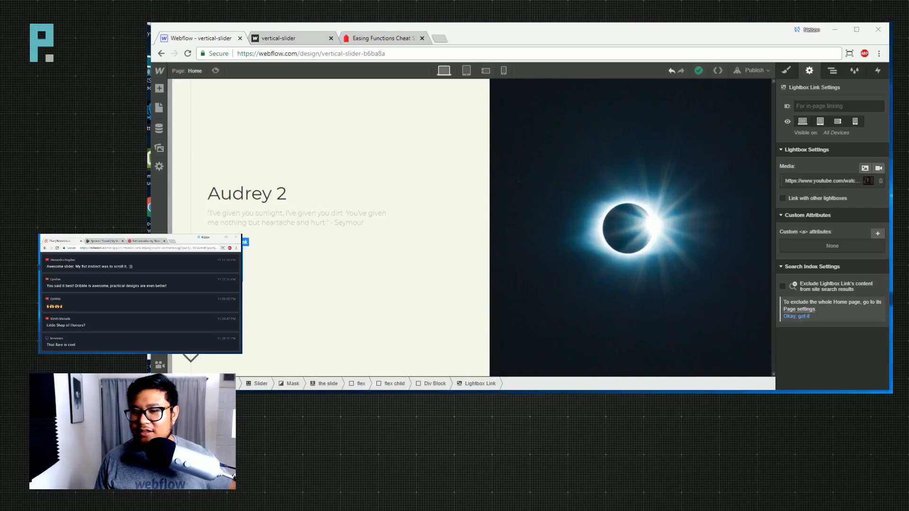
Switch to the streaming software and add a text source with the content twitter.com/thepixelgeek.
click(62, 235)
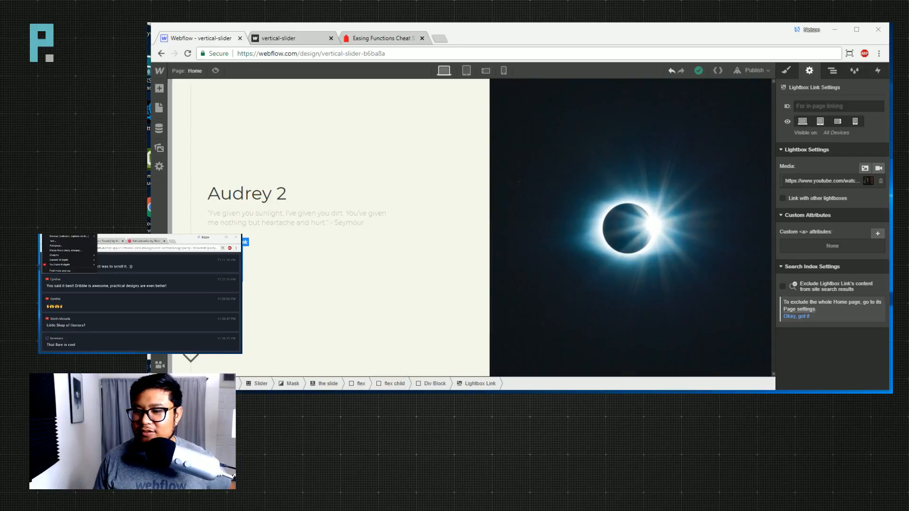
click(75, 243)
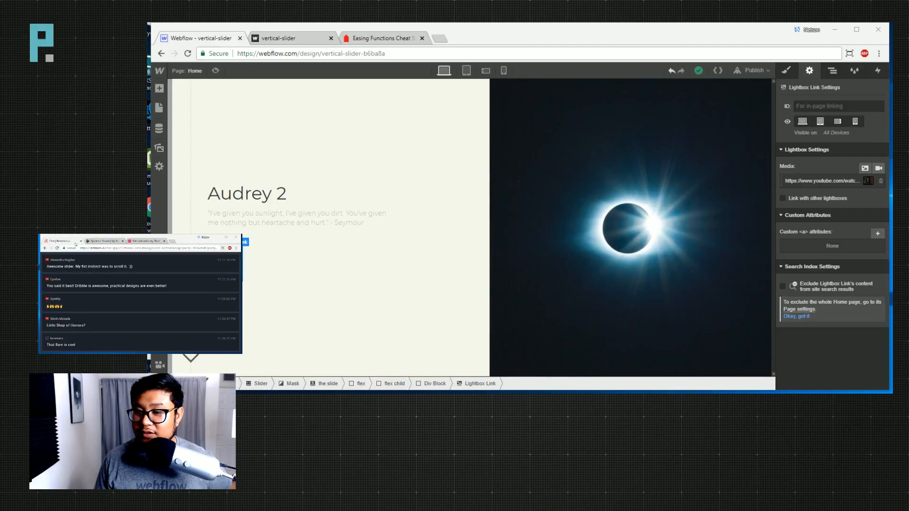
drag(135, 234, 730, 118)
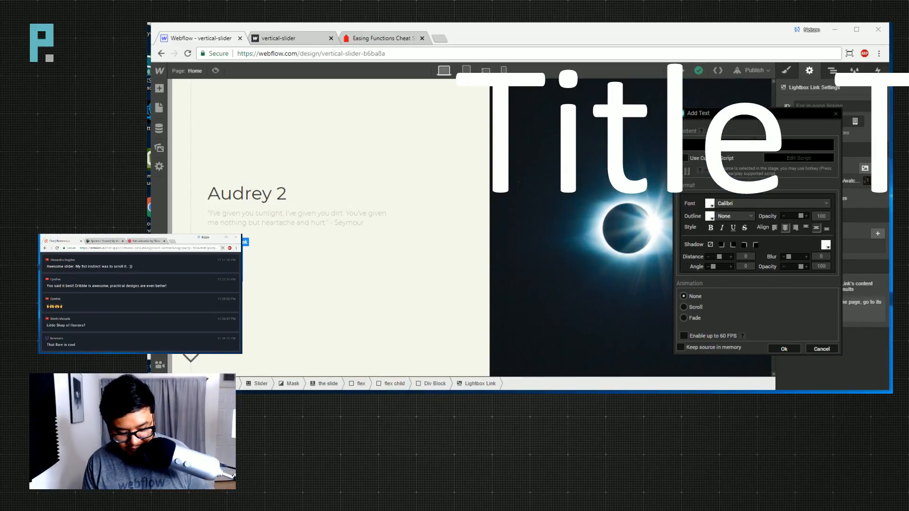
text(@thepixelgeek)
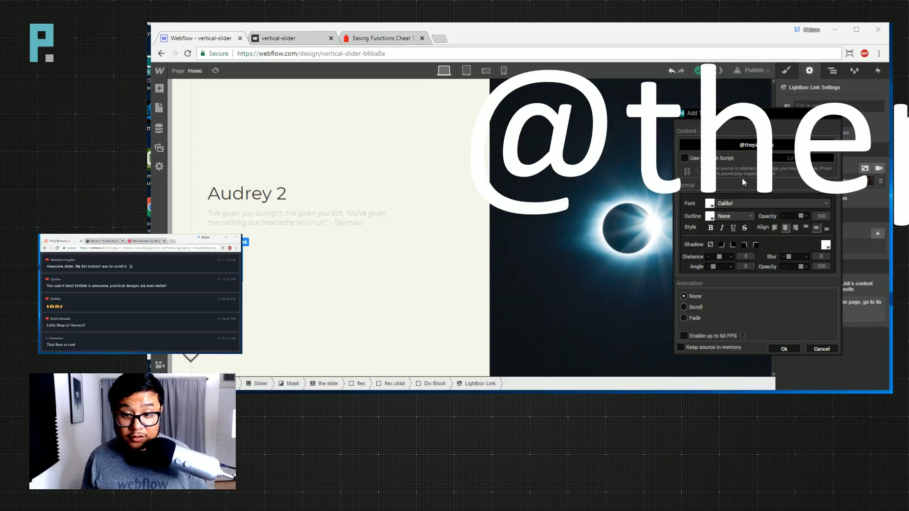
drag(779, 146, 719, 145)
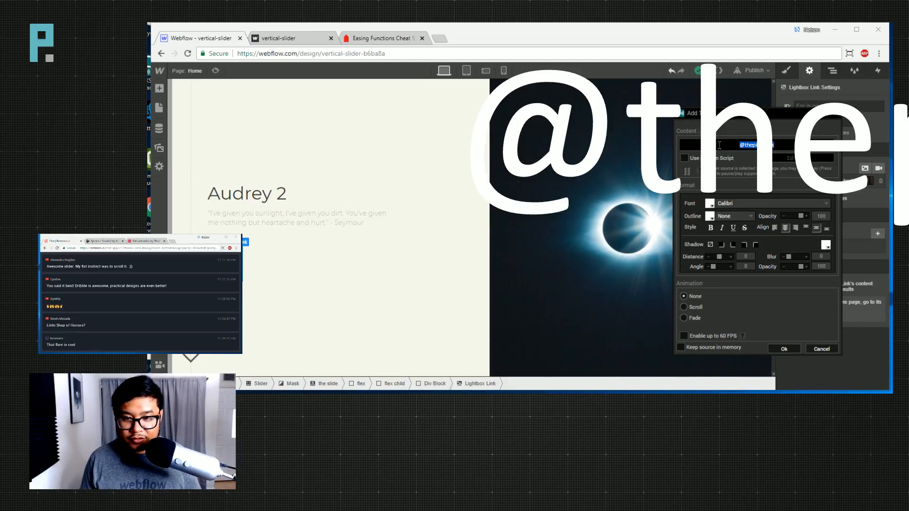
text(tw)
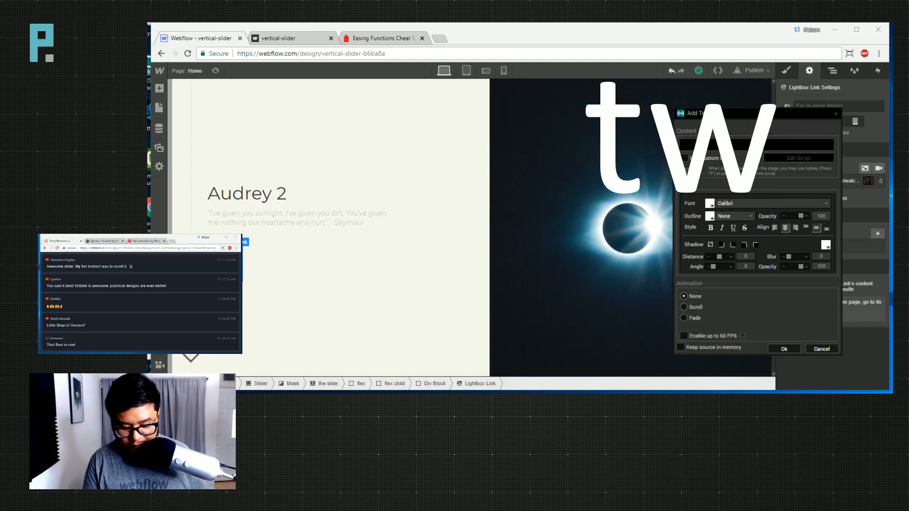
text(itter.com/the)
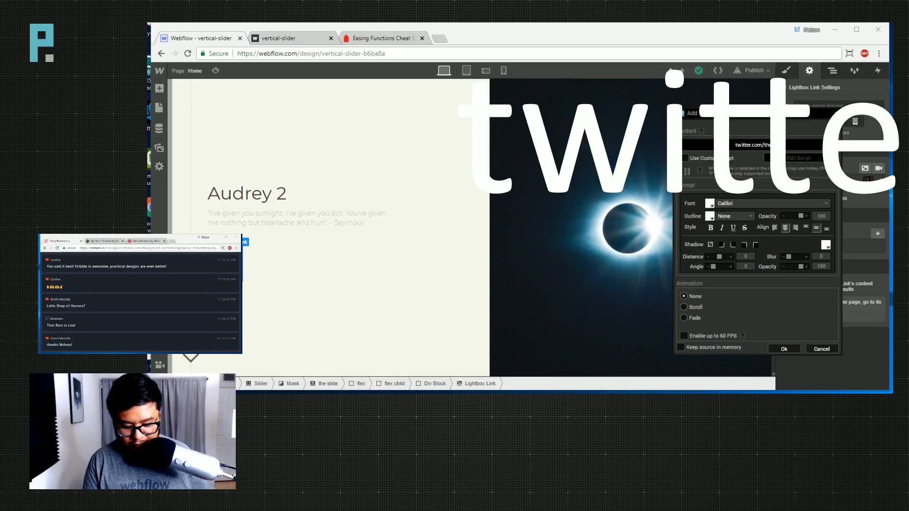
text(pix)
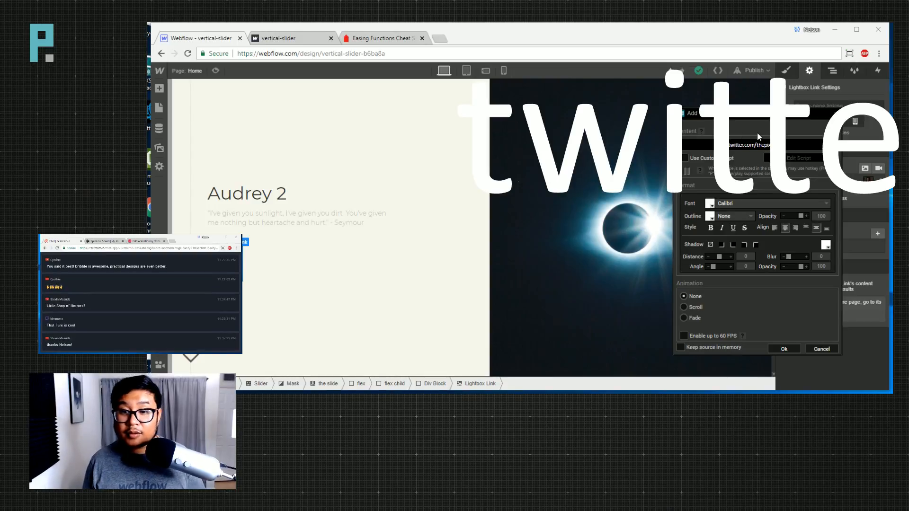
Set the new text source's font to Bahnschrift Light and add it to the scene.
click(767, 204)
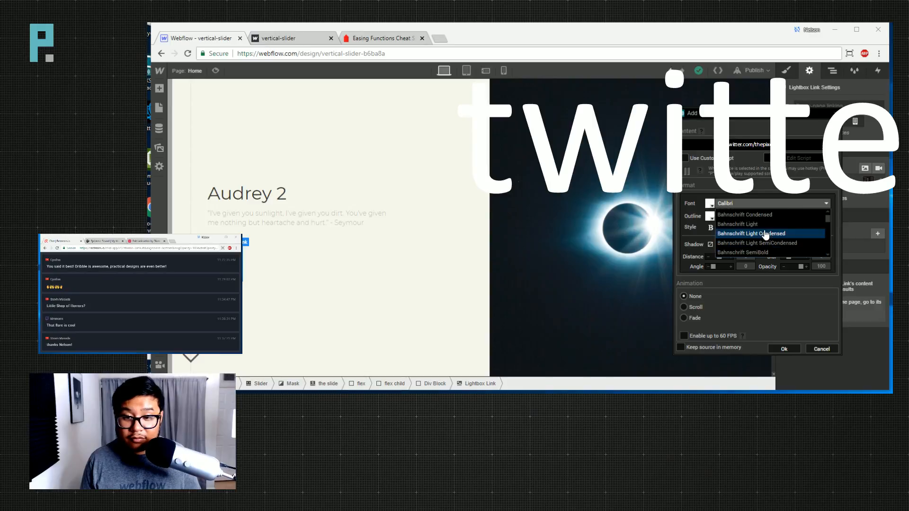
click(766, 233)
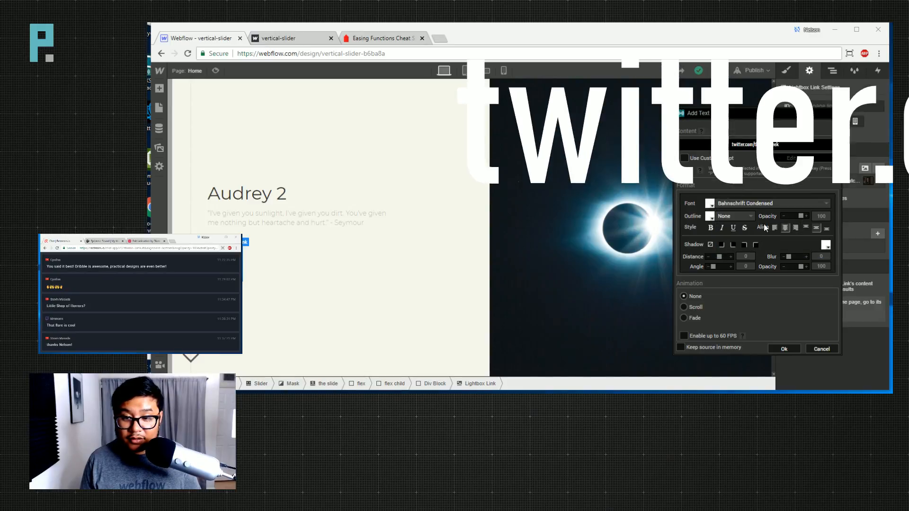
click(765, 203)
scroll(763, 234, down, 2)
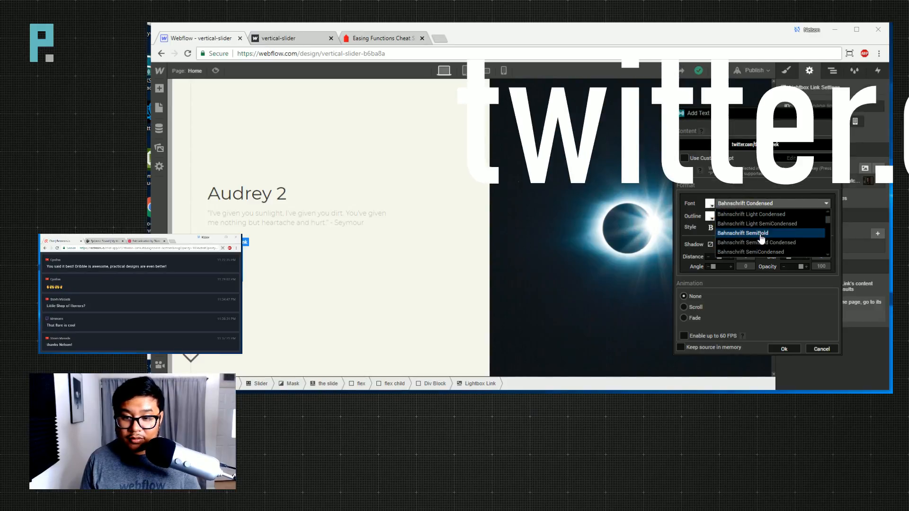
scroll(762, 236, up, 2)
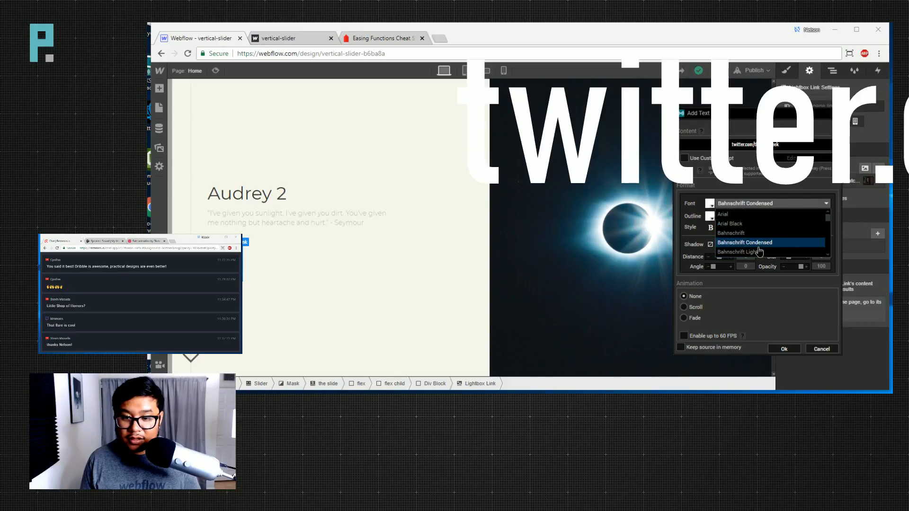
click(743, 252)
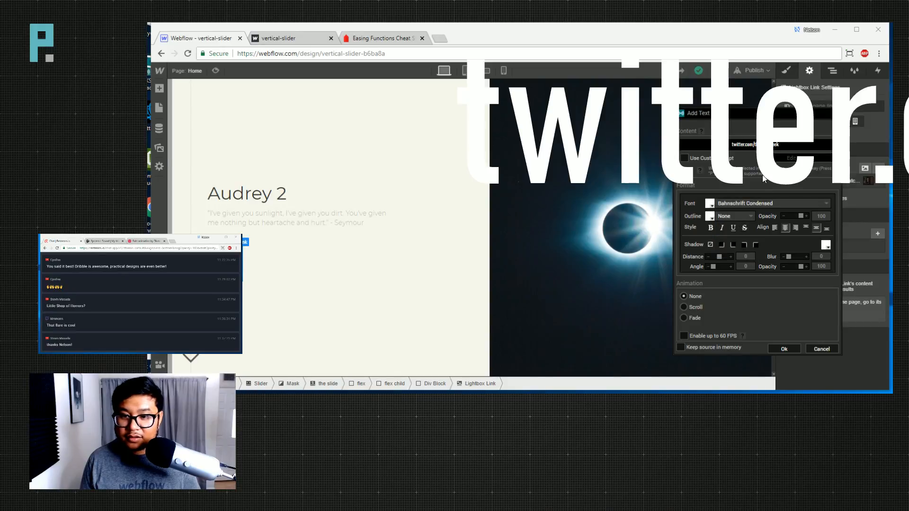
click(757, 203)
click(755, 252)
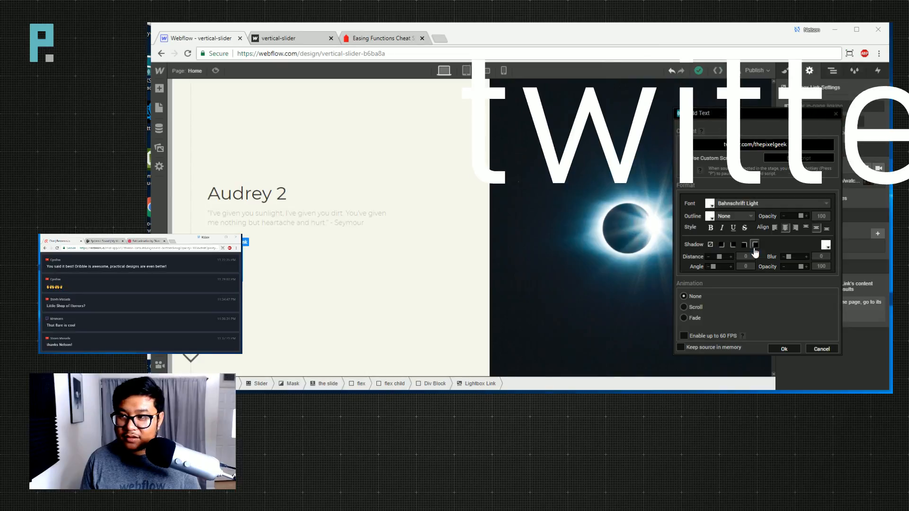
click(778, 350)
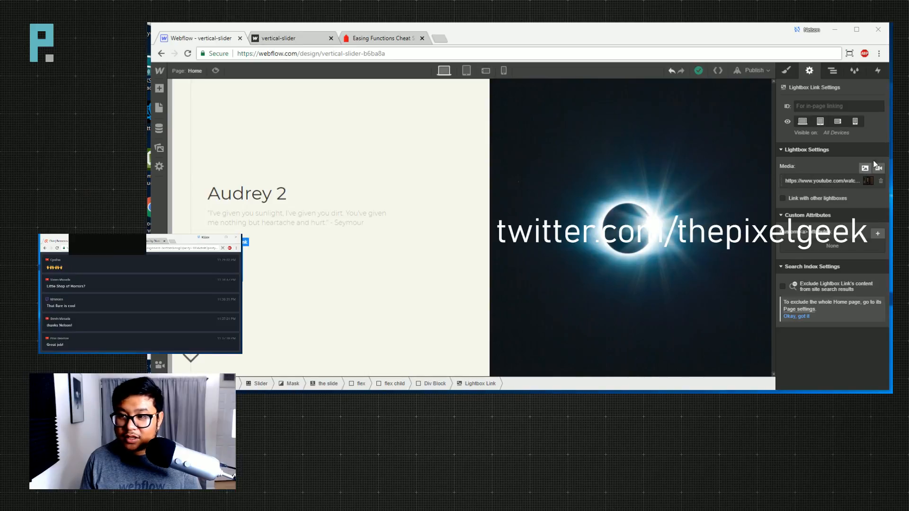
Move the Twitter text source below the browser capture by setting its vertical position to 866 in the layout settings.
drag(890, 107, 773, 105)
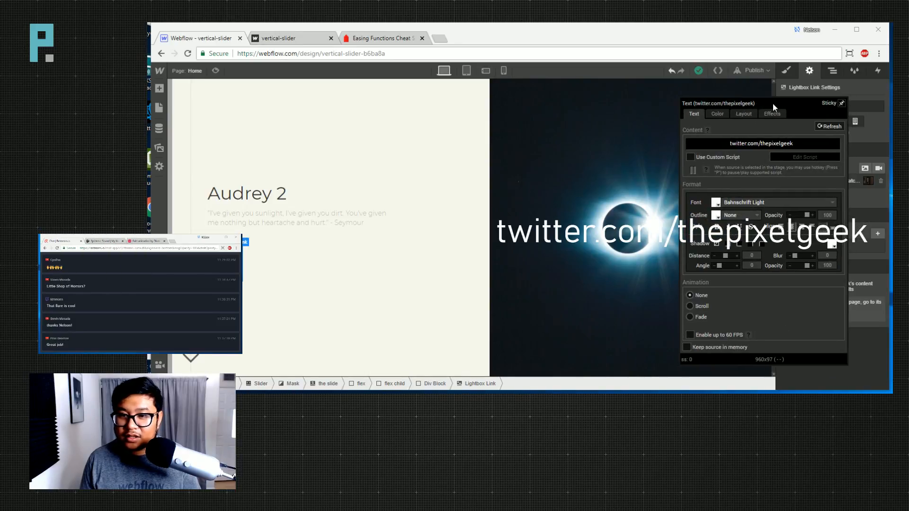
click(743, 114)
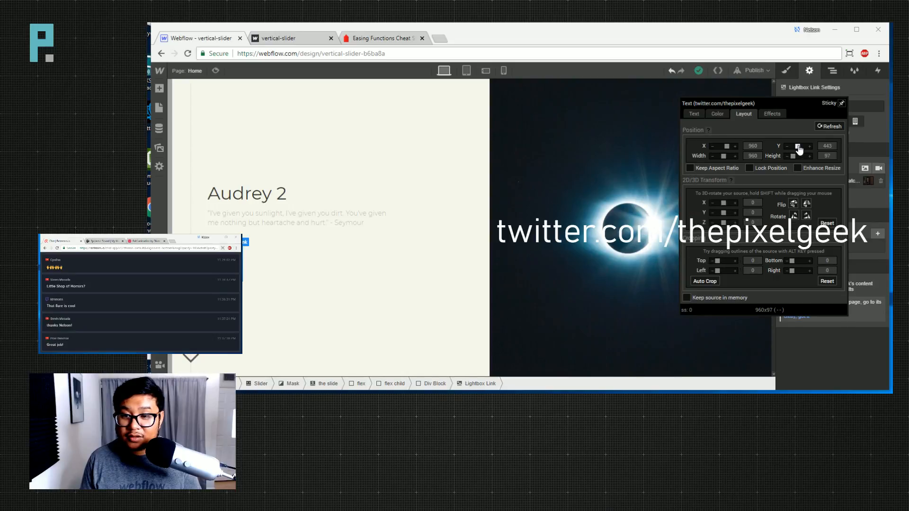
drag(799, 148, 803, 148)
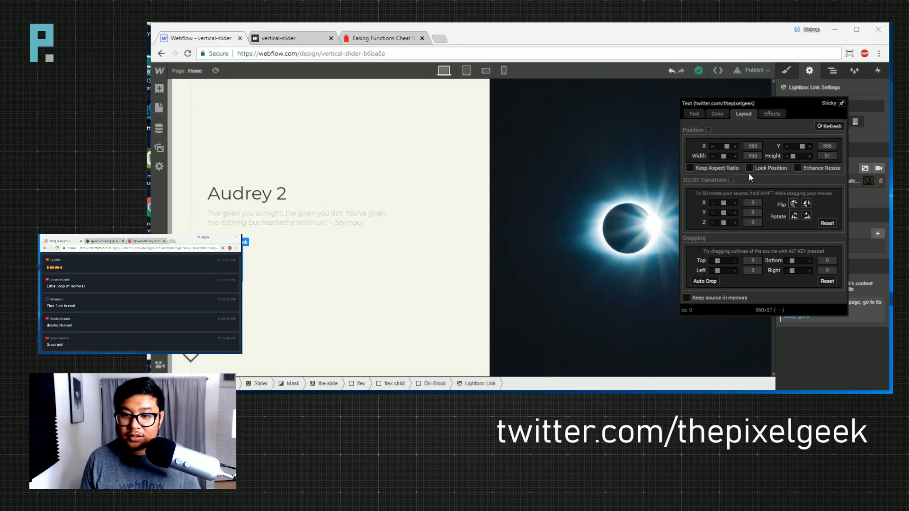
Reduce the Twitter text source's width to 816.
click(713, 156)
click(713, 156)
click(714, 156)
click(714, 156)
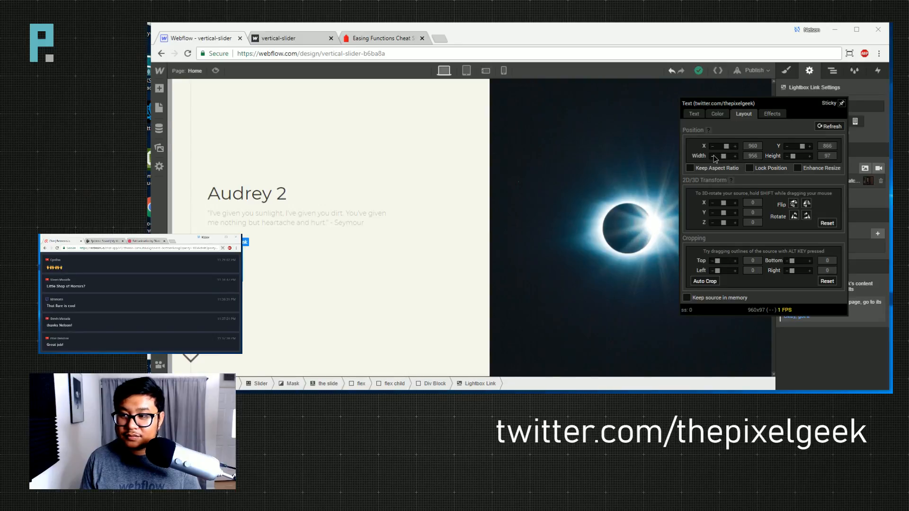
click(714, 156)
click(714, 156)
click(714, 156)
click(714, 156)
click(714, 155)
click(714, 156)
click(714, 156)
click(714, 156)
click(714, 156)
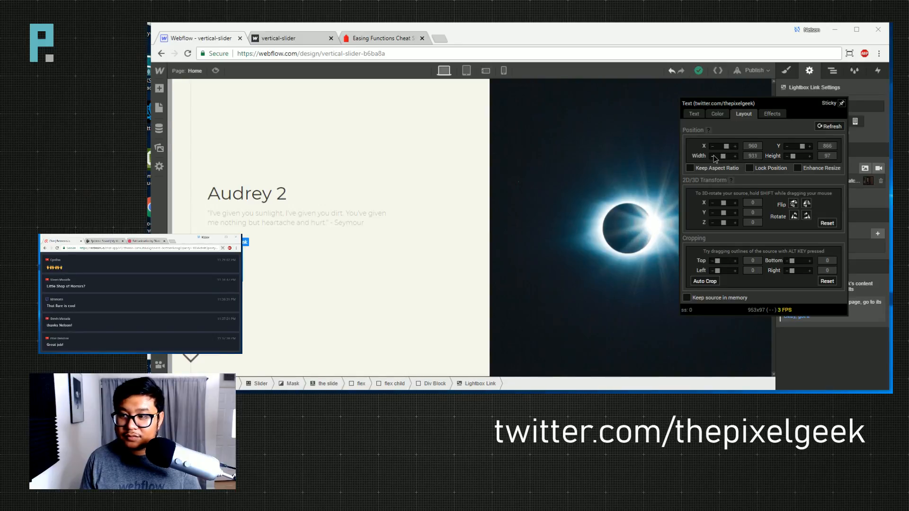
click(714, 157)
click(755, 156)
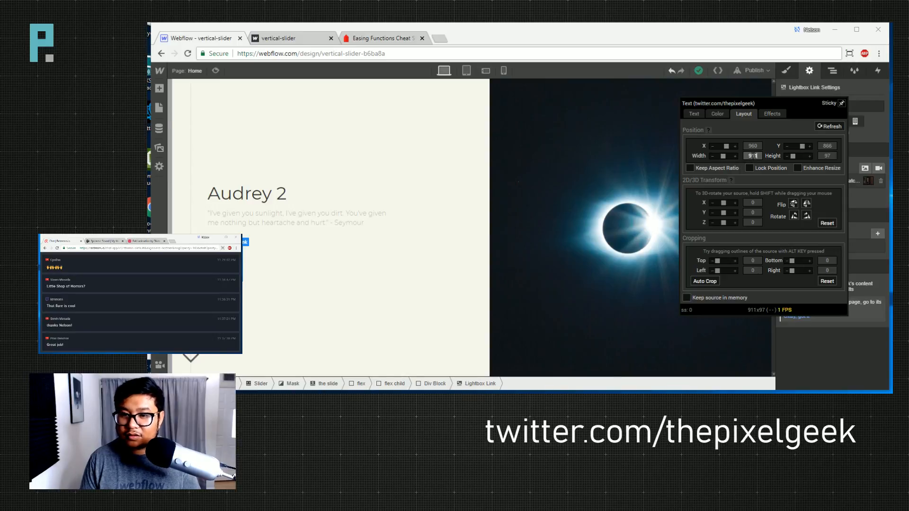
key(BackSpace)
key(BackSpace)
key(BackSpace)
text(895)
key(Down)
key(Down)
key(Down)
key(Down)
key(Down)
key(Down)
key(Down)
key(Down)
key(Down)
key(Down)
key(Down)
key(Down)
key(Down)
key(Down)
key(Down)
key(Down)
key(Down)
key(Down)
key(Down)
key(Down)
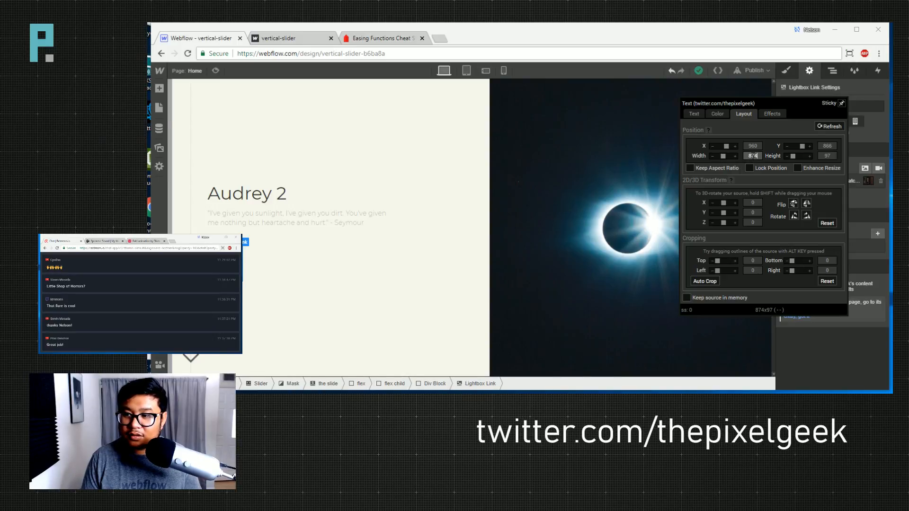
key(Down)
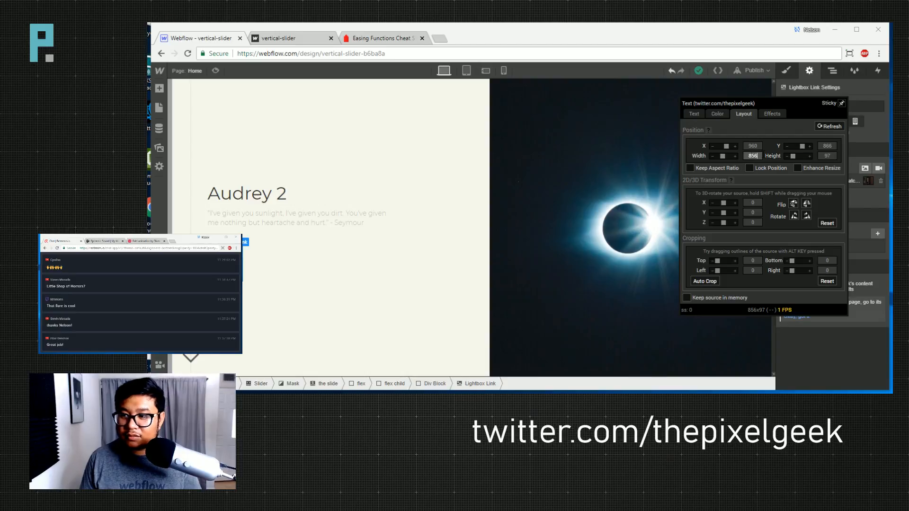
key(Down)
key(Down)
key(Down)
key(Down)
key(Down)
key(Down)
key(Down)
key(Down)
key(Down)
key(Down)
key(Down)
key(Down)
key(Down)
key(Down)
key(Down)
key(Down)
key(Down)
key(Down)
key(Down)
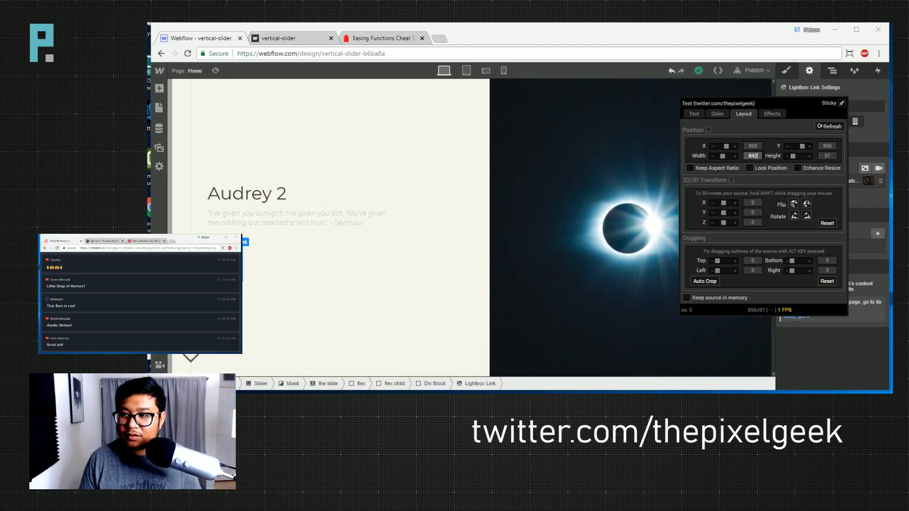
key(Down)
key(Down)
key(Down)
key(Down)
key(Down)
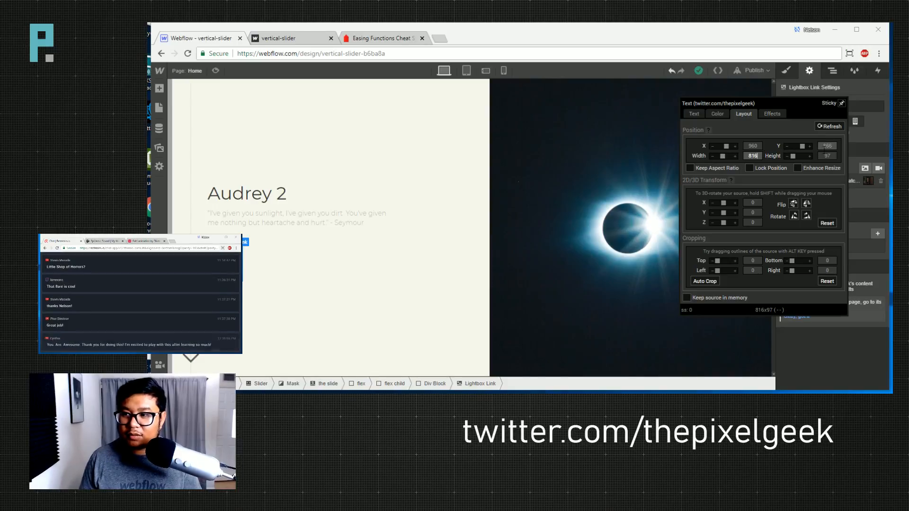
Reduce the text source's height to 79.
click(827, 156)
key(Up)
key(Down)
key(Down)
key(Down)
key(Down)
key(Down)
key(Down)
key(Down)
key(Down)
key(Down)
key(Down)
key(Down)
key(Down)
key(Down)
key(Down)
key(Down)
key(Down)
key(Down)
key(Down)
key(Down)
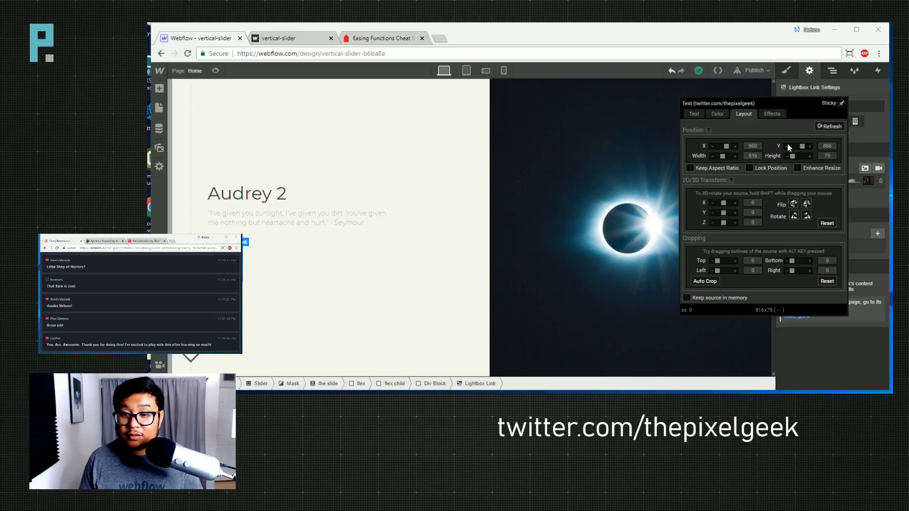
Shift the text source horizontally to an X position of 1143 and close its settings.
drag(727, 147, 728, 147)
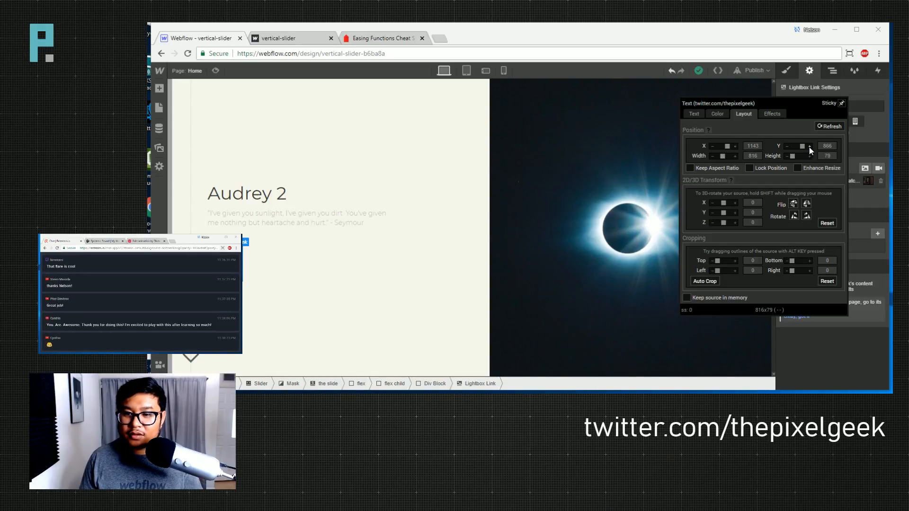
click(879, 133)
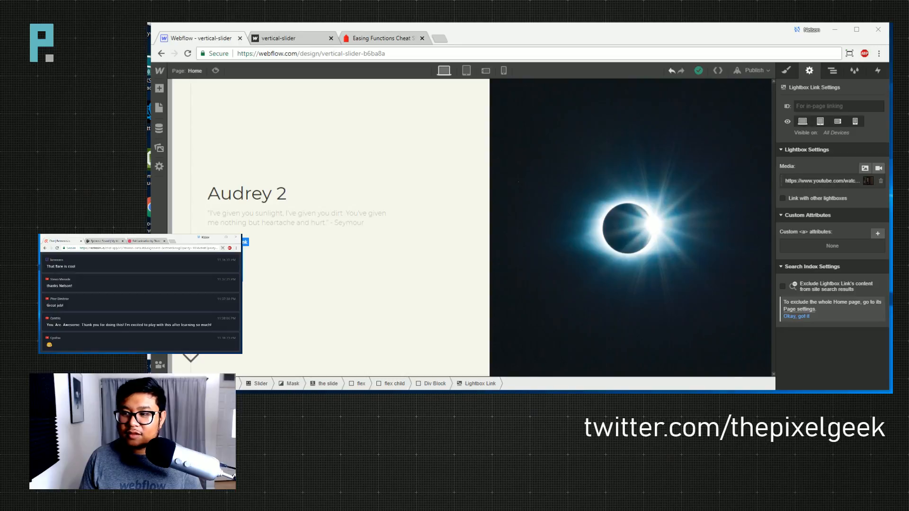